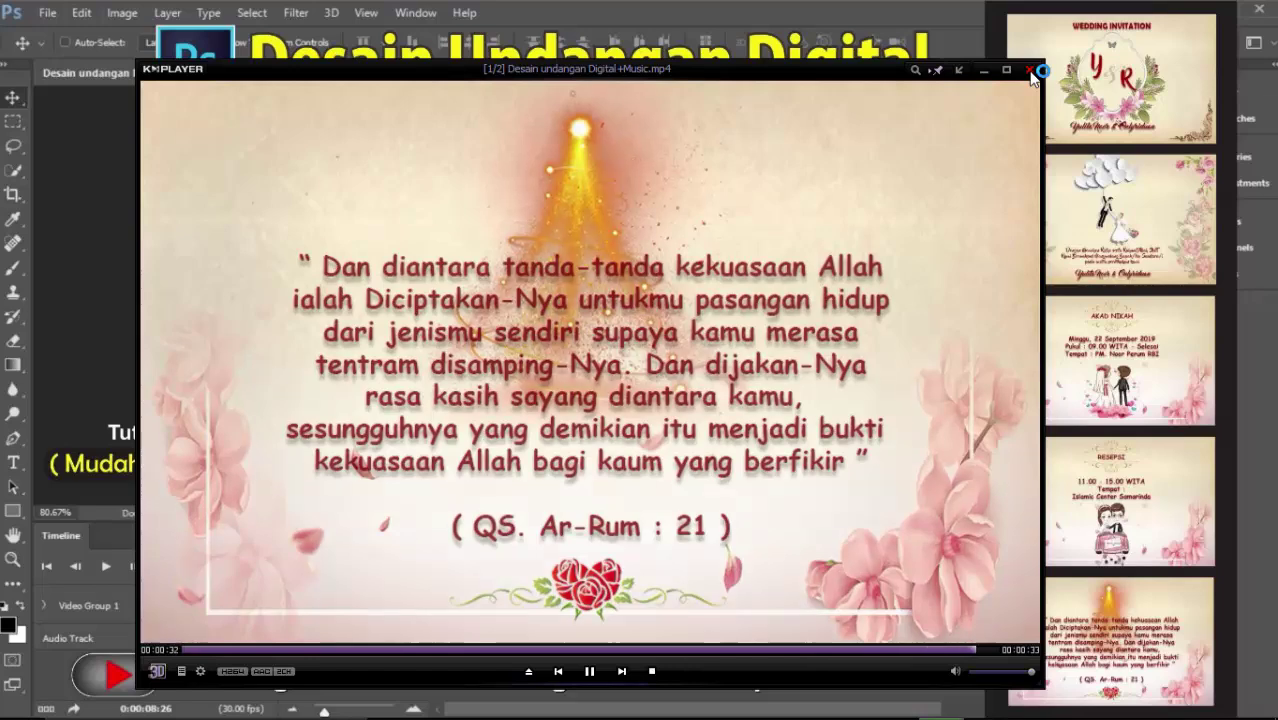
Step: Close the finished invitation video in KMPlayer and minimize File Explorer to reveal Photoshop
{"action": "left_click", "coordinate": [1030, 70]}
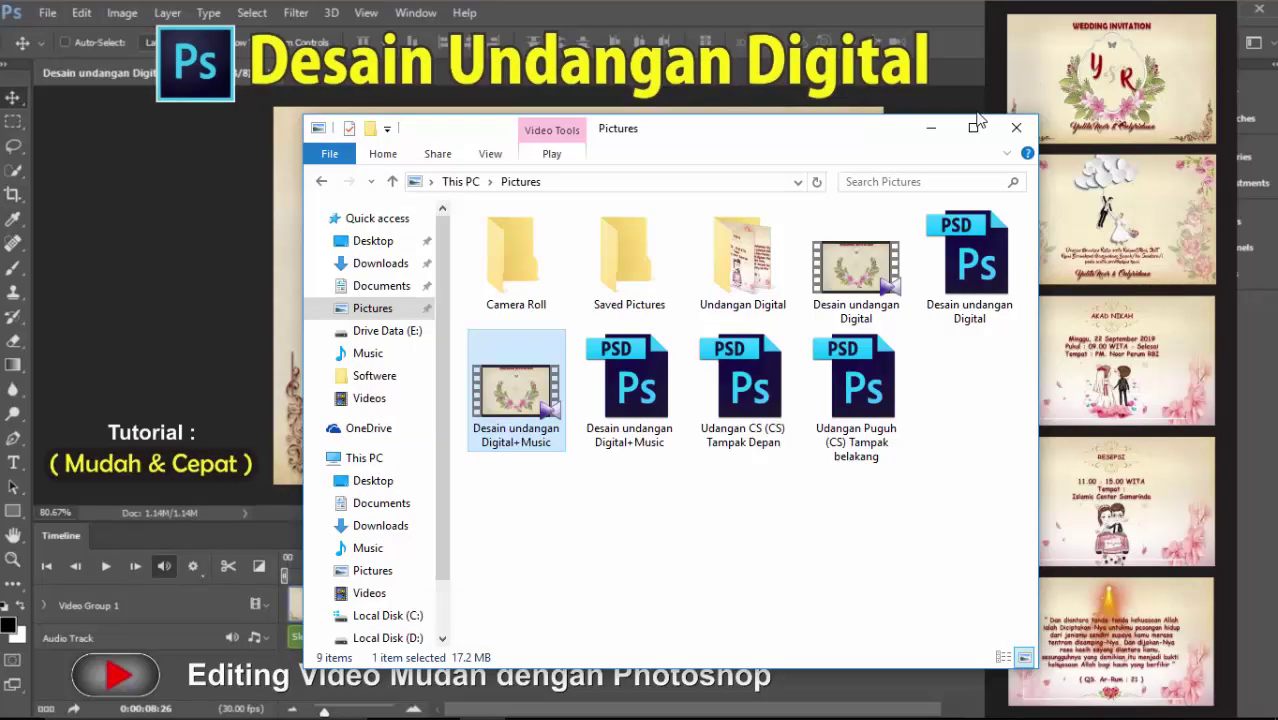
{"action": "left_click", "coordinate": [930, 128]}
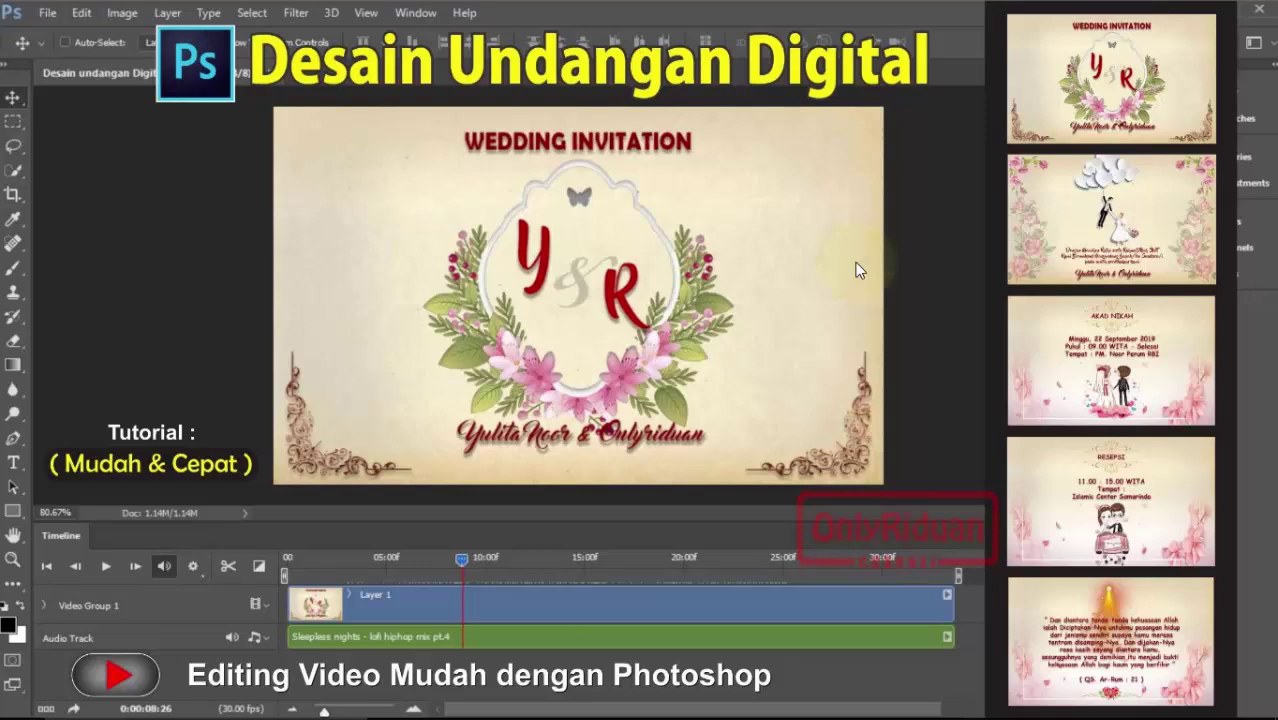
{"action": "left_click", "coordinate": [856, 264]}
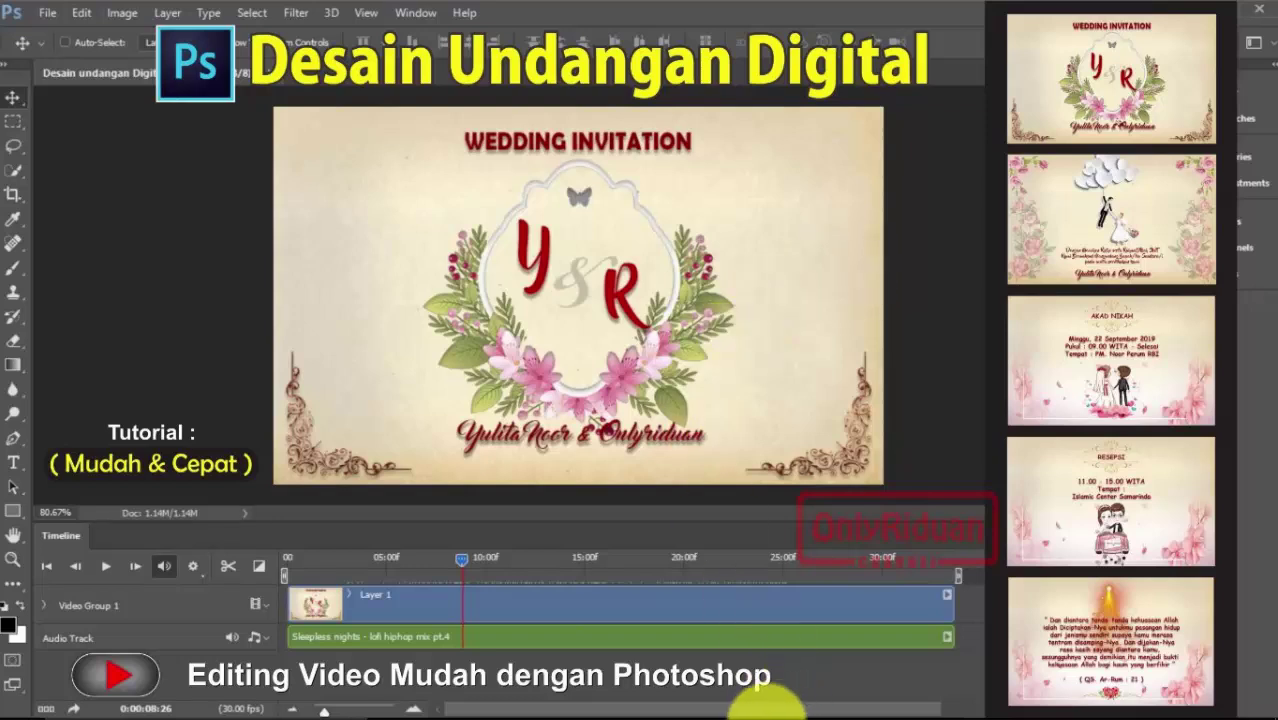
Step: Bring up the TUTORiduan invitation article in Chrome at its 'Download Materi Undangan Digital' section
{"action": "left_click", "coordinate": [848, 700]}
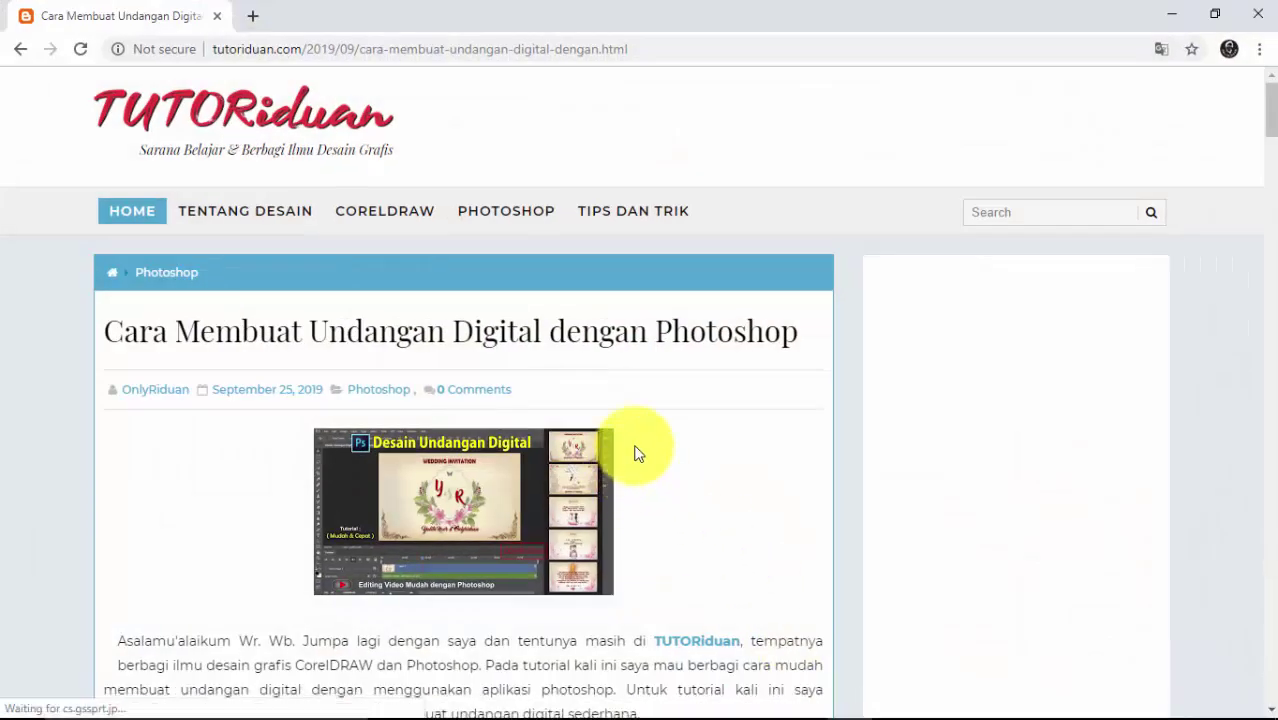
{"action": "scroll", "coordinate": [624, 455], "scroll_direction": "down", "scroll_amount": 3}
{"action": "scroll", "coordinate": [624, 380], "scroll_direction": "down", "scroll_amount": 1}
{"action": "scroll", "coordinate": [621, 377], "scroll_direction": "down", "scroll_amount": 1}
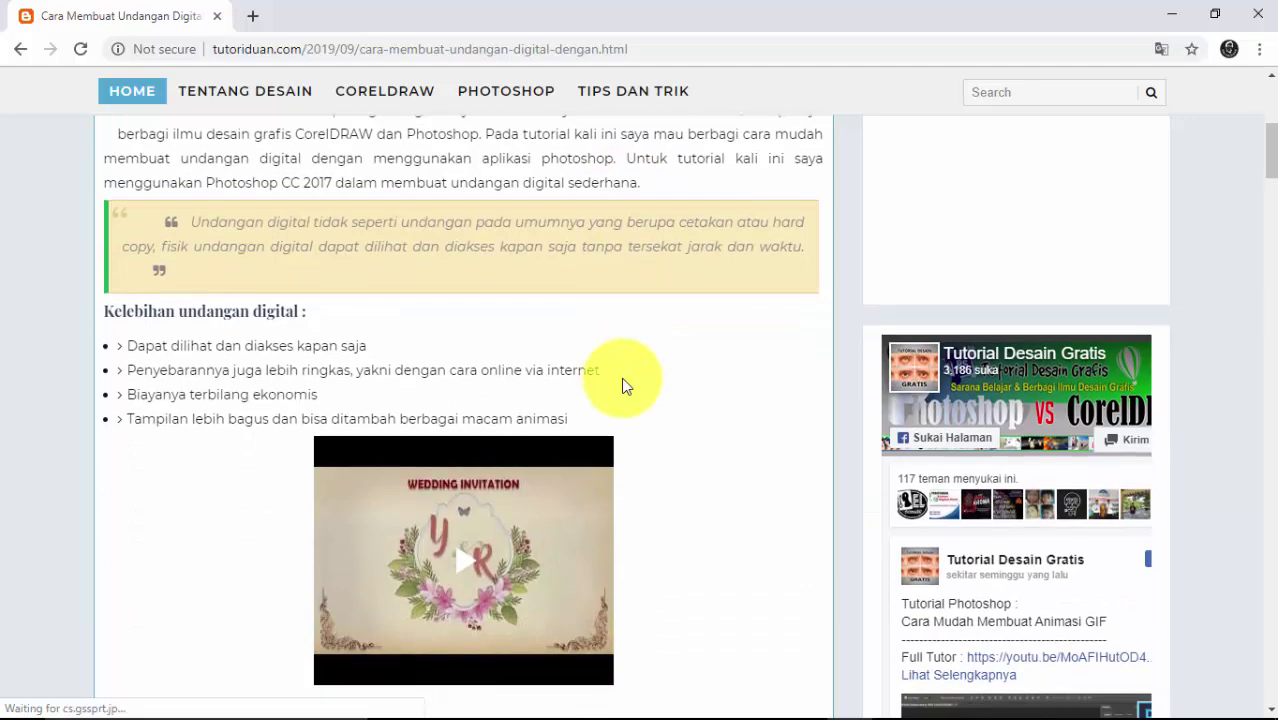
{"action": "scroll", "coordinate": [621, 377], "scroll_direction": "down", "scroll_amount": 1}
{"action": "scroll", "coordinate": [621, 376], "scroll_direction": "down", "scroll_amount": 2}
{"action": "scroll", "coordinate": [621, 373], "scroll_direction": "down", "scroll_amount": 1}
{"action": "scroll", "coordinate": [621, 373], "scroll_direction": "down", "scroll_amount": 2}
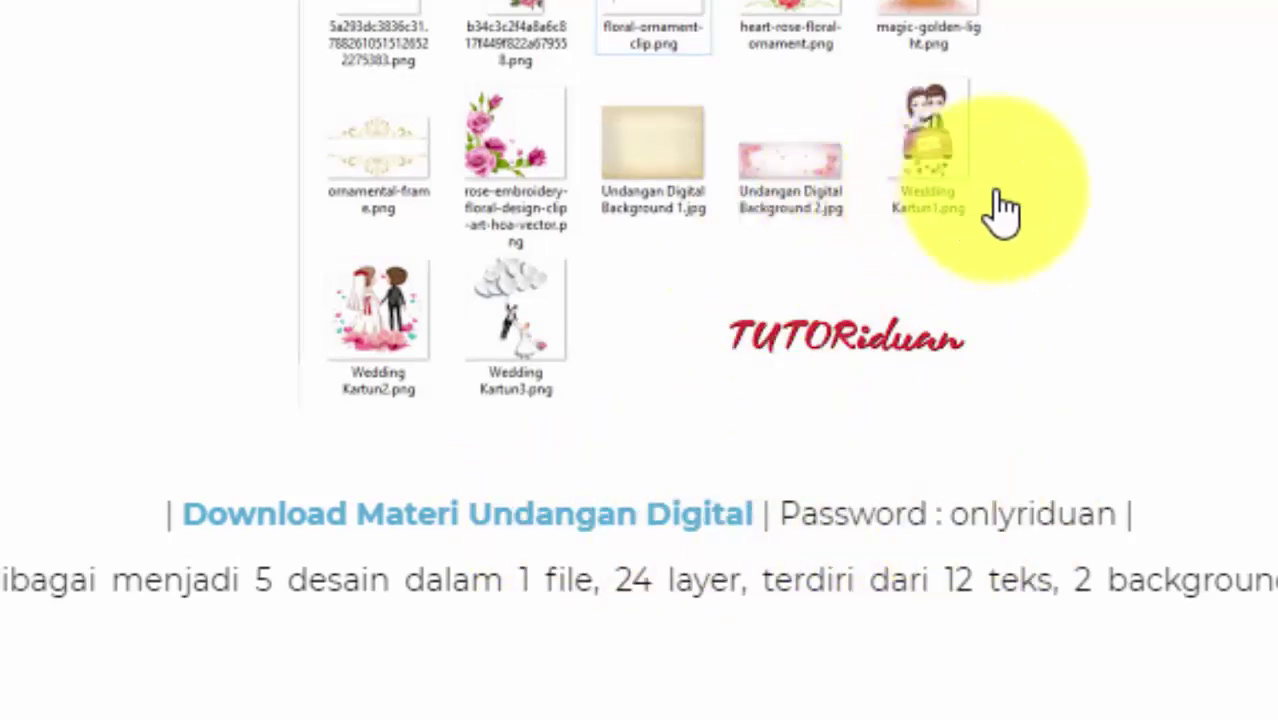
{"action": "scroll", "coordinate": [999, 237], "scroll_direction": "up", "scroll_amount": 2}
{"action": "scroll", "coordinate": [968, 318], "scroll_direction": "up", "scroll_amount": 1}
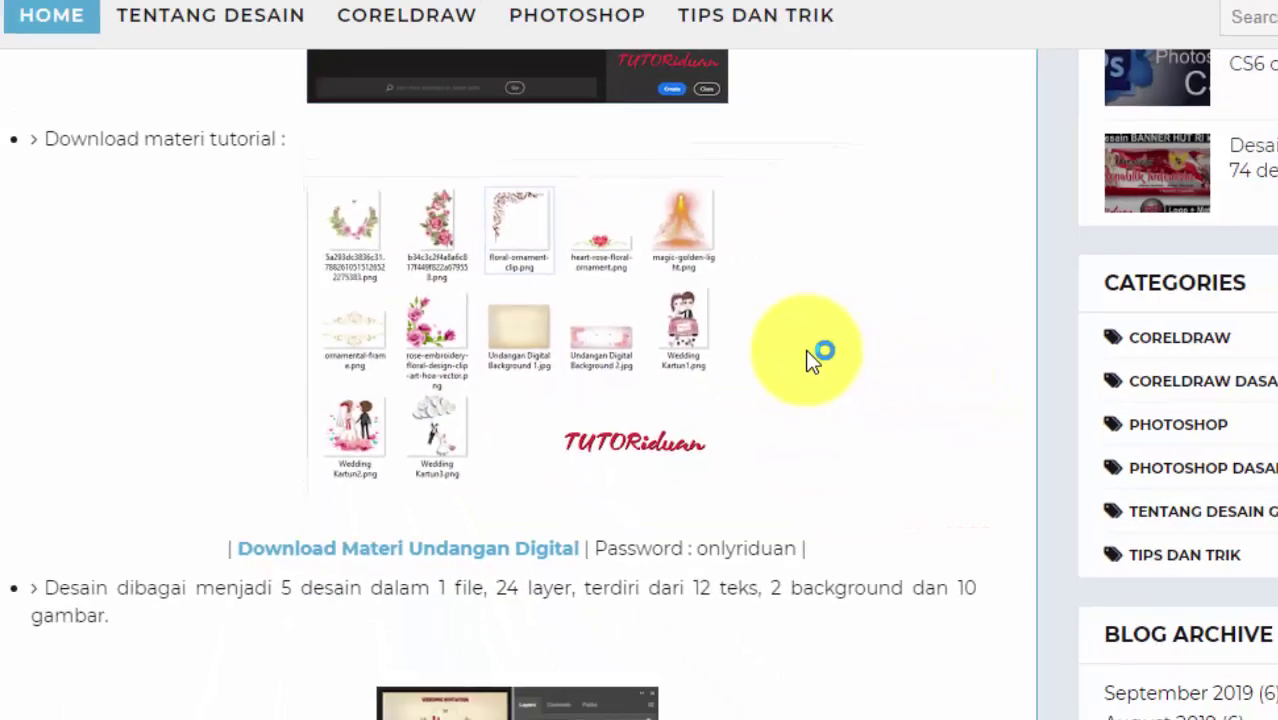
{"action": "scroll", "coordinate": [630, 392], "scroll_direction": "down", "scroll_amount": 3}
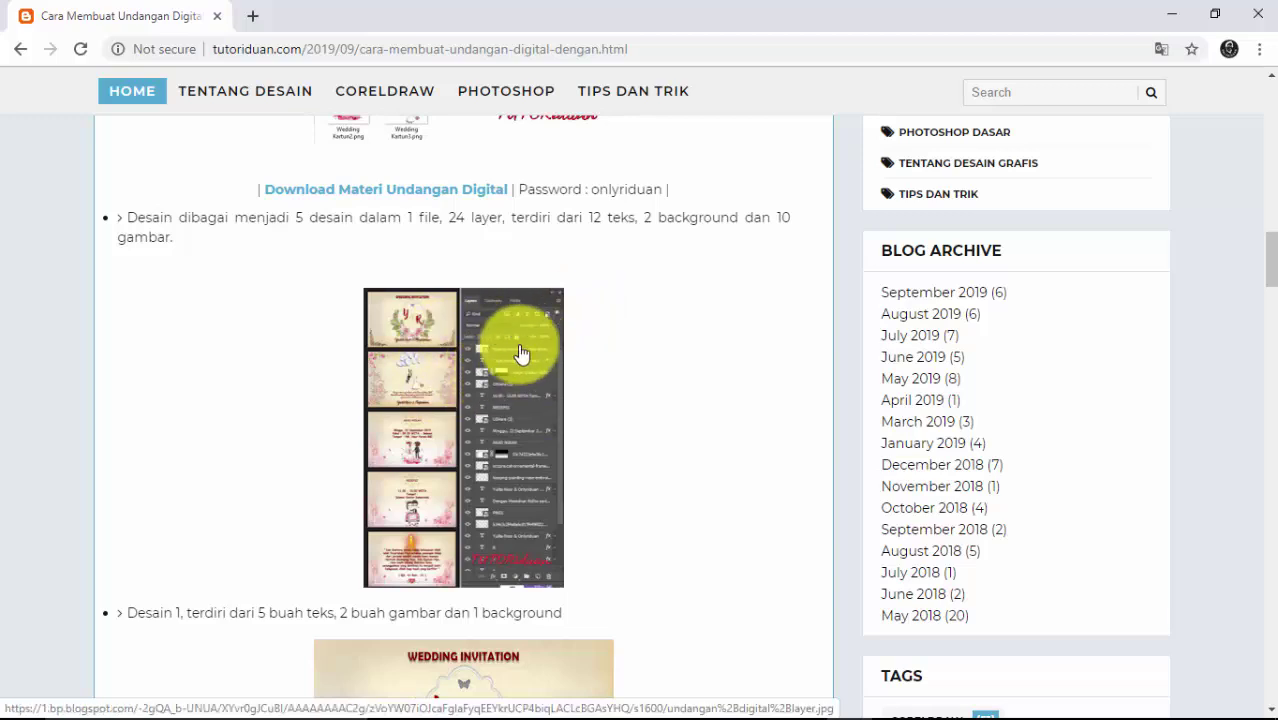
{"action": "scroll", "coordinate": [527, 350], "scroll_direction": "down", "scroll_amount": 2}
{"action": "scroll", "coordinate": [527, 350], "scroll_direction": "down", "scroll_amount": 1}
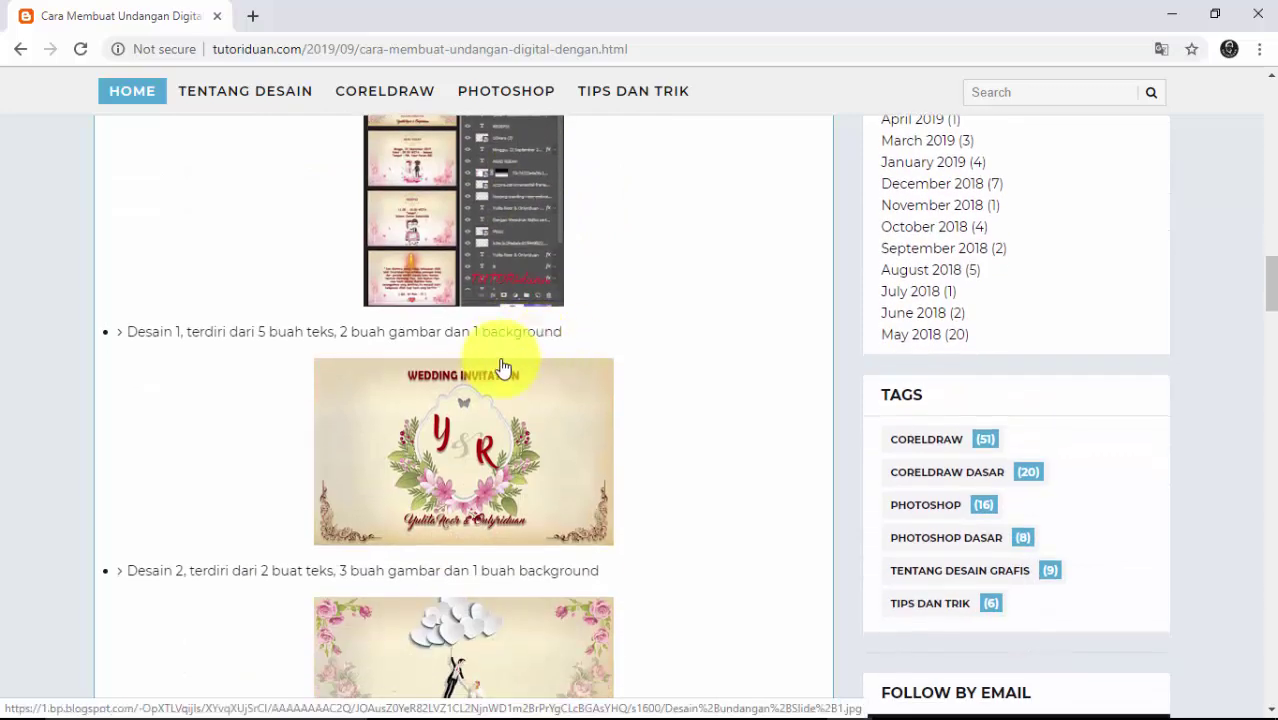
{"action": "scroll", "coordinate": [515, 360], "scroll_direction": "down", "scroll_amount": 2}
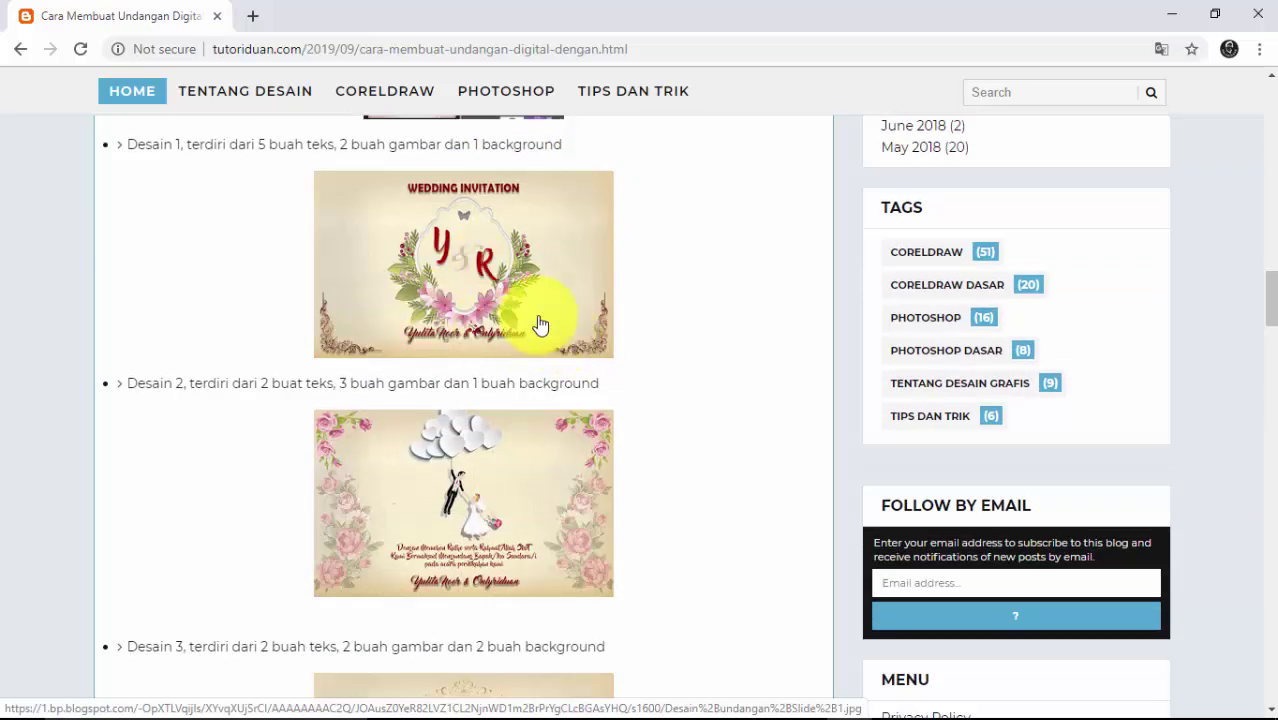
{"action": "scroll", "coordinate": [579, 266], "scroll_direction": "down", "scroll_amount": 2}
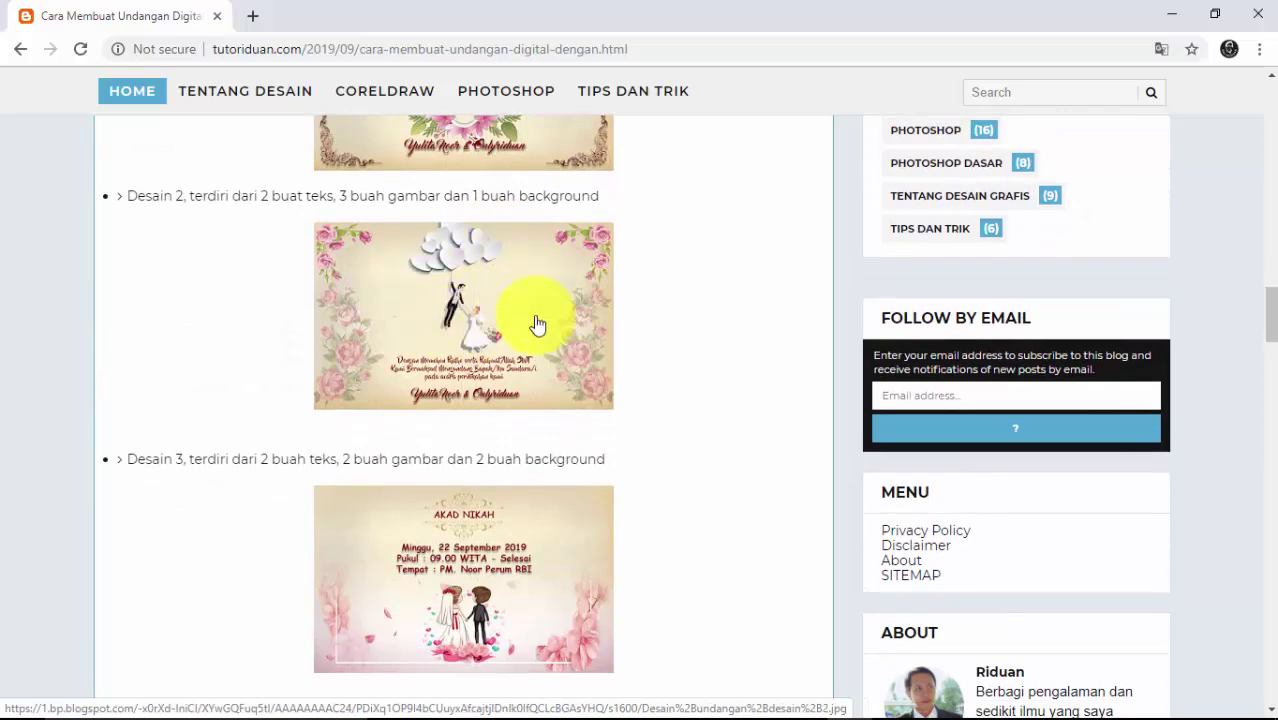
{"action": "scroll", "coordinate": [530, 328], "scroll_direction": "down", "scroll_amount": 3}
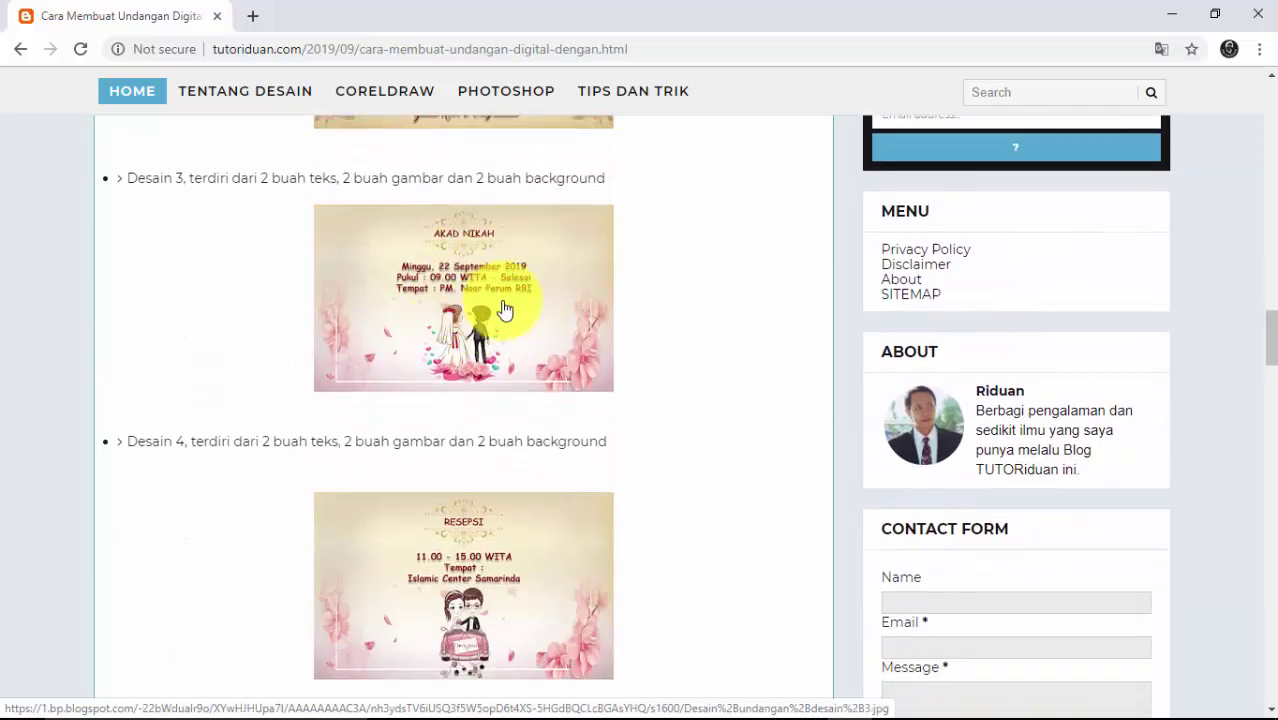
{"action": "scroll", "coordinate": [495, 315], "scroll_direction": "down", "scroll_amount": 2}
{"action": "scroll", "coordinate": [525, 368], "scroll_direction": "down", "scroll_amount": 3}
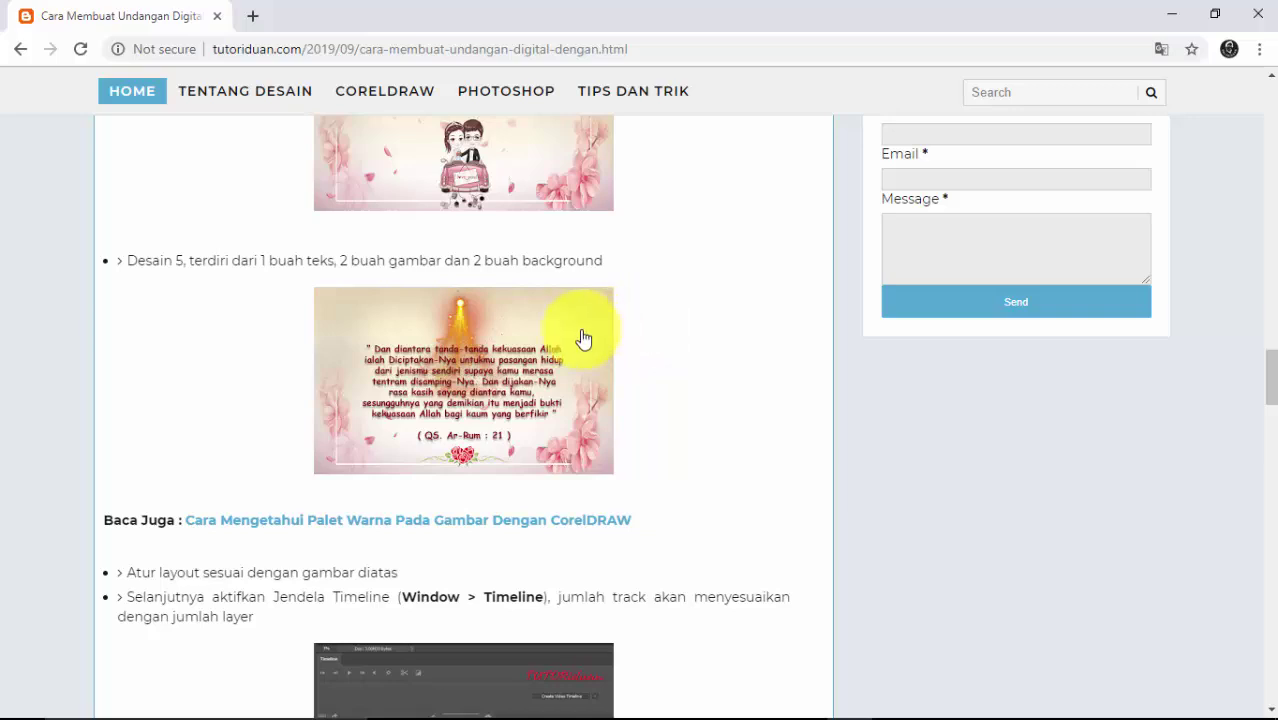
{"action": "scroll", "coordinate": [535, 335], "scroll_direction": "down", "scroll_amount": 4}
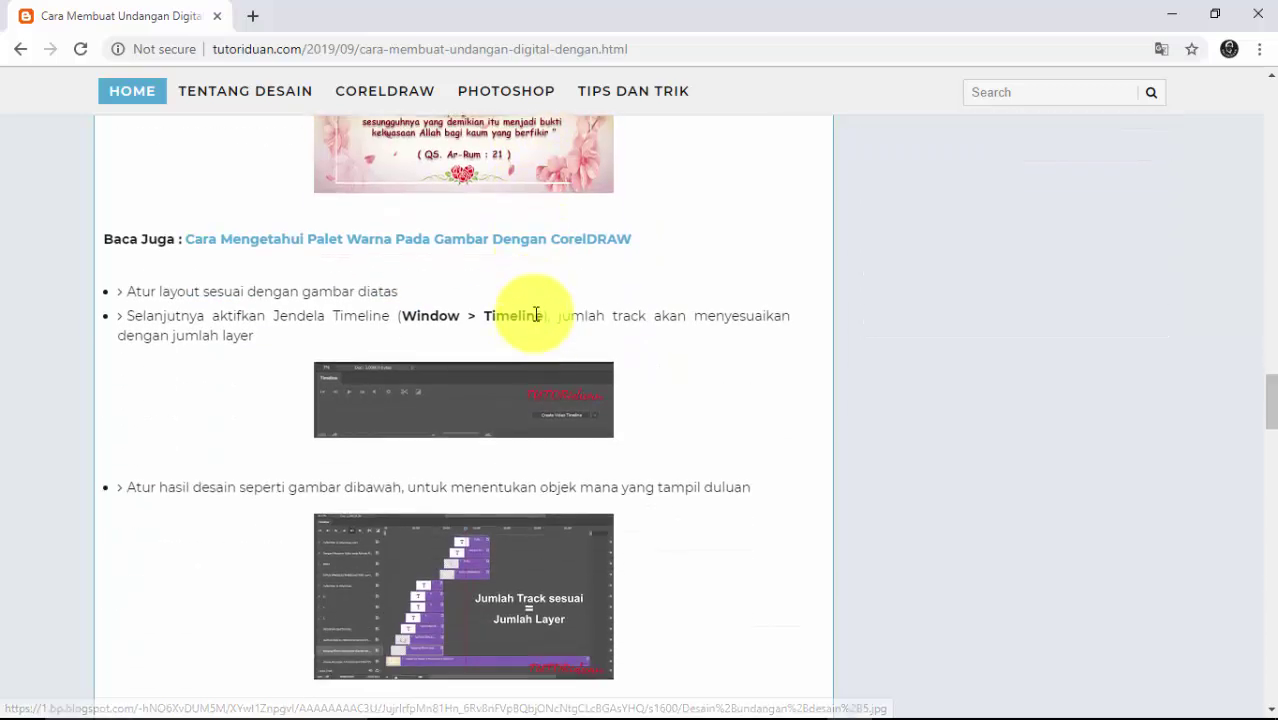
{"action": "scroll", "coordinate": [537, 330], "scroll_direction": "down", "scroll_amount": 3}
{"action": "scroll", "coordinate": [610, 332], "scroll_direction": "up", "scroll_amount": 2}
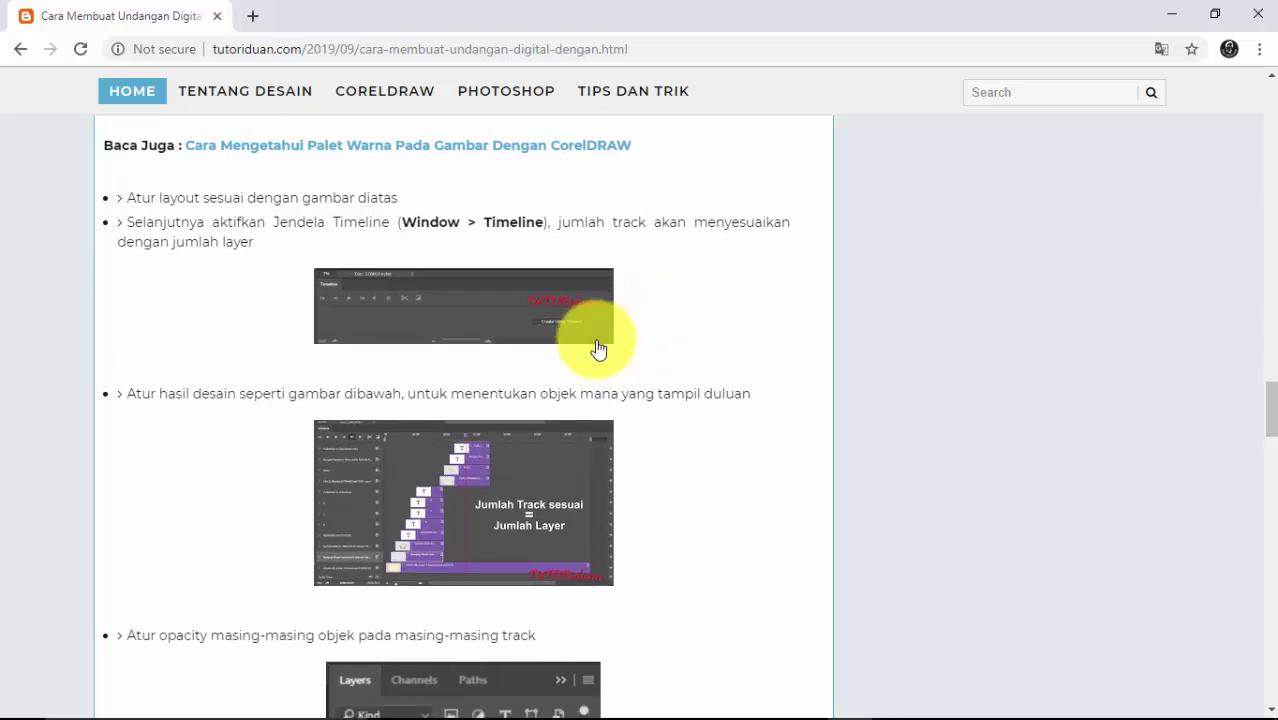
{"action": "scroll", "coordinate": [610, 320], "scroll_direction": "down", "scroll_amount": 3}
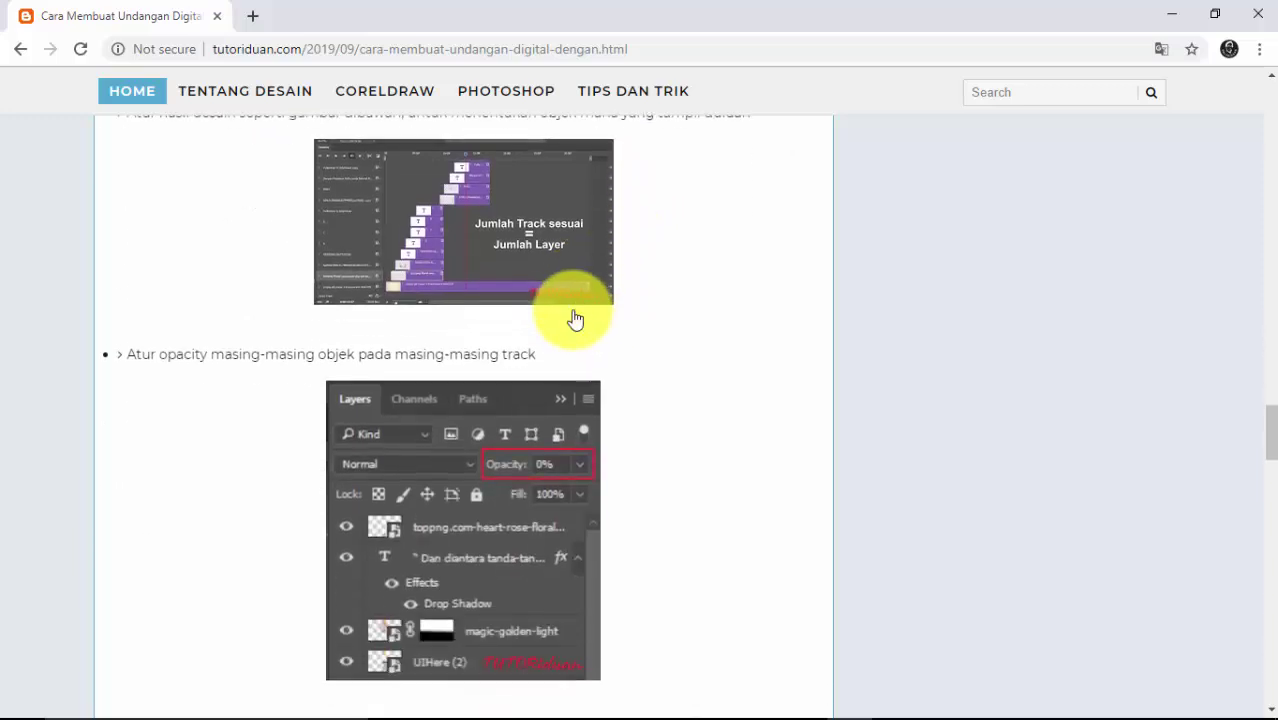
{"action": "scroll", "coordinate": [560, 316], "scroll_direction": "down", "scroll_amount": 2}
{"action": "scroll", "coordinate": [540, 314], "scroll_direction": "down", "scroll_amount": 2}
{"action": "scroll", "coordinate": [540, 314], "scroll_direction": "down", "scroll_amount": 1}
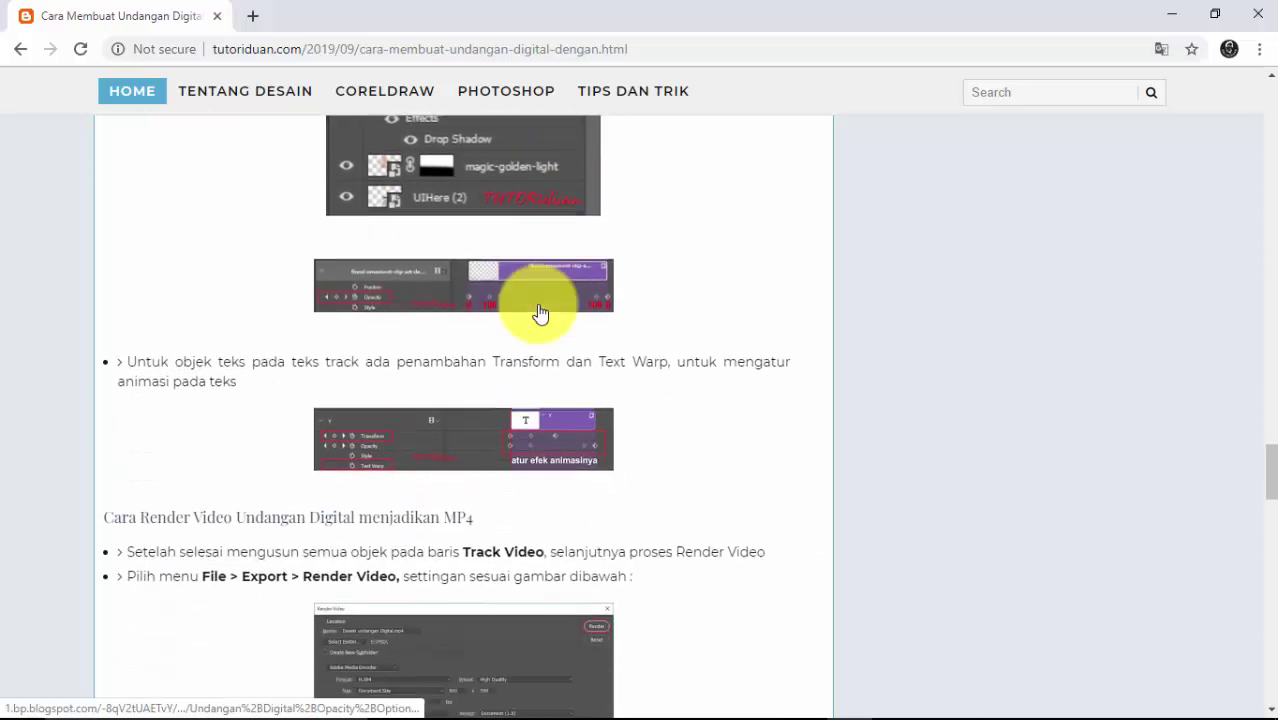
{"action": "scroll", "coordinate": [540, 314], "scroll_direction": "down", "scroll_amount": 1}
{"action": "scroll", "coordinate": [540, 314], "scroll_direction": "down", "scroll_amount": 1}
{"action": "scroll", "coordinate": [540, 310], "scroll_direction": "down", "scroll_amount": 3}
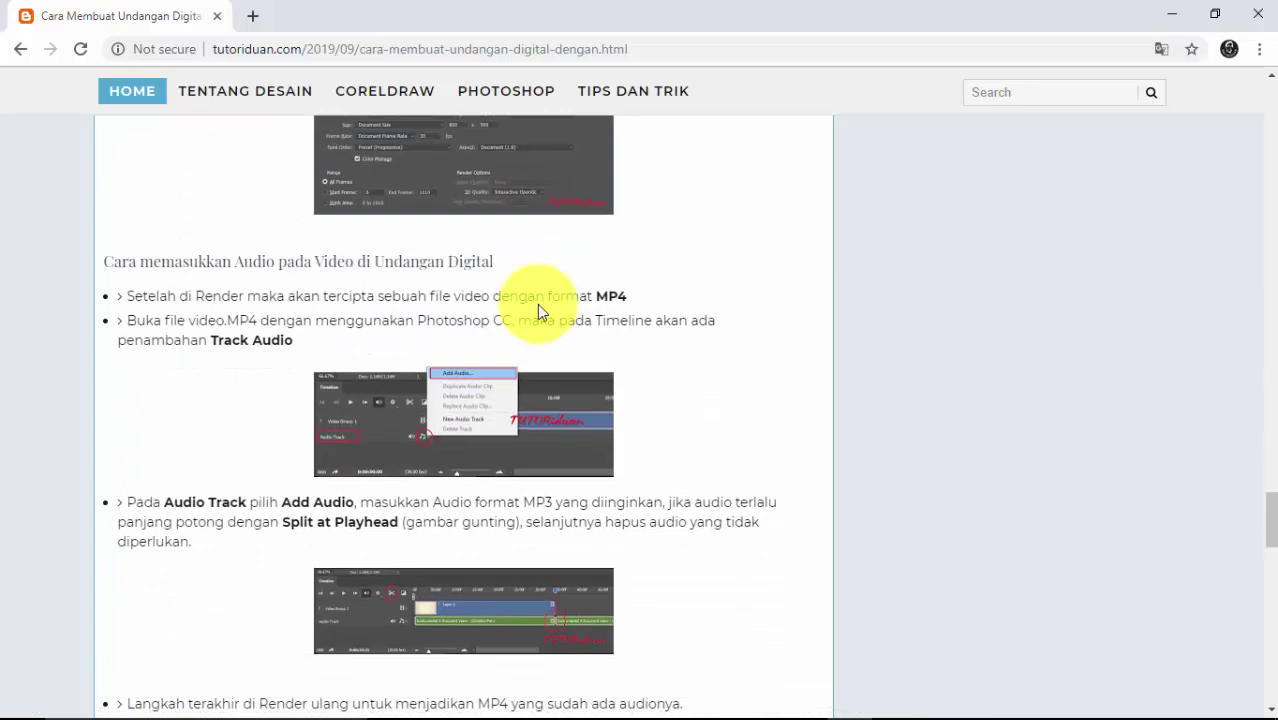
{"action": "scroll", "coordinate": [539, 305], "scroll_direction": "down", "scroll_amount": 2}
{"action": "scroll", "coordinate": [539, 304], "scroll_direction": "down", "scroll_amount": 2}
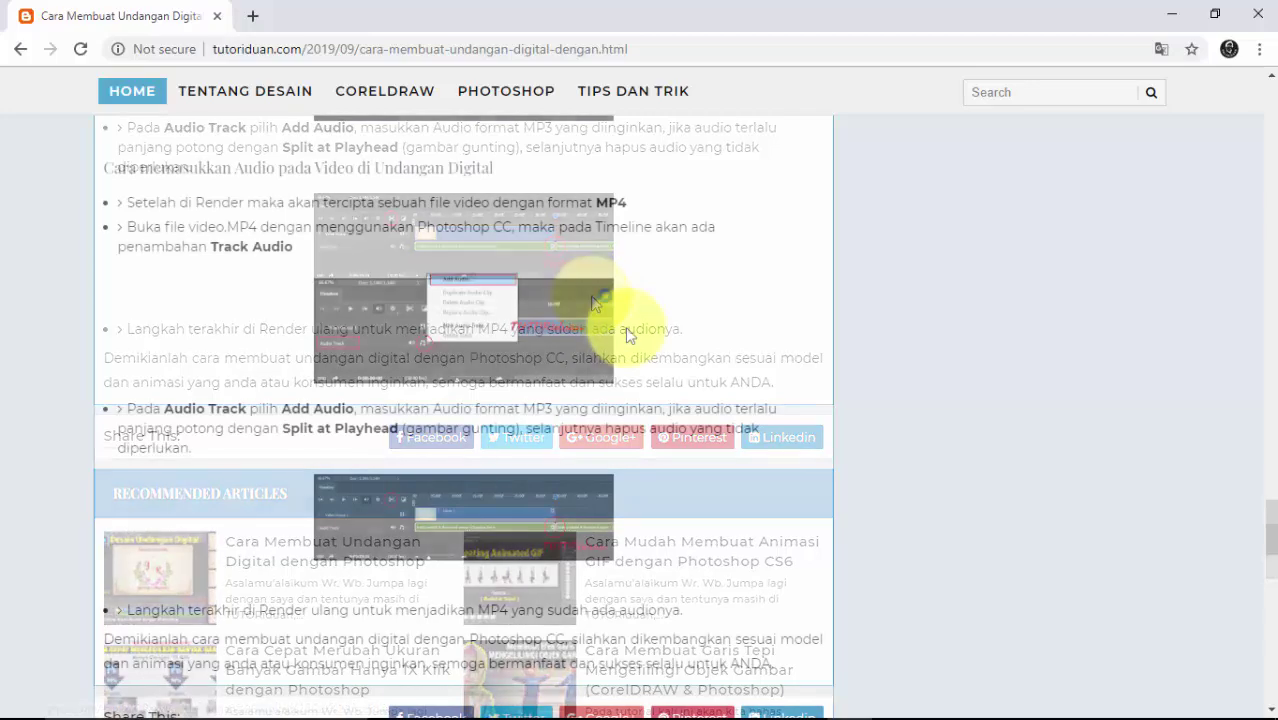
{"action": "scroll", "coordinate": [625, 330], "scroll_direction": "up", "scroll_amount": 3}
{"action": "scroll", "coordinate": [625, 330], "scroll_direction": "up", "scroll_amount": 3}
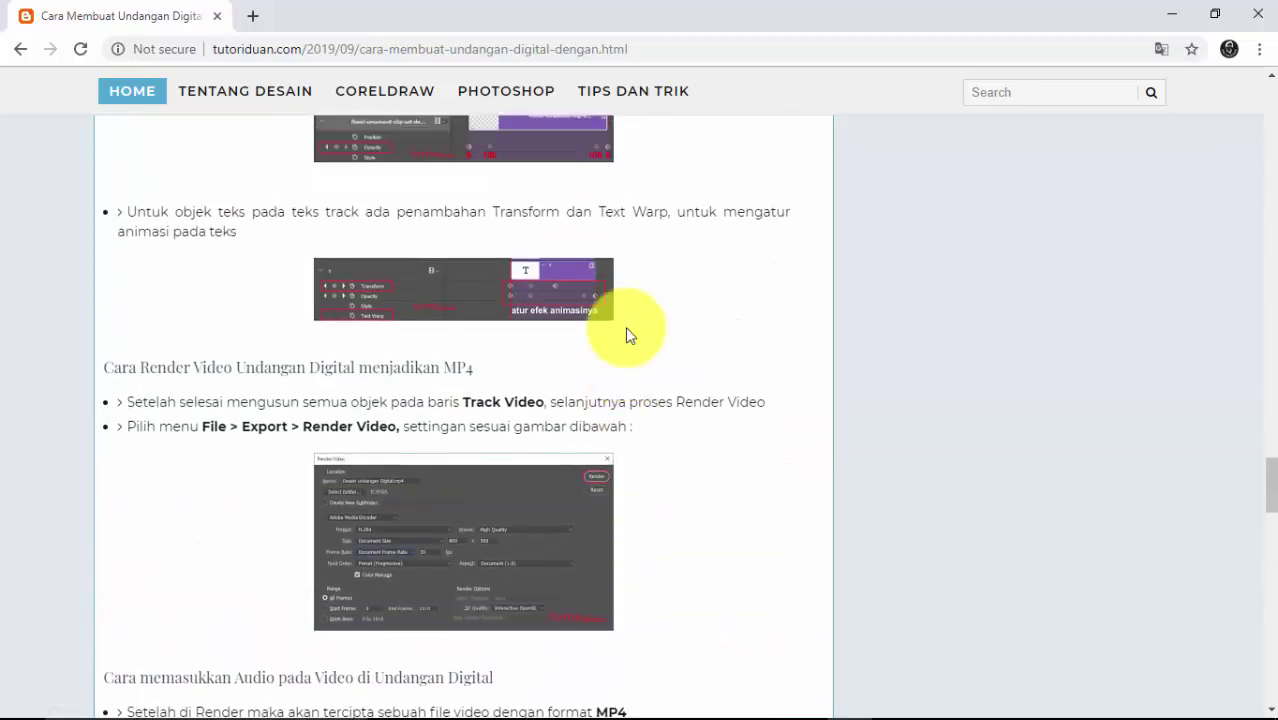
{"action": "scroll", "coordinate": [625, 330], "scroll_direction": "up", "scroll_amount": 3}
{"action": "scroll", "coordinate": [625, 330], "scroll_direction": "up", "scroll_amount": 3}
{"action": "scroll", "coordinate": [625, 330], "scroll_direction": "up", "scroll_amount": 3}
{"action": "scroll", "coordinate": [625, 330], "scroll_direction": "up", "scroll_amount": 3}
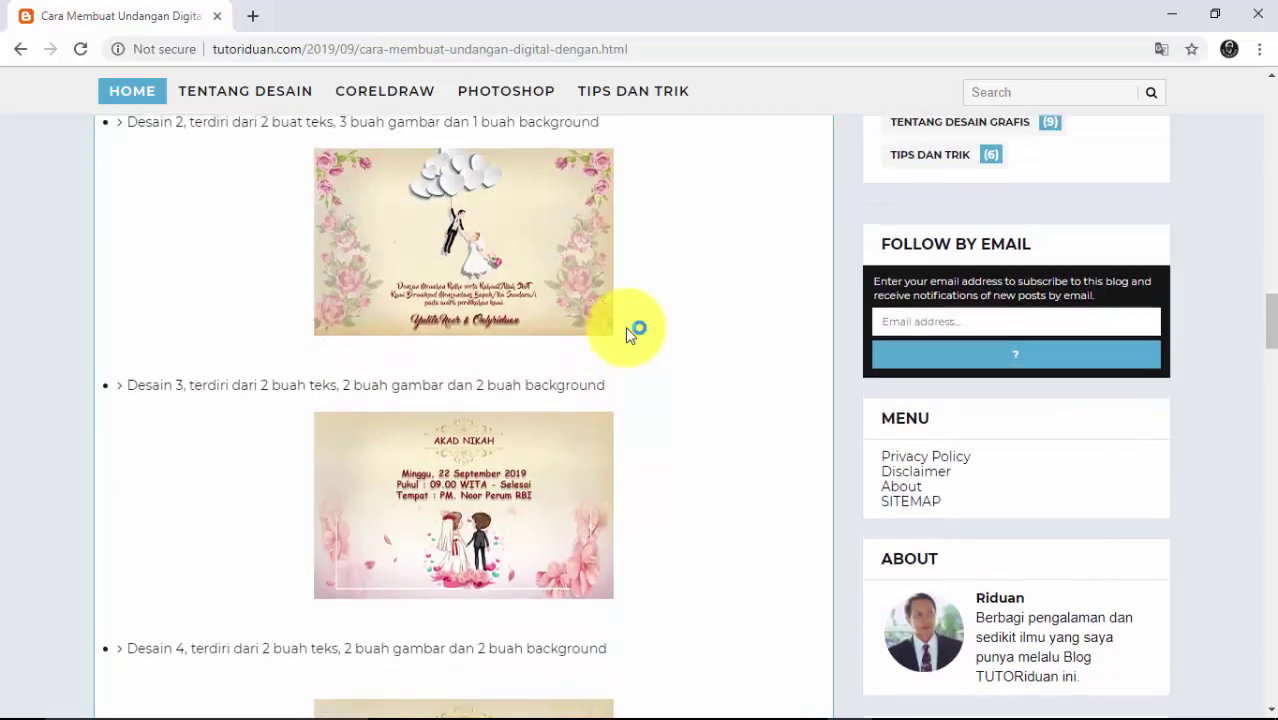
{"action": "scroll", "coordinate": [625, 330], "scroll_direction": "up", "scroll_amount": 3}
{"action": "scroll", "coordinate": [625, 330], "scroll_direction": "up", "scroll_amount": 3}
{"action": "scroll", "coordinate": [628, 335], "scroll_direction": "up", "scroll_amount": 4}
{"action": "scroll", "coordinate": [628, 335], "scroll_direction": "up", "scroll_amount": 4}
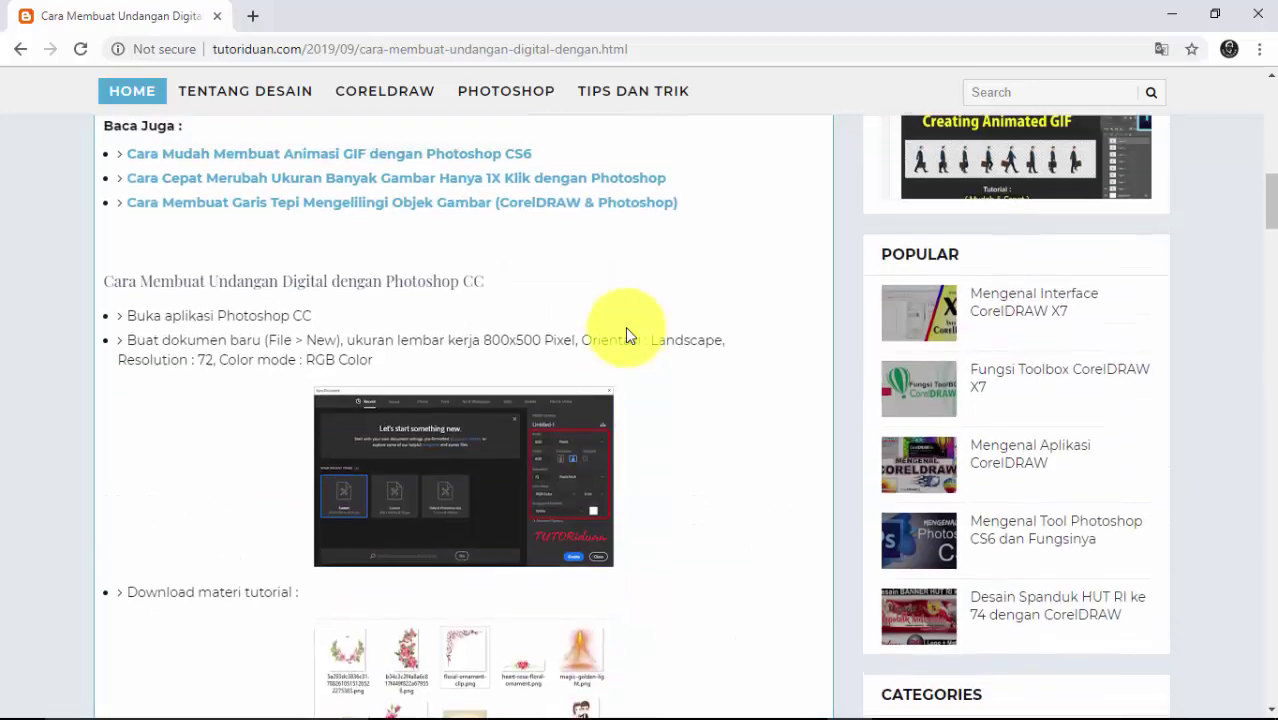
{"action": "scroll", "coordinate": [628, 335], "scroll_direction": "up", "scroll_amount": 2}
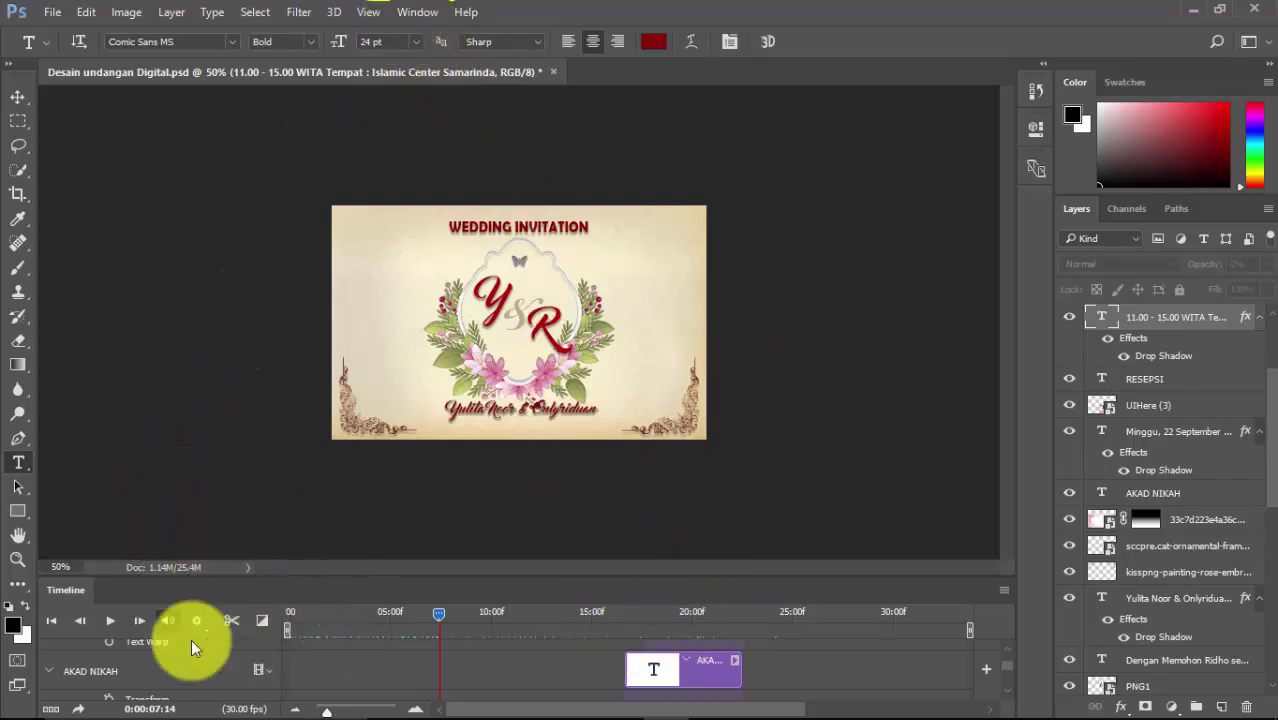
Step: Open Photoshop's Window menu and dismiss it without choosing a panel
{"action": "left_click", "coordinate": [417, 12]}
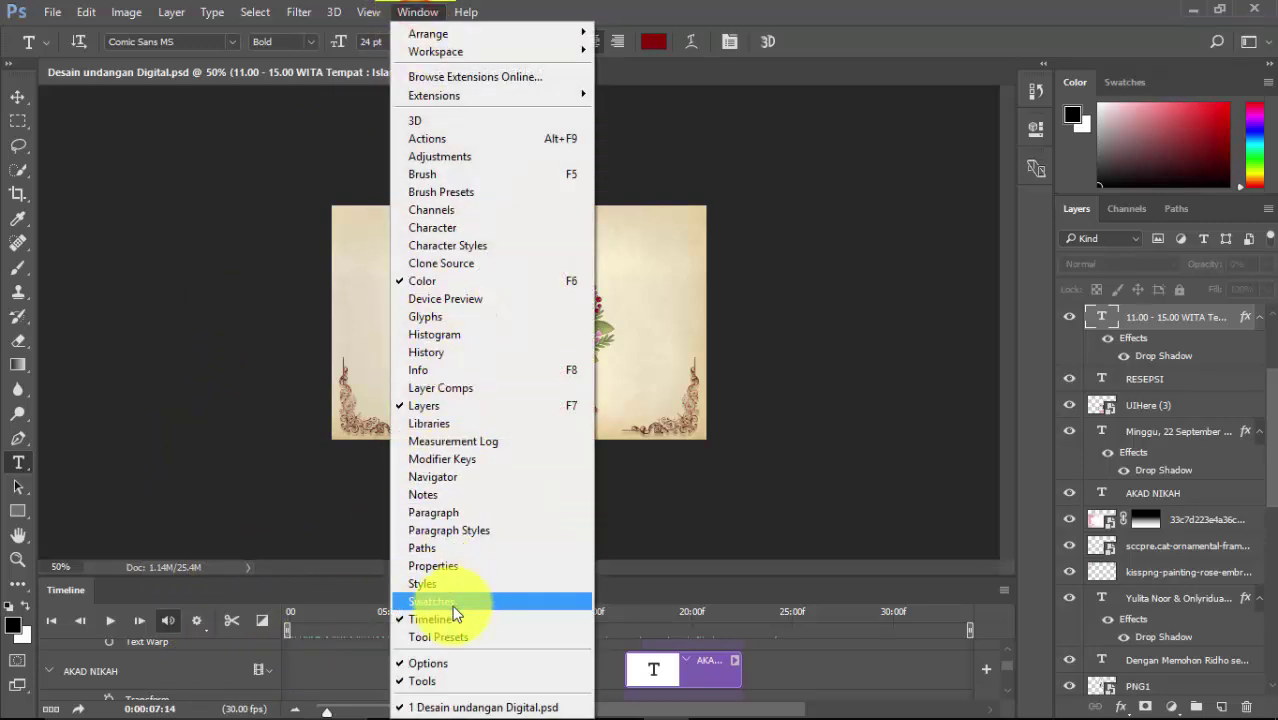
{"action": "left_click", "coordinate": [677, 583]}
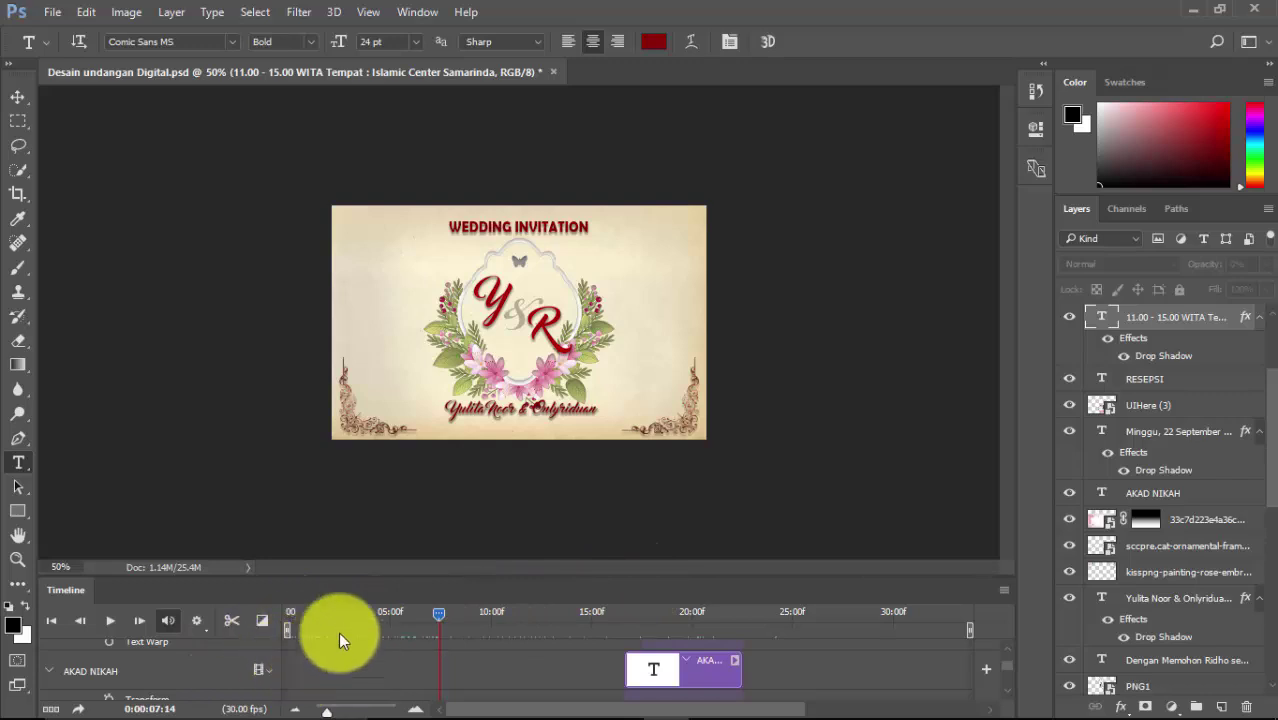
Step: Enlarge the Timeline panel and zoom it out to show more layer tracks
{"action": "left_click_drag", "start_coordinate": [379, 577], "coordinate": [397, 393]}
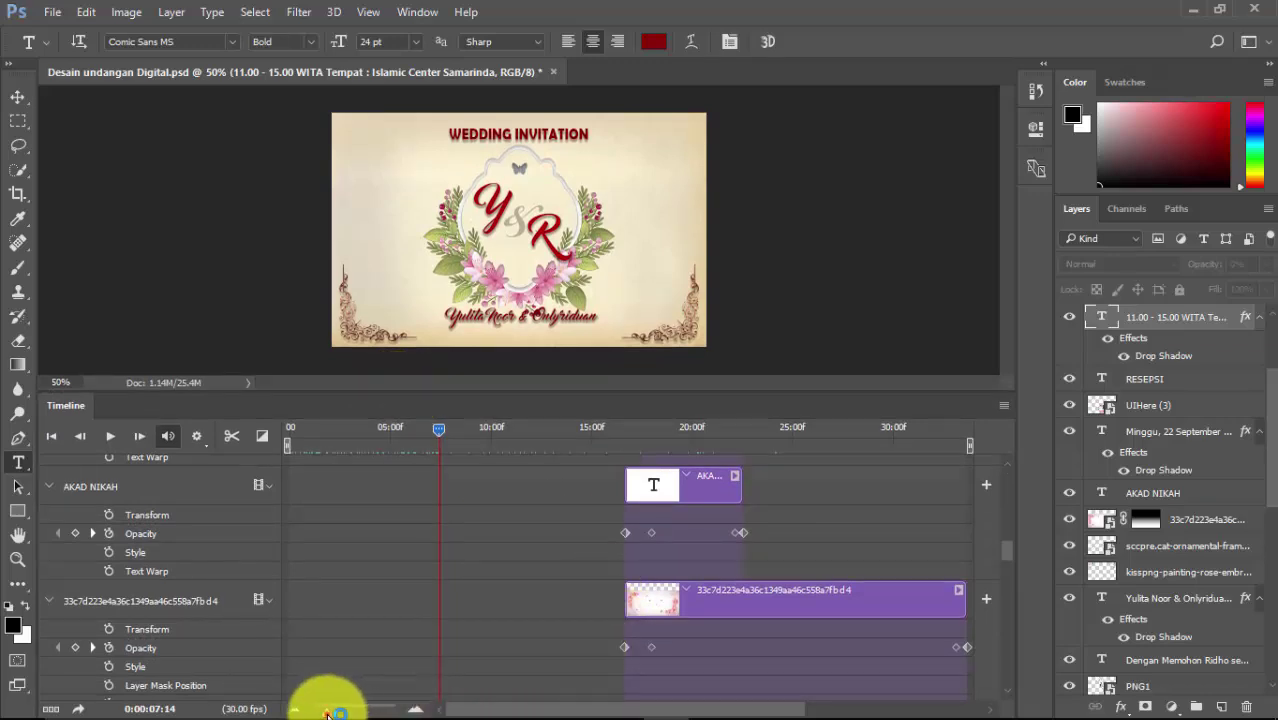
{"action": "left_click_drag", "start_coordinate": [341, 713], "coordinate": [336, 711]}
{"action": "scroll", "coordinate": [562, 584], "scroll_direction": "down", "scroll_amount": 3}
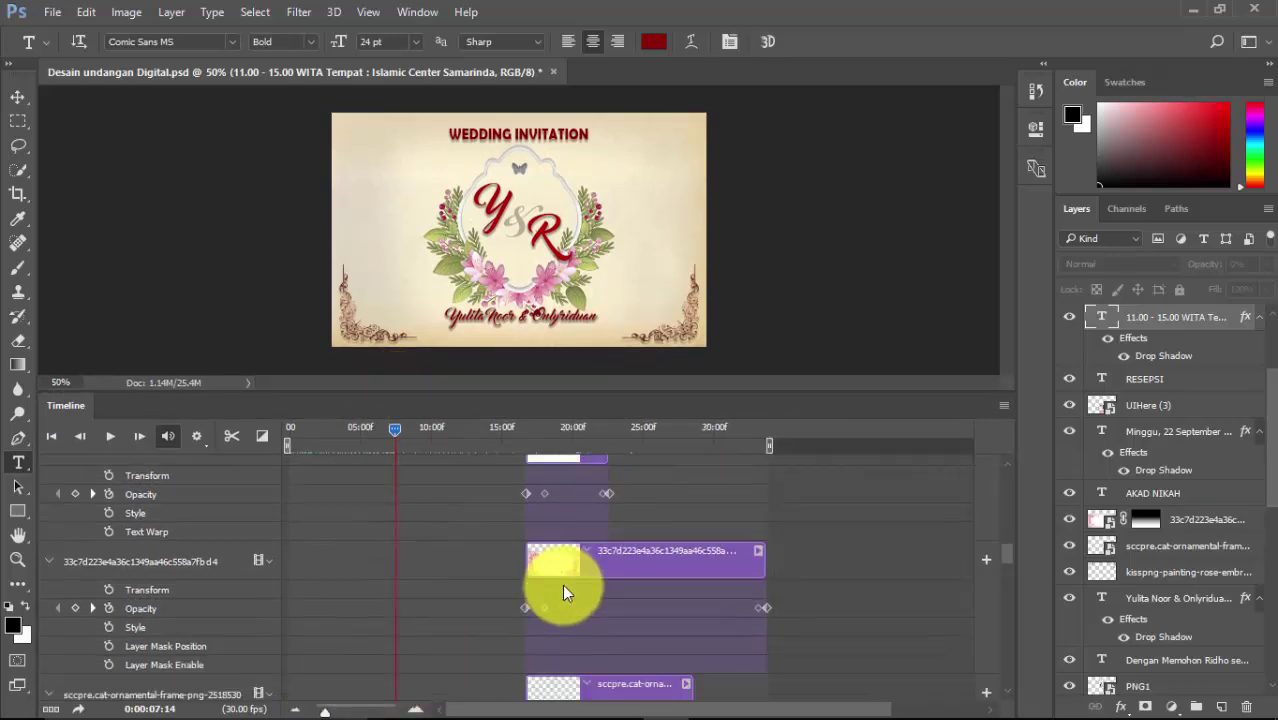
{"action": "scroll", "coordinate": [588, 560], "scroll_direction": "down", "scroll_amount": 3}
{"action": "scroll", "coordinate": [588, 560], "scroll_direction": "down", "scroll_amount": 3}
{"action": "scroll", "coordinate": [589, 559], "scroll_direction": "down", "scroll_amount": 3}
{"action": "scroll", "coordinate": [589, 559], "scroll_direction": "down", "scroll_amount": 3}
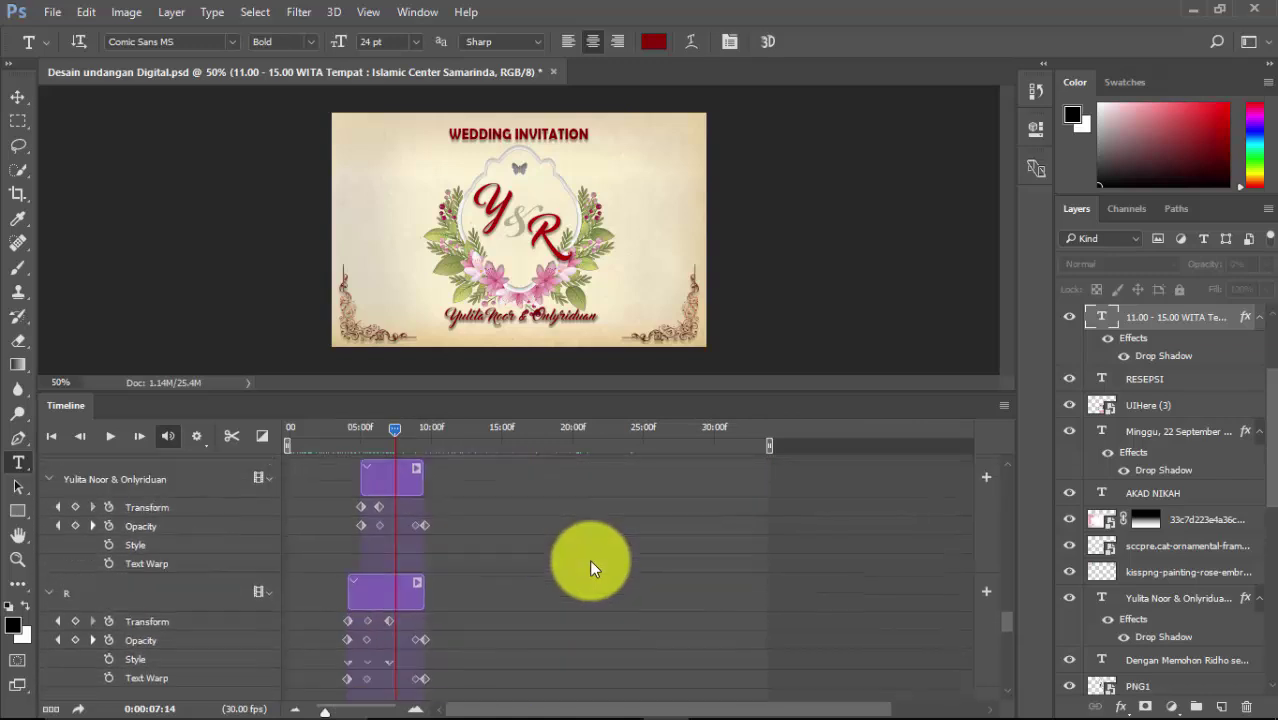
{"action": "scroll", "coordinate": [589, 559], "scroll_direction": "down", "scroll_amount": 3}
{"action": "scroll", "coordinate": [589, 559], "scroll_direction": "down", "scroll_amount": 3}
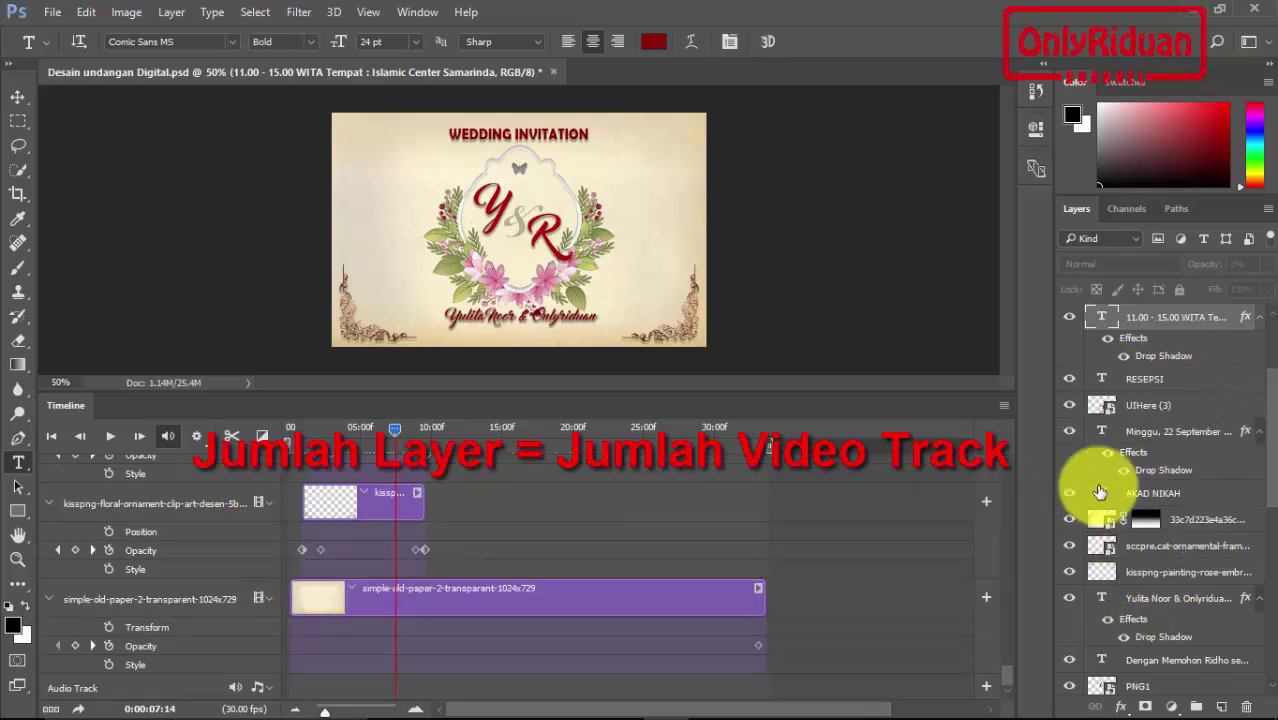
Step: Add an Opacity keyframe at the kisspng floral ornament clip's end, then review the other tracks
{"action": "left_click", "coordinate": [700, 582]}
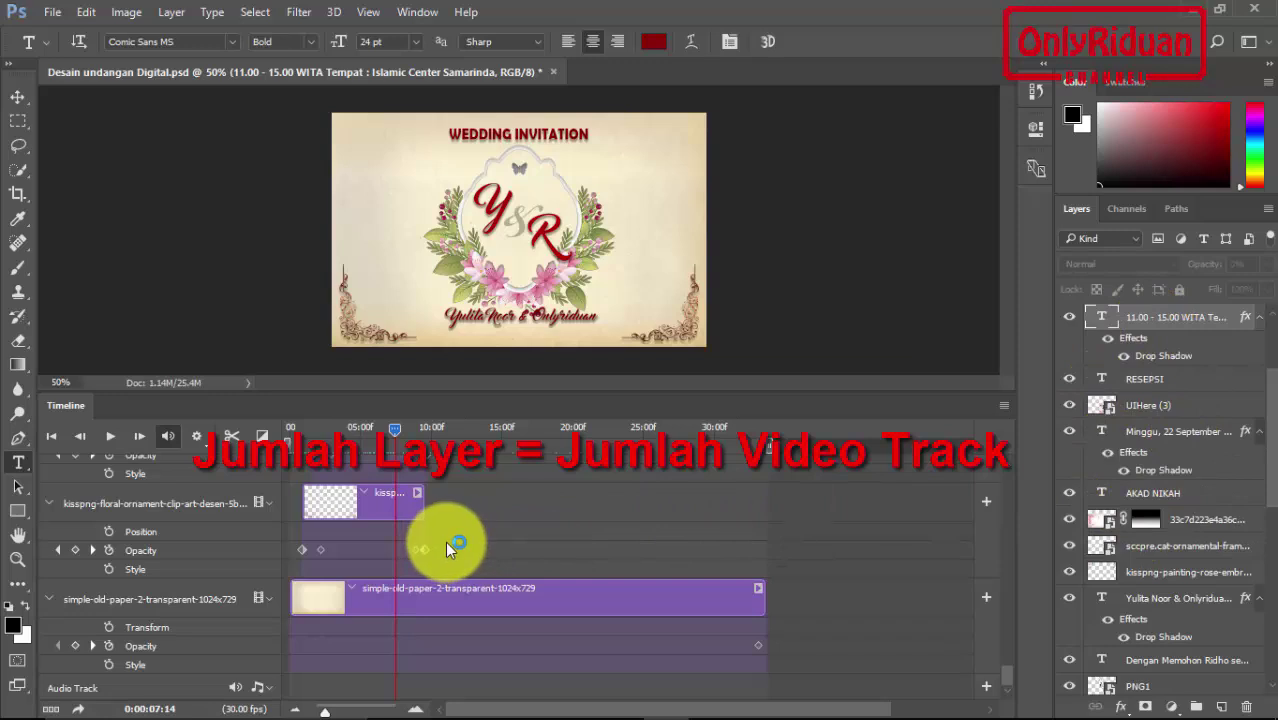
{"action": "left_click", "coordinate": [324, 554]}
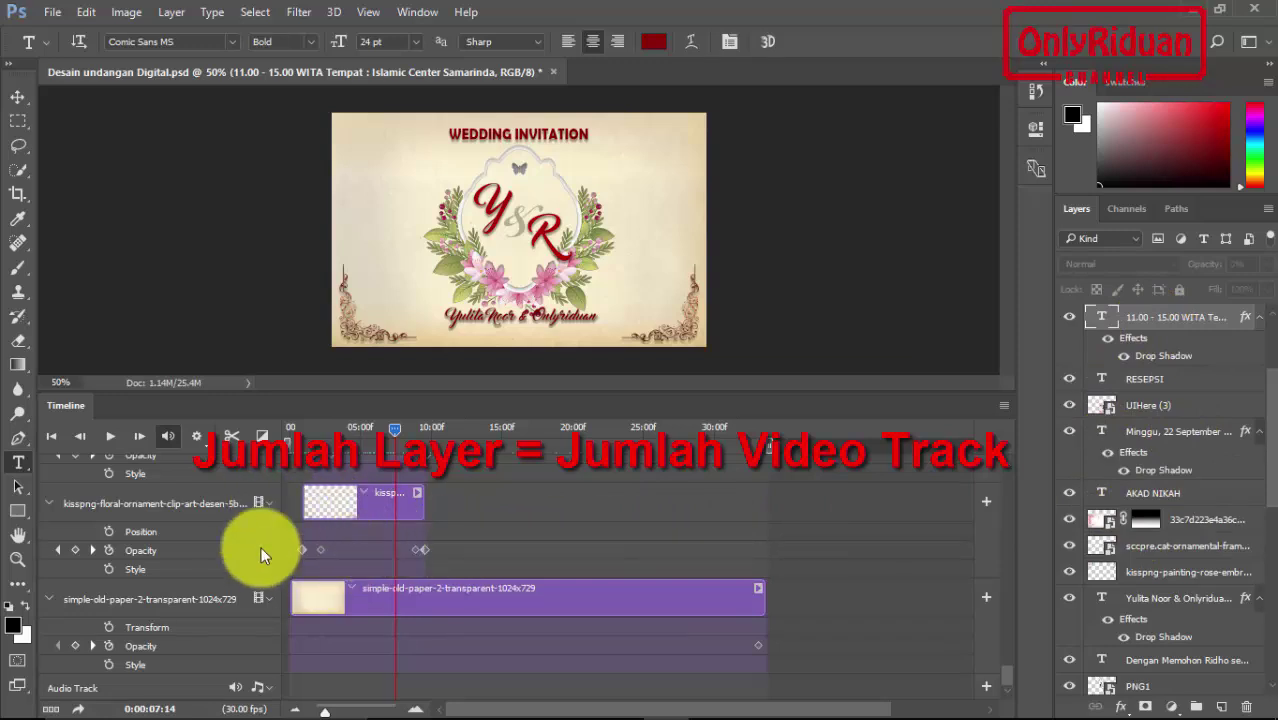
{"action": "left_click", "coordinate": [400, 521]}
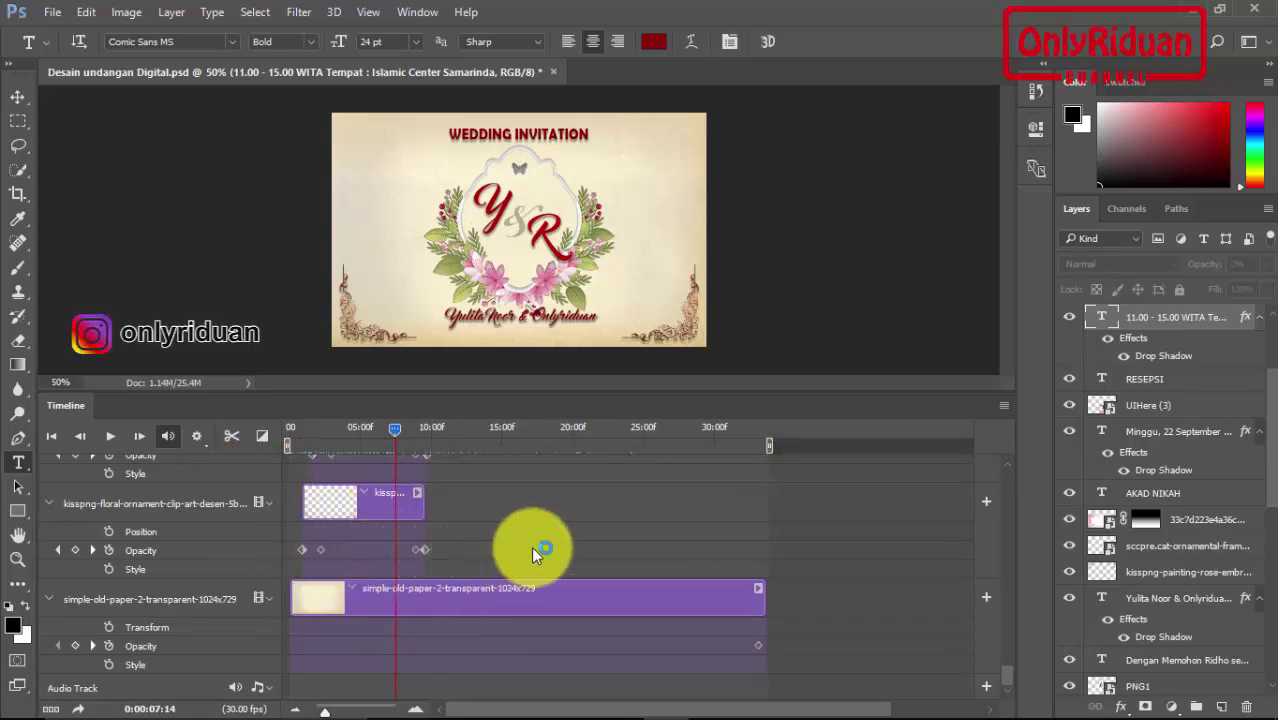
{"action": "scroll", "coordinate": [355, 550], "scroll_direction": "up", "scroll_amount": 5}
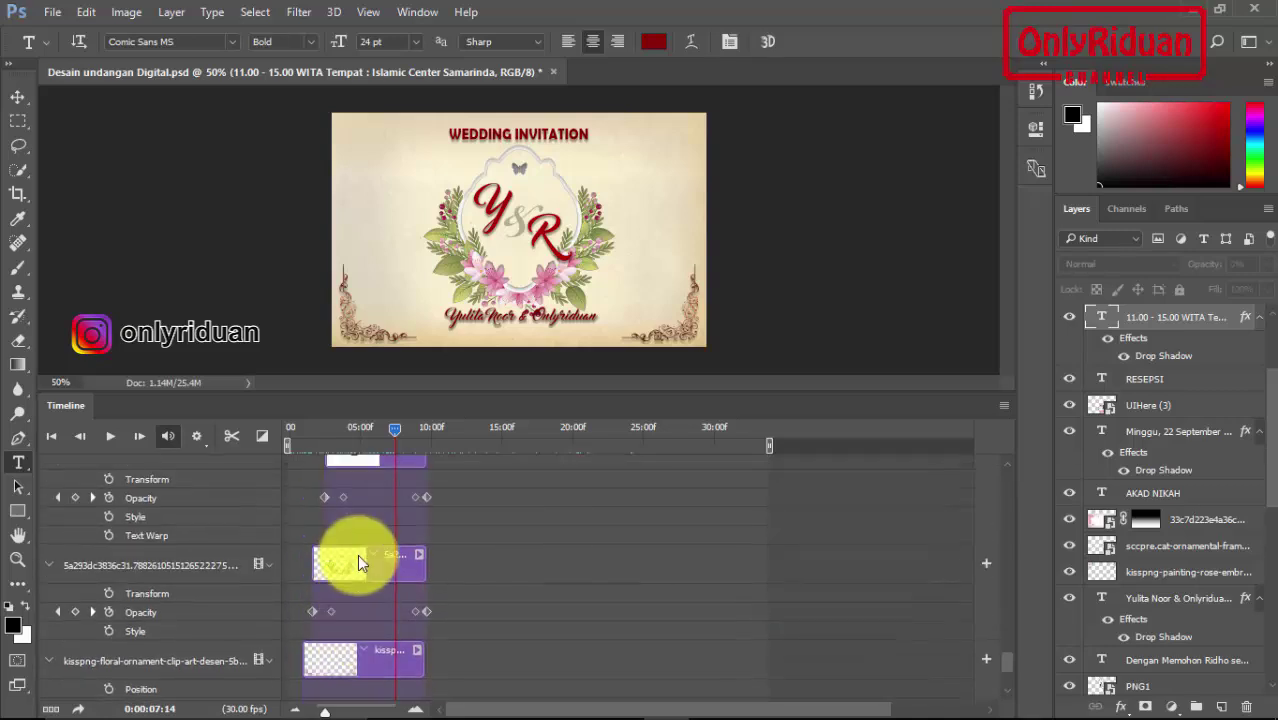
{"action": "scroll", "coordinate": [358, 555], "scroll_direction": "down", "scroll_amount": 3}
{"action": "scroll", "coordinate": [359, 555], "scroll_direction": "down", "scroll_amount": 3}
{"action": "scroll", "coordinate": [359, 555], "scroll_direction": "down", "scroll_amount": 3}
{"action": "scroll", "coordinate": [359, 555], "scroll_direction": "down", "scroll_amount": 3}
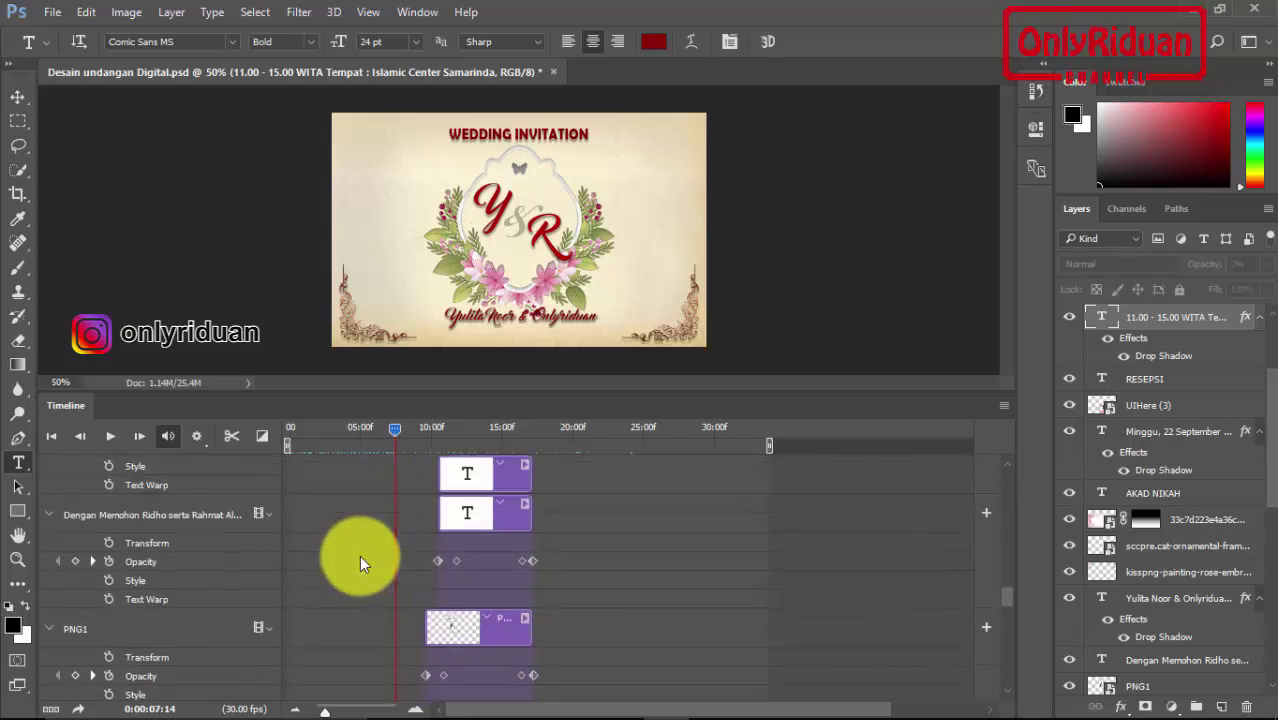
{"action": "scroll", "coordinate": [359, 555], "scroll_direction": "up", "scroll_amount": 2}
{"action": "scroll", "coordinate": [359, 555], "scroll_direction": "up", "scroll_amount": 2}
{"action": "scroll", "coordinate": [440, 559], "scroll_direction": "up", "scroll_amount": 1}
{"action": "scroll", "coordinate": [440, 559], "scroll_direction": "up", "scroll_amount": 1}
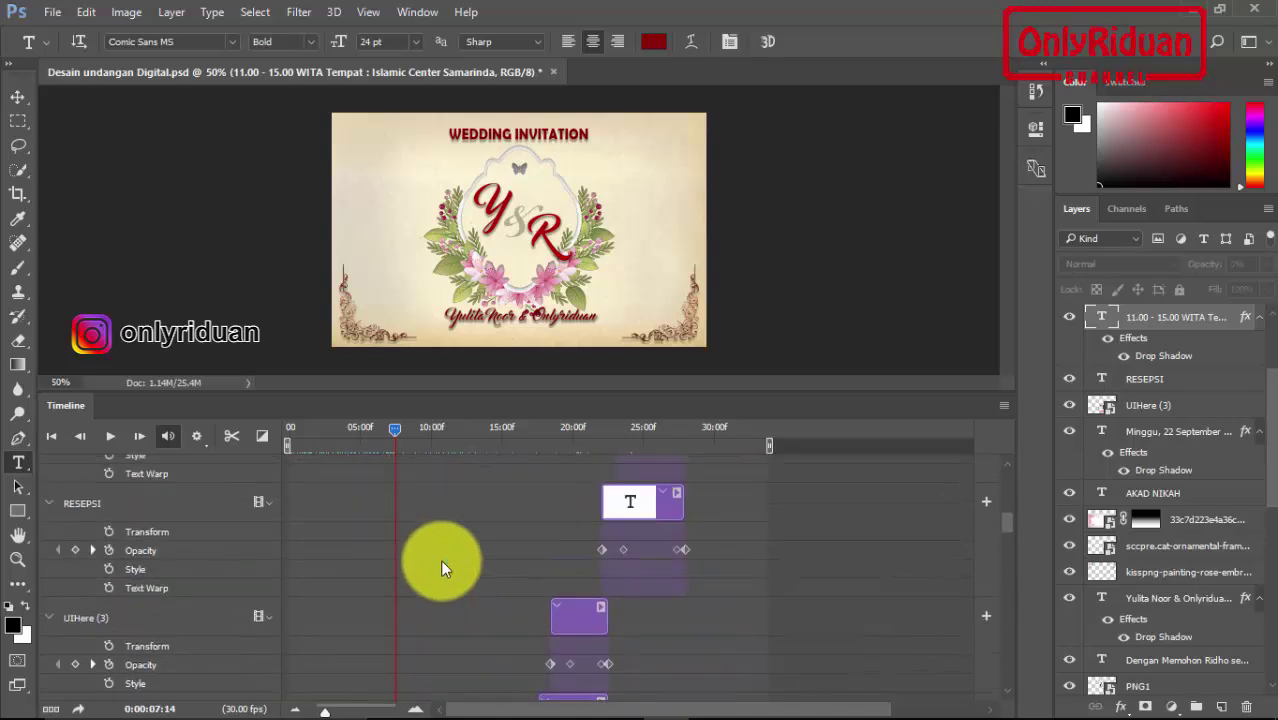
{"action": "scroll", "coordinate": [440, 559], "scroll_direction": "up", "scroll_amount": 2}
{"action": "scroll", "coordinate": [440, 559], "scroll_direction": "up", "scroll_amount": 2}
{"action": "scroll", "coordinate": [440, 559], "scroll_direction": "up", "scroll_amount": 2}
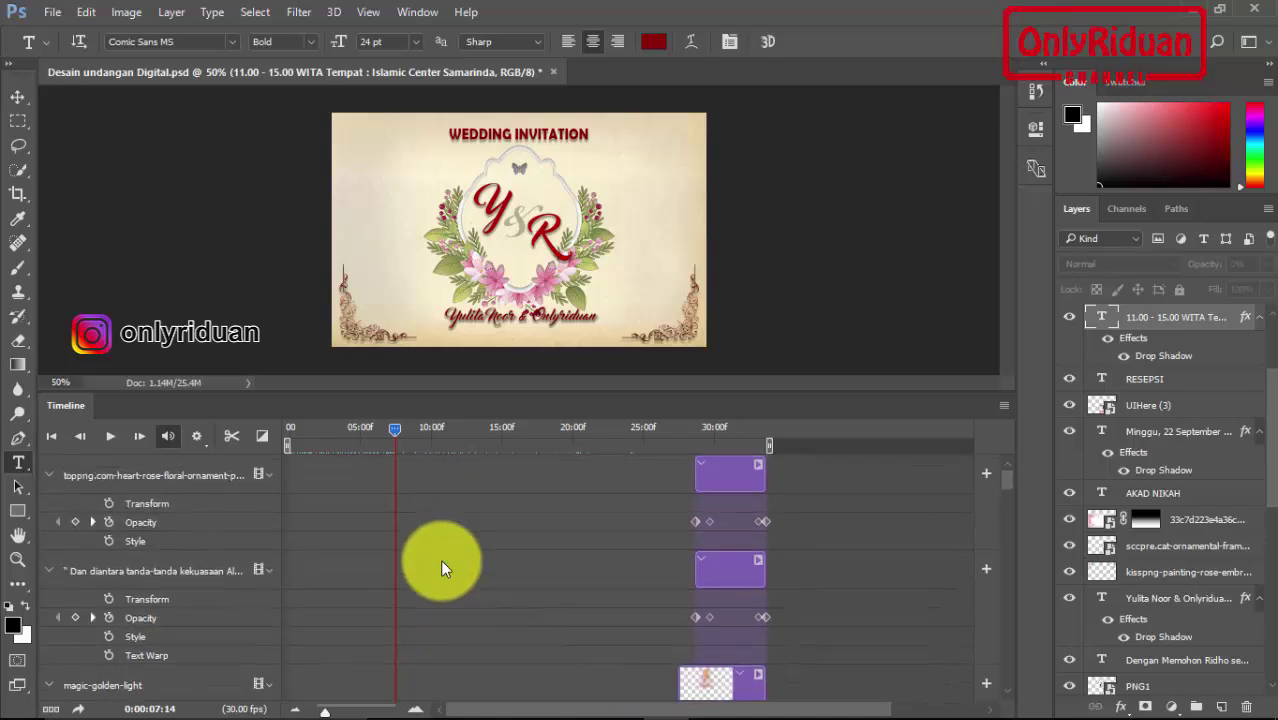
Step: Scrub the playhead forward to about 30 seconds, showing the QS. Ar-Rum: 21 verse scene
{"action": "mouse_move", "coordinate": [395, 428]}
{"action": "left_mouse_down"}
{"action": "mouse_move", "coordinate": [469, 442]}
{"action": "mouse_move", "coordinate": [733, 444]}
{"action": "left_mouse_up"}
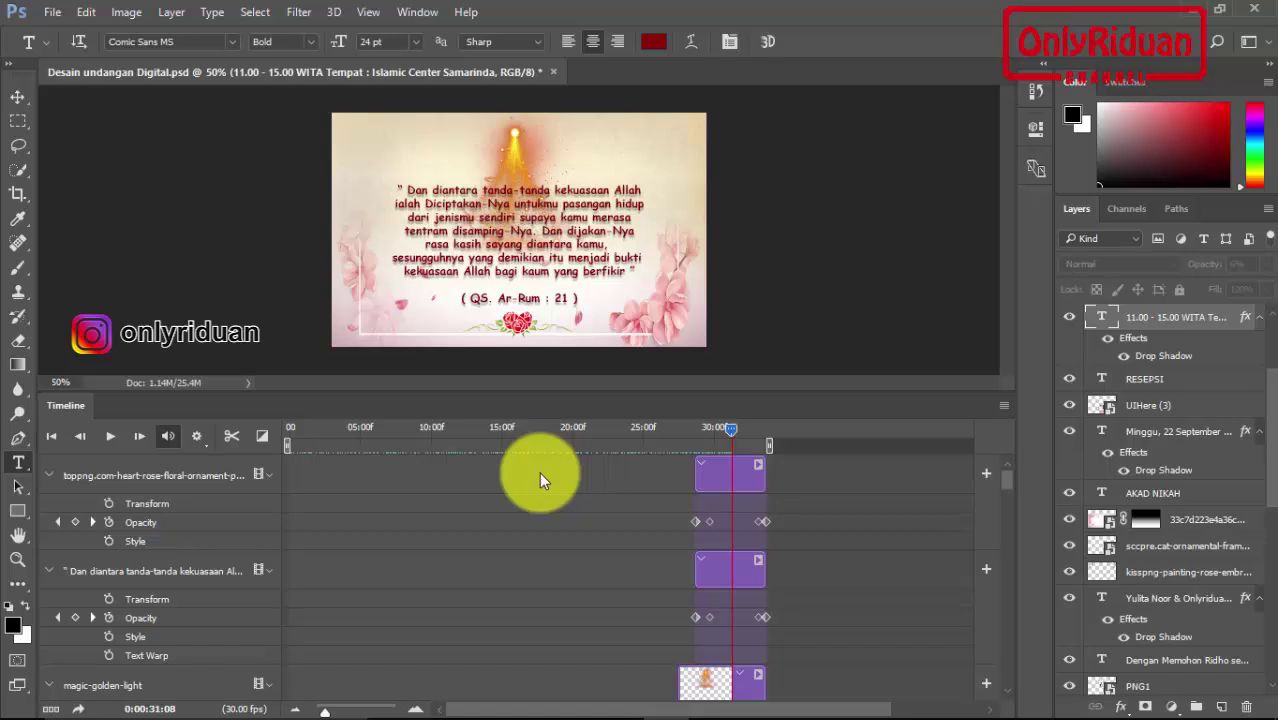
{"action": "mouse_move", "coordinate": [713, 706]}
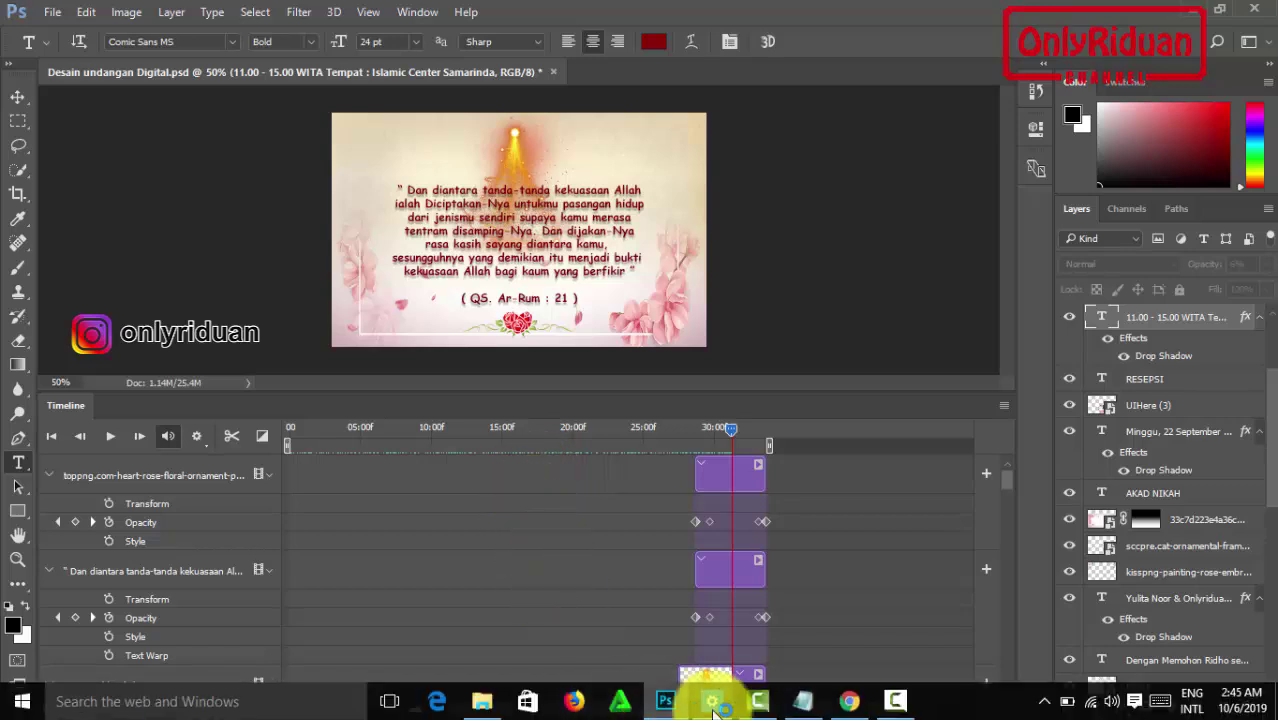
{"action": "left_click", "coordinate": [848, 701]}
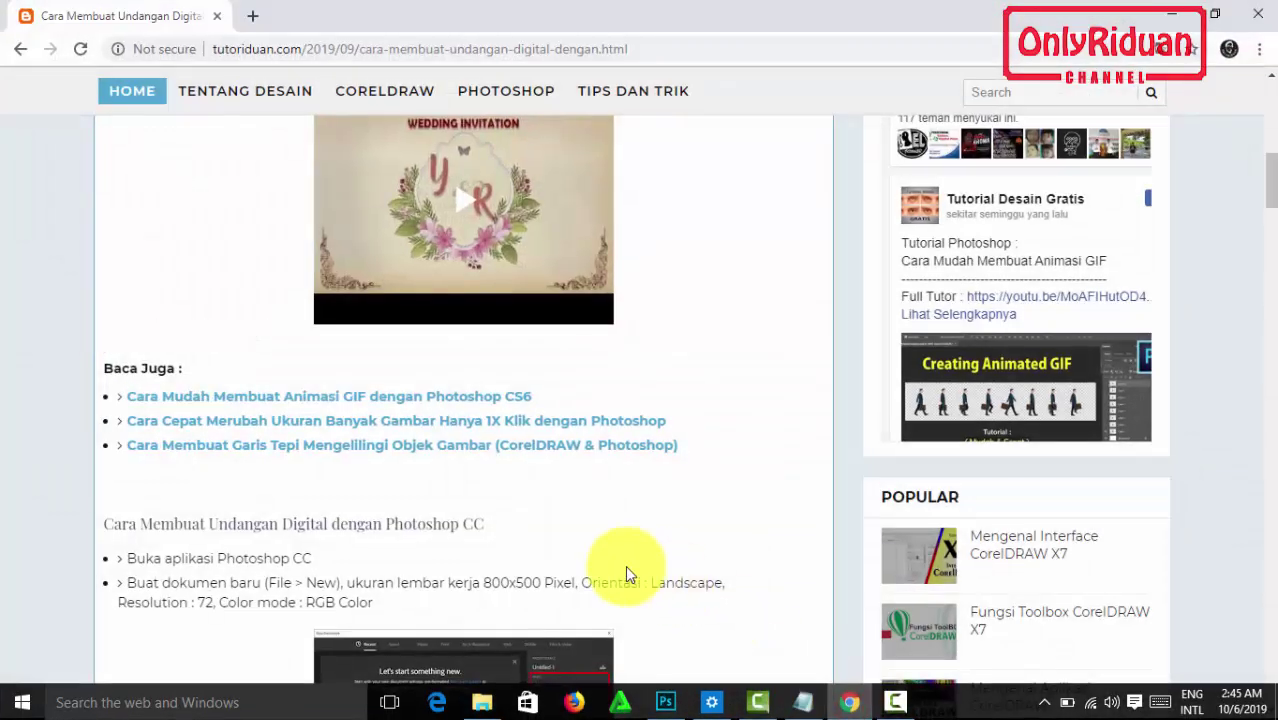
{"action": "scroll", "coordinate": [625, 565], "scroll_direction": "up", "scroll_amount": 3}
{"action": "scroll", "coordinate": [615, 557], "scroll_direction": "up", "scroll_amount": 1}
{"action": "scroll", "coordinate": [615, 557], "scroll_direction": "up", "scroll_amount": 5}
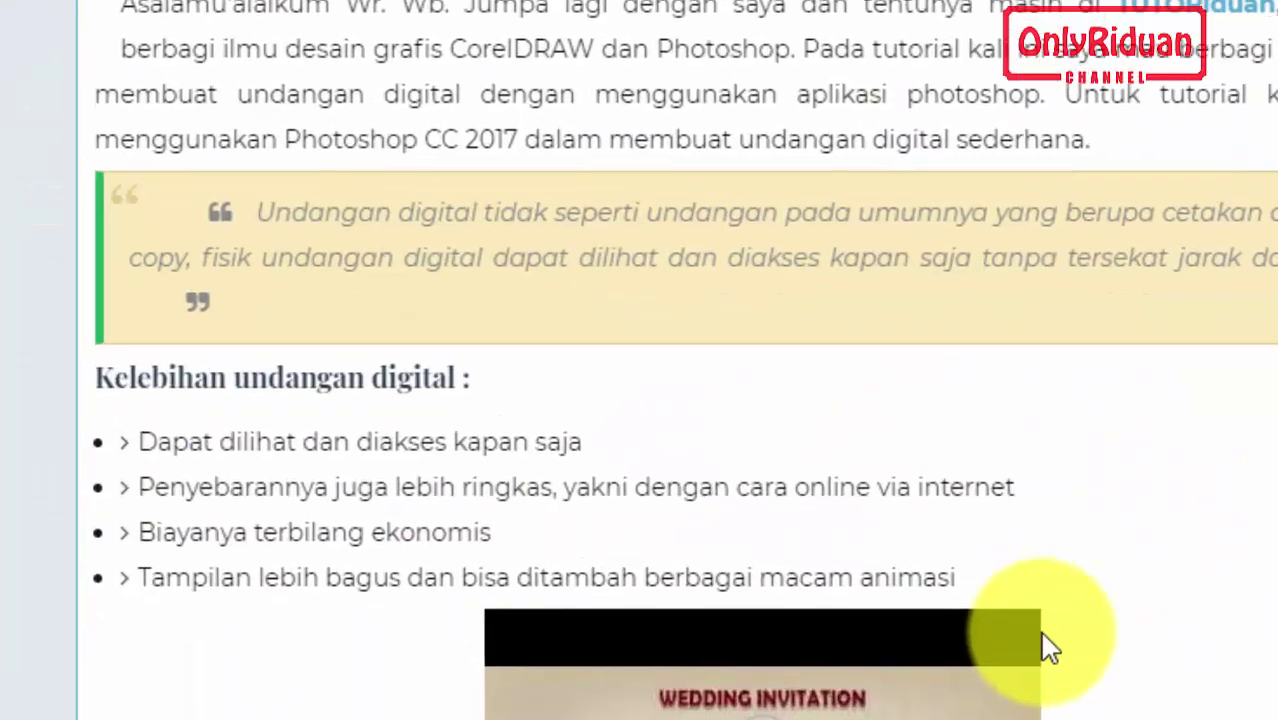
{"action": "scroll", "coordinate": [1050, 648], "scroll_direction": "down", "scroll_amount": 2}
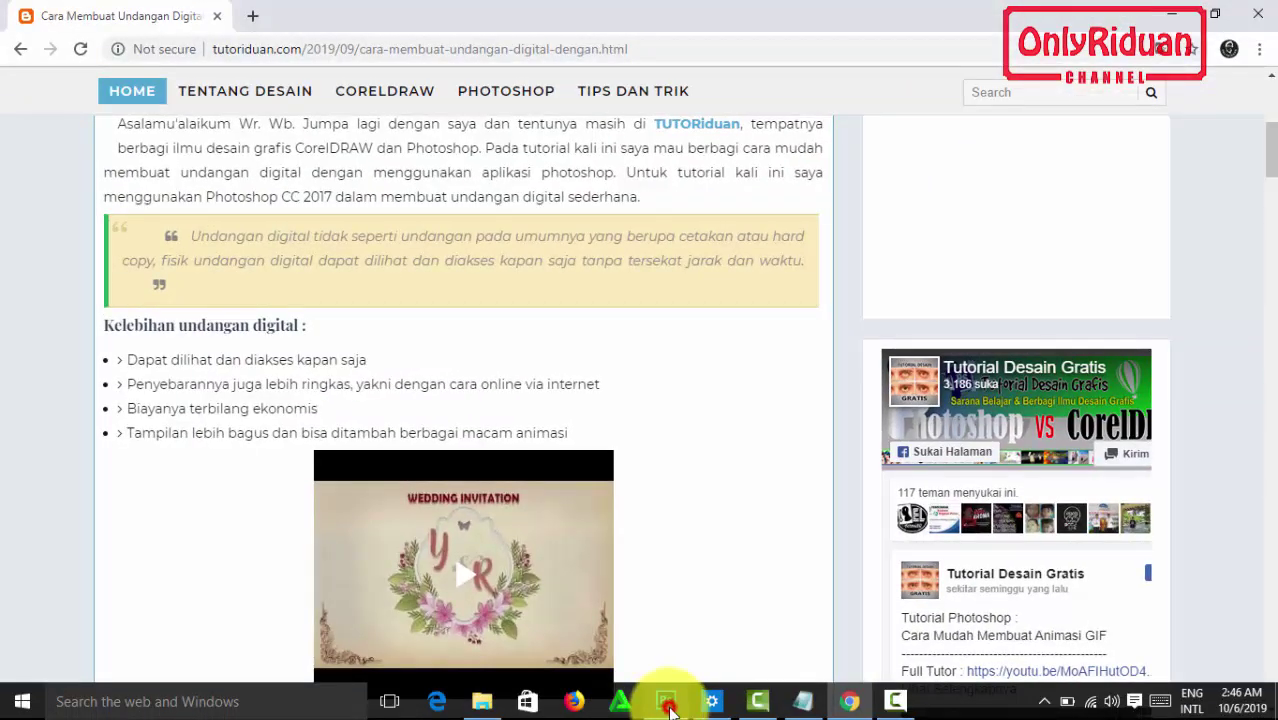
{"action": "left_click", "coordinate": [665, 701]}
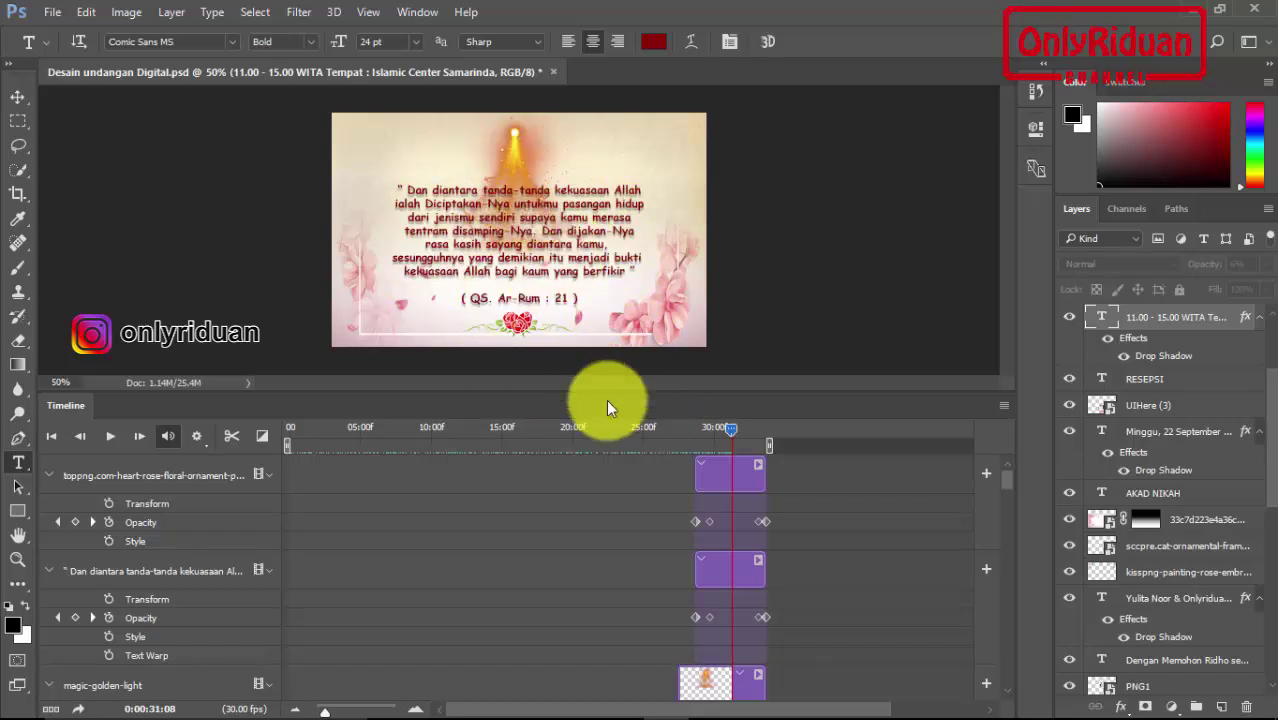
Step: Scrub the playhead back past the AKAD NIKAH scene to frame 16 near the start
{"action": "left_click_drag", "start_coordinate": [732, 432], "coordinate": [296, 430]}
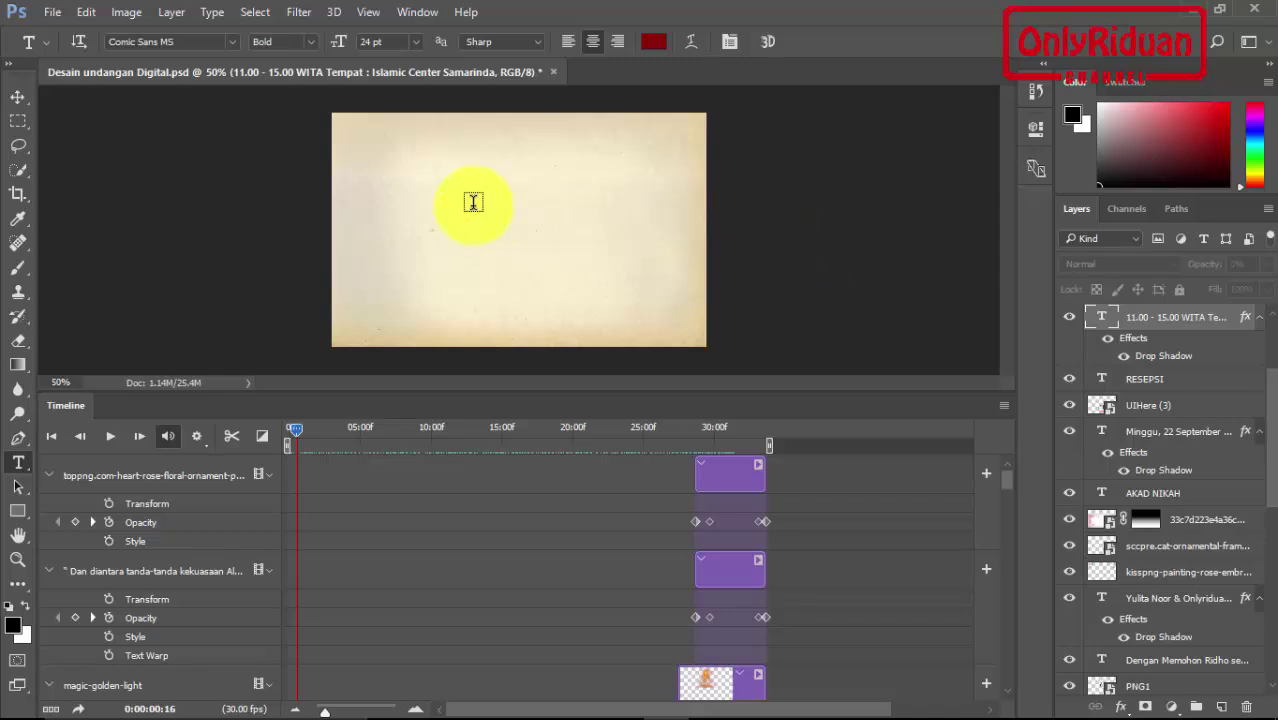
Step: Start a new document and name it UndanganDigital
{"action": "left_click", "coordinate": [55, 12]}
{"action": "left_click", "coordinate": [88, 28]}
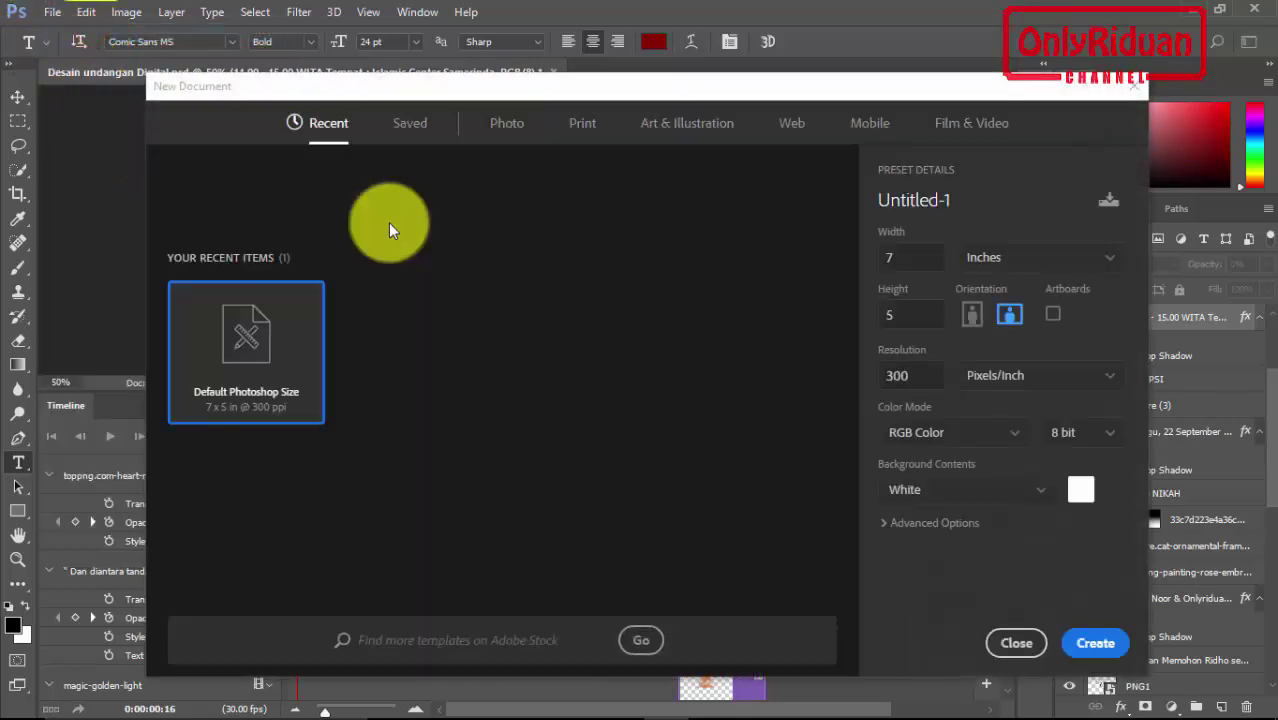
{"action": "mouse_move", "coordinate": [629, 93]}
{"action": "left_mouse_down"}
{"action": "mouse_move", "coordinate": [547, 90]}
{"action": "mouse_move", "coordinate": [559, 100]}
{"action": "left_mouse_up"}
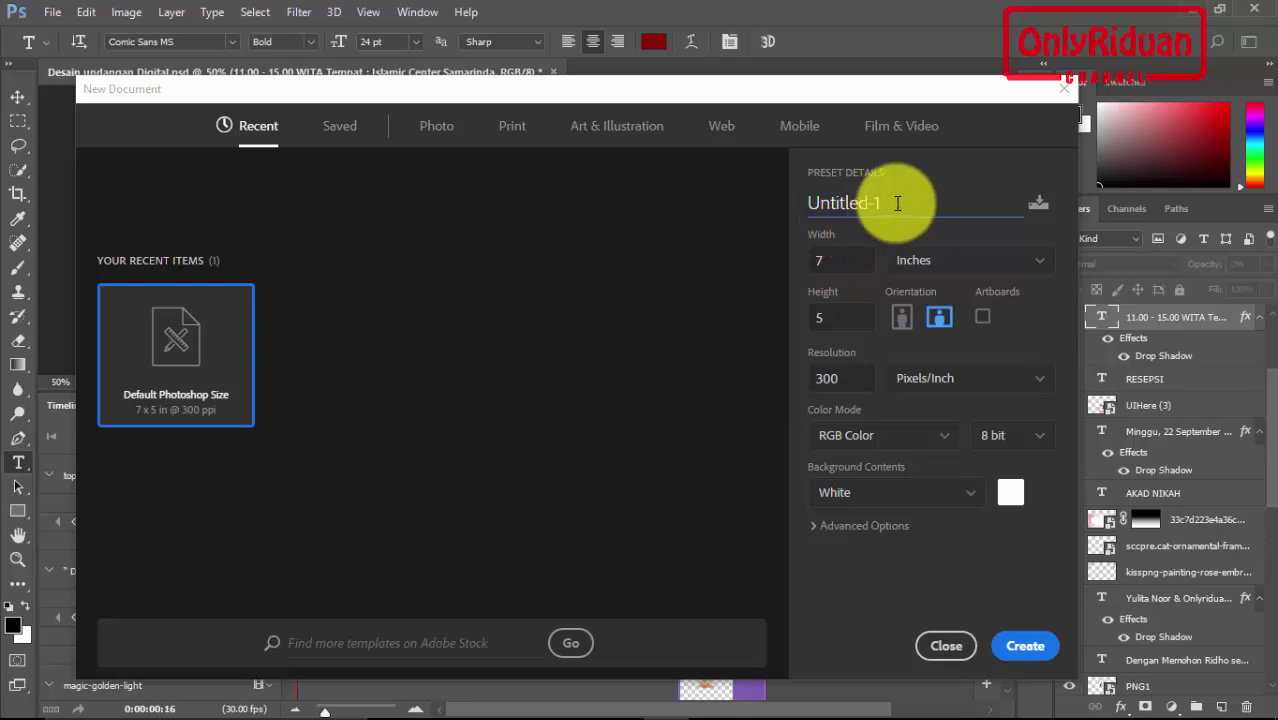
{"action": "double_click", "coordinate": [840, 202]}
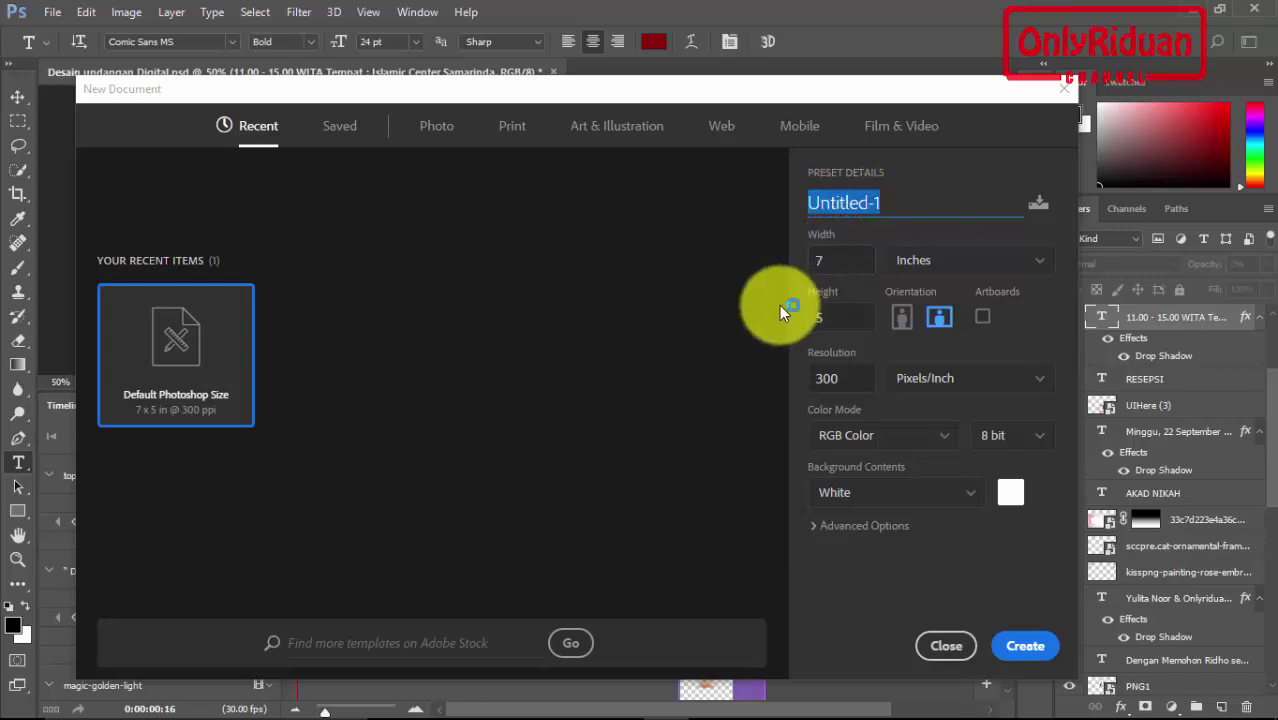
{"action": "type", "text": "Un"}
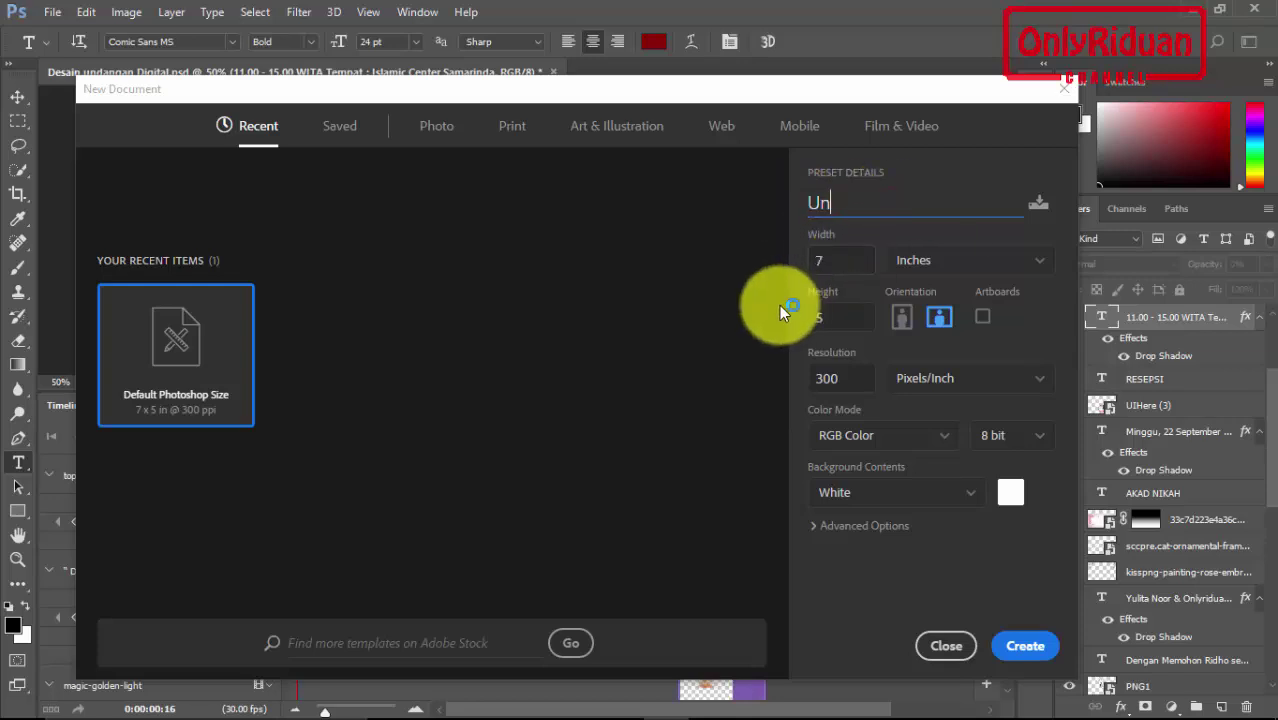
{"action": "type", "text": "dangan"}
{"action": "type", "text": "D"}
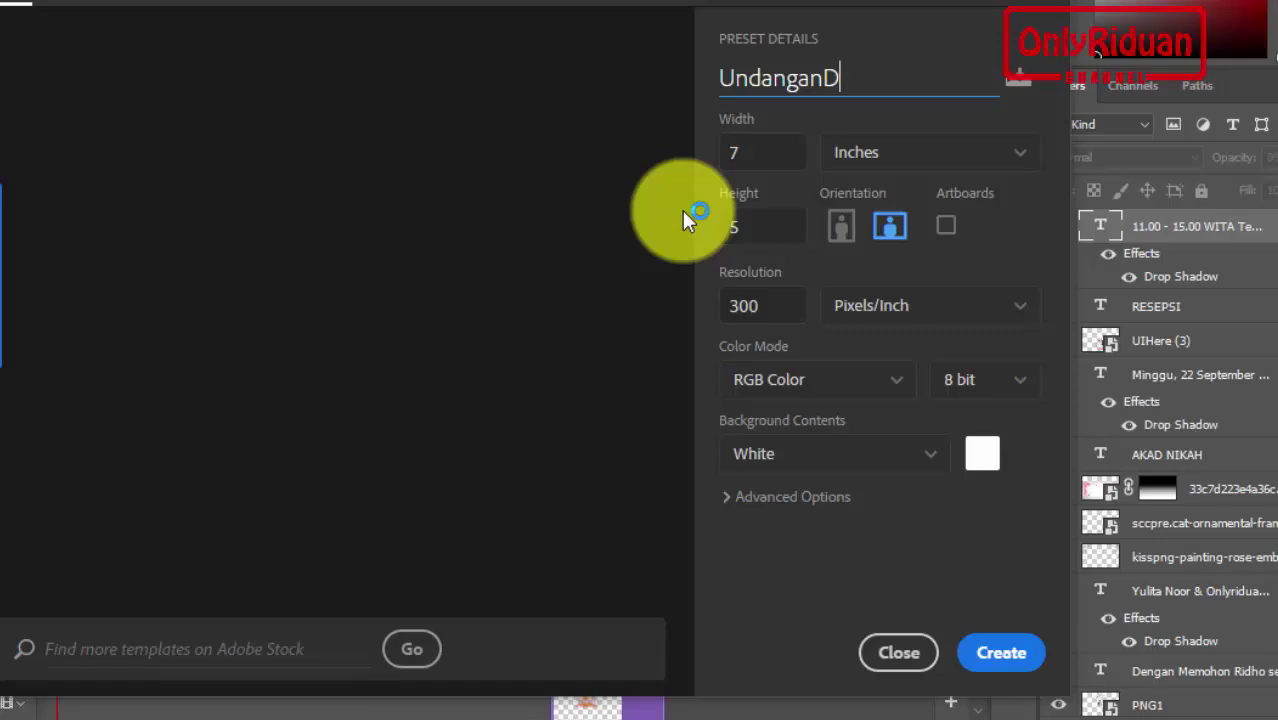
{"action": "type", "text": "igital"}
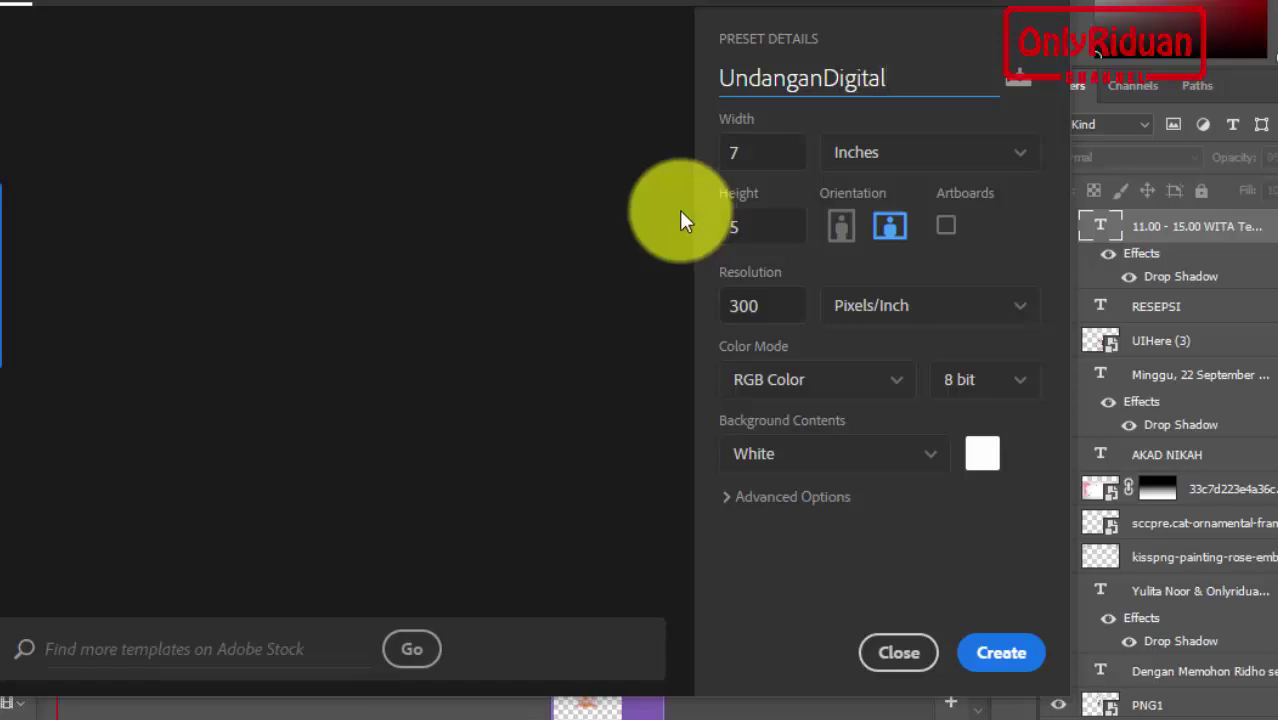
Step: Set the document to 800 × 500 pixels at 72 resolution and create it
{"action": "left_click", "coordinate": [975, 158]}
{"action": "left_click", "coordinate": [975, 160]}
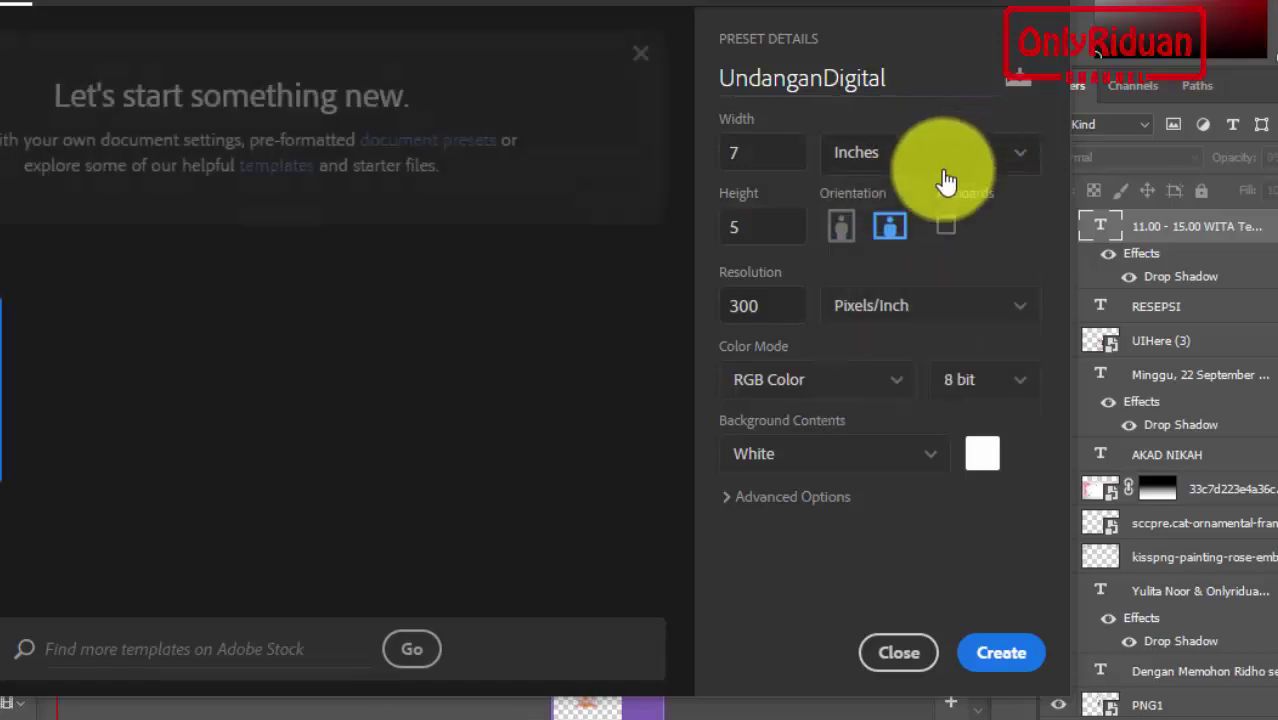
{"action": "left_click", "coordinate": [925, 158]}
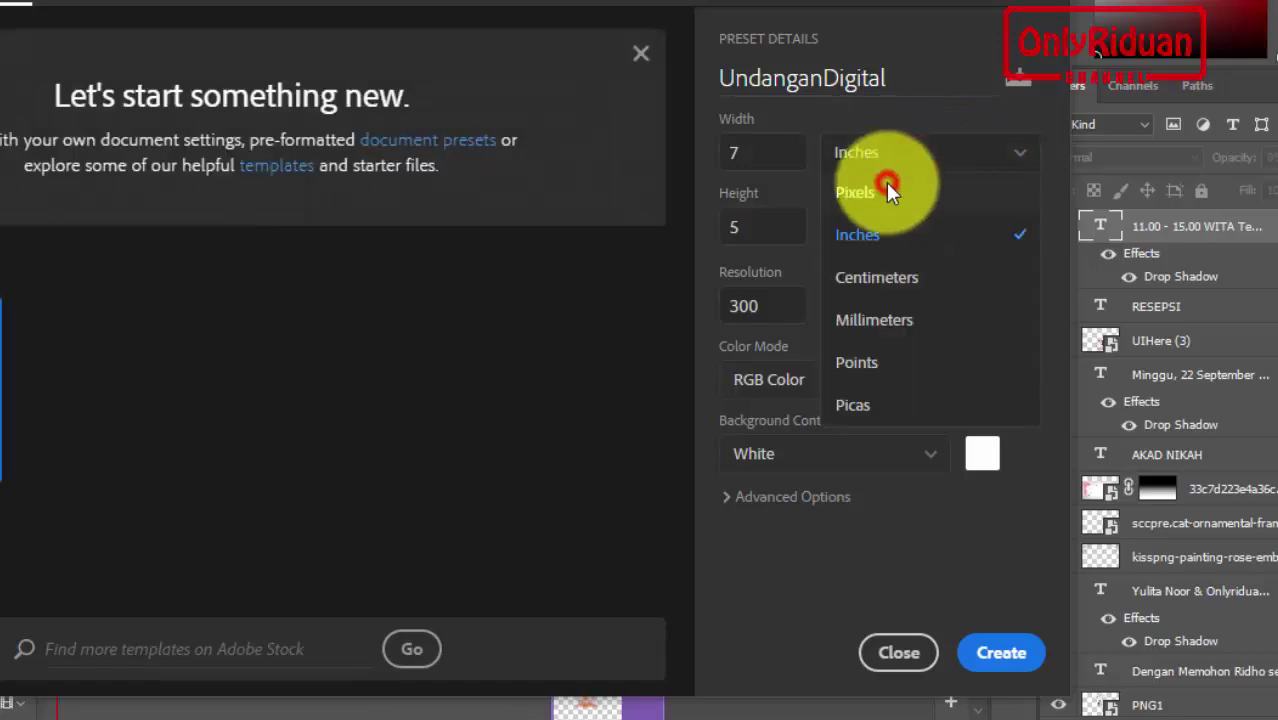
{"action": "left_click", "coordinate": [886, 185]}
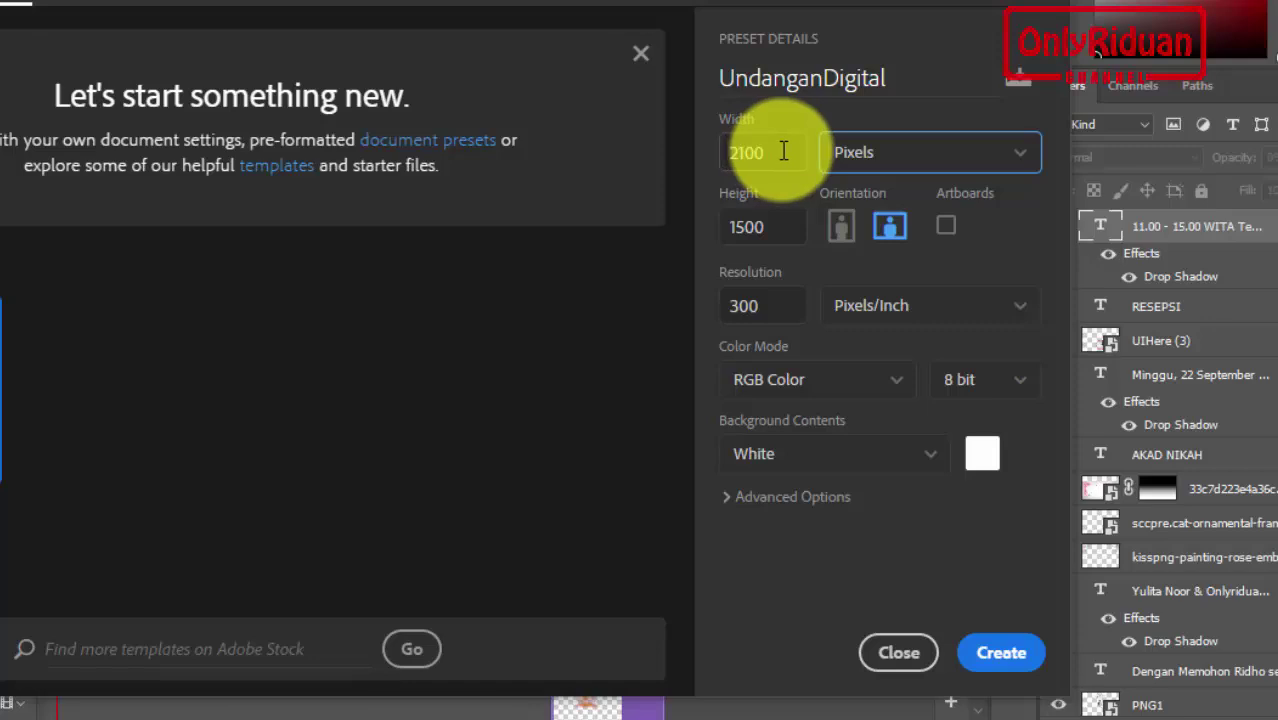
{"action": "double_click", "coordinate": [729, 152]}
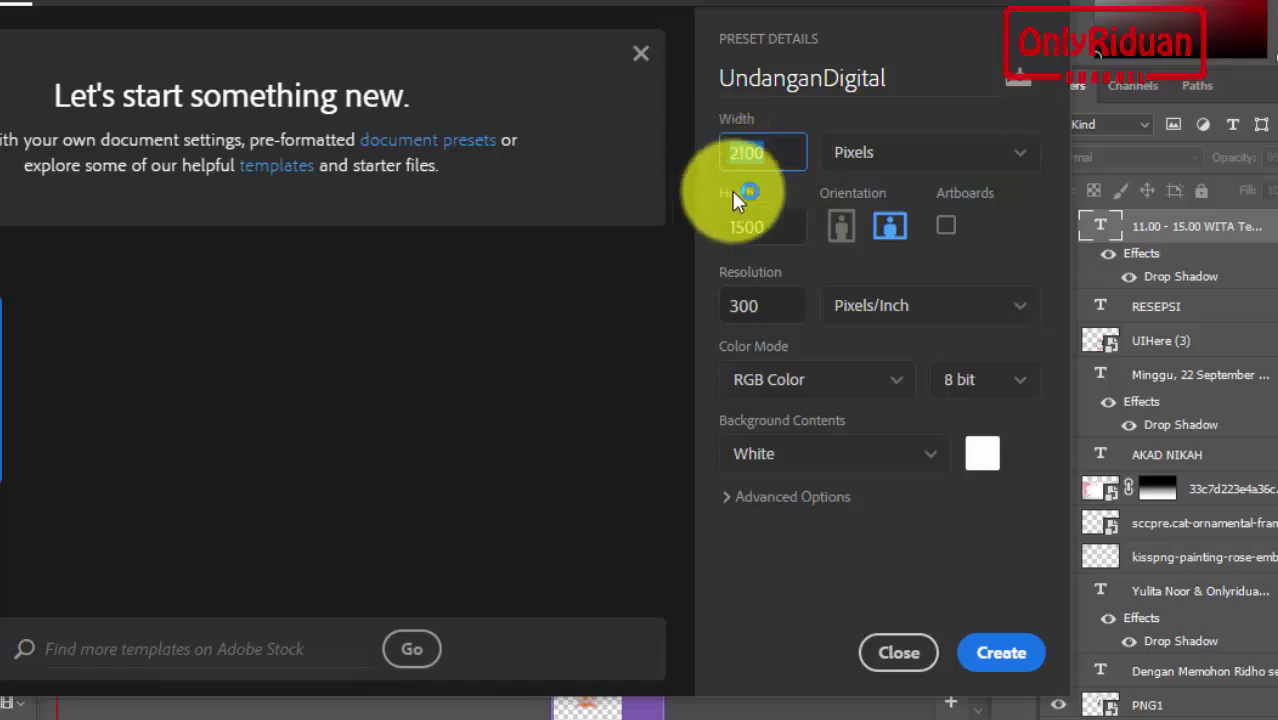
{"action": "type", "text": "800"}
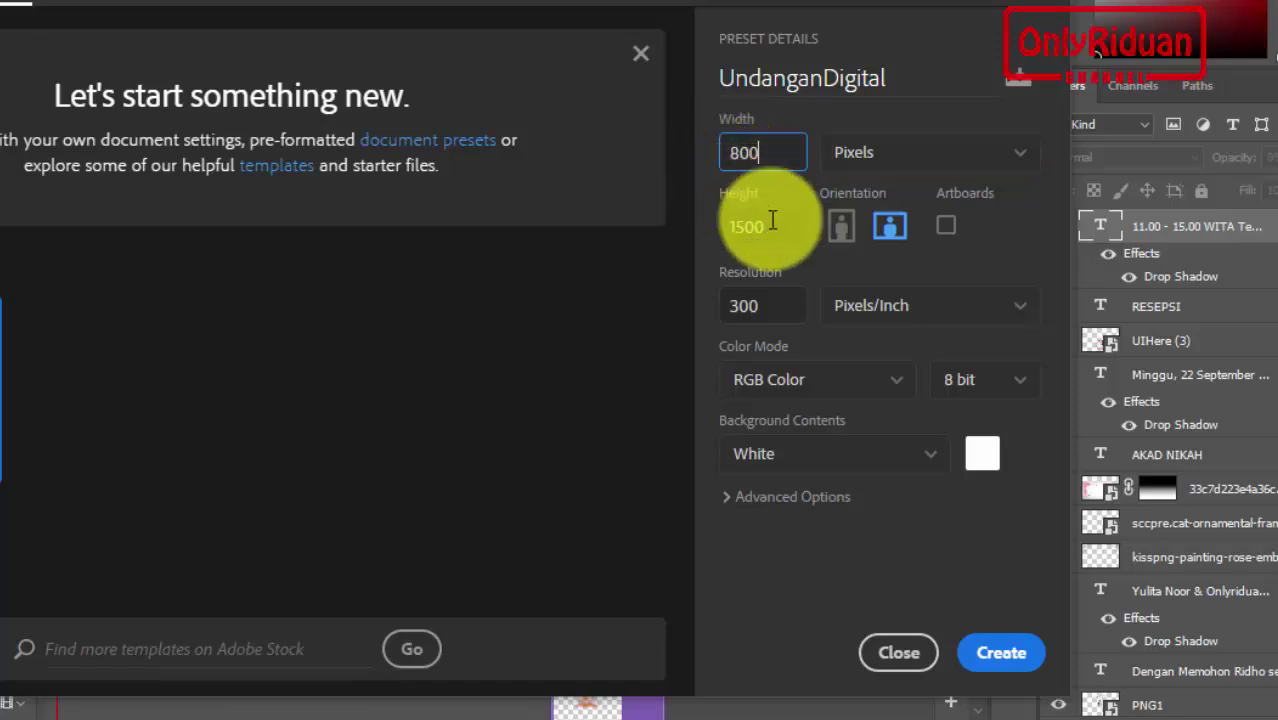
{"action": "double_click", "coordinate": [776, 227]}
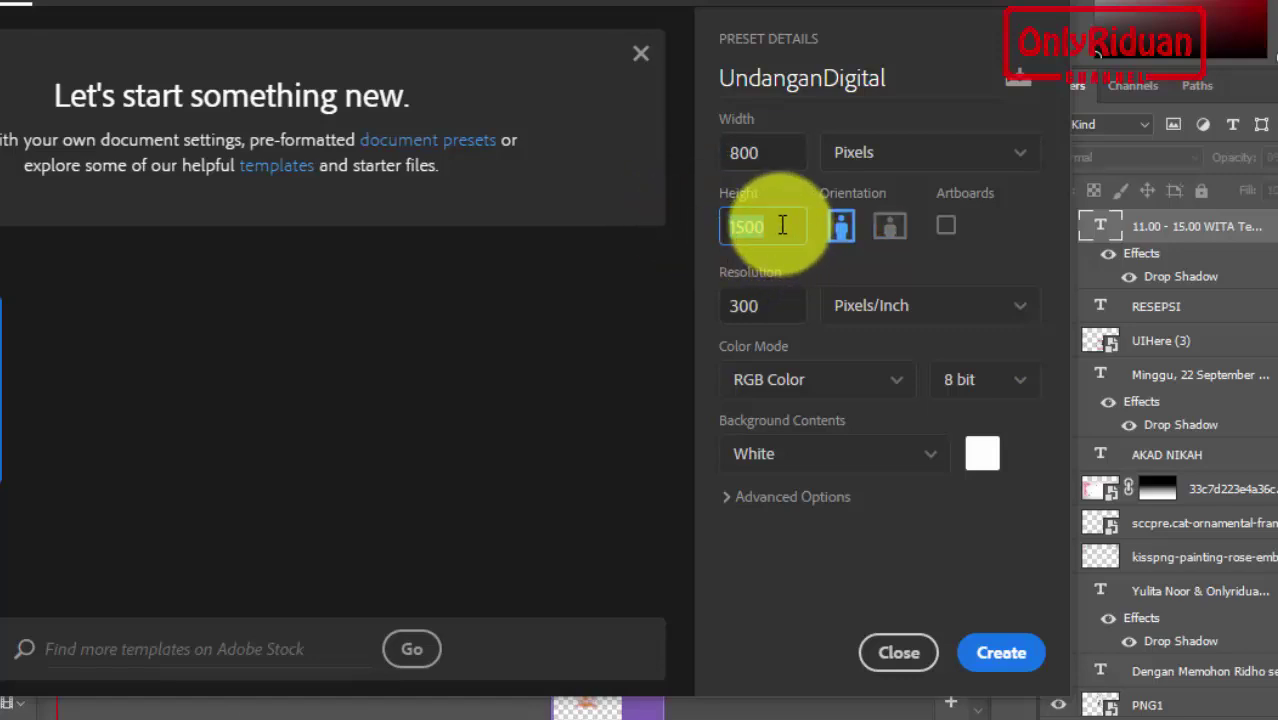
{"action": "type", "text": "5"}
{"action": "double_click", "coordinate": [770, 305]}
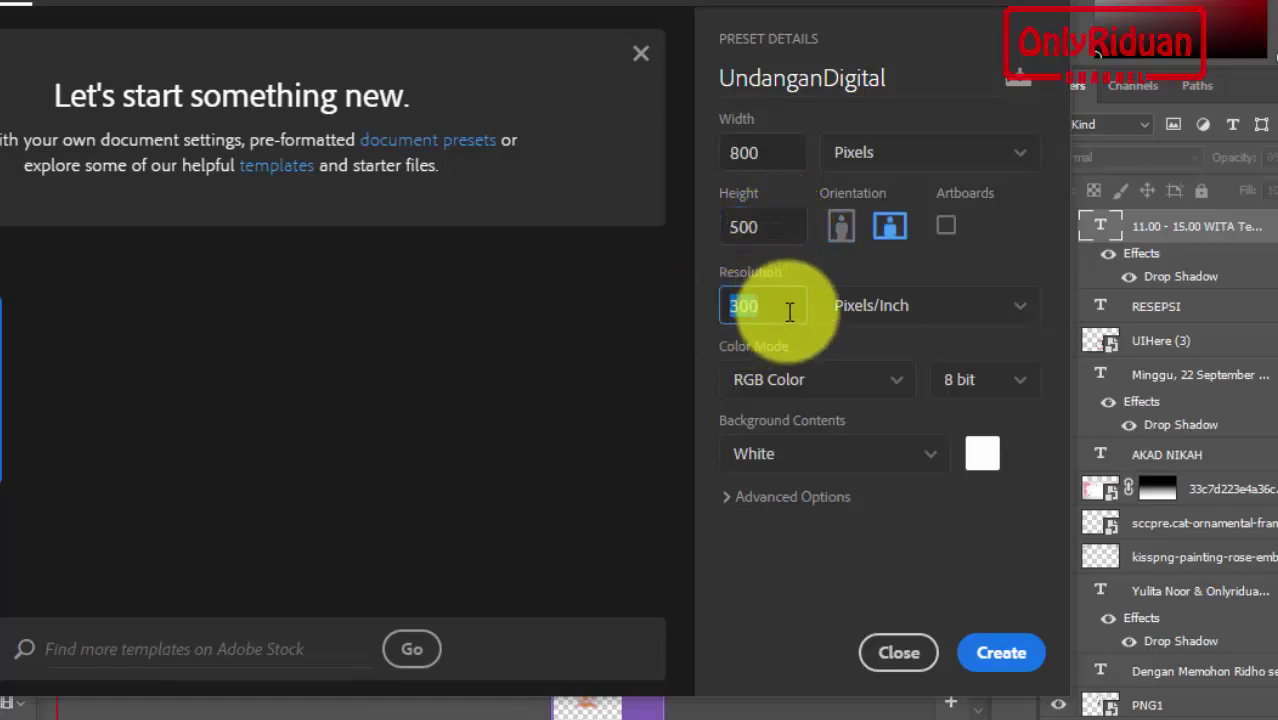
{"action": "type", "text": "72"}
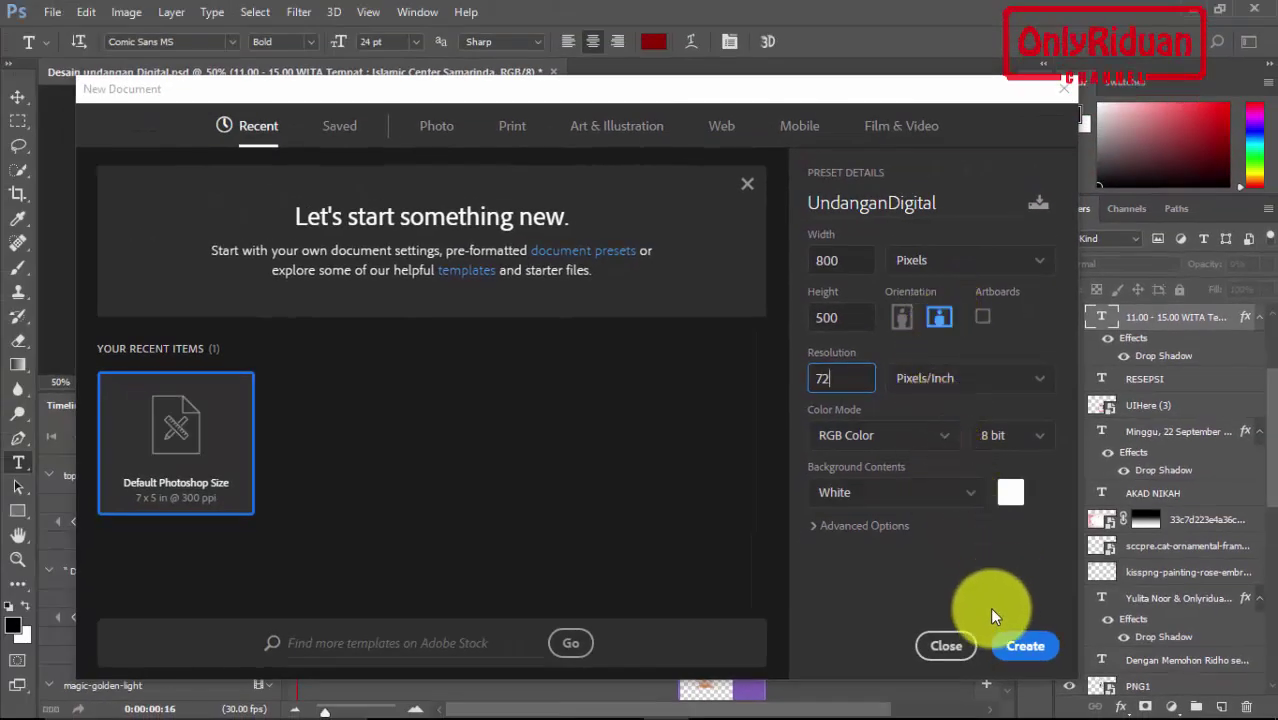
{"action": "left_click", "coordinate": [1022, 645]}
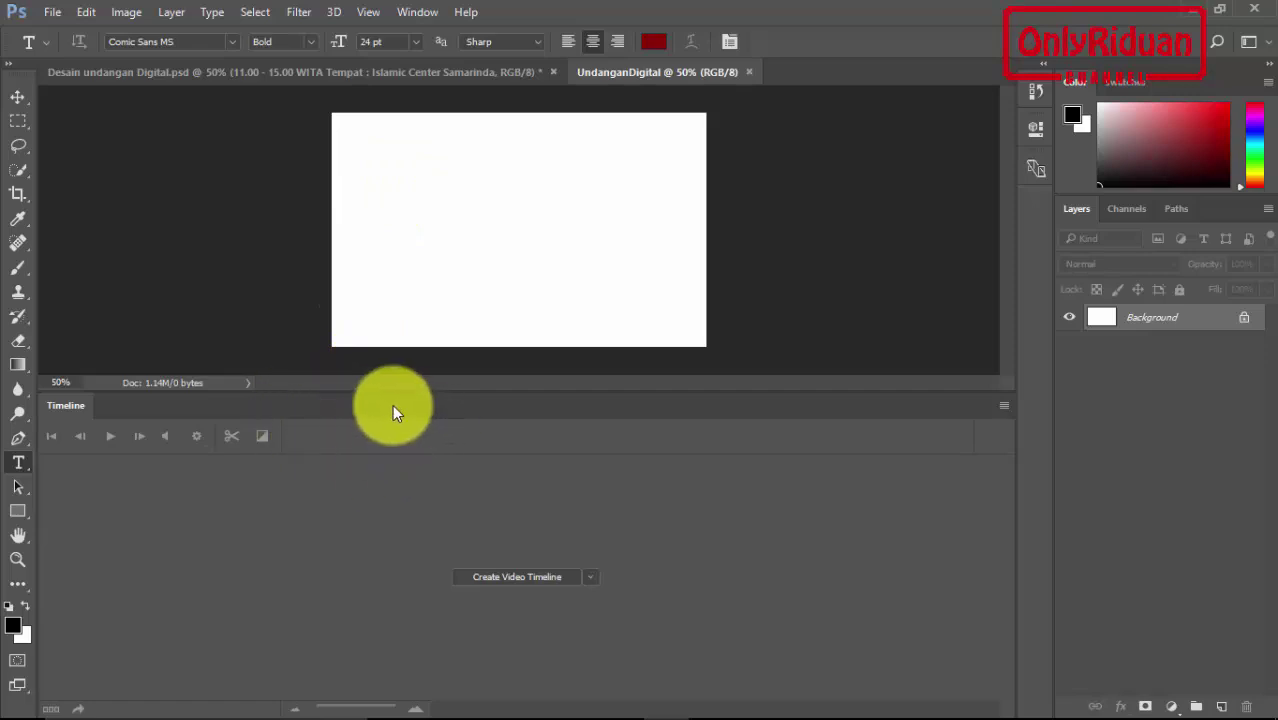
Step: Hide the timeline panel through the Window menu, then bring up the File menu
{"action": "left_click", "coordinate": [416, 12]}
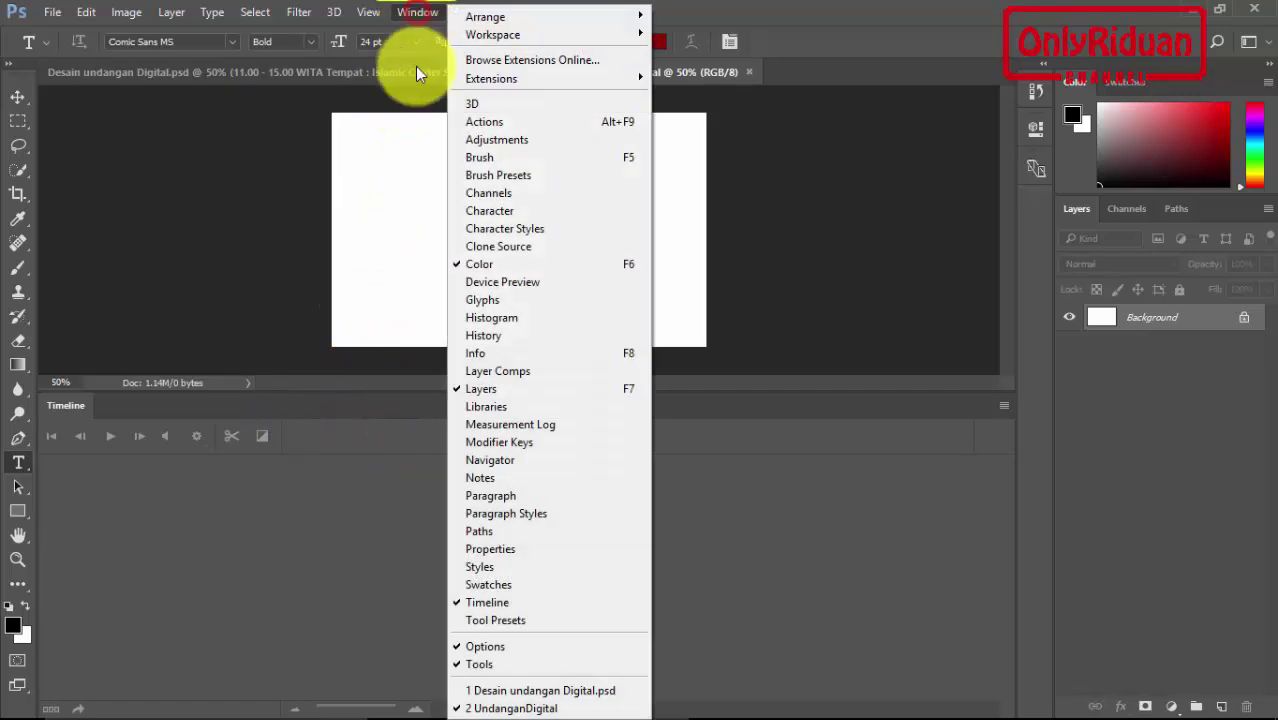
{"action": "left_click", "coordinate": [490, 602]}
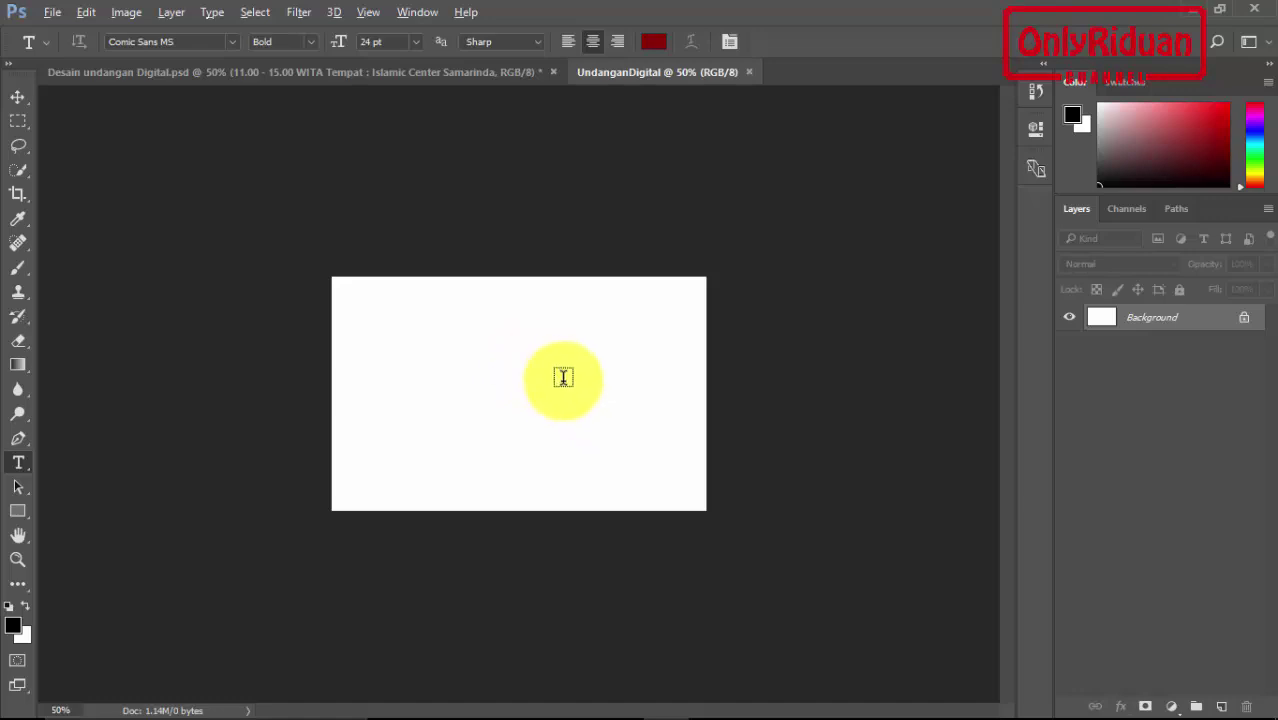
{"action": "scroll", "coordinate": [565, 388], "scroll_direction": "up", "scroll_amount": 3}
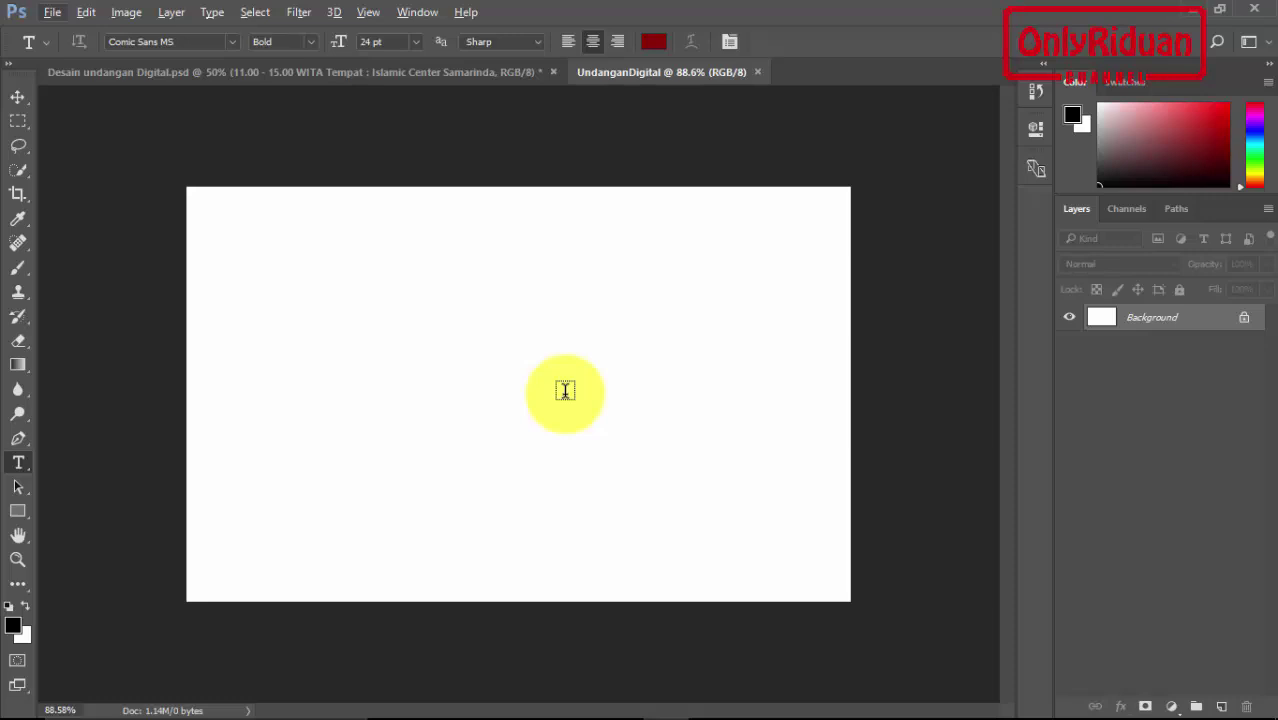
{"action": "left_click", "coordinate": [52, 12]}
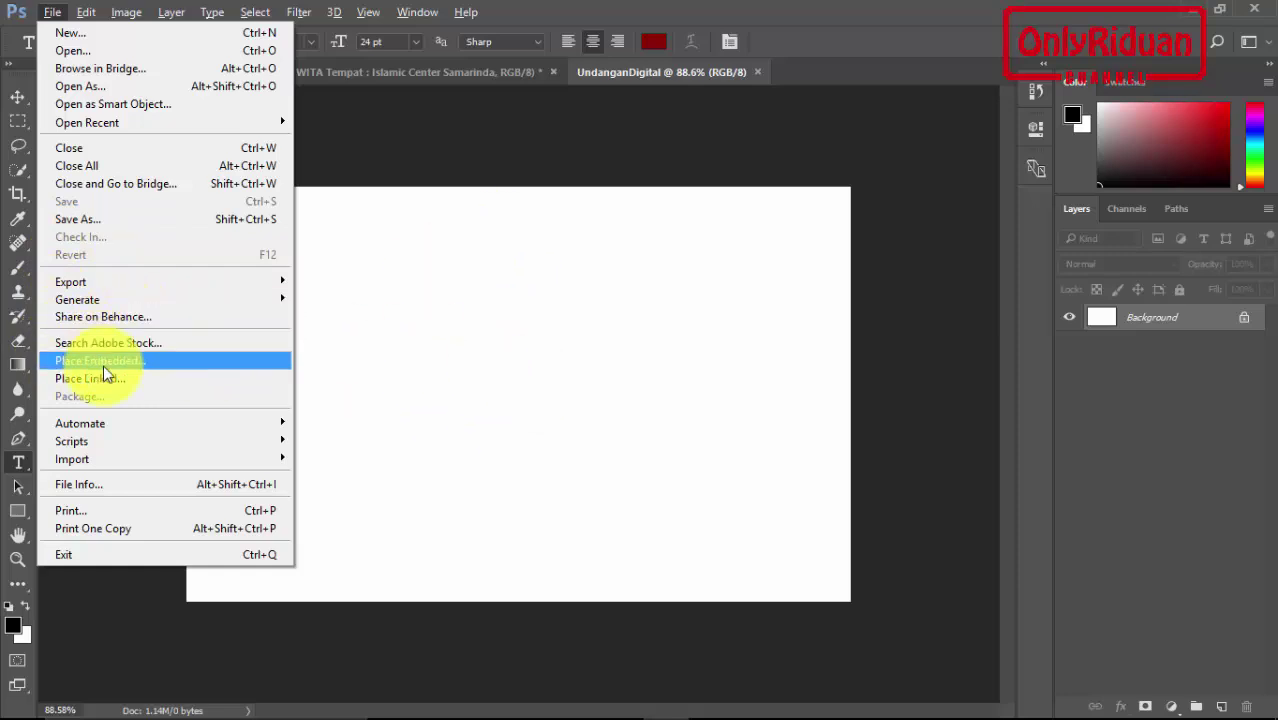
Step: Embed Undangan Digital Background 1 from Pictures > Undangan Digital into the document
{"action": "left_click", "coordinate": [120, 361]}
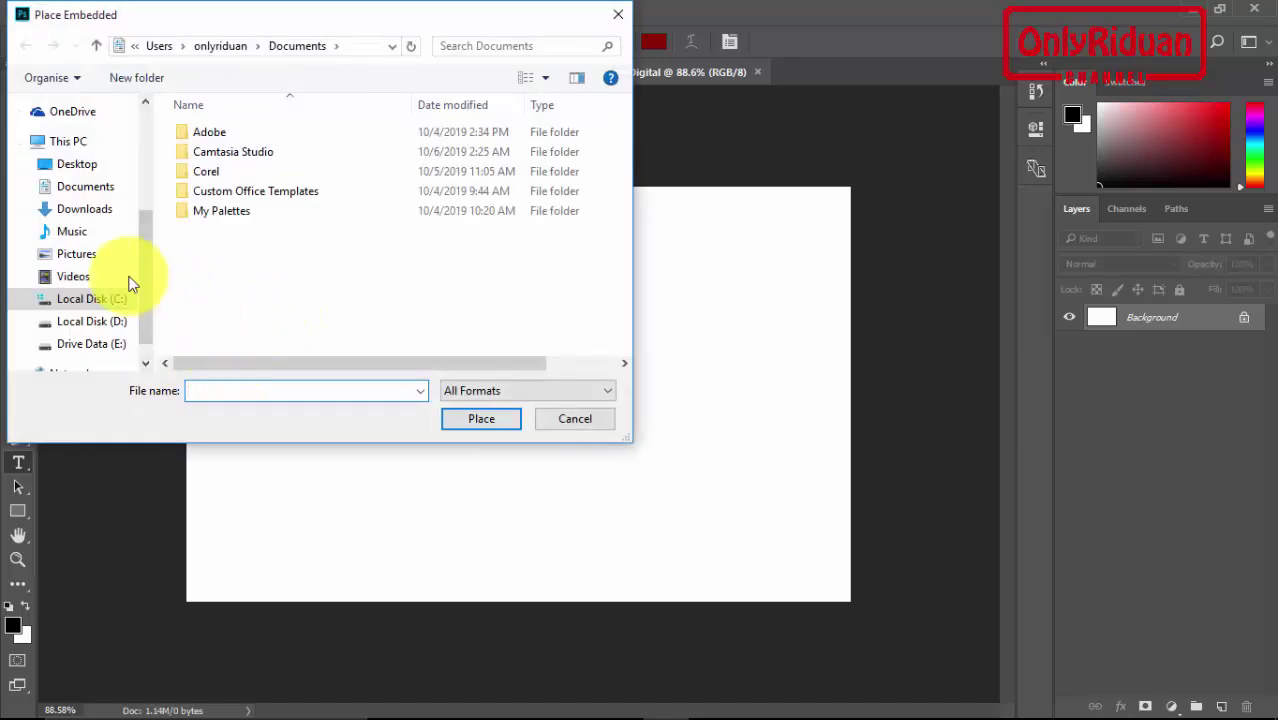
{"action": "left_click", "coordinate": [88, 256]}
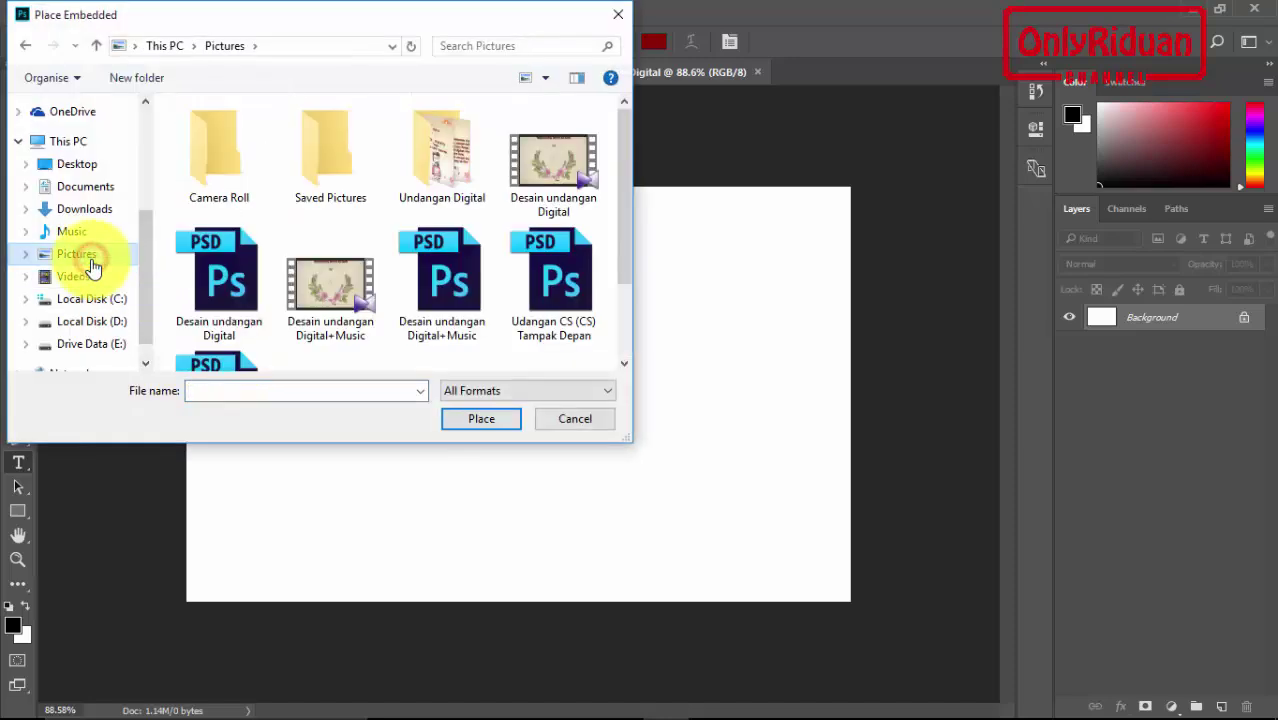
{"action": "double_click", "coordinate": [440, 165]}
{"action": "scroll", "coordinate": [428, 228], "scroll_direction": "down", "scroll_amount": 2}
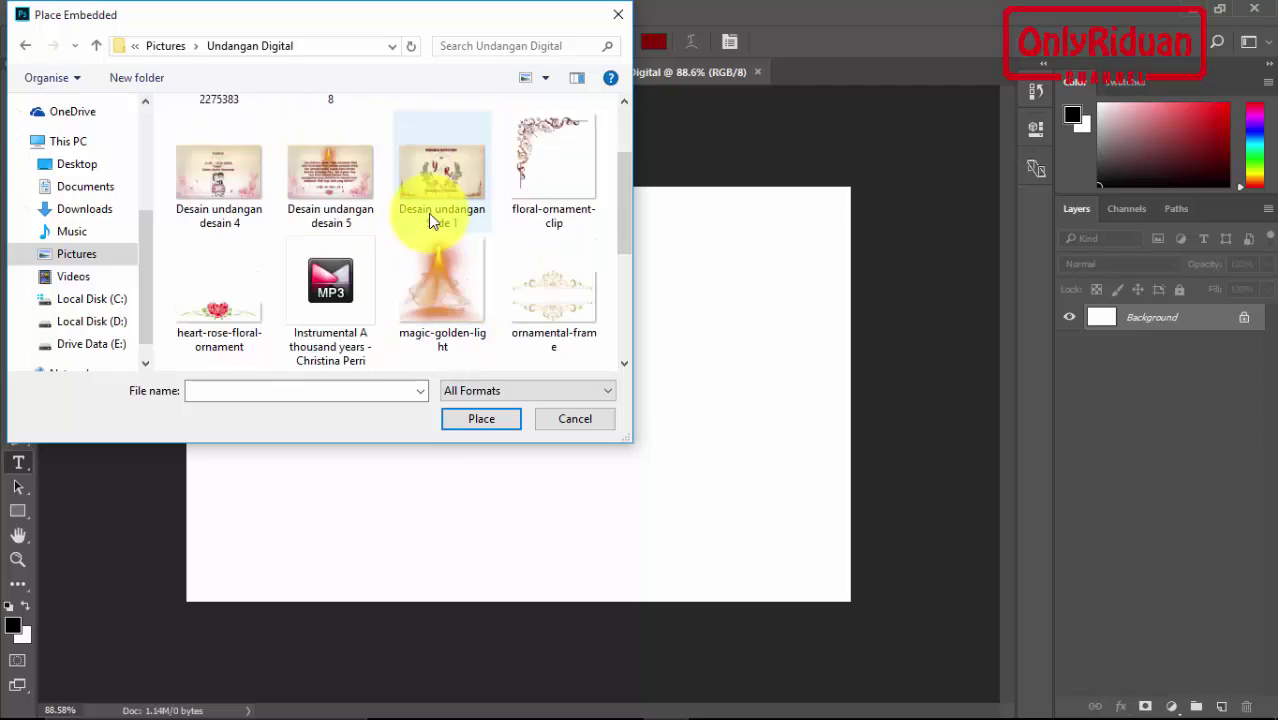
{"action": "scroll", "coordinate": [428, 213], "scroll_direction": "down", "scroll_amount": 2}
{"action": "left_click", "coordinate": [327, 298]}
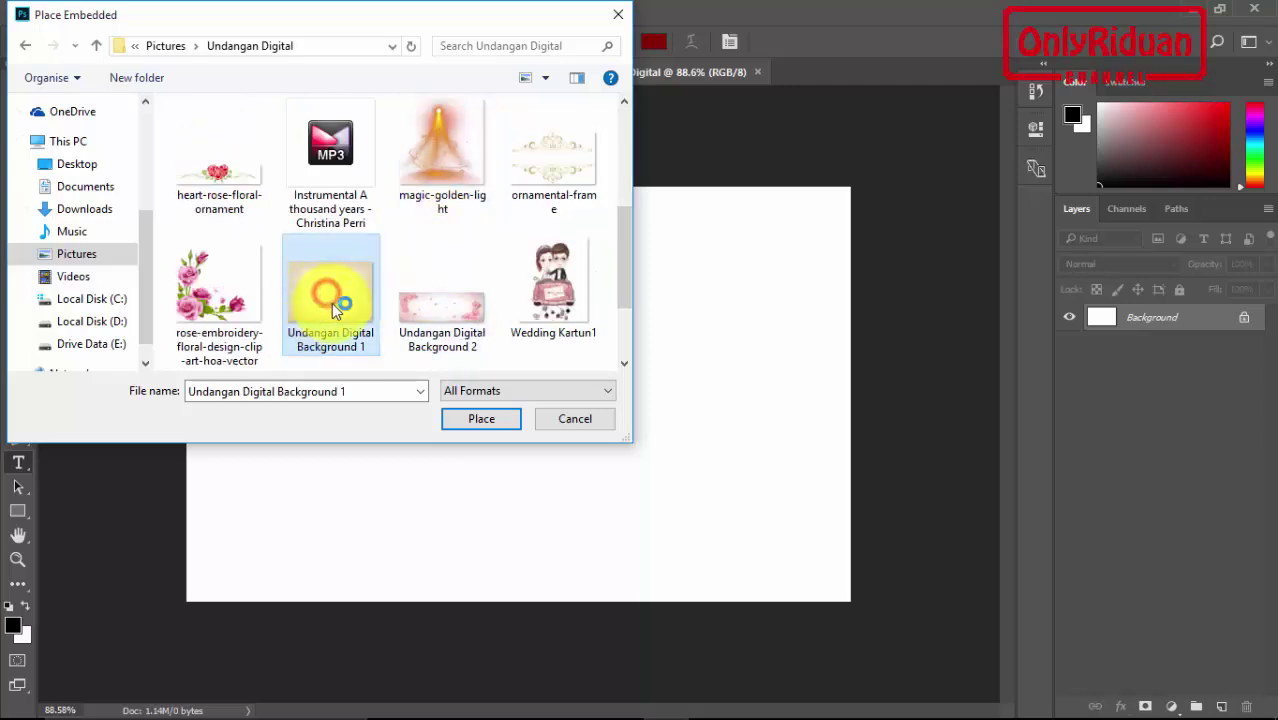
{"action": "left_click", "coordinate": [484, 423]}
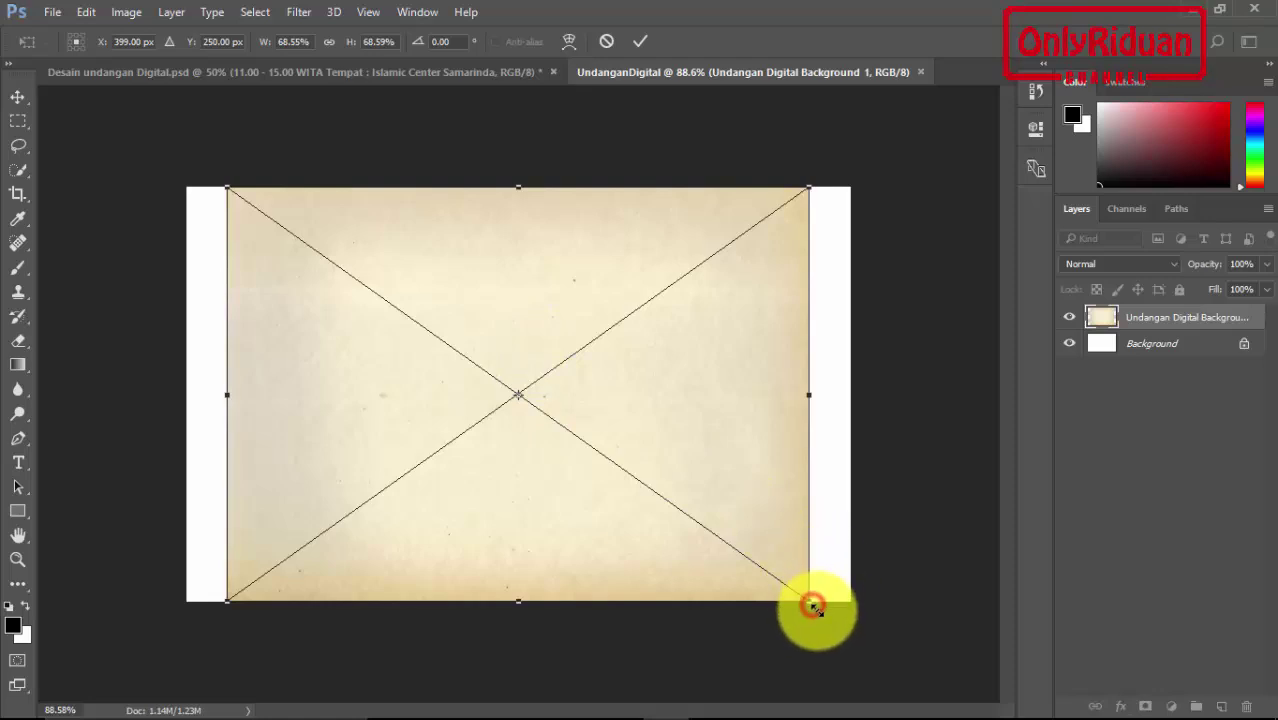
Step: Stretch the paper background to cover the whole canvas and commit the transform
{"action": "left_click_drag", "start_coordinate": [810, 602], "coordinate": [853, 632]}
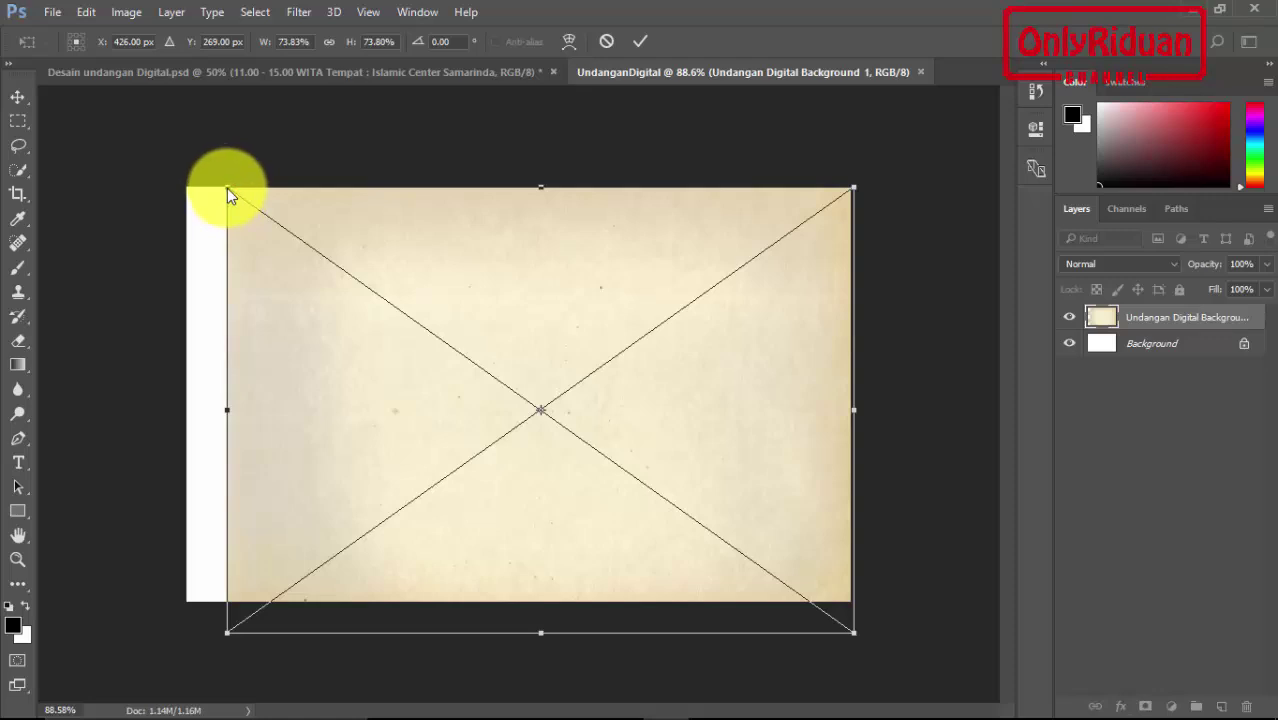
{"action": "left_click_drag", "start_coordinate": [227, 188], "coordinate": [176, 160]}
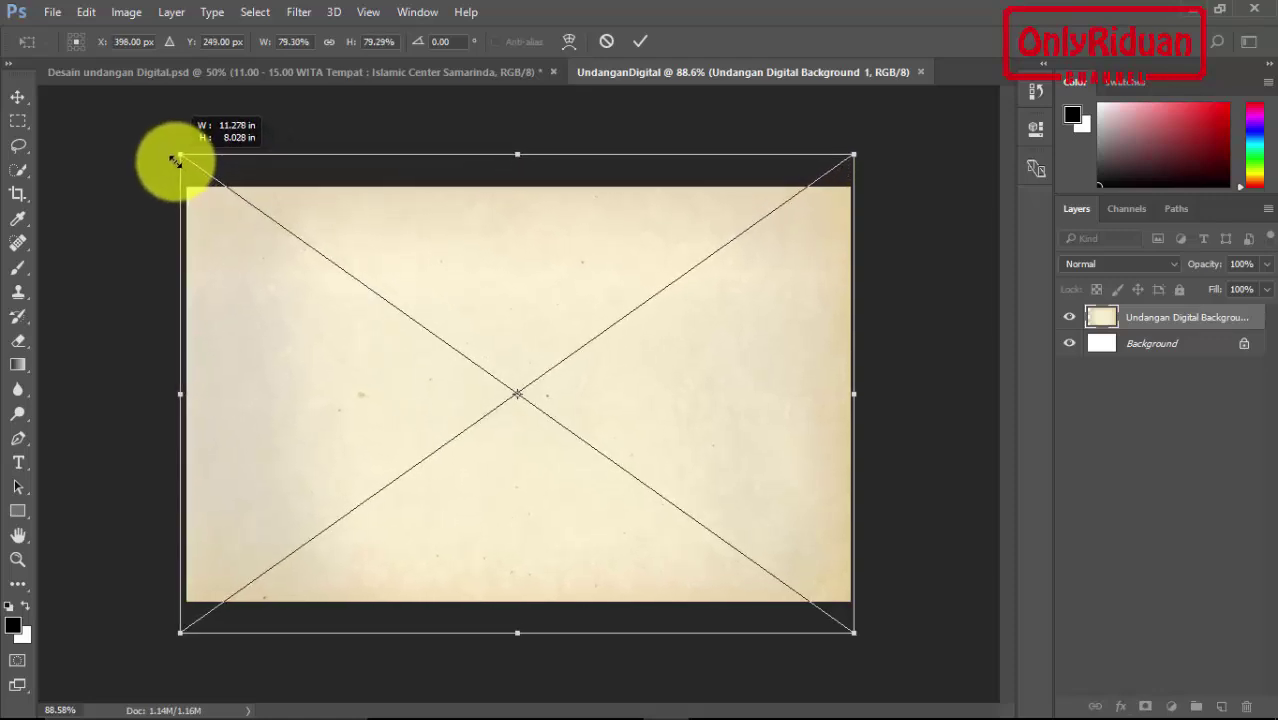
{"action": "left_click", "coordinate": [640, 42]}
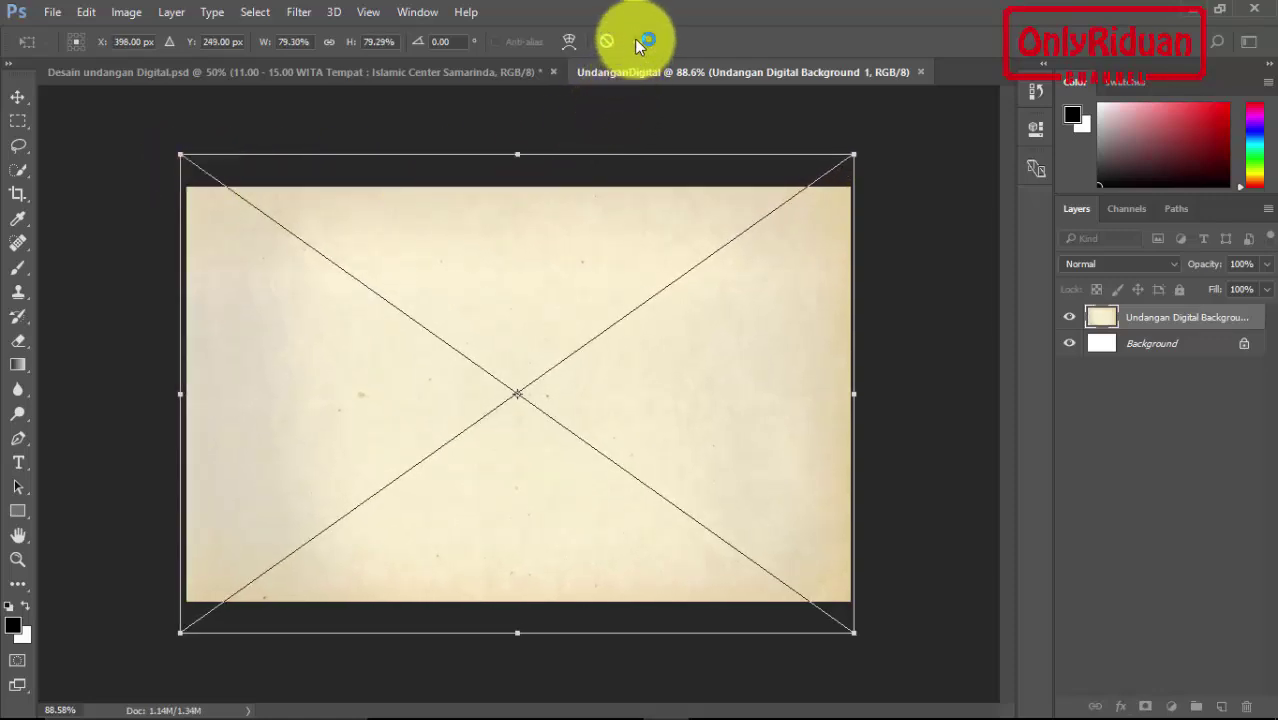
{"action": "key", "text": "t"}
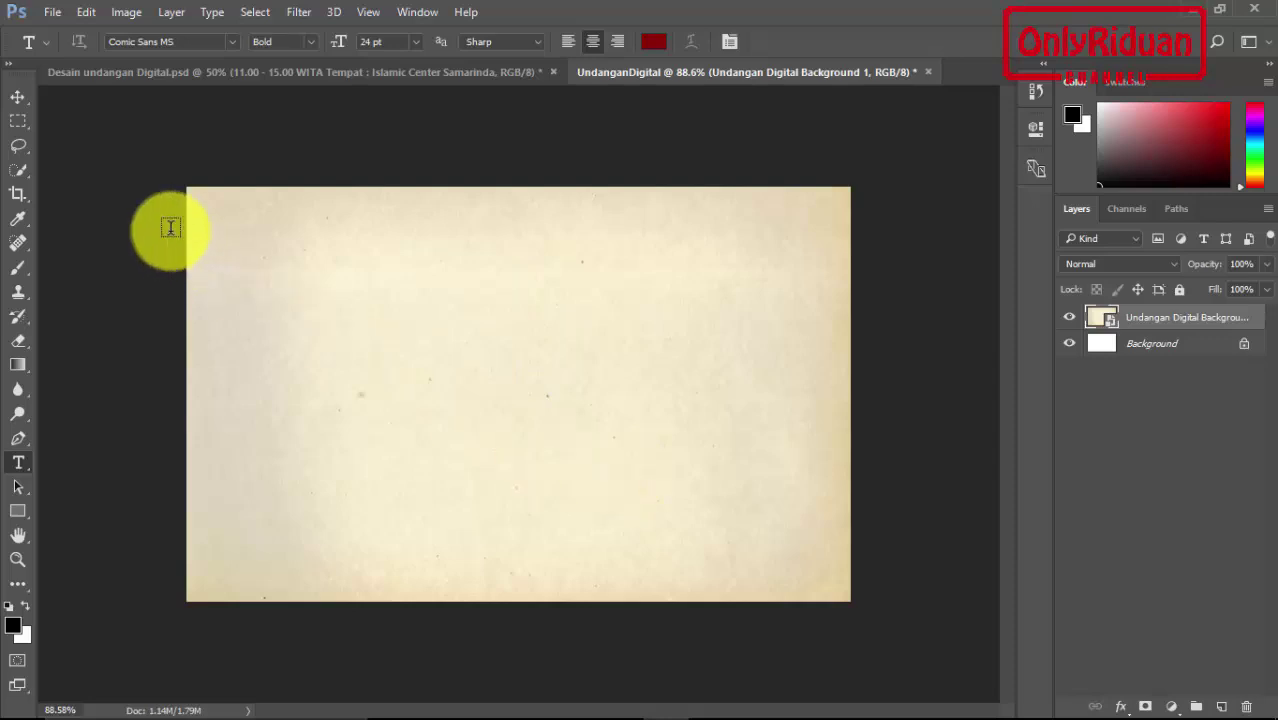
Step: Embed the floral-ornament-clip image into the UndanganDigital canvas
{"action": "left_click", "coordinate": [51, 14]}
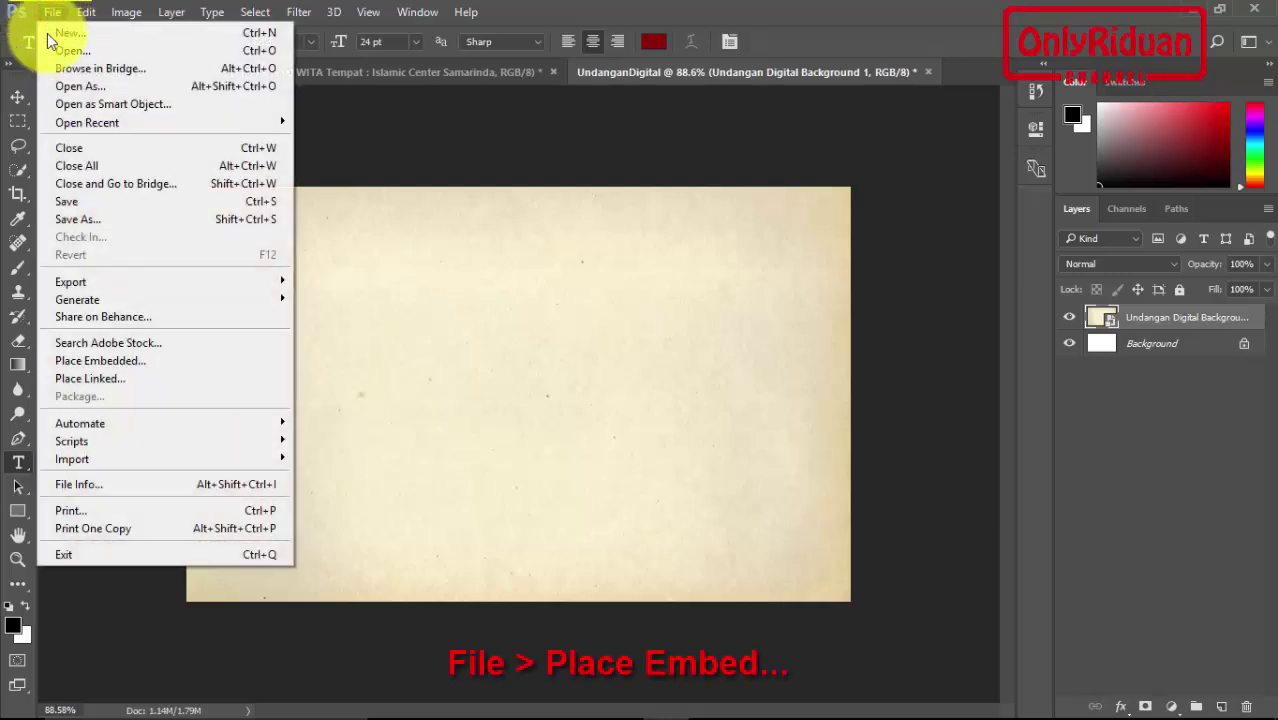
{"action": "left_click", "coordinate": [119, 360]}
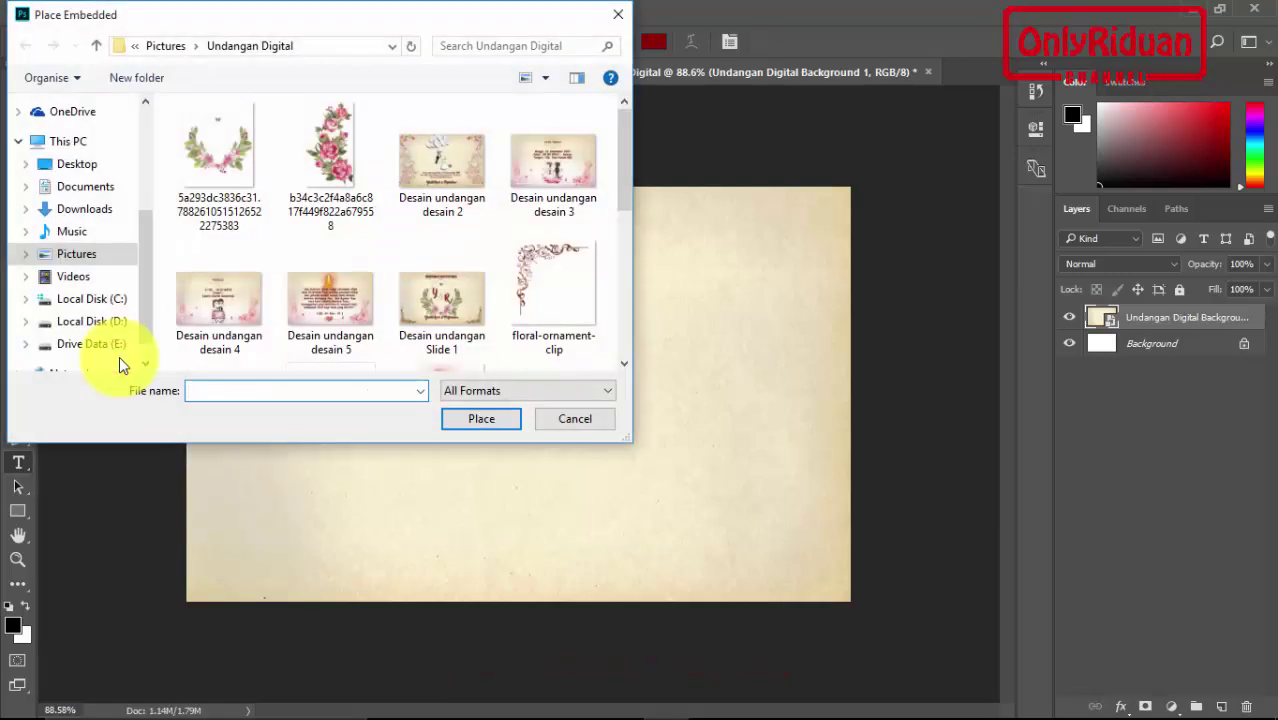
{"action": "left_click", "coordinate": [531, 276]}
{"action": "left_click", "coordinate": [487, 428]}
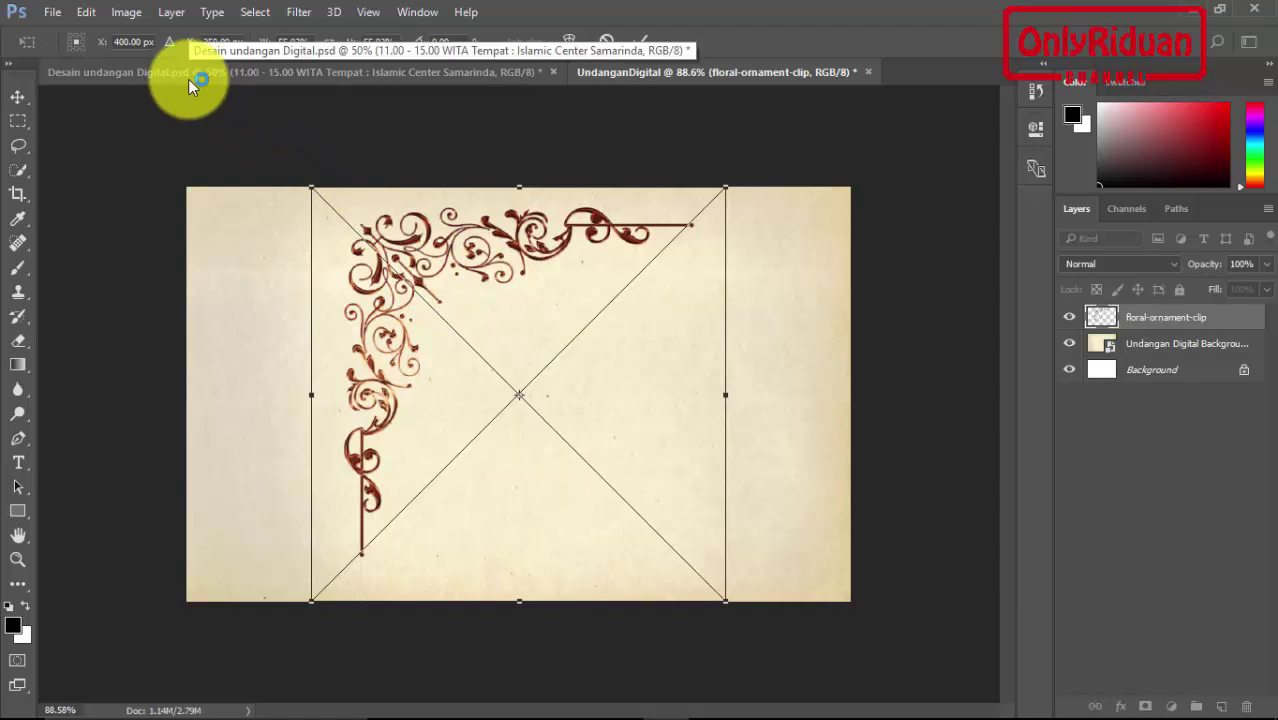
Step: Flip the ornament vertically, shrink it, and commit it in the bottom-left corner
{"action": "left_click", "coordinate": [87, 14]}
{"action": "mouse_move", "coordinate": [150, 419]}
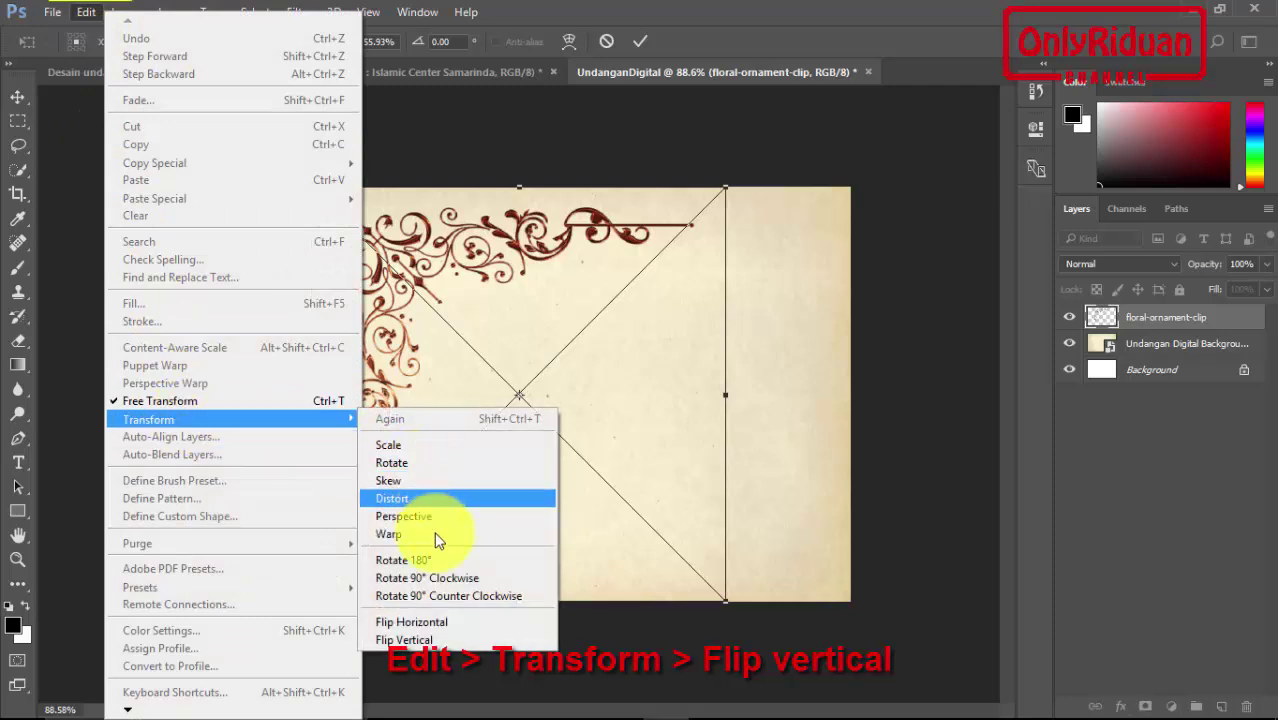
{"action": "left_click", "coordinate": [425, 641]}
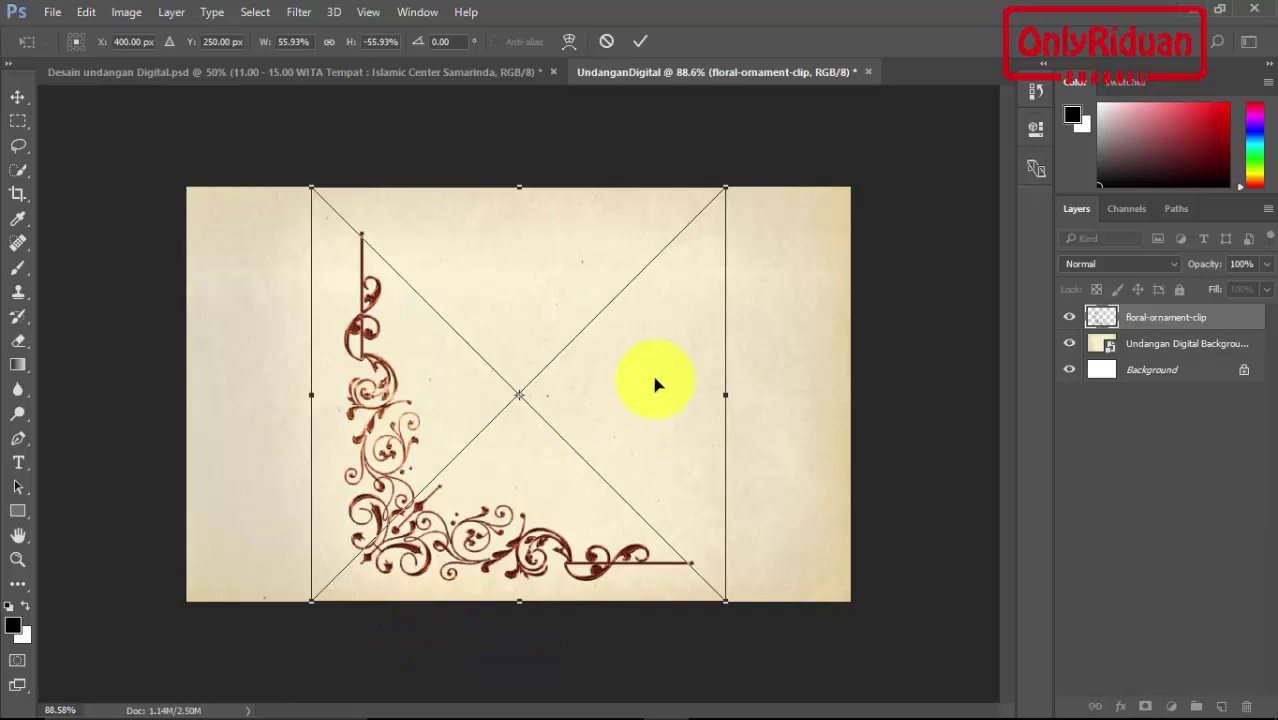
{"action": "mouse_move", "coordinate": [724, 188]}
{"action": "left_mouse_down"}
{"action": "mouse_move", "coordinate": [562, 299]}
{"action": "mouse_move", "coordinate": [441, 456]}
{"action": "left_mouse_up"}
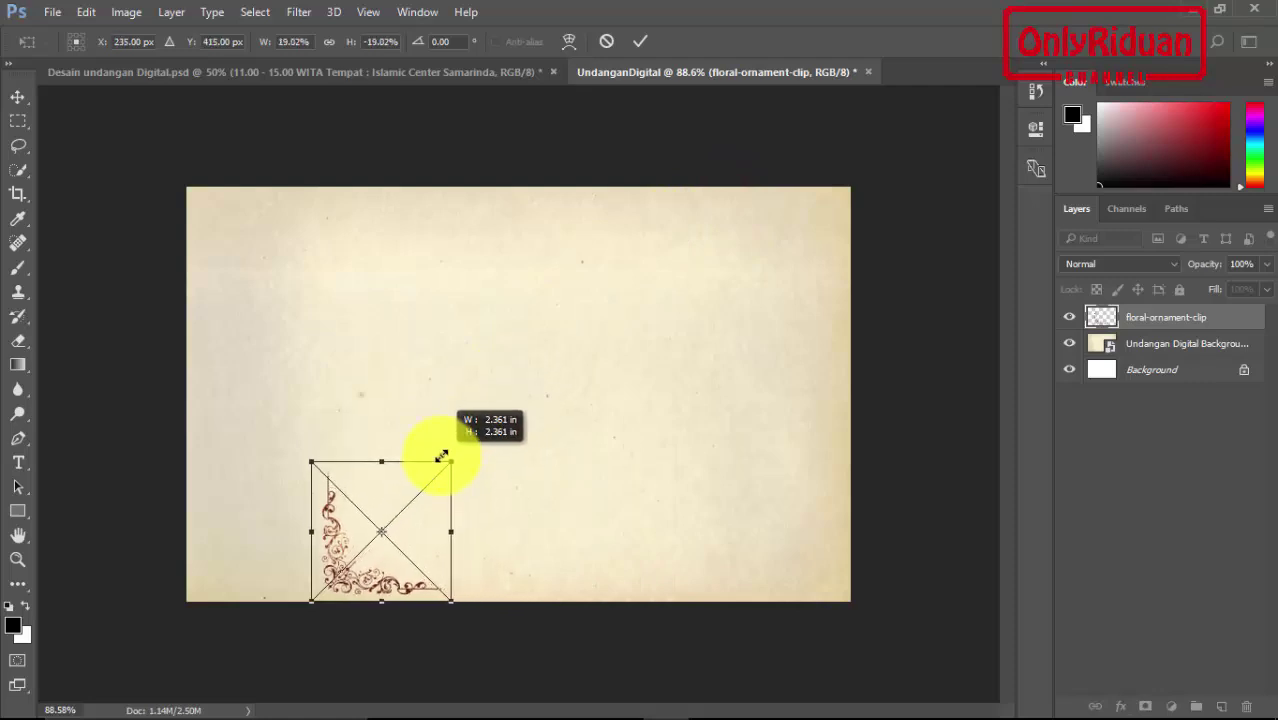
{"action": "mouse_move", "coordinate": [428, 536]}
{"action": "left_mouse_down"}
{"action": "mouse_move", "coordinate": [333, 540]}
{"action": "mouse_move", "coordinate": [305, 525]}
{"action": "left_mouse_up"}
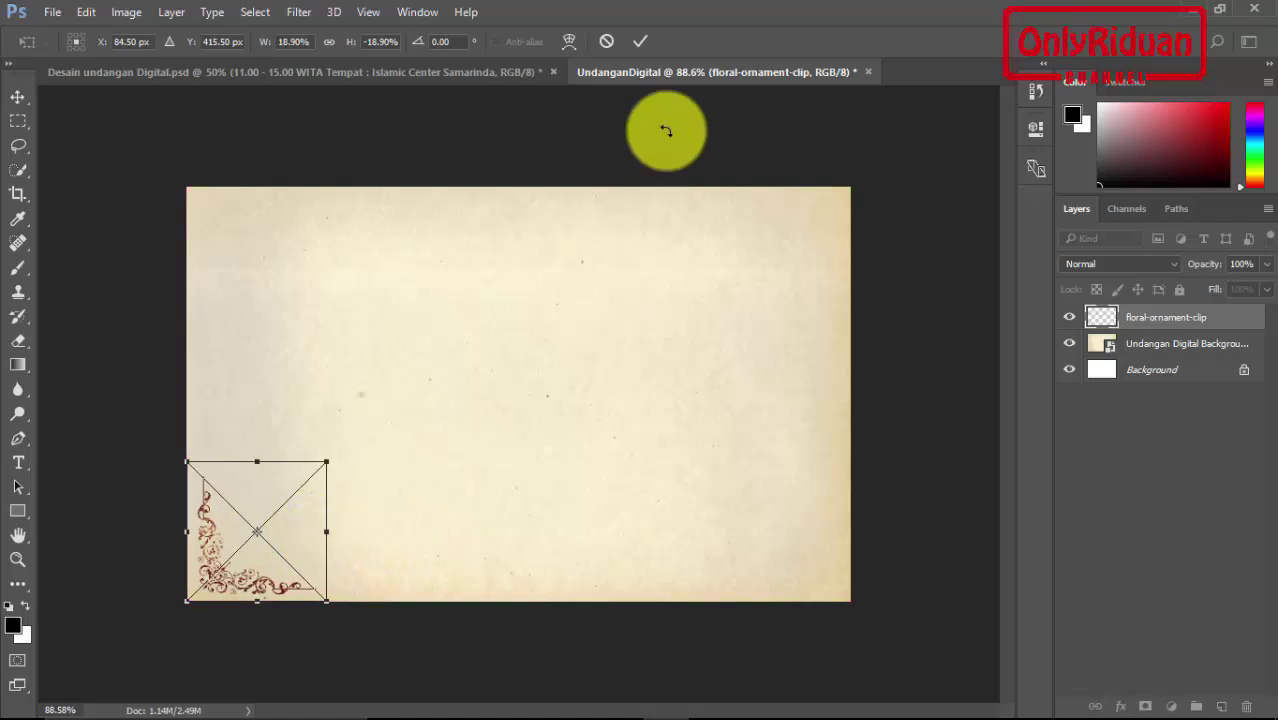
{"action": "left_click", "coordinate": [639, 44]}
{"action": "key", "text": "v"}
{"action": "left_click", "coordinate": [342, 466]}
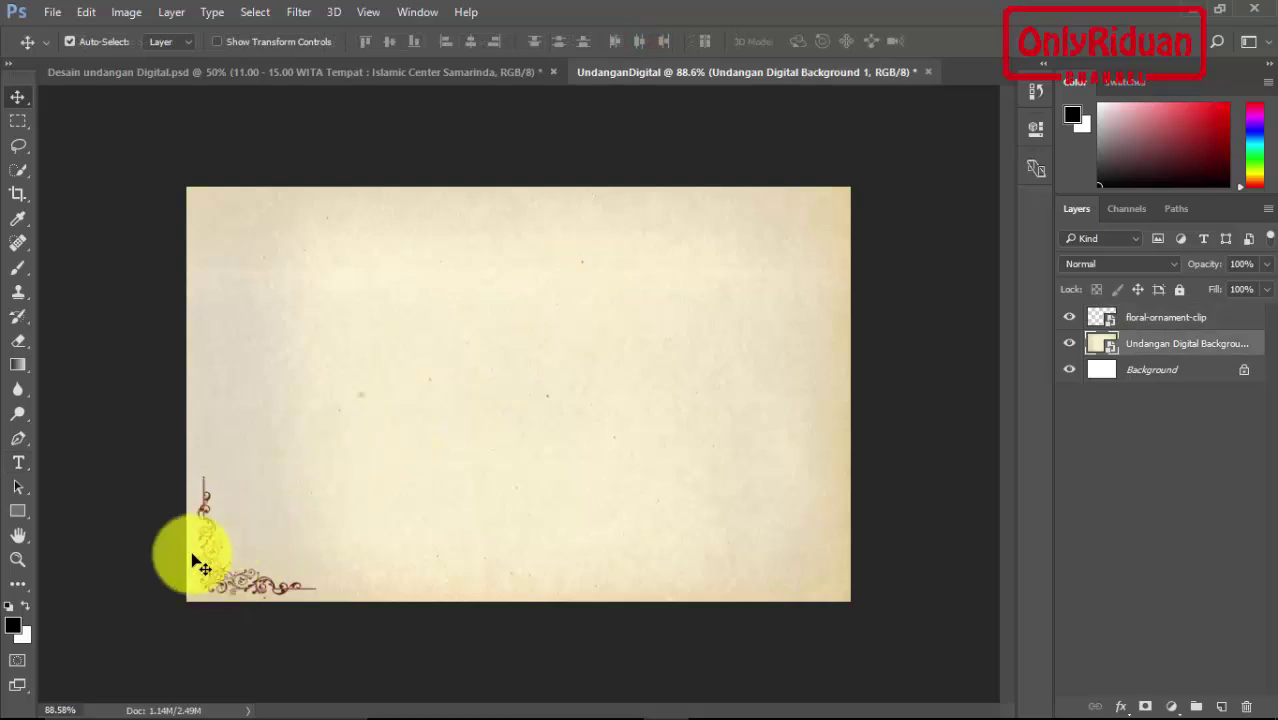
Step: Duplicate the corner ornament into the bottom-right corner and flip the copy horizontally
{"action": "left_click", "coordinate": [69, 41]}
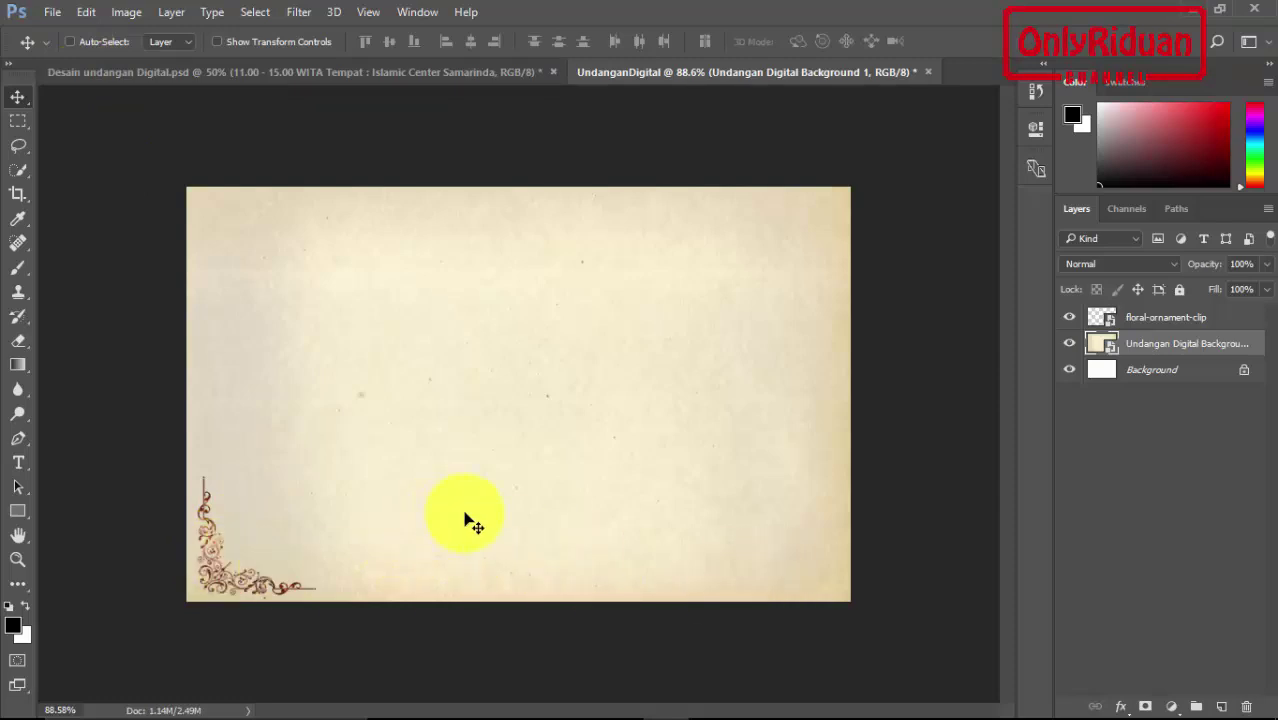
{"action": "left_click", "coordinate": [1158, 319]}
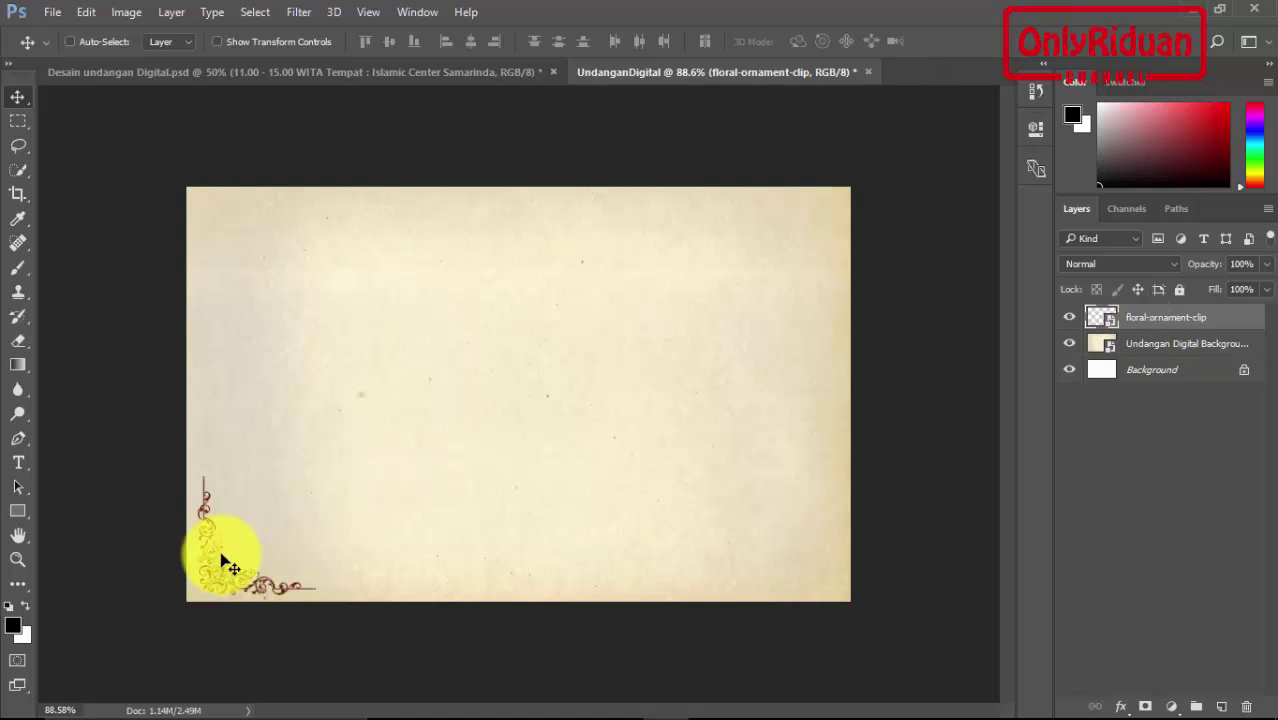
{"action": "key", "text": "alt"}
{"action": "key", "text": "alt"}
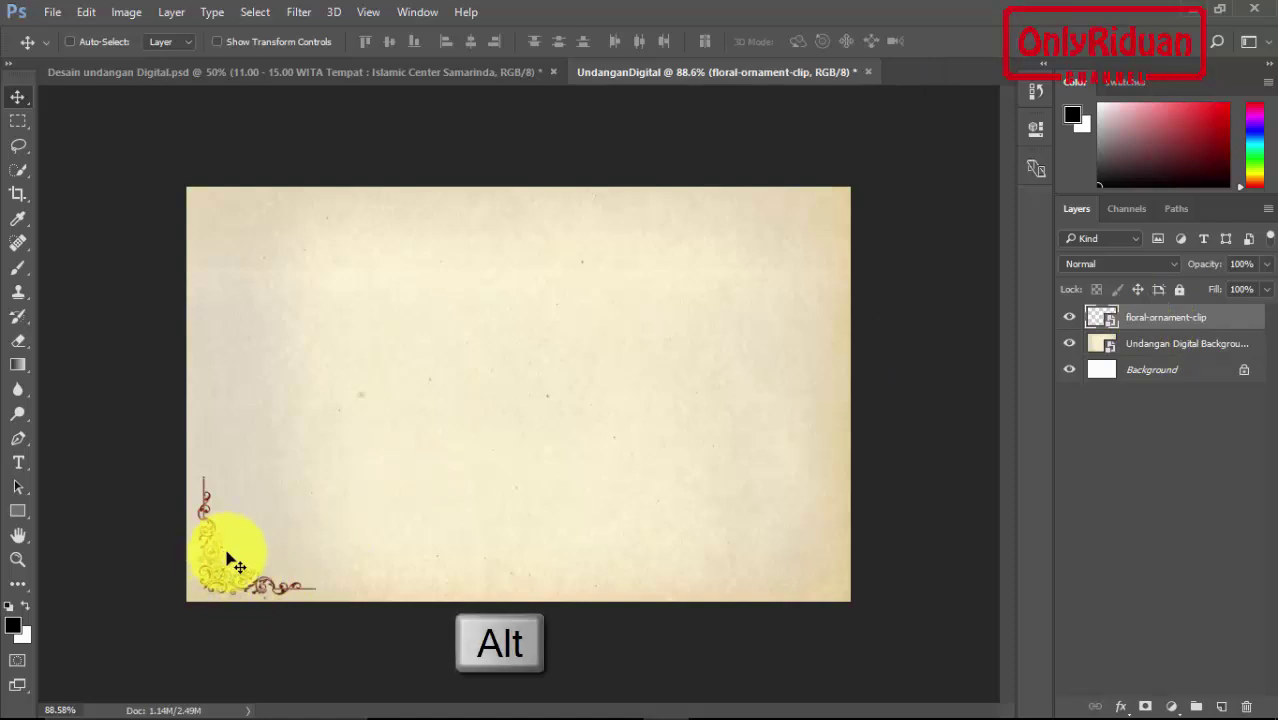
{"action": "left_click_drag", "start_coordinate": [216, 560], "coordinate": [743, 574]}
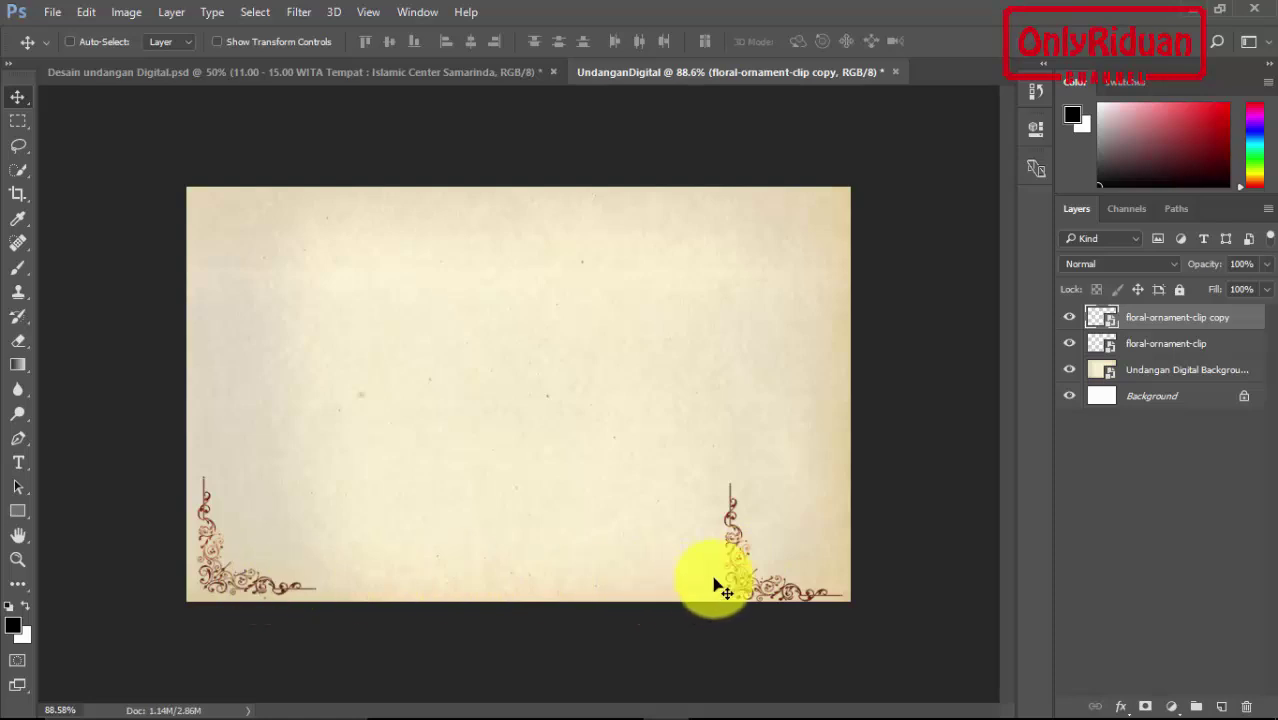
{"action": "left_click", "coordinate": [746, 577]}
{"action": "left_click_drag", "start_coordinate": [748, 578], "coordinate": [748, 576]}
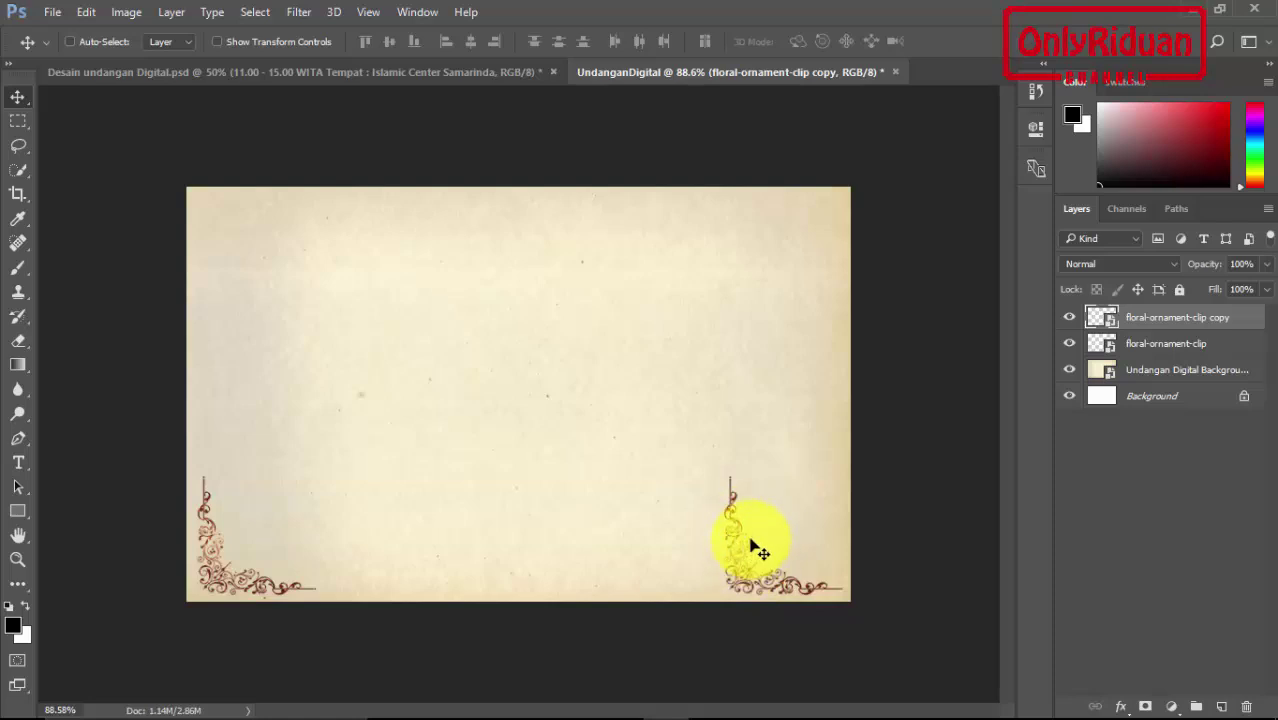
{"action": "left_click", "coordinate": [86, 12]}
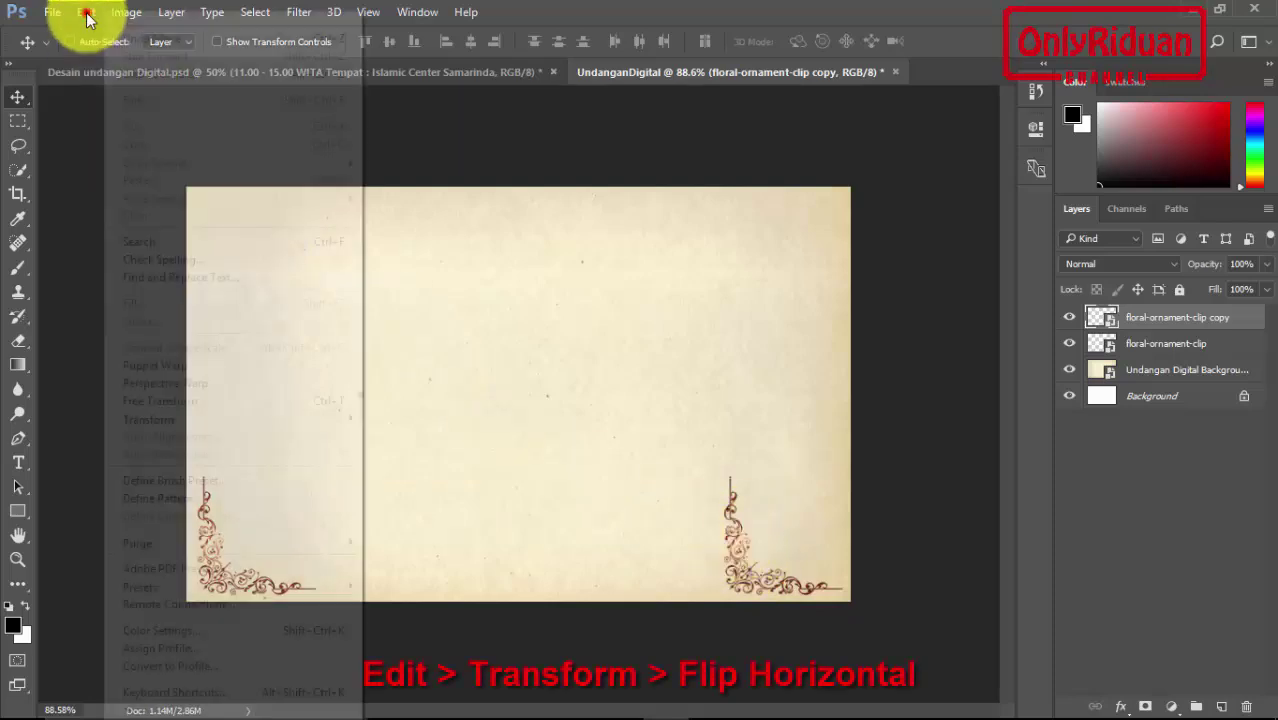
{"action": "mouse_move", "coordinate": [150, 419]}
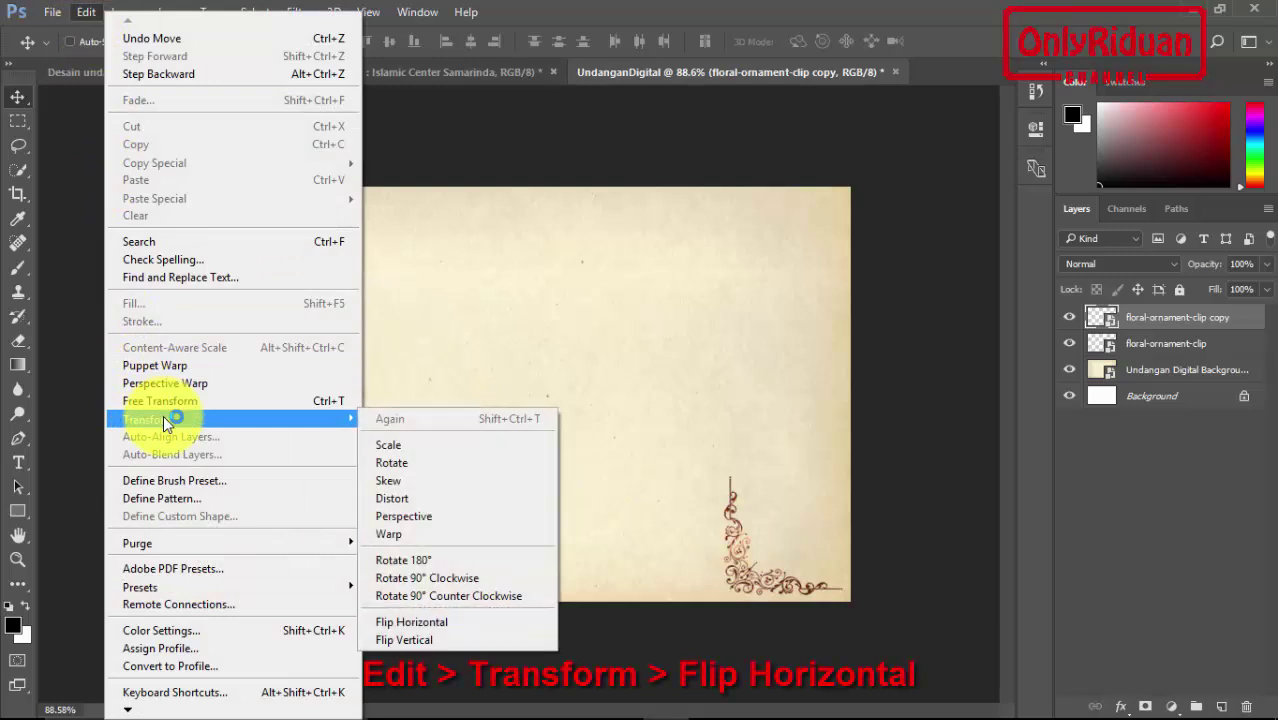
{"action": "left_click", "coordinate": [451, 621]}
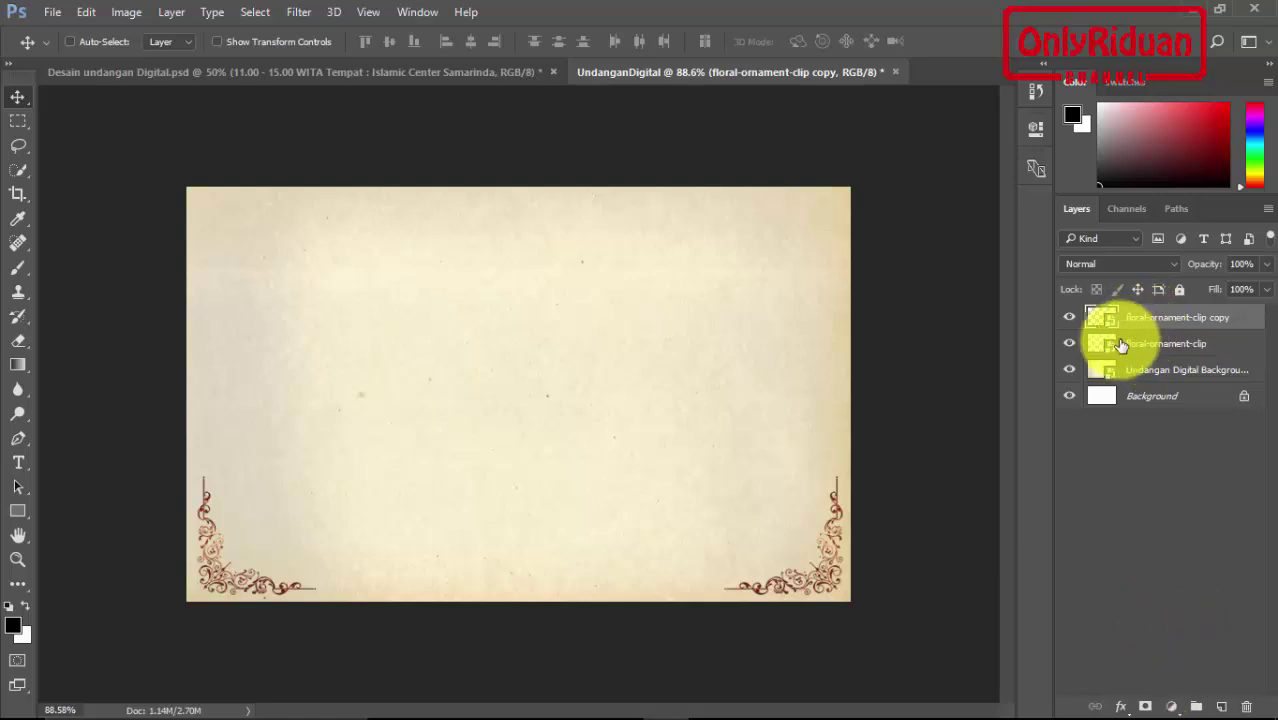
Step: Merge both corner ornament layers into one, then start placing another embedded image
{"action": "left_click", "coordinate": [1159, 351], "text": "shift"}
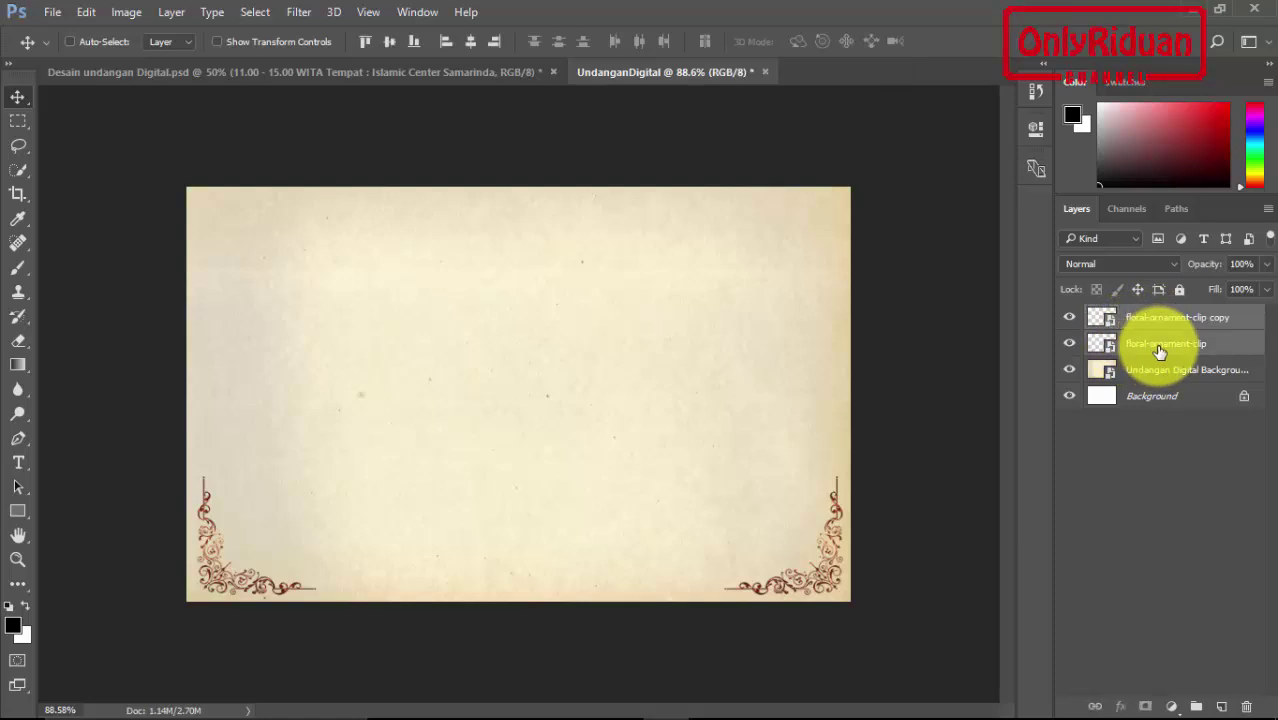
{"action": "key", "text": "ctrl+e"}
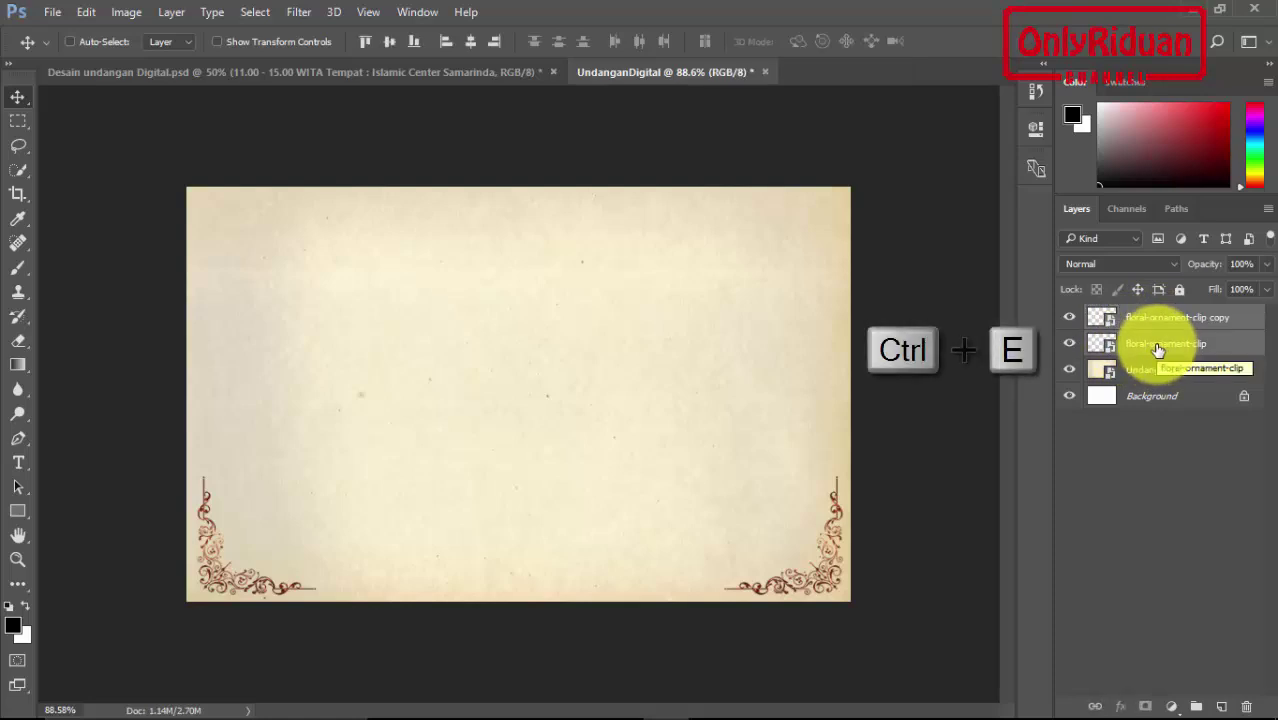
{"action": "key", "text": "ctrl+e"}
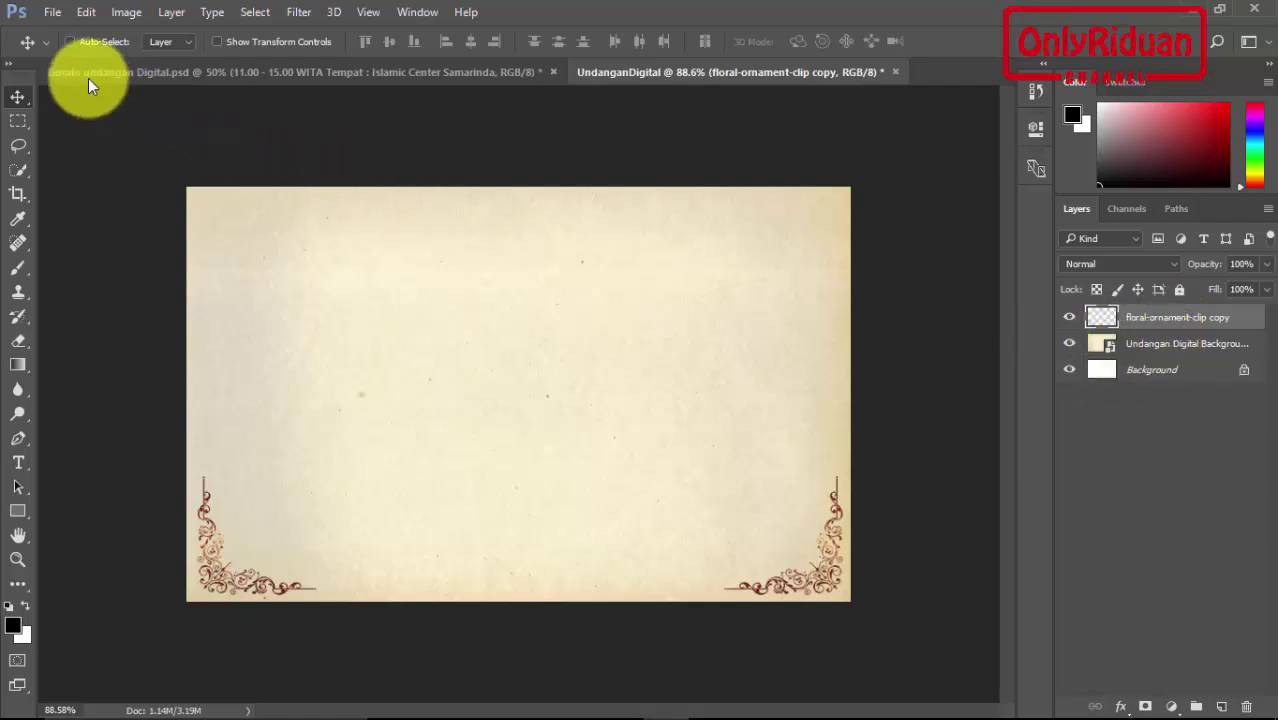
{"action": "left_click", "coordinate": [50, 12]}
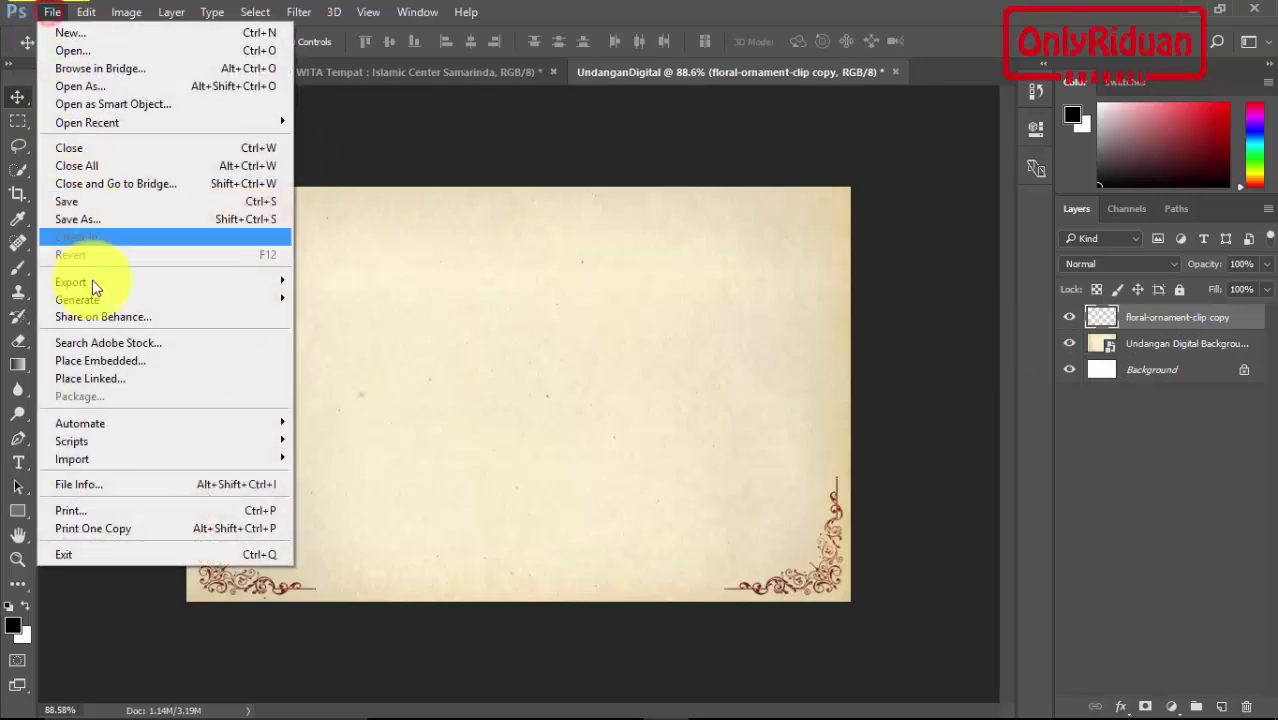
{"action": "left_click", "coordinate": [93, 362]}
Step: Place the floral wreath frame image and scale it down slightly from its centre
{"action": "left_click", "coordinate": [218, 187]}
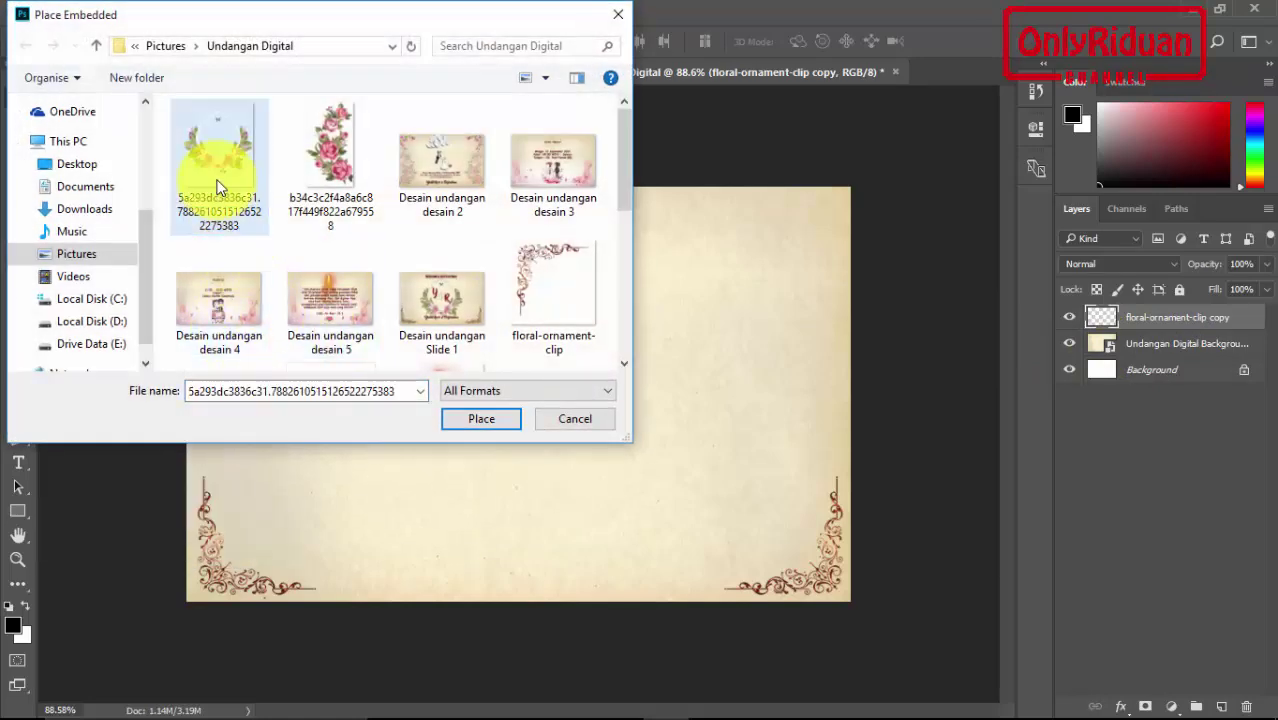
{"action": "left_click", "coordinate": [461, 424]}
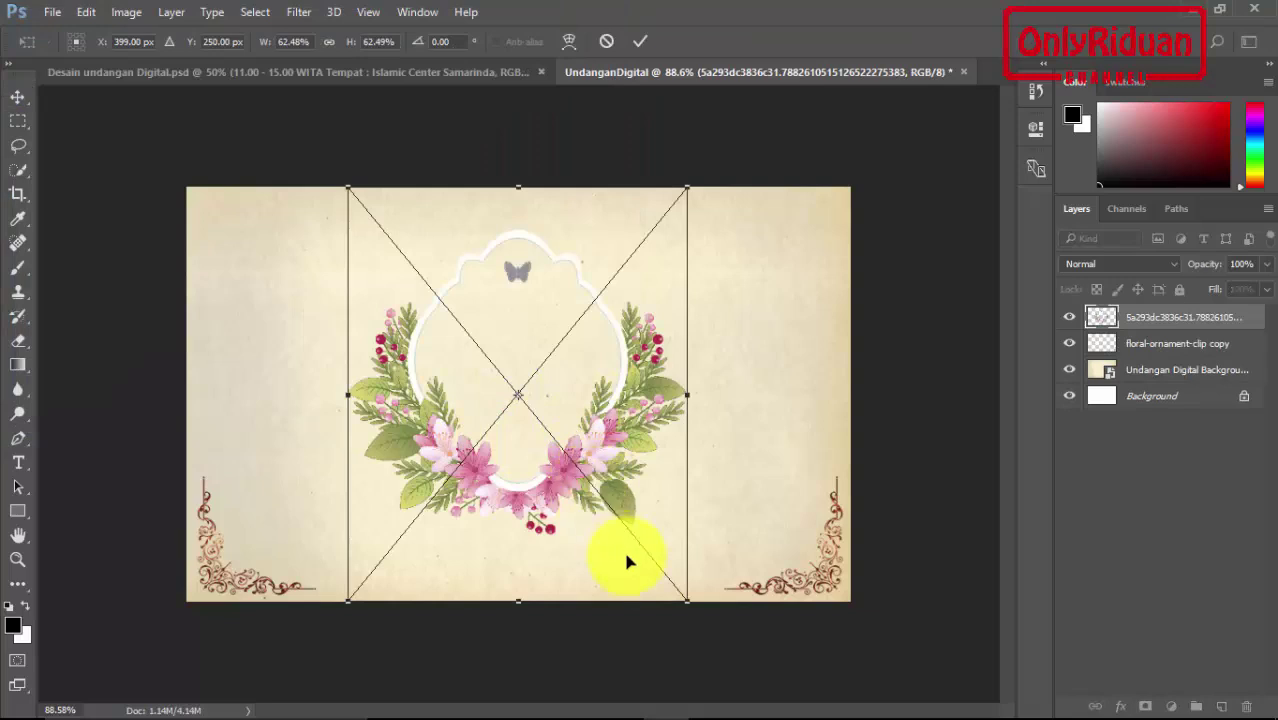
{"action": "key", "text": "shift+alt"}
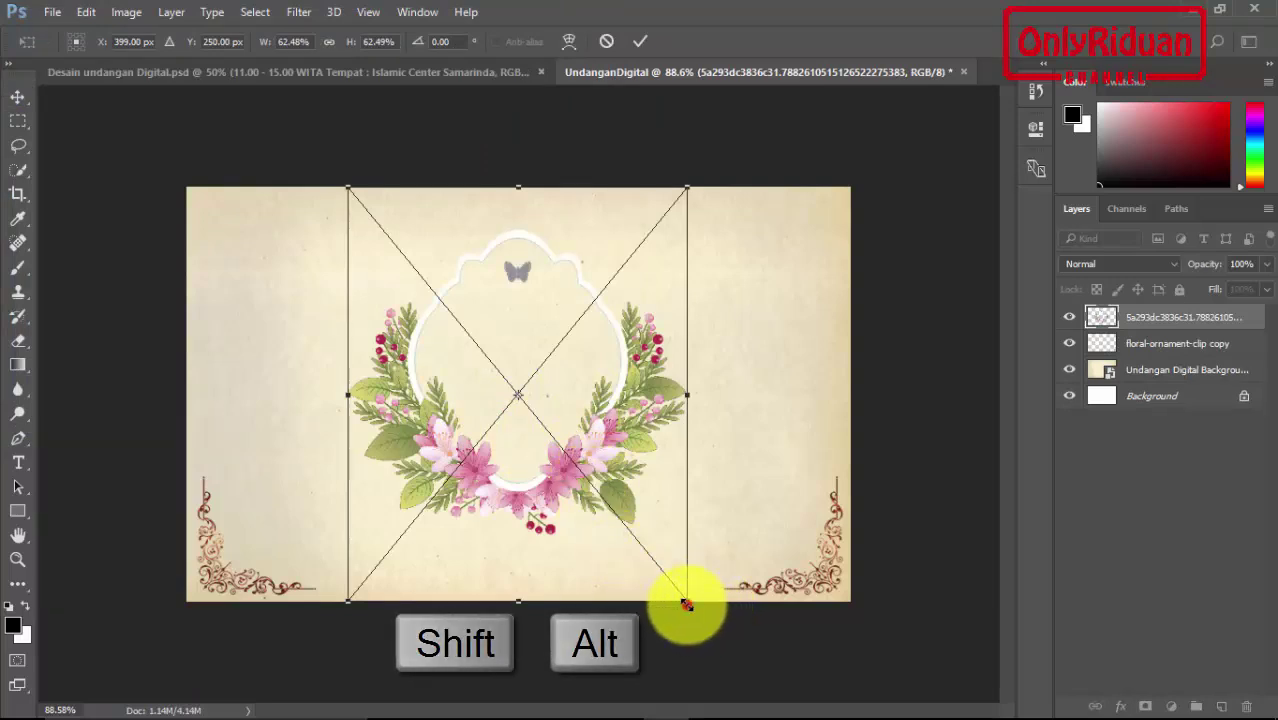
{"action": "left_click_drag", "start_coordinate": [684, 601], "coordinate": [662, 585]}
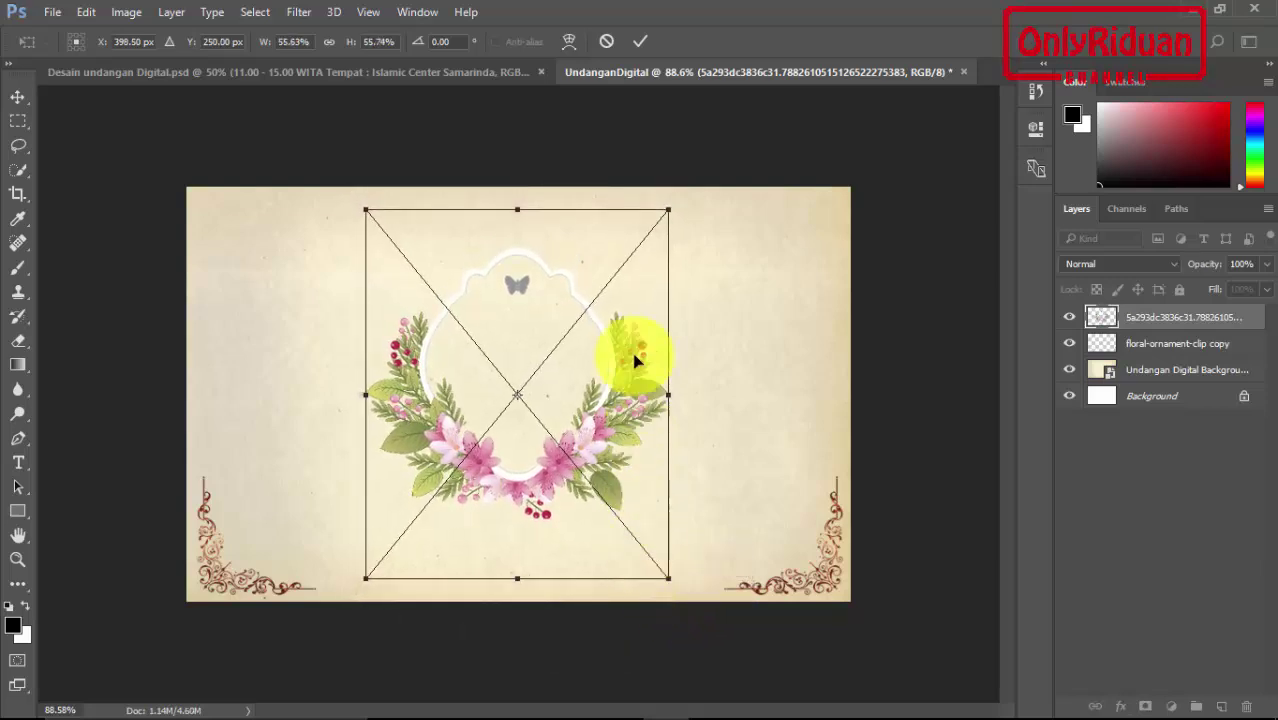
{"action": "left_click", "coordinate": [645, 43]}
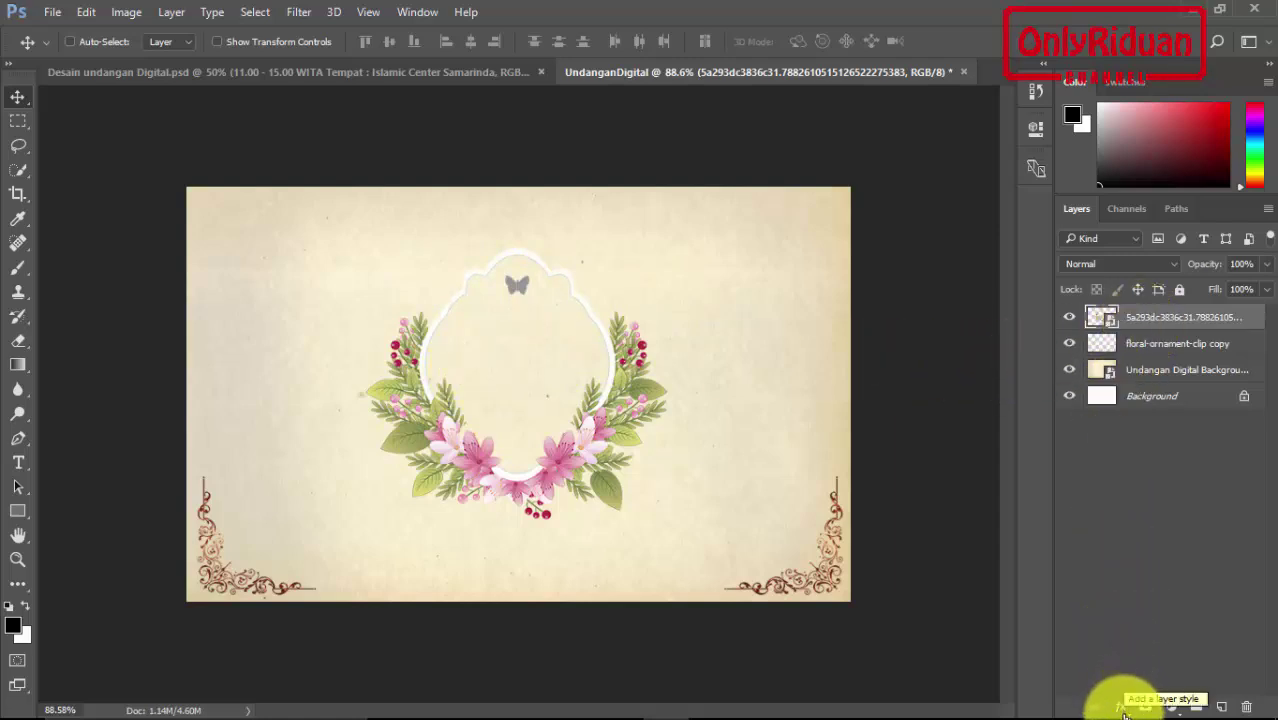
Step: Give the frame a drop shadow: 35% opacity, 3 px distance, 14% spread, 8 px size
{"action": "left_click", "coordinate": [1122, 708]}
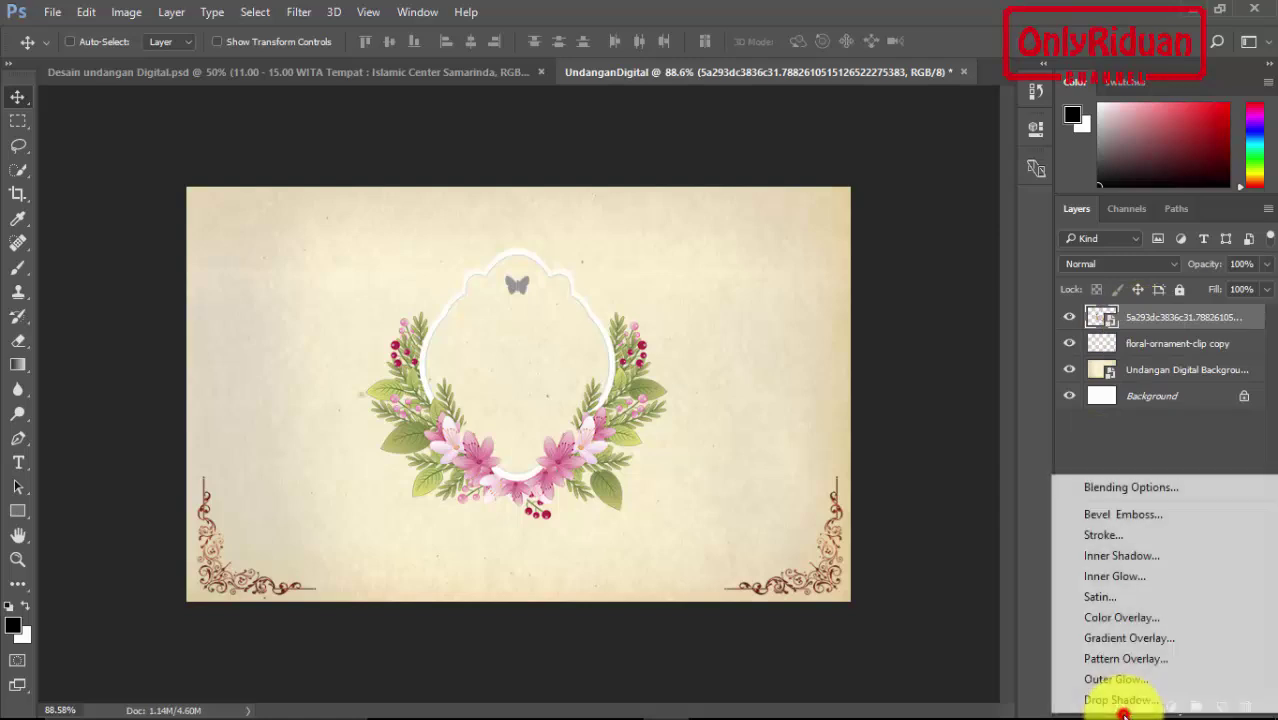
{"action": "left_click", "coordinate": [1122, 700]}
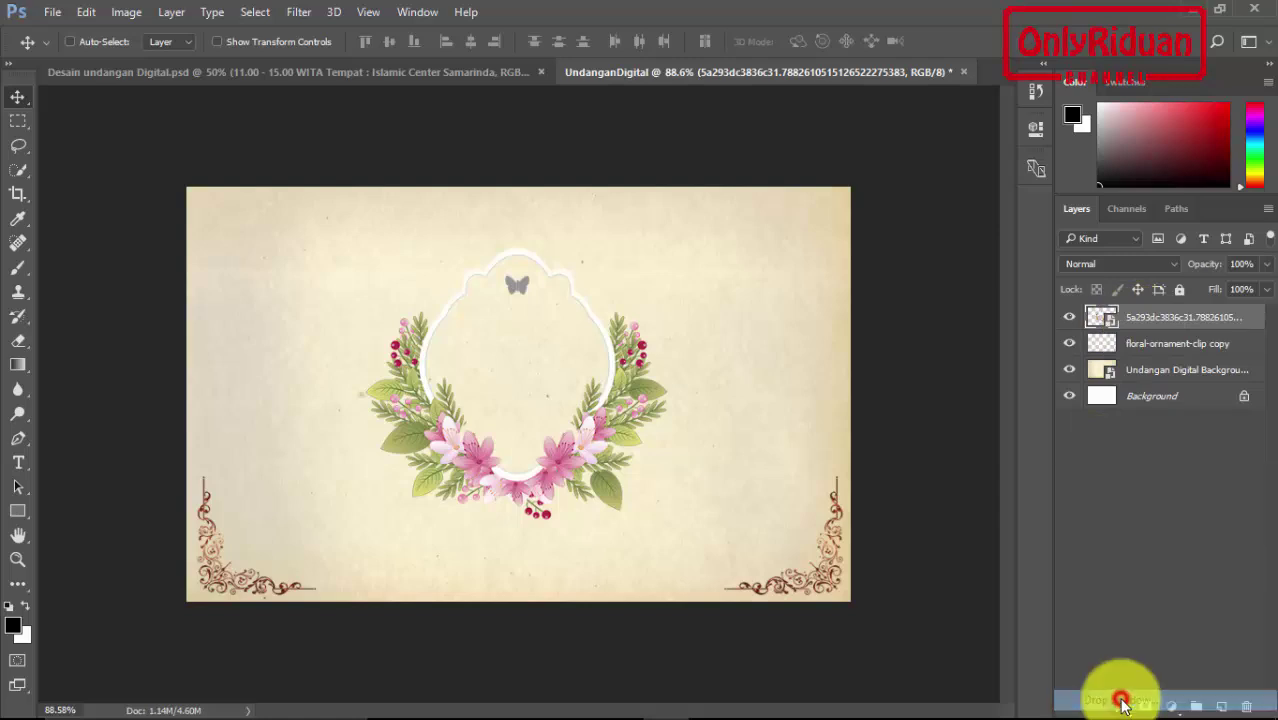
{"action": "left_click_drag", "start_coordinate": [492, 94], "coordinate": [782, 358]}
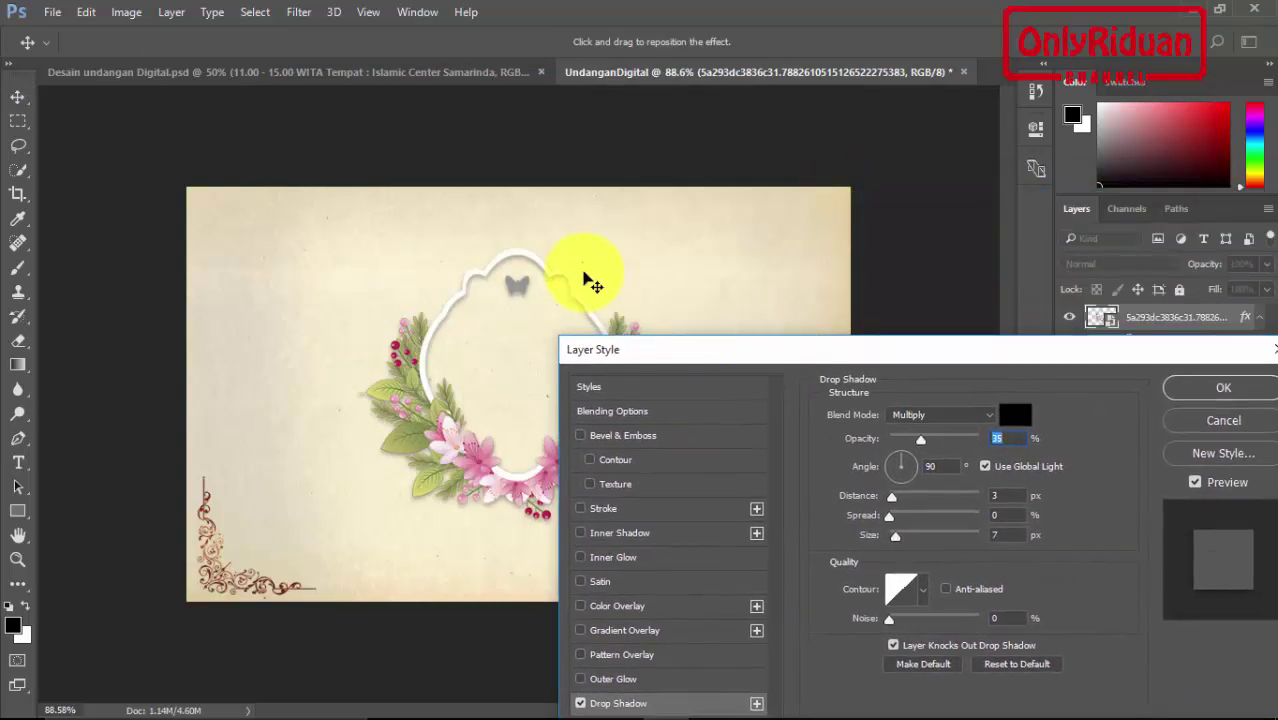
{"action": "left_click_drag", "start_coordinate": [812, 349], "coordinate": [770, 350]}
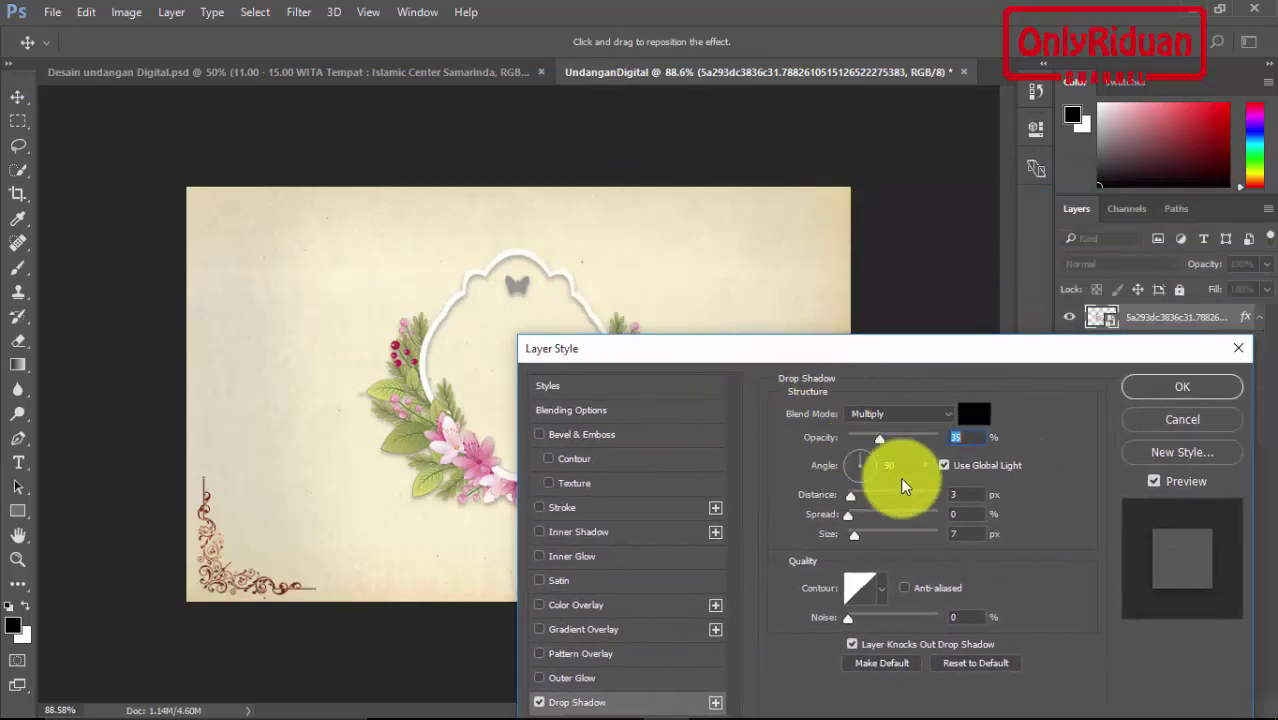
{"action": "left_click_drag", "start_coordinate": [851, 497], "coordinate": [856, 502]}
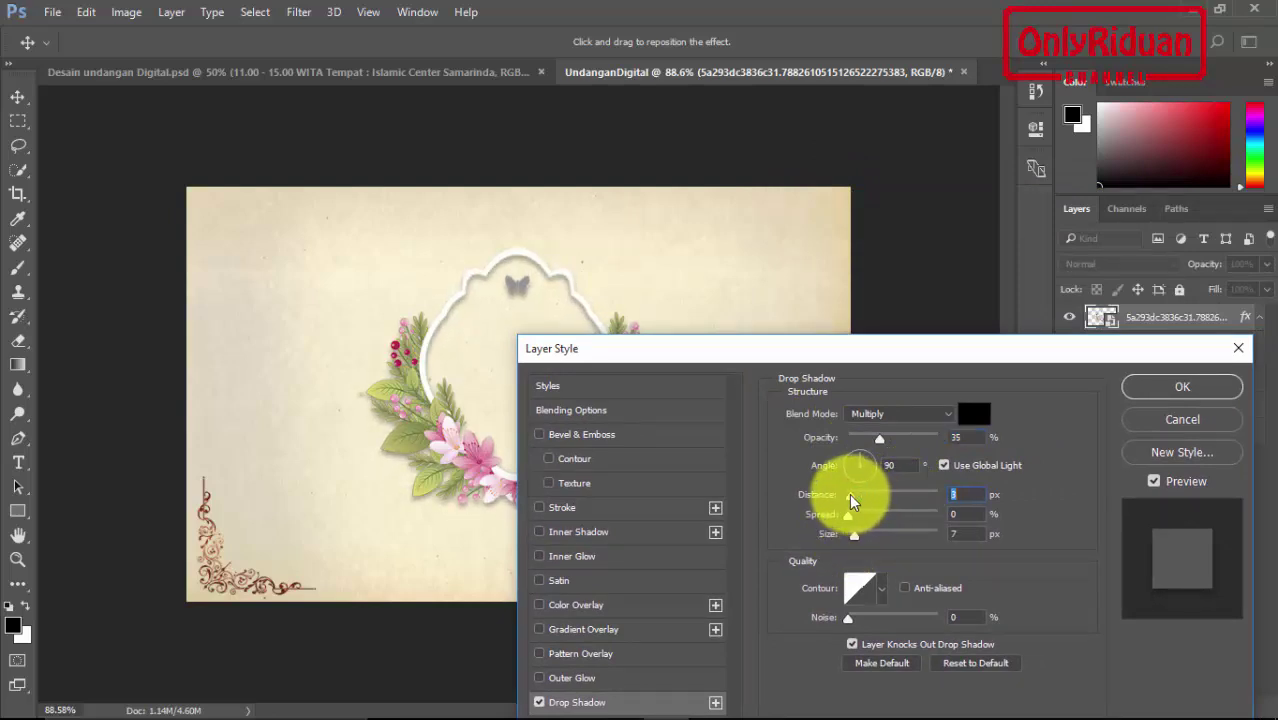
{"action": "left_click_drag", "start_coordinate": [856, 502], "coordinate": [862, 541]}
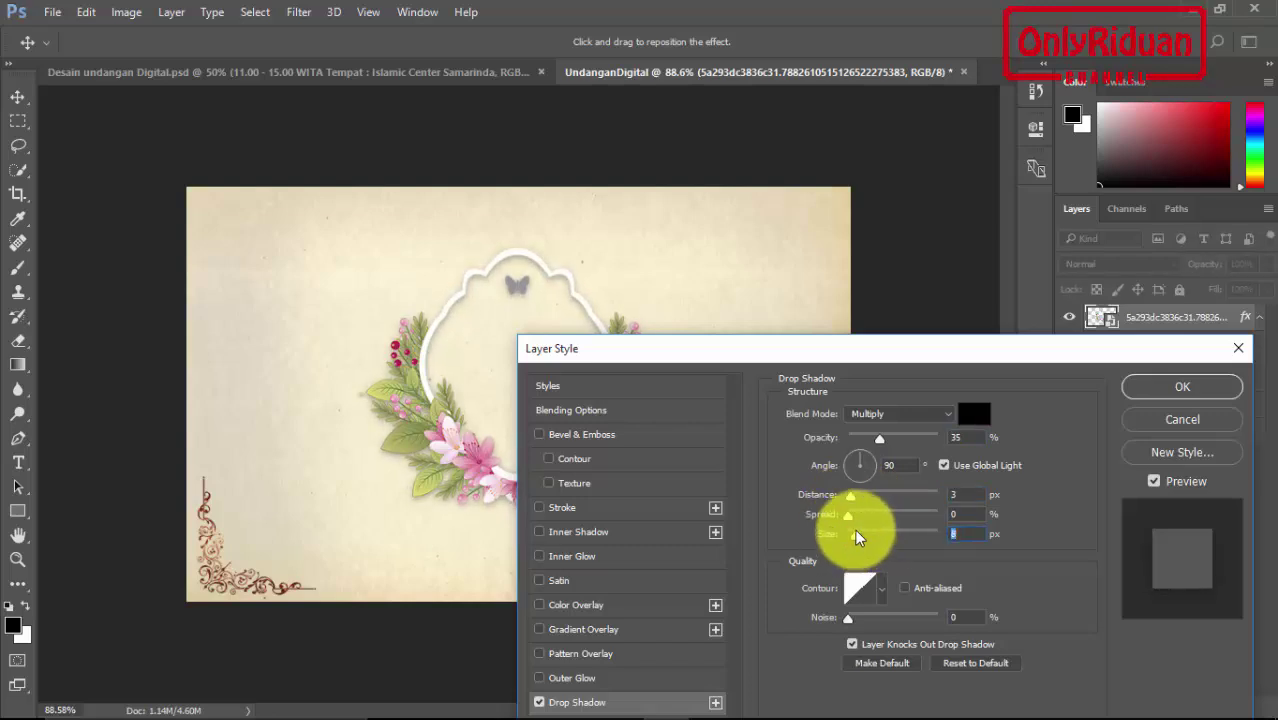
{"action": "mouse_move", "coordinate": [860, 536]}
{"action": "left_mouse_down"}
{"action": "mouse_move", "coordinate": [848, 528]}
{"action": "mouse_move", "coordinate": [862, 527]}
{"action": "left_mouse_up"}
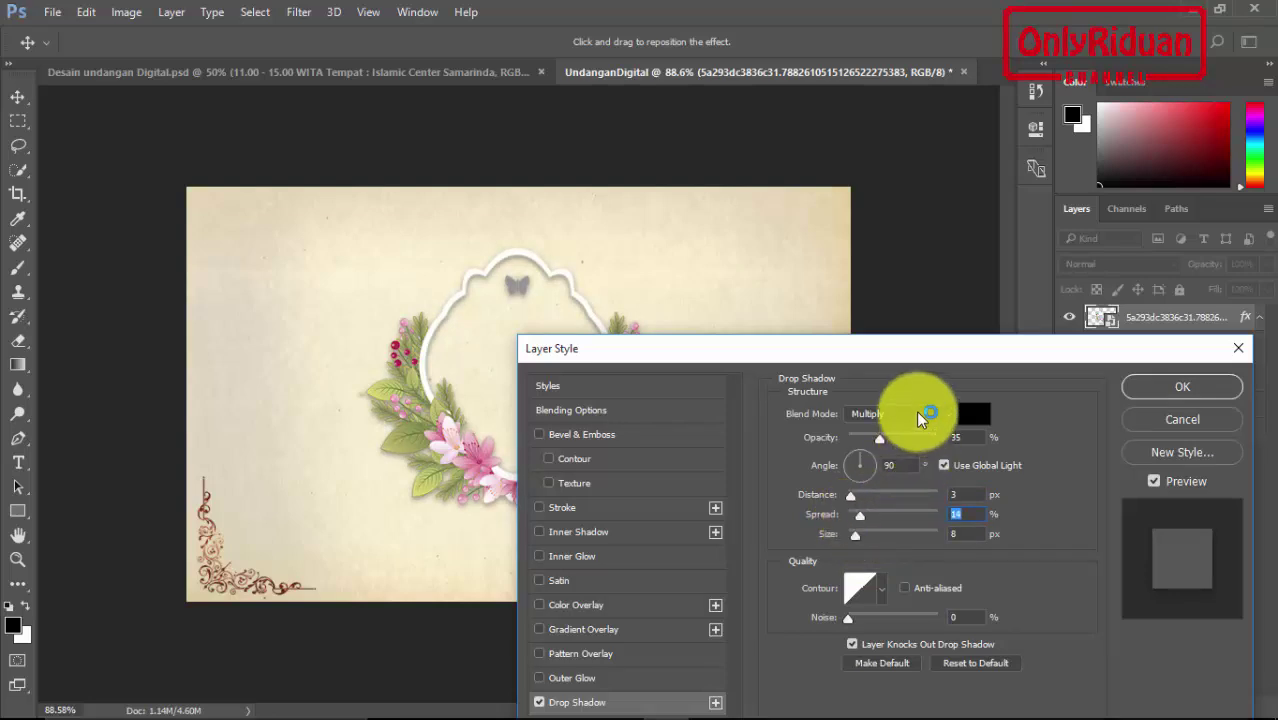
{"action": "left_click_drag", "start_coordinate": [907, 360], "coordinate": [810, 307]}
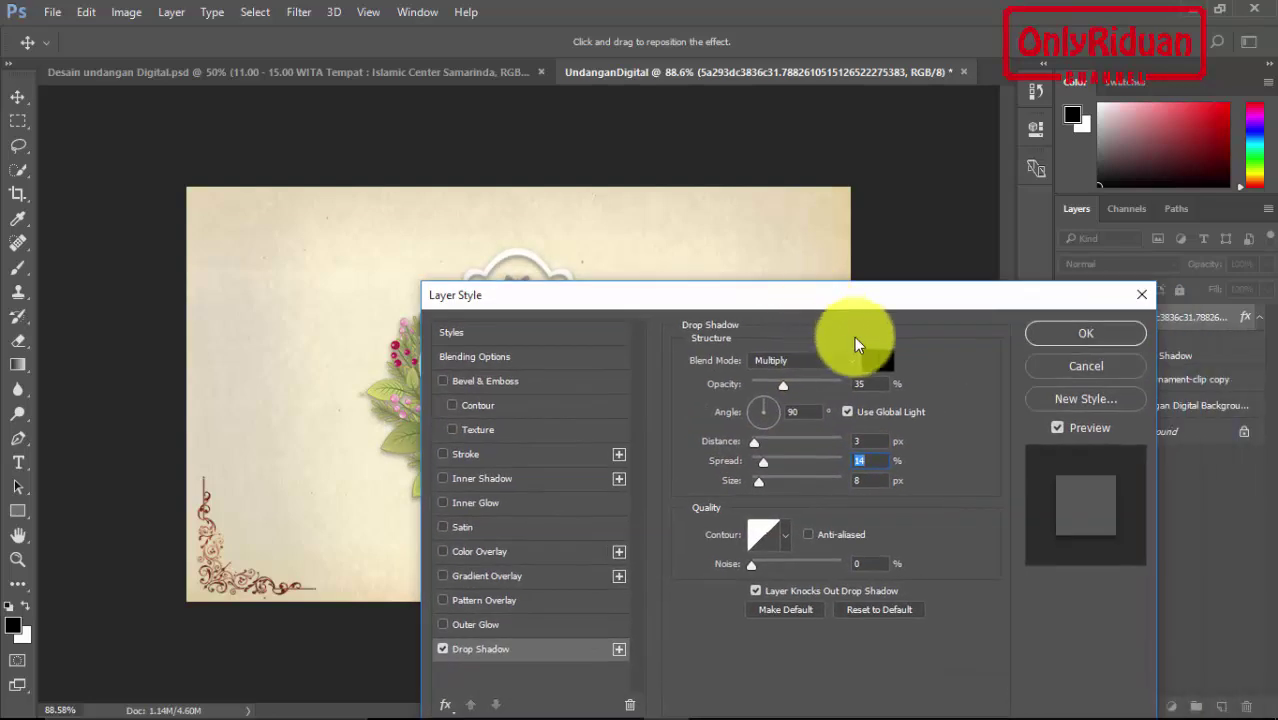
{"action": "left_click", "coordinate": [1058, 333]}
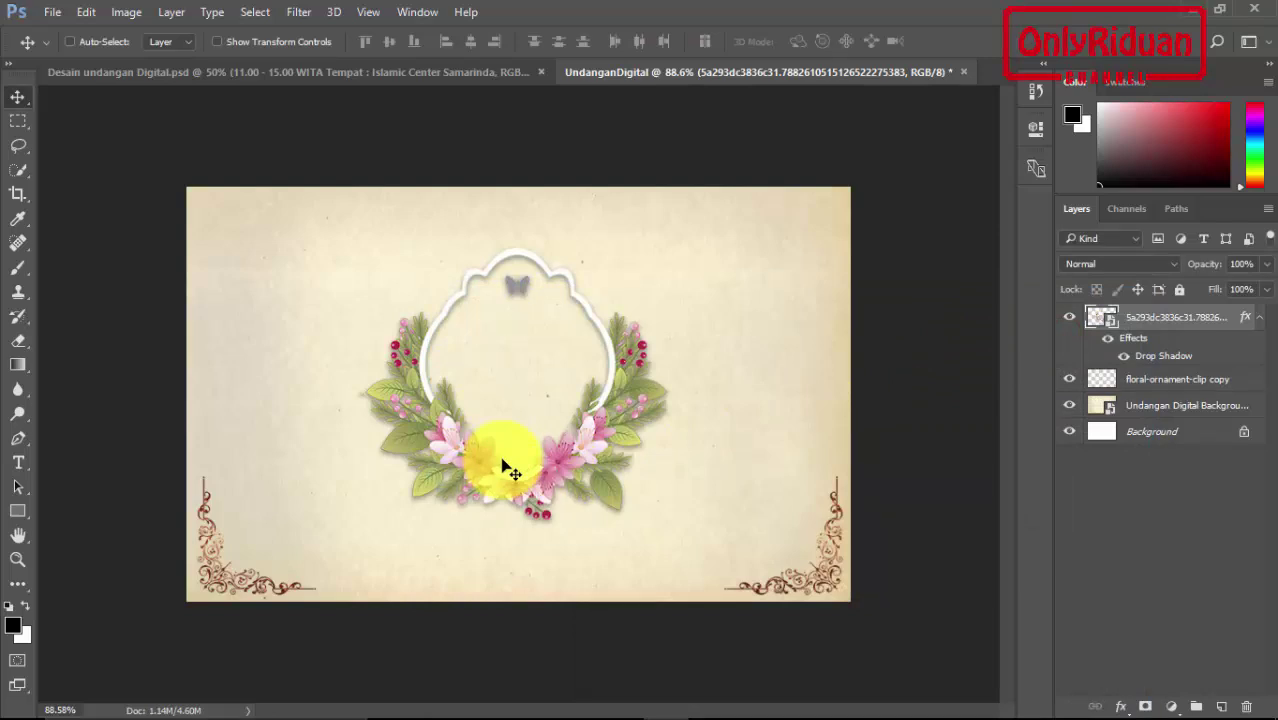
Step: Copy the WEDDING INVINTATION line from Notepad and start a text layer near the top
{"action": "left_click", "coordinate": [18, 463]}
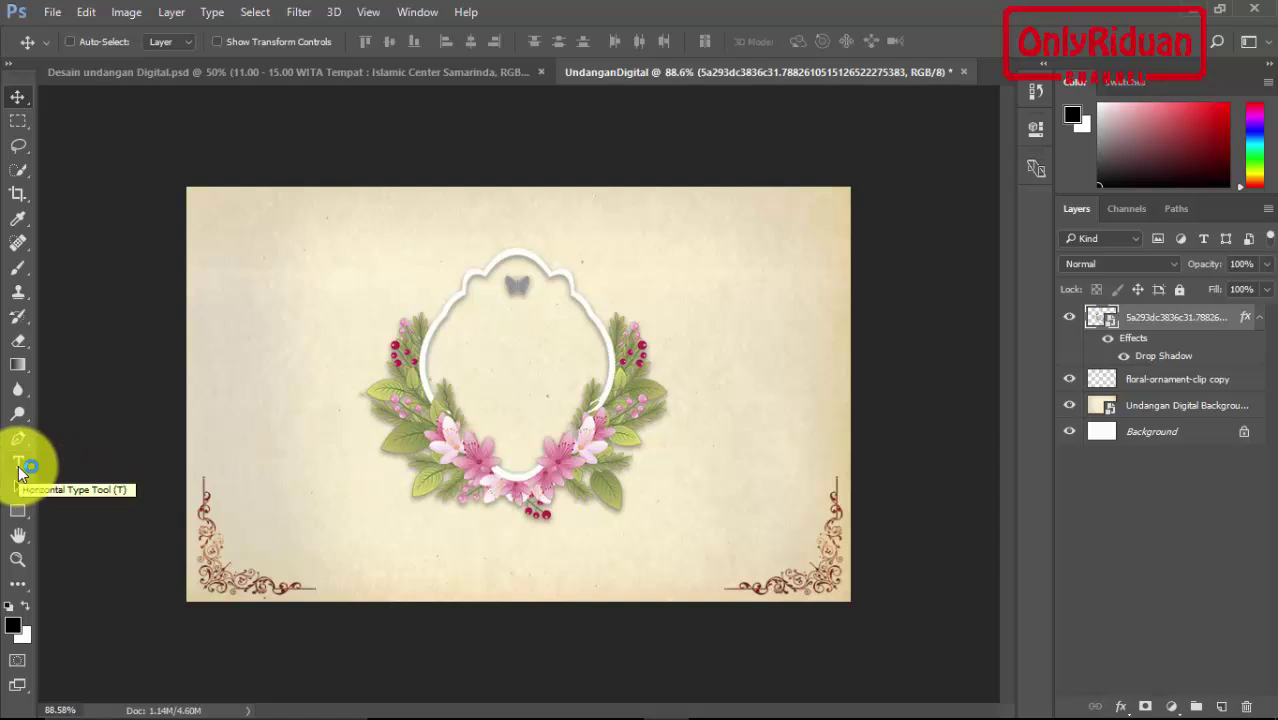
{"action": "left_click", "coordinate": [19, 470]}
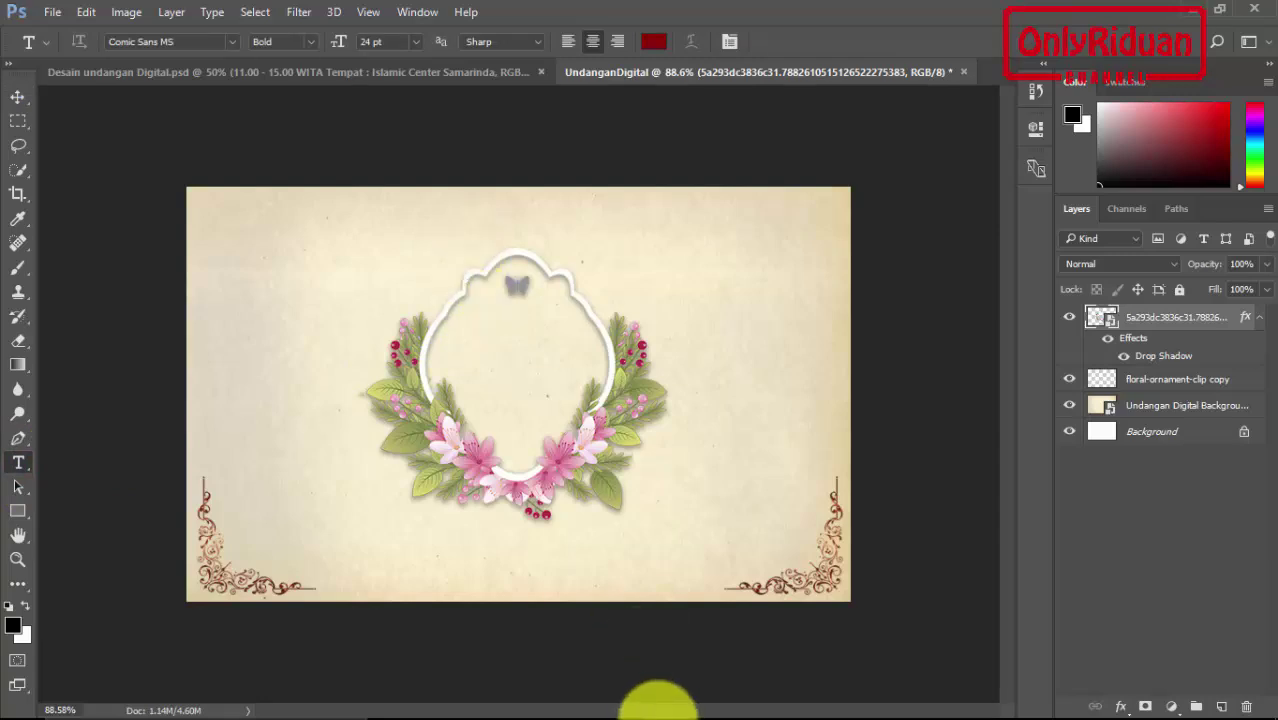
{"action": "left_click", "coordinate": [803, 701]}
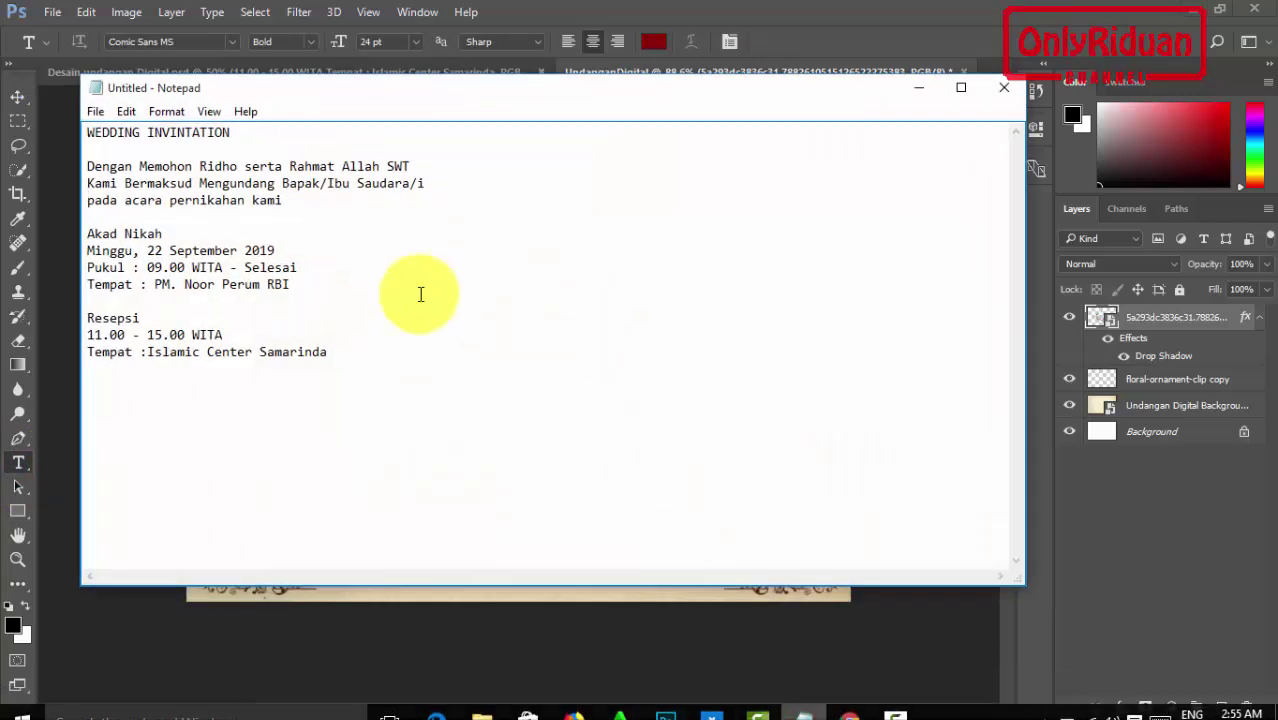
{"action": "left_click_drag", "start_coordinate": [232, 132], "coordinate": [75, 131]}
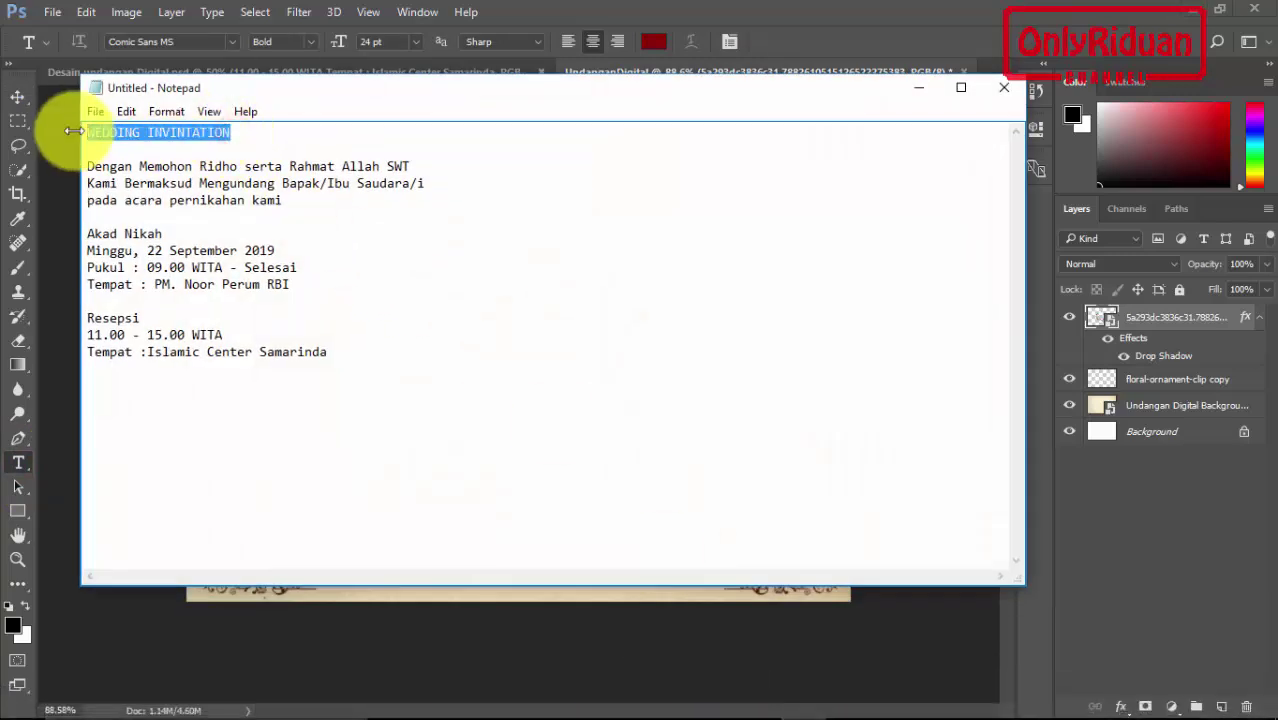
{"action": "left_click", "coordinate": [919, 87]}
{"action": "left_click", "coordinate": [448, 226]}
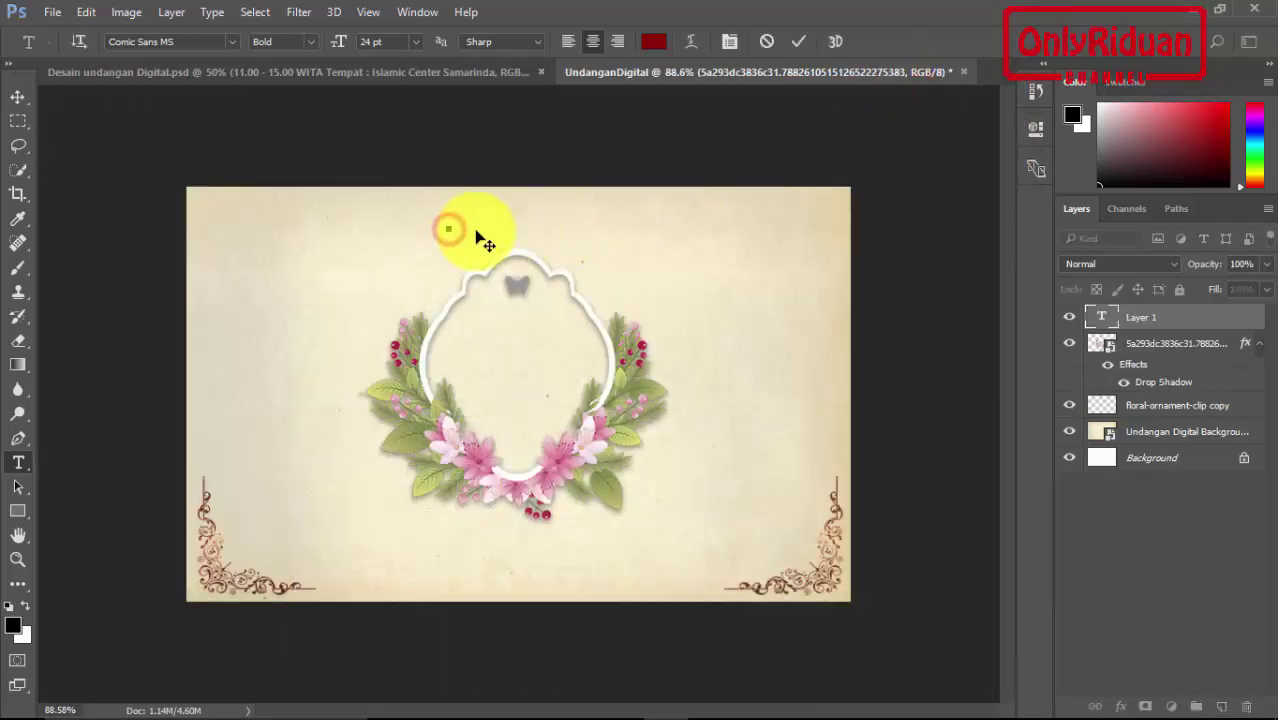
Step: Colour the title dark red and centre it above the frame
{"action": "left_click", "coordinate": [652, 42]}
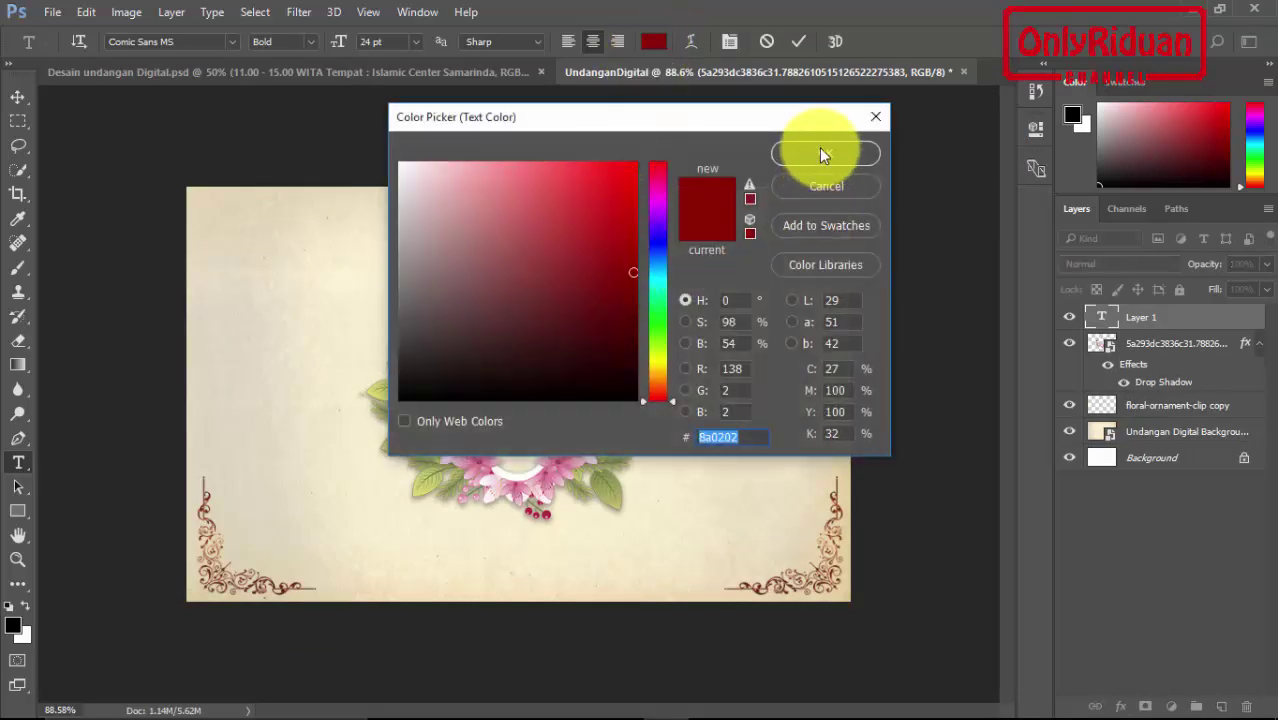
{"action": "left_click_drag", "start_coordinate": [737, 119], "coordinate": [693, 170]}
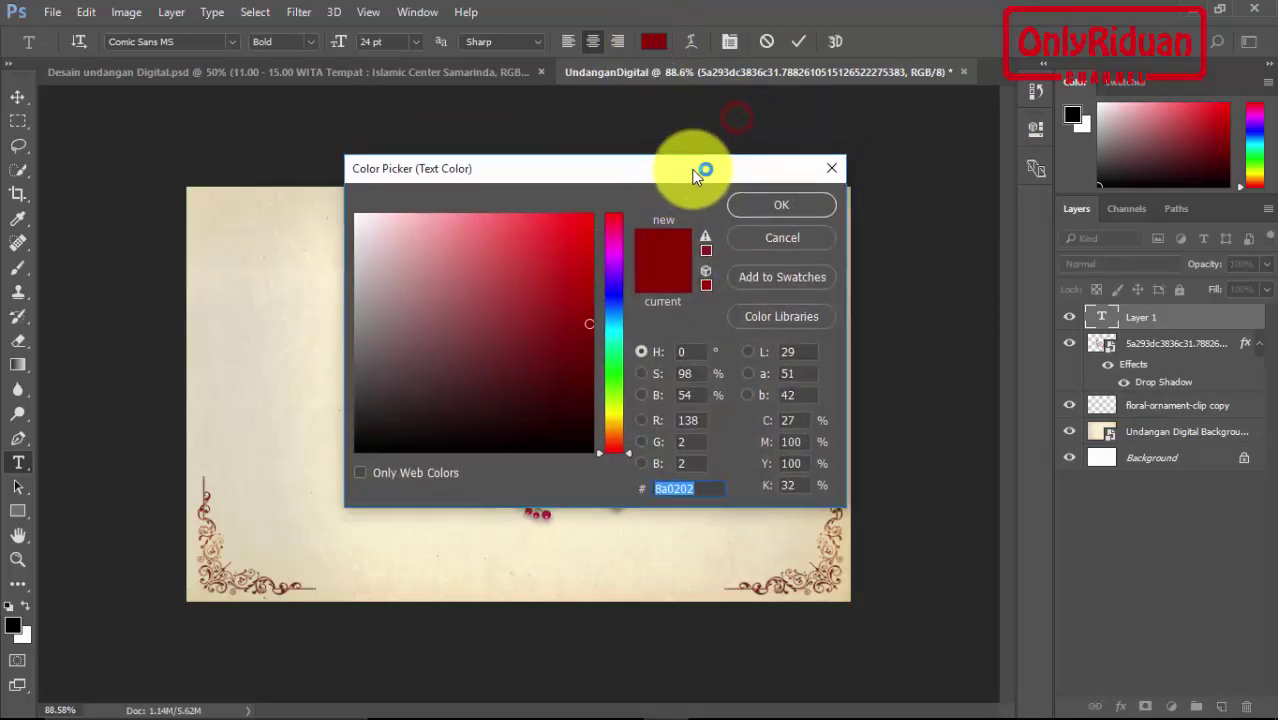
{"action": "left_click_drag", "start_coordinate": [573, 174], "coordinate": [571, 188]}
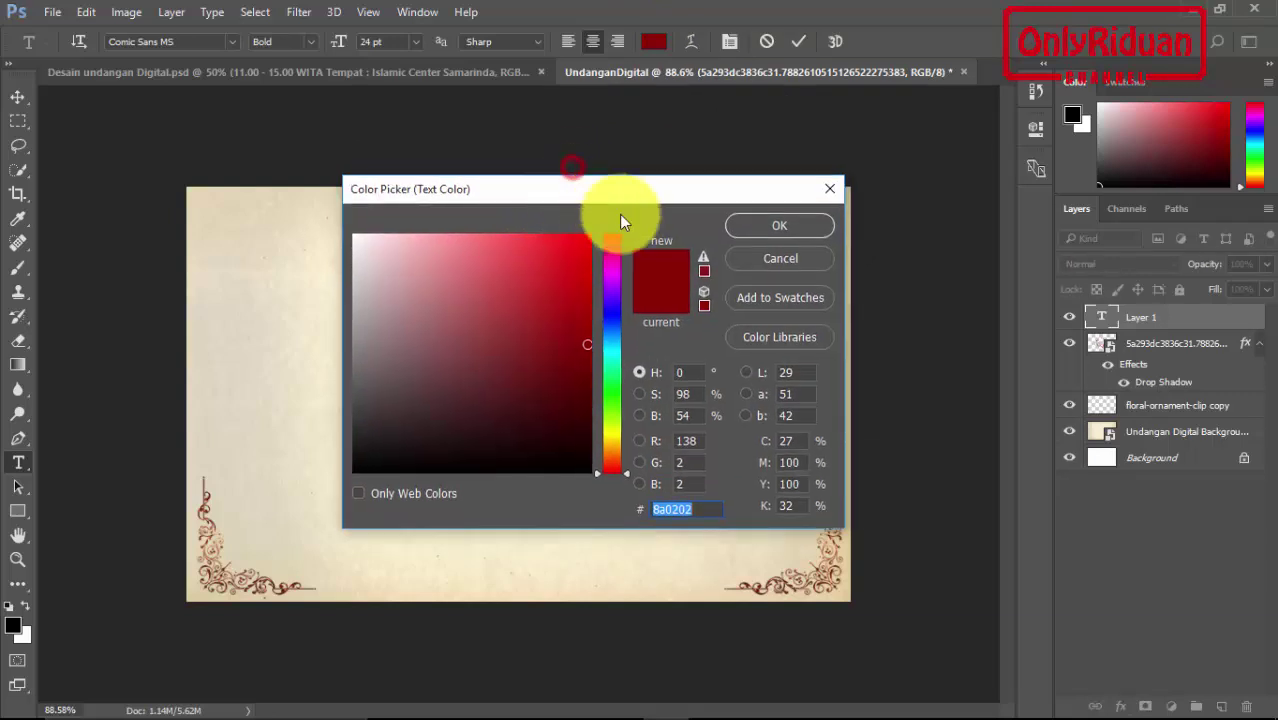
{"action": "left_click", "coordinate": [782, 223]}
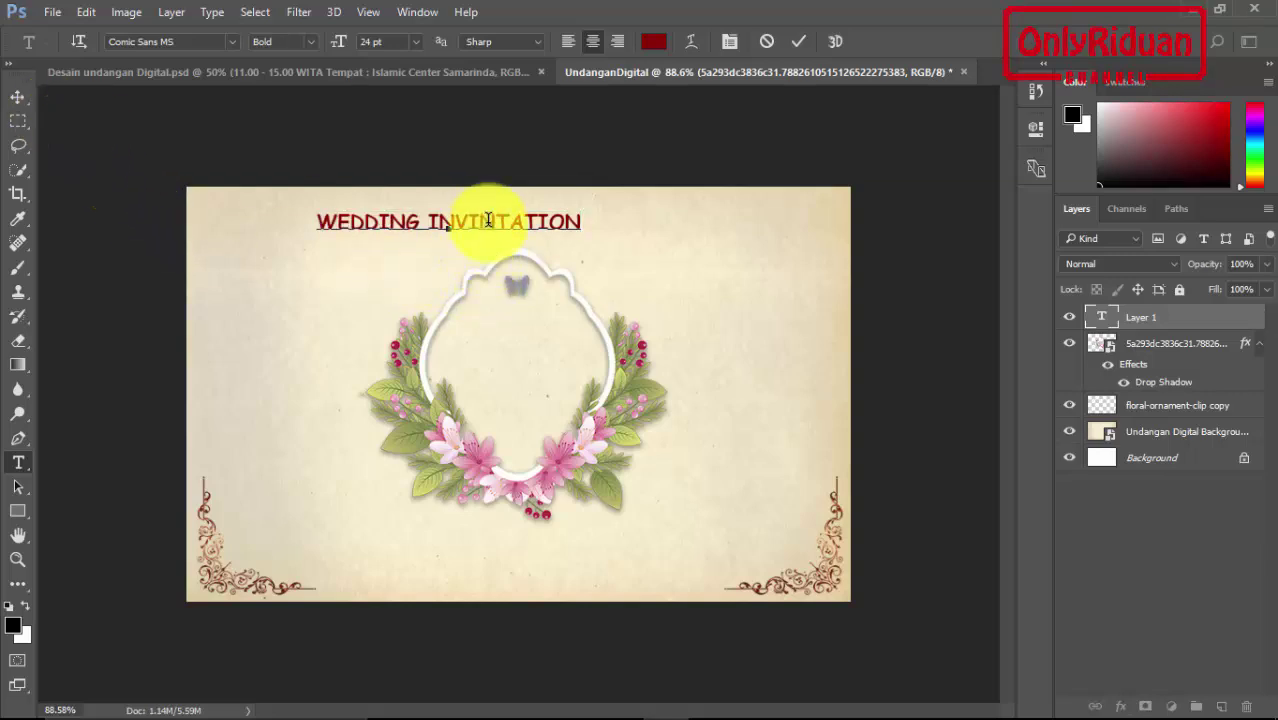
{"action": "left_click_drag", "start_coordinate": [490, 250], "coordinate": [558, 256]}
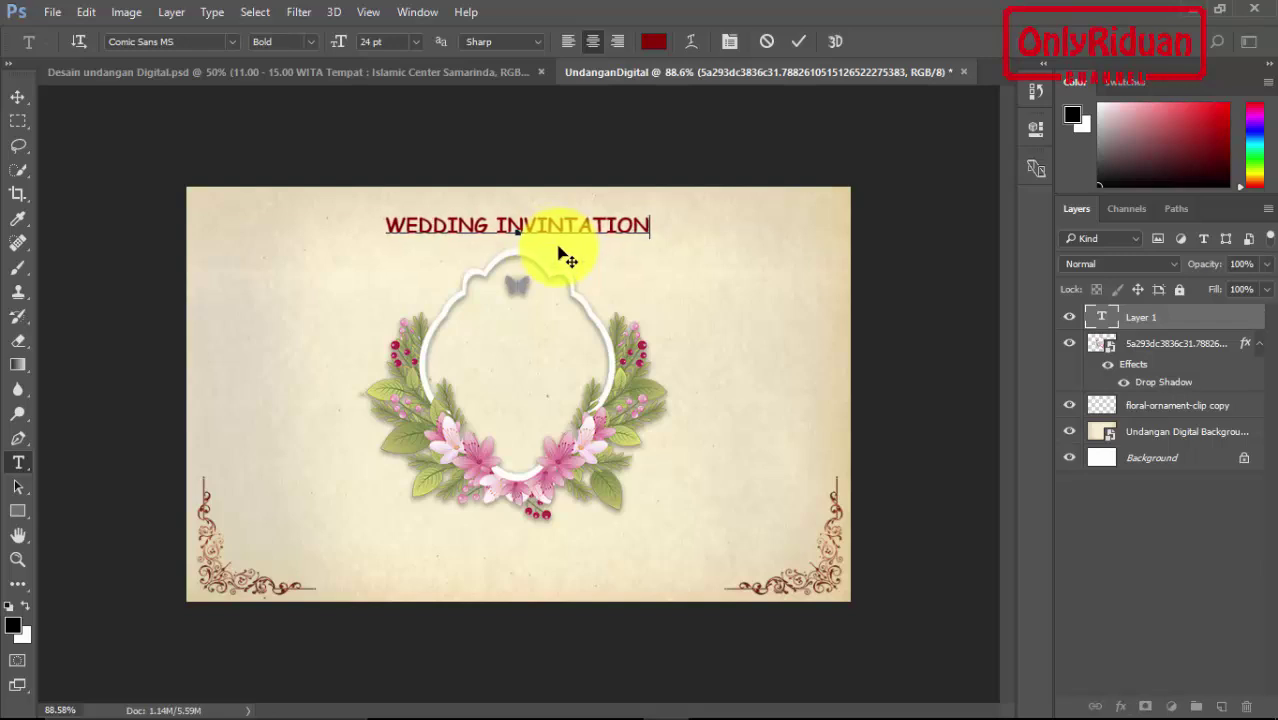
{"action": "left_click_drag", "start_coordinate": [556, 247], "coordinate": [555, 248]}
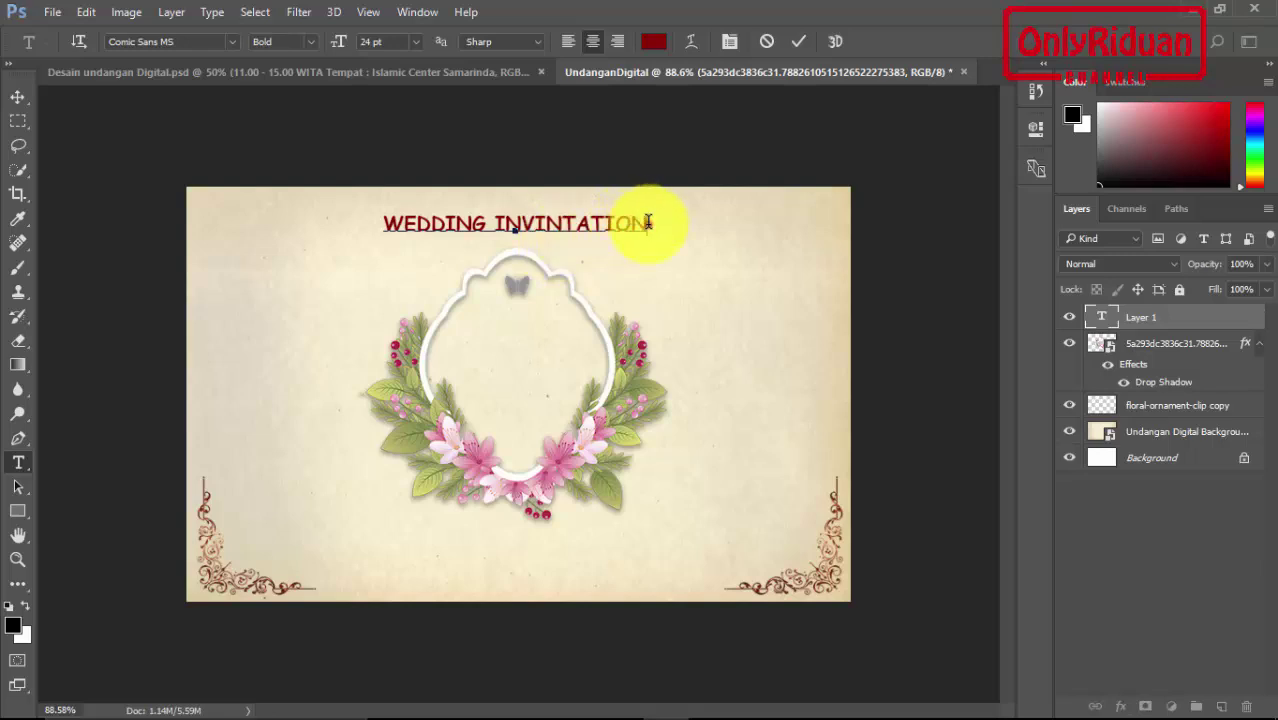
Step: Set the title to 18 pt, commit it, and switch to the Desain undangan Digital document
{"action": "left_click_drag", "start_coordinate": [648, 222], "coordinate": [380, 212]}
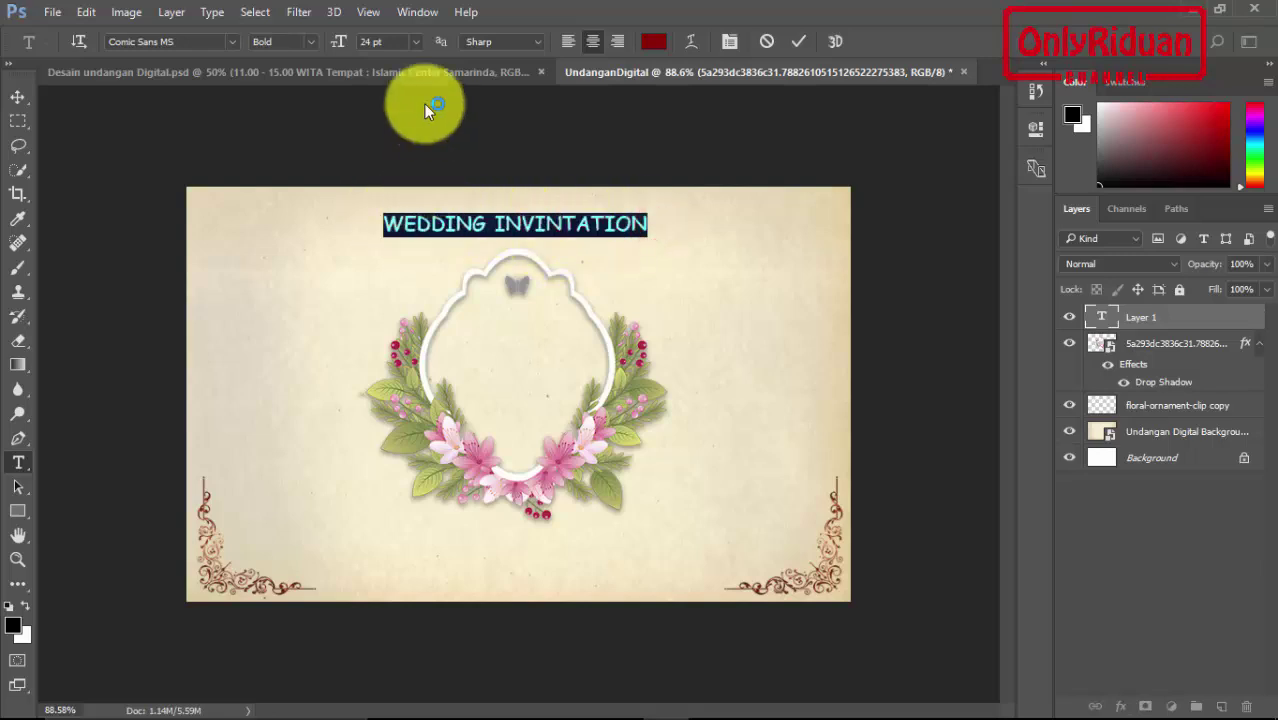
{"action": "left_click", "coordinate": [413, 44]}
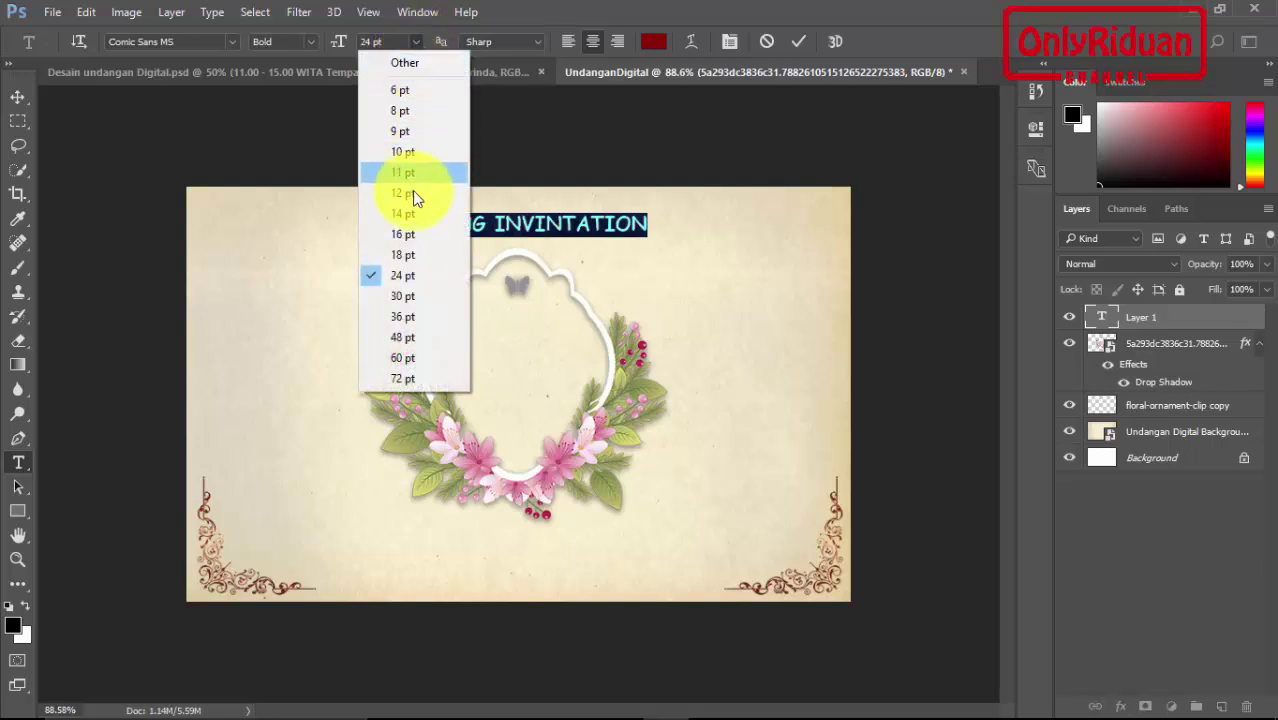
{"action": "left_click", "coordinate": [399, 256]}
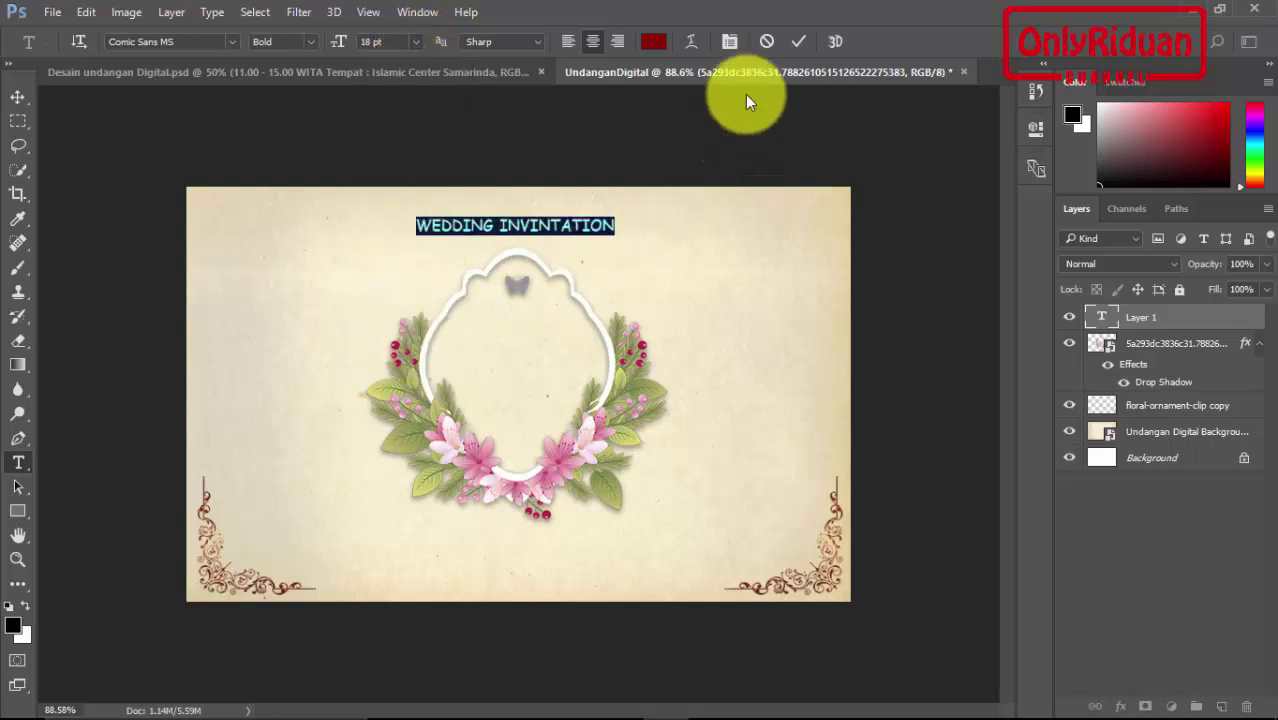
{"action": "left_click", "coordinate": [791, 44]}
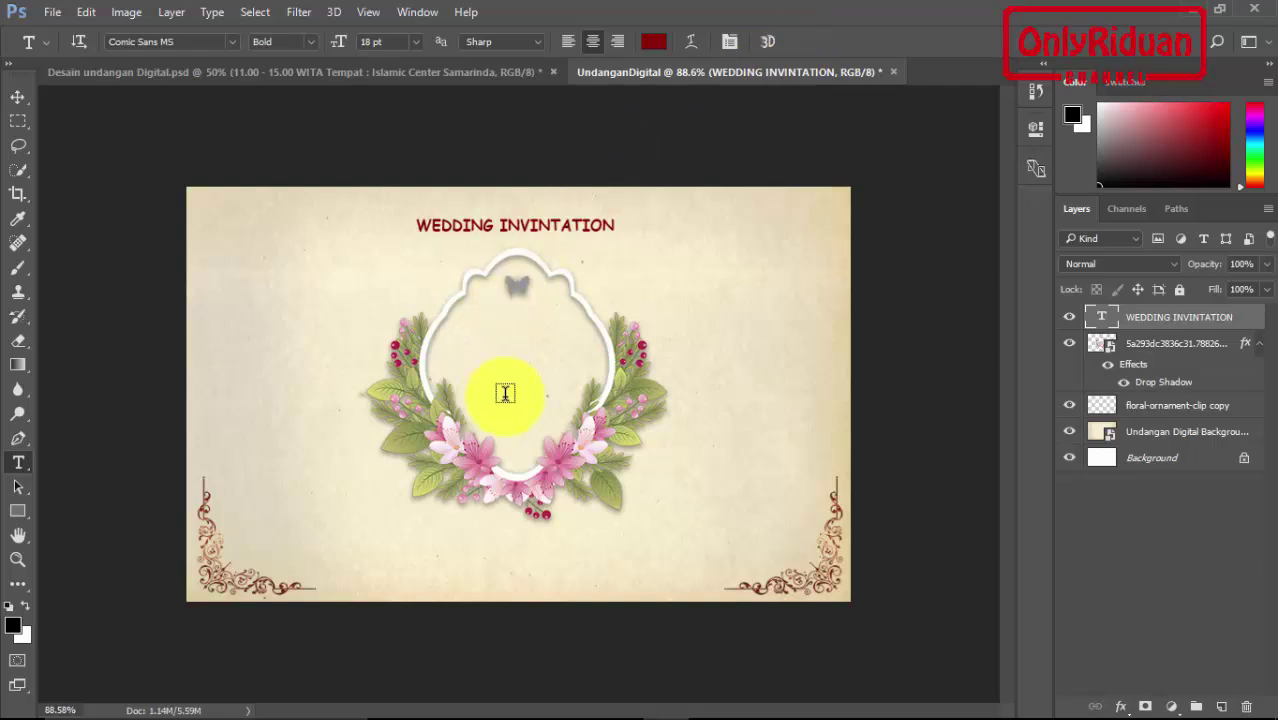
{"action": "left_click", "coordinate": [382, 76]}
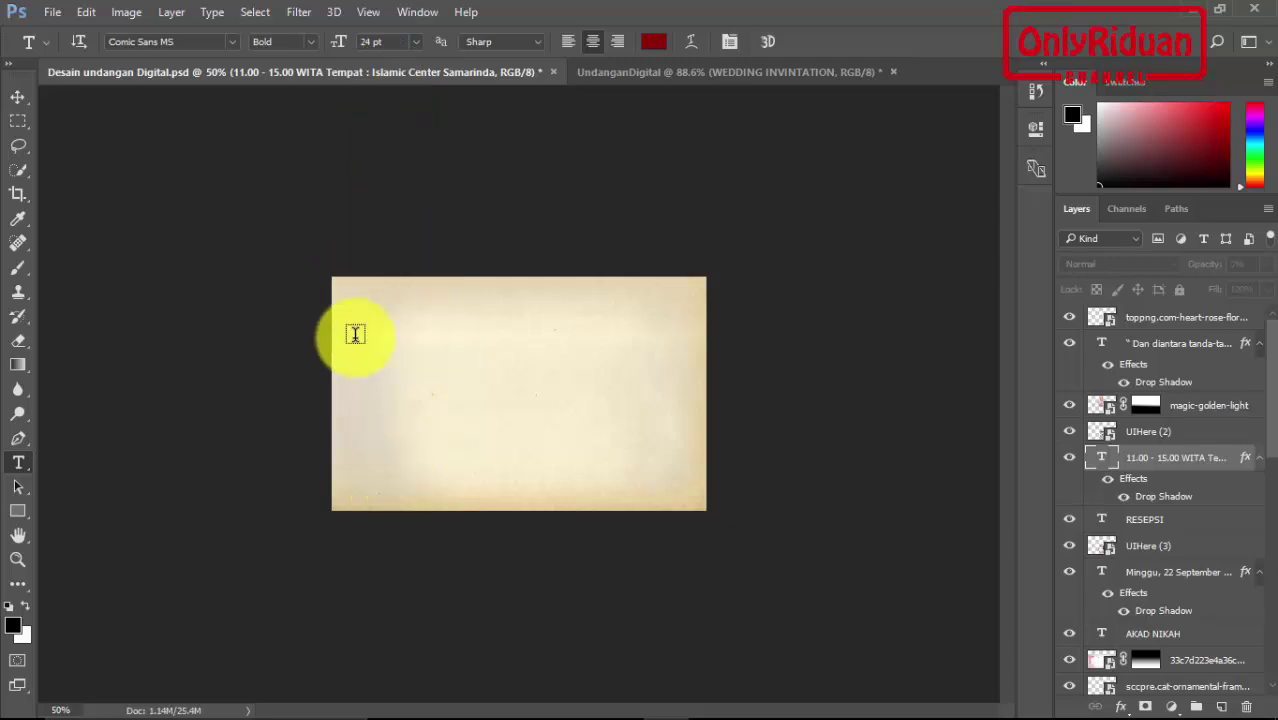
Step: Preview the timeline at about seven seconds, then return to UndanganDigital with the timeline hidden
{"action": "left_click", "coordinate": [414, 12]}
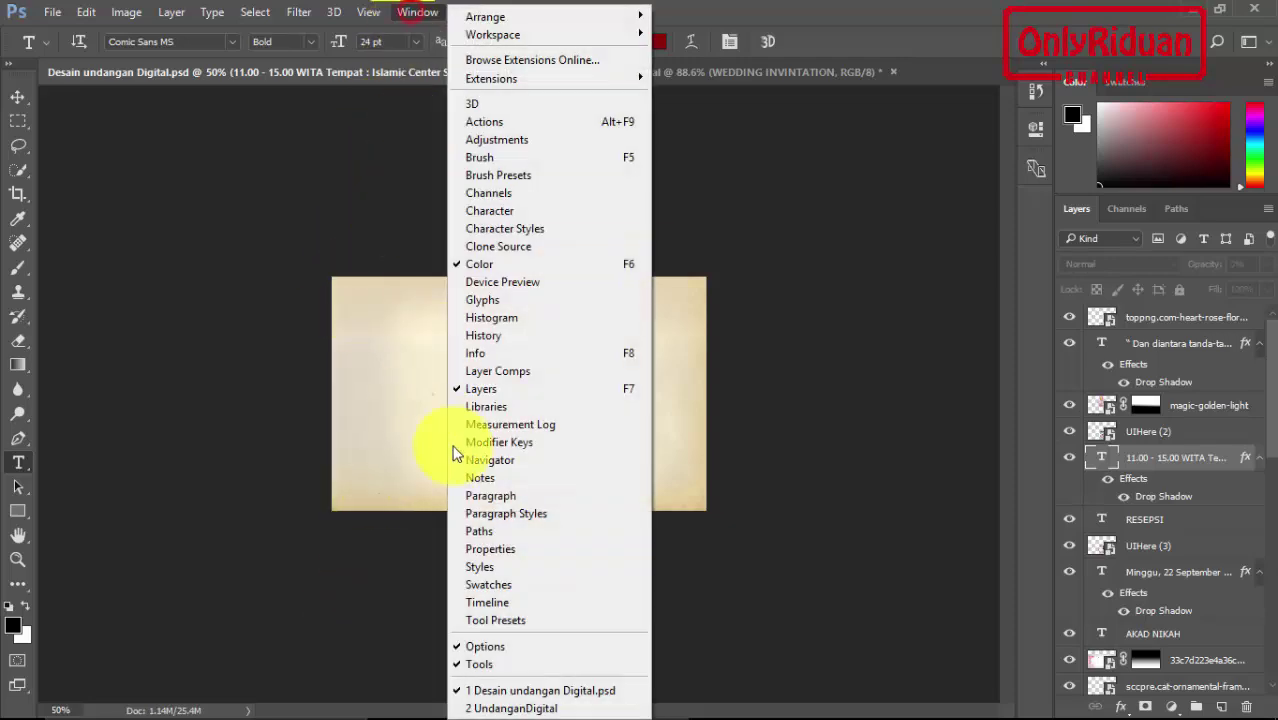
{"action": "left_click", "coordinate": [493, 605]}
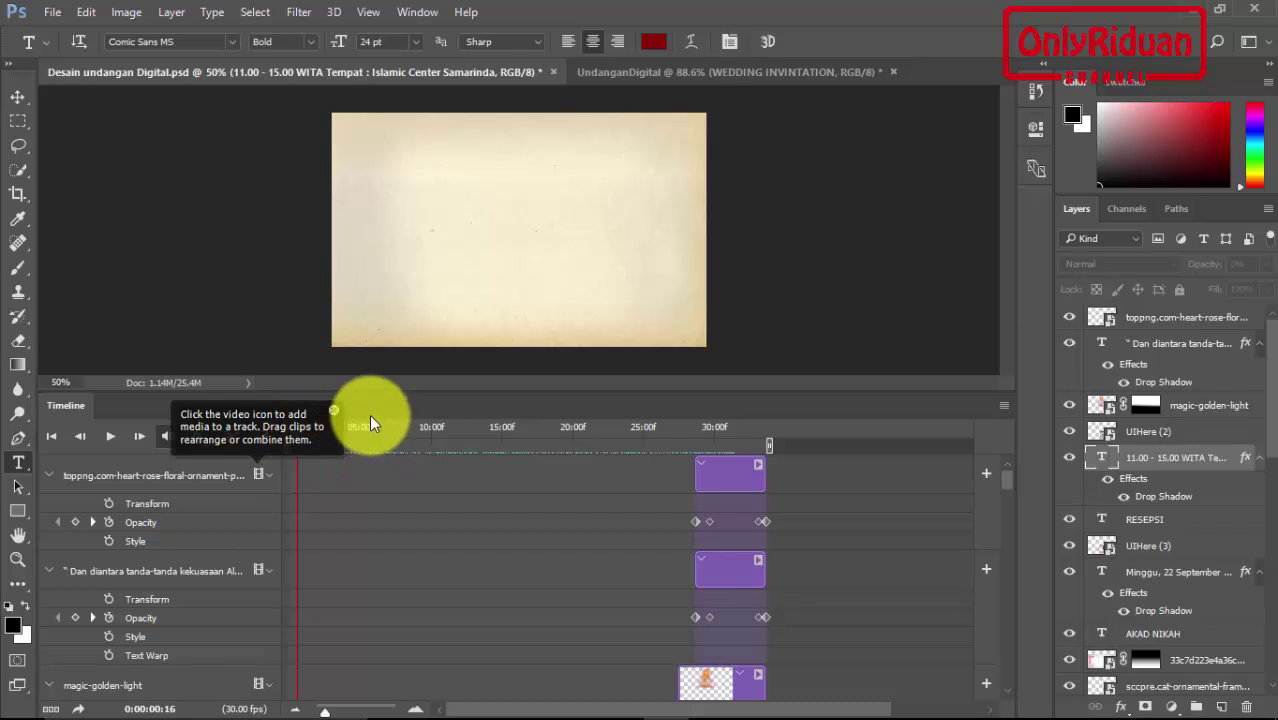
{"action": "left_click", "coordinate": [333, 415]}
{"action": "left_click_drag", "start_coordinate": [296, 430], "coordinate": [391, 432]}
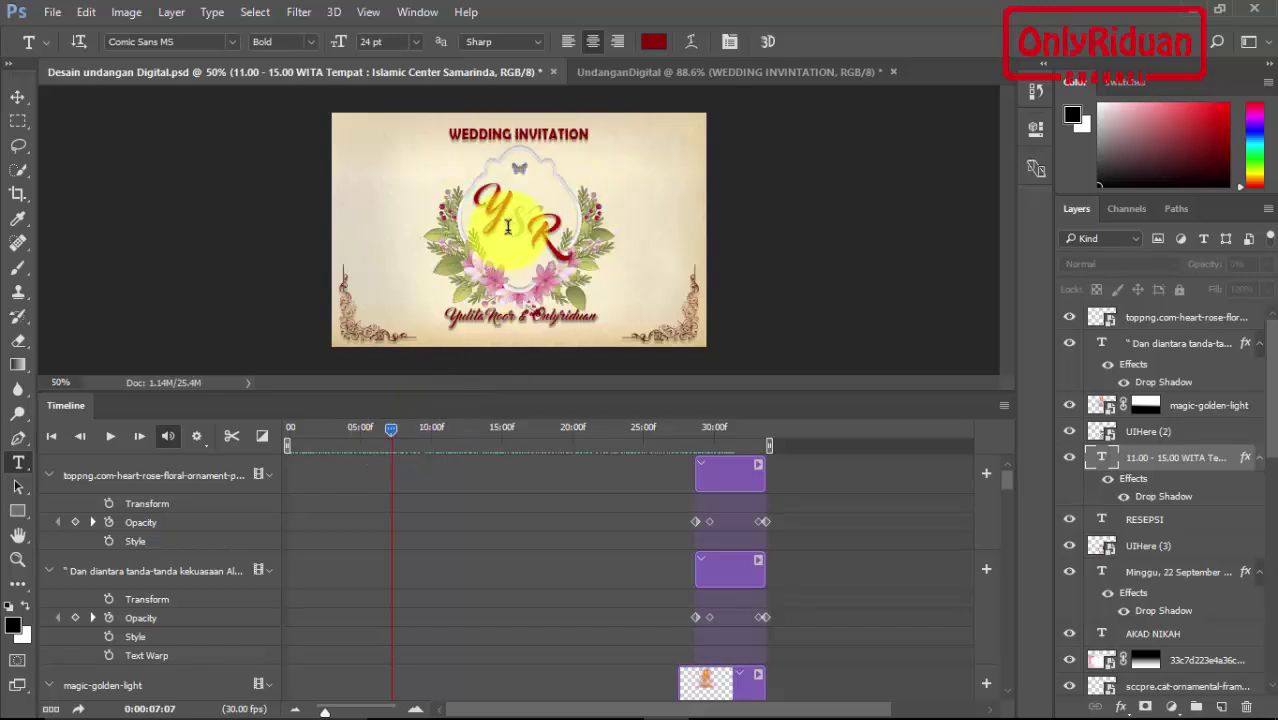
{"action": "left_click", "coordinate": [680, 71]}
{"action": "left_click", "coordinate": [417, 12]}
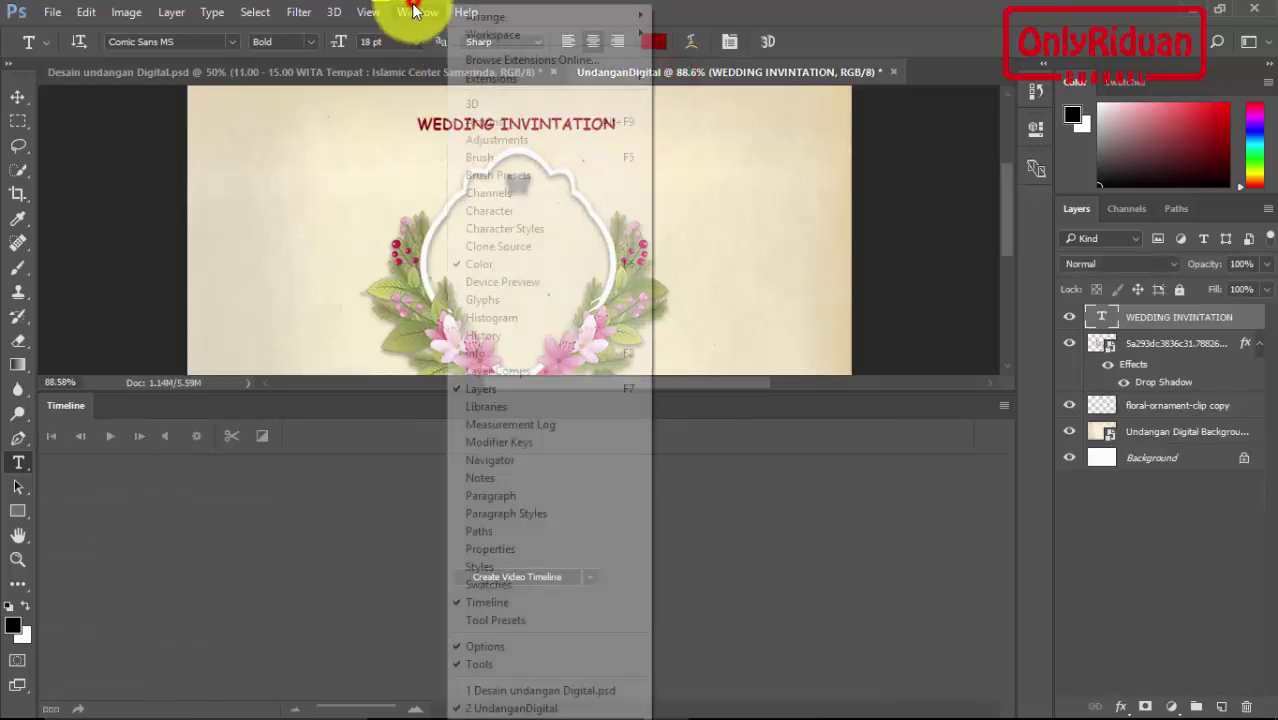
{"action": "left_click", "coordinate": [495, 602]}
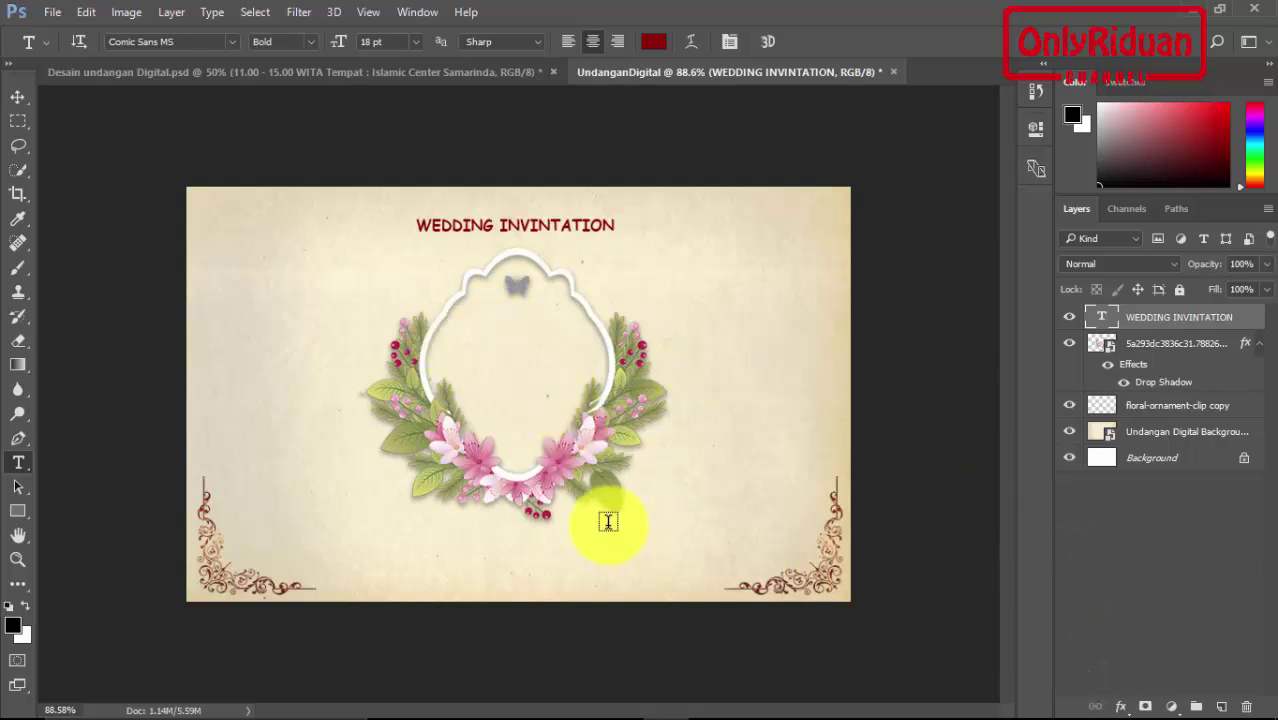
Step: Type a letter Y left of the wreath and set it in the Master Of Break font
{"action": "left_click", "coordinate": [18, 462]}
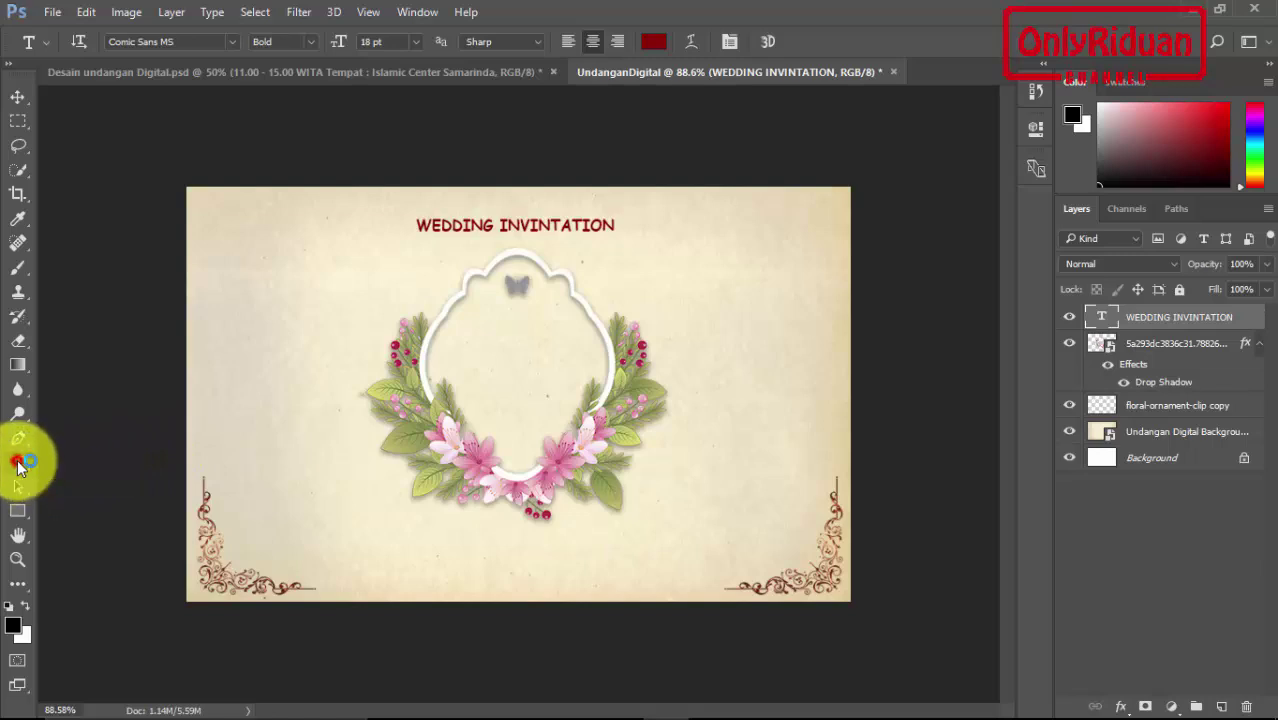
{"action": "left_click", "coordinate": [323, 322]}
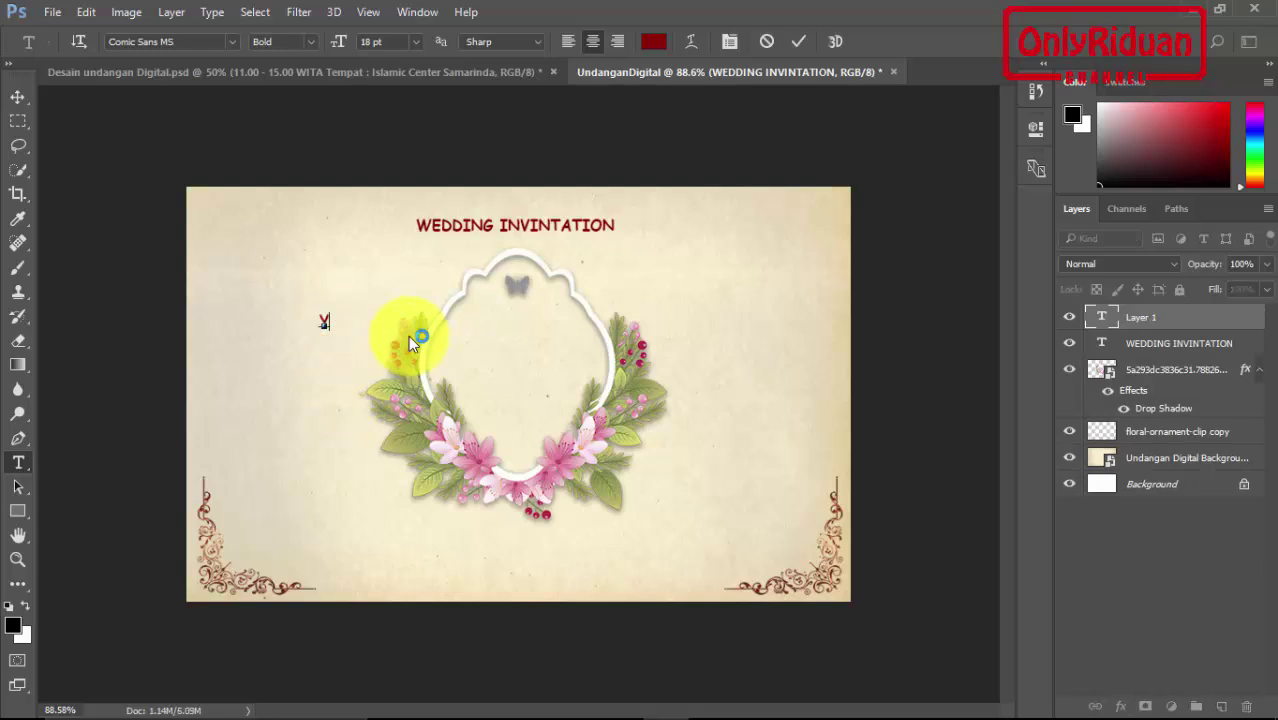
{"action": "key", "text": "ctrl+a"}
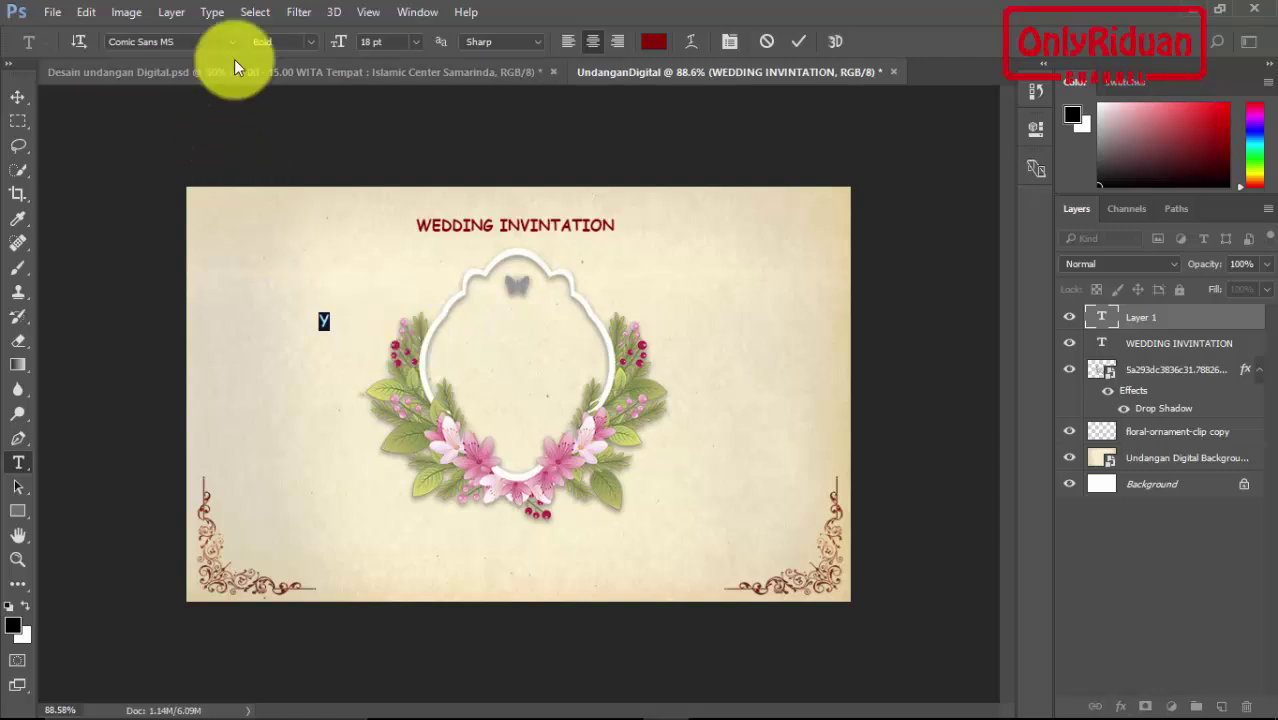
{"action": "left_click", "coordinate": [232, 43]}
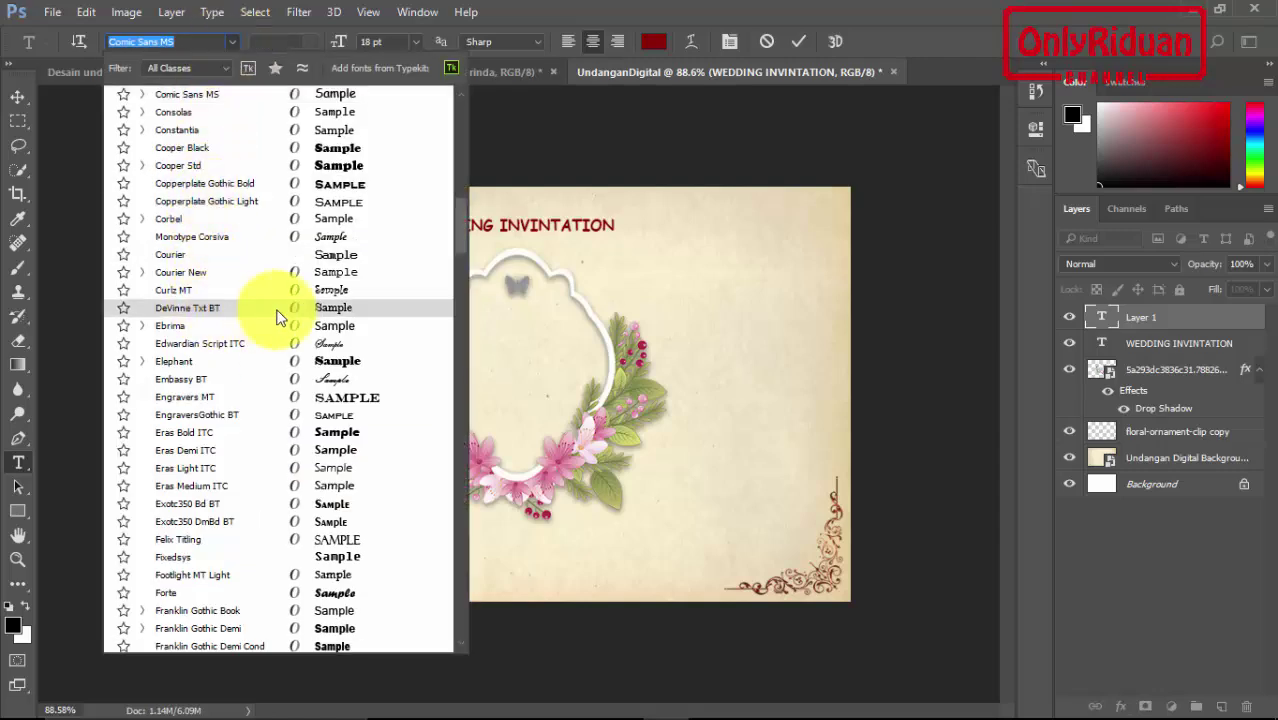
{"action": "scroll", "coordinate": [333, 352], "scroll_direction": "up", "scroll_amount": 1}
{"action": "scroll", "coordinate": [333, 352], "scroll_direction": "up", "scroll_amount": 1}
{"action": "scroll", "coordinate": [335, 356], "scroll_direction": "up", "scroll_amount": 4}
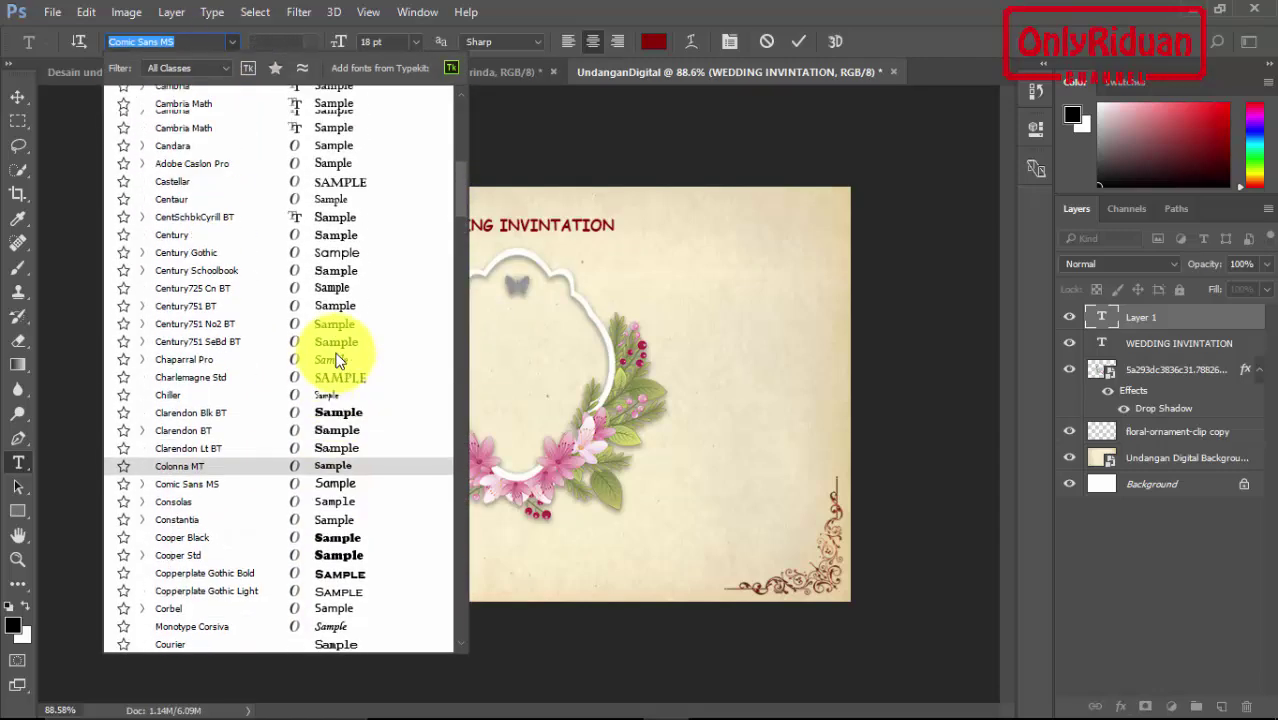
{"action": "scroll", "coordinate": [336, 360], "scroll_direction": "up", "scroll_amount": 4}
{"action": "scroll", "coordinate": [338, 360], "scroll_direction": "up", "scroll_amount": 2}
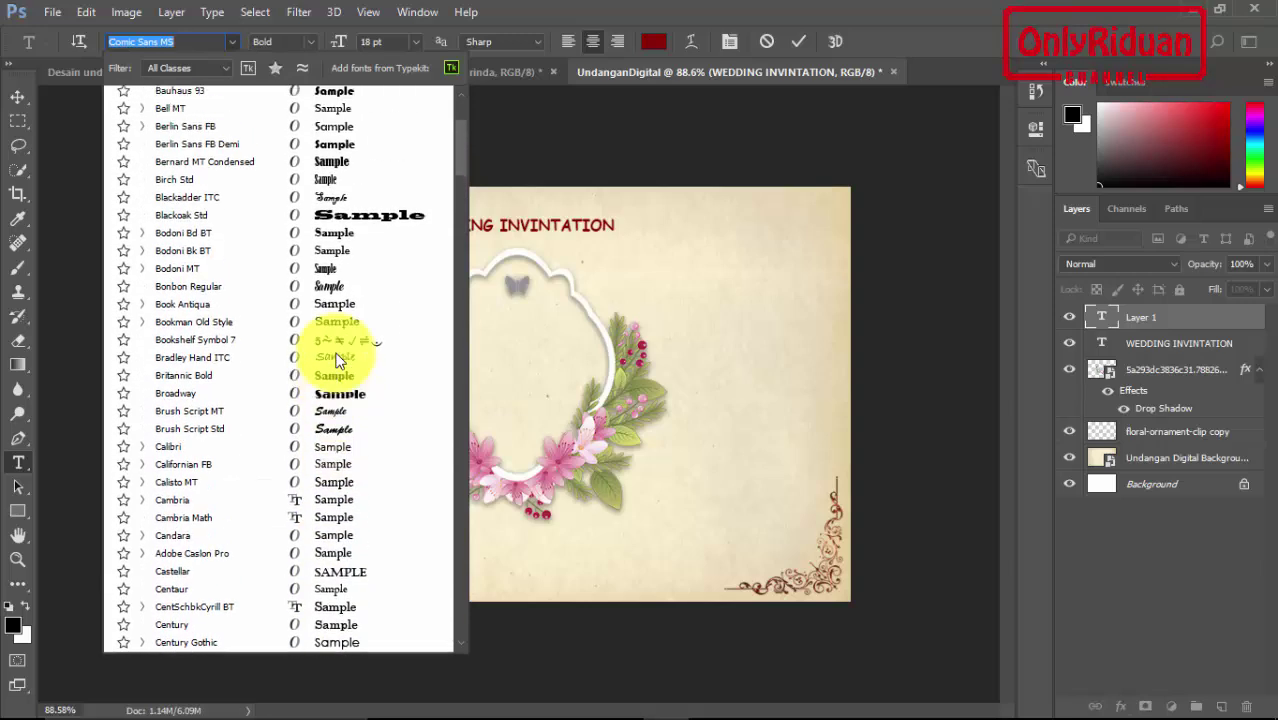
{"action": "scroll", "coordinate": [338, 360], "scroll_direction": "up", "scroll_amount": 2}
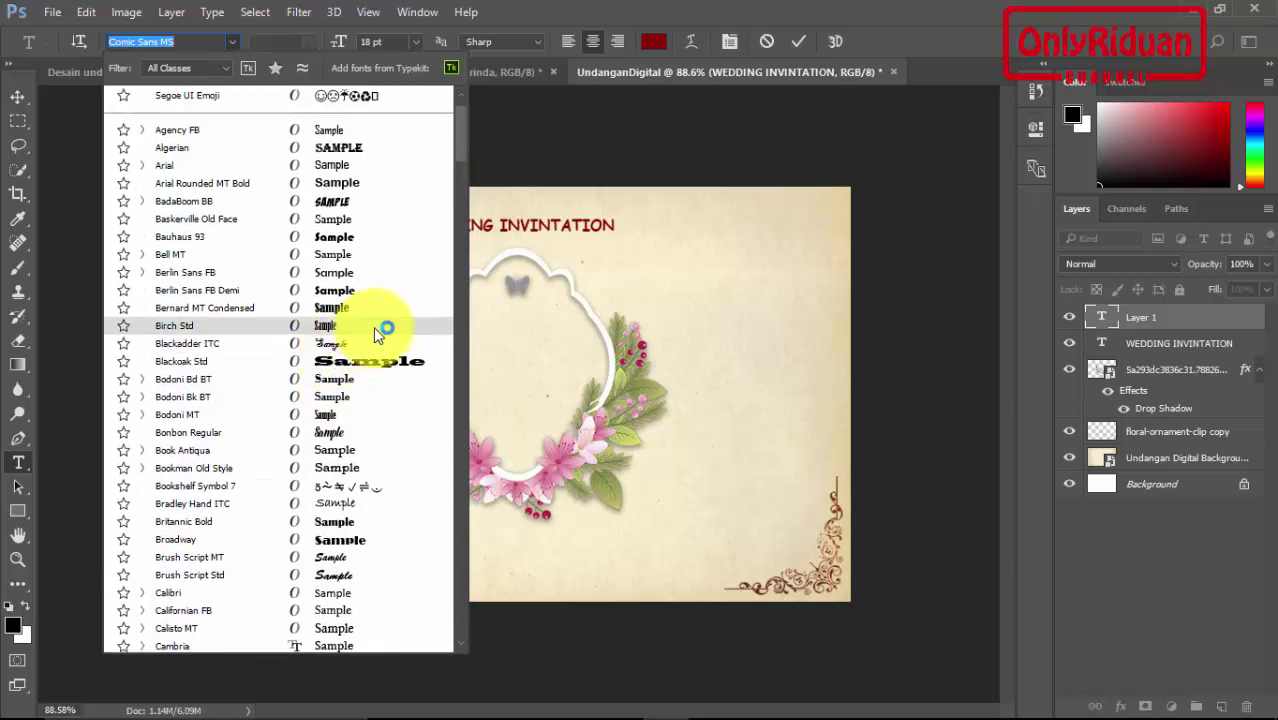
{"action": "scroll", "coordinate": [373, 326], "scroll_direction": "up", "scroll_amount": 1}
{"action": "scroll", "coordinate": [373, 324], "scroll_direction": "up", "scroll_amount": 1}
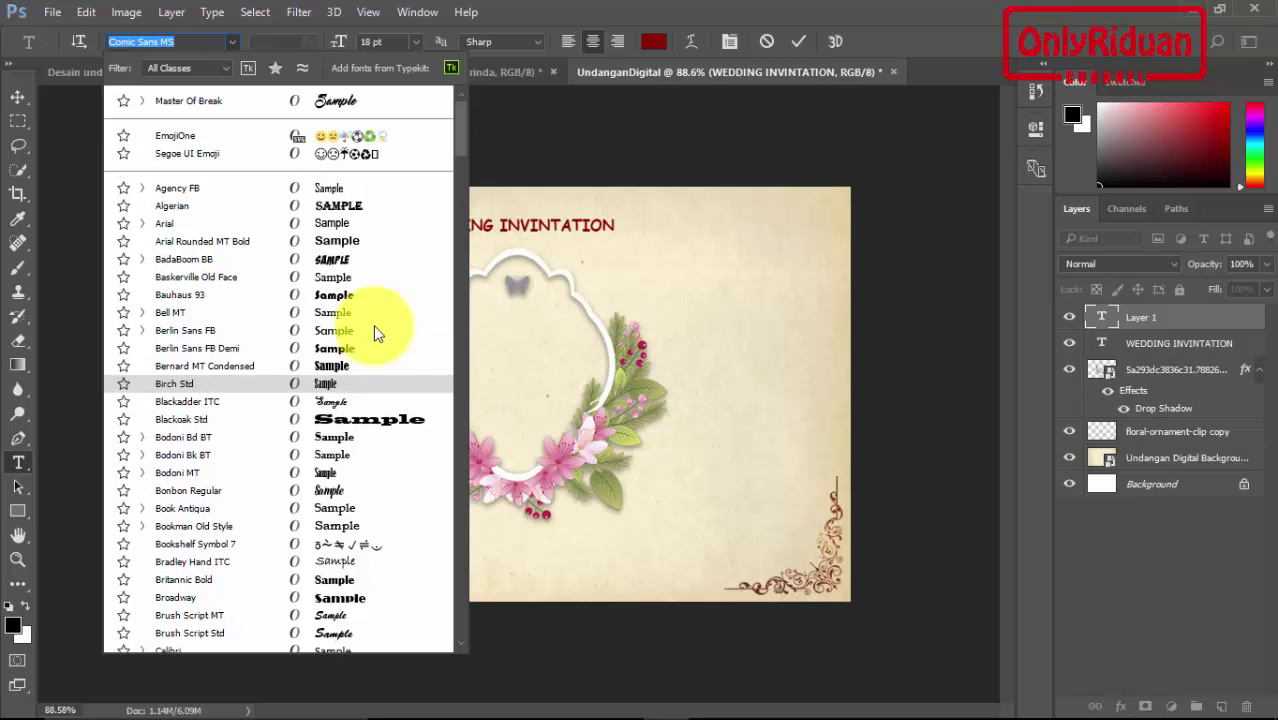
{"action": "left_click", "coordinate": [338, 97]}
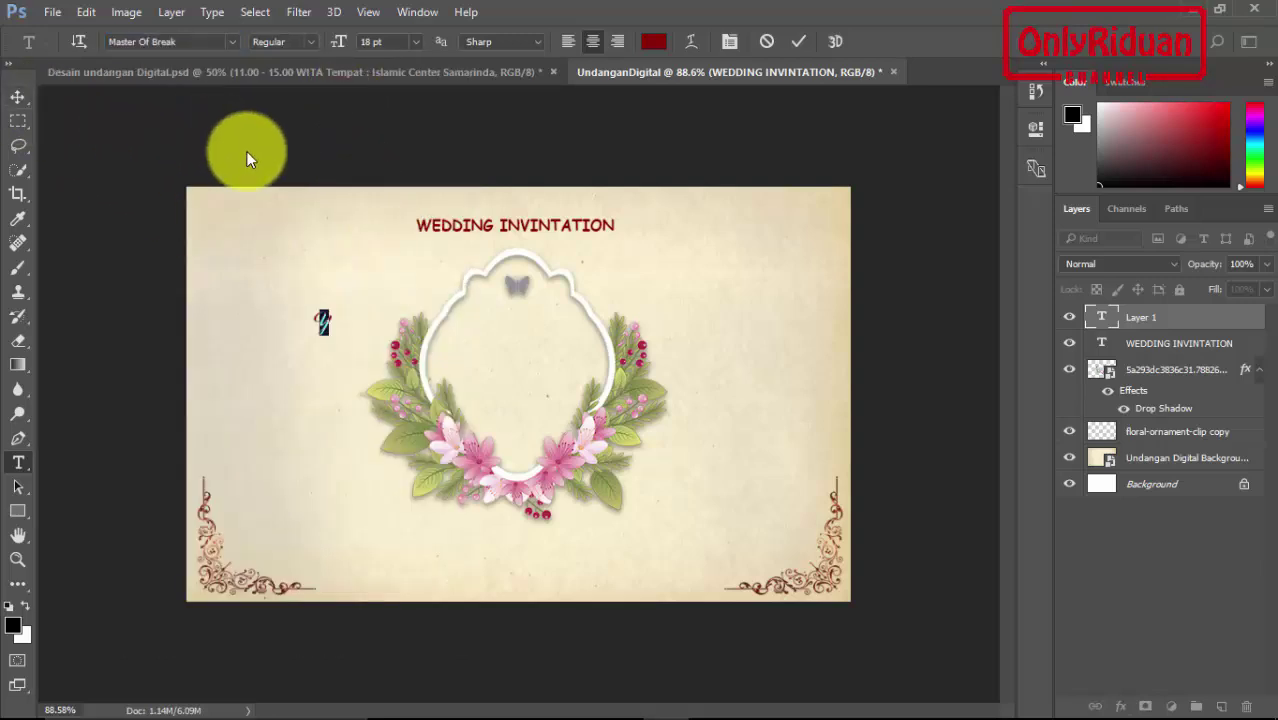
Step: Size the Y to 36 pt, commit it, and move it into the wreath's left side
{"action": "left_click", "coordinate": [418, 41]}
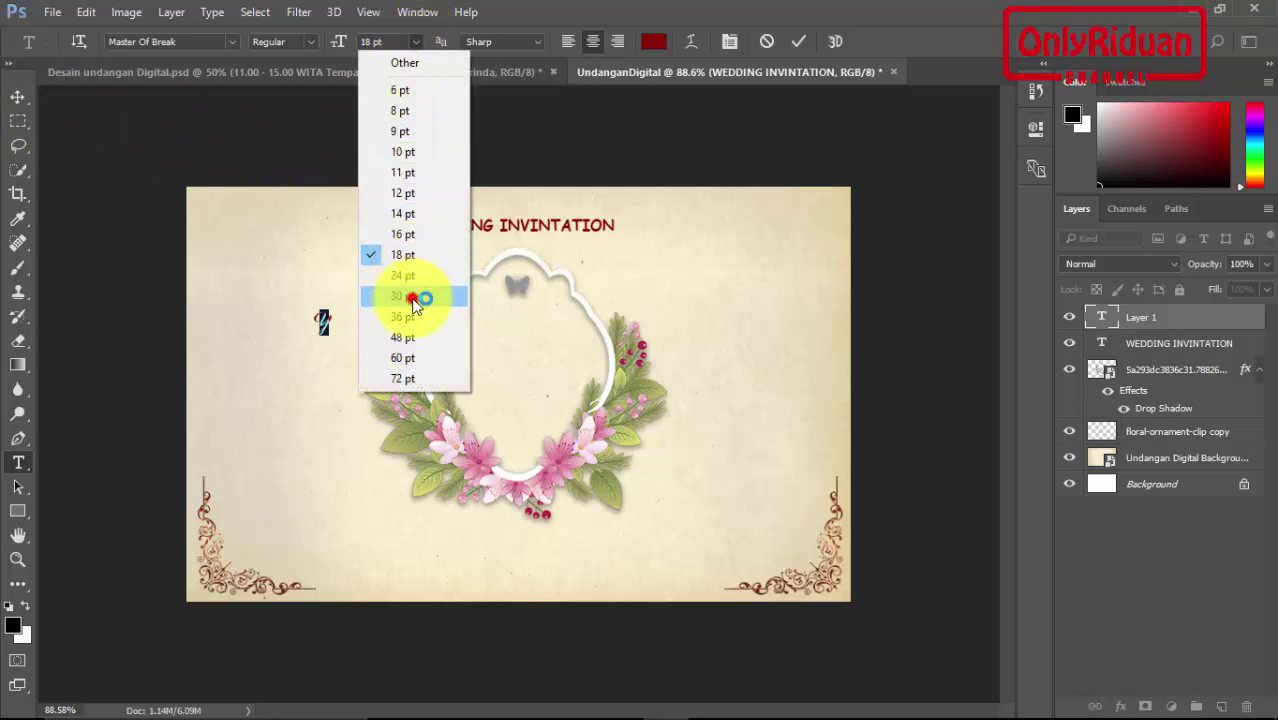
{"action": "left_click", "coordinate": [403, 296]}
{"action": "left_click", "coordinate": [414, 42]}
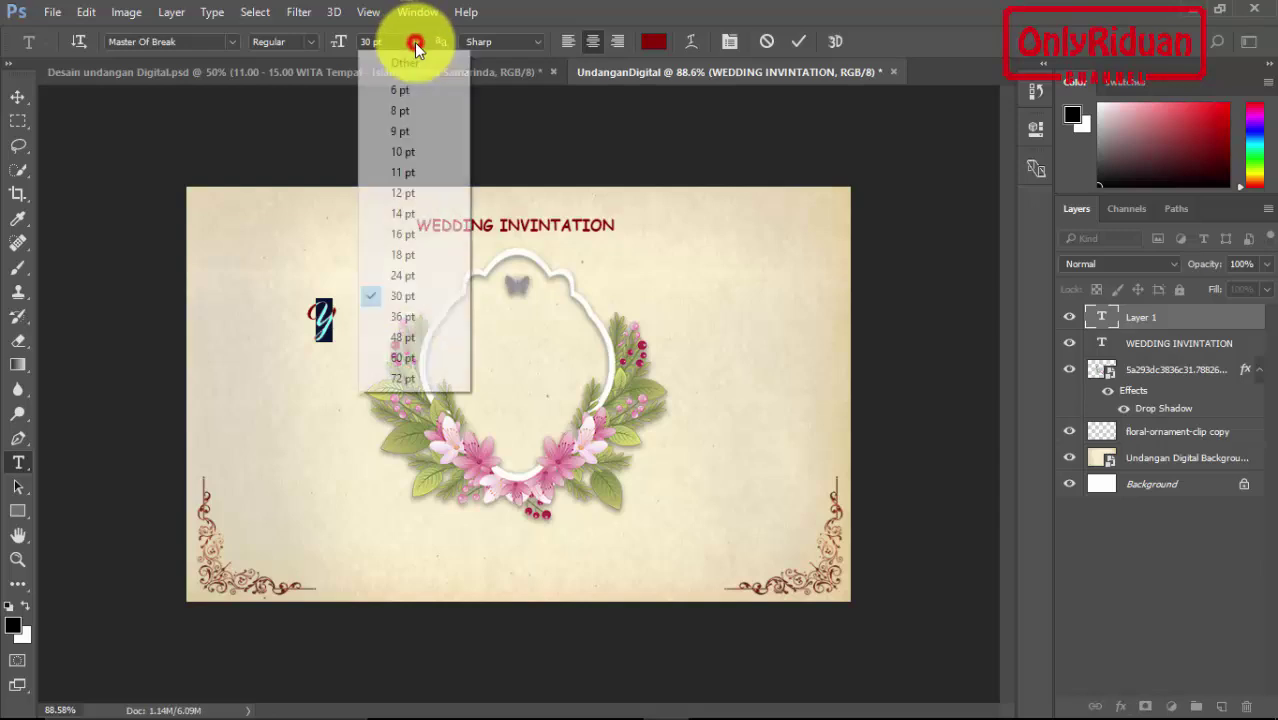
{"action": "left_click", "coordinate": [417, 317]}
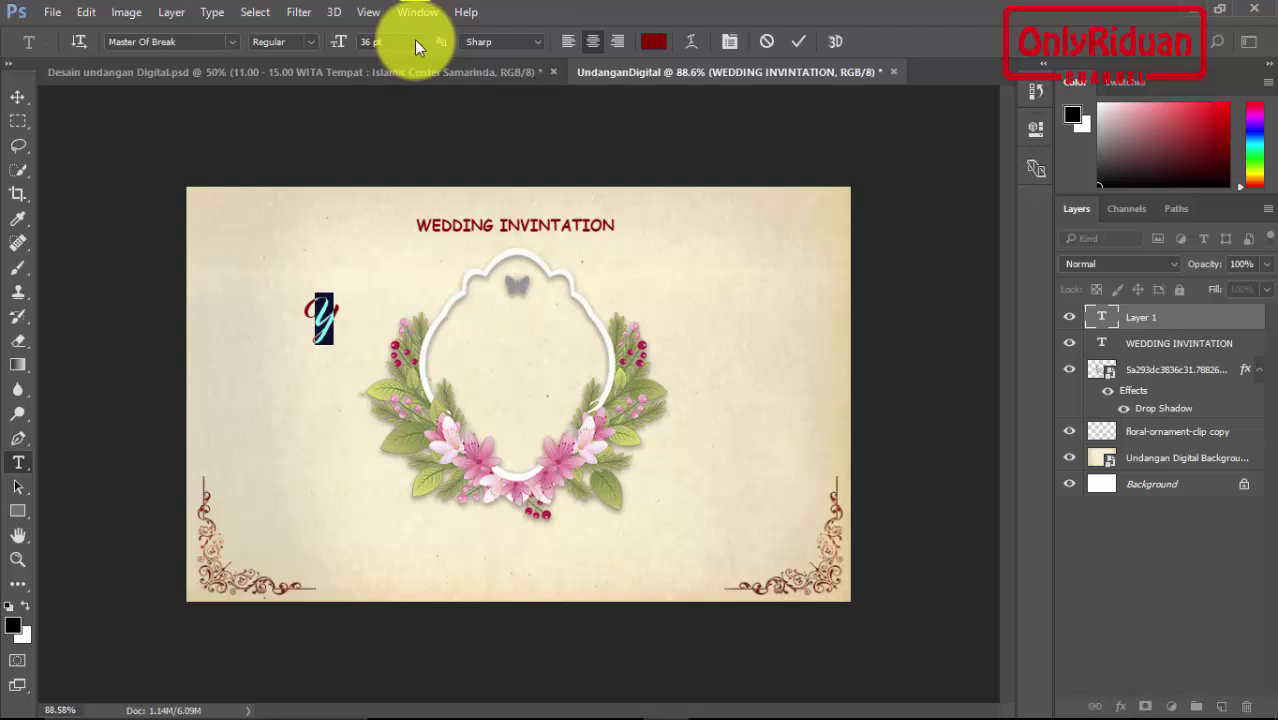
{"action": "left_click", "coordinate": [805, 42]}
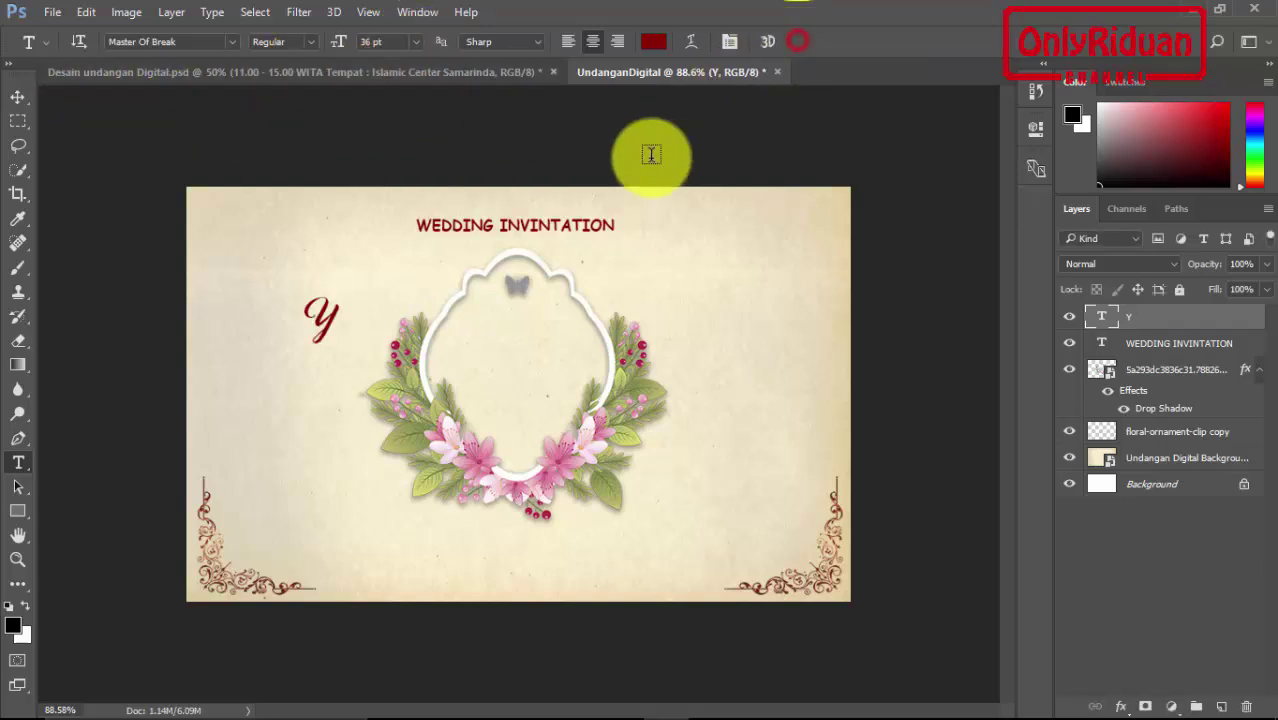
{"action": "left_click", "coordinate": [22, 100]}
{"action": "left_click_drag", "start_coordinate": [328, 314], "coordinate": [470, 355]}
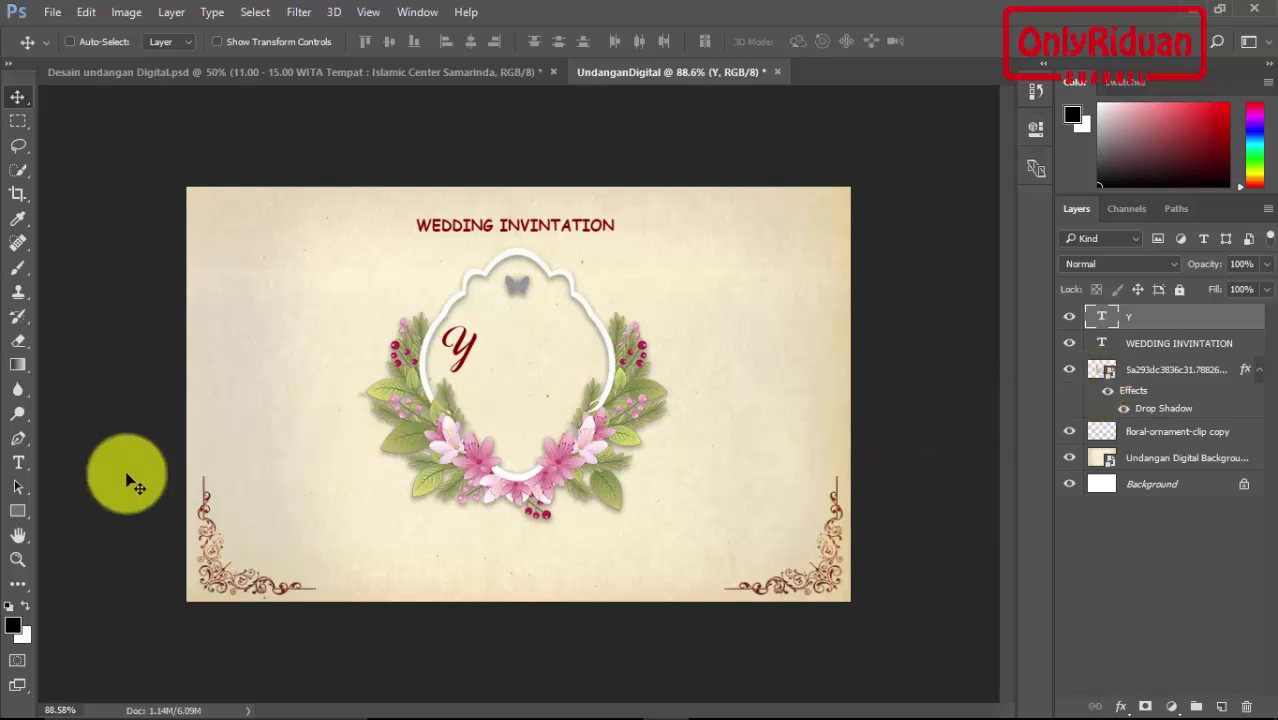
{"action": "left_click", "coordinate": [18, 463]}
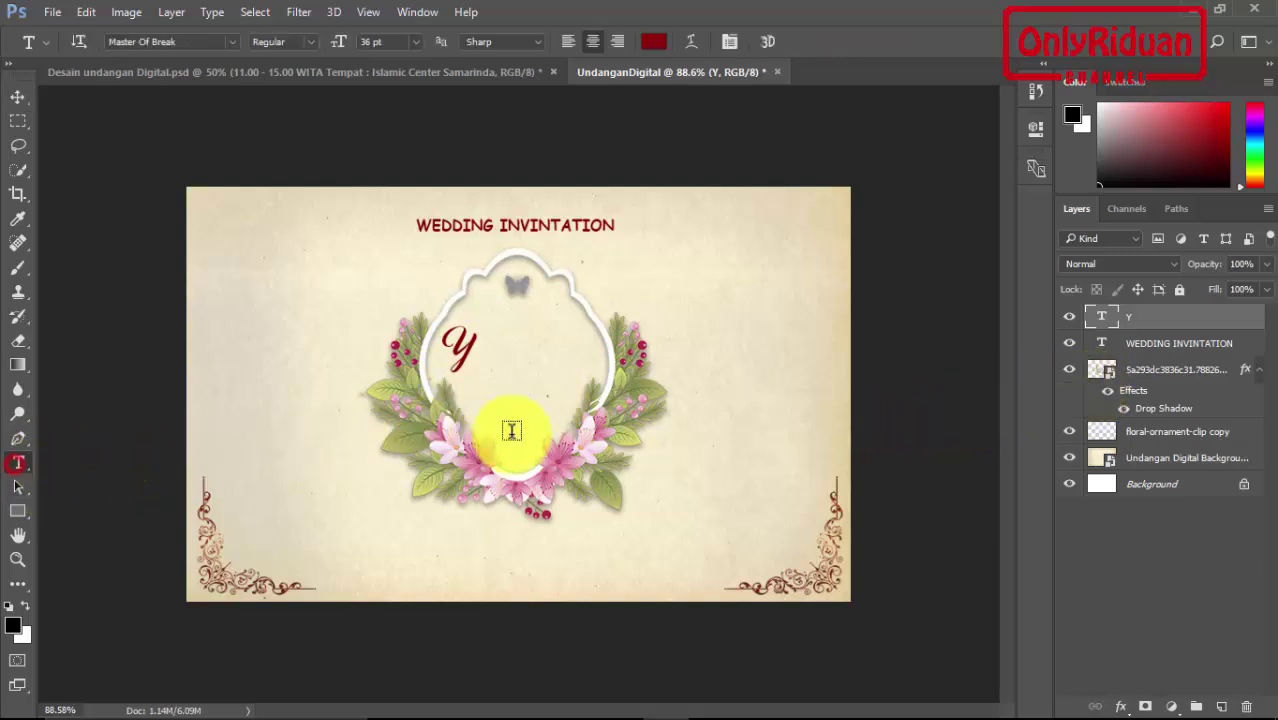
Step: Add an '&' in the wreath centre and an 'R' lower right, then select all three letter layers
{"action": "left_click", "coordinate": [511, 373]}
{"action": "type", "text": "&"}
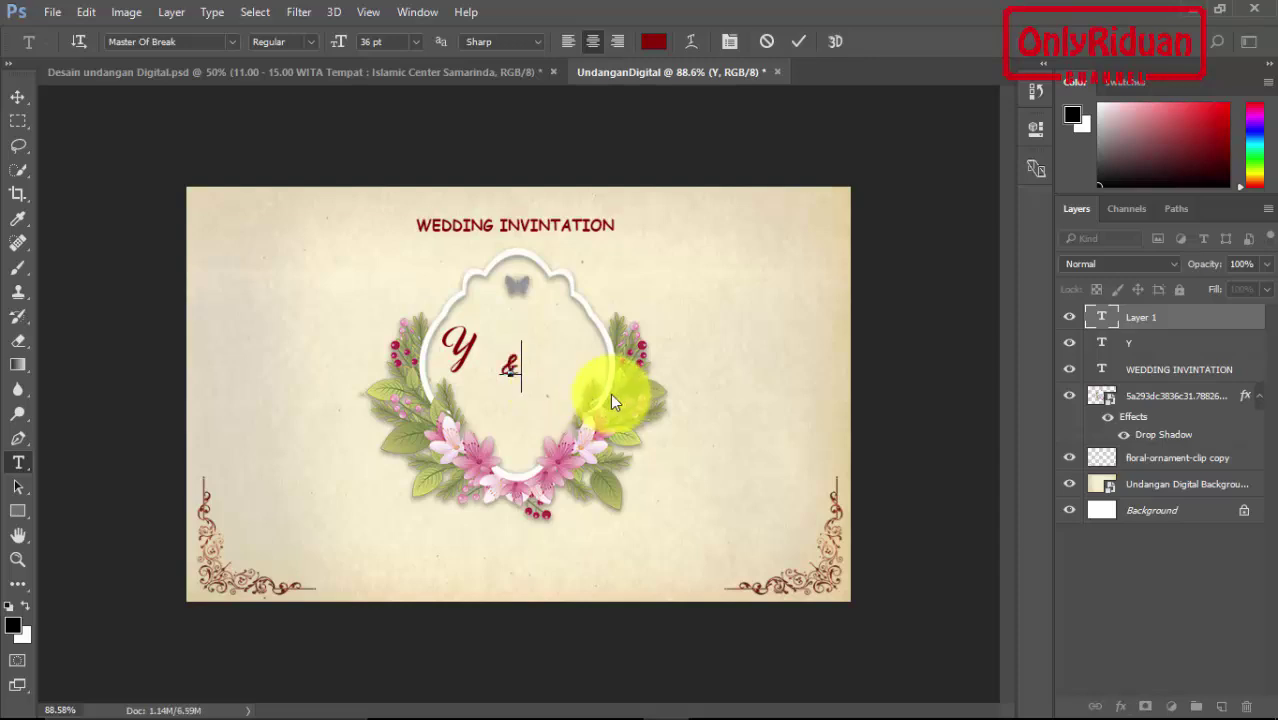
{"action": "left_click", "coordinate": [798, 41]}
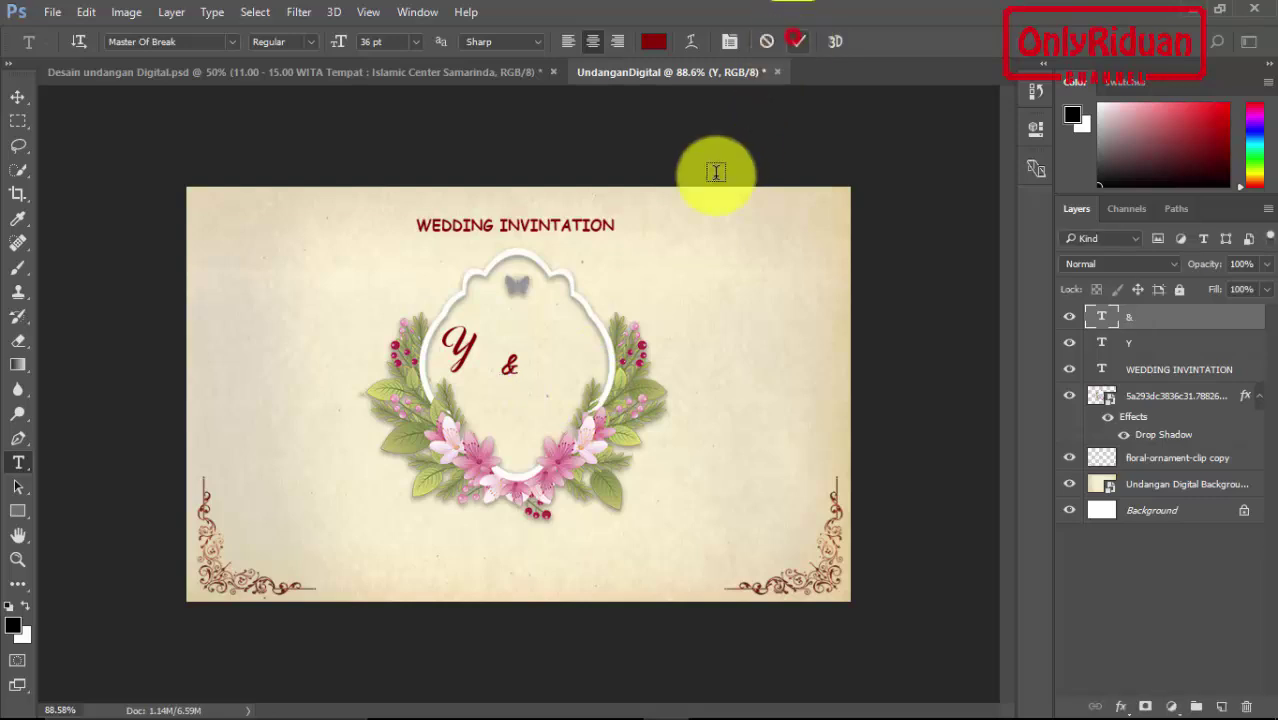
{"action": "left_click", "coordinate": [552, 405]}
{"action": "type", "text": "R"}
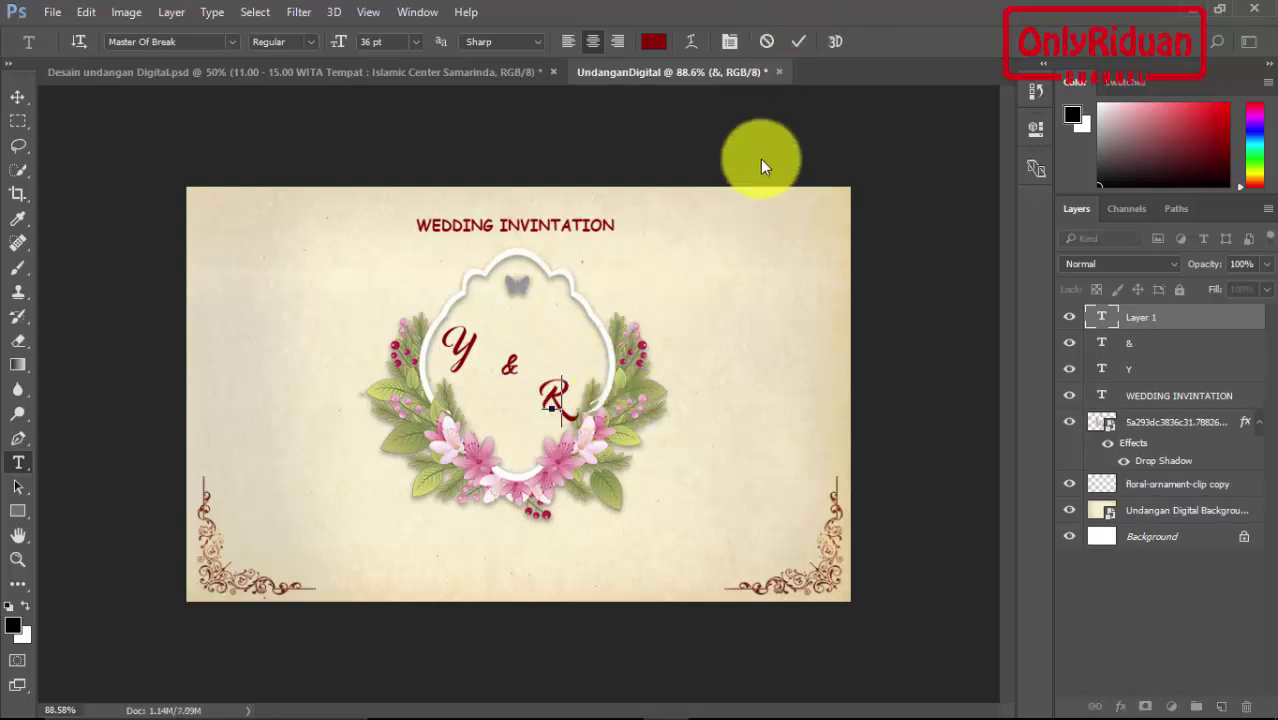
{"action": "left_click", "coordinate": [798, 41]}
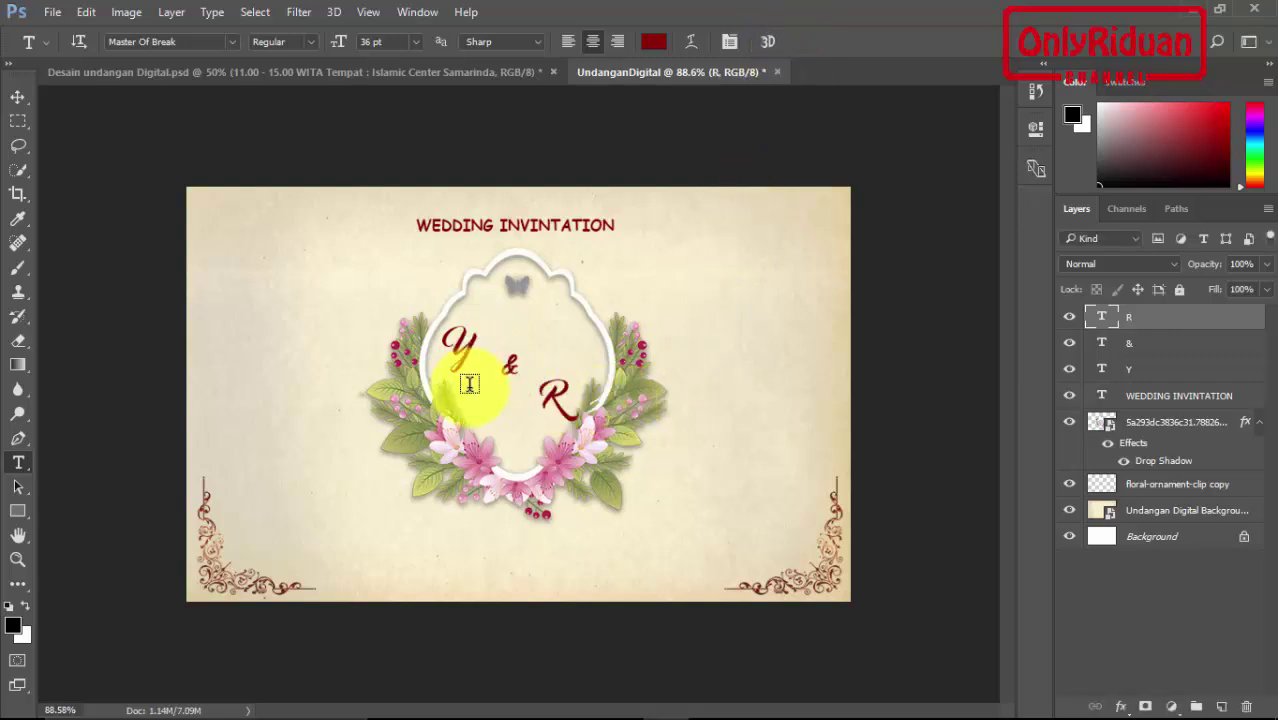
{"action": "left_click", "coordinate": [1145, 369], "text": "shift"}
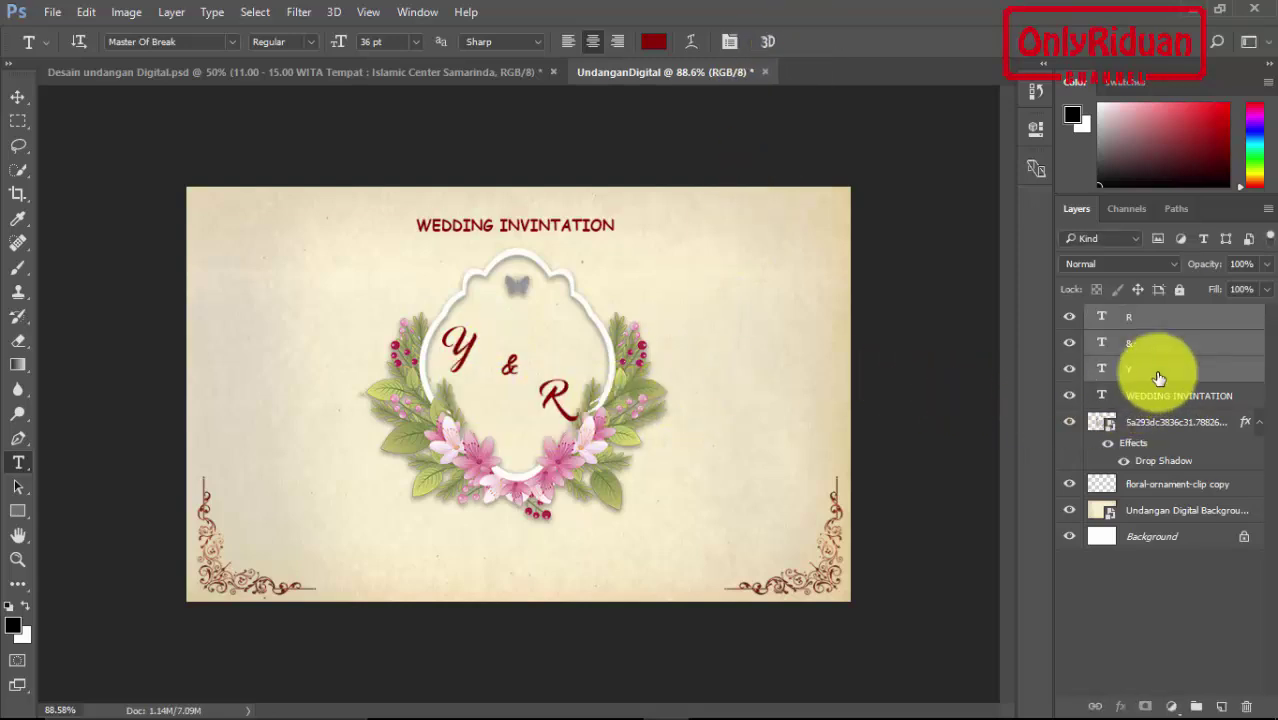
Step: Enlarge the Y & R monogram to better fill the wreath
{"action": "left_click", "coordinate": [16, 98]}
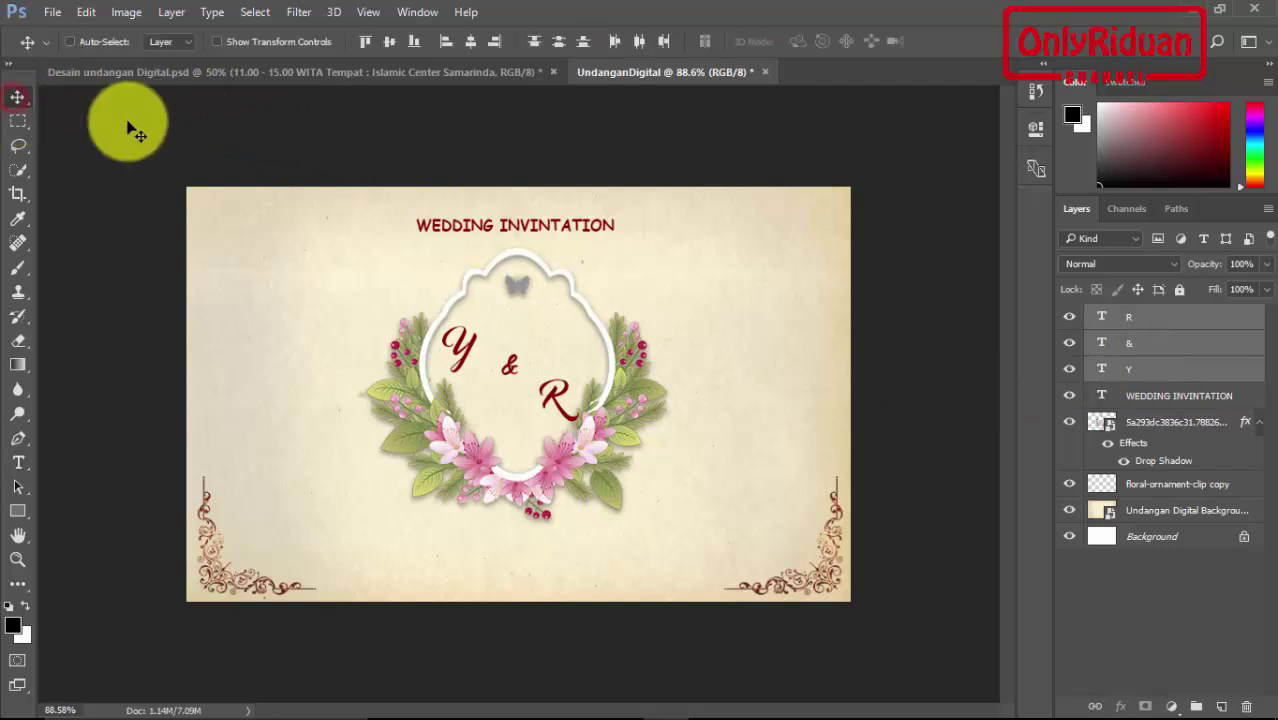
{"action": "left_click", "coordinate": [217, 41]}
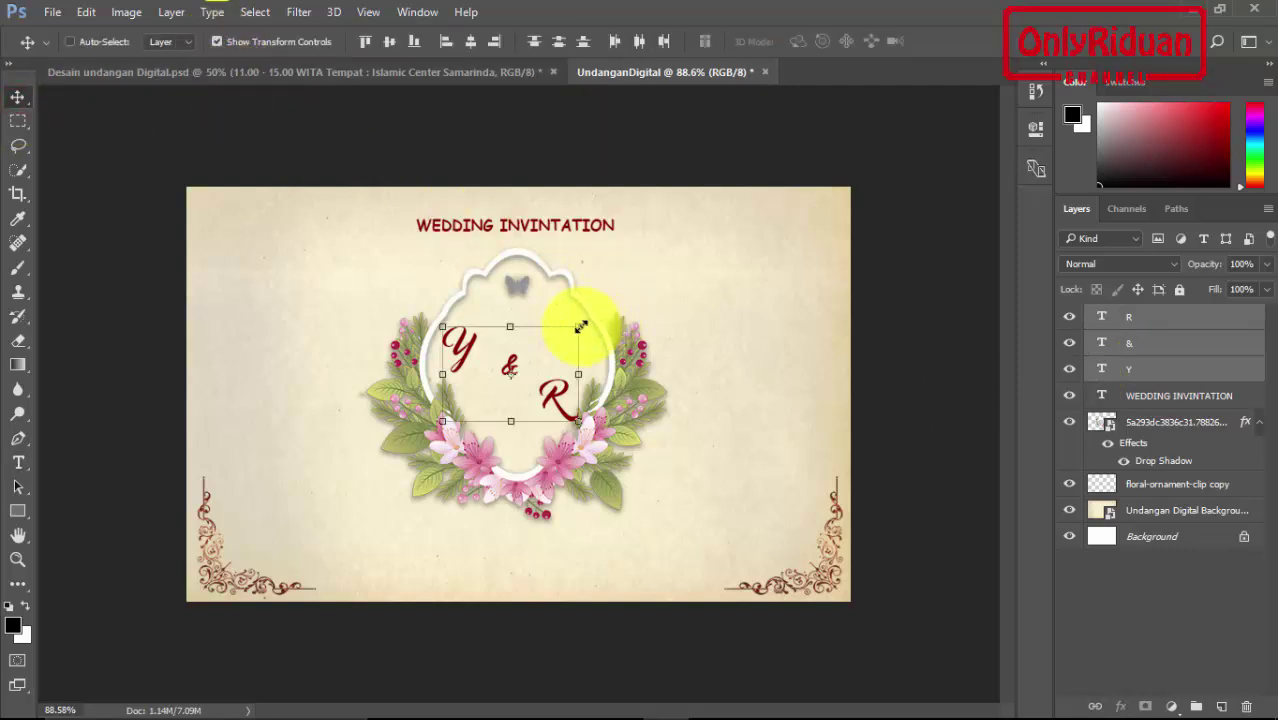
{"action": "left_click_drag", "start_coordinate": [580, 326], "coordinate": [616, 310]}
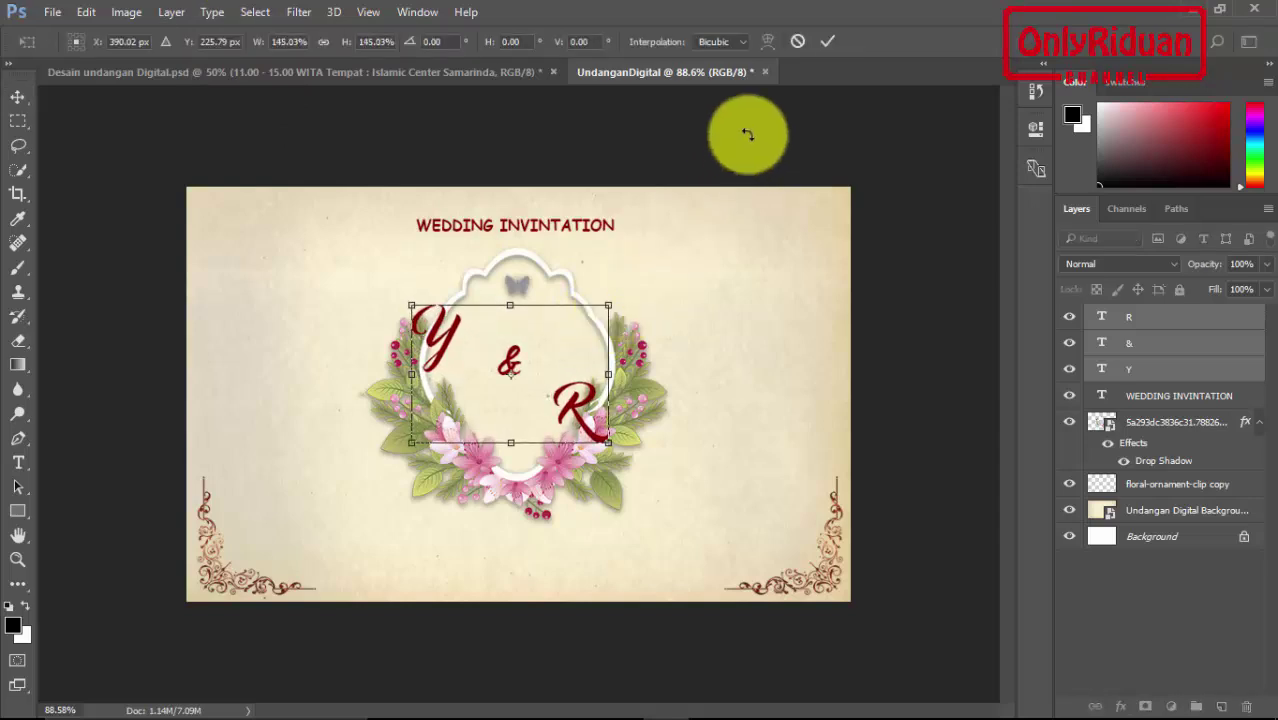
{"action": "left_click", "coordinate": [827, 42]}
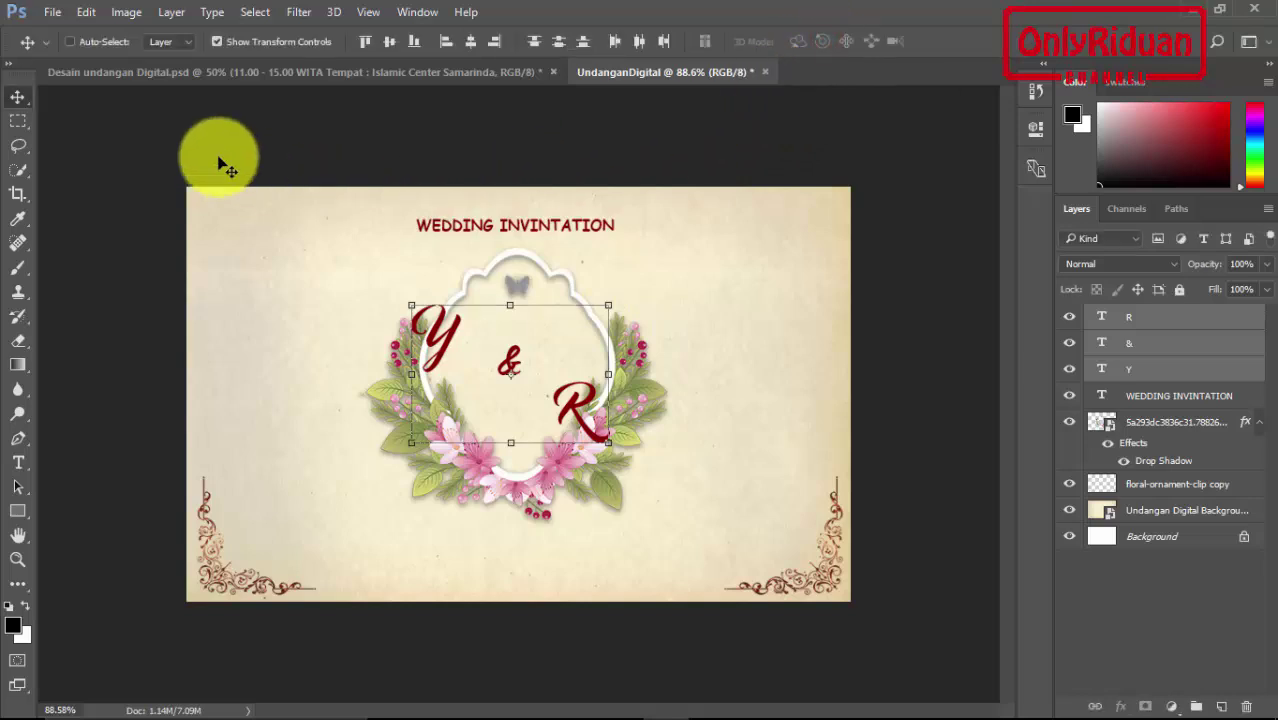
{"action": "left_click", "coordinate": [294, 277]}
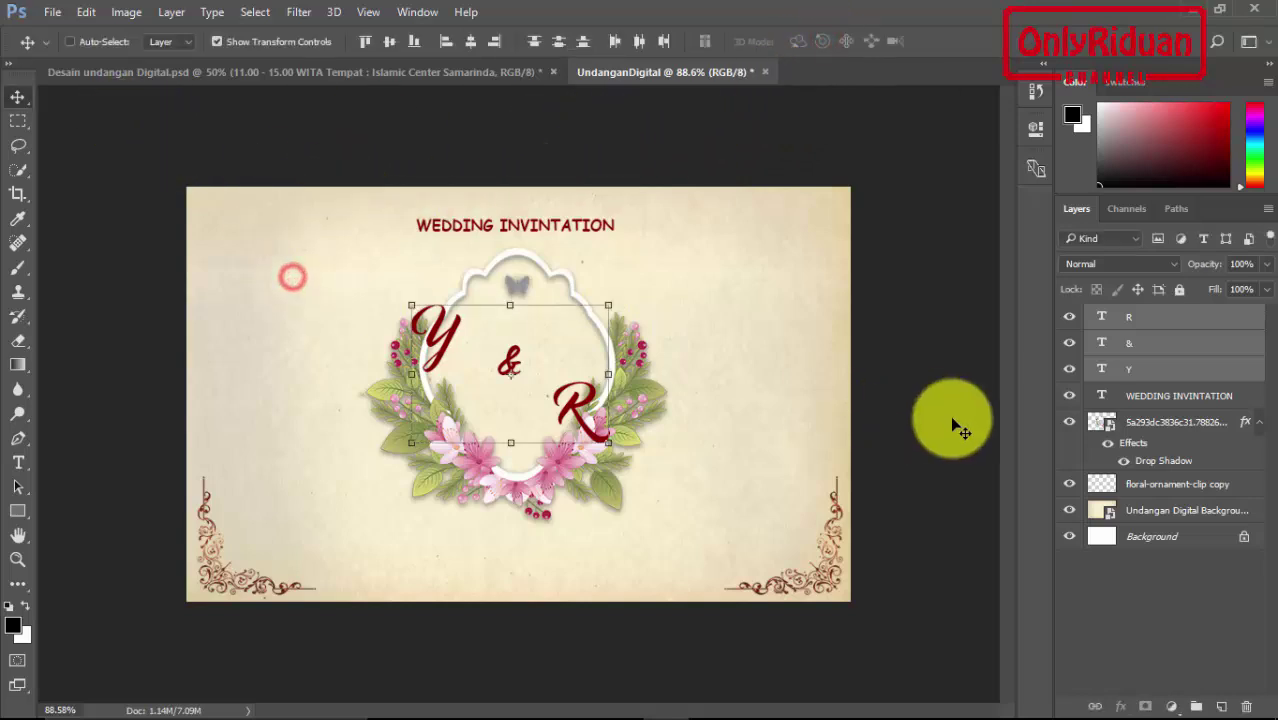
Step: Move the Y right and the R up-left so both sit closer to the ampersand
{"action": "left_click", "coordinate": [1149, 372]}
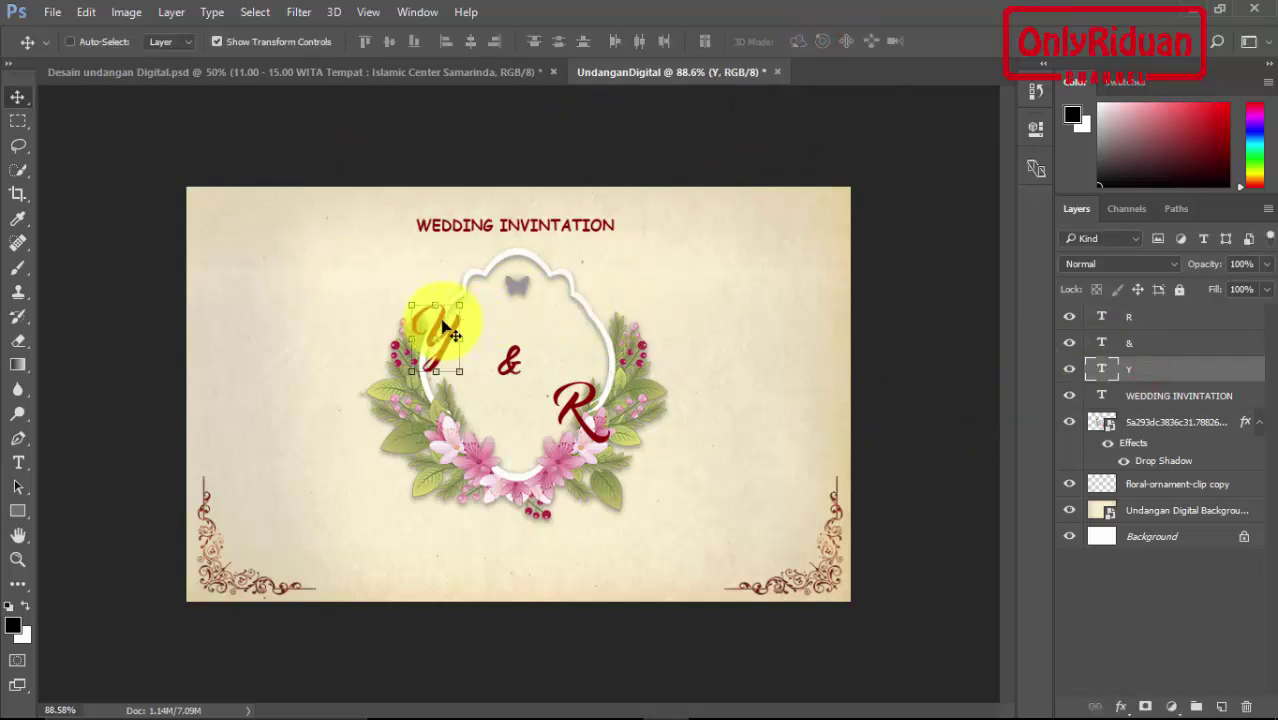
{"action": "left_click_drag", "start_coordinate": [447, 327], "coordinate": [480, 336]}
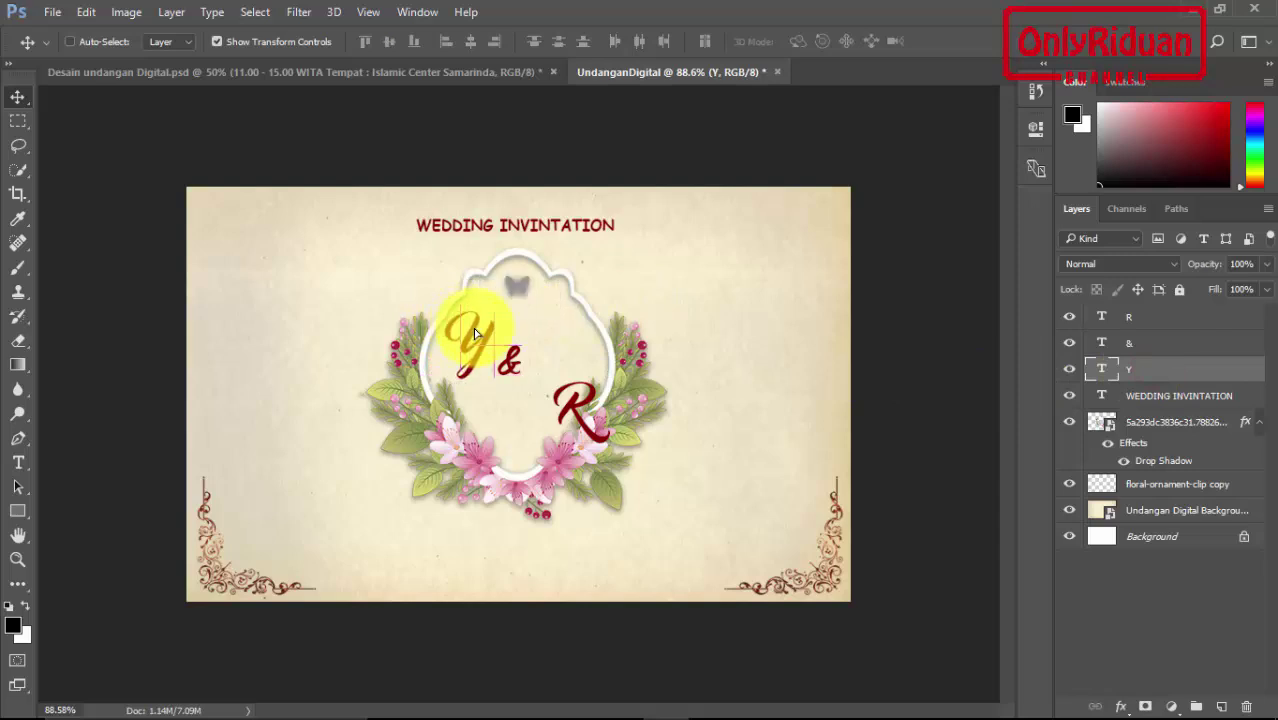
{"action": "left_click", "coordinate": [1168, 318]}
{"action": "left_click_drag", "start_coordinate": [607, 412], "coordinate": [584, 392]}
{"action": "left_click", "coordinate": [1141, 343]}
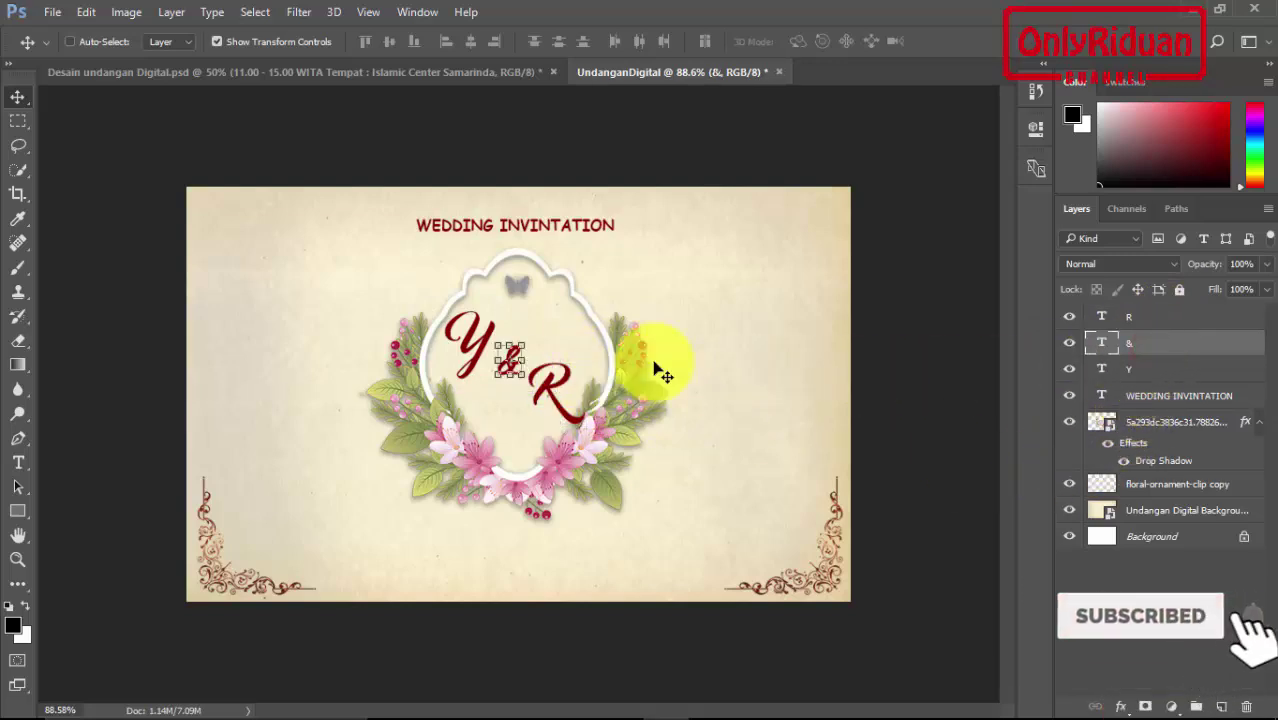
Step: Change the ampersand's font to Matura MT Script Capitals
{"action": "left_click", "coordinate": [18, 462]}
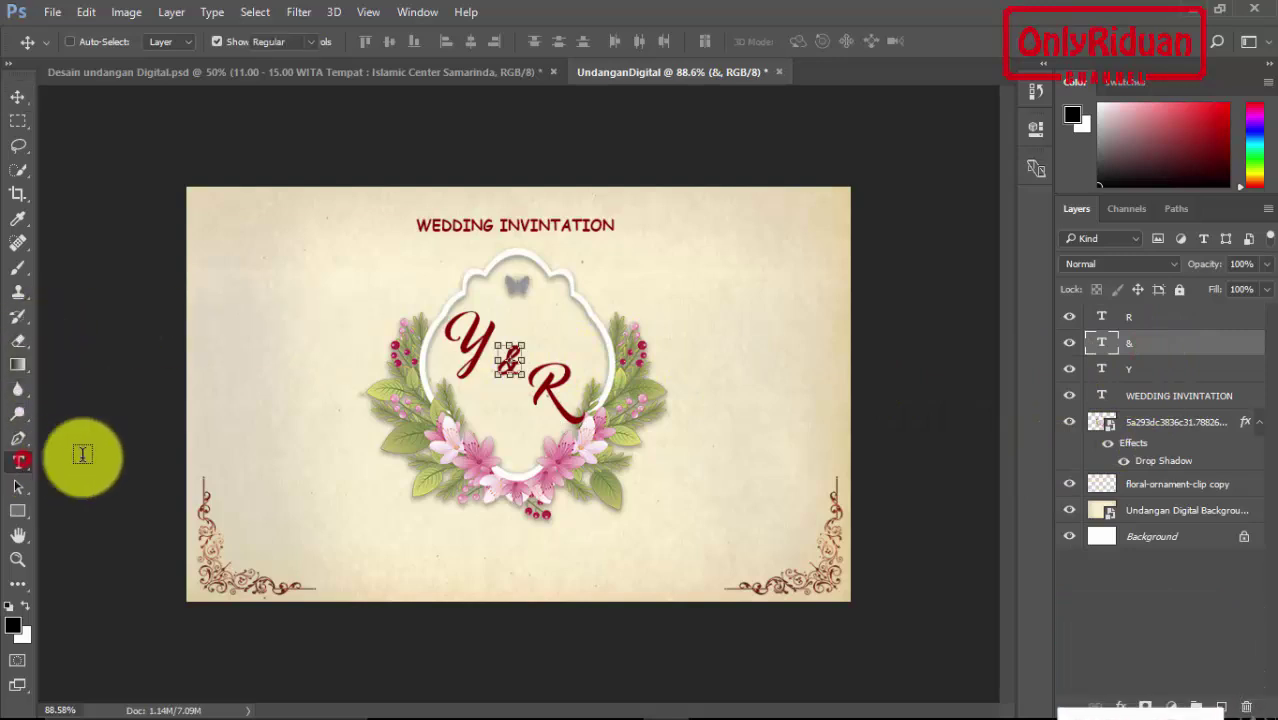
{"action": "double_click", "coordinate": [518, 359]}
{"action": "double_click", "coordinate": [520, 358]}
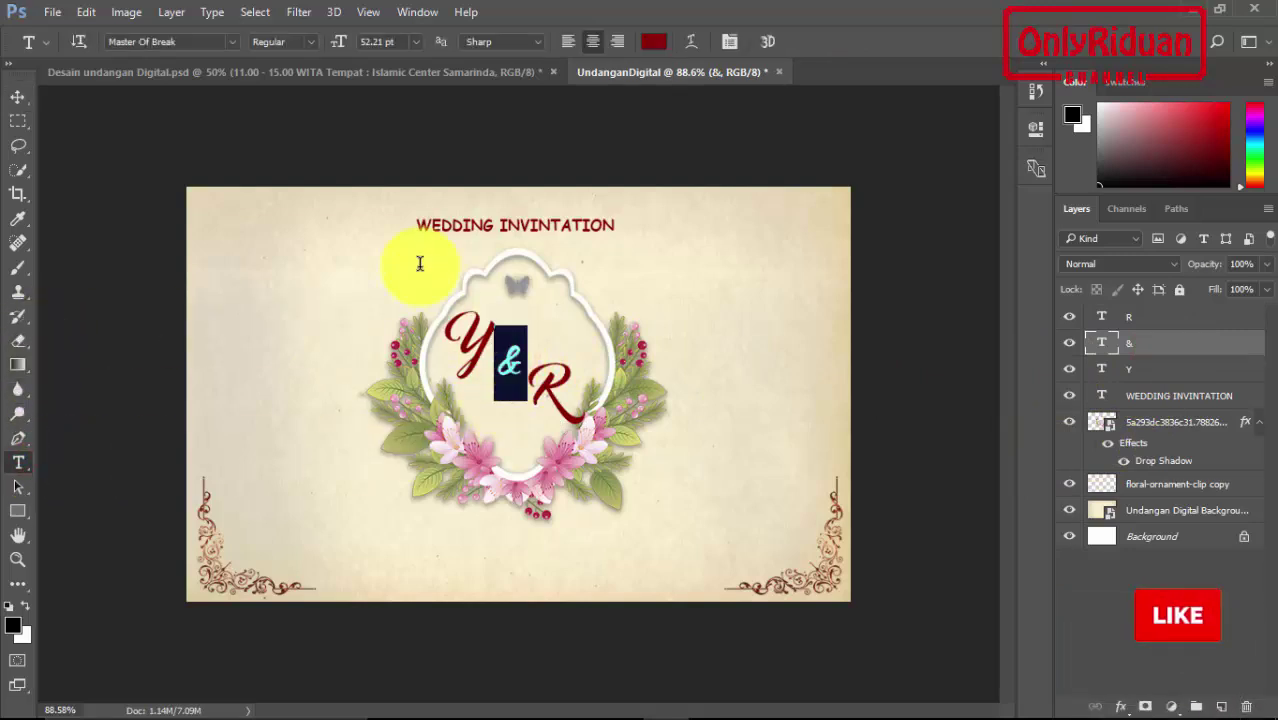
{"action": "left_click", "coordinate": [228, 42]}
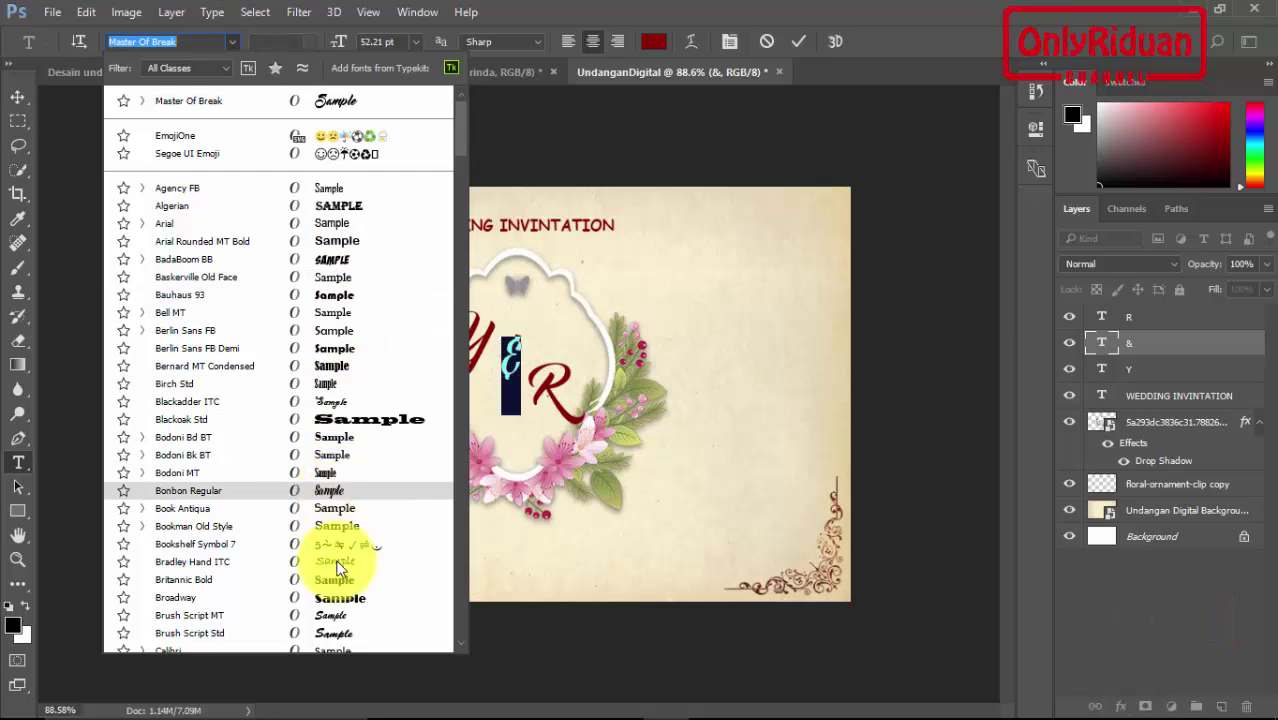
{"action": "scroll", "coordinate": [340, 629], "scroll_direction": "down", "scroll_amount": 10}
{"action": "scroll", "coordinate": [385, 530], "scroll_direction": "down", "scroll_amount": 10}
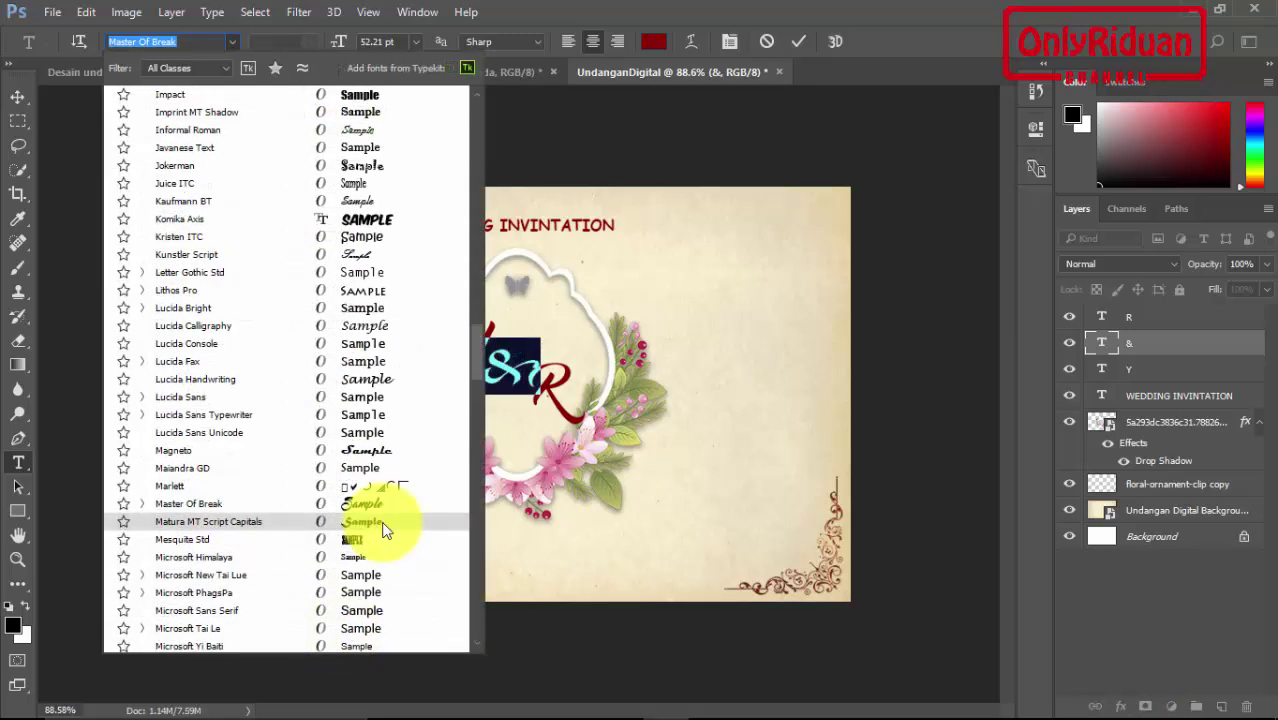
{"action": "left_click", "coordinate": [384, 524]}
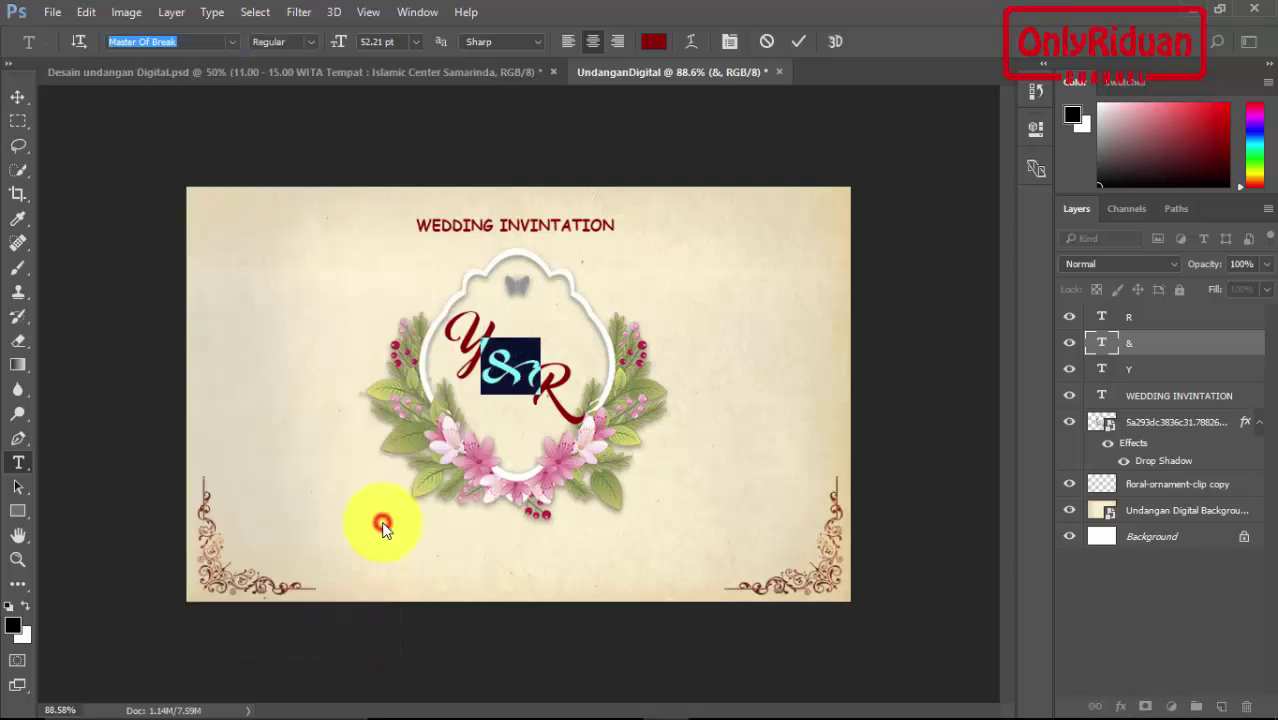
{"action": "left_click", "coordinate": [799, 41]}
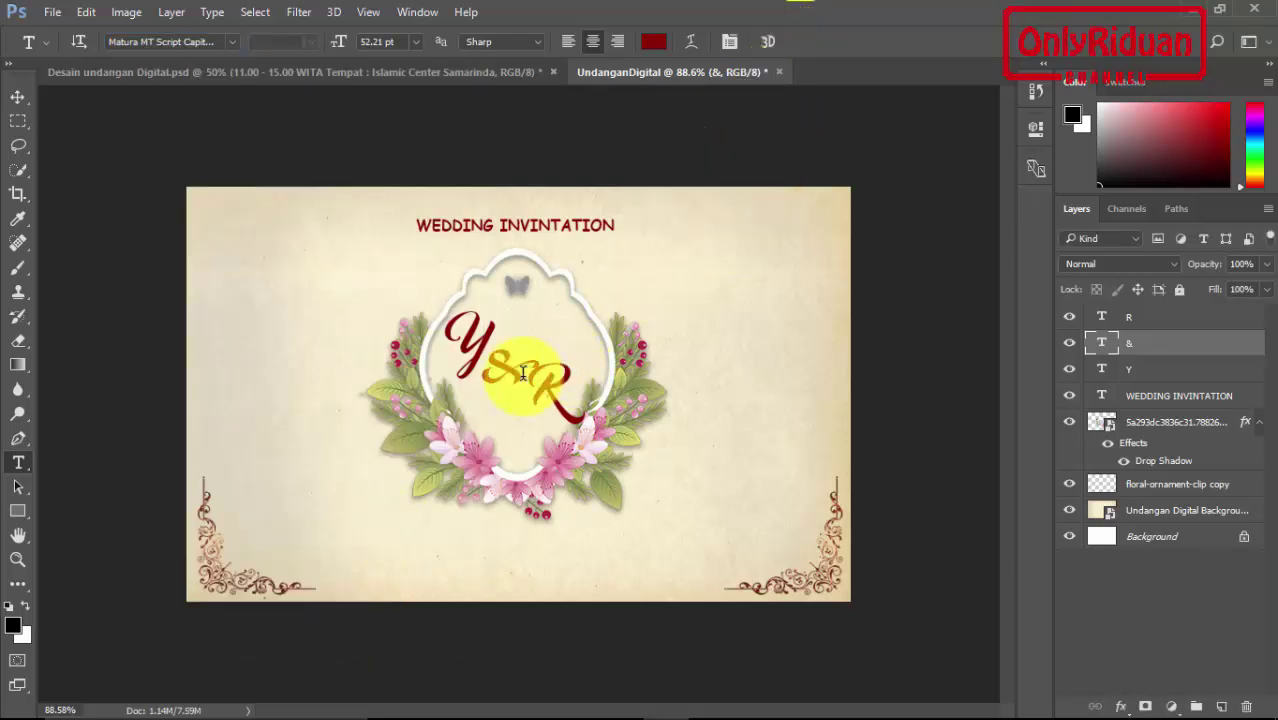
Step: Set the ampersand's size to 36 pt
{"action": "left_click_drag", "start_coordinate": [480, 362], "coordinate": [536, 349]}
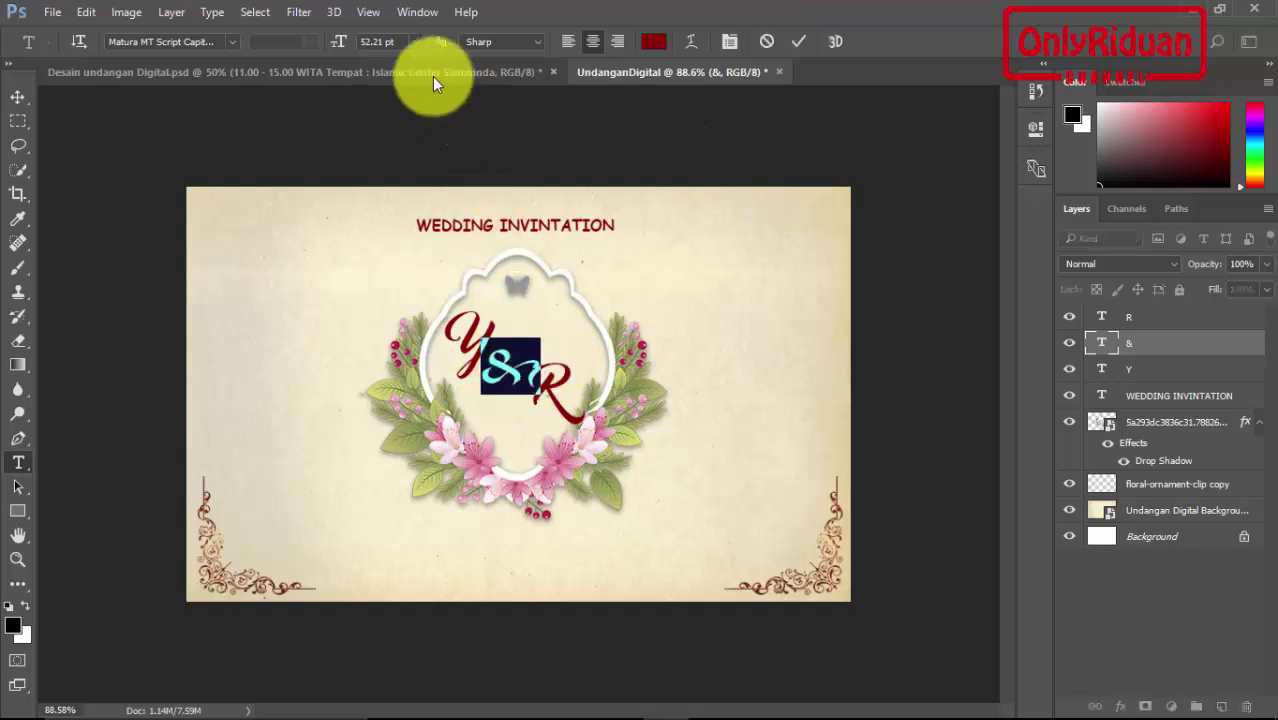
{"action": "left_click", "coordinate": [413, 41]}
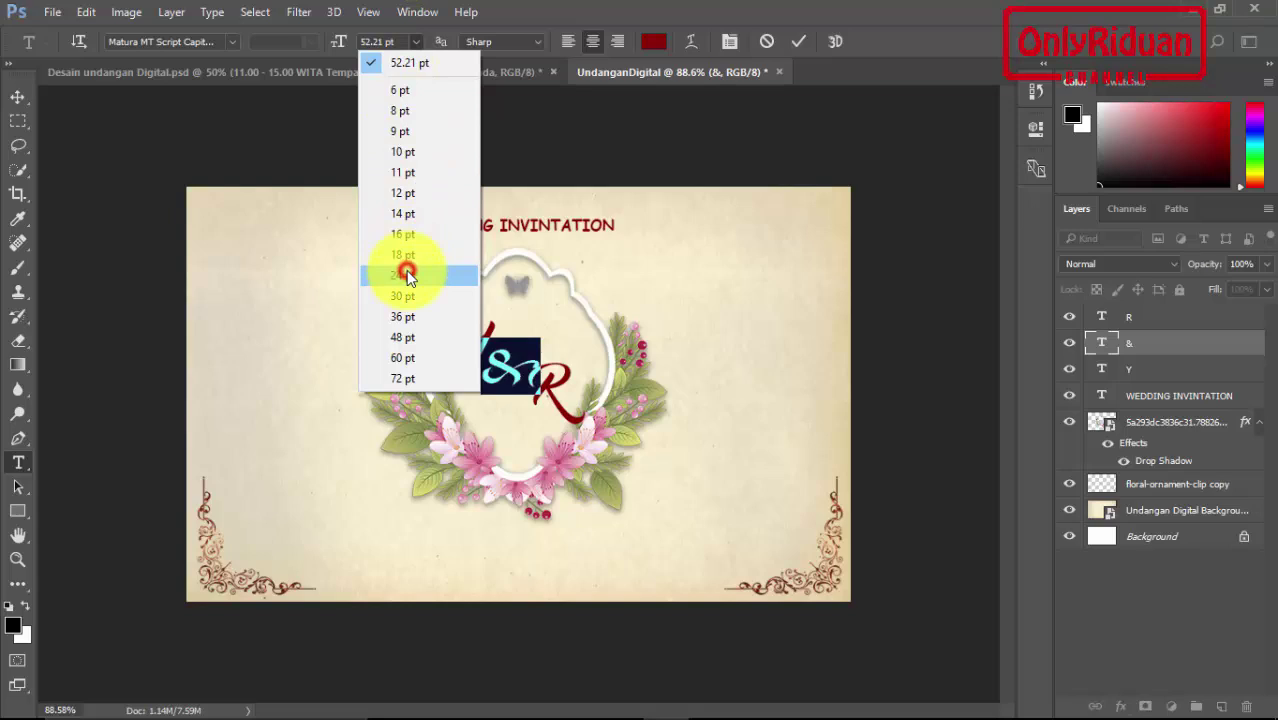
{"action": "left_click", "coordinate": [404, 274]}
{"action": "left_click", "coordinate": [415, 41]}
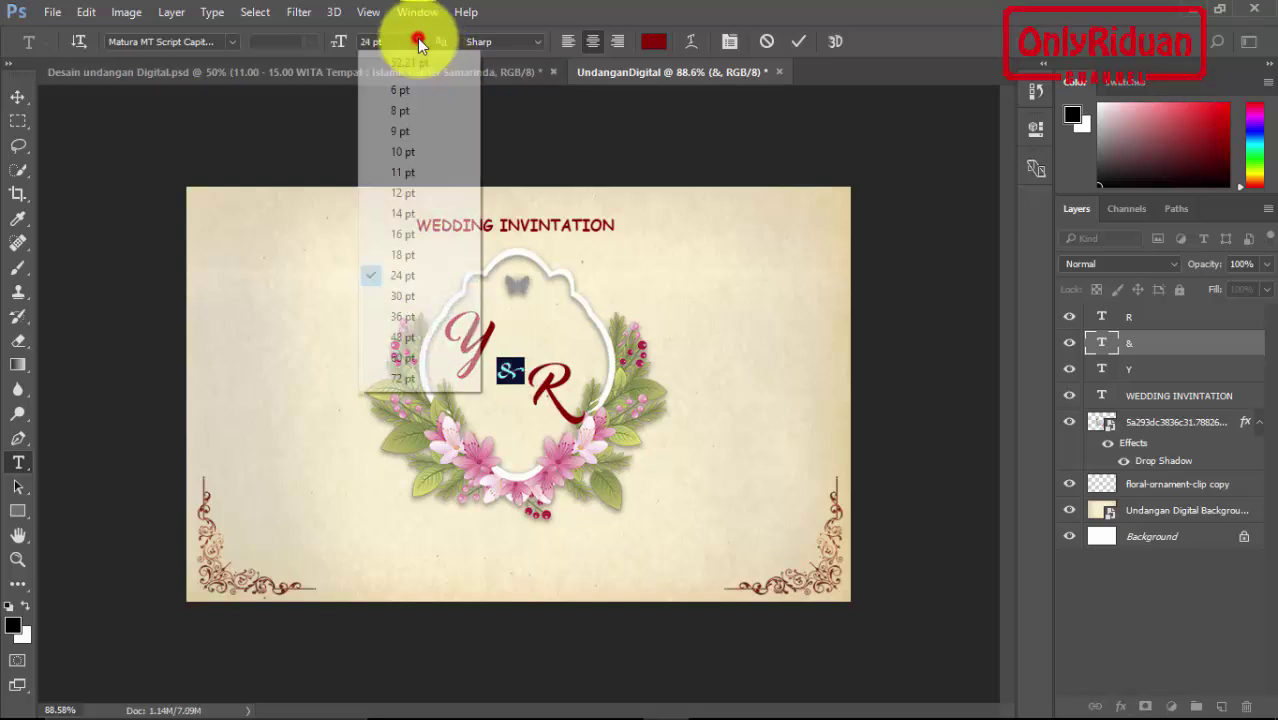
{"action": "left_click", "coordinate": [403, 317]}
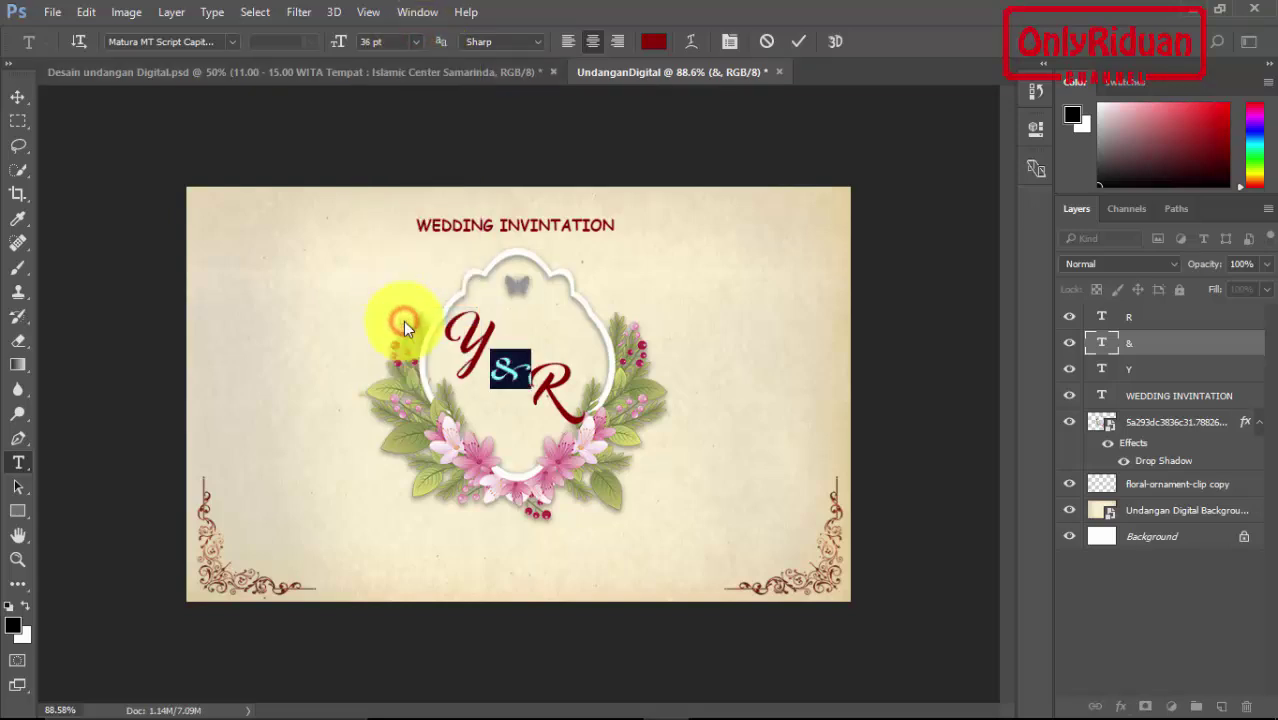
{"action": "left_click", "coordinate": [797, 41]}
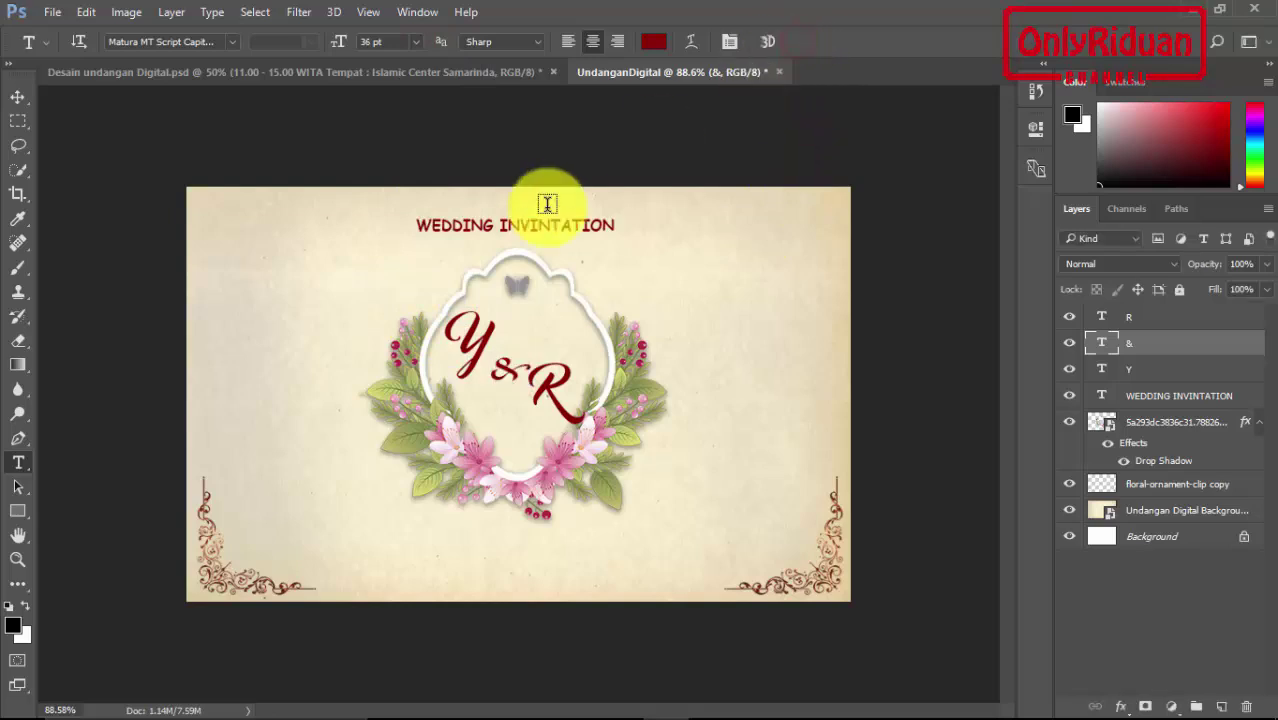
Step: Colour the ampersand grey (#979696)
{"action": "double_click", "coordinate": [497, 368]}
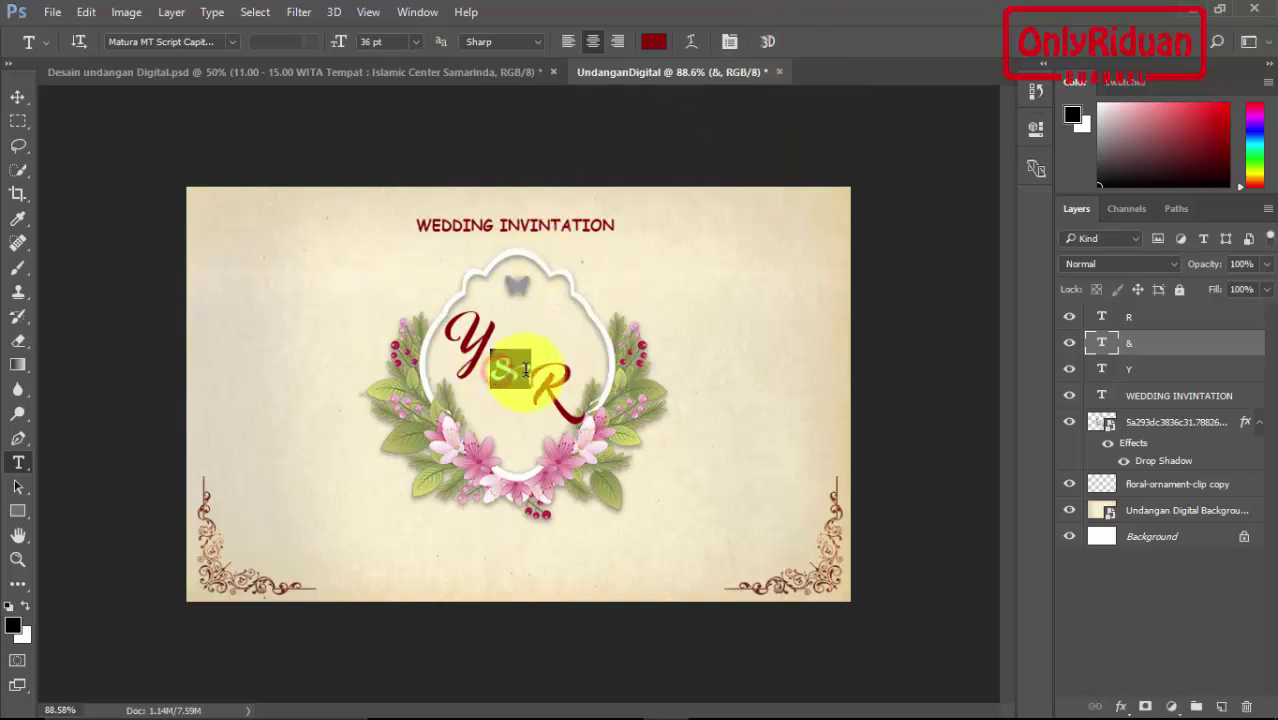
{"action": "left_click", "coordinate": [655, 41]}
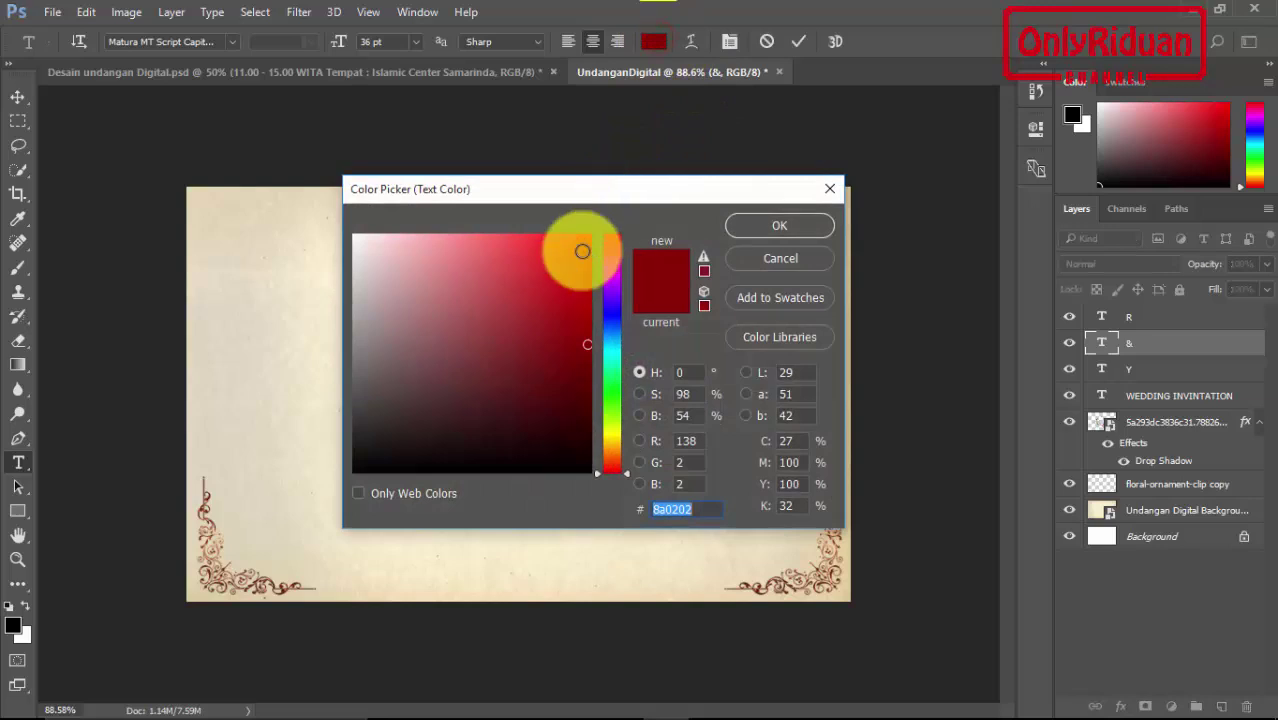
{"action": "left_click", "coordinate": [355, 331]}
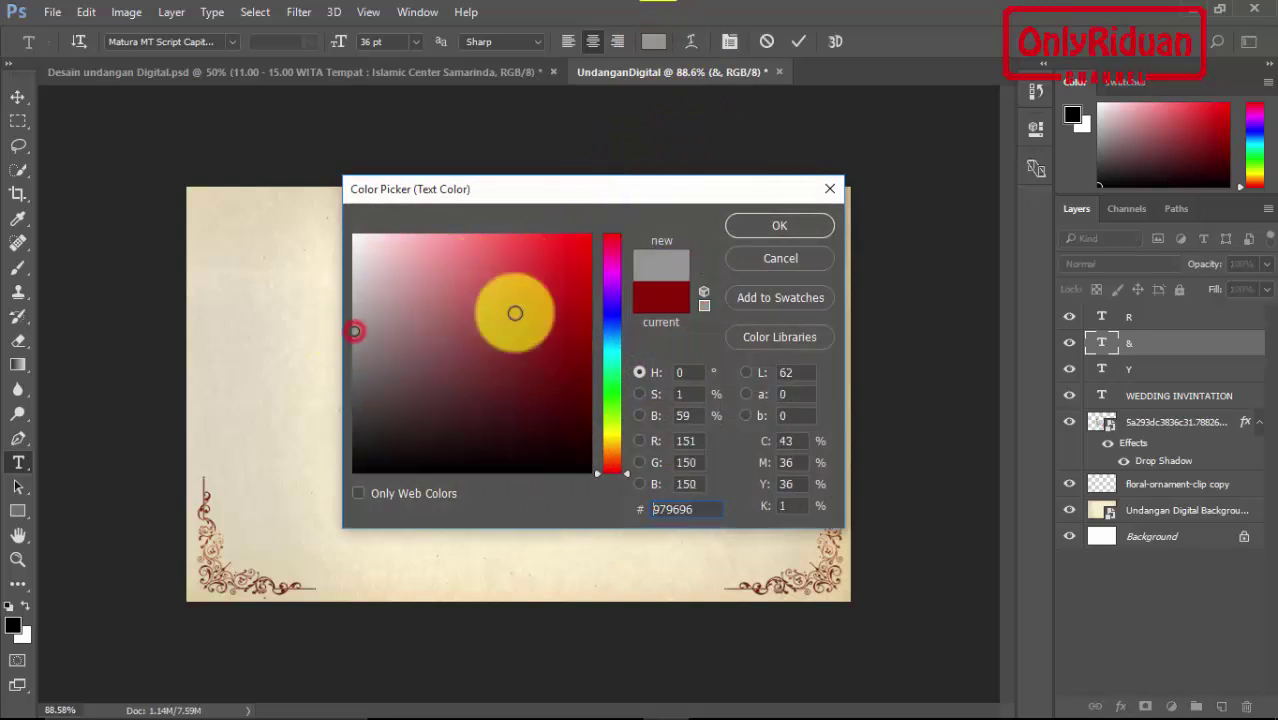
{"action": "left_click", "coordinate": [776, 225]}
{"action": "left_click", "coordinate": [797, 41]}
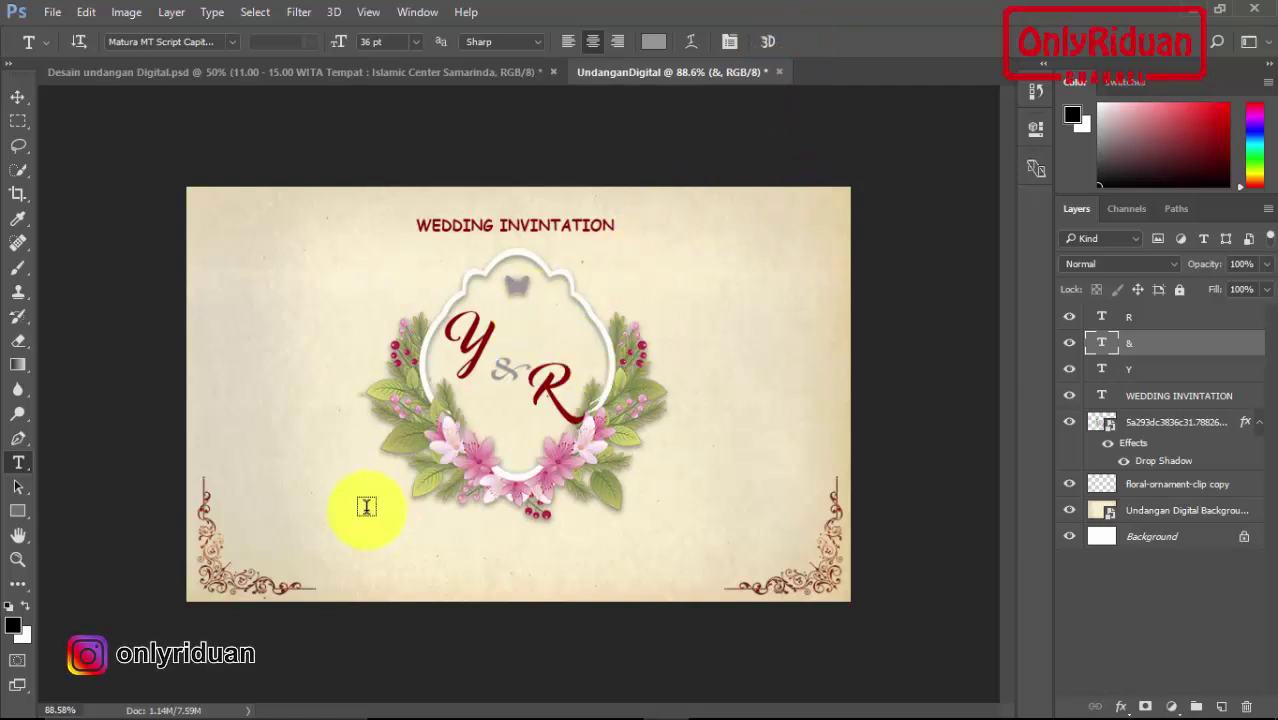
Step: Type the couple's full names as a script line below the wreath, correcting typos
{"action": "left_click", "coordinate": [409, 554]}
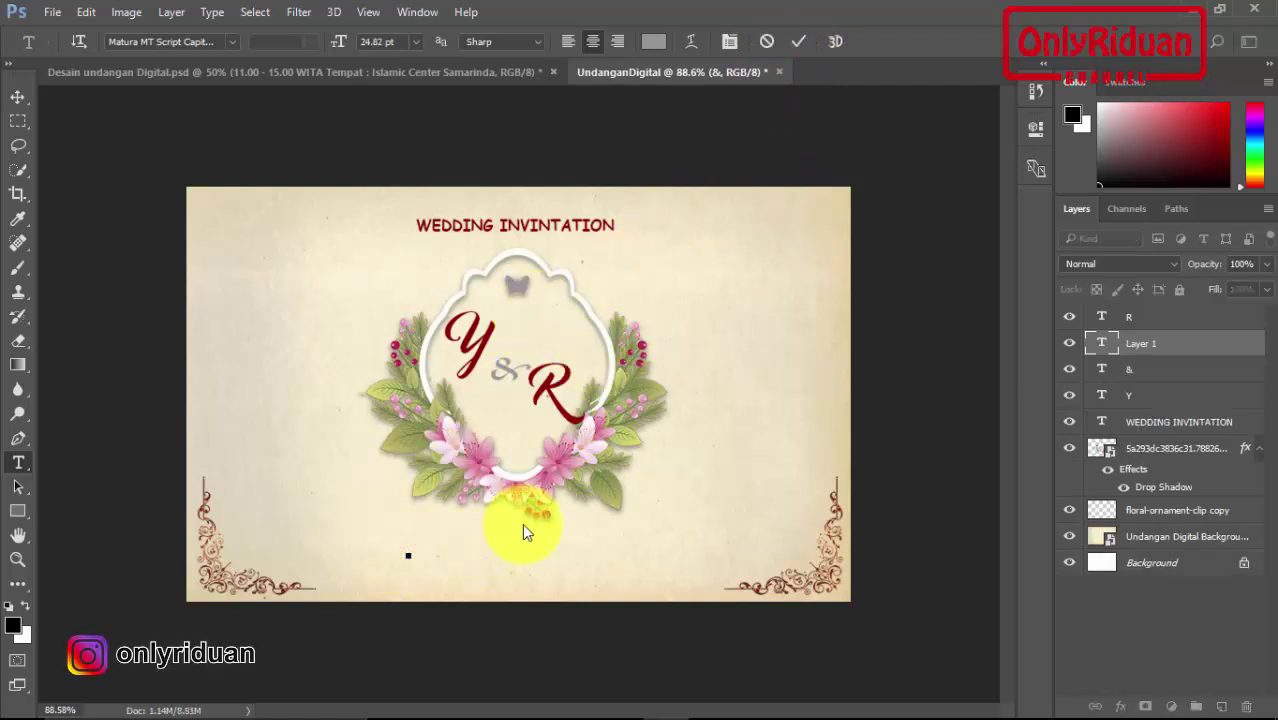
{"action": "type", "text": "Y"}
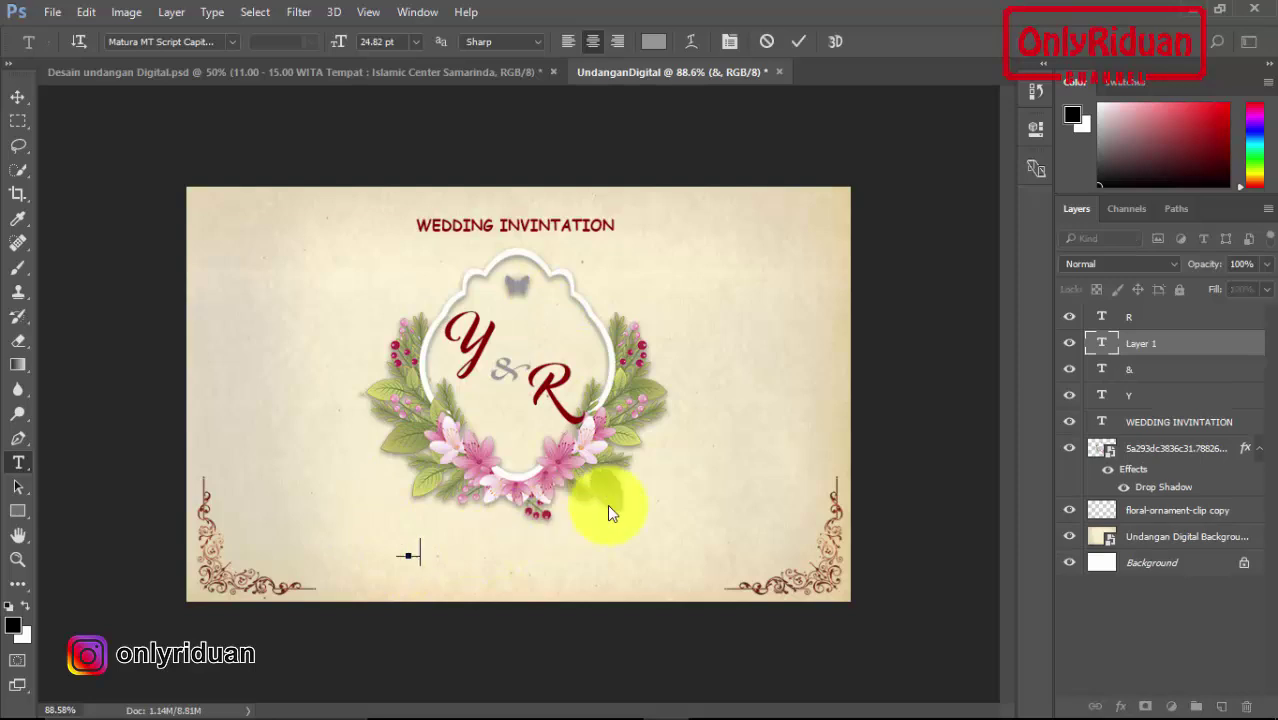
{"action": "type", "text": "uliy"}
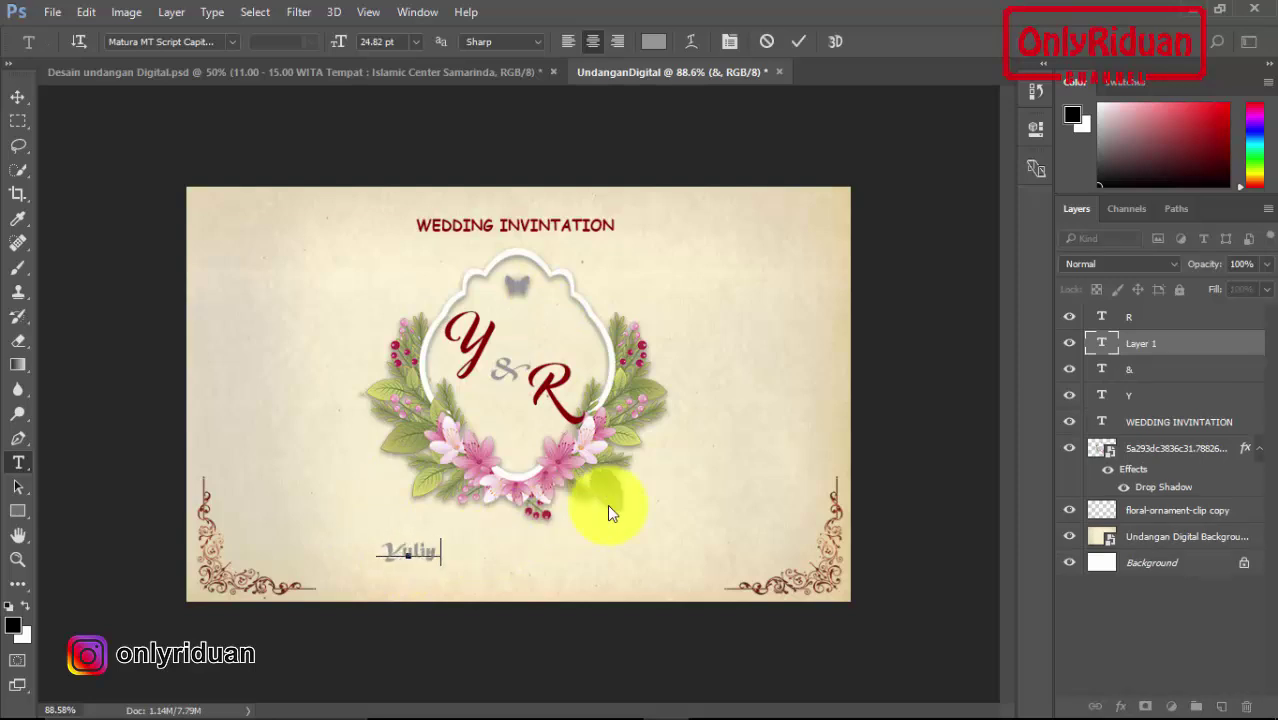
{"action": "type", "text": "a"}
{"action": "key", "text": "BackSpace"}
{"action": "key", "text": "BackSpace"}
{"action": "type", "text": "ta"}
{"action": "type", "text": " Noo"}
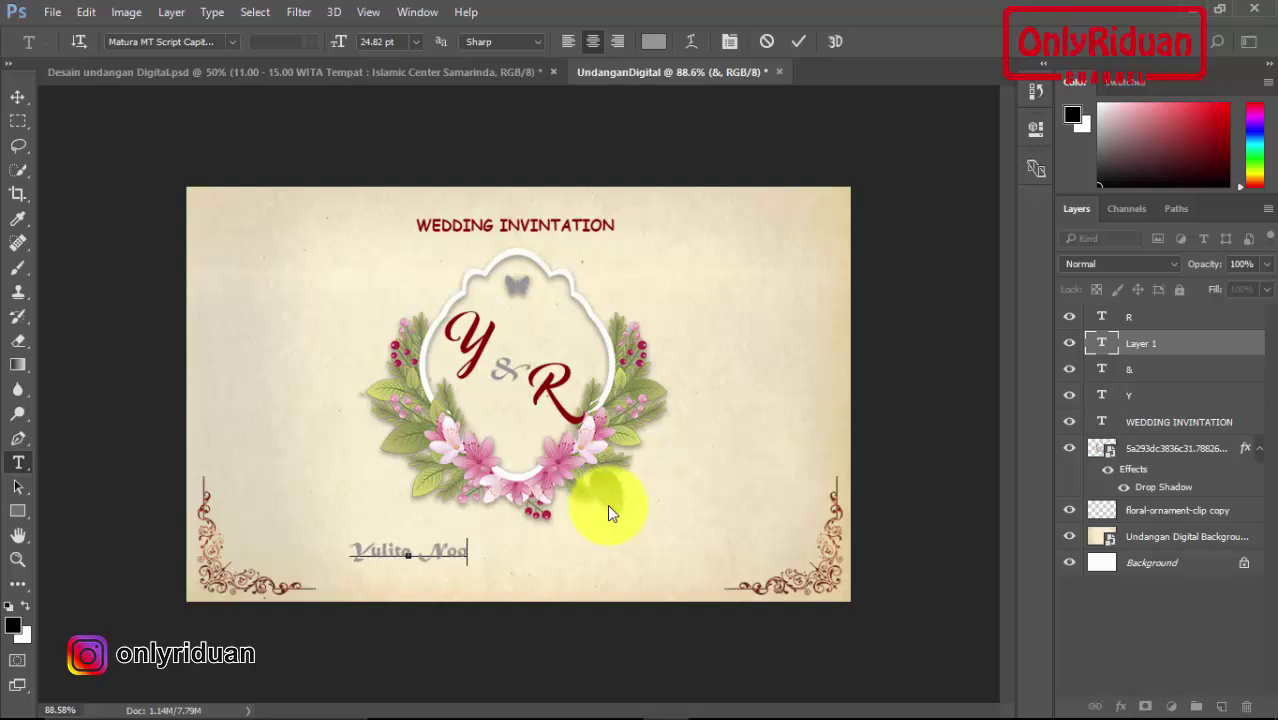
{"action": "type", "text": "r"}
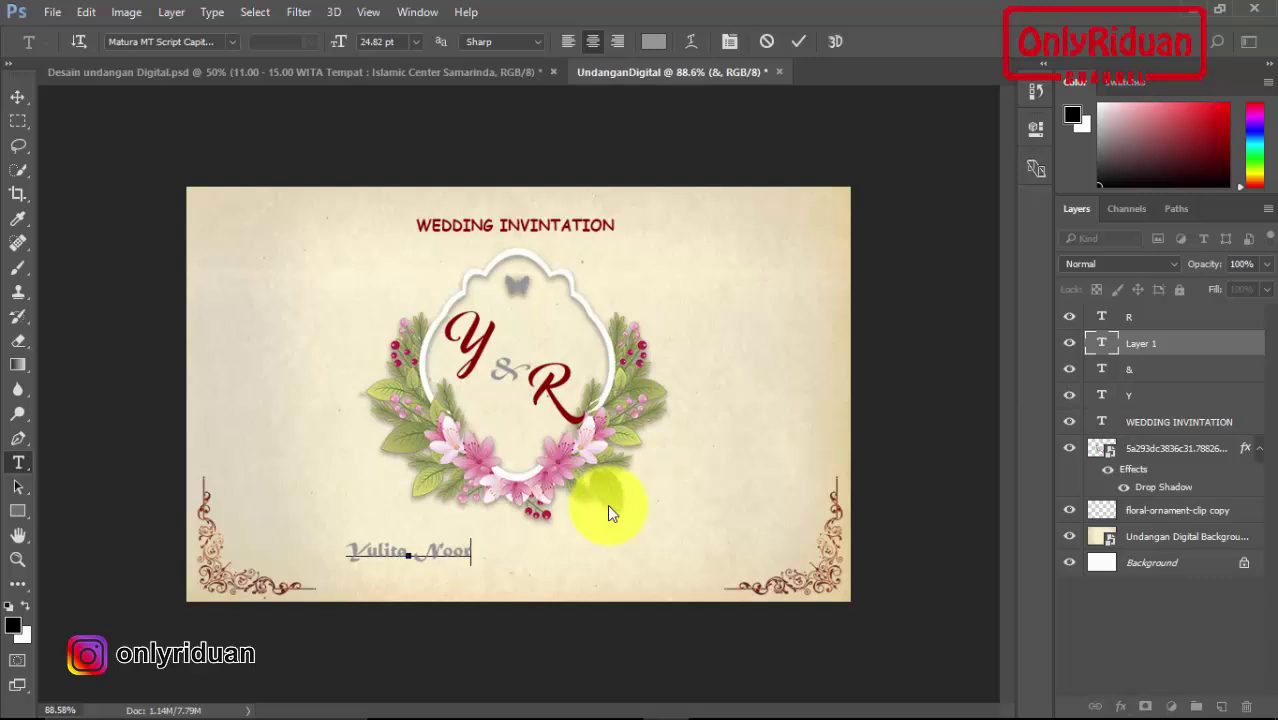
{"action": "type", "text": " &"}
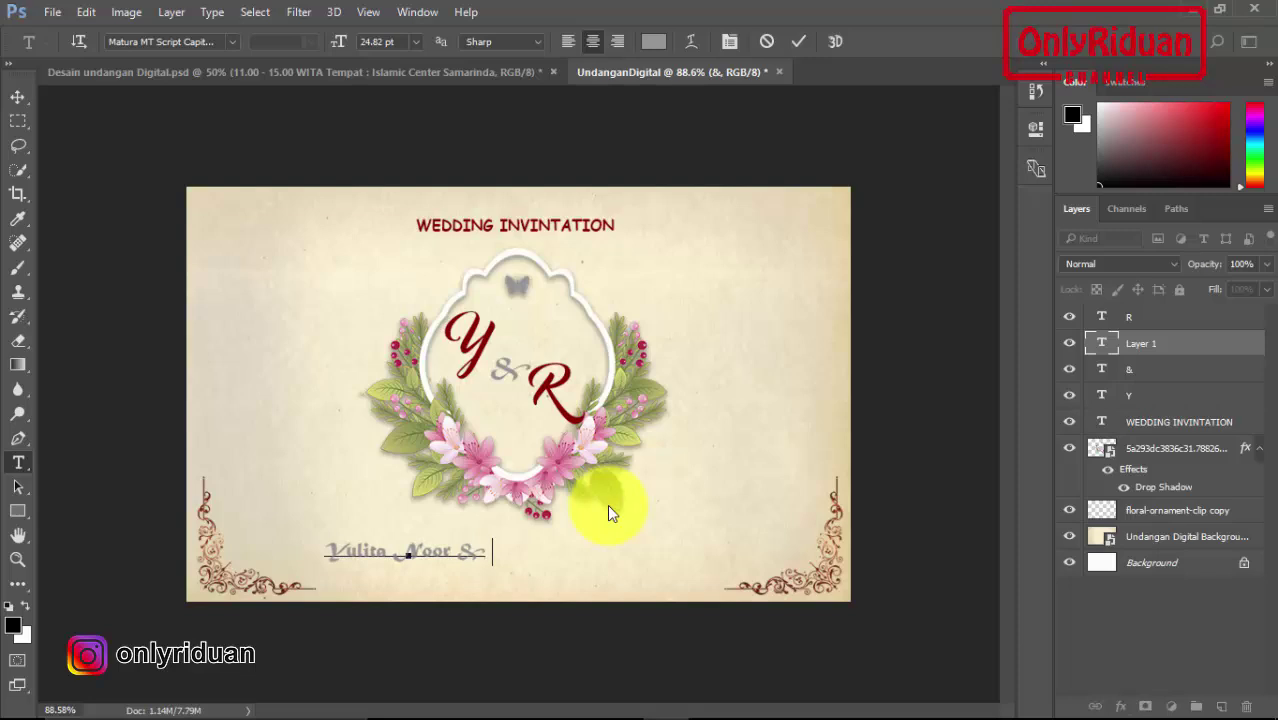
{"action": "type", "text": " Ridun"}
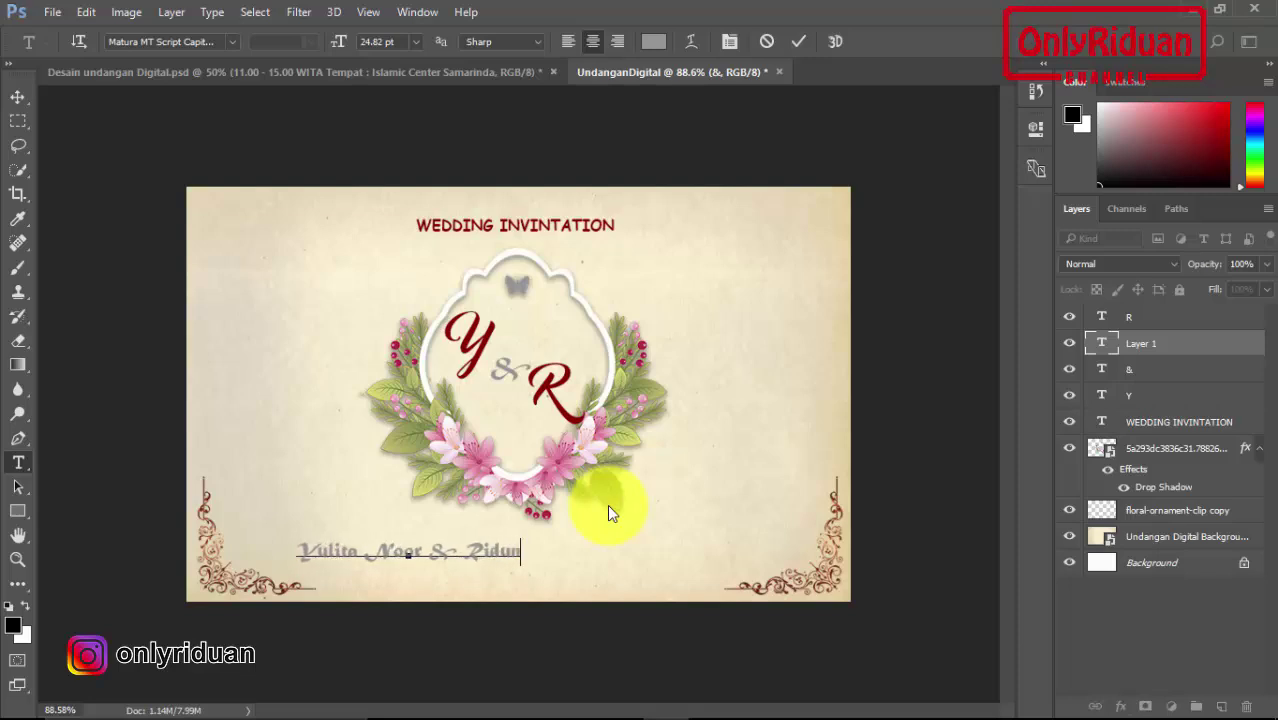
{"action": "key", "text": "BackSpace"}
{"action": "type", "text": "a"}
{"action": "type", "text": "n Nurdi"}
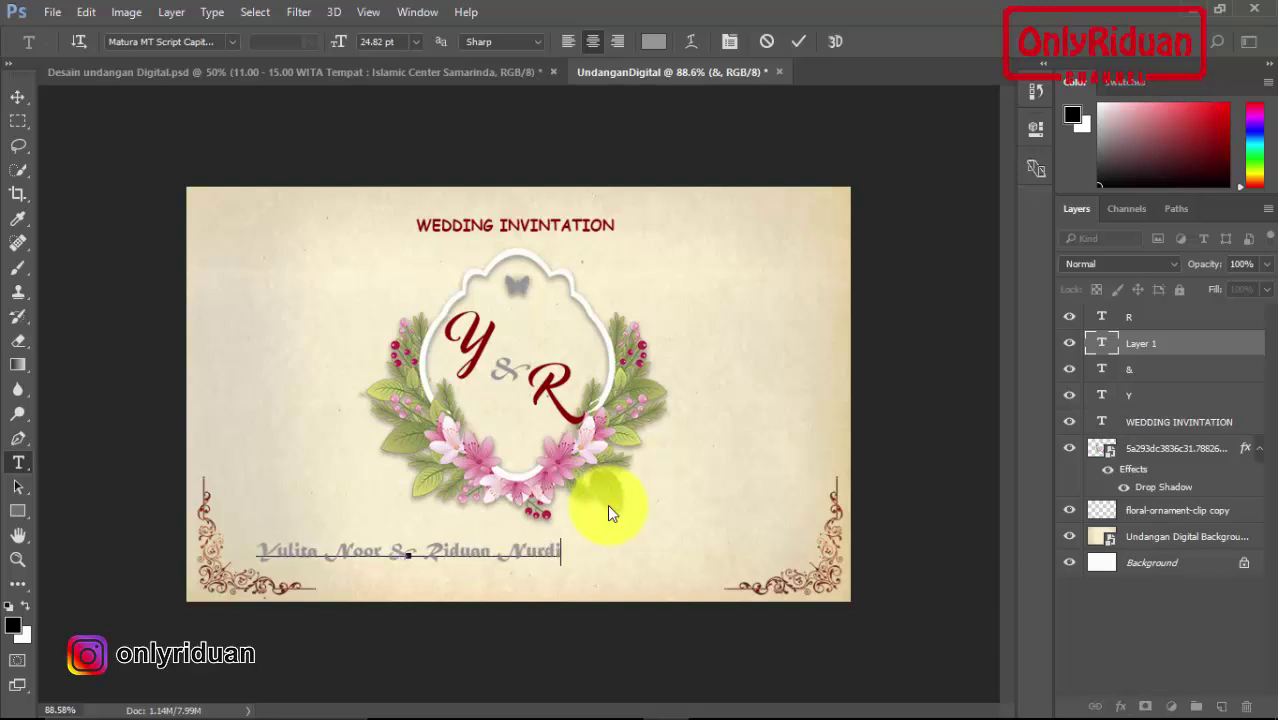
{"action": "type", "text": "n"}
Step: Commit the names line, centre it horizontally under the wreath, and select its text for recolouring
{"action": "left_click", "coordinate": [17, 96]}
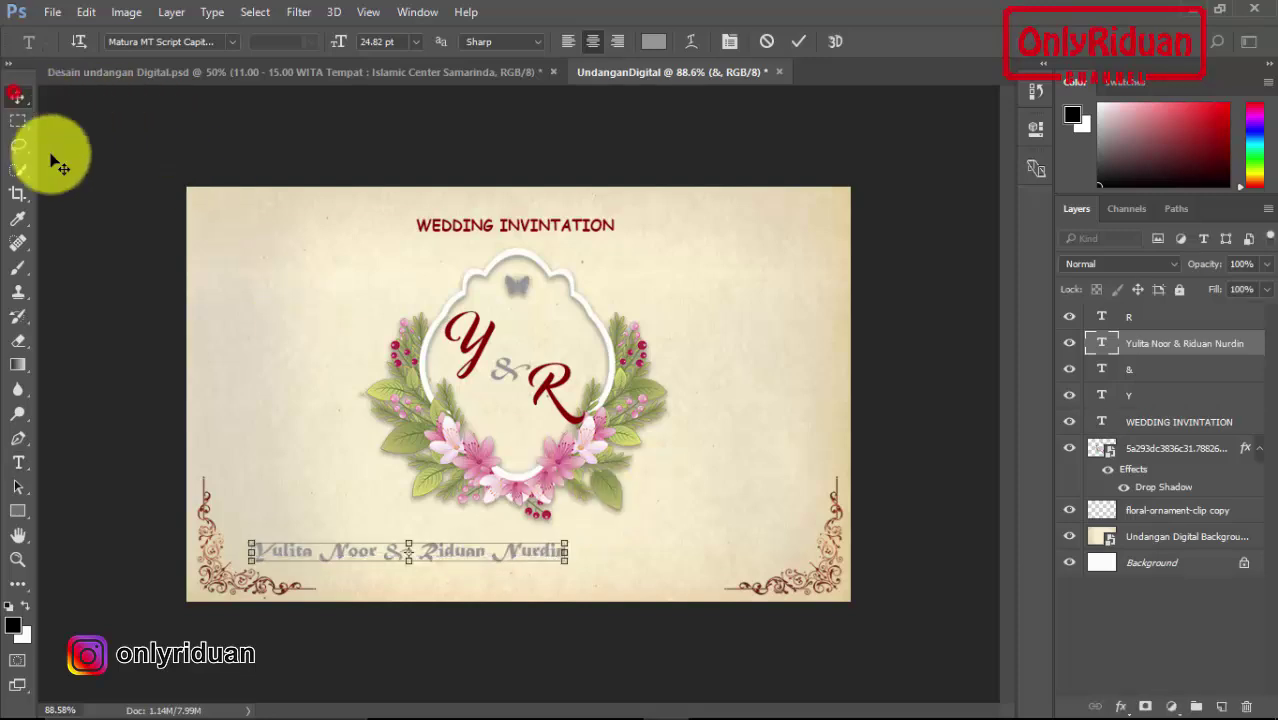
{"action": "left_click_drag", "start_coordinate": [432, 551], "coordinate": [543, 551]}
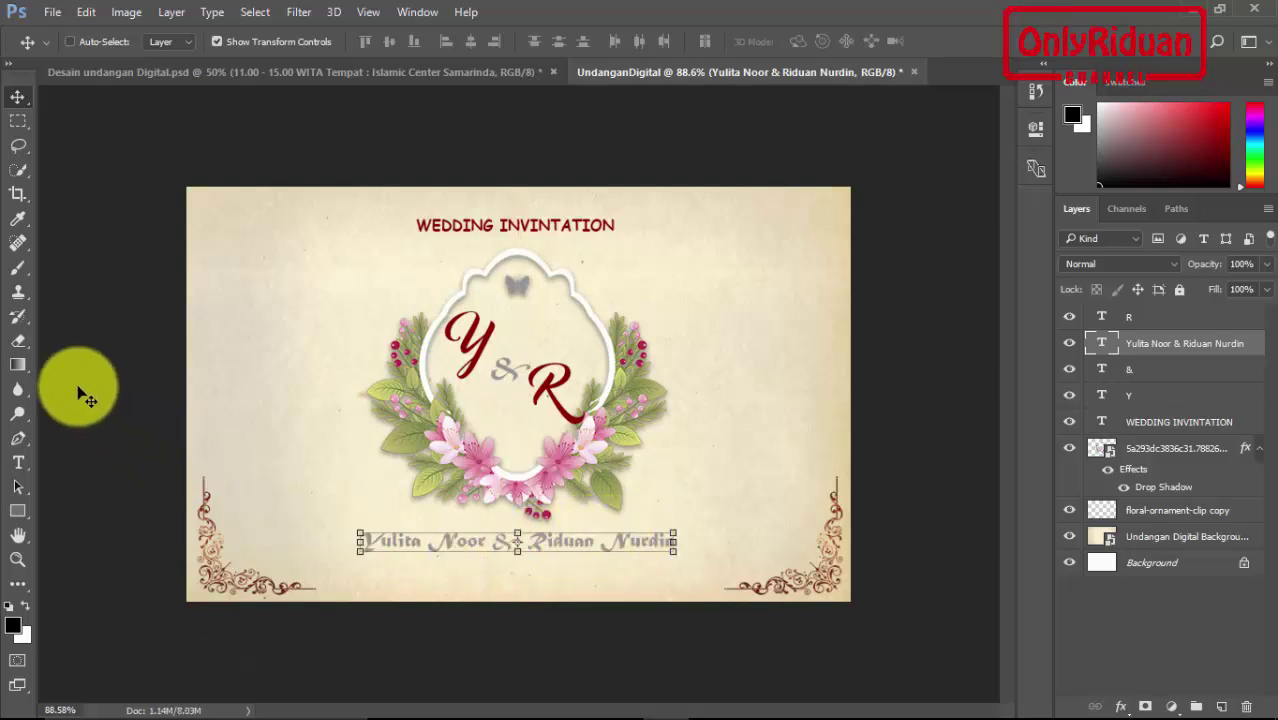
{"action": "left_click", "coordinate": [22, 462]}
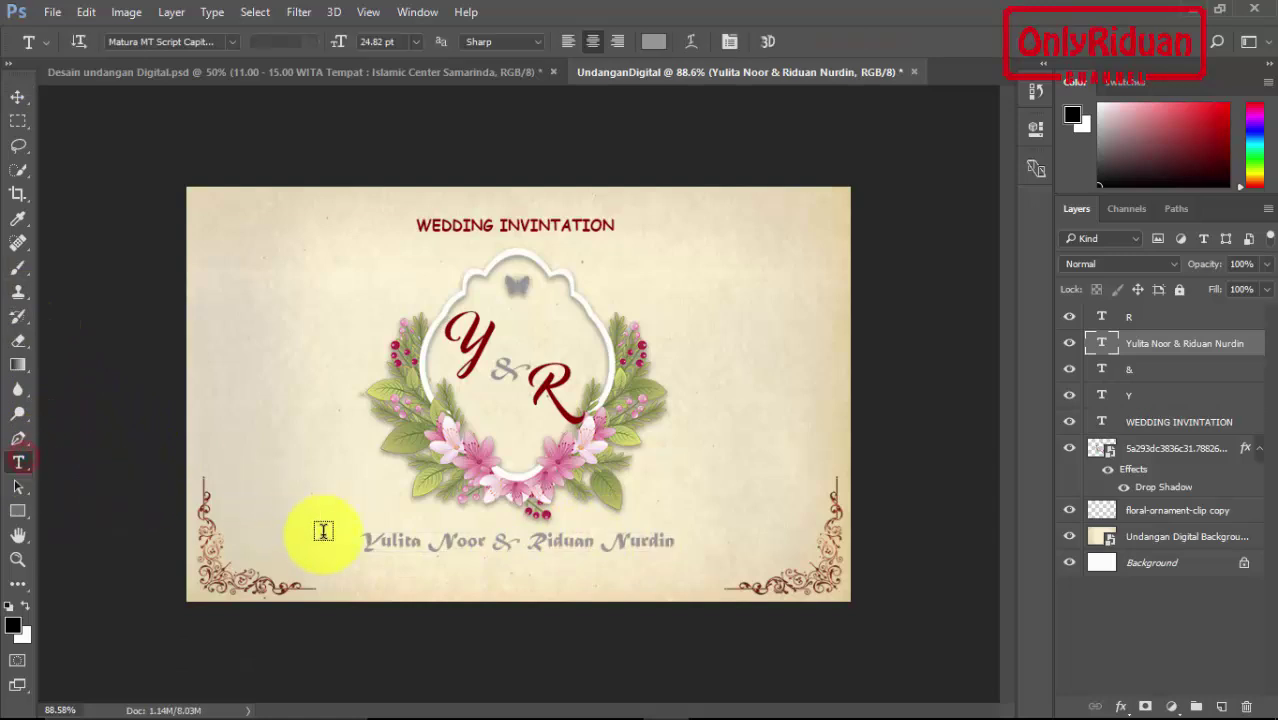
{"action": "left_click_drag", "start_coordinate": [368, 540], "coordinate": [719, 535]}
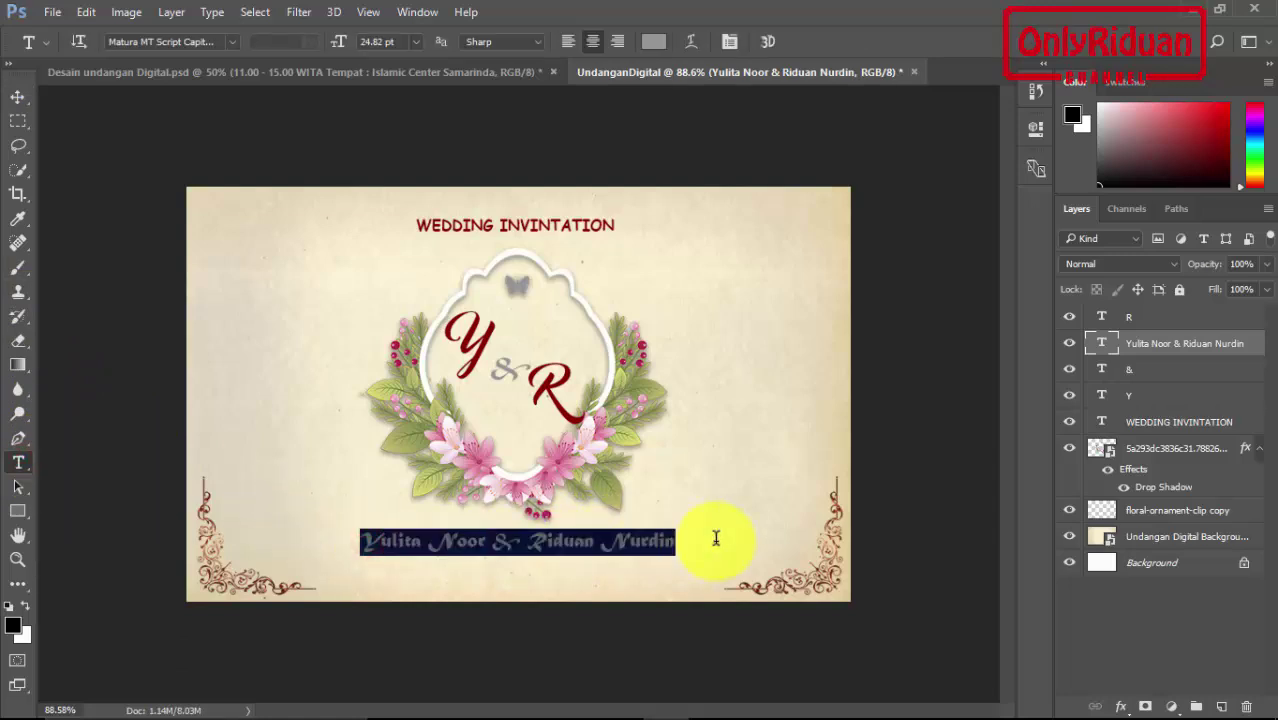
{"action": "left_click", "coordinate": [654, 42]}
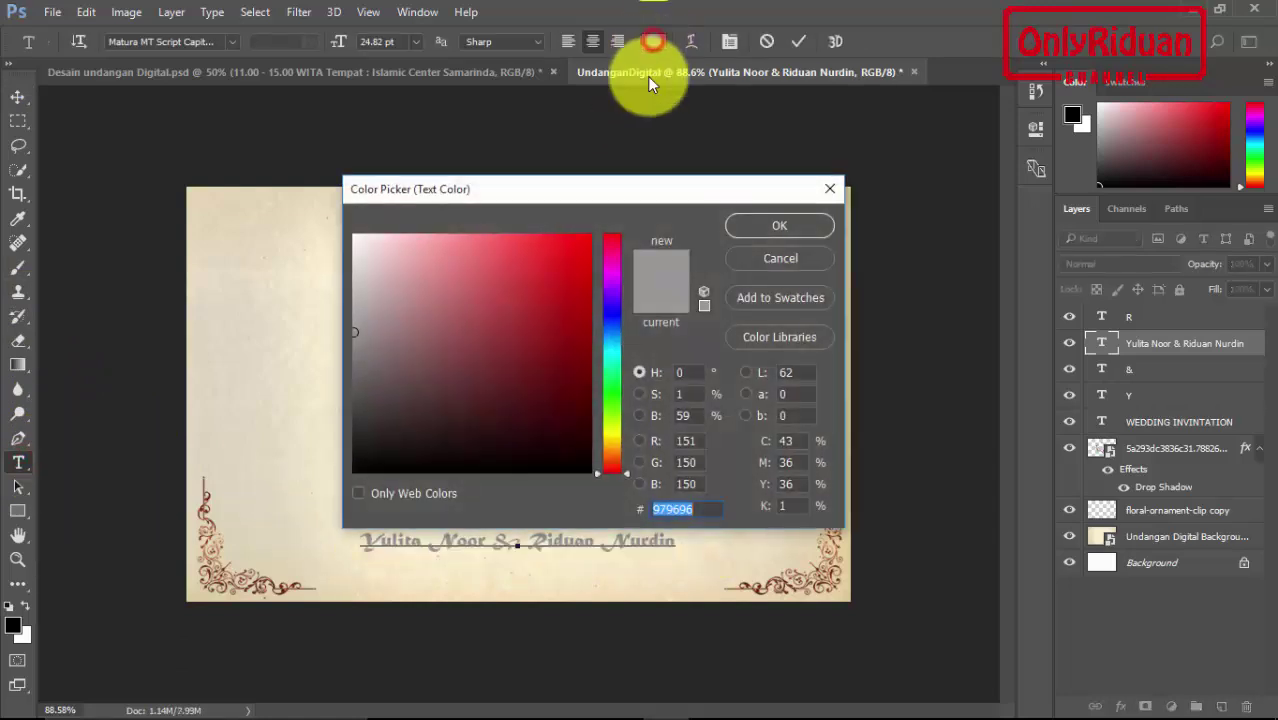
Step: Colour the selected names text dark red #970202 and commit the edit
{"action": "left_click", "coordinate": [588, 332]}
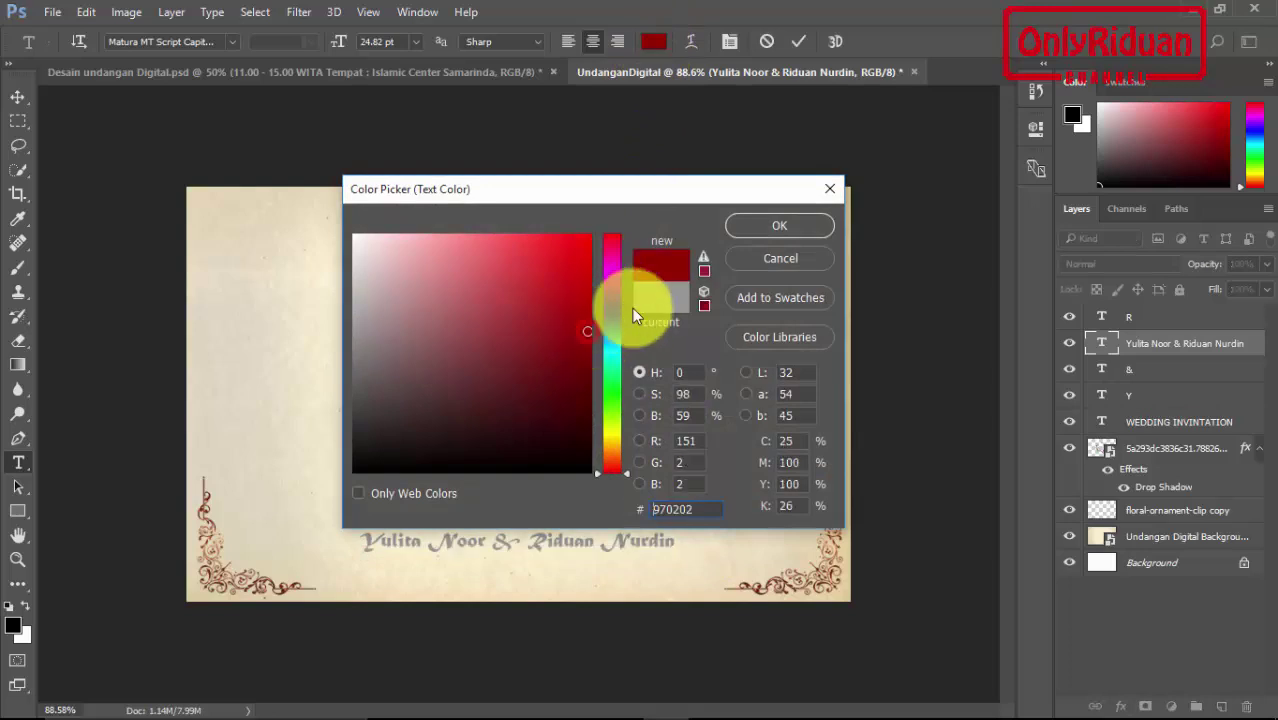
{"action": "left_click", "coordinate": [762, 223]}
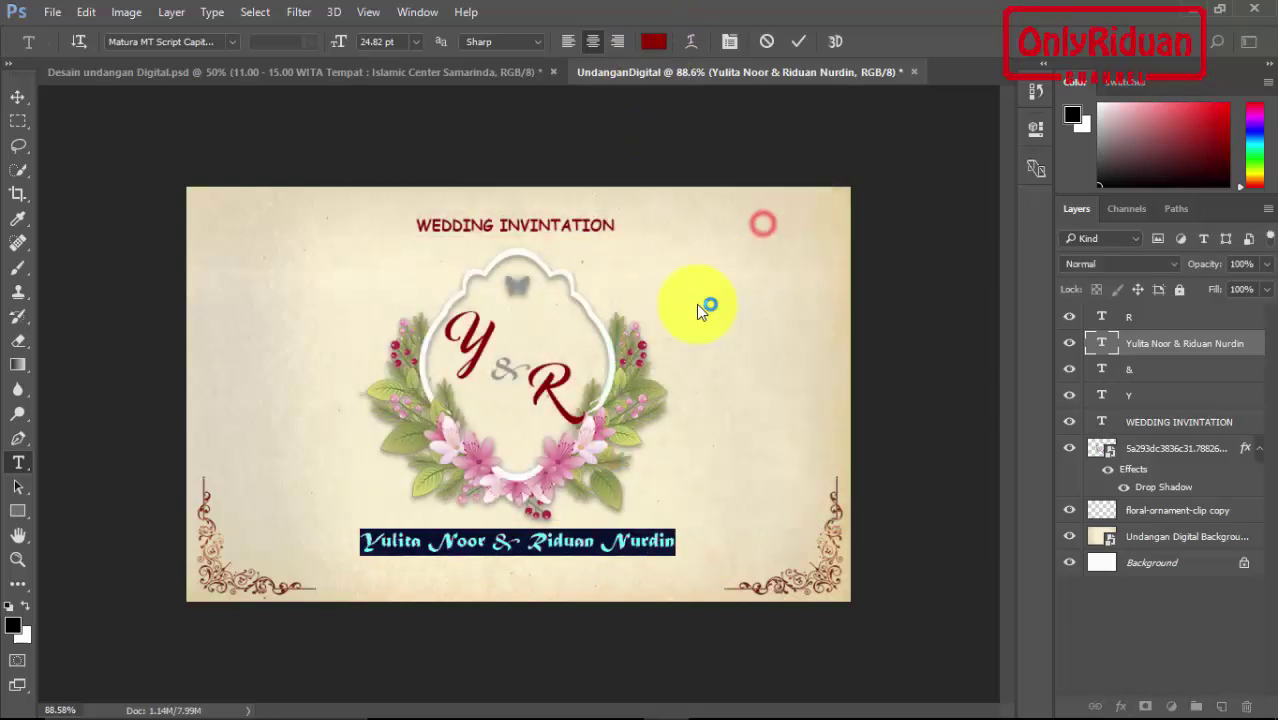
{"action": "left_click", "coordinate": [798, 44]}
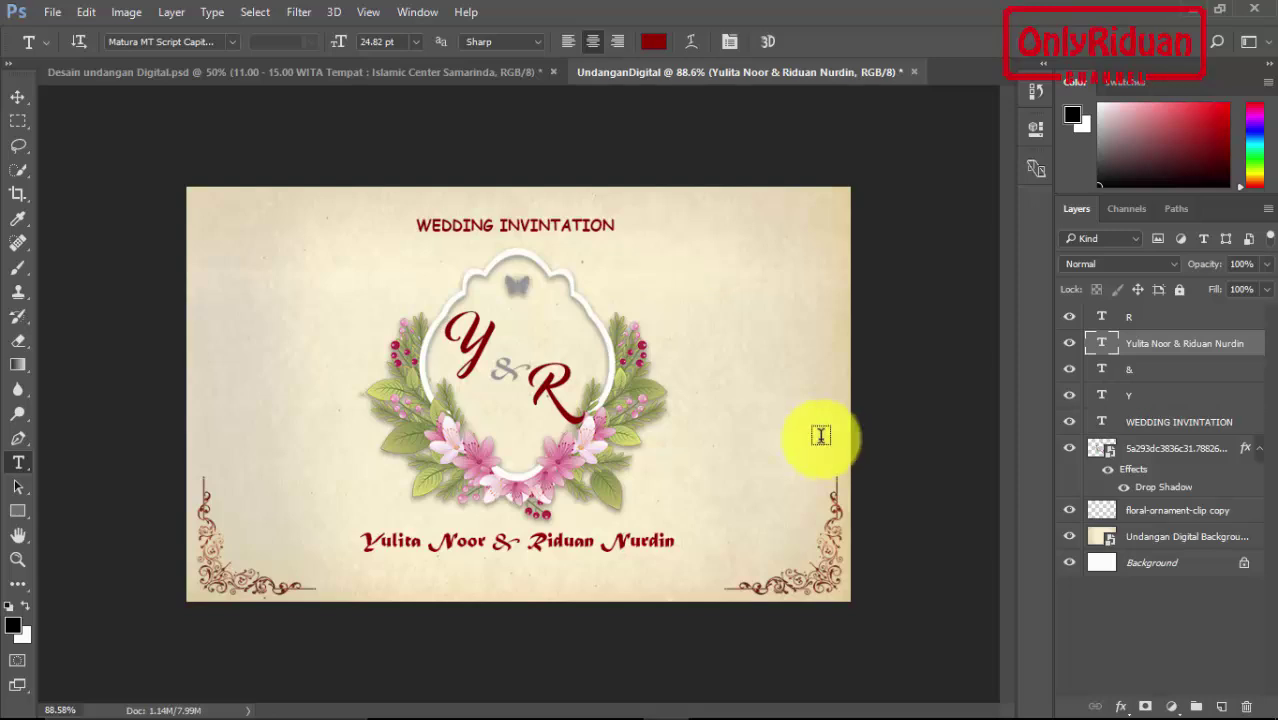
{"action": "left_click", "coordinate": [349, 73]}
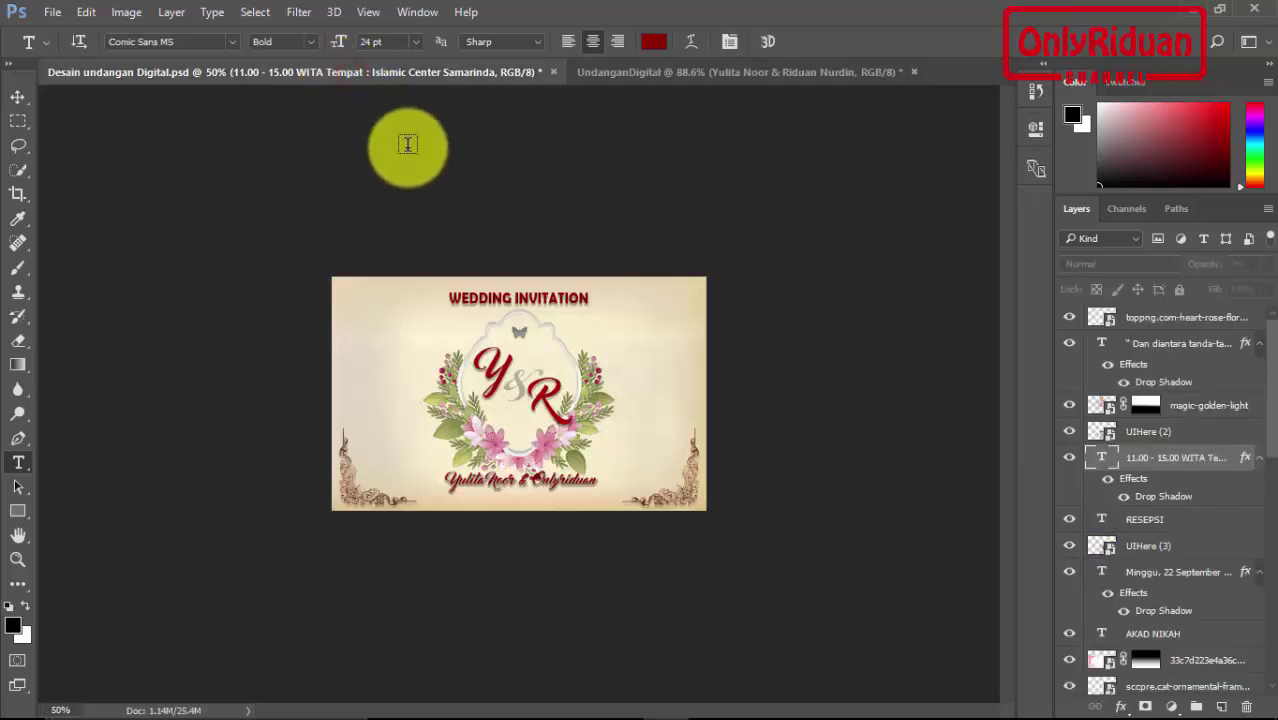
{"action": "left_click", "coordinate": [417, 12]}
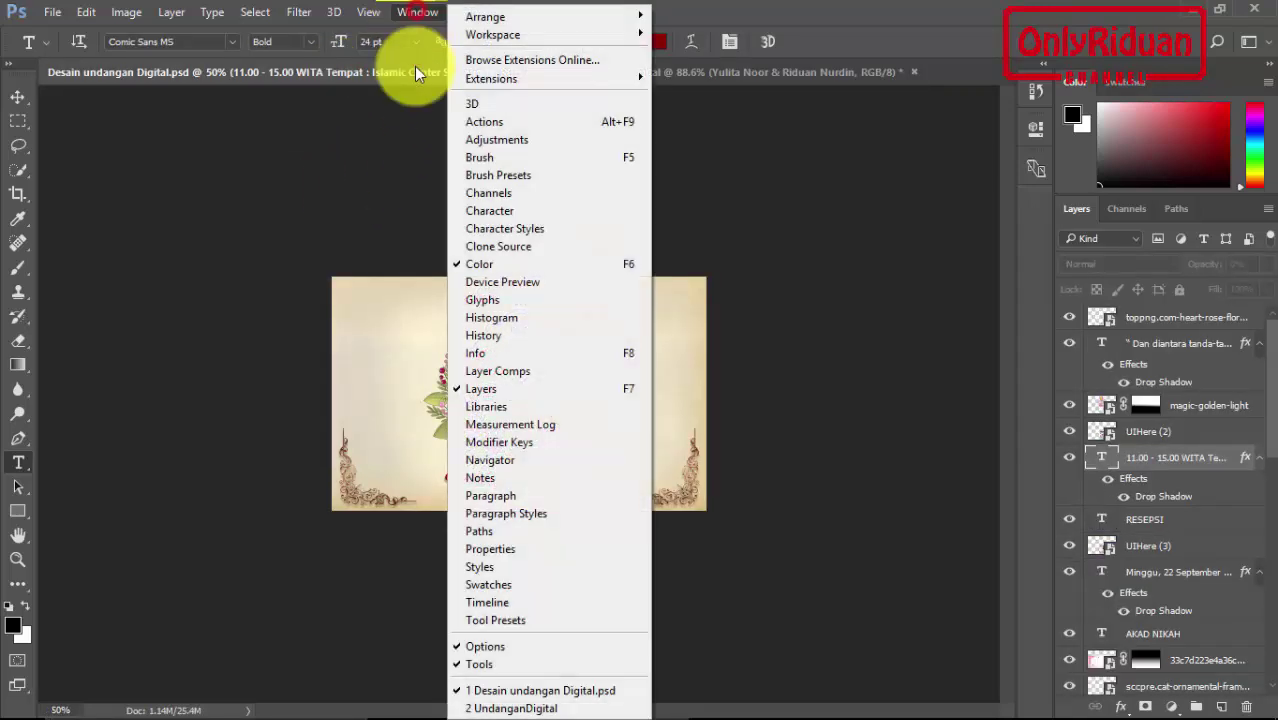
{"action": "left_click", "coordinate": [493, 605]}
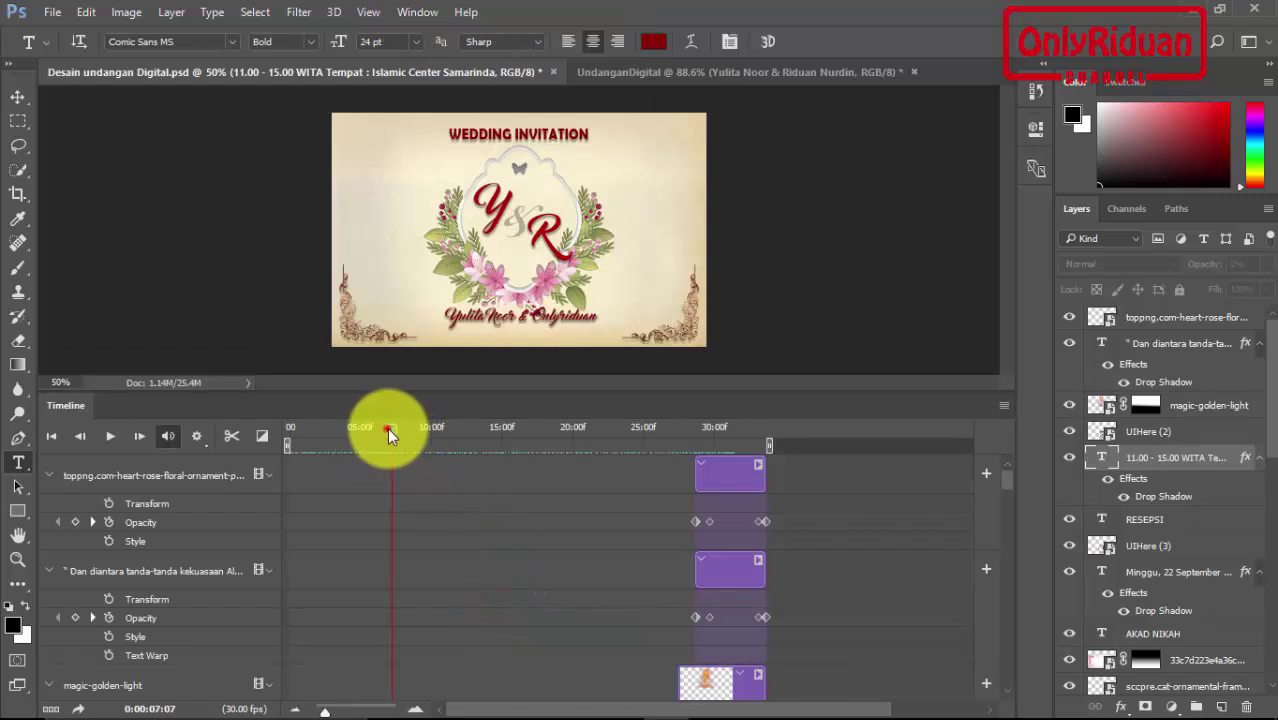
{"action": "left_click_drag", "start_coordinate": [402, 426], "coordinate": [483, 443]}
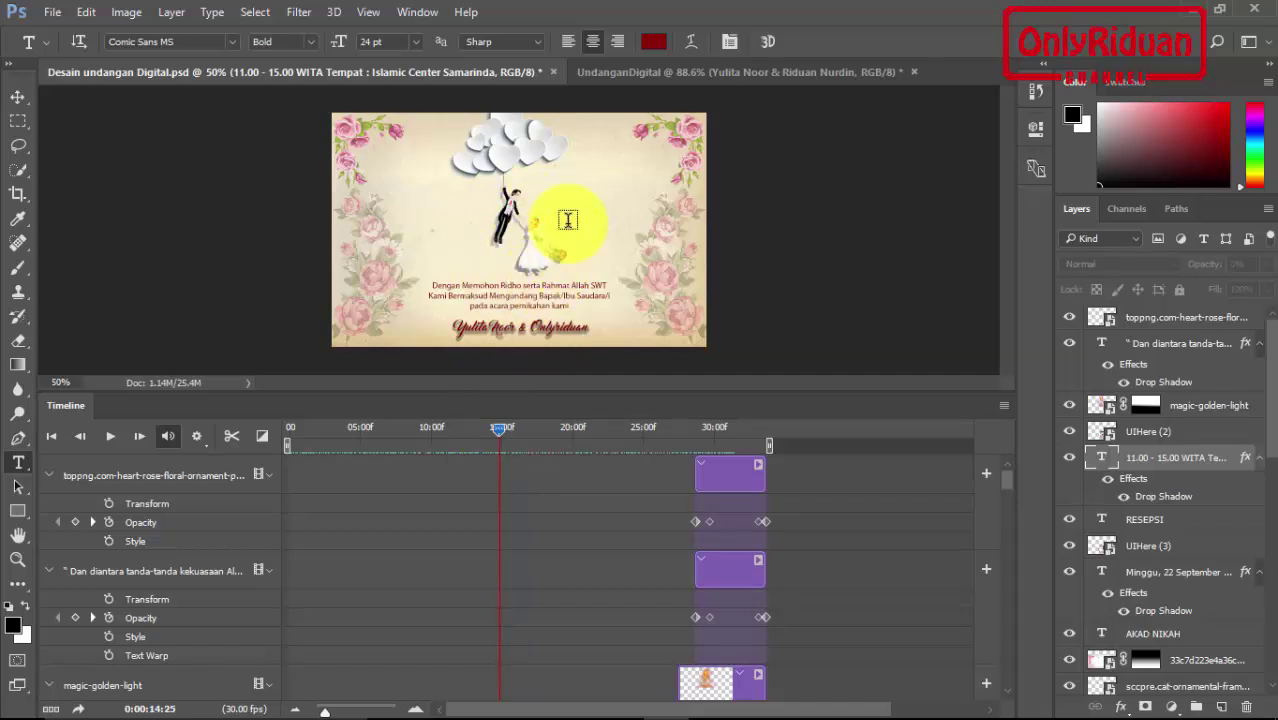
{"action": "left_click", "coordinate": [417, 12]}
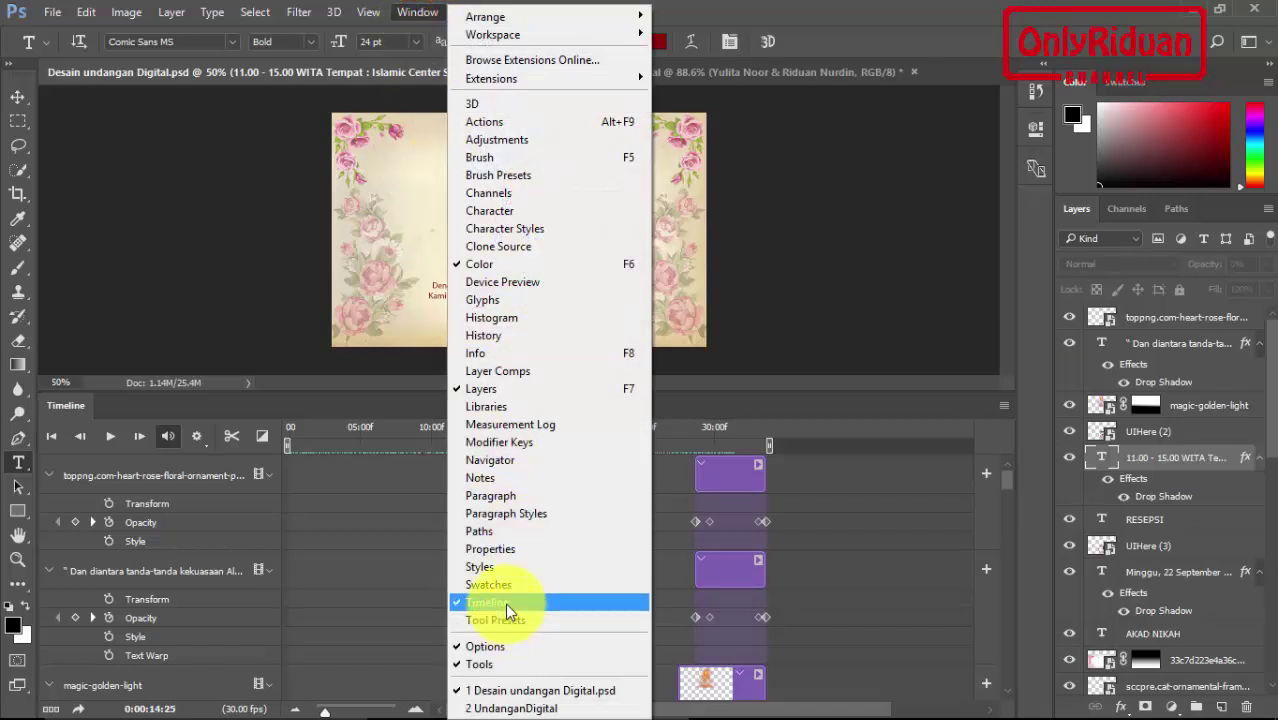
{"action": "left_click", "coordinate": [505, 603]}
{"action": "left_click", "coordinate": [632, 79]}
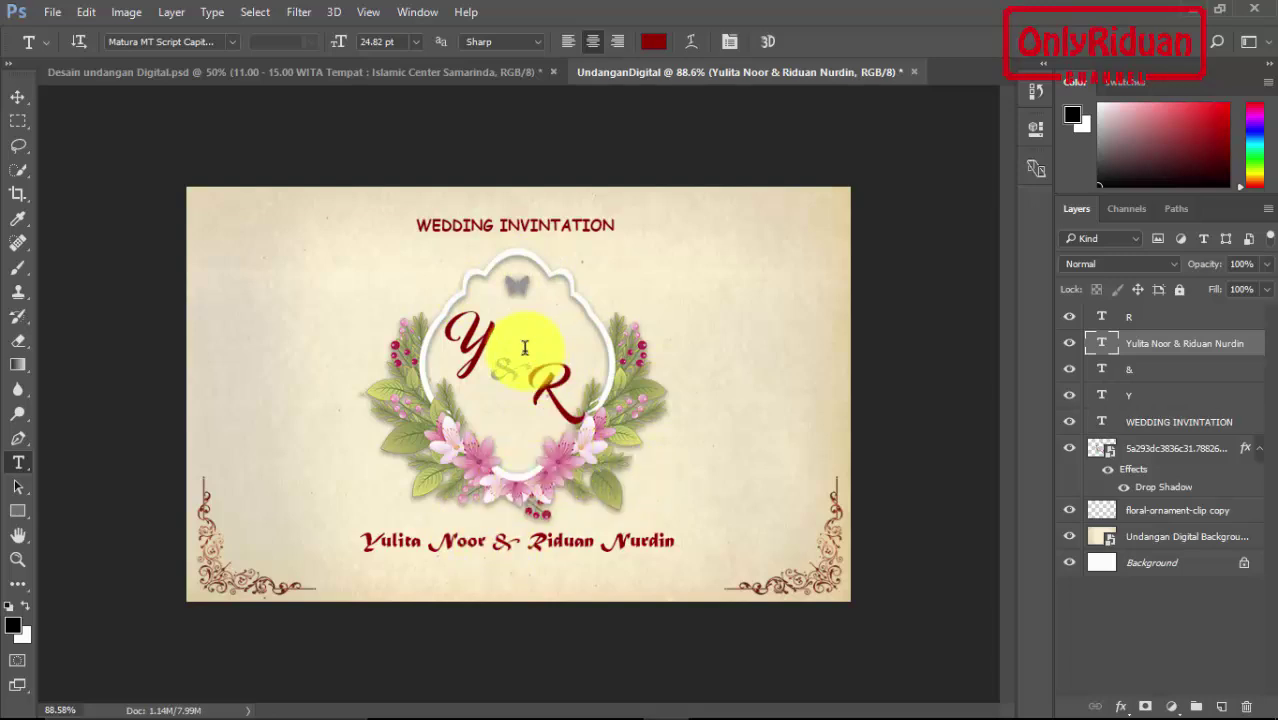
Step: Select layer R, then hide the ornament, wreath, title, monogram and names layers
{"action": "left_click", "coordinate": [1171, 318]}
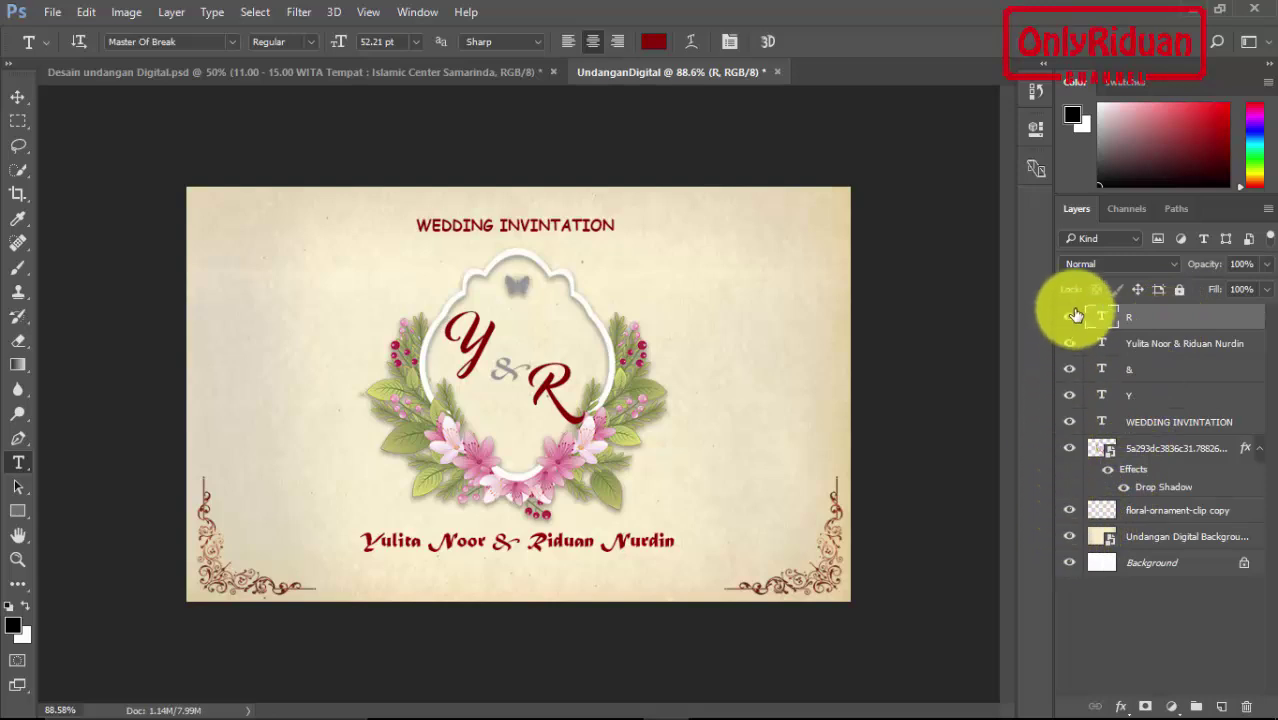
{"action": "left_click", "coordinate": [1071, 511]}
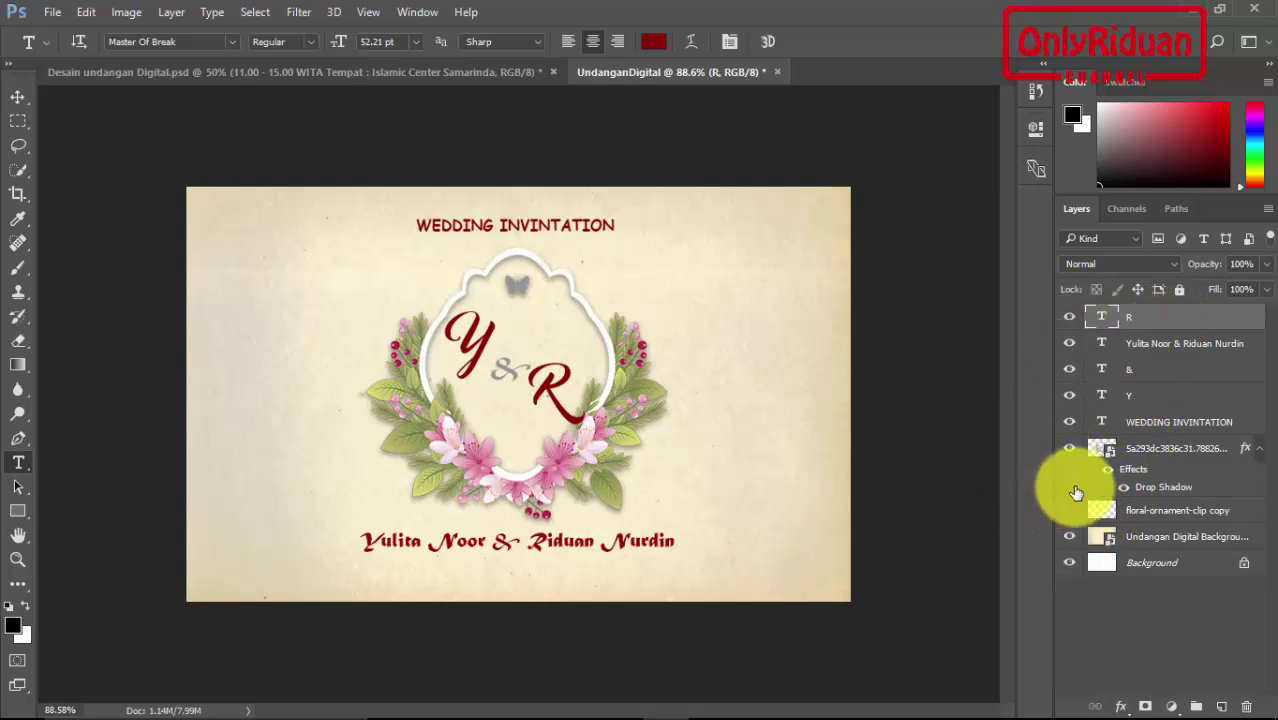
{"action": "left_click", "coordinate": [1071, 448]}
{"action": "left_click_drag", "start_coordinate": [1073, 437], "coordinate": [1070, 316]}
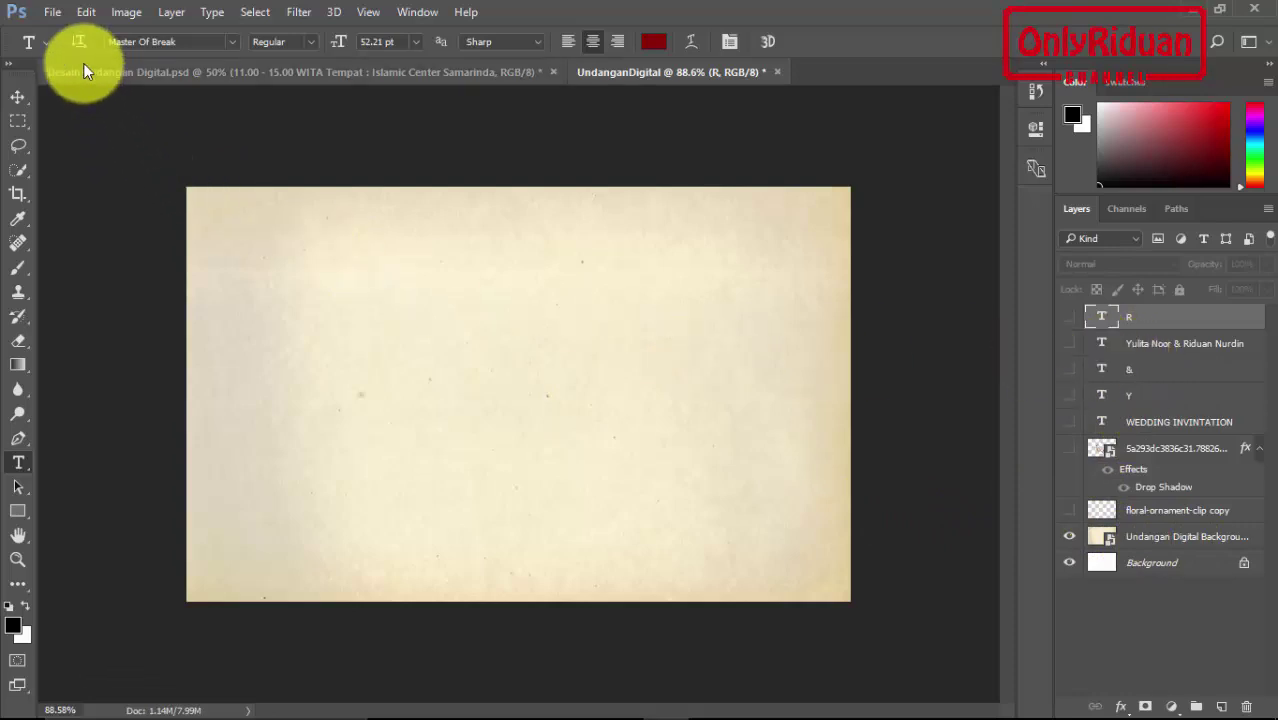
Step: Place the pink rose bouquet image (b34c3c…) into the document as an embedded layer
{"action": "left_click", "coordinate": [52, 13]}
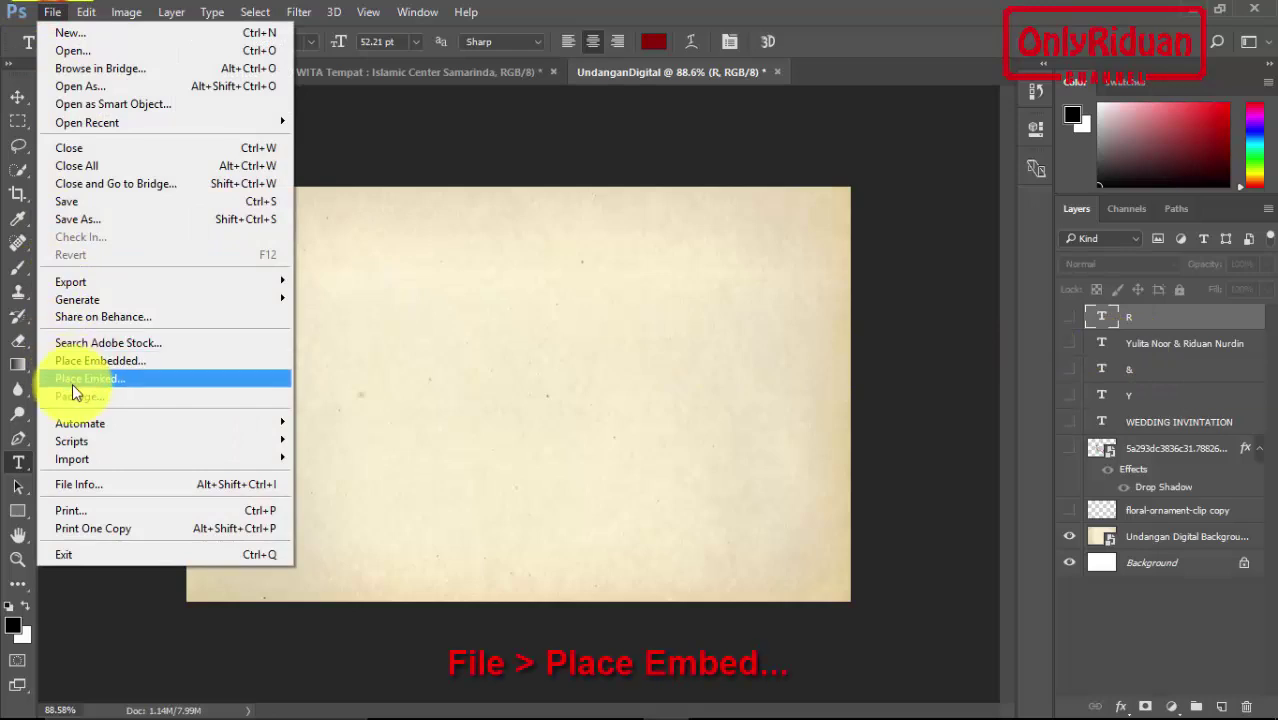
{"action": "left_click", "coordinate": [81, 361]}
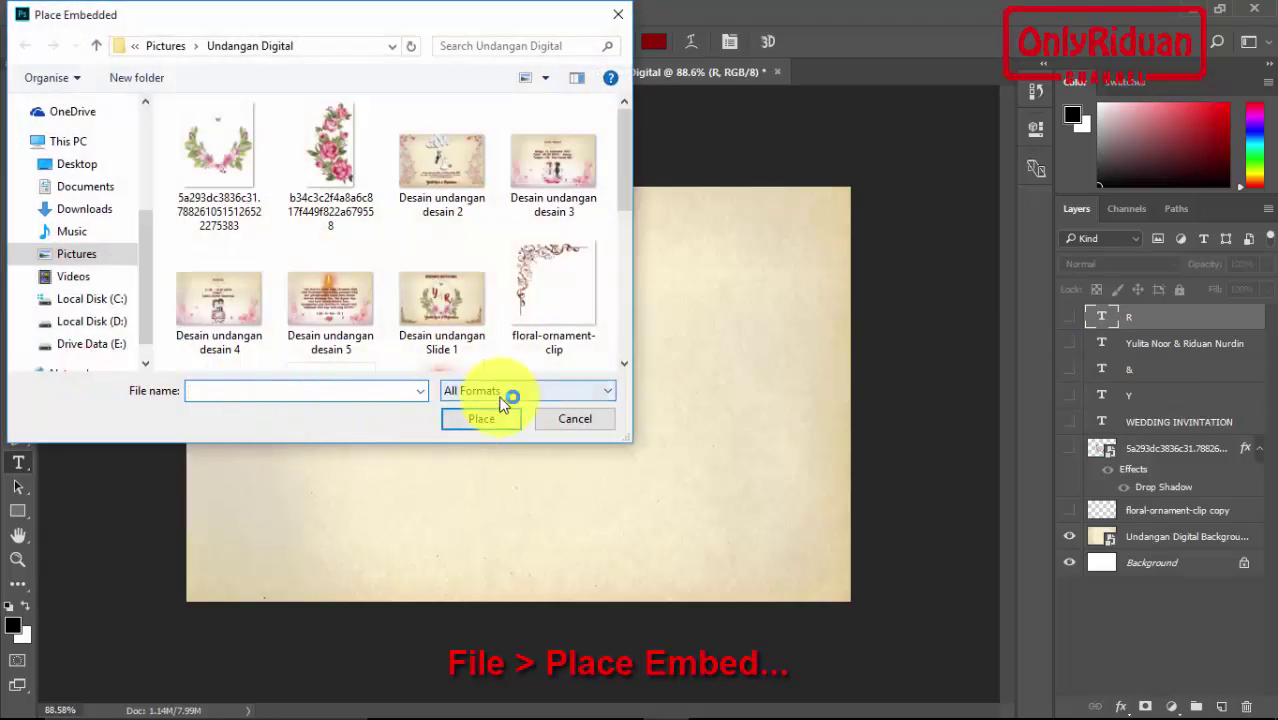
{"action": "left_click", "coordinate": [345, 145]}
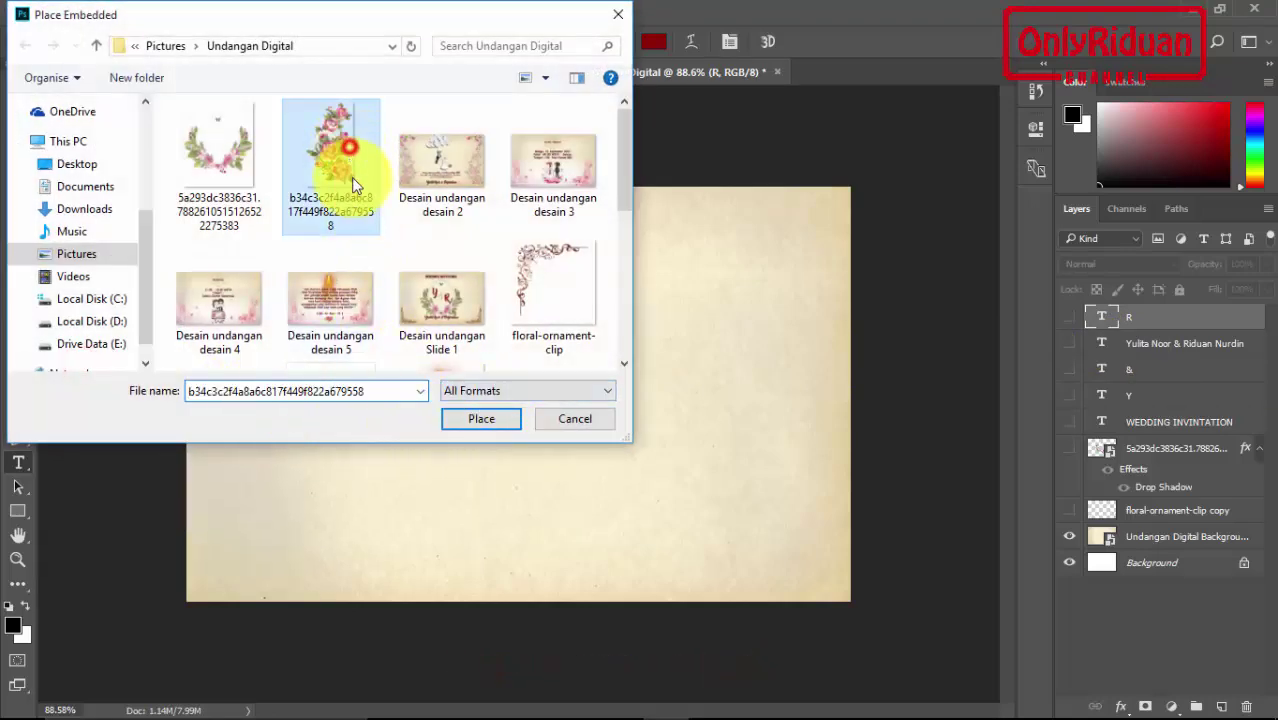
{"action": "left_click", "coordinate": [462, 423]}
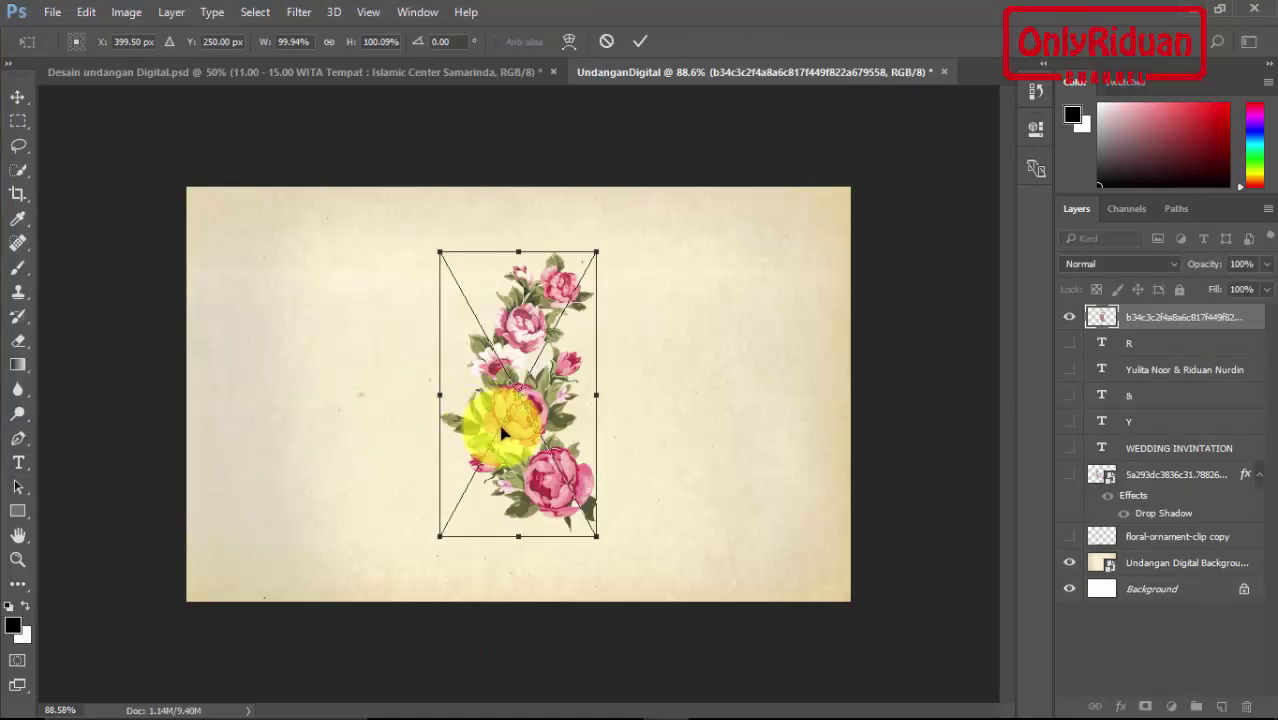
Step: Move the rose bouquet to the page's left edge, shrink it slightly, and commit
{"action": "left_click_drag", "start_coordinate": [540, 405], "coordinate": [295, 457]}
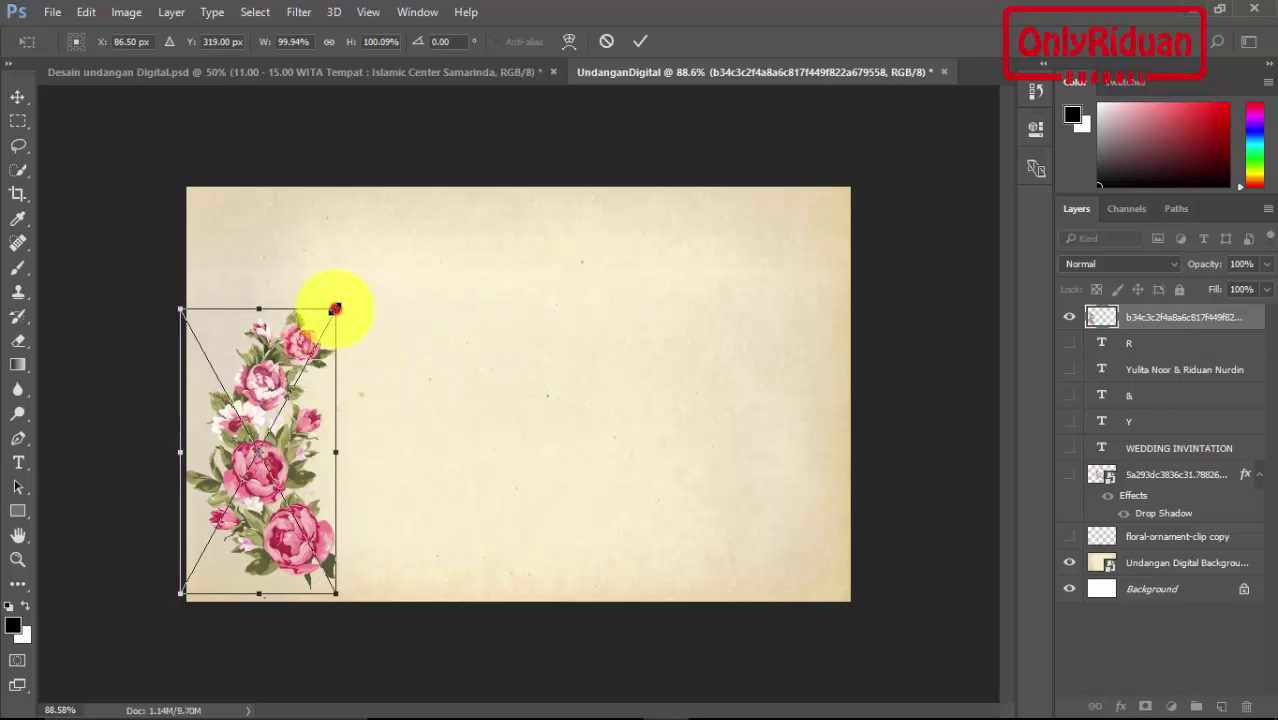
{"action": "mouse_move", "coordinate": [335, 309]}
{"action": "left_mouse_down"}
{"action": "mouse_move", "coordinate": [275, 319]}
{"action": "mouse_move", "coordinate": [284, 312]}
{"action": "left_mouse_up"}
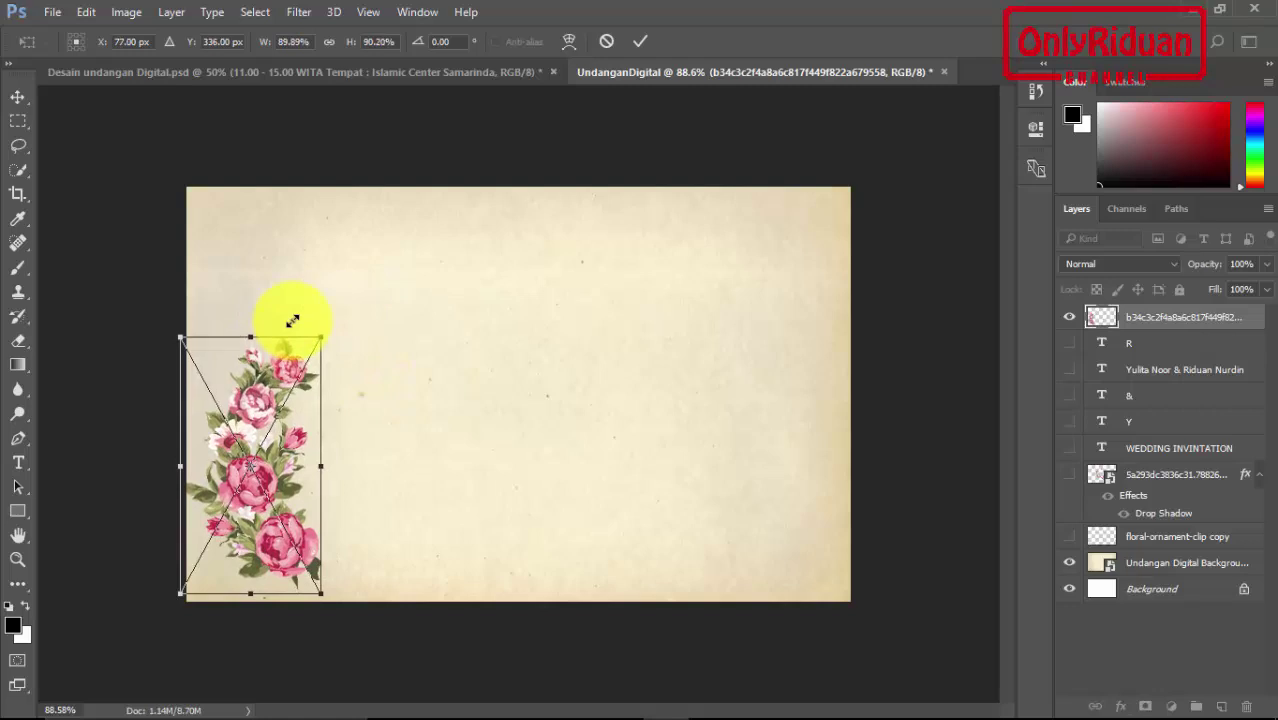
{"action": "left_click", "coordinate": [645, 43]}
{"action": "key", "text": "t"}
{"action": "left_click", "coordinate": [18, 97]}
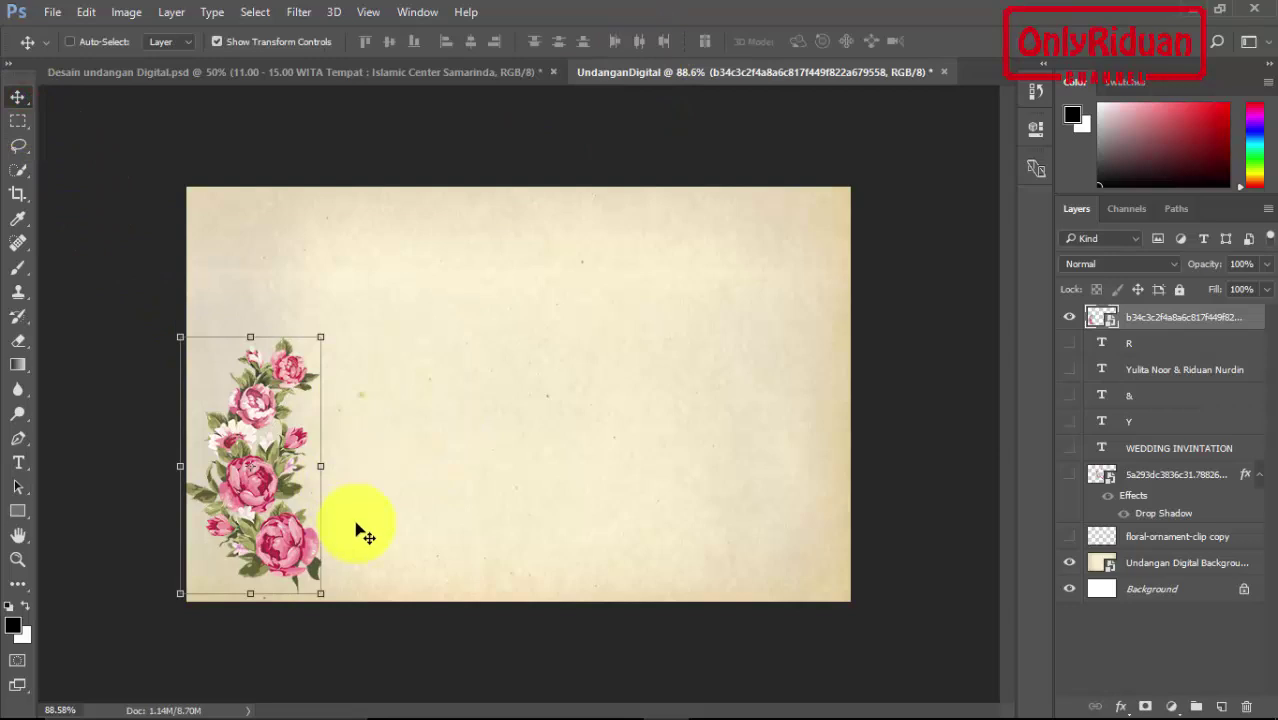
Step: Duplicate the rose bouquet to the right edge and flip the copy horizontally
{"action": "key", "text": "alt"}
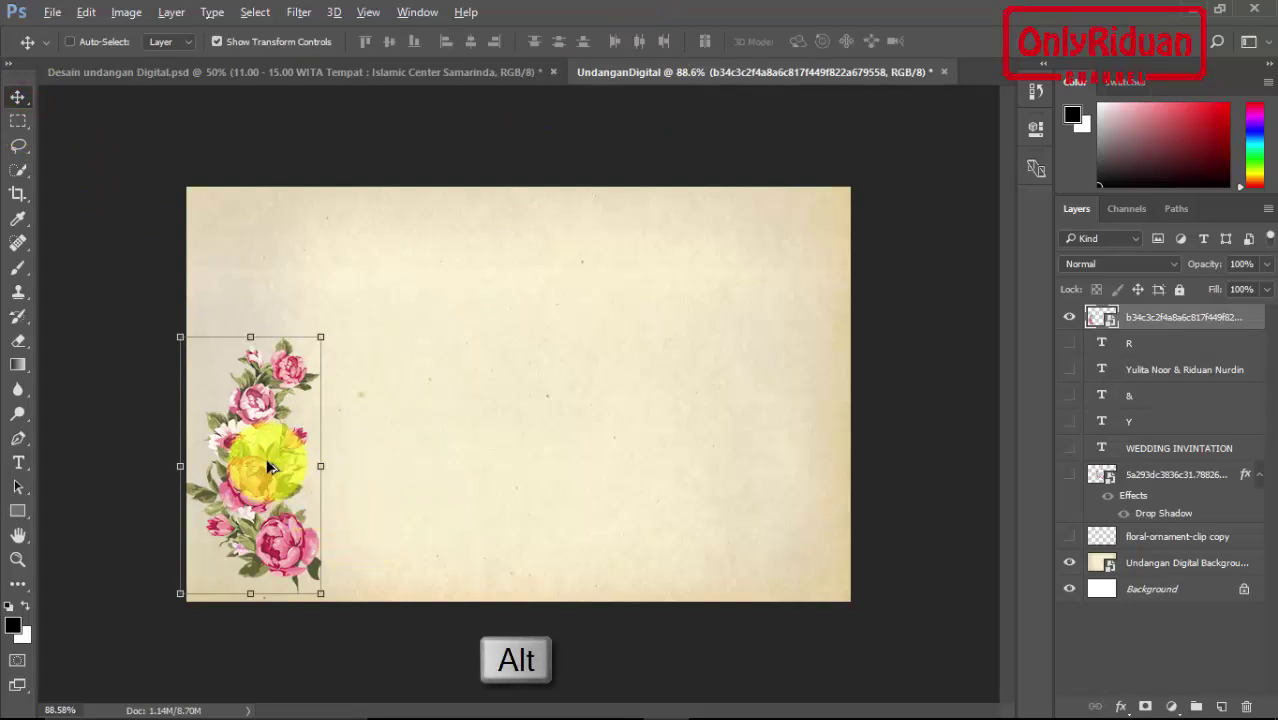
{"action": "left_click_drag", "start_coordinate": [259, 449], "coordinate": [785, 461]}
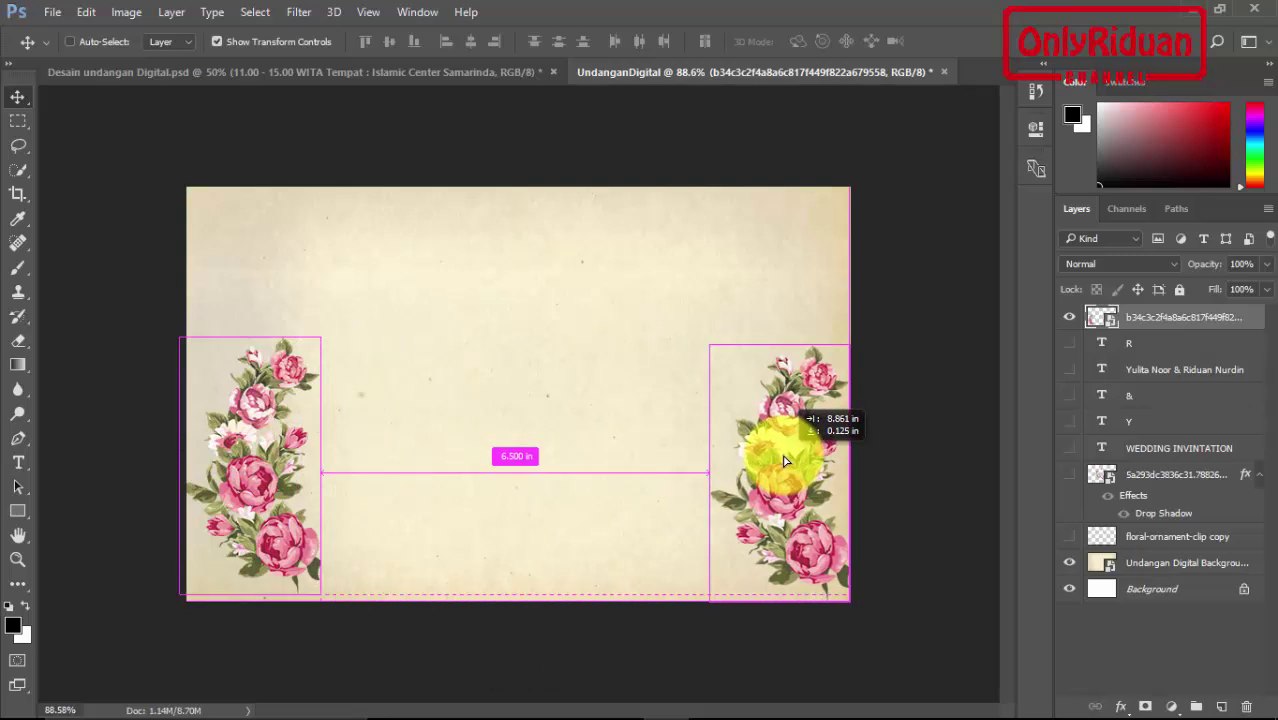
{"action": "left_click_drag", "start_coordinate": [785, 461], "coordinate": [785, 461]}
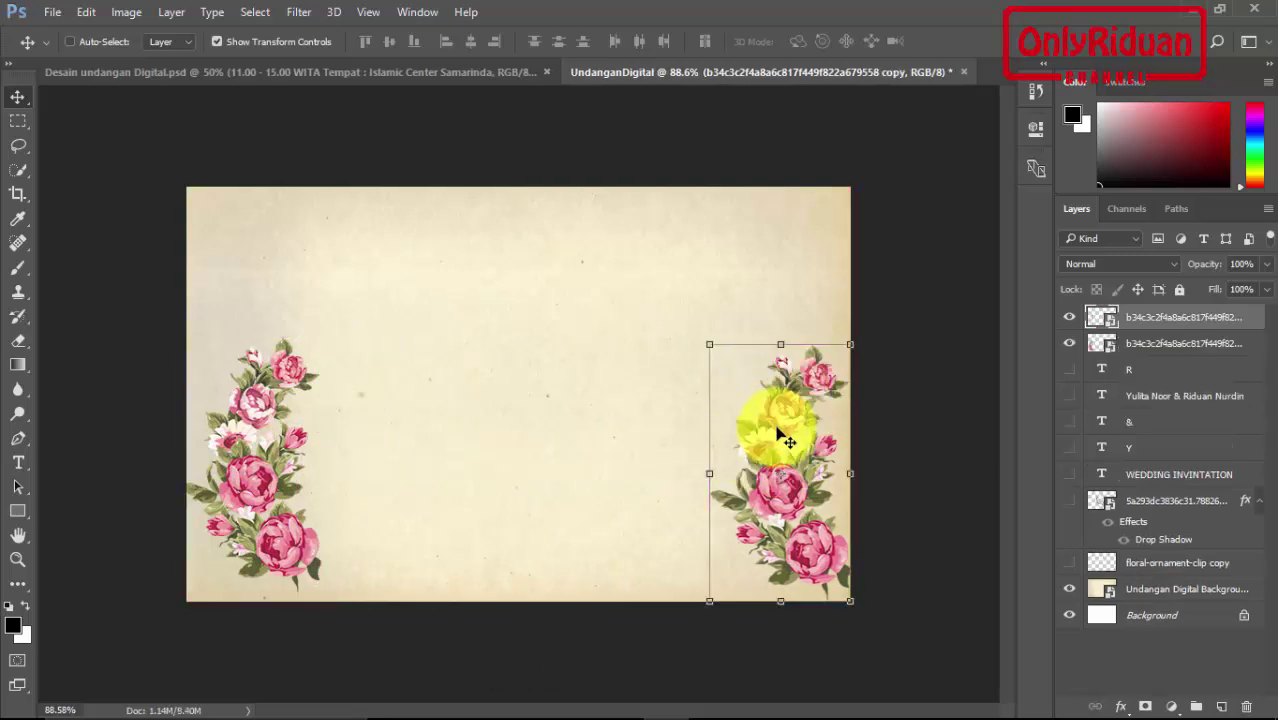
{"action": "left_click", "coordinate": [86, 12]}
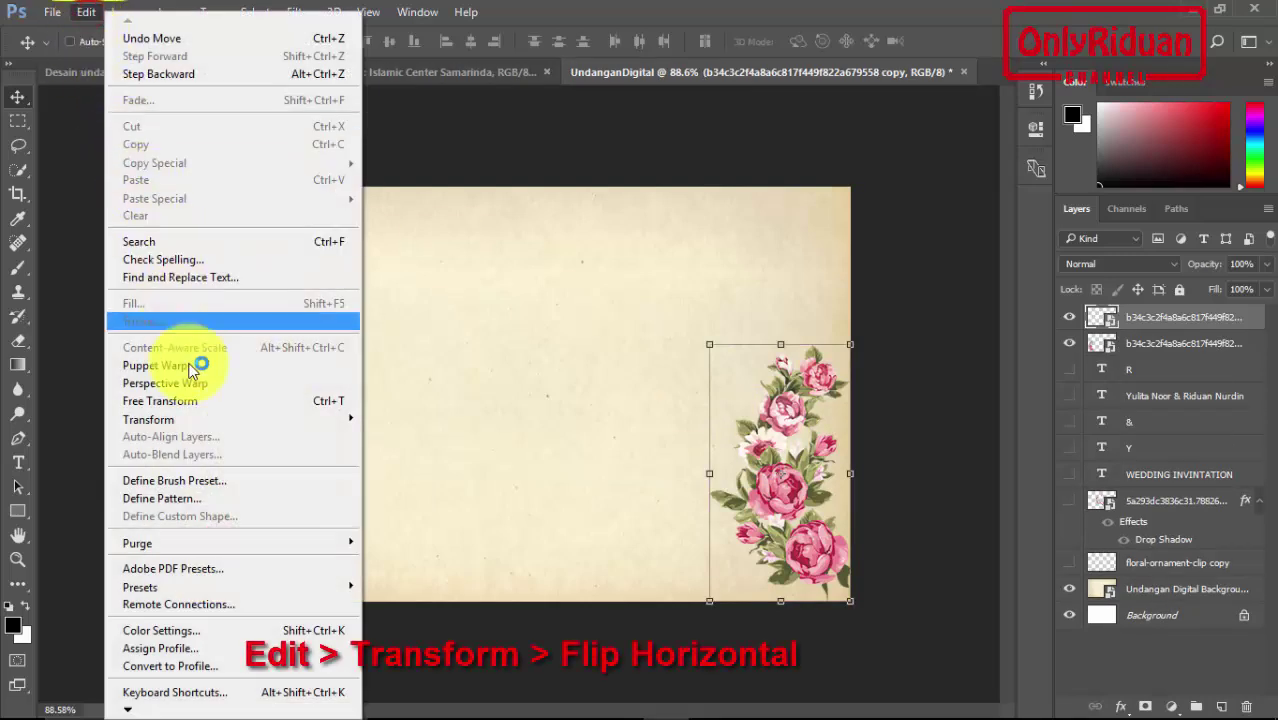
{"action": "left_click", "coordinate": [205, 418]}
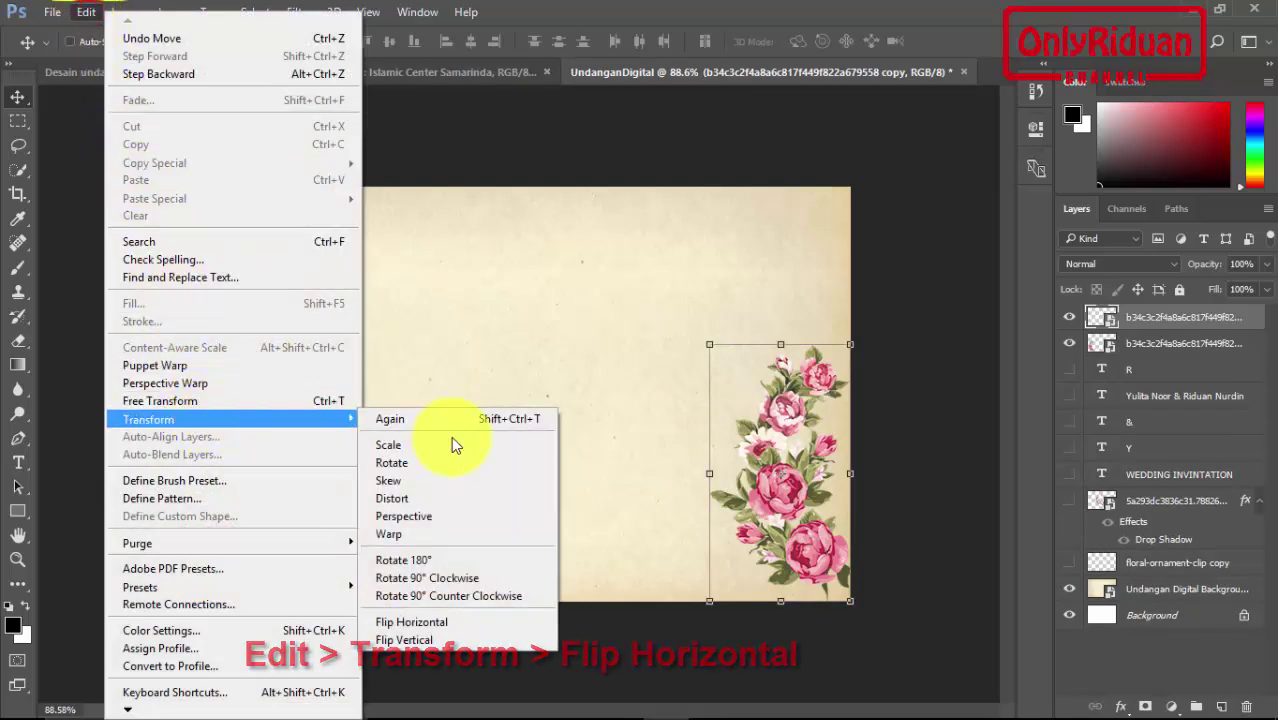
{"action": "left_click", "coordinate": [433, 624]}
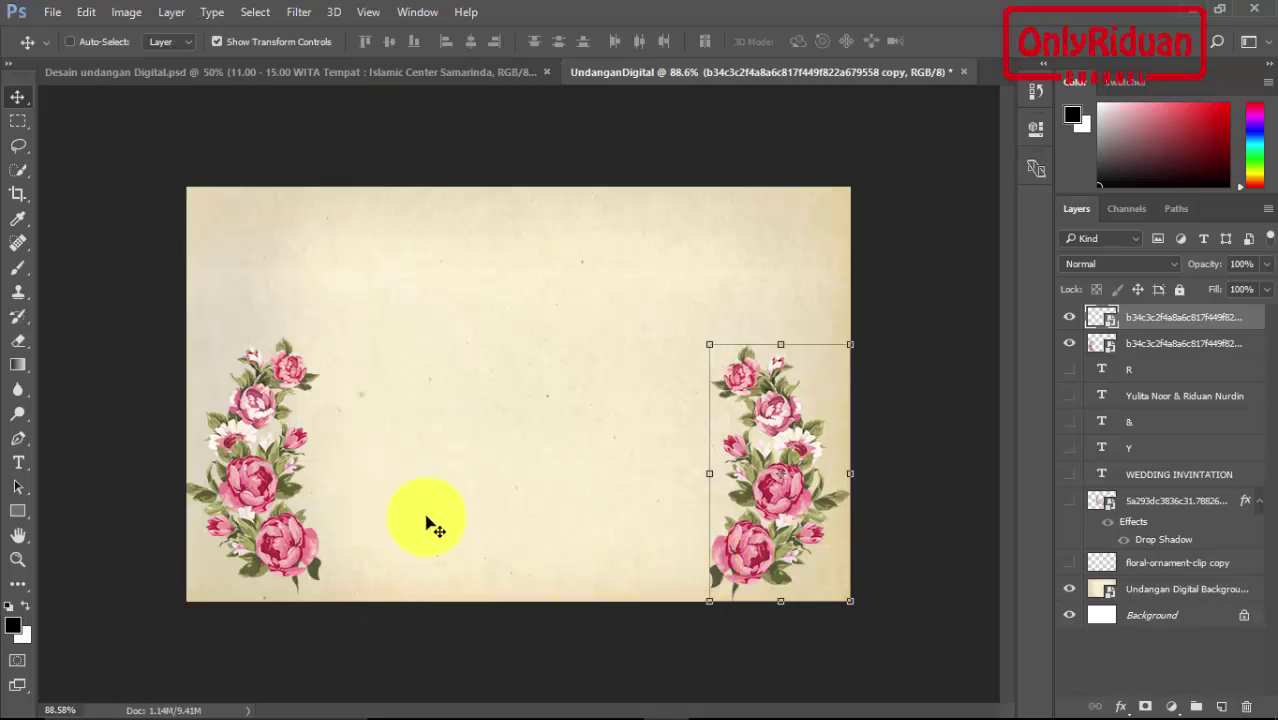
Step: Settle the left bouquet against the left edge and merge both bouquet layers with Ctrl+E
{"action": "left_click", "coordinate": [1130, 343]}
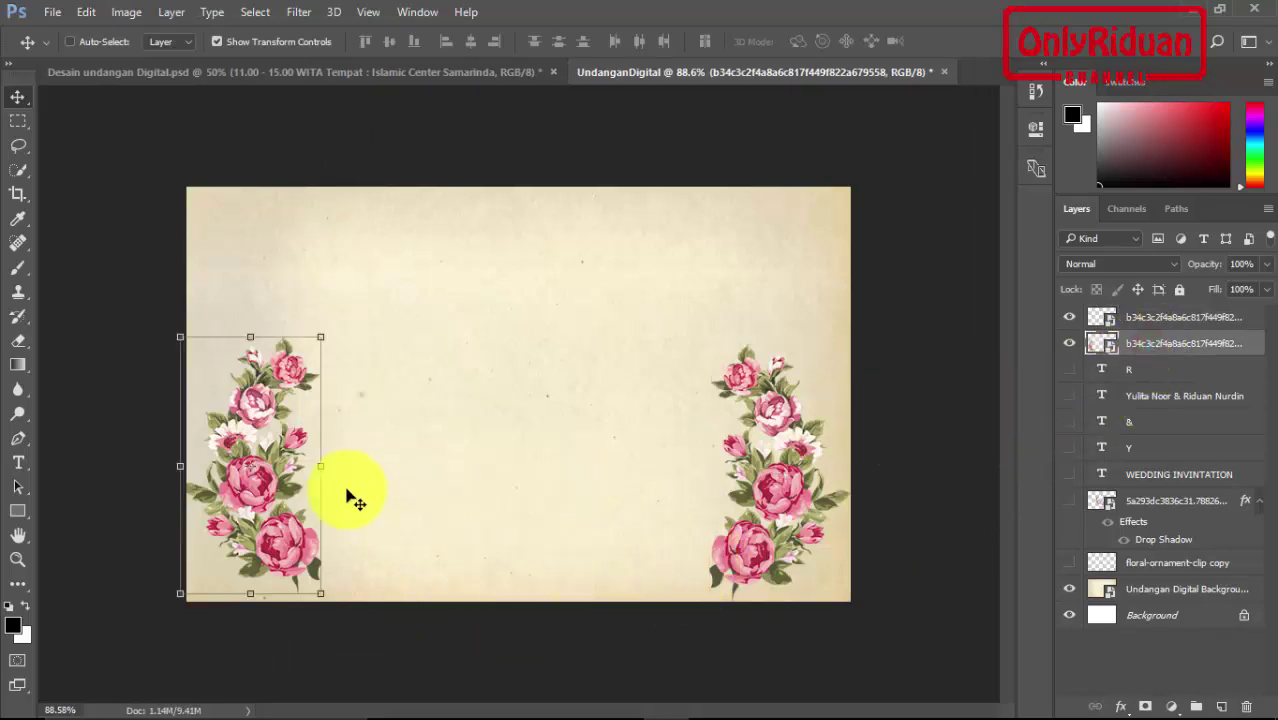
{"action": "left_click_drag", "start_coordinate": [266, 499], "coordinate": [275, 505]}
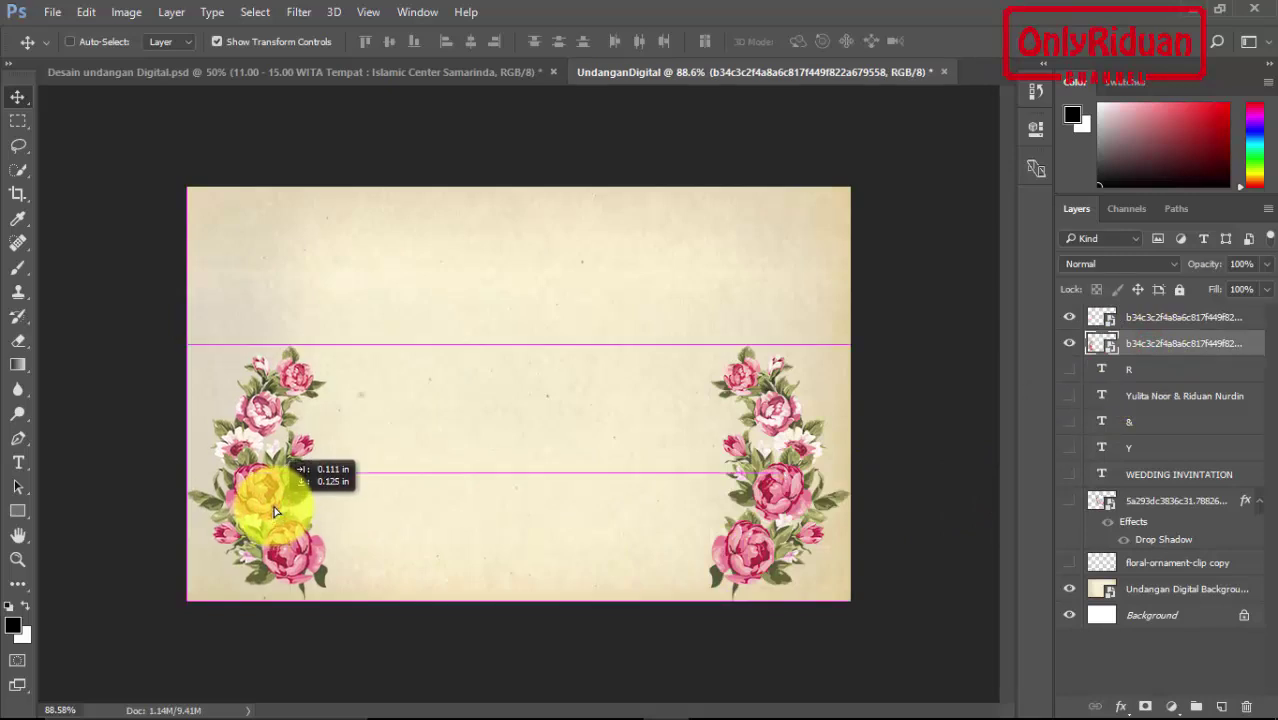
{"action": "left_click_drag", "start_coordinate": [275, 505], "coordinate": [266, 500]}
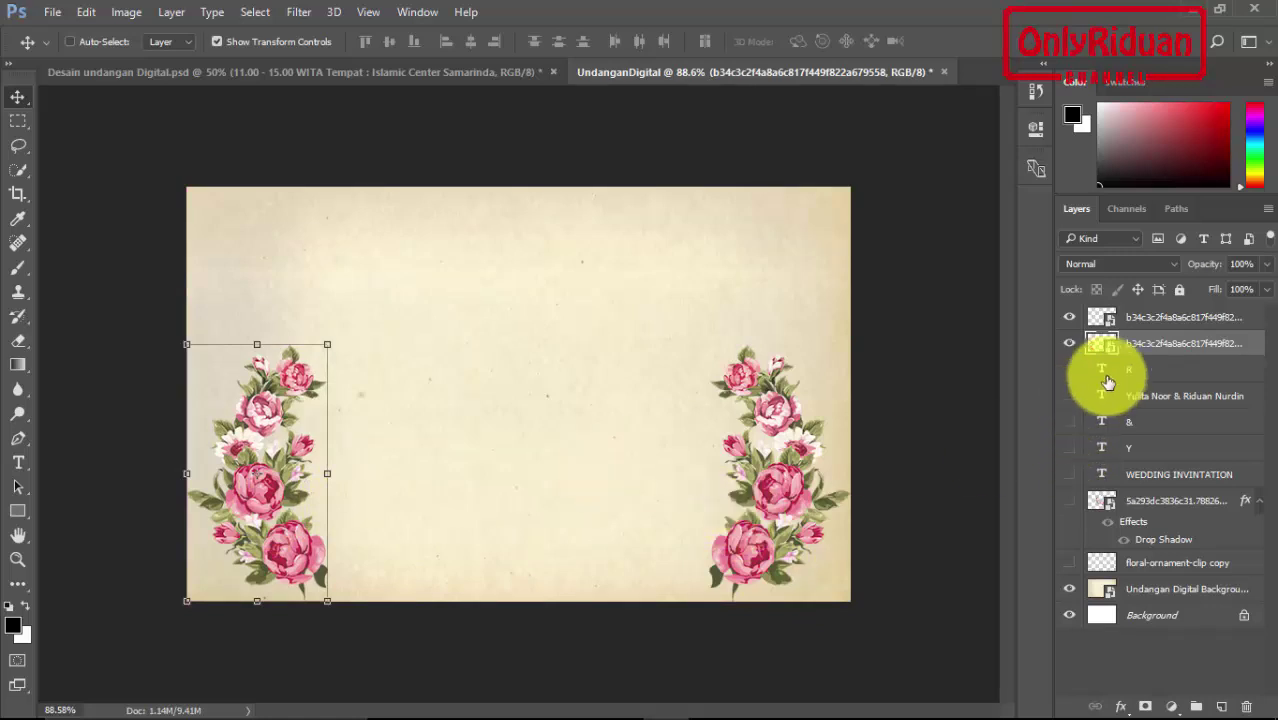
{"action": "left_click", "coordinate": [1168, 318]}
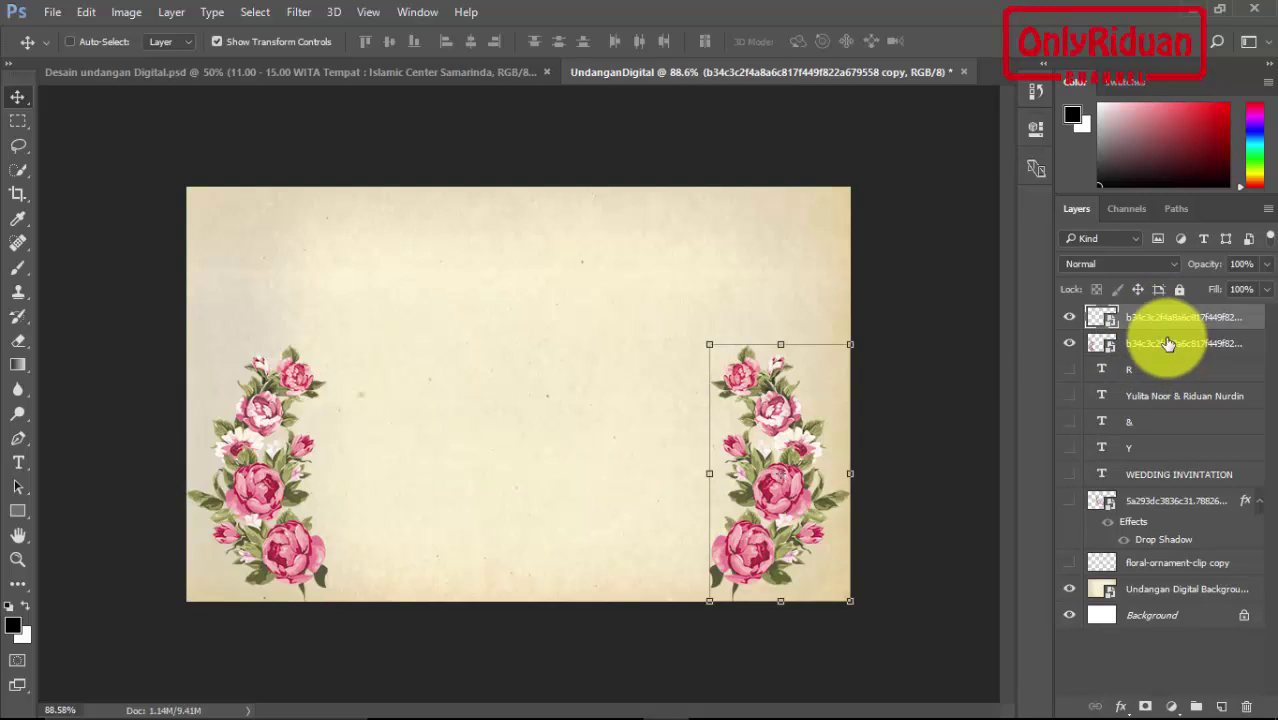
{"action": "left_click", "coordinate": [1166, 345], "text": "ctrl"}
{"action": "key", "text": "ctrl+e"}
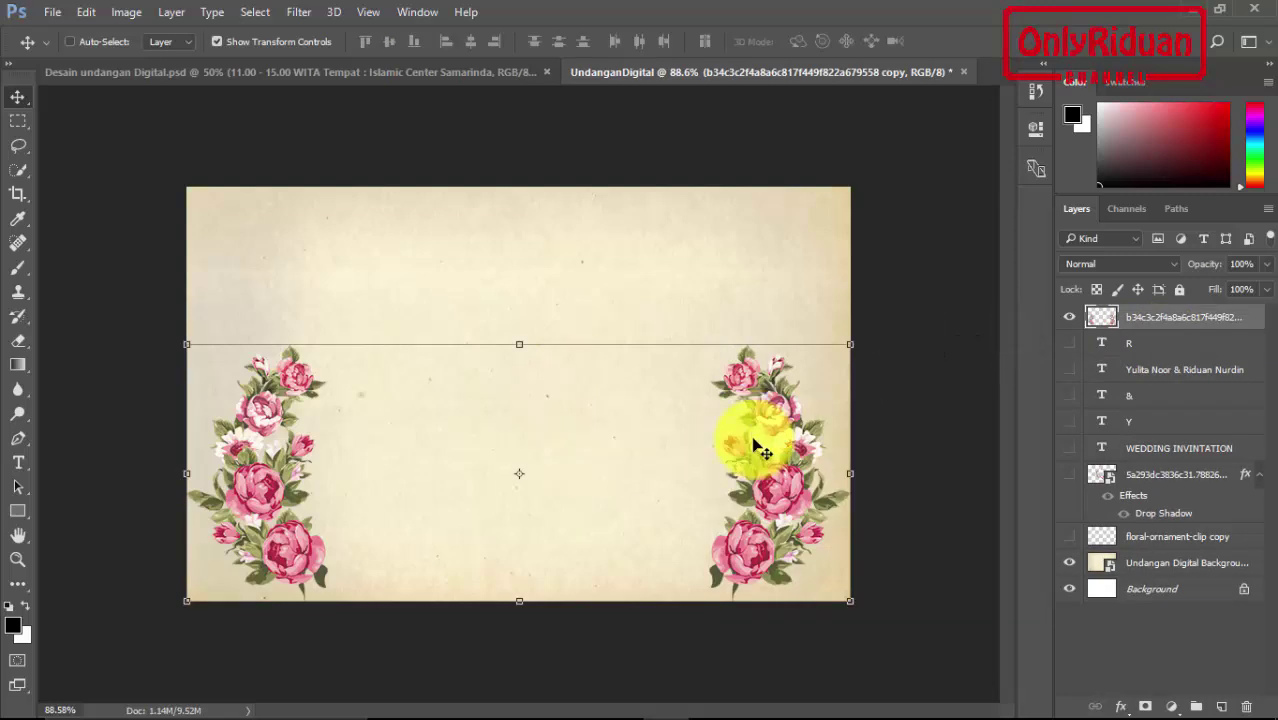
Step: Place the rose-embroidery-floral-design clip art into the invitation as an embedded image
{"action": "left_click", "coordinate": [53, 14]}
{"action": "mouse_move", "coordinate": [80, 423]}
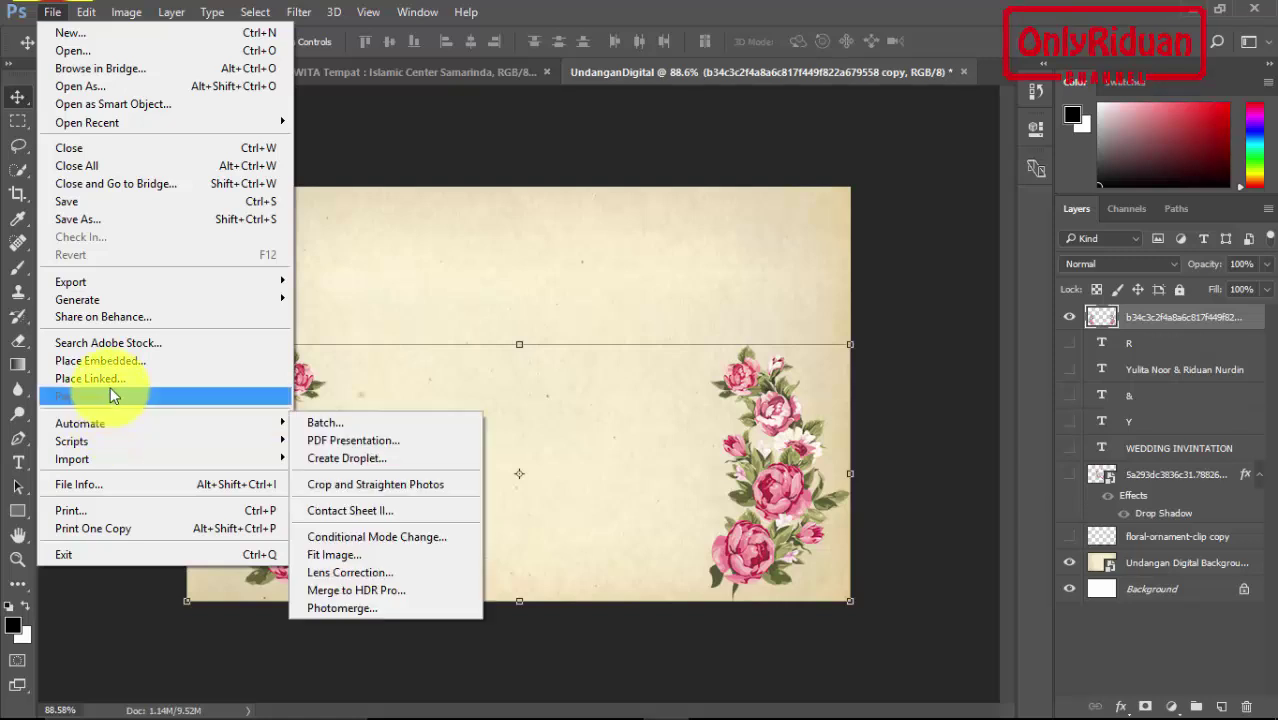
{"action": "left_click", "coordinate": [108, 360]}
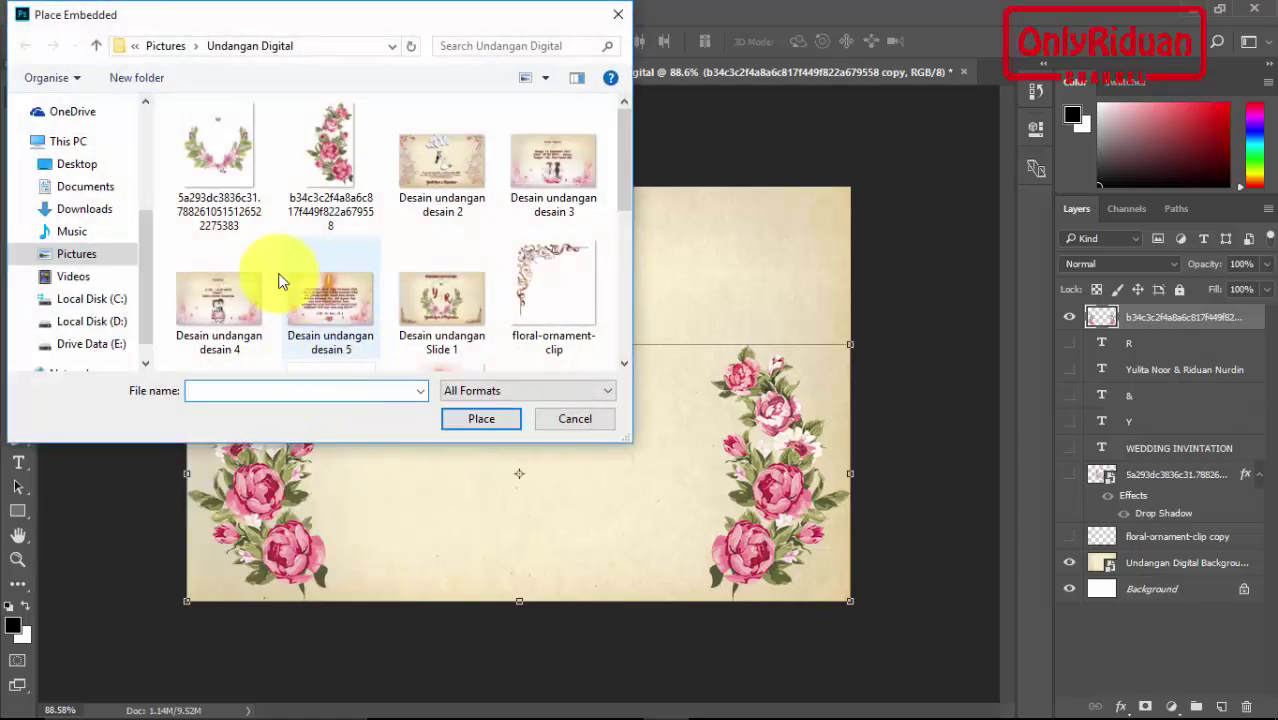
{"action": "left_click_drag", "start_coordinate": [620, 183], "coordinate": [625, 284]}
{"action": "left_click", "coordinate": [219, 270]}
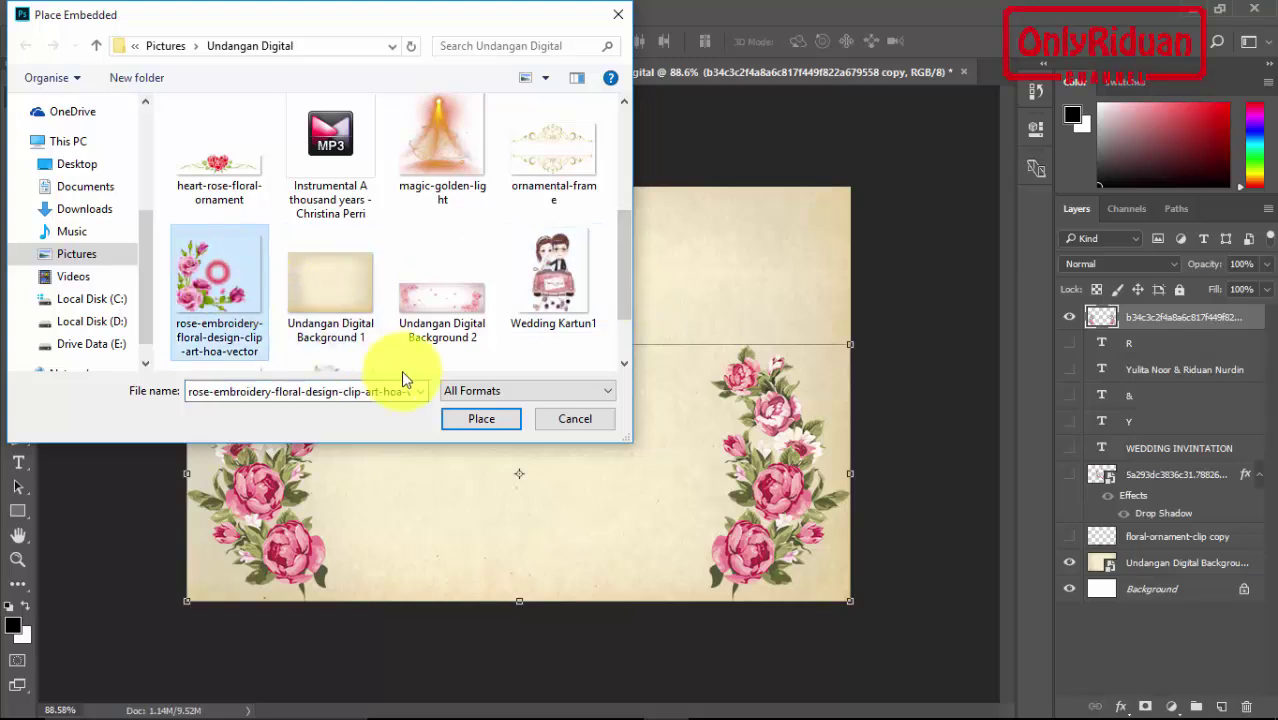
{"action": "left_click", "coordinate": [478, 421]}
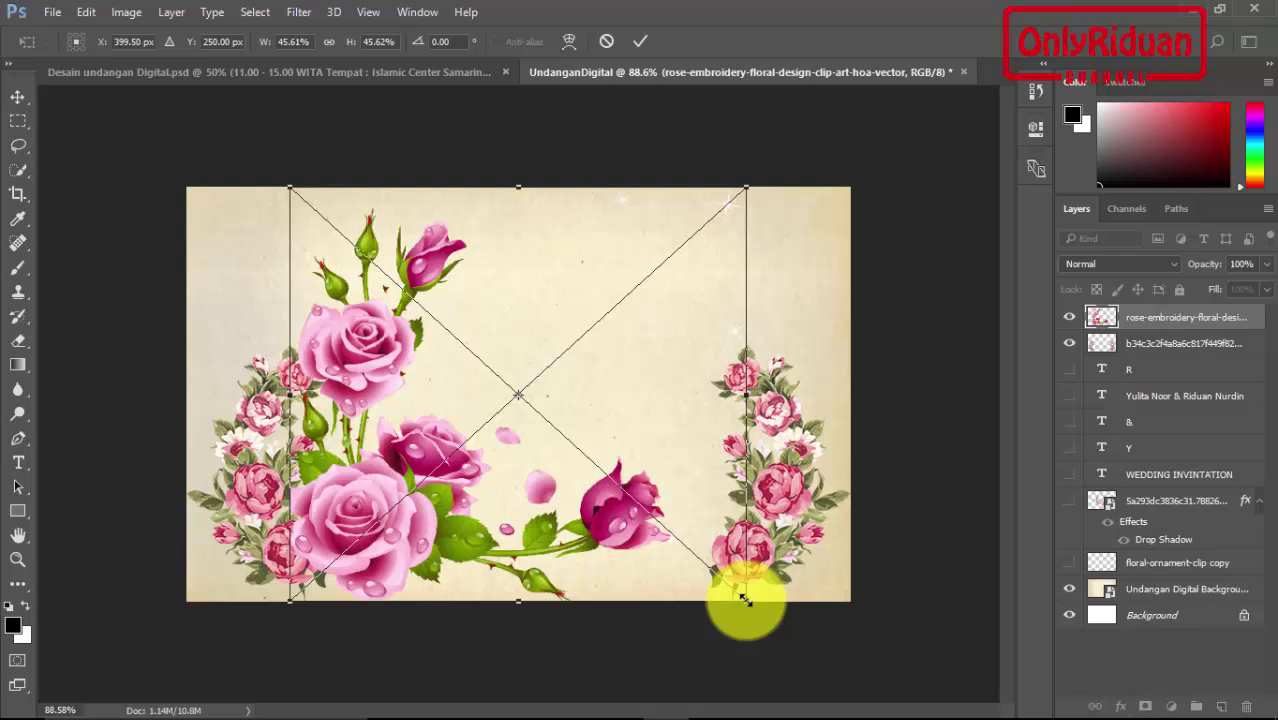
Step: Shrink the rose embroidery and commit it in the top-left corner
{"action": "left_click_drag", "start_coordinate": [745, 599], "coordinate": [567, 484]}
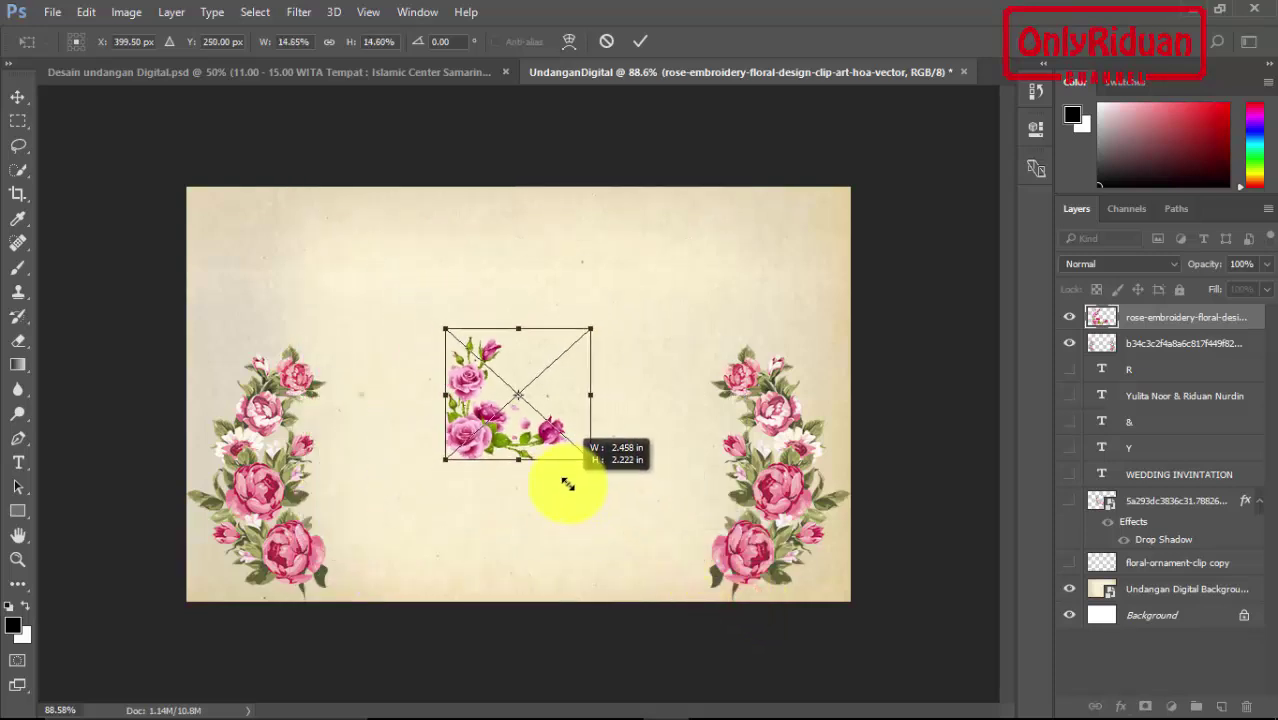
{"action": "left_click_drag", "start_coordinate": [527, 436], "coordinate": [283, 315]}
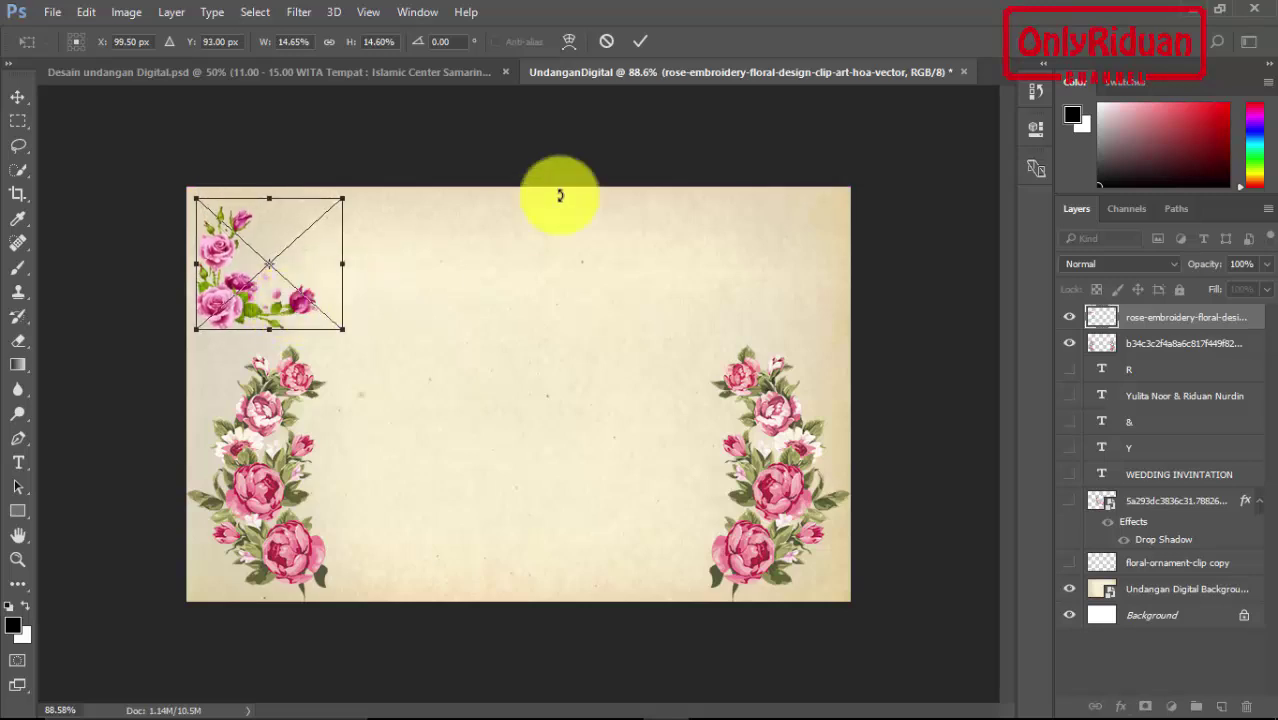
{"action": "left_click", "coordinate": [640, 44]}
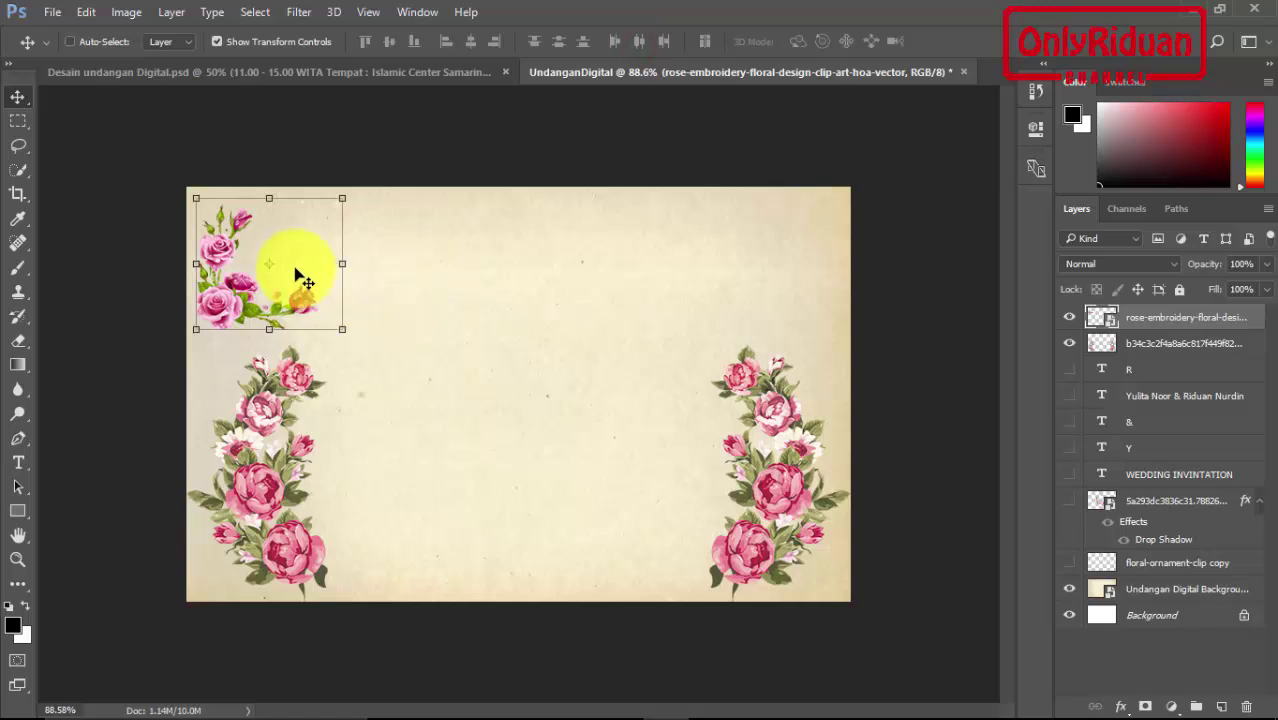
{"action": "left_click", "coordinate": [86, 12]}
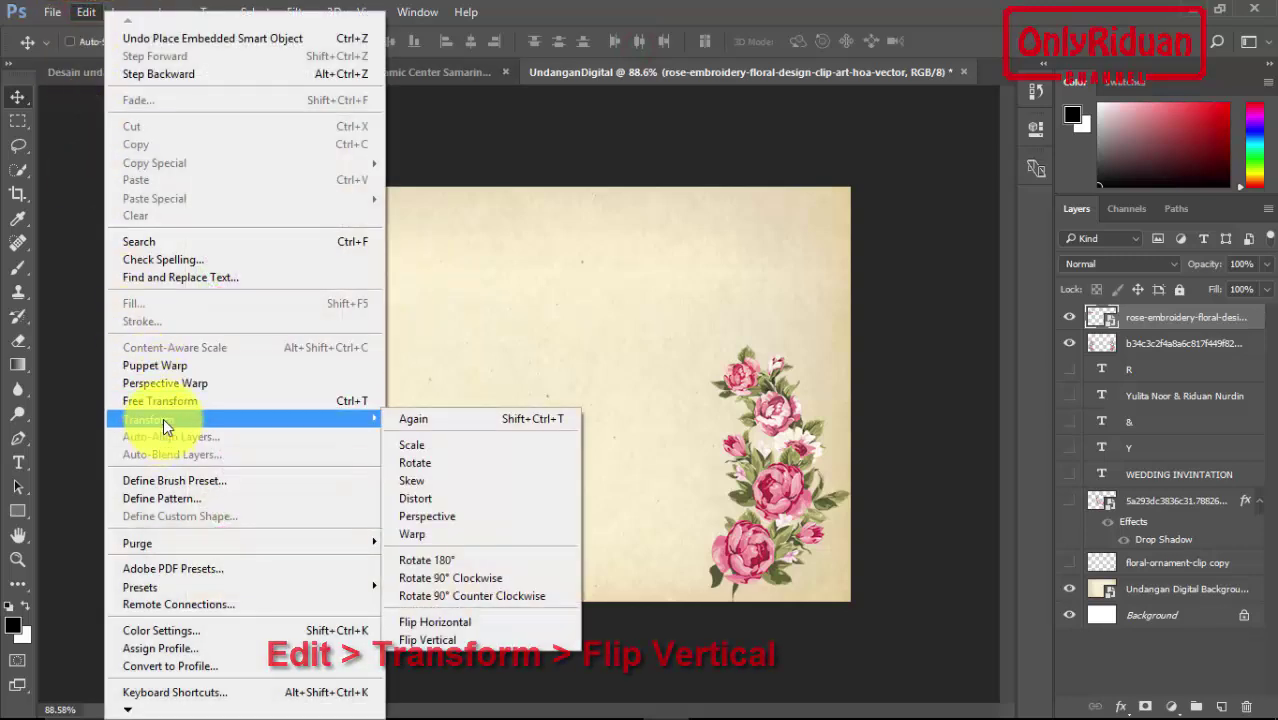
{"action": "mouse_move", "coordinate": [148, 420]}
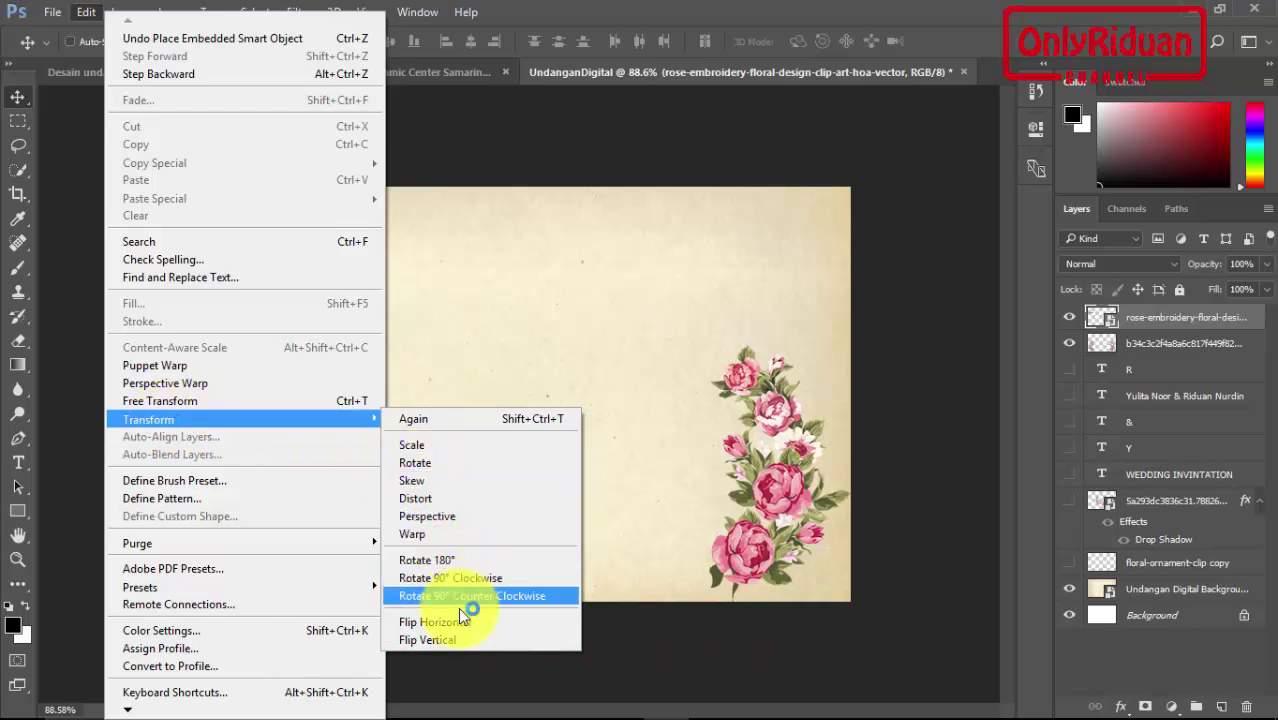
Step: Rotate the top-left roses to fit the corner and put a horizontally flipped copy top-right
{"action": "left_click", "coordinate": [450, 639]}
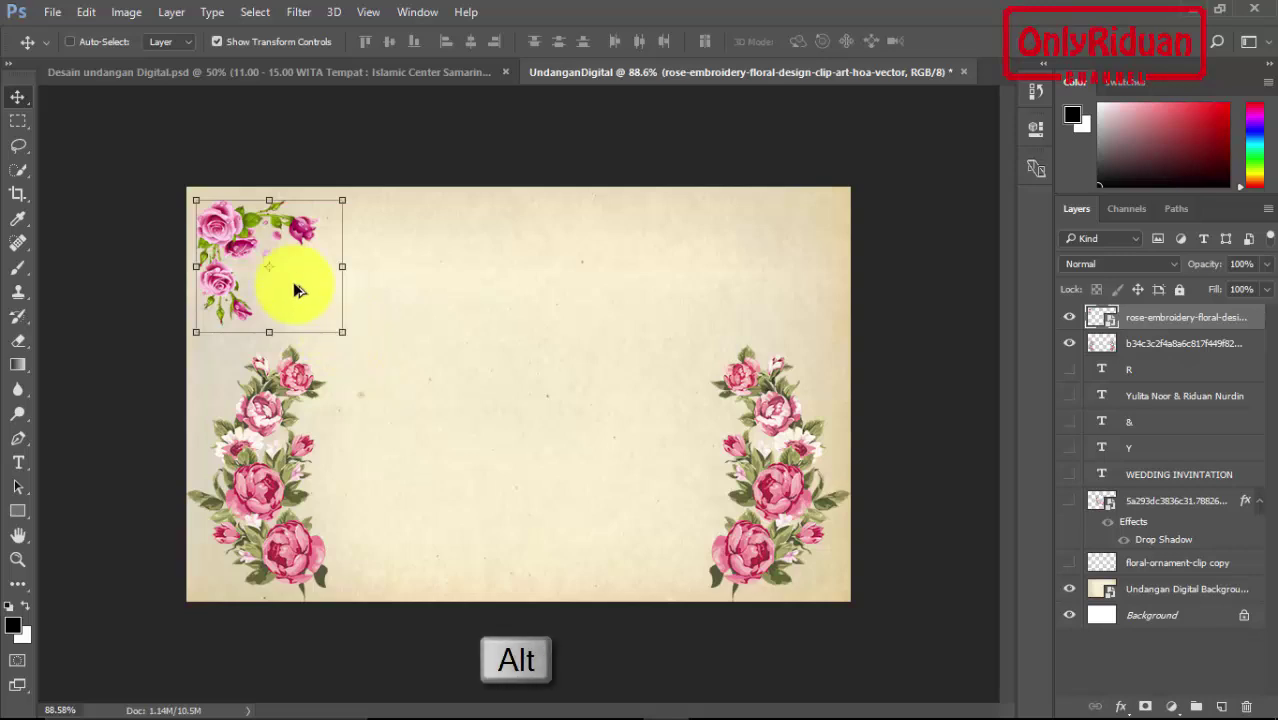
{"action": "mouse_move", "coordinate": [240, 228]}
{"action": "left_mouse_down"}
{"action": "mouse_move", "coordinate": [350, 258]}
{"action": "mouse_move", "coordinate": [735, 233]}
{"action": "left_mouse_up"}
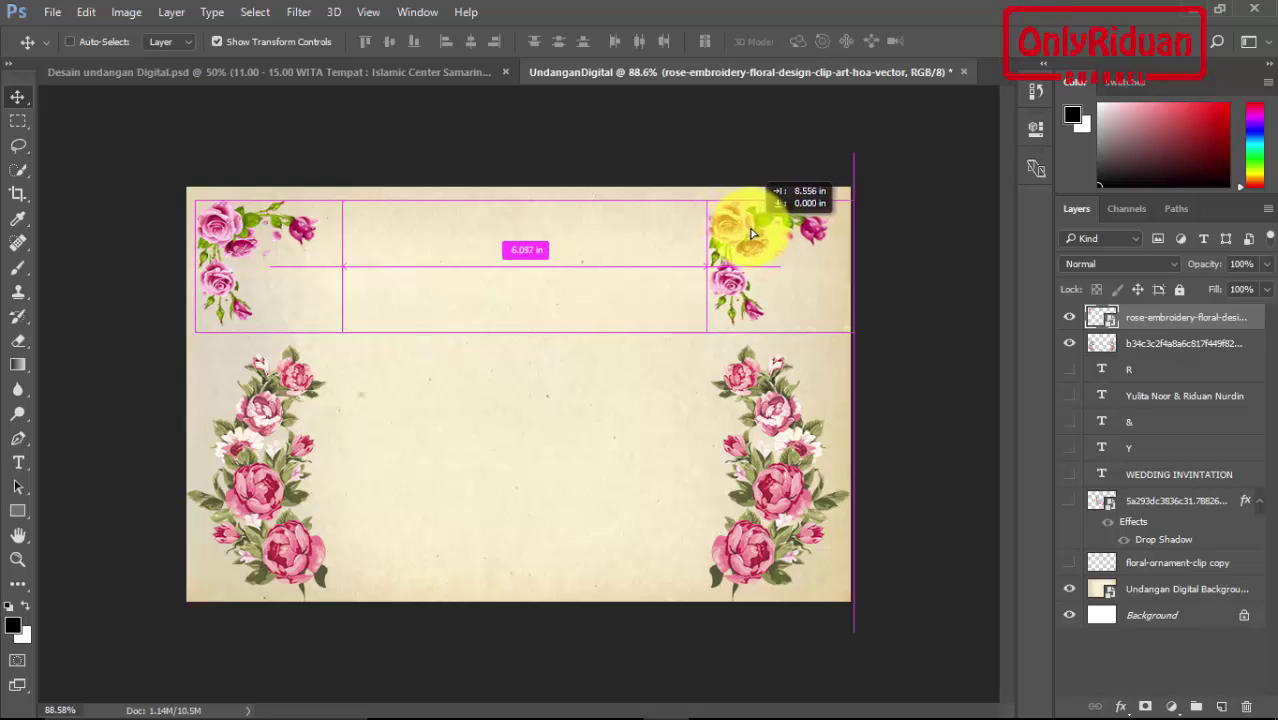
{"action": "left_click_drag", "start_coordinate": [740, 233], "coordinate": [744, 238]}
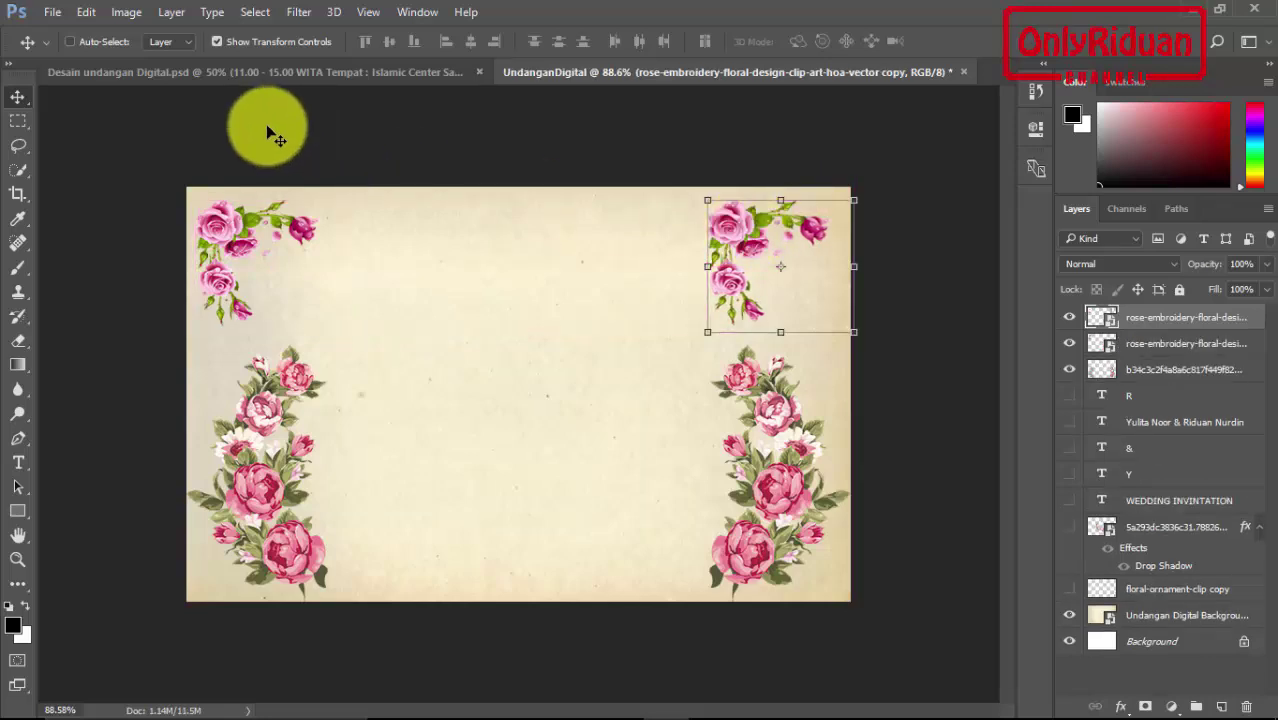
{"action": "left_click", "coordinate": [86, 12]}
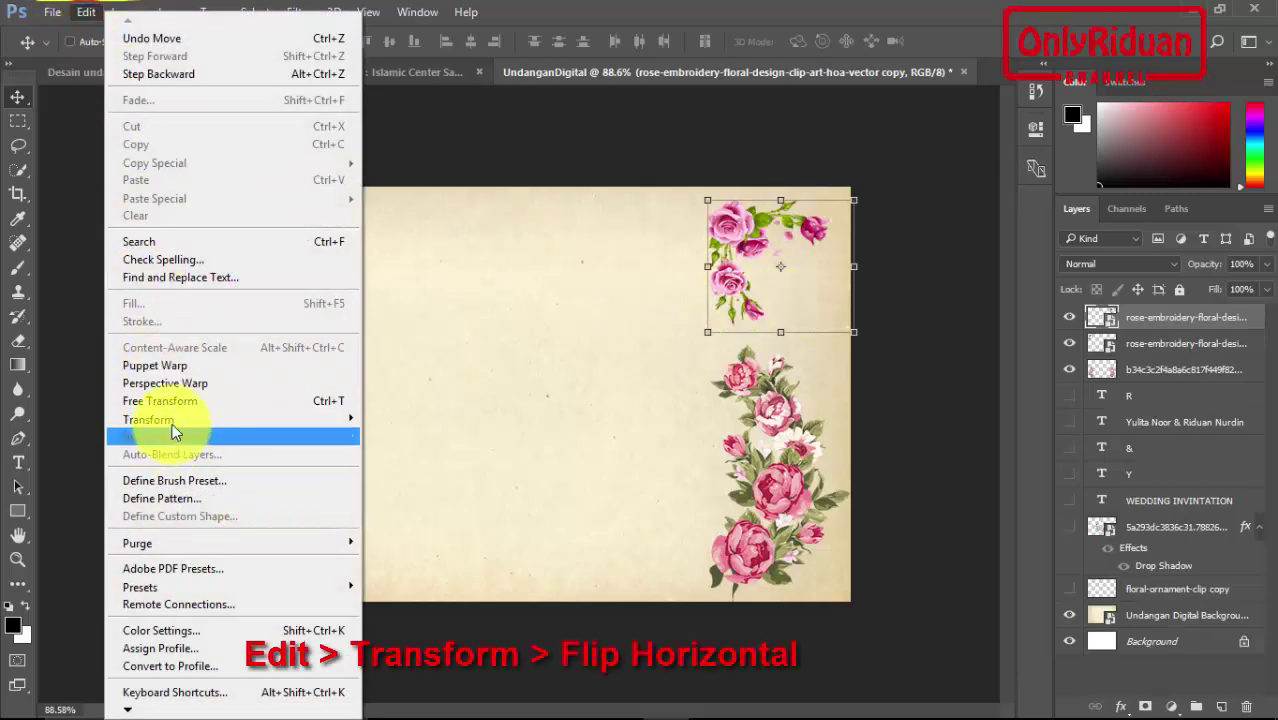
{"action": "mouse_move", "coordinate": [148, 419]}
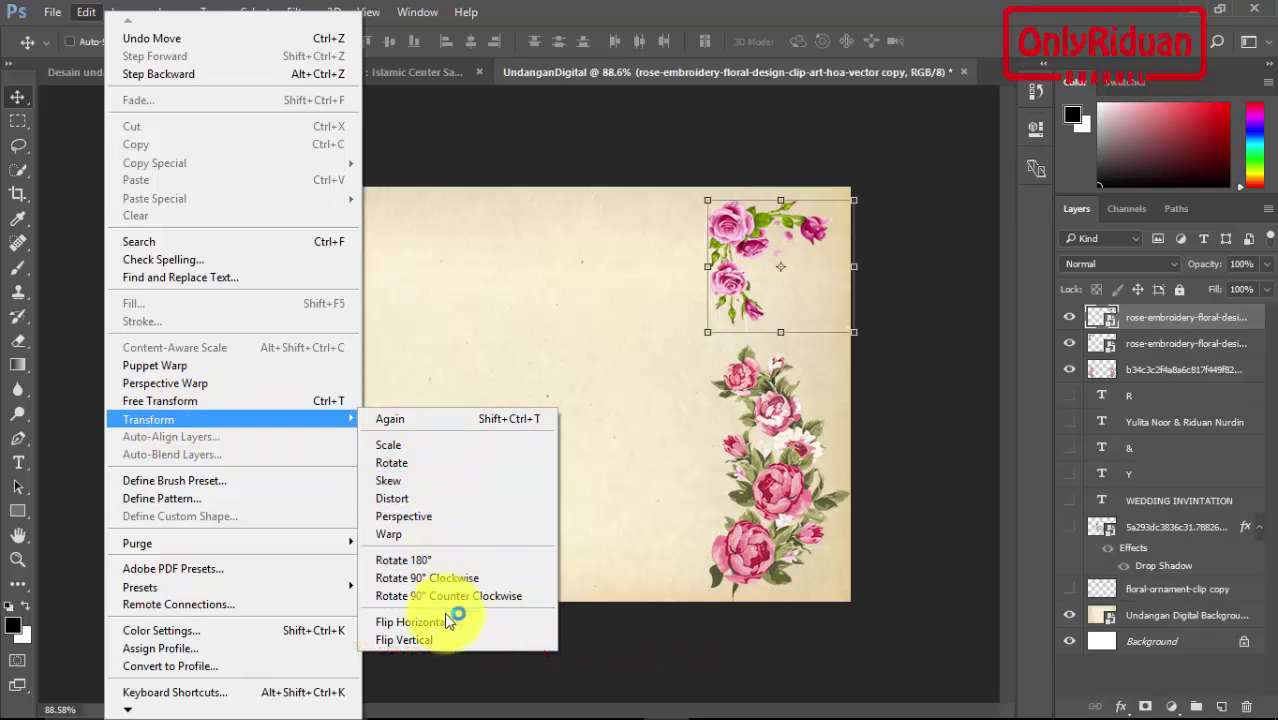
{"action": "left_click", "coordinate": [443, 619]}
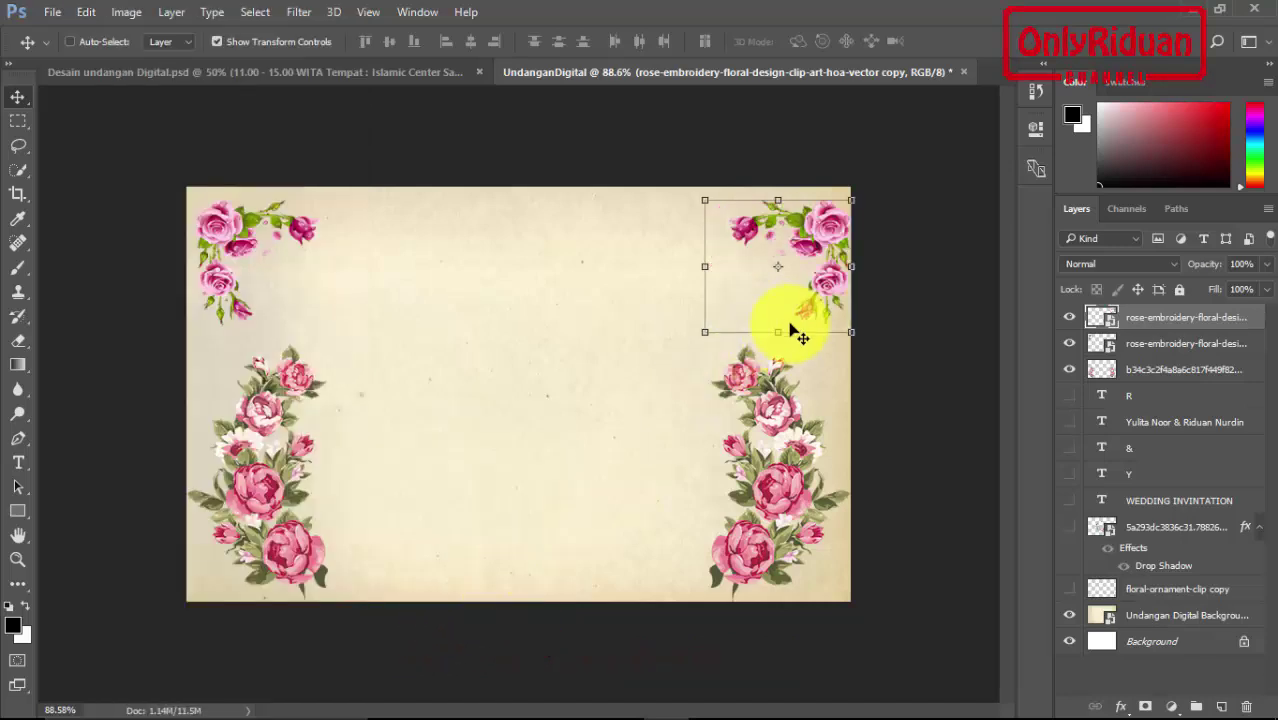
Step: Nudge the copy into the top-right corner and merge both corner rose layers
{"action": "left_click_drag", "start_coordinate": [827, 294], "coordinate": [809, 299]}
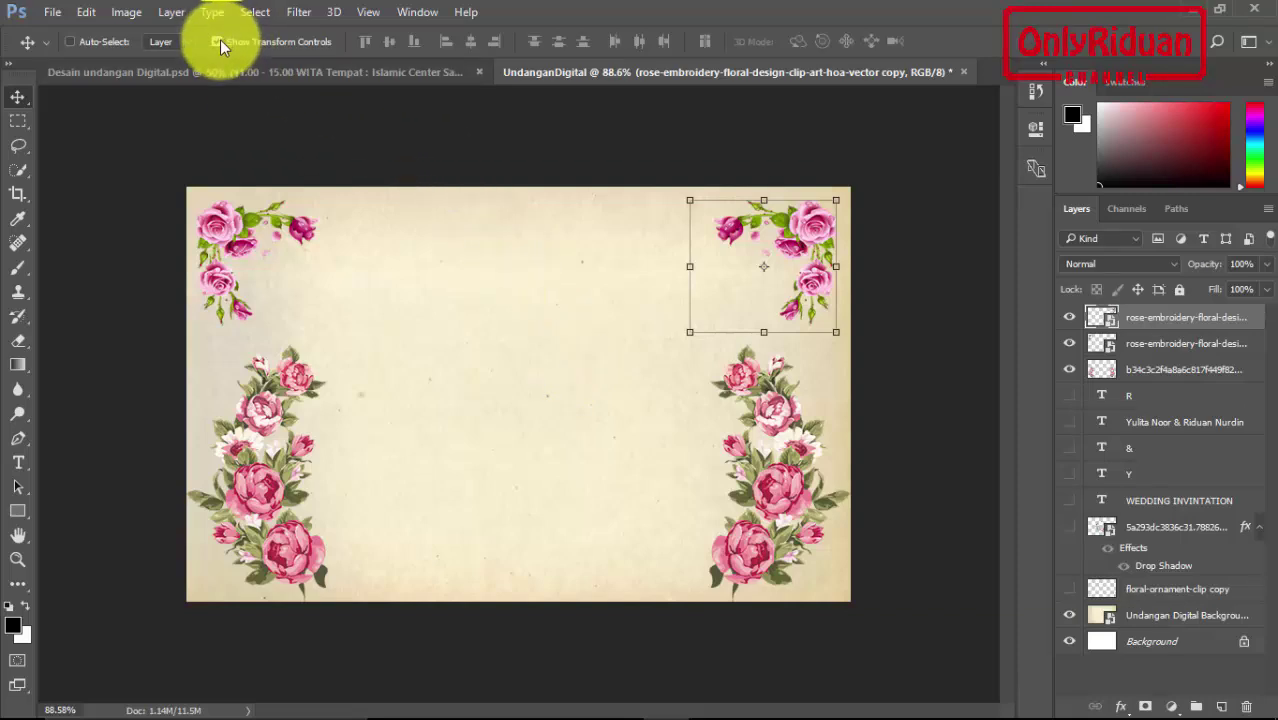
{"action": "left_click", "coordinate": [530, 280]}
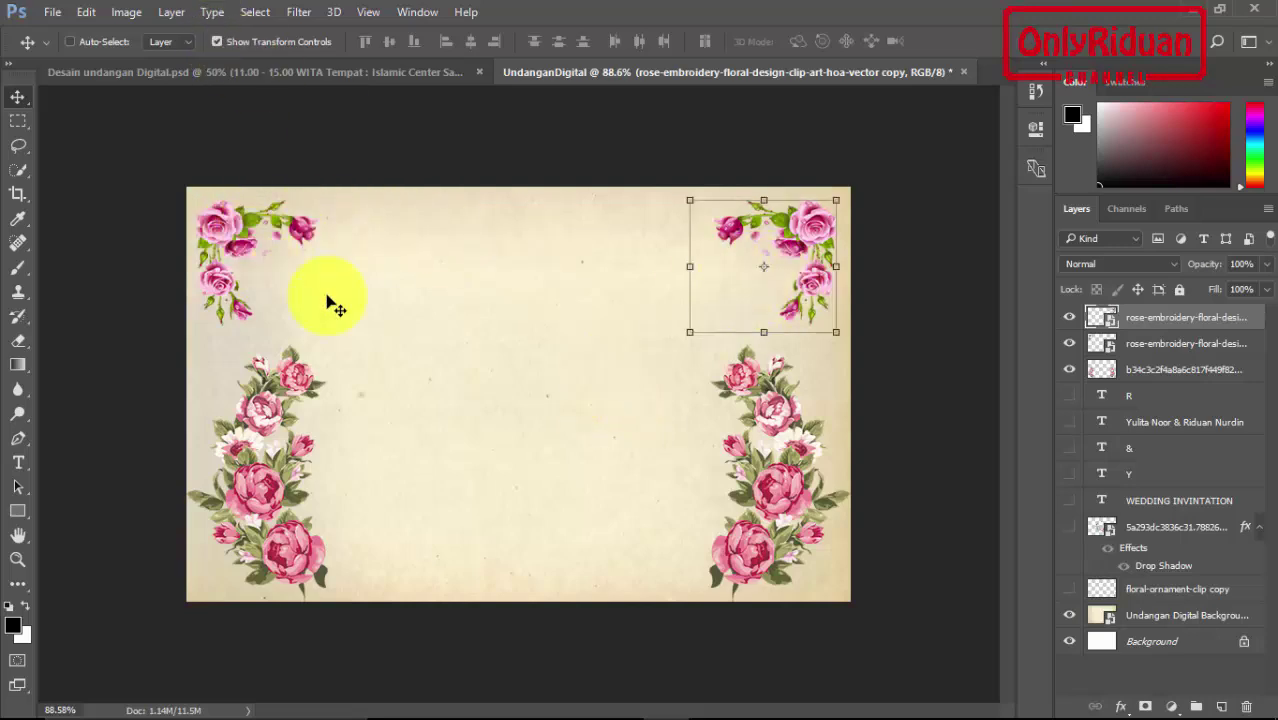
{"action": "left_click", "coordinate": [1160, 347], "text": "shift"}
{"action": "key", "text": "ctrl+e"}
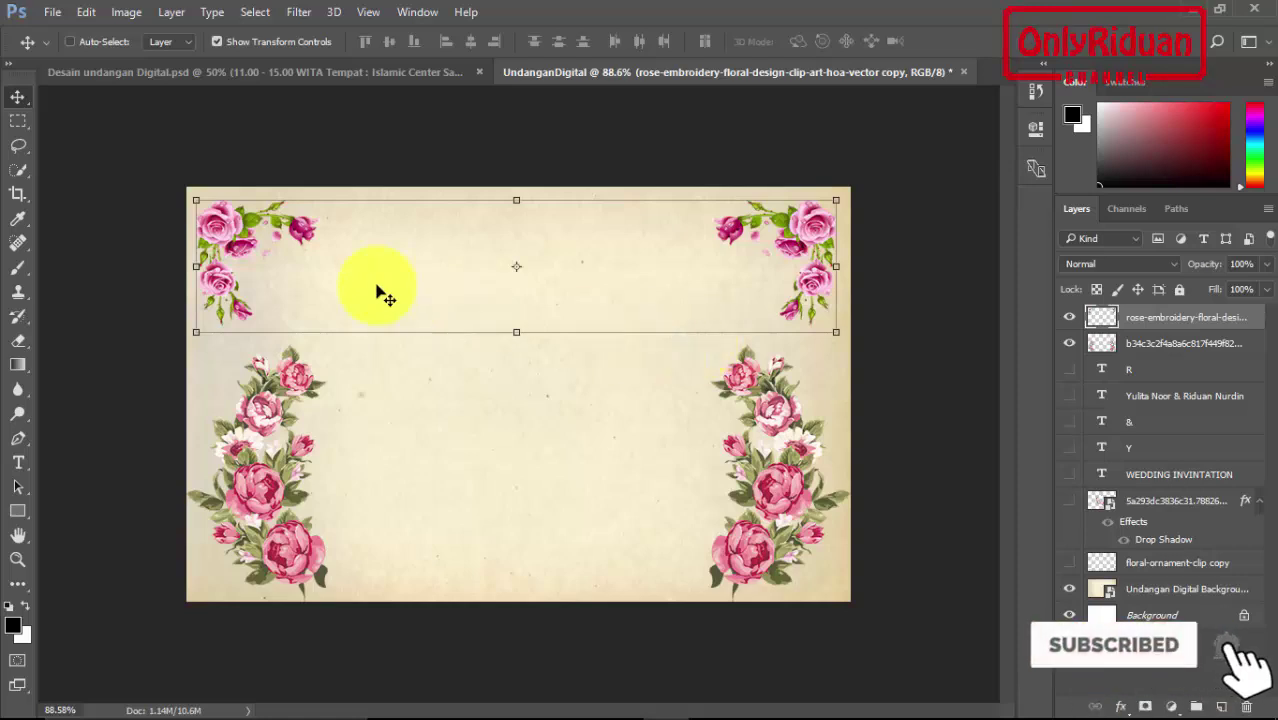
Step: Place the Wedding Kartun3 cartoon couple image into the invitation as an embedded layer
{"action": "left_click", "coordinate": [52, 12]}
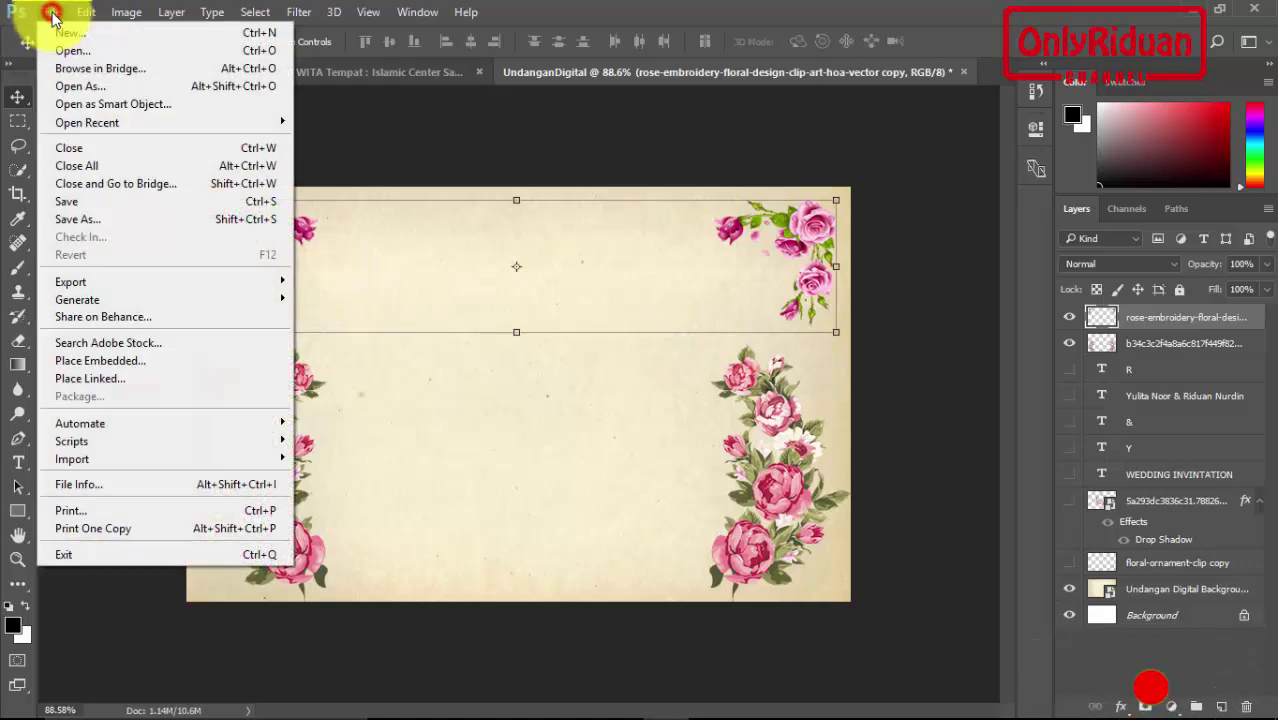
{"action": "left_click", "coordinate": [108, 362]}
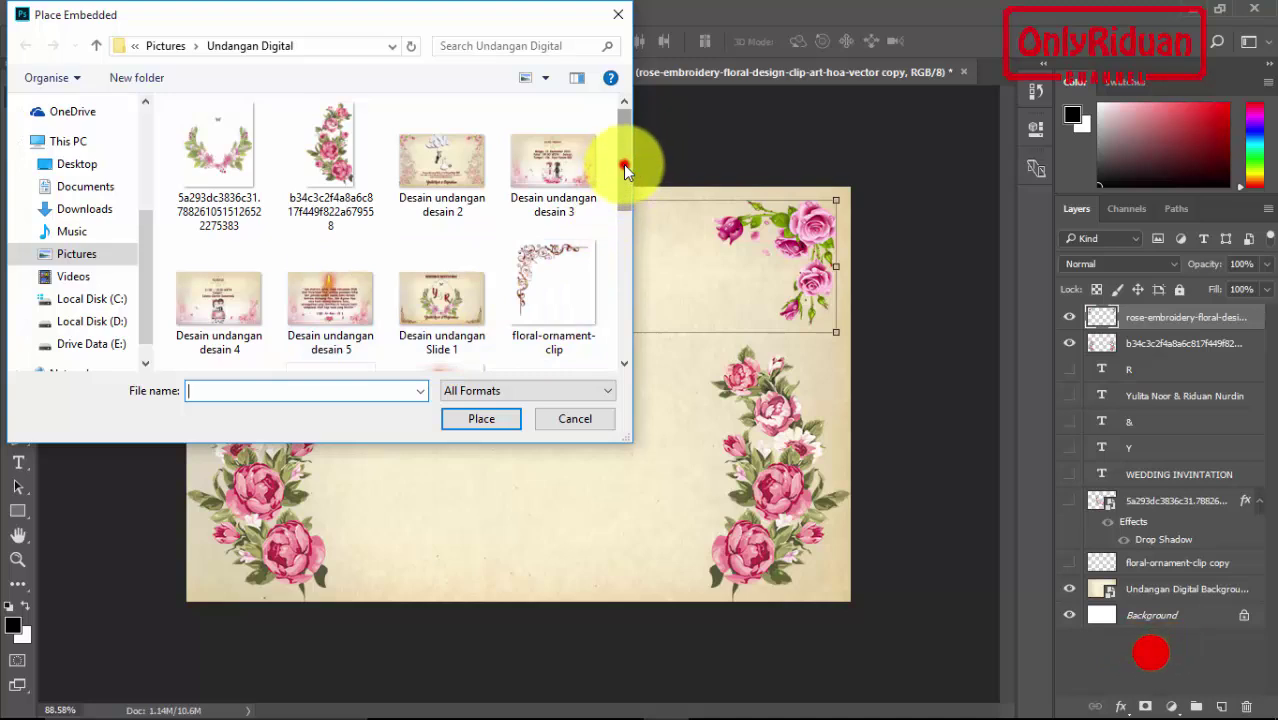
{"action": "left_click_drag", "start_coordinate": [622, 178], "coordinate": [624, 311]}
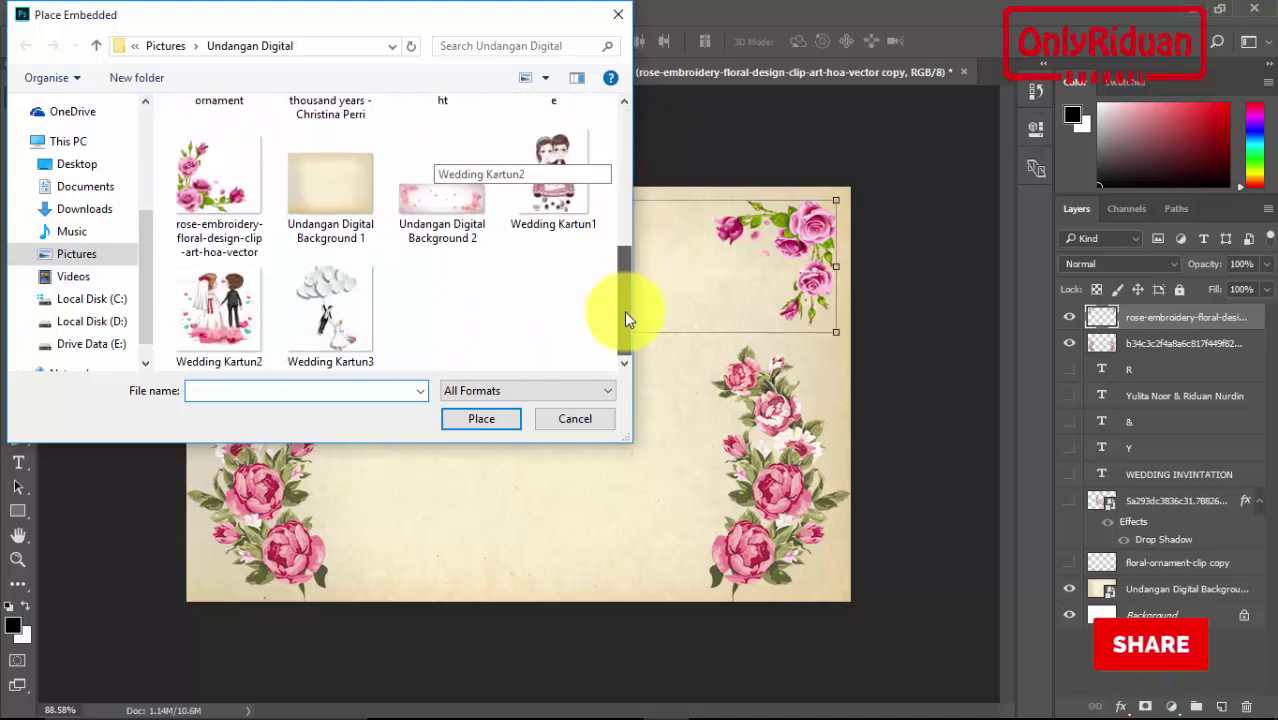
{"action": "left_click", "coordinate": [340, 313]}
{"action": "left_click", "coordinate": [473, 418]}
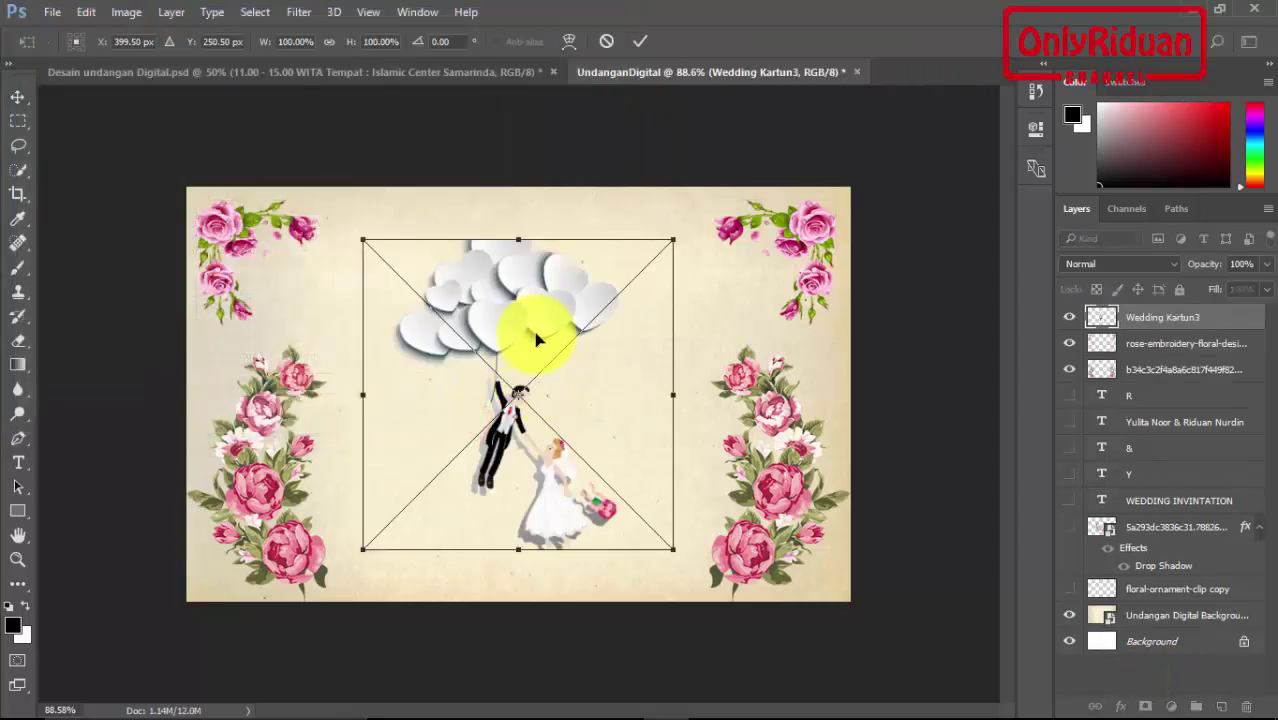
Step: Move the cartoon couple to the top centre, scale it to about 88.8%, and commit
{"action": "left_click_drag", "start_coordinate": [529, 324], "coordinate": [522, 268]}
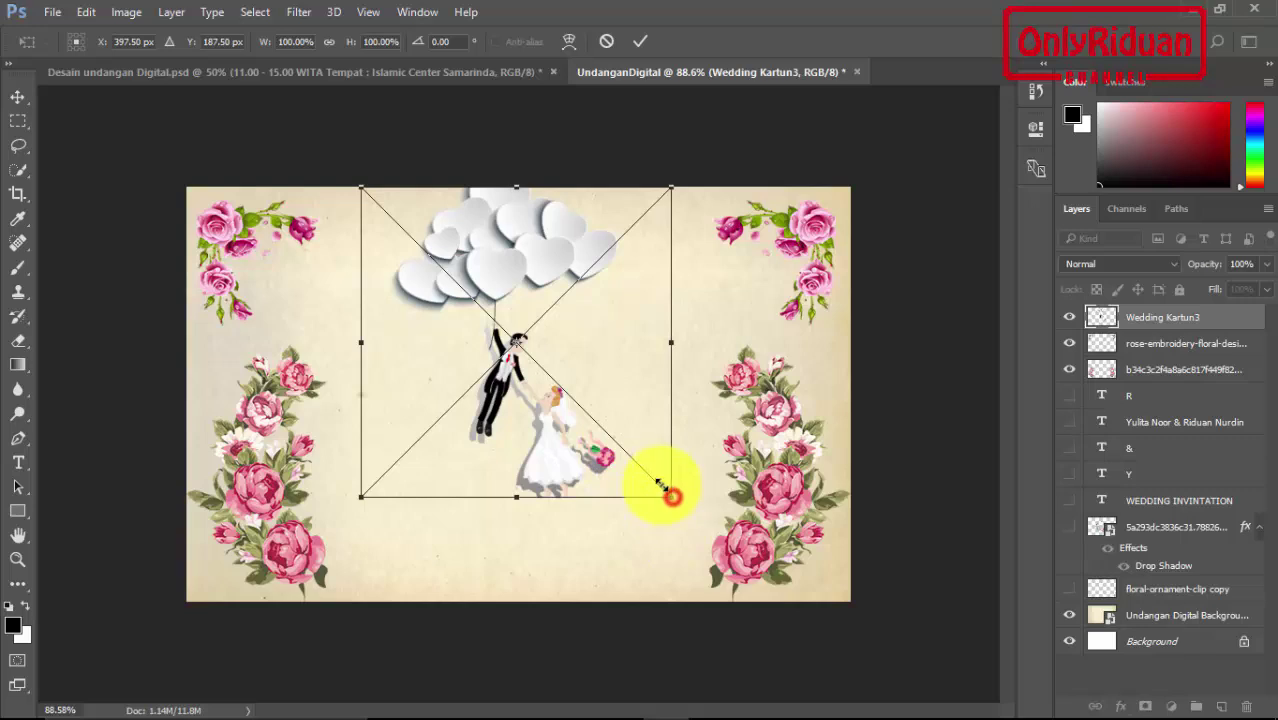
{"action": "left_click_drag", "start_coordinate": [670, 494], "coordinate": [636, 462]}
{"action": "left_click_drag", "start_coordinate": [496, 266], "coordinate": [523, 270]}
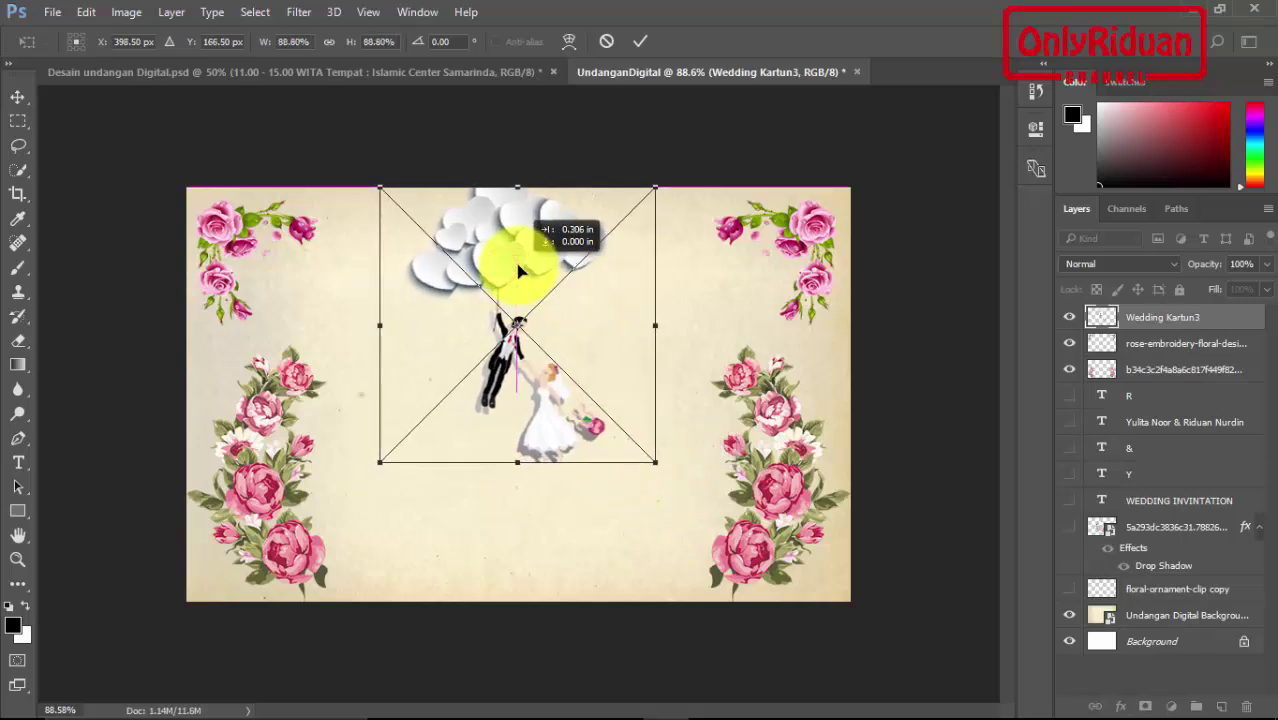
{"action": "left_click", "coordinate": [641, 42]}
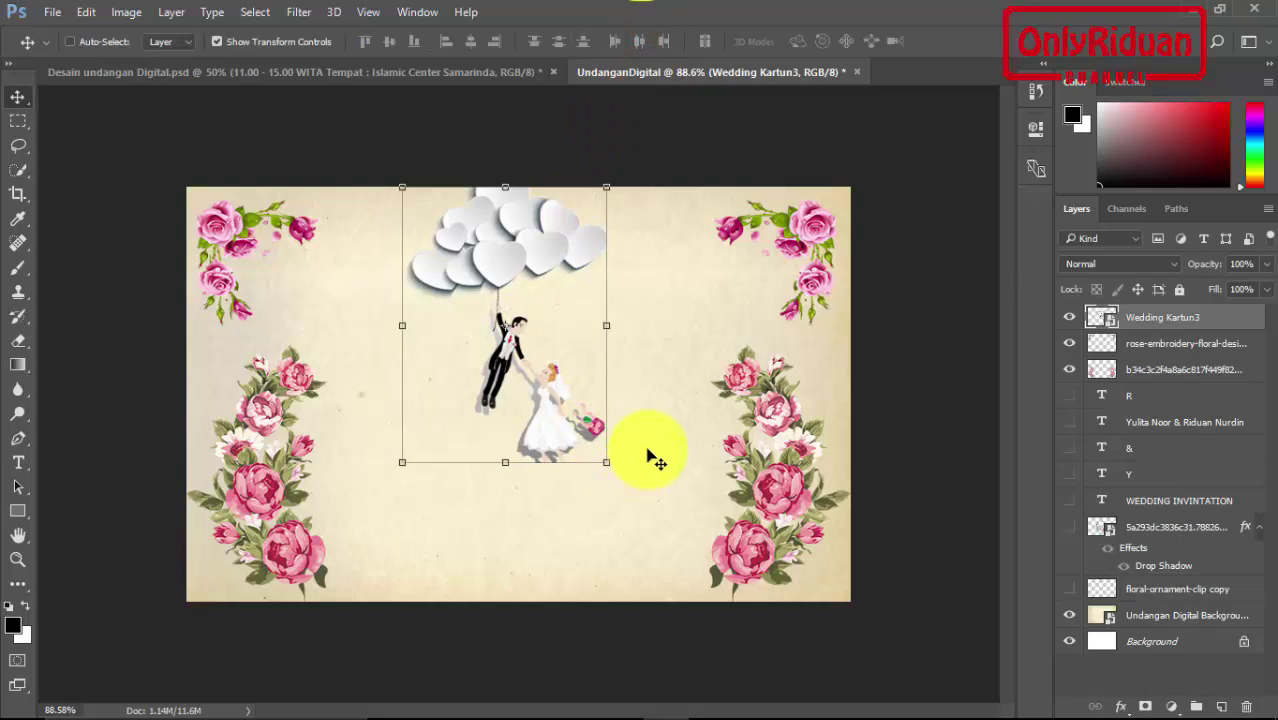
{"action": "mouse_move", "coordinate": [776, 712]}
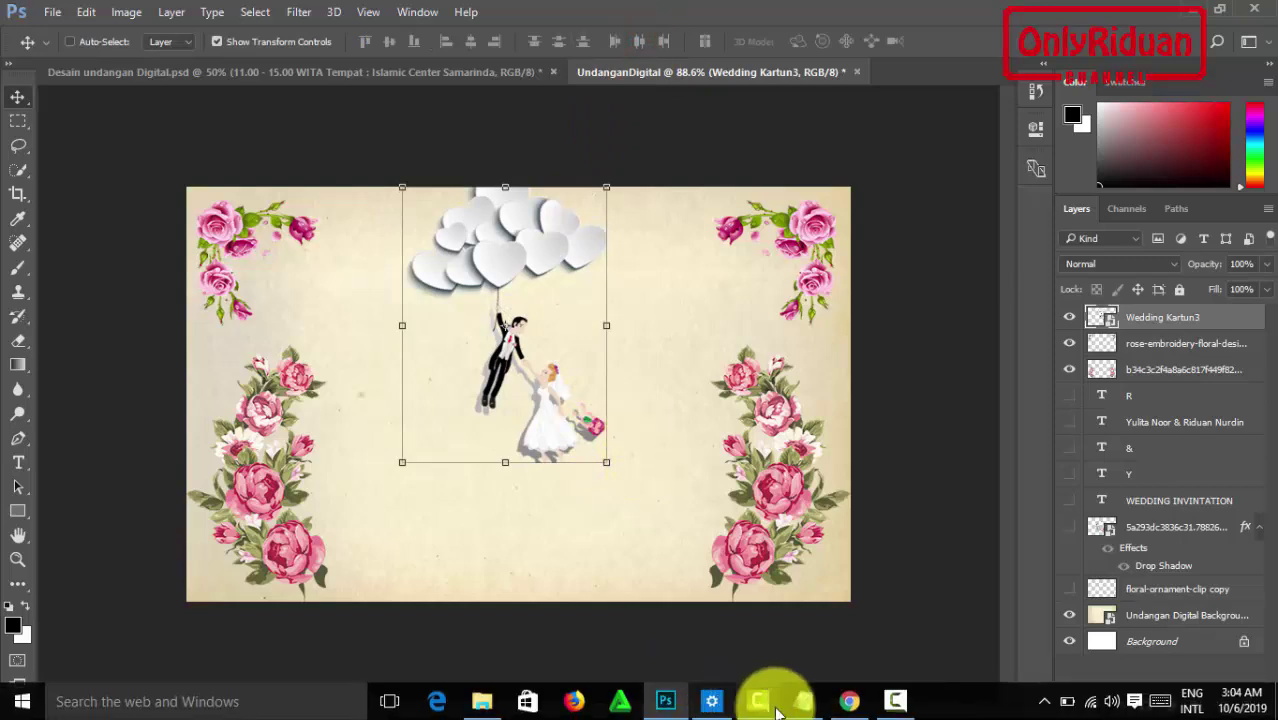
Step: Copy the three-line invitation greeting from the notes
{"action": "left_click", "coordinate": [810, 704]}
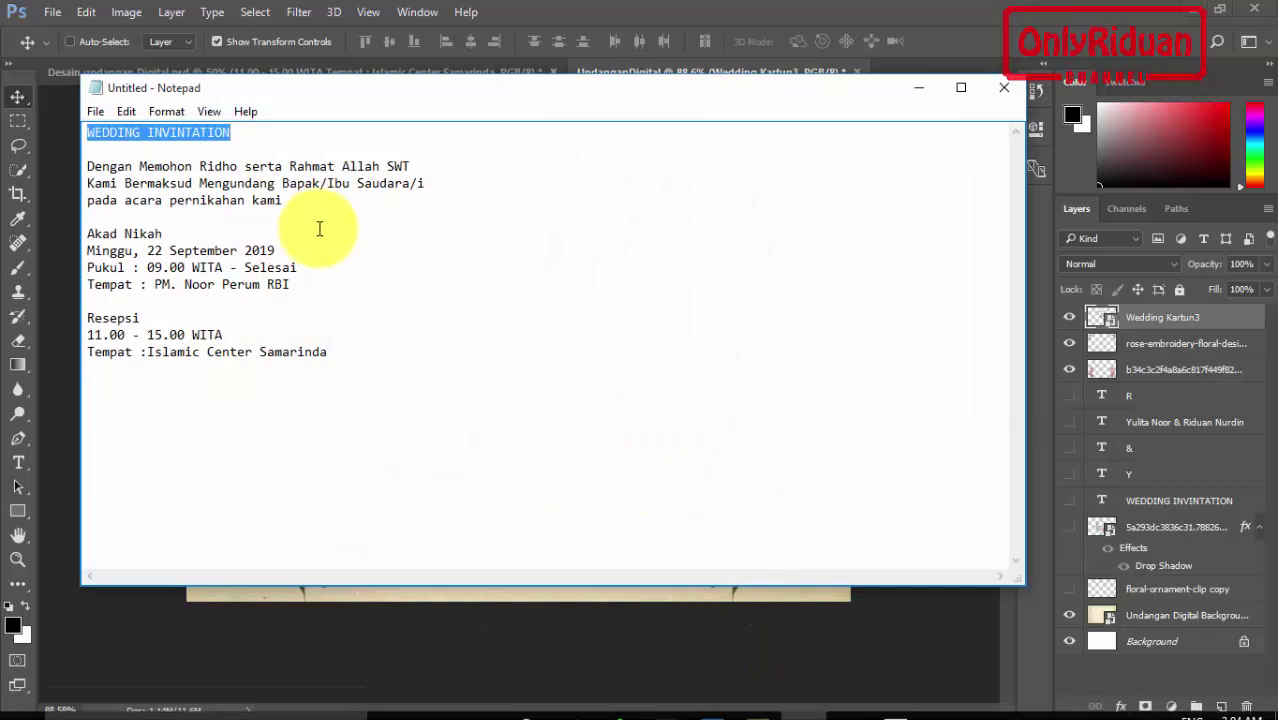
{"action": "left_click_drag", "start_coordinate": [284, 200], "coordinate": [45, 170]}
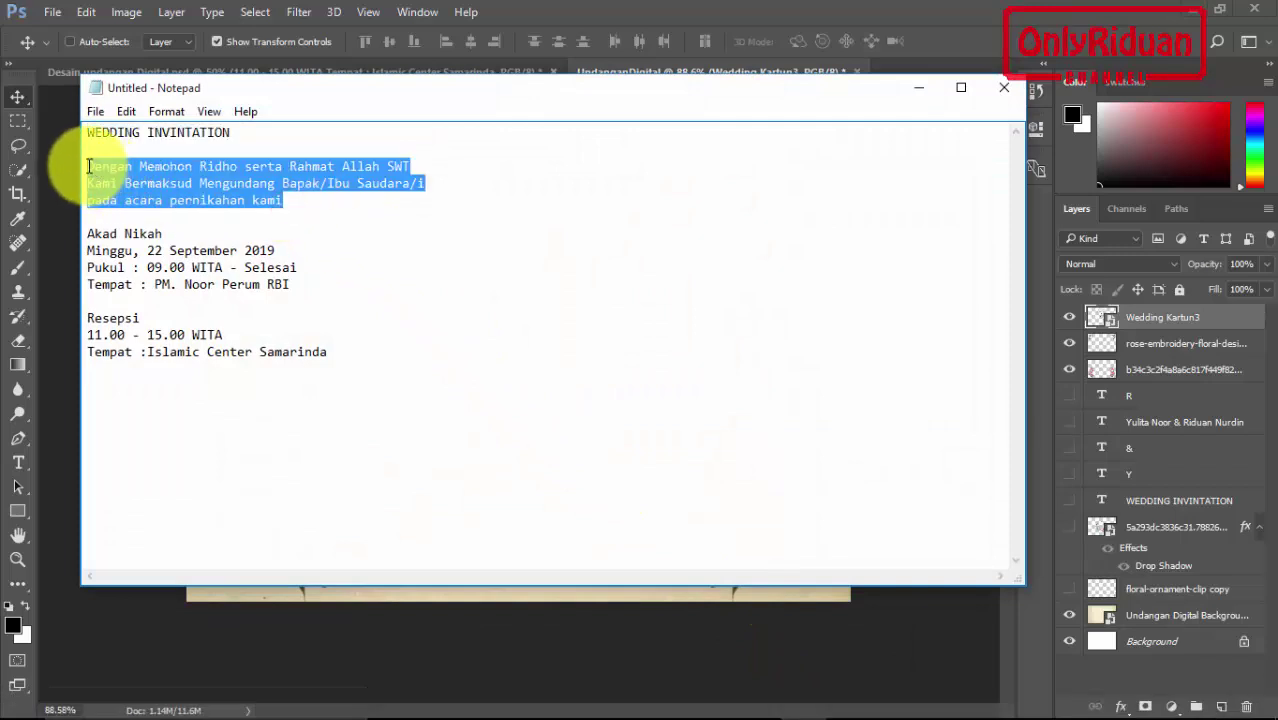
{"action": "right_click", "coordinate": [140, 179]}
{"action": "left_click", "coordinate": [200, 239]}
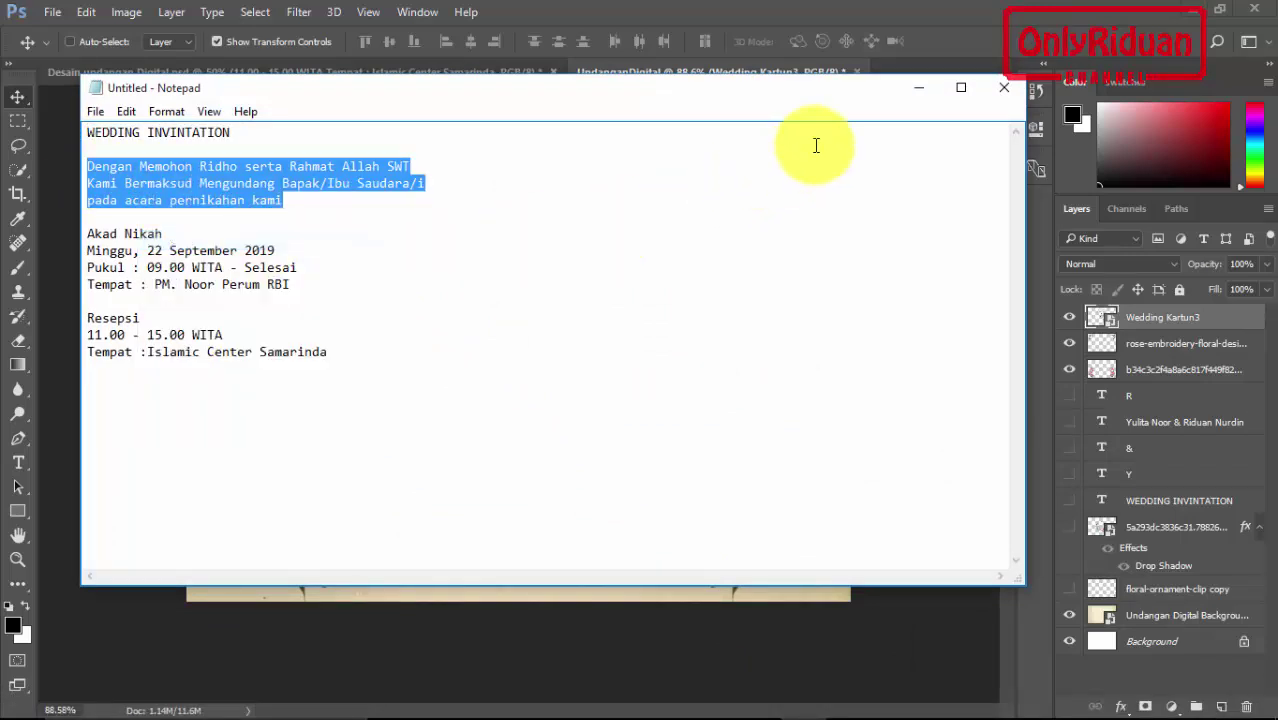
{"action": "left_click", "coordinate": [918, 88]}
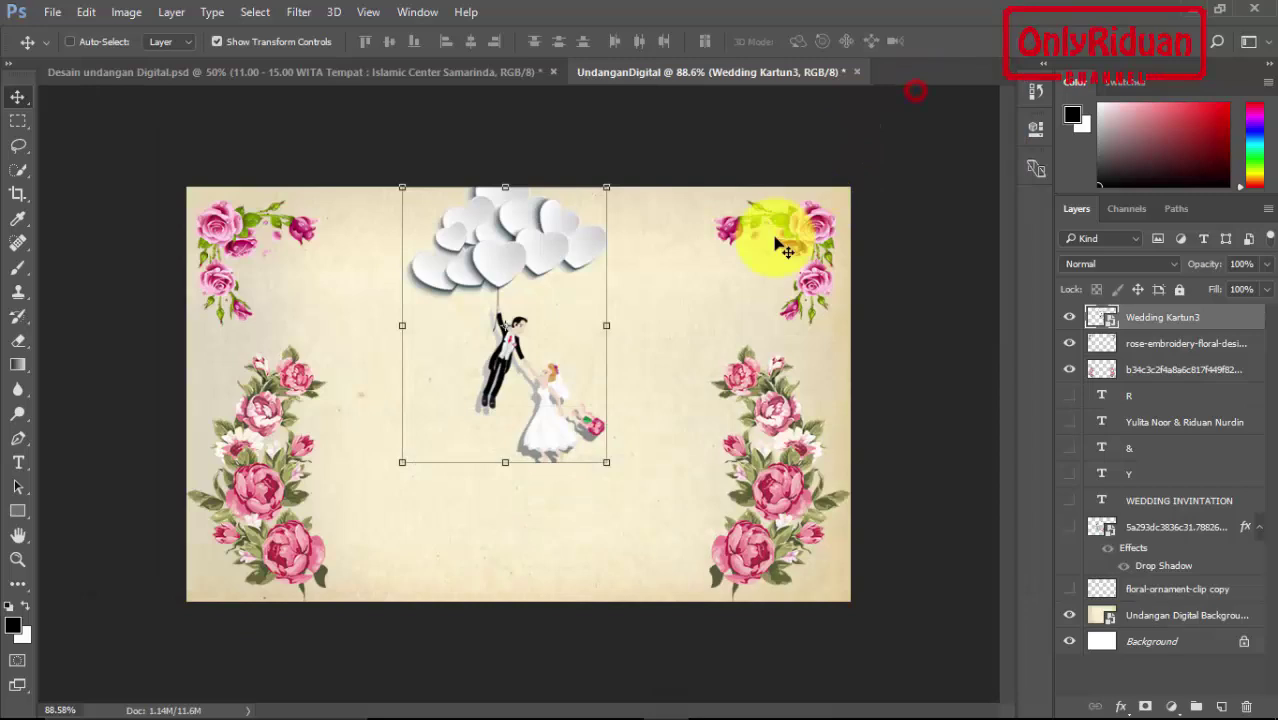
Step: Paste the greeting as a new text block below the couple and set it to 18 pt
{"action": "left_click", "coordinate": [19, 463]}
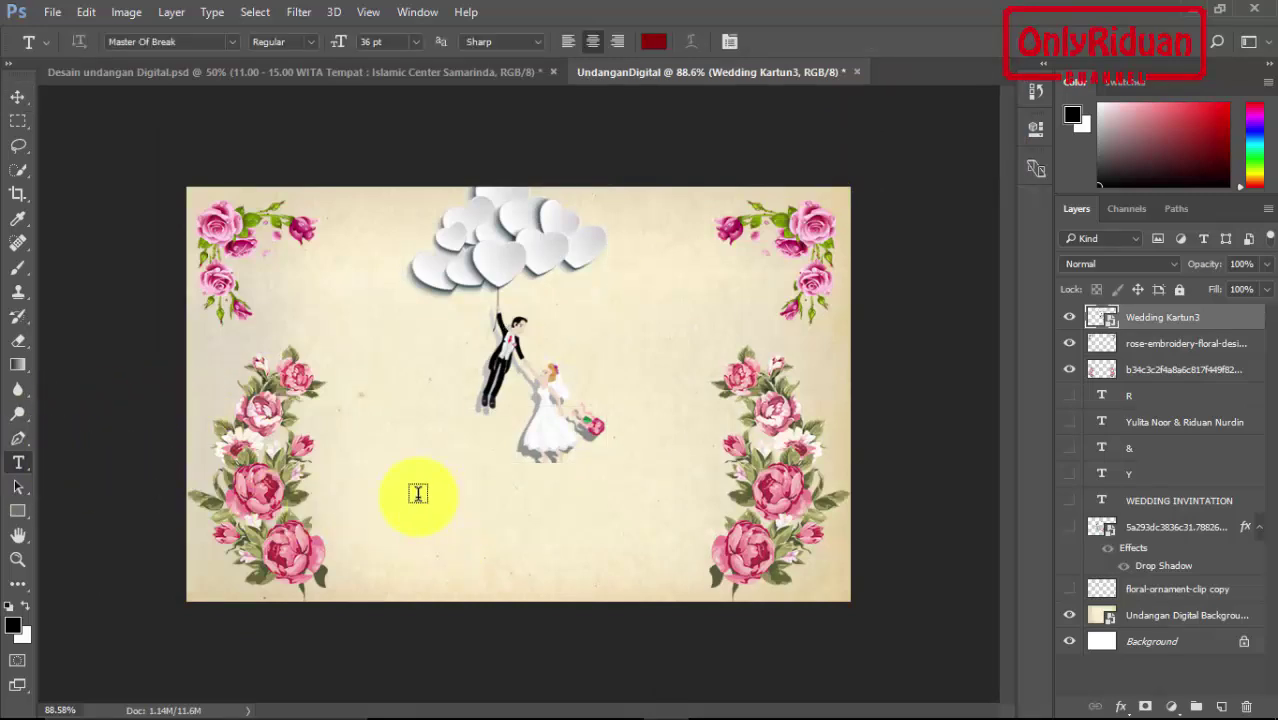
{"action": "left_click", "coordinate": [389, 481]}
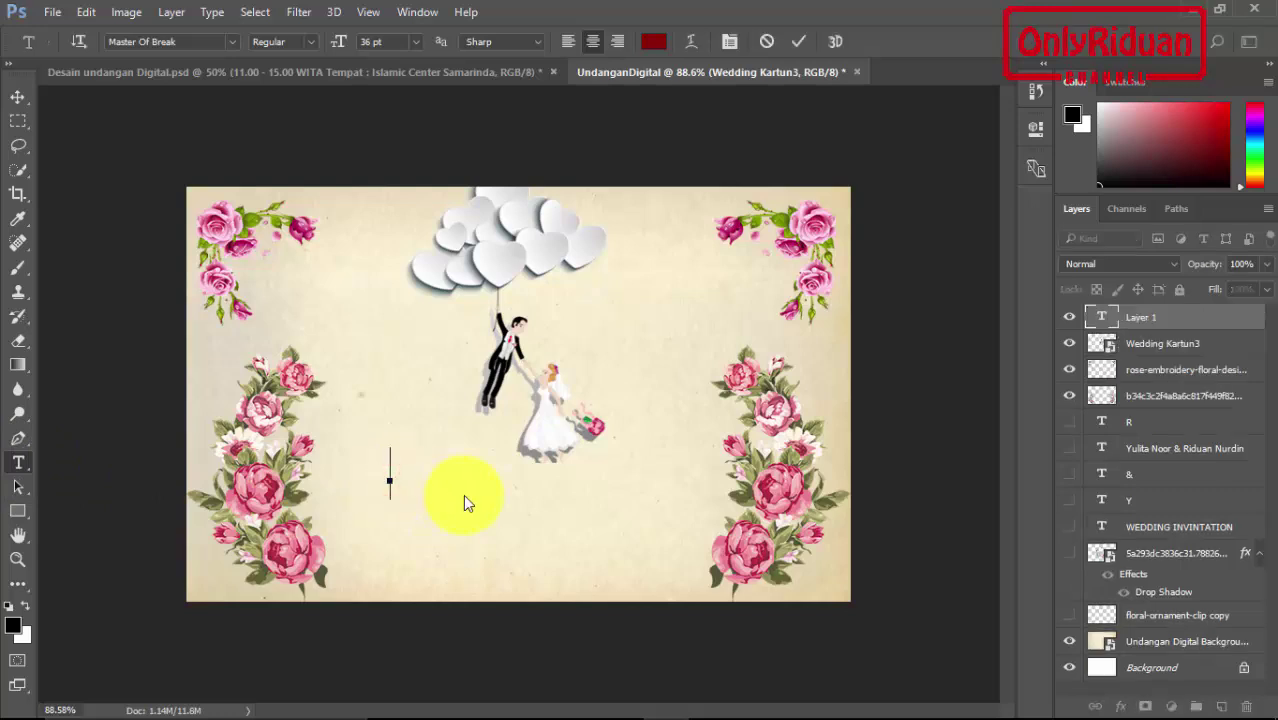
{"action": "key", "text": "ctrl+v"}
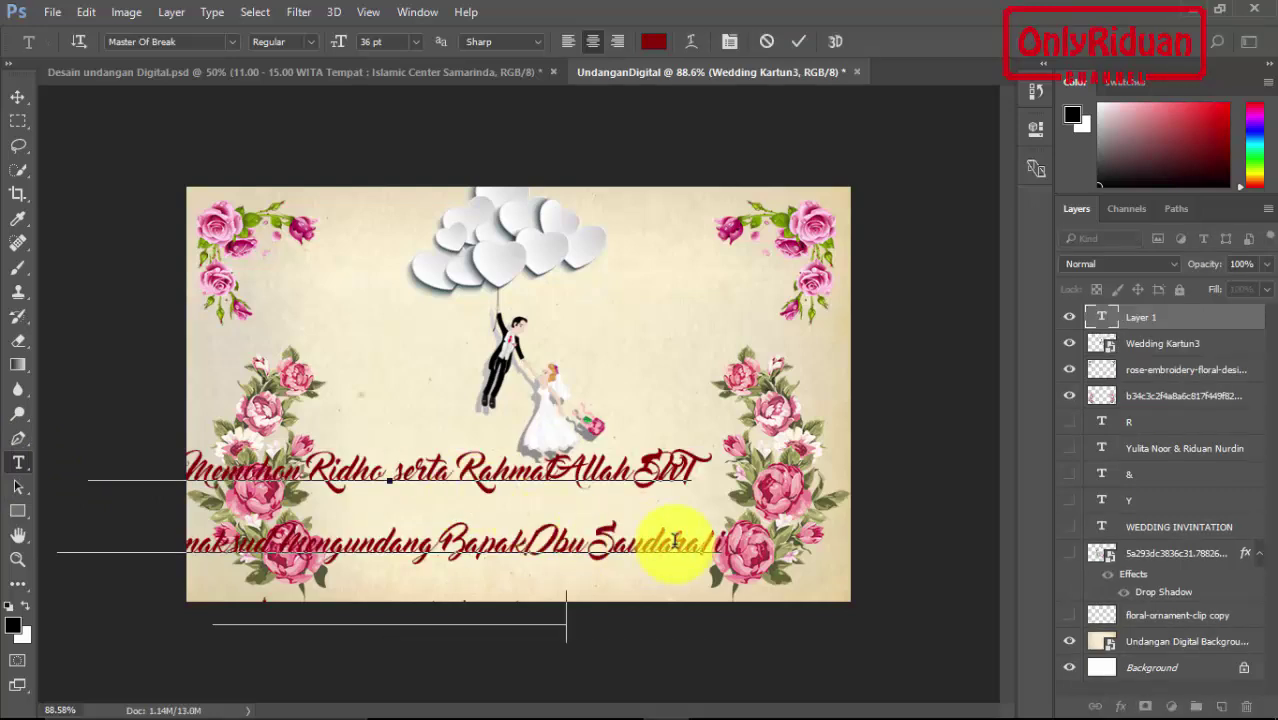
{"action": "left_click_drag", "start_coordinate": [585, 615], "coordinate": [90, 418]}
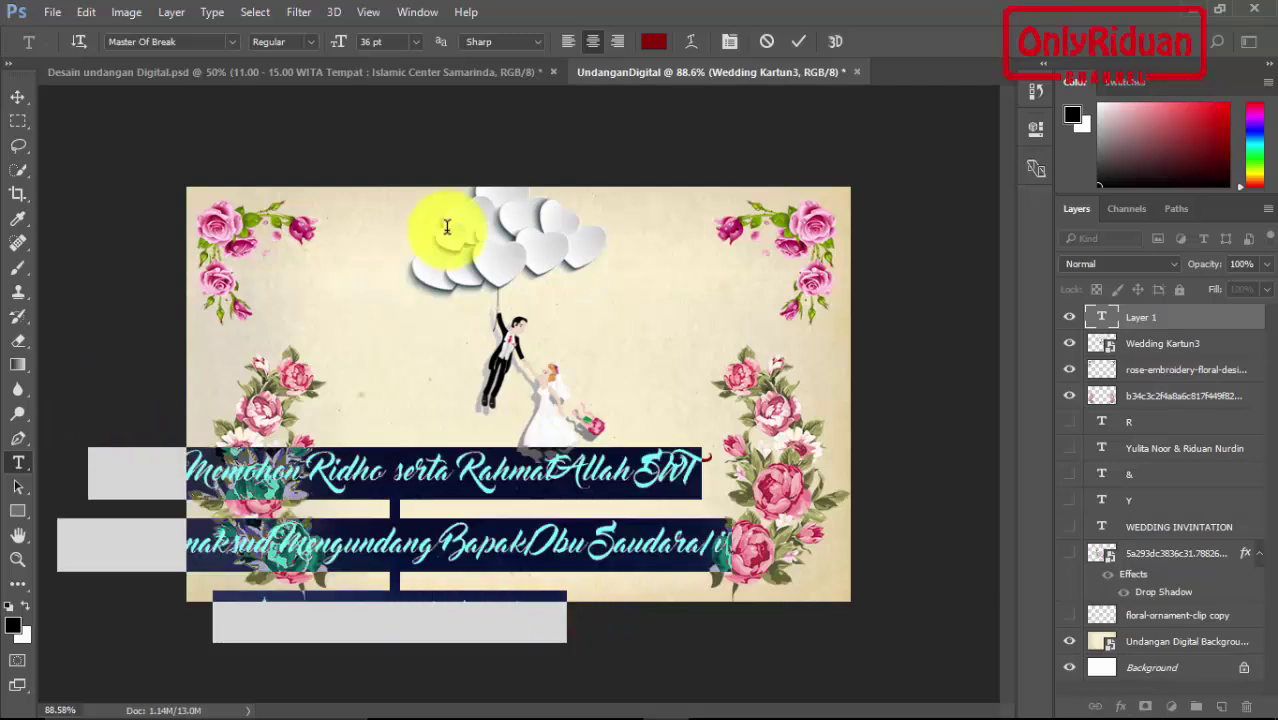
{"action": "left_click", "coordinate": [417, 42]}
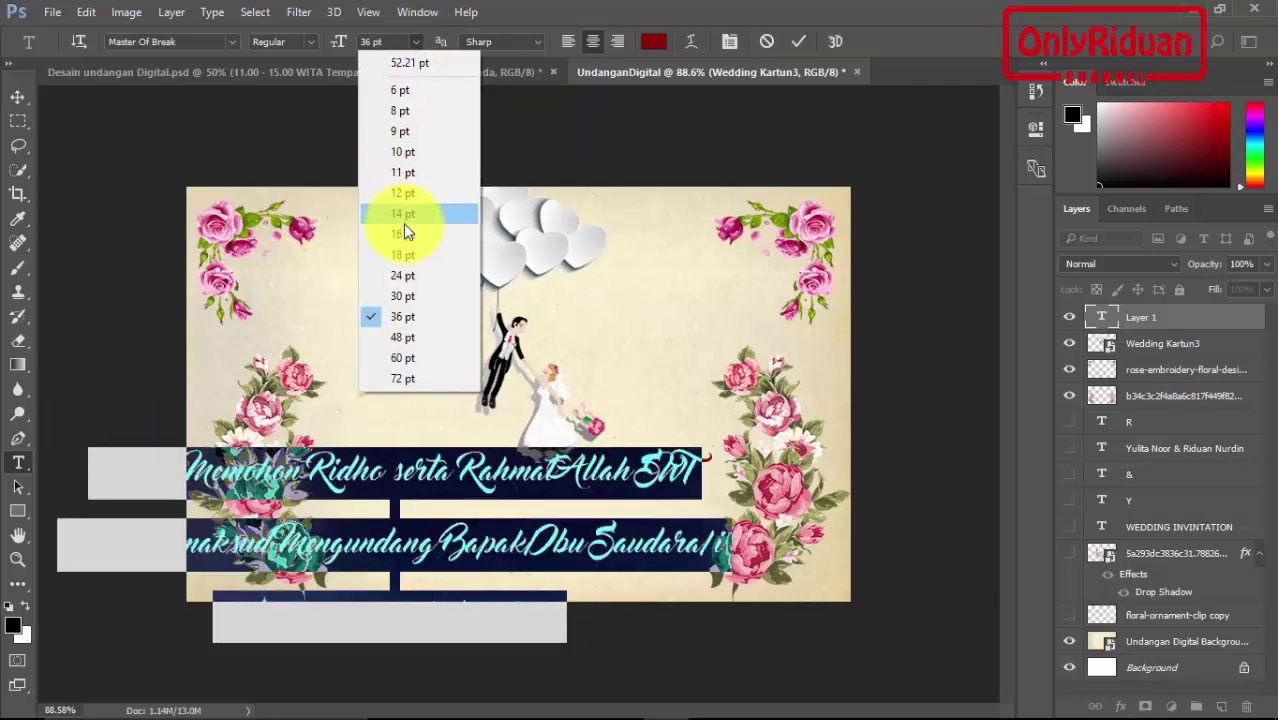
{"action": "left_click", "coordinate": [405, 254]}
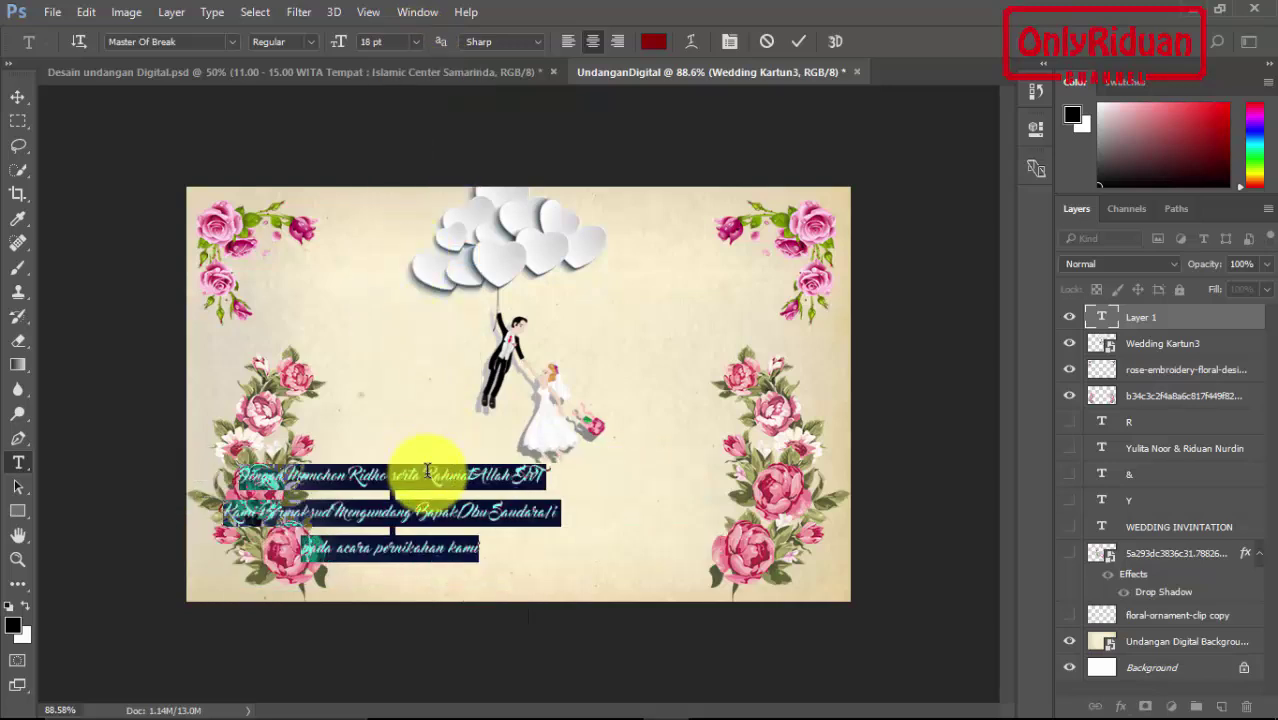
Step: Centre the caption beneath the couple and reselect all three lines for editing
{"action": "left_click", "coordinate": [18, 97]}
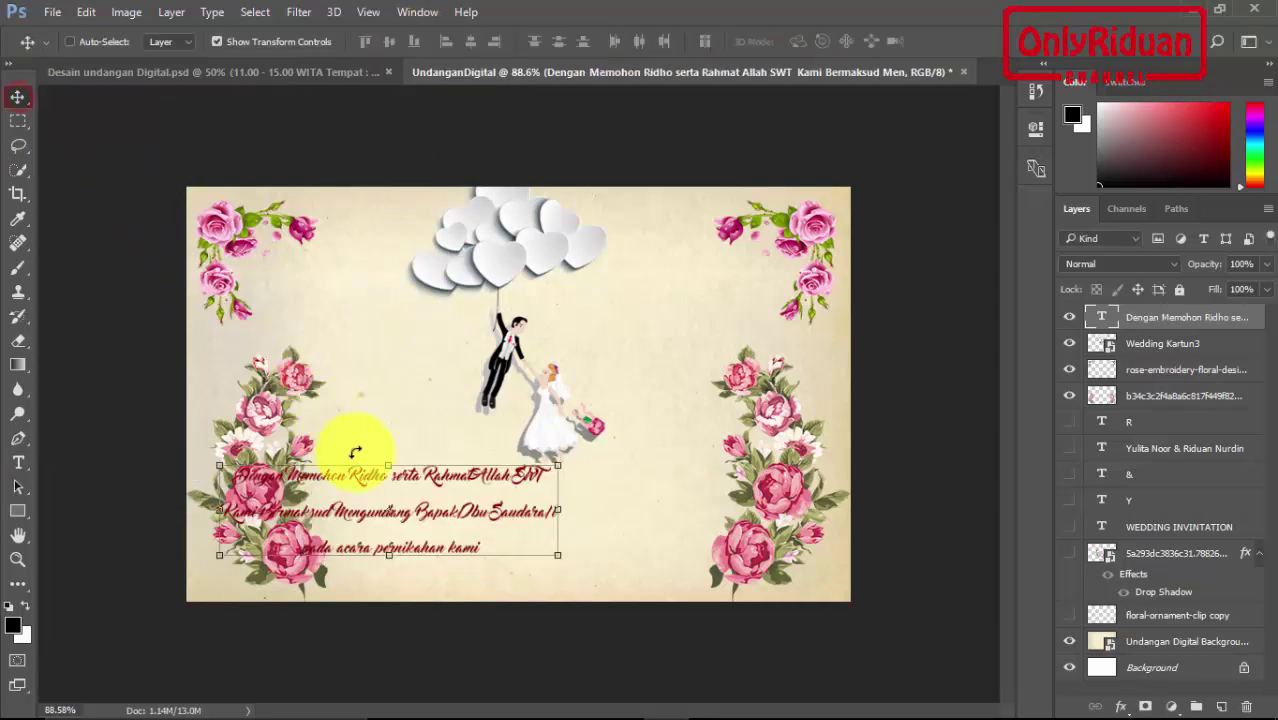
{"action": "mouse_move", "coordinate": [422, 471]}
{"action": "left_mouse_down"}
{"action": "mouse_move", "coordinate": [568, 507]}
{"action": "mouse_move", "coordinate": [562, 492]}
{"action": "left_mouse_up"}
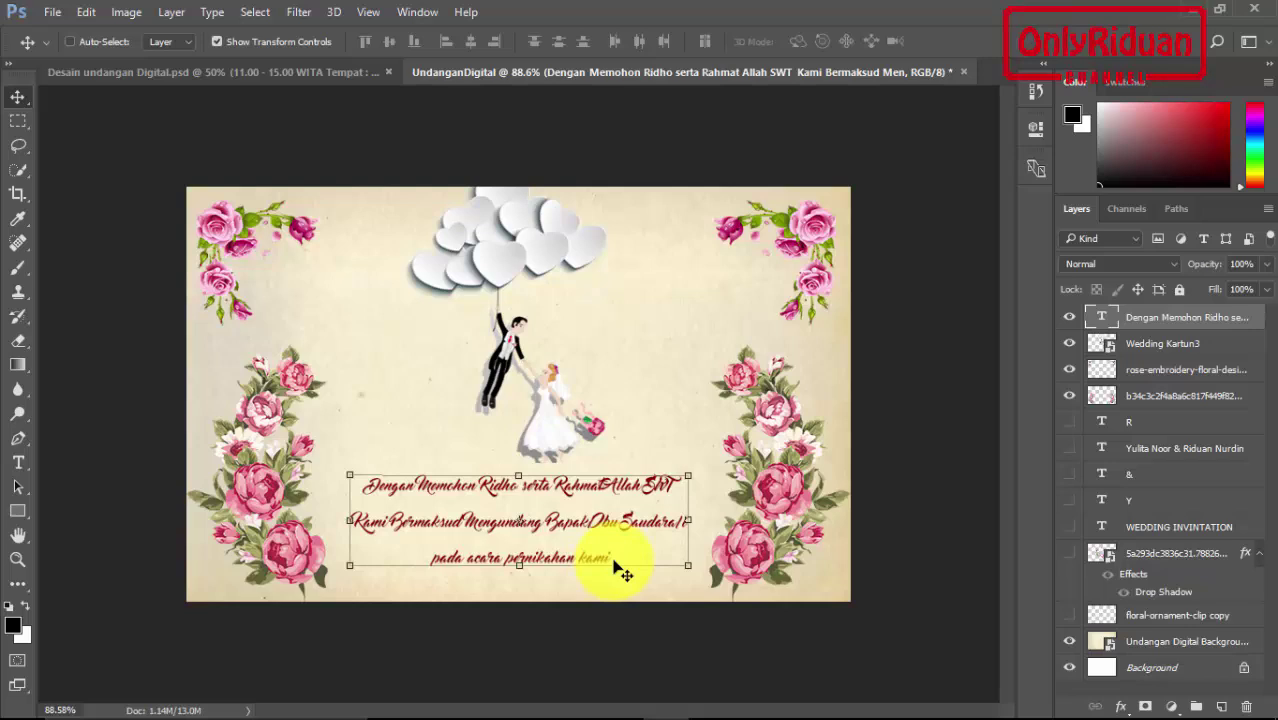
{"action": "left_click", "coordinate": [18, 462]}
{"action": "mouse_move", "coordinate": [613, 557]}
{"action": "left_mouse_down"}
{"action": "mouse_move", "coordinate": [350, 522]}
{"action": "mouse_move", "coordinate": [347, 480]}
{"action": "left_mouse_up"}
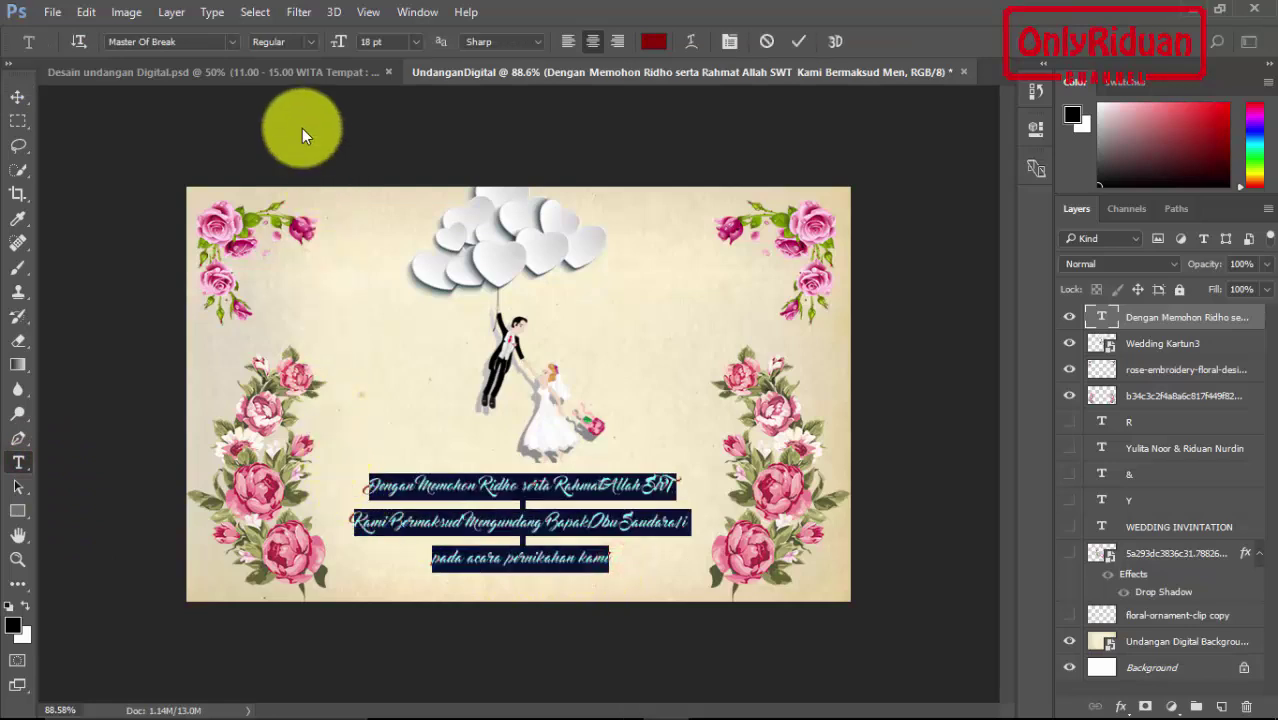
Step: Set the three-line greeting caption to the Californian FB typeface with the Character panel showing
{"action": "left_click", "coordinate": [232, 42]}
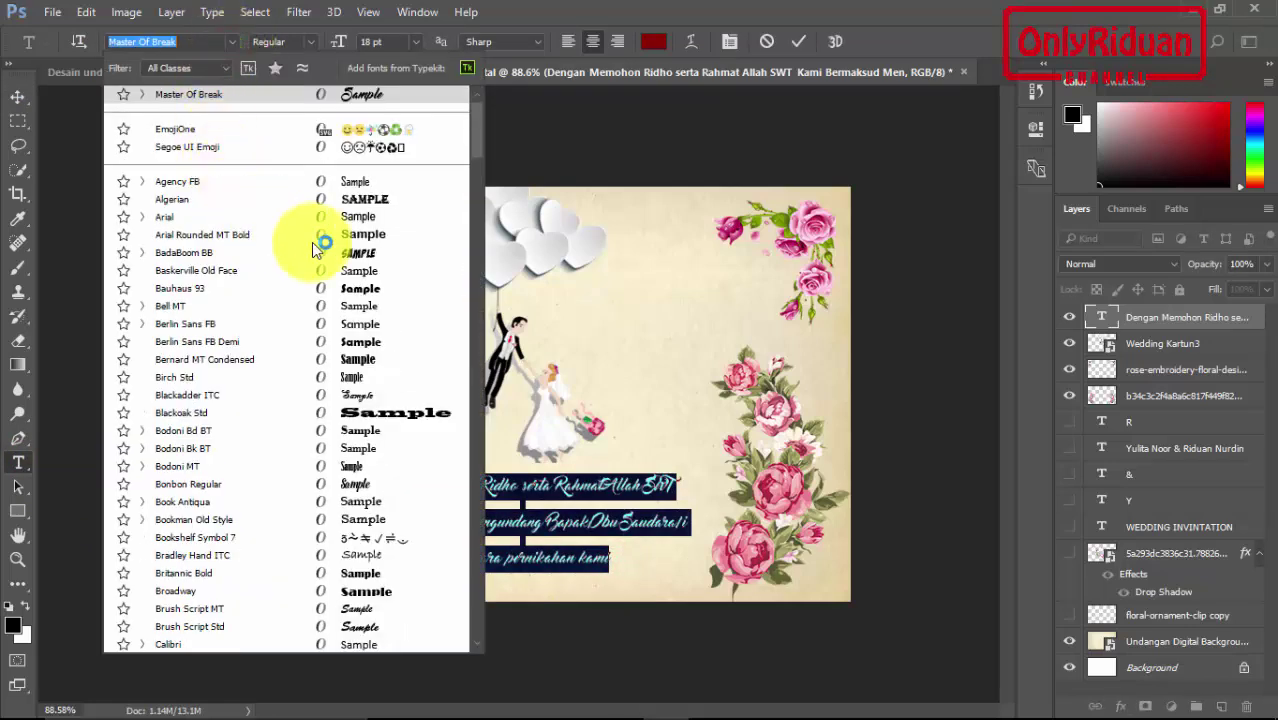
{"action": "scroll", "coordinate": [374, 247], "scroll_direction": "down", "scroll_amount": 3}
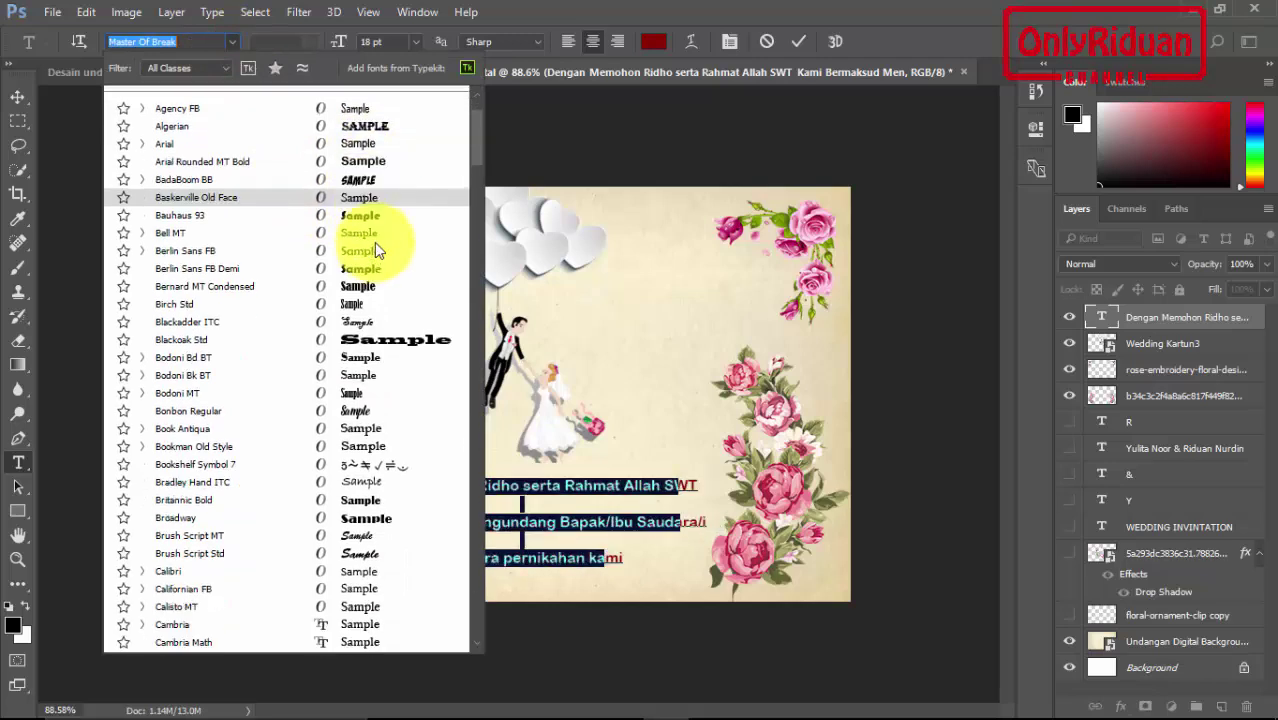
{"action": "scroll", "coordinate": [235, 305], "scroll_direction": "down", "scroll_amount": 3}
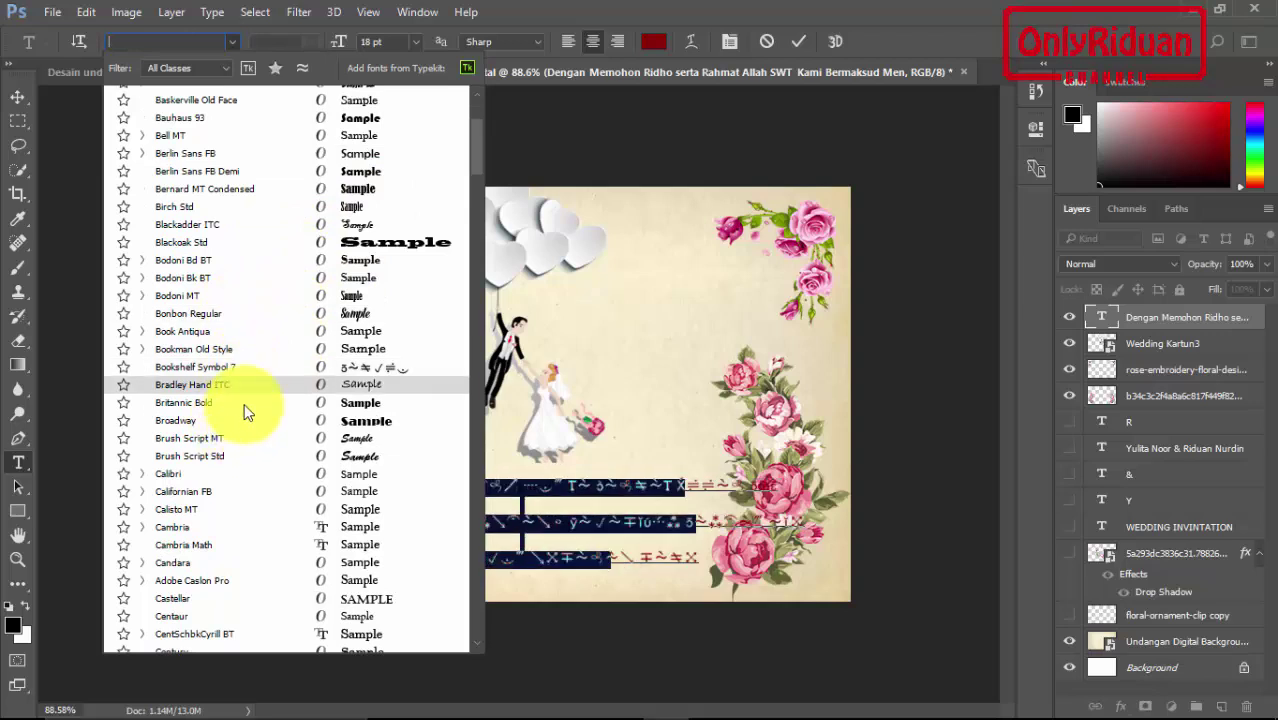
{"action": "scroll", "coordinate": [220, 478], "scroll_direction": "down", "scroll_amount": 1}
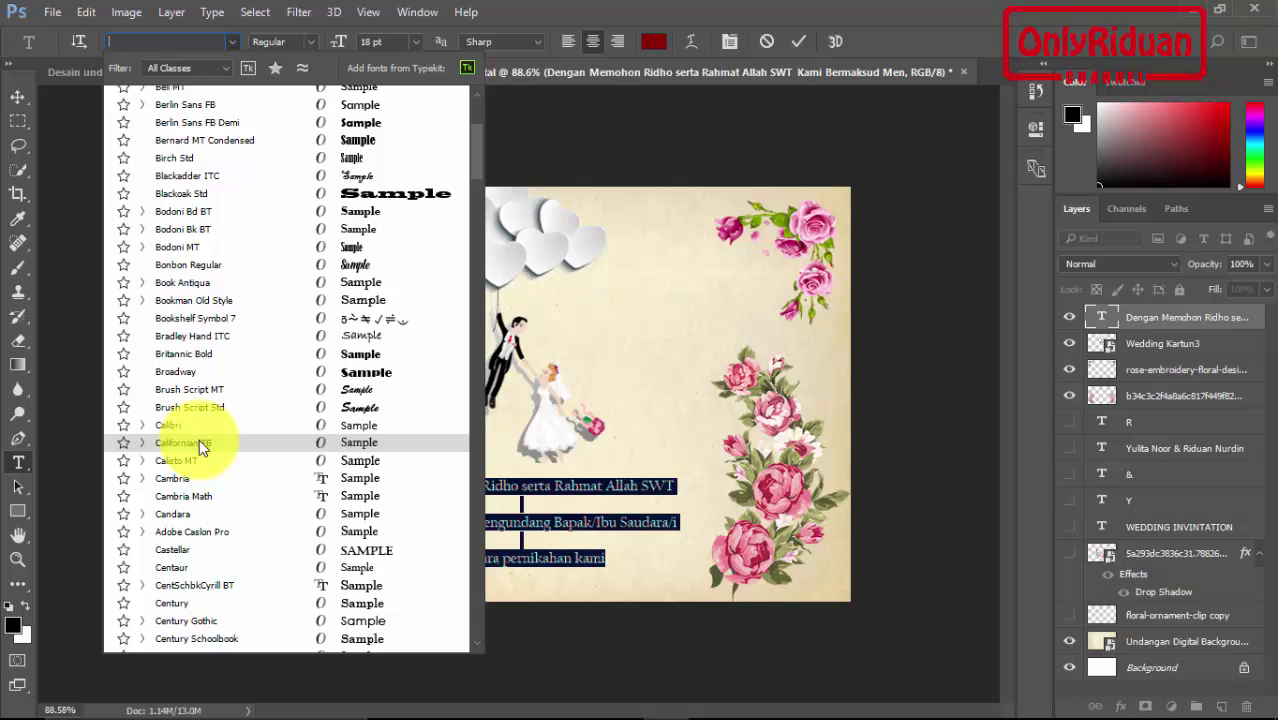
{"action": "key", "text": "Escape"}
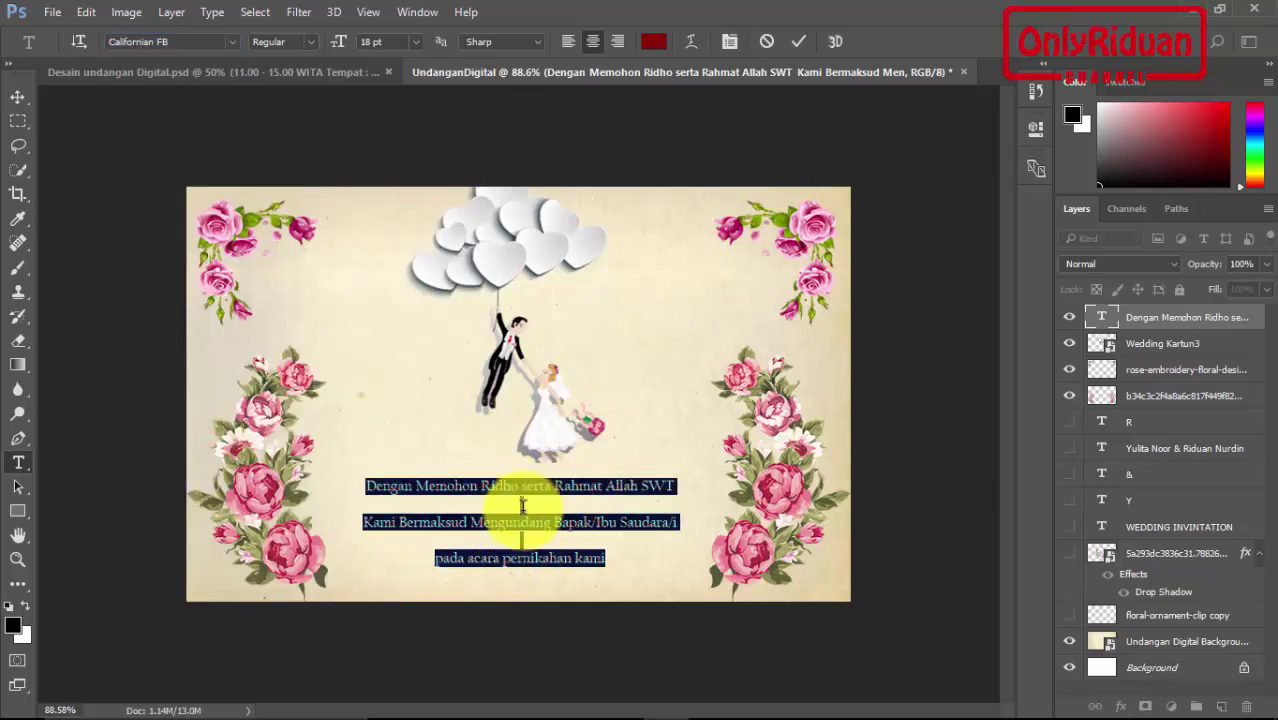
{"action": "left_click", "coordinate": [729, 41]}
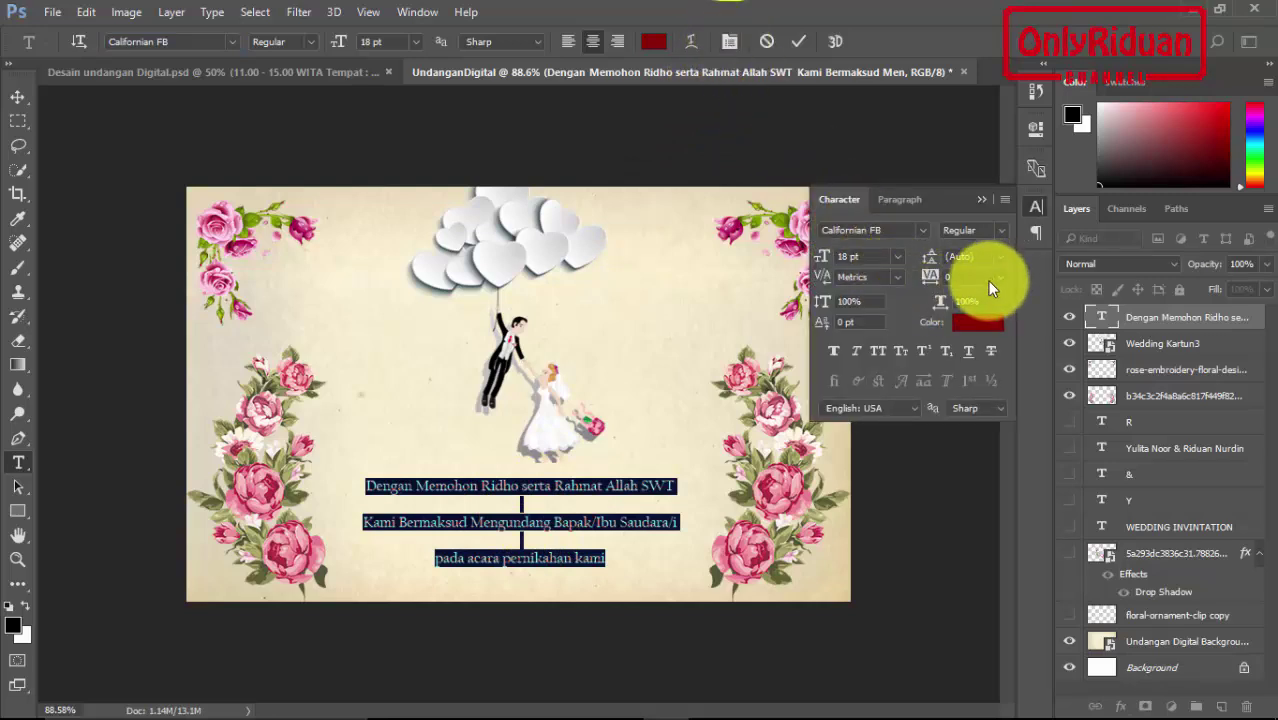
Step: Set the caption's leading to 13 pt and commit the change
{"action": "left_click", "coordinate": [846, 301]}
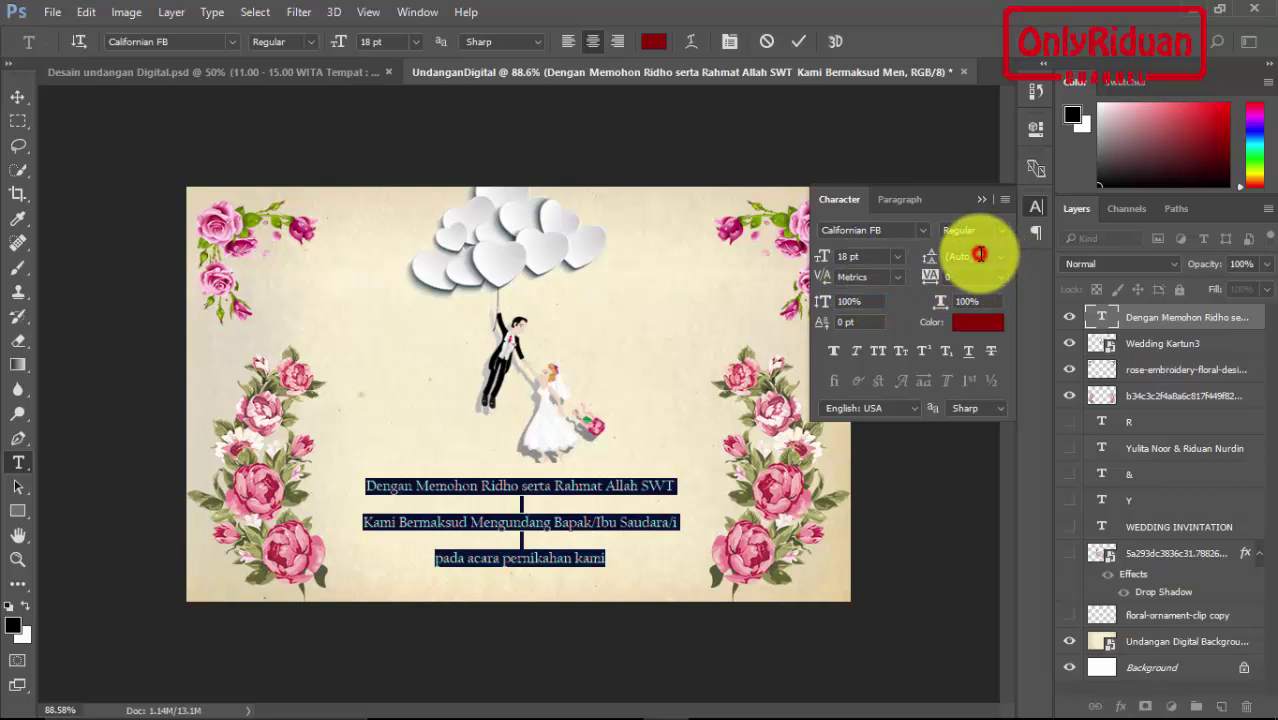
{"action": "left_click", "coordinate": [990, 256]}
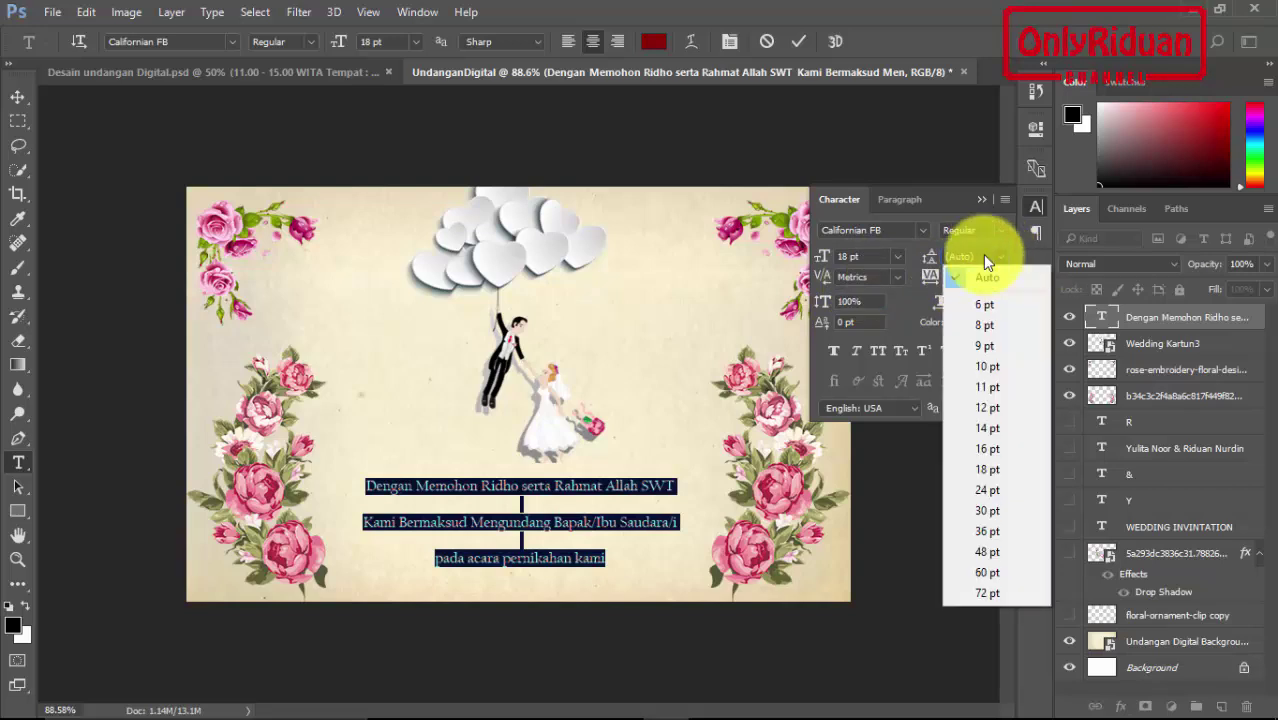
{"action": "left_click", "coordinate": [960, 256]}
{"action": "type", "text": "4"}
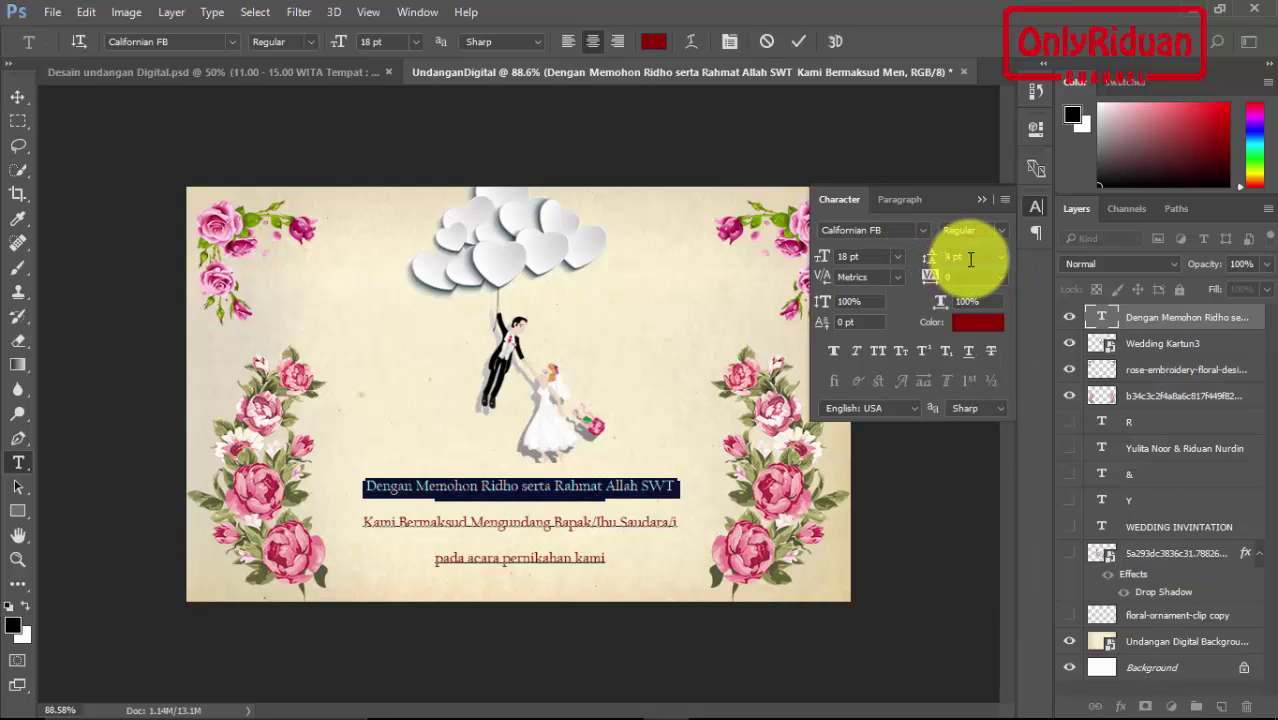
{"action": "key", "text": "Return"}
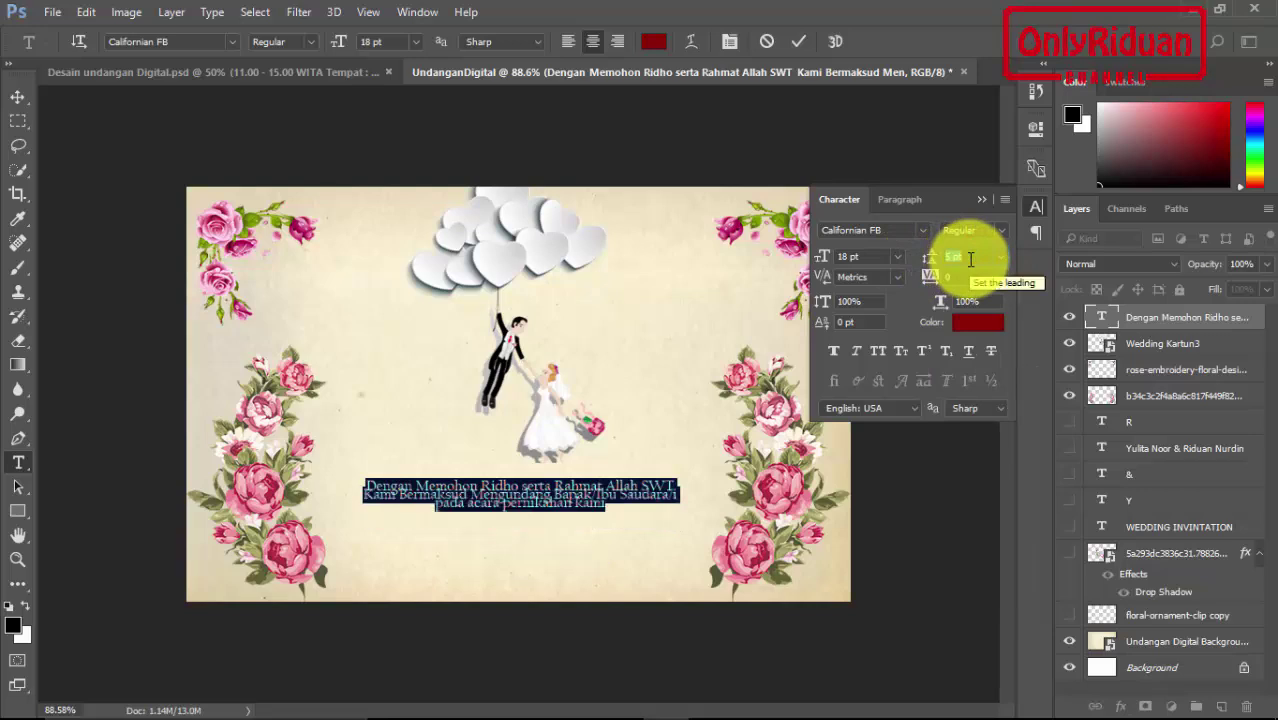
{"action": "scroll", "coordinate": [970, 259], "scroll_direction": "up", "scroll_amount": 3}
{"action": "scroll", "coordinate": [970, 259], "scroll_direction": "up", "scroll_amount": 5}
{"action": "scroll", "coordinate": [970, 259], "scroll_direction": "up", "scroll_amount": 6}
{"action": "scroll", "coordinate": [970, 259], "scroll_direction": "up", "scroll_amount": 2}
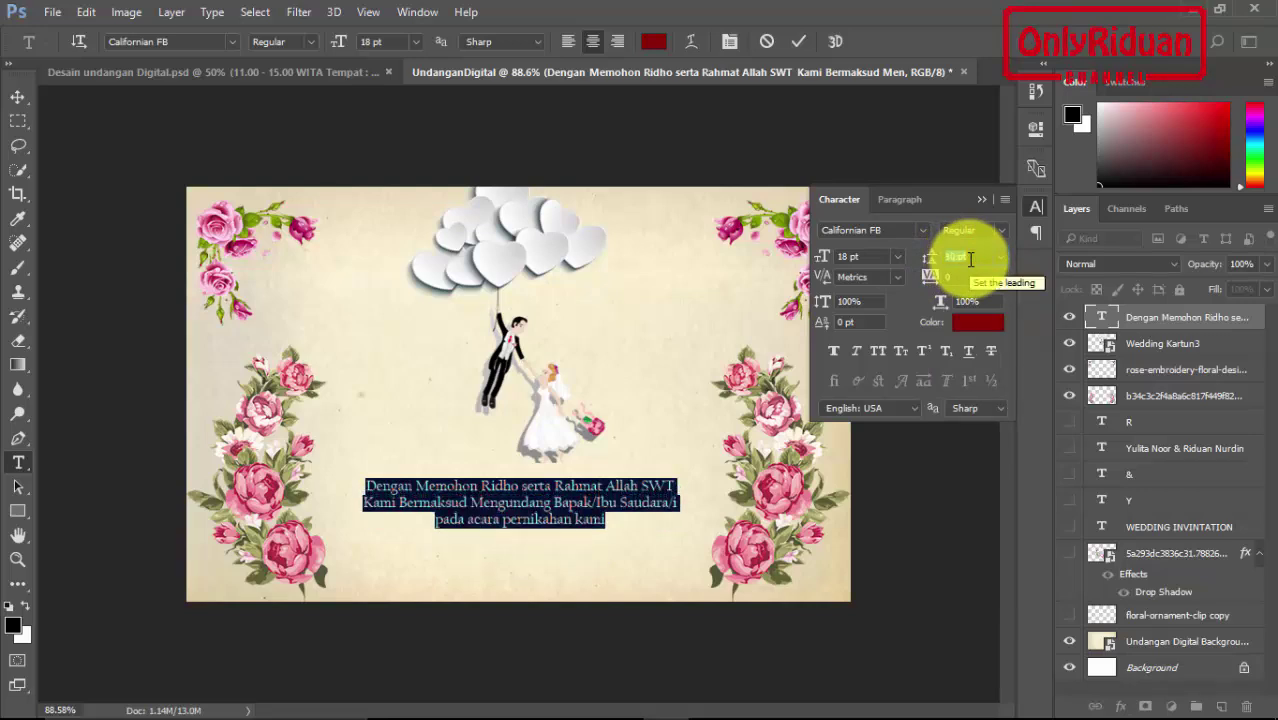
{"action": "scroll", "coordinate": [970, 259], "scroll_direction": "up", "scroll_amount": 3}
{"action": "scroll", "coordinate": [970, 259], "scroll_direction": "up", "scroll_amount": 1}
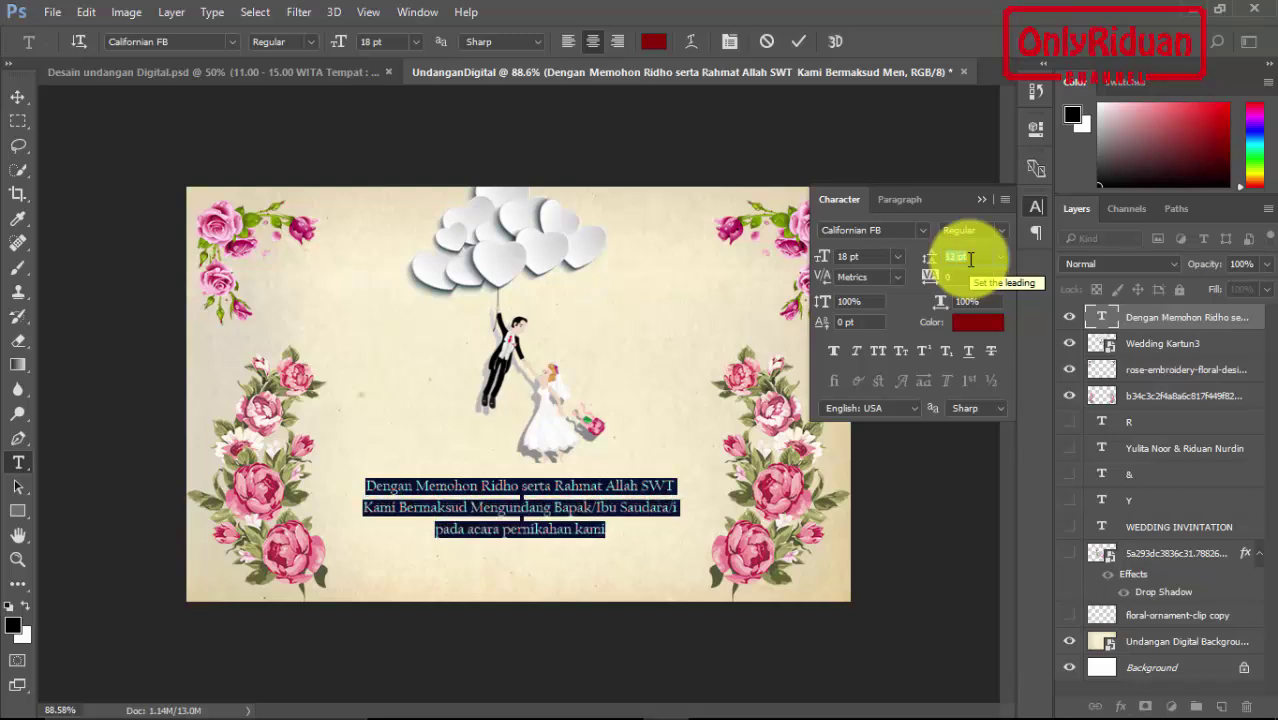
{"action": "type", "text": "13"}
{"action": "left_click", "coordinate": [799, 42]}
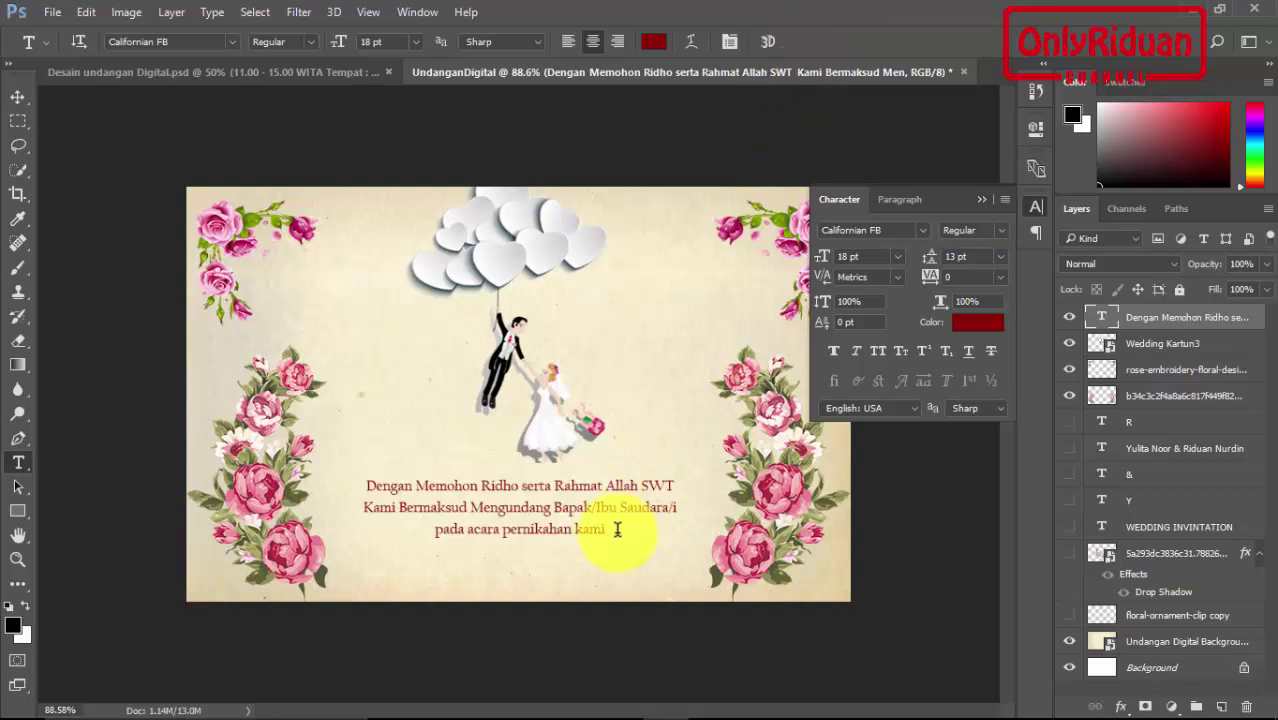
Step: Make the whole caption Bold, commit it, and close the Character panel
{"action": "mouse_move", "coordinate": [606, 529]}
{"action": "left_mouse_down"}
{"action": "mouse_move", "coordinate": [479, 540]}
{"action": "mouse_move", "coordinate": [358, 485]}
{"action": "left_mouse_up"}
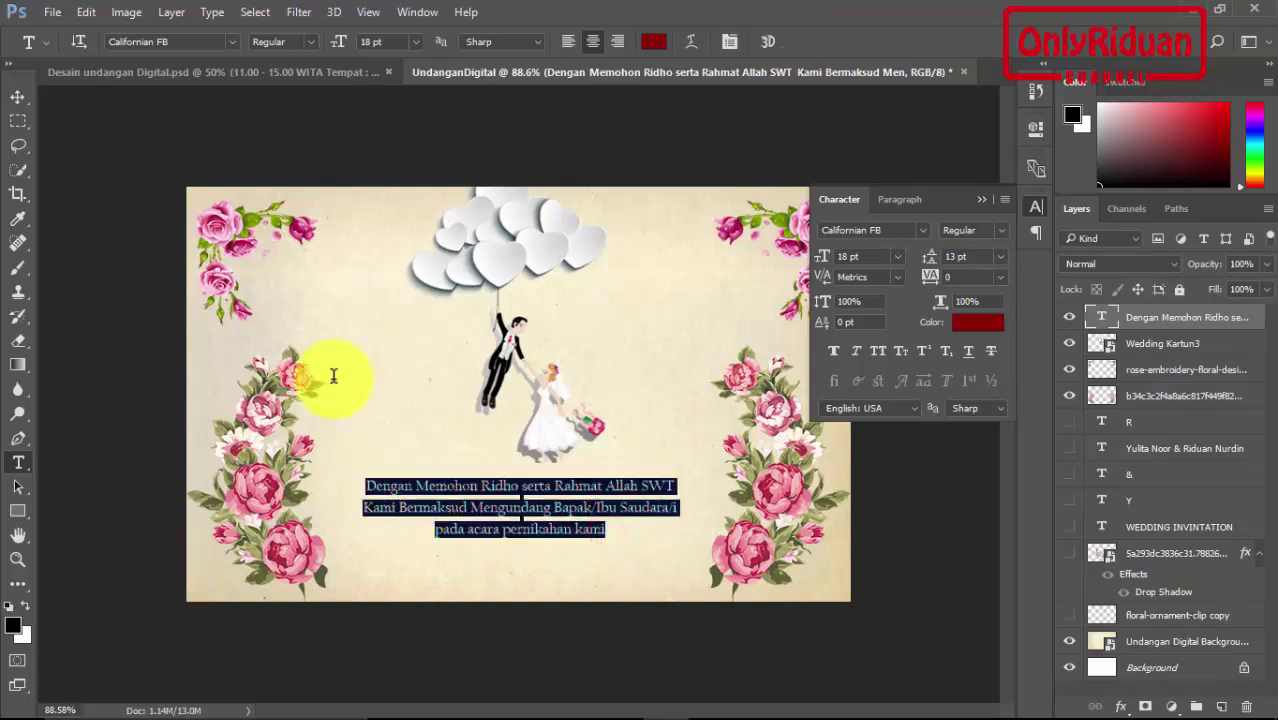
{"action": "left_click", "coordinate": [310, 43]}
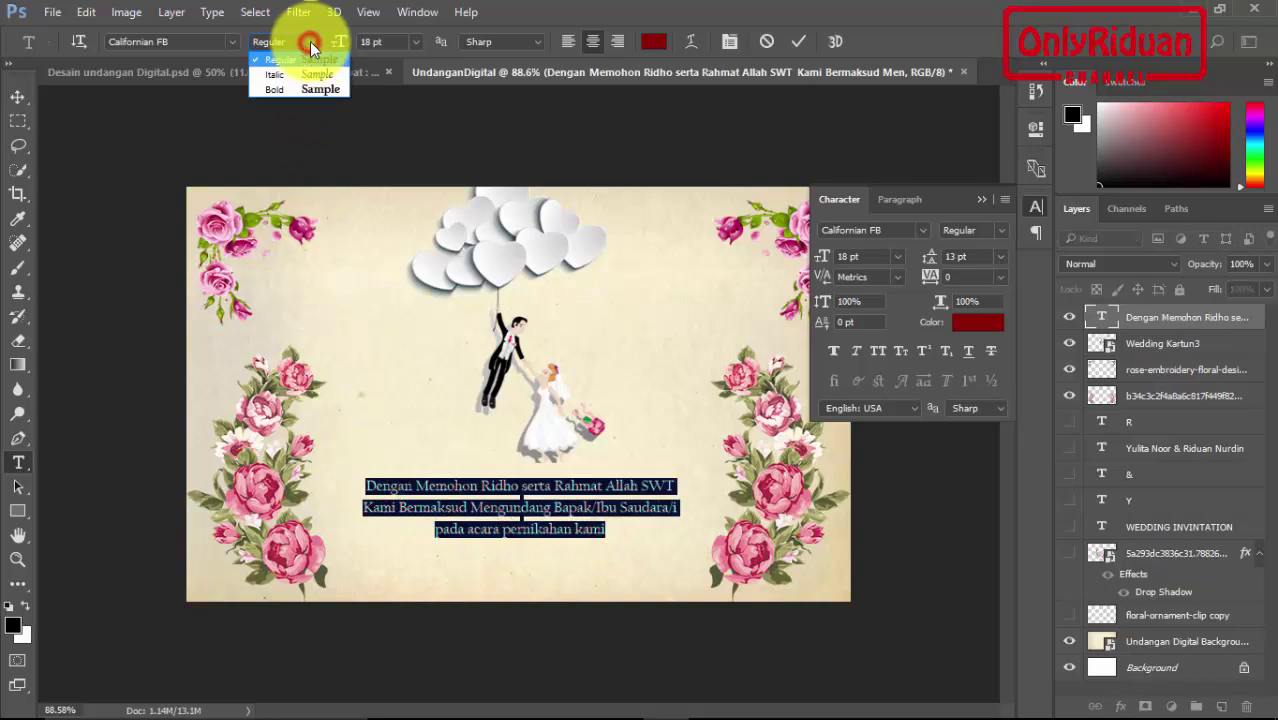
{"action": "left_click", "coordinate": [286, 89]}
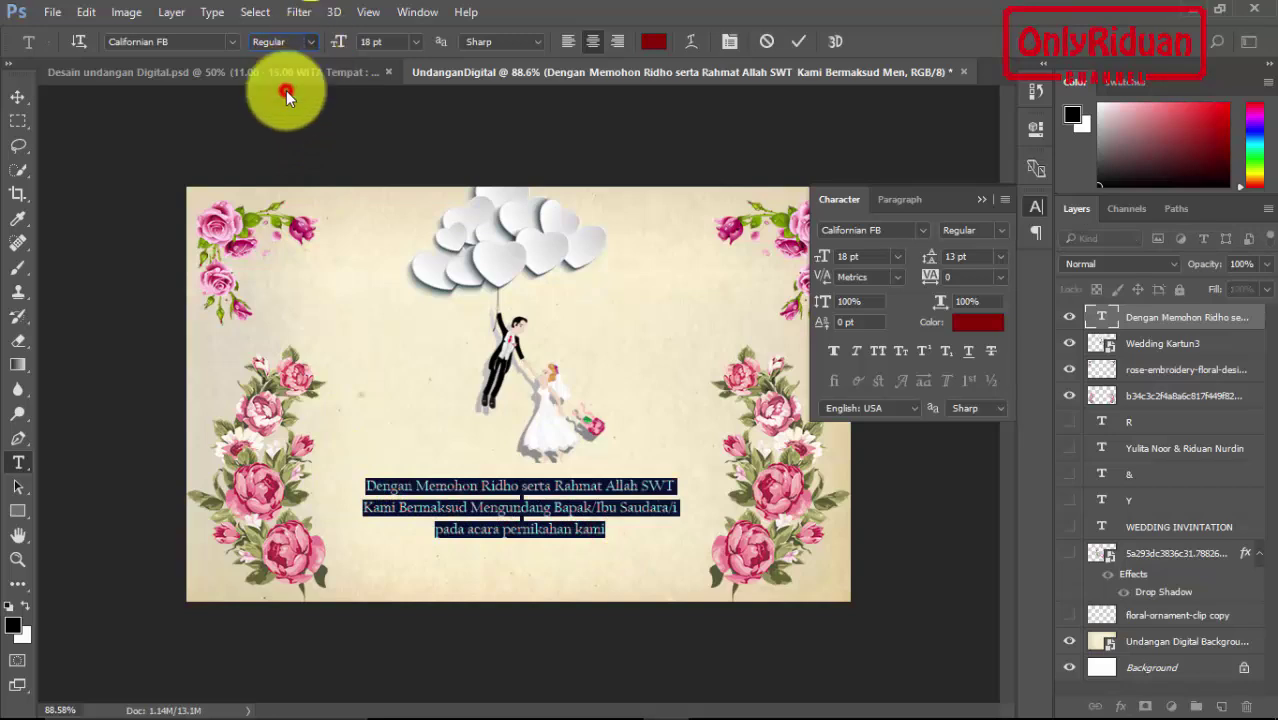
{"action": "left_click", "coordinate": [799, 43]}
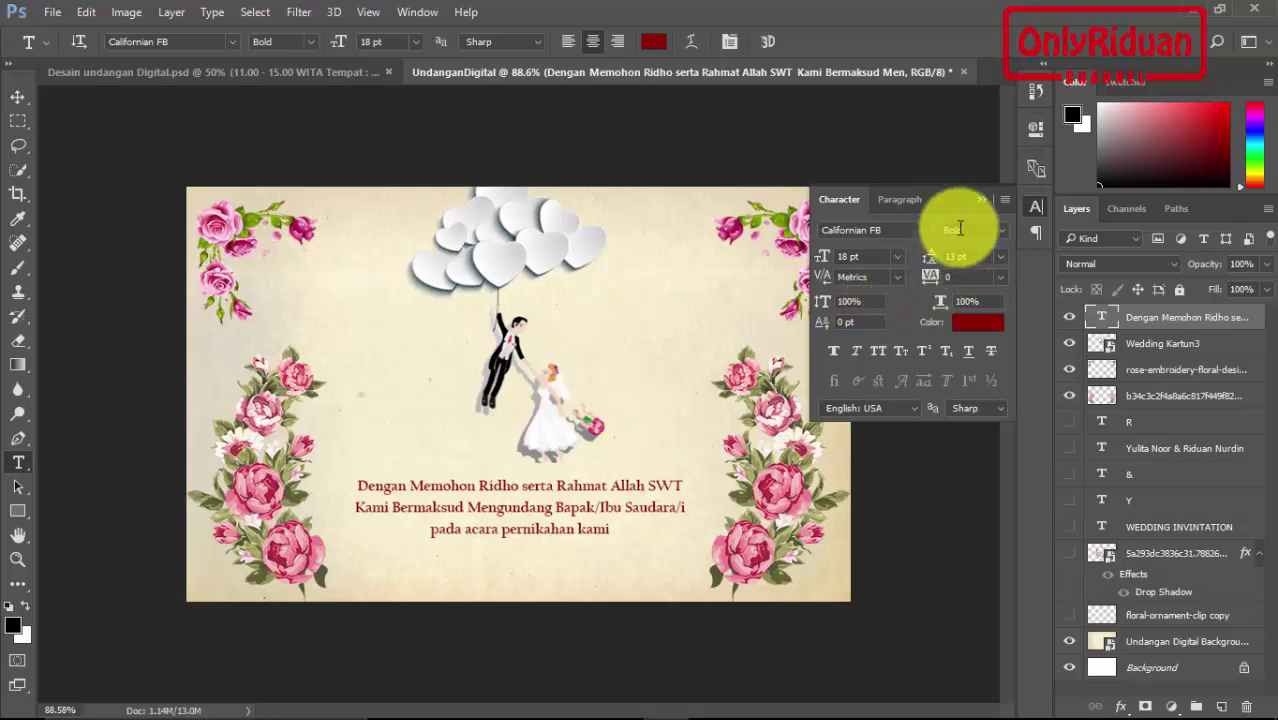
{"action": "left_click", "coordinate": [985, 196]}
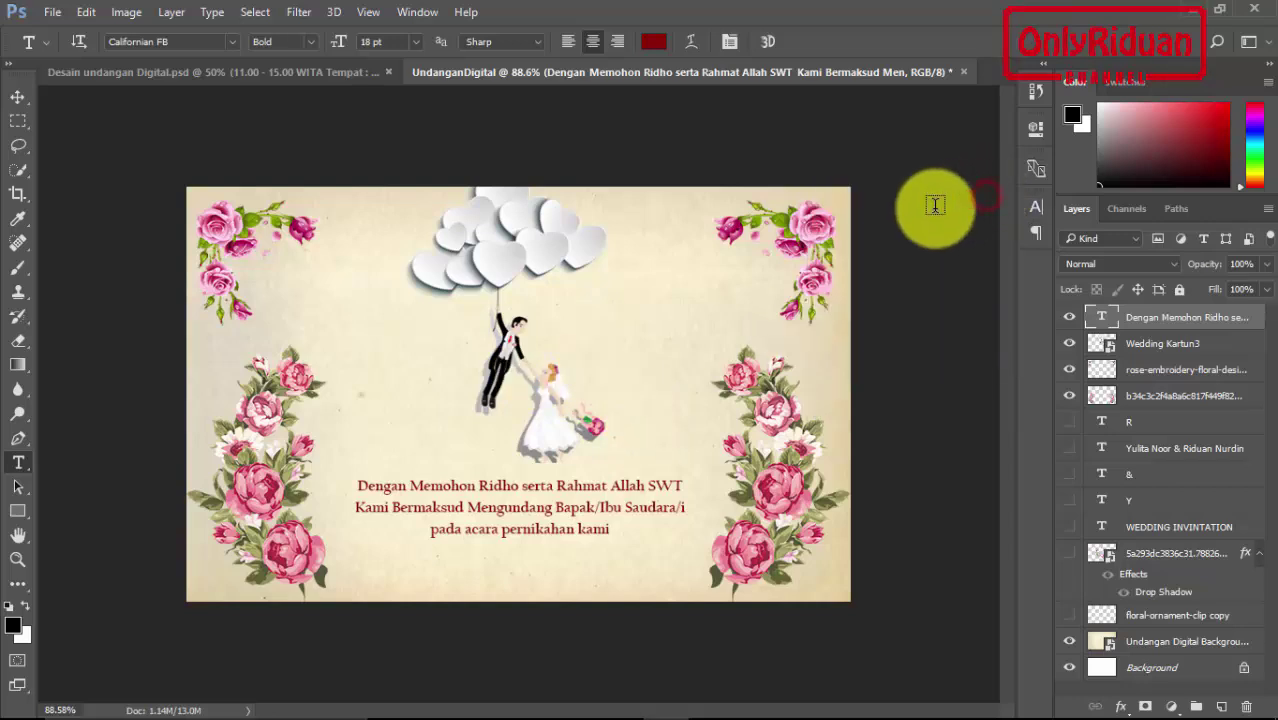
{"action": "left_click", "coordinate": [17, 96]}
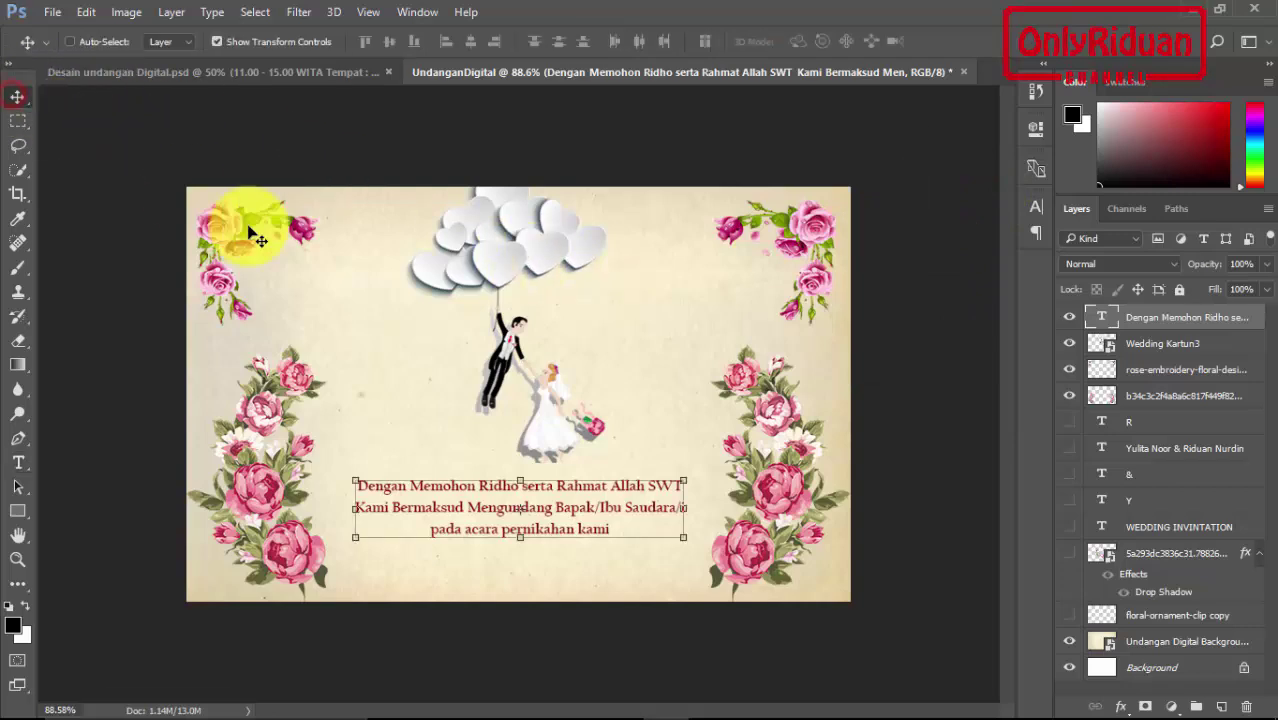
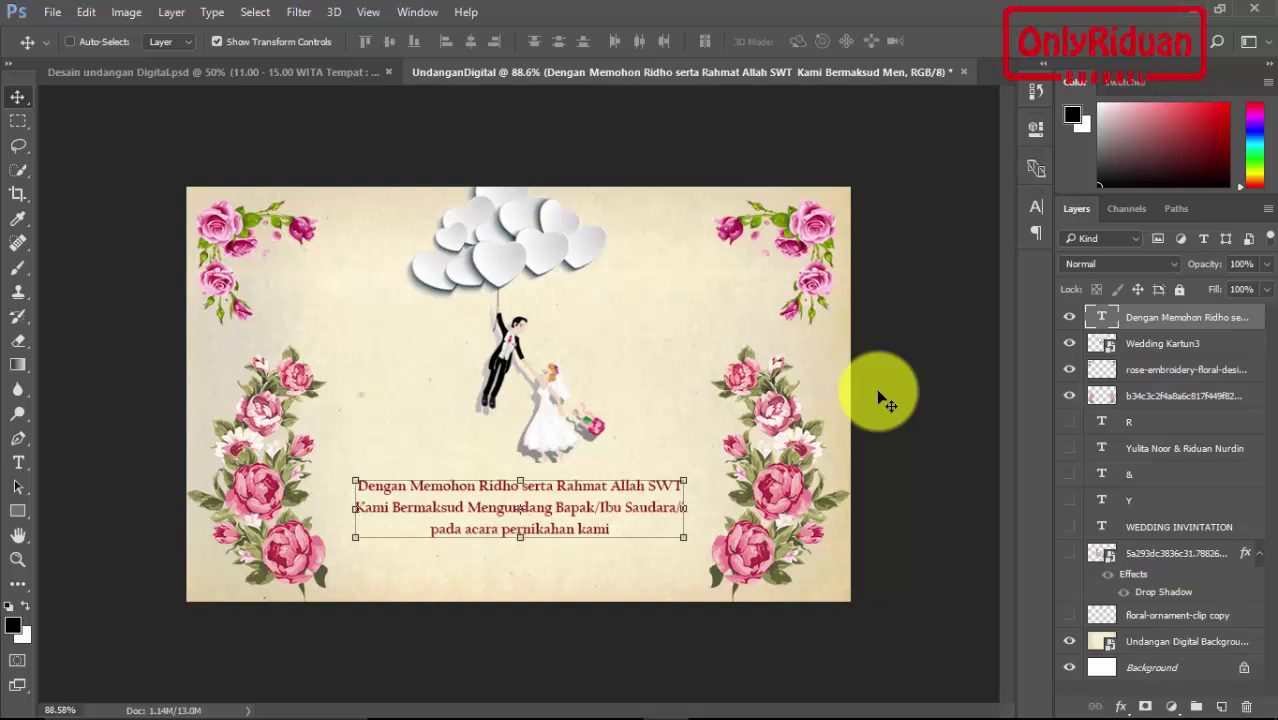
Step: Hide the two rose layers, the couple illustration and the greeting text
{"action": "left_click", "coordinate": [1069, 395]}
{"action": "left_click", "coordinate": [1069, 369]}
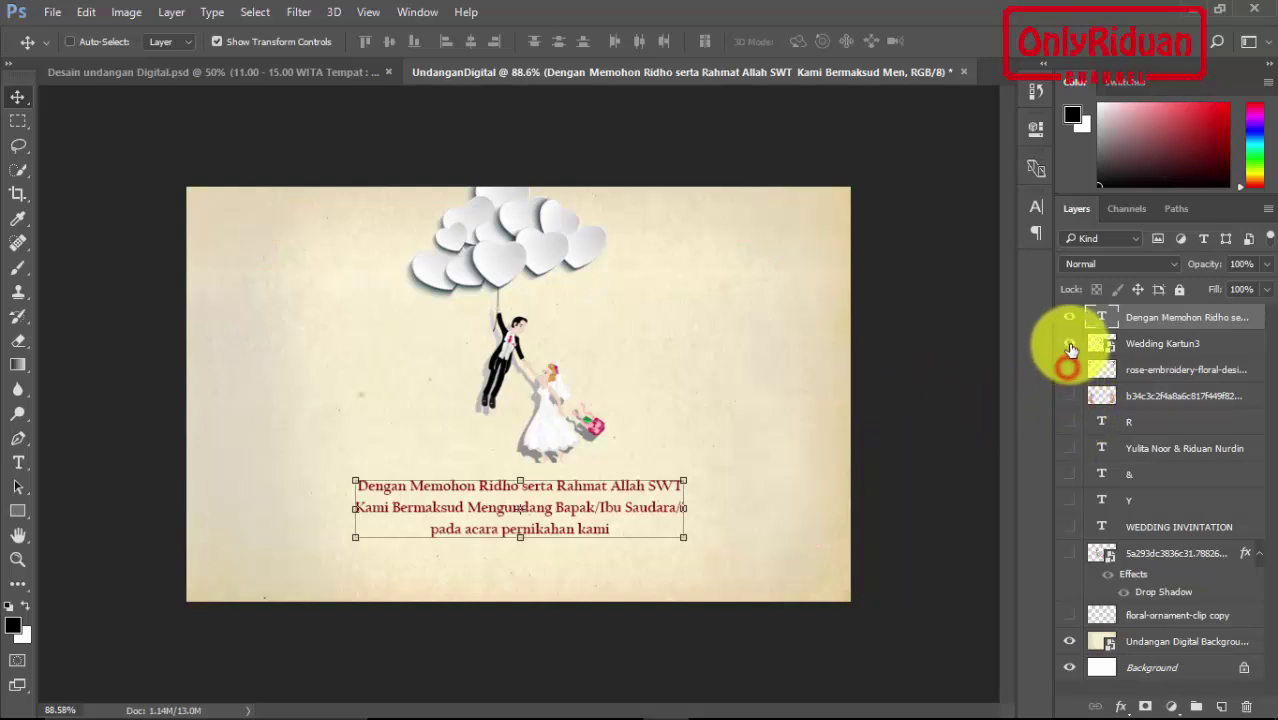
{"action": "left_click", "coordinate": [1069, 343]}
{"action": "left_click", "coordinate": [1069, 317]}
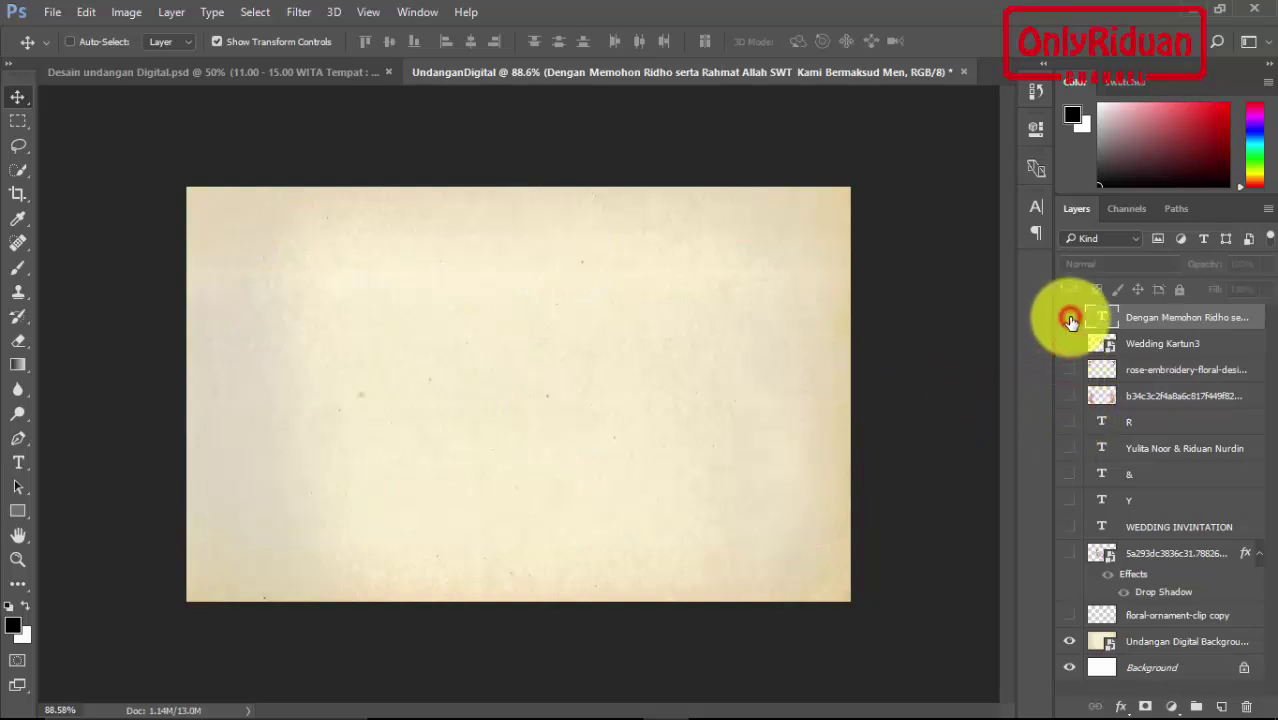
Step: Show the R, names, &, Y, WEDDING INVINTATION, wreath and corner ornament layers
{"action": "left_click", "coordinate": [1067, 422]}
{"action": "left_click", "coordinate": [1068, 448]}
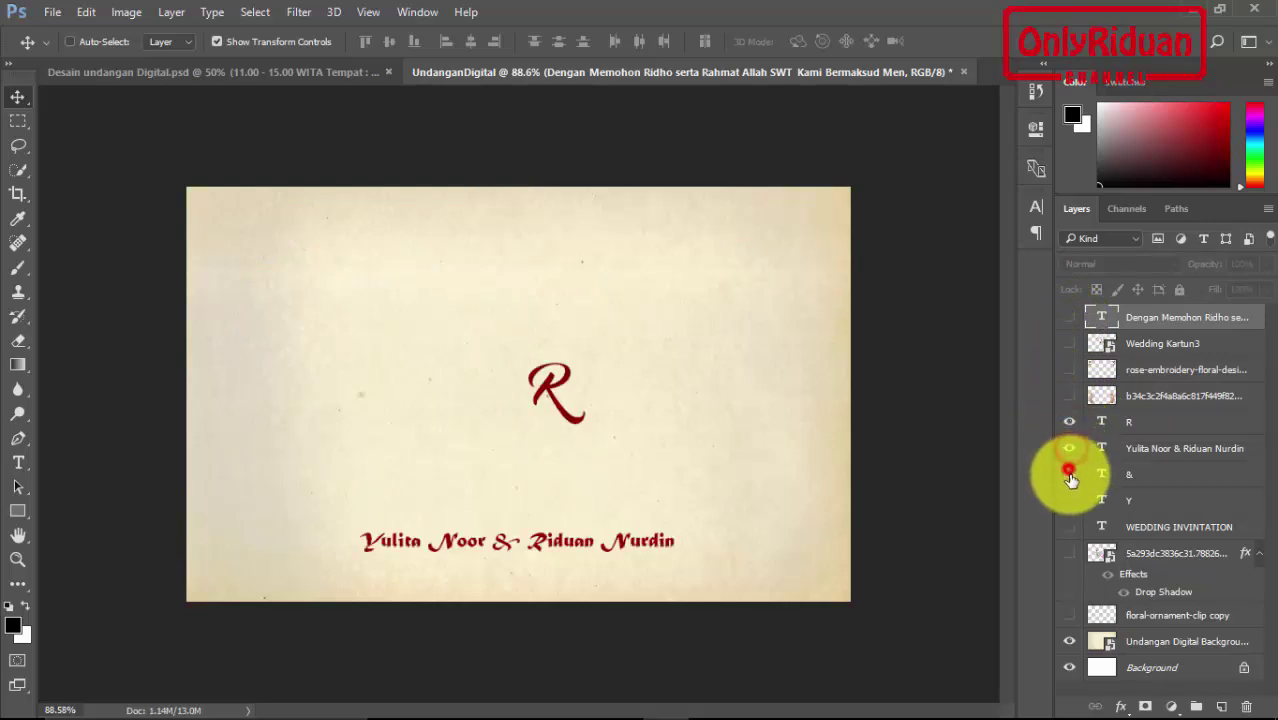
{"action": "left_click", "coordinate": [1069, 474]}
{"action": "left_click", "coordinate": [1069, 500]}
{"action": "left_click", "coordinate": [1069, 526]}
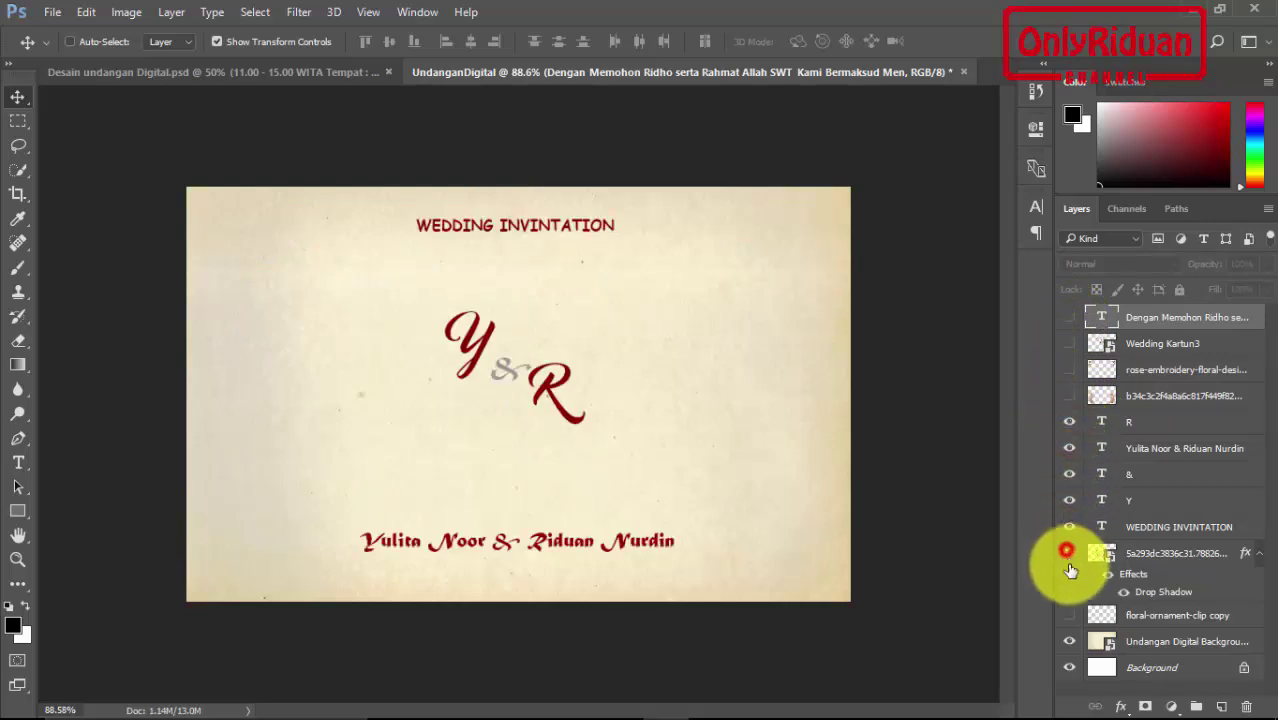
{"action": "left_click", "coordinate": [1068, 553]}
{"action": "left_click", "coordinate": [1069, 615]}
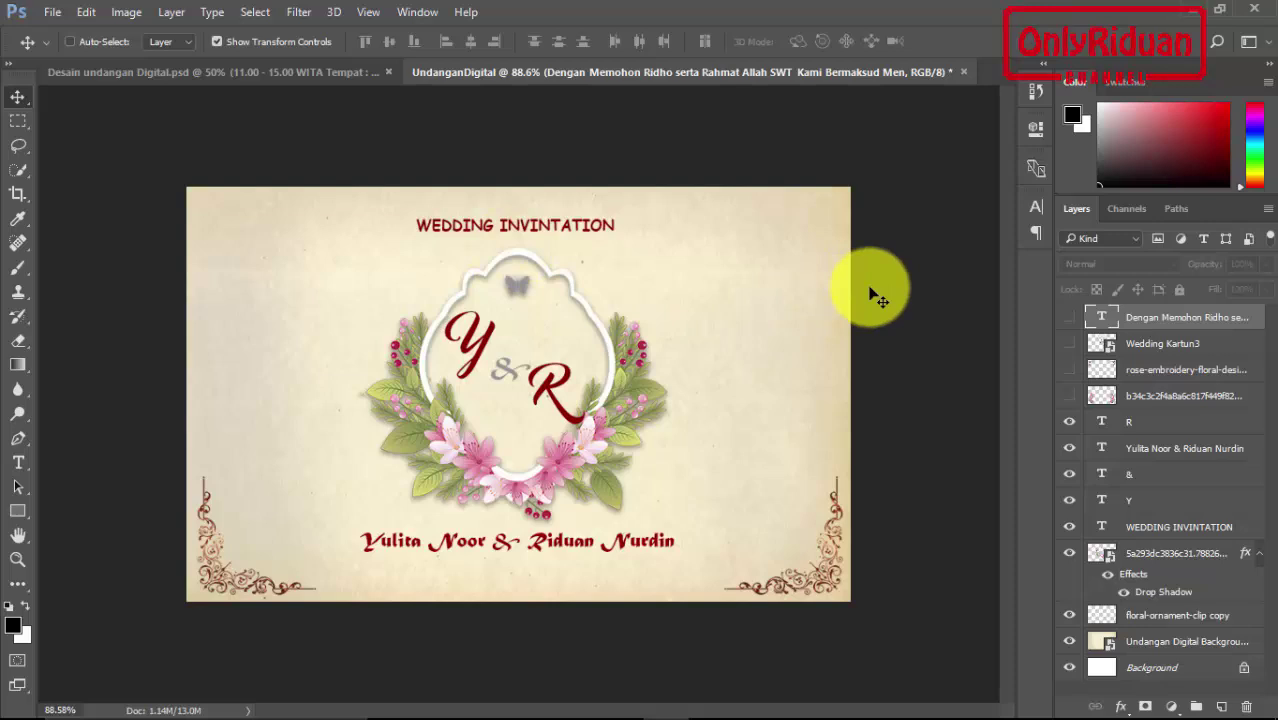
Step: Create a video timeline from the Window menu and zoom out to see each layer's full clip
{"action": "left_click", "coordinate": [417, 14]}
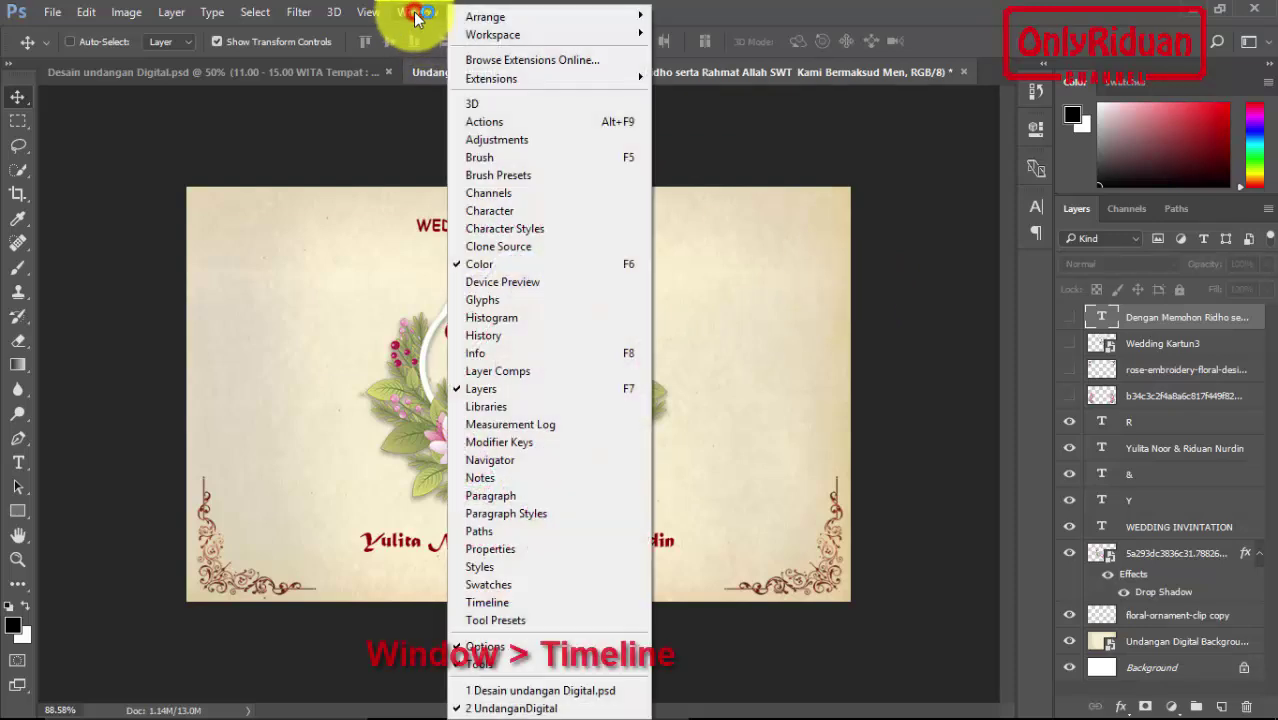
{"action": "left_click", "coordinate": [487, 602]}
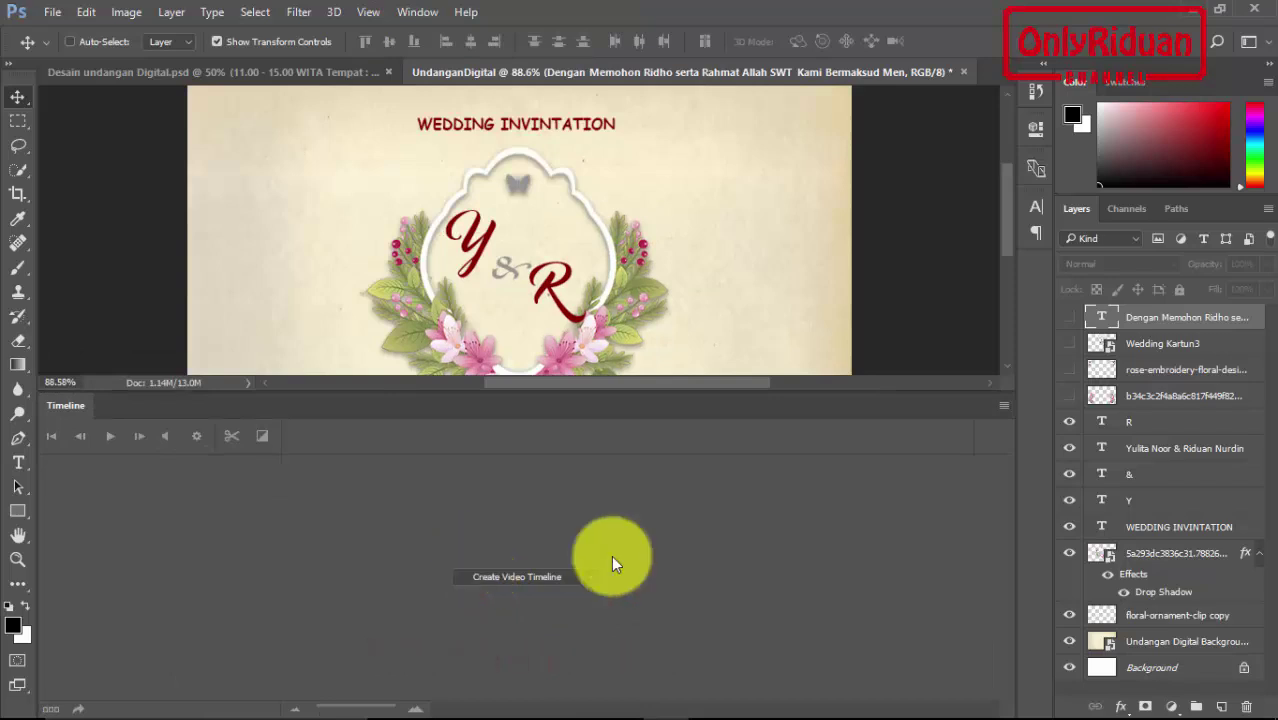
{"action": "left_click", "coordinate": [529, 577]}
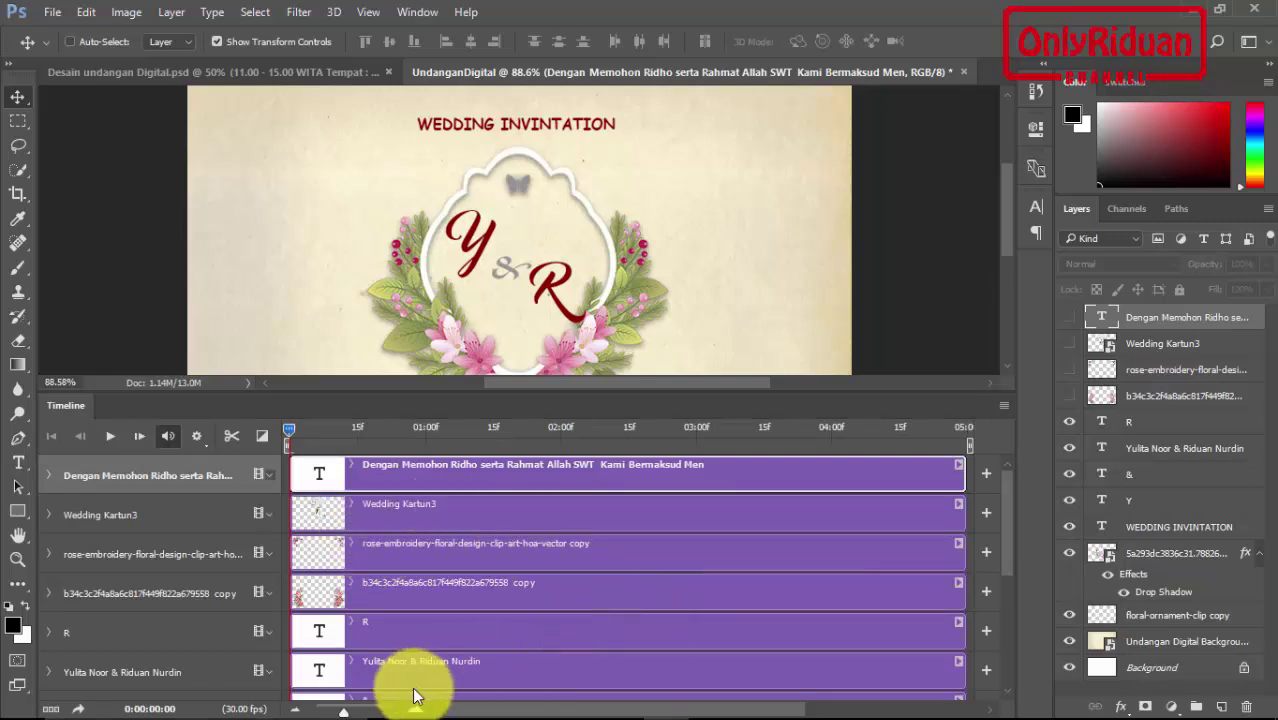
{"action": "left_click_drag", "start_coordinate": [343, 711], "coordinate": [335, 712]}
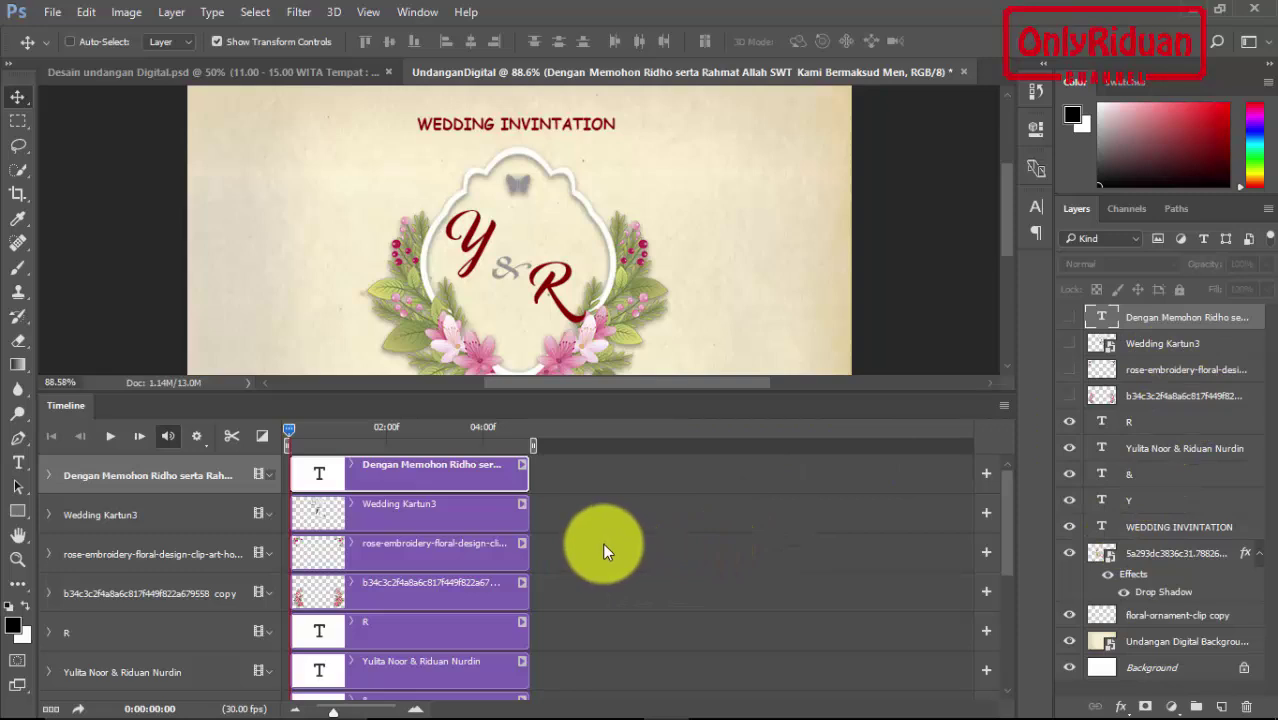
{"action": "scroll", "coordinate": [582, 257], "scroll_direction": "down", "scroll_amount": 2, "text": "alt"}
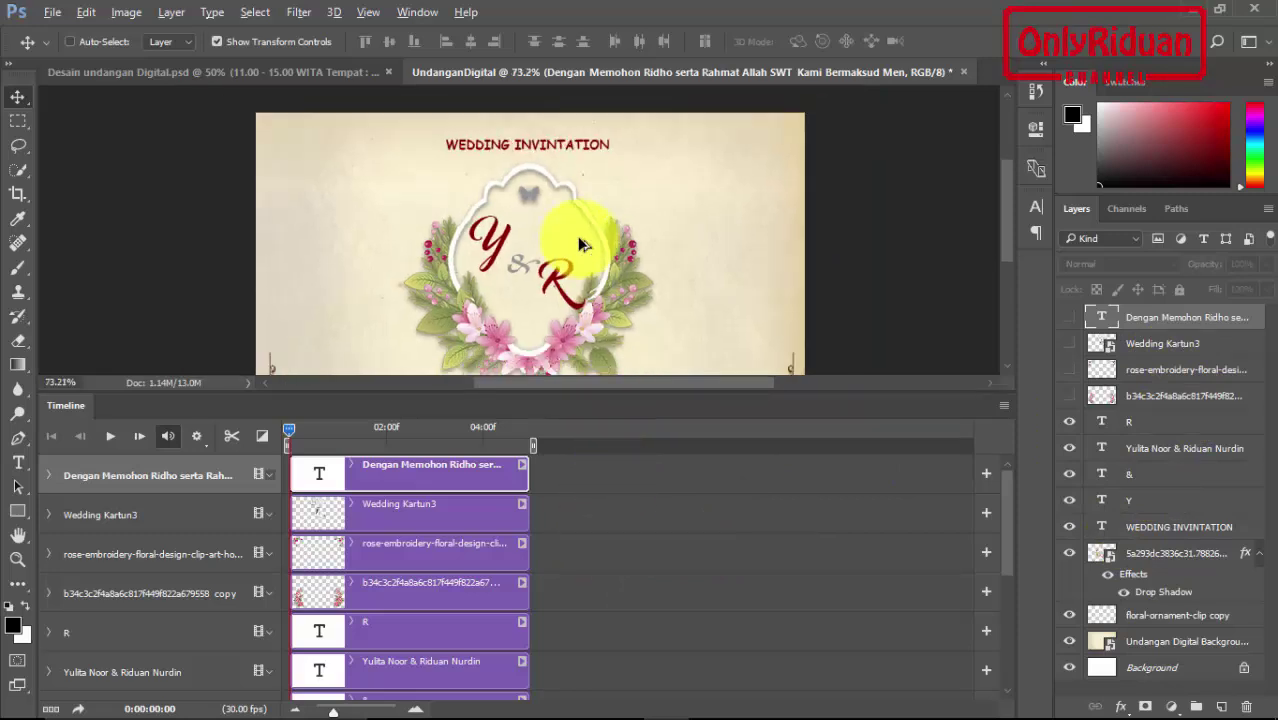
{"action": "scroll", "coordinate": [584, 250], "scroll_direction": "down", "scroll_amount": 1, "text": "alt"}
{"action": "scroll", "coordinate": [585, 245], "scroll_direction": "down", "scroll_amount": 1, "text": "alt"}
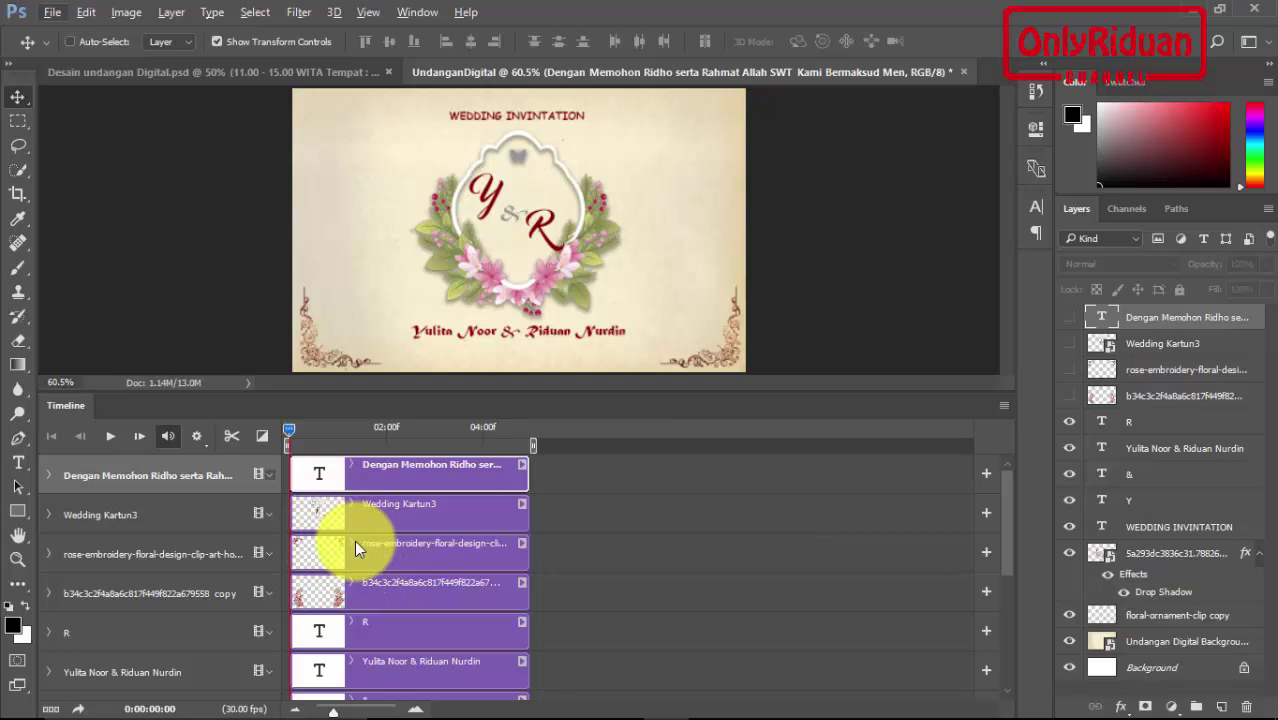
{"action": "scroll", "coordinate": [600, 535], "scroll_direction": "down", "scroll_amount": 1}
{"action": "scroll", "coordinate": [617, 535], "scroll_direction": "down", "scroll_amount": 1}
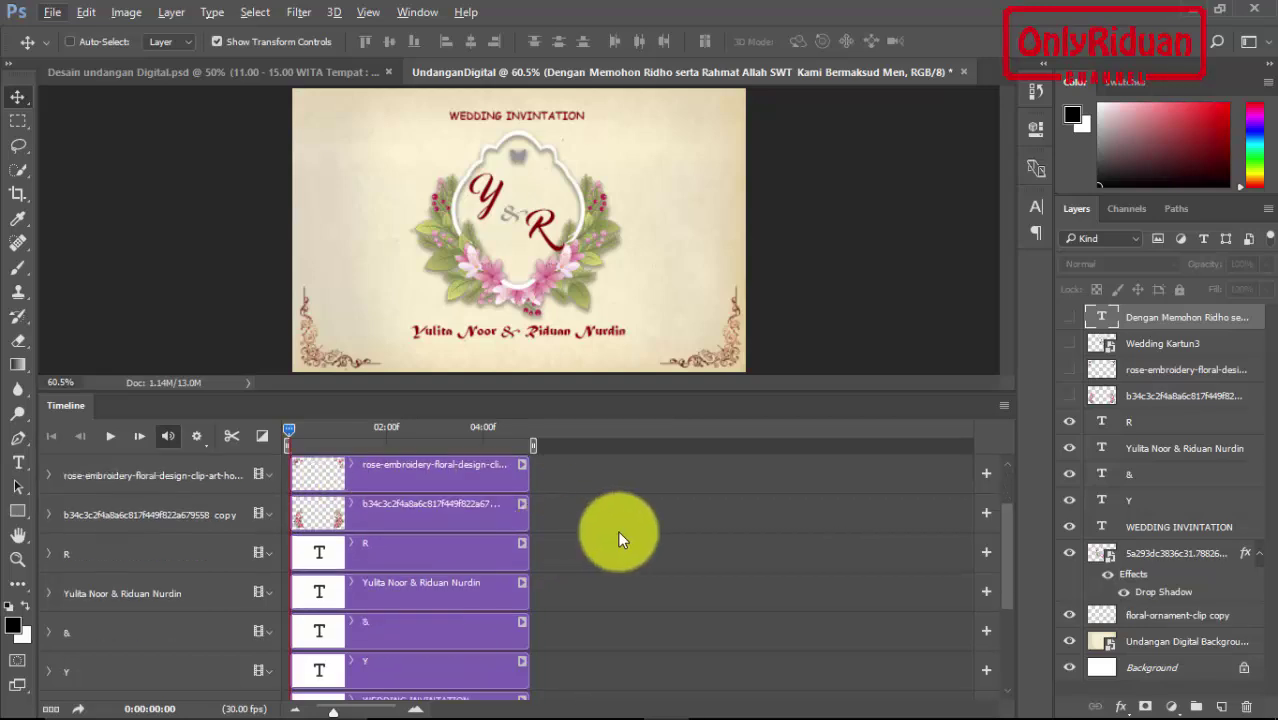
{"action": "scroll", "coordinate": [619, 539], "scroll_direction": "down", "scroll_amount": 2}
{"action": "scroll", "coordinate": [619, 539], "scroll_direction": "down", "scroll_amount": 1}
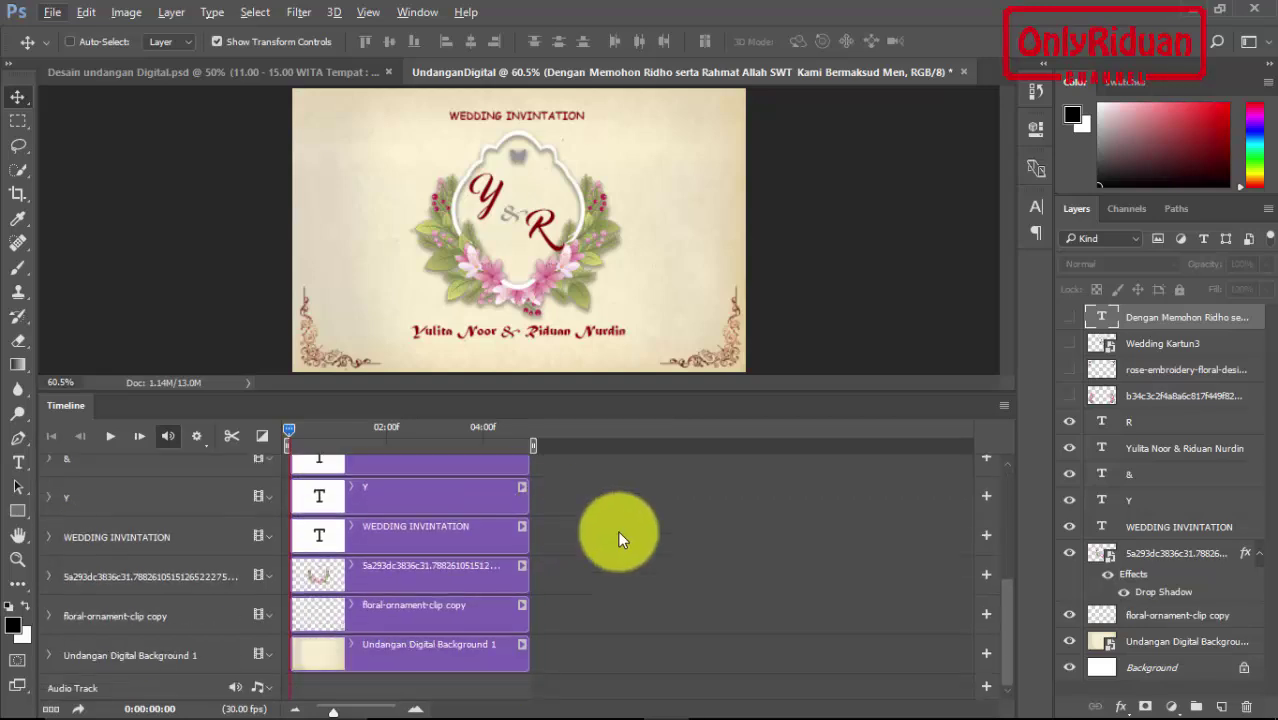
{"action": "left_click", "coordinate": [441, 653]}
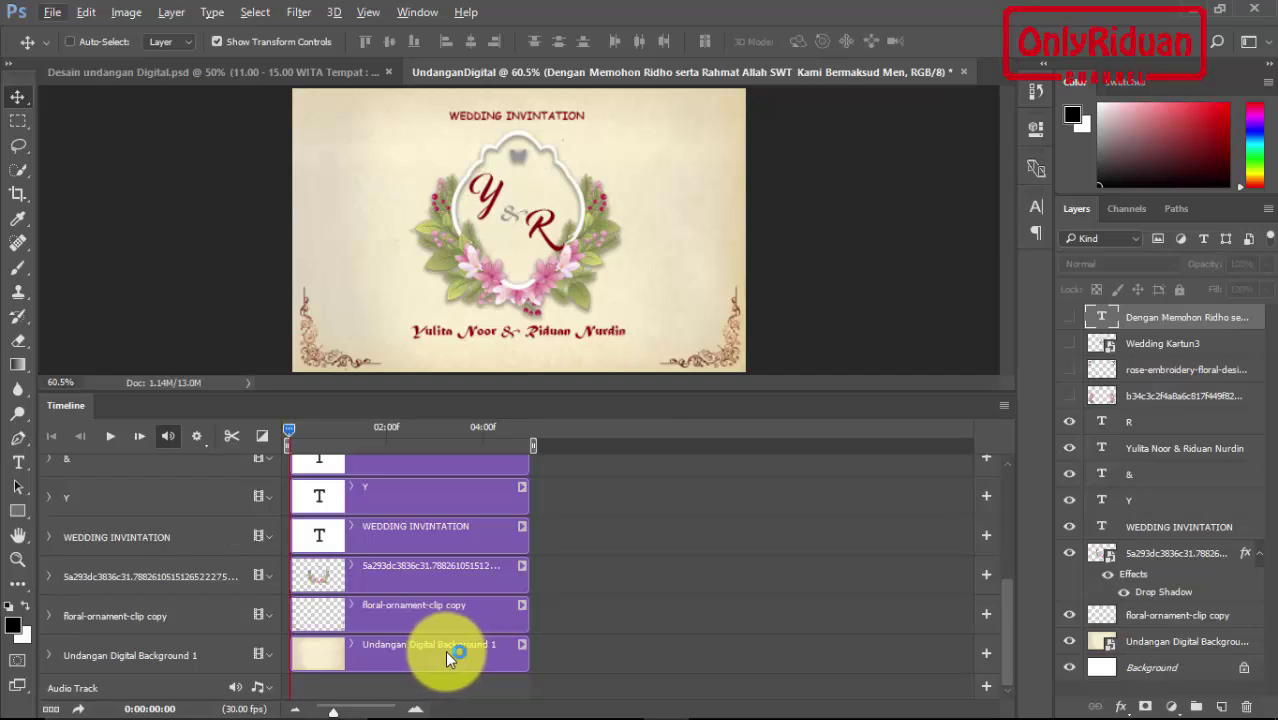
{"action": "left_click", "coordinate": [528, 655]}
Step: Extend the Undangan Digital Background 1 clip to about 09:19
{"action": "left_click_drag", "start_coordinate": [527, 655], "coordinate": [786, 660]}
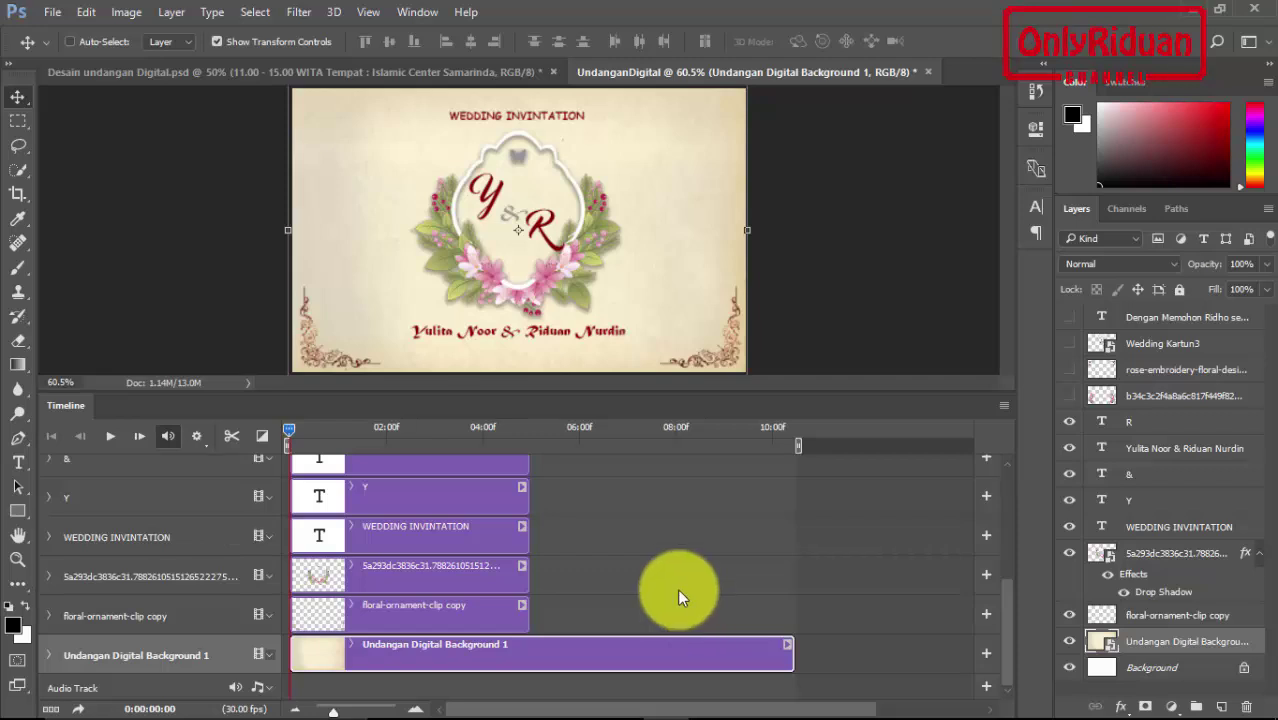
{"action": "scroll", "coordinate": [505, 533], "scroll_direction": "up", "scroll_amount": 1}
{"action": "scroll", "coordinate": [505, 540], "scroll_direction": "up", "scroll_amount": 1}
{"action": "scroll", "coordinate": [505, 540], "scroll_direction": "up", "scroll_amount": 1}
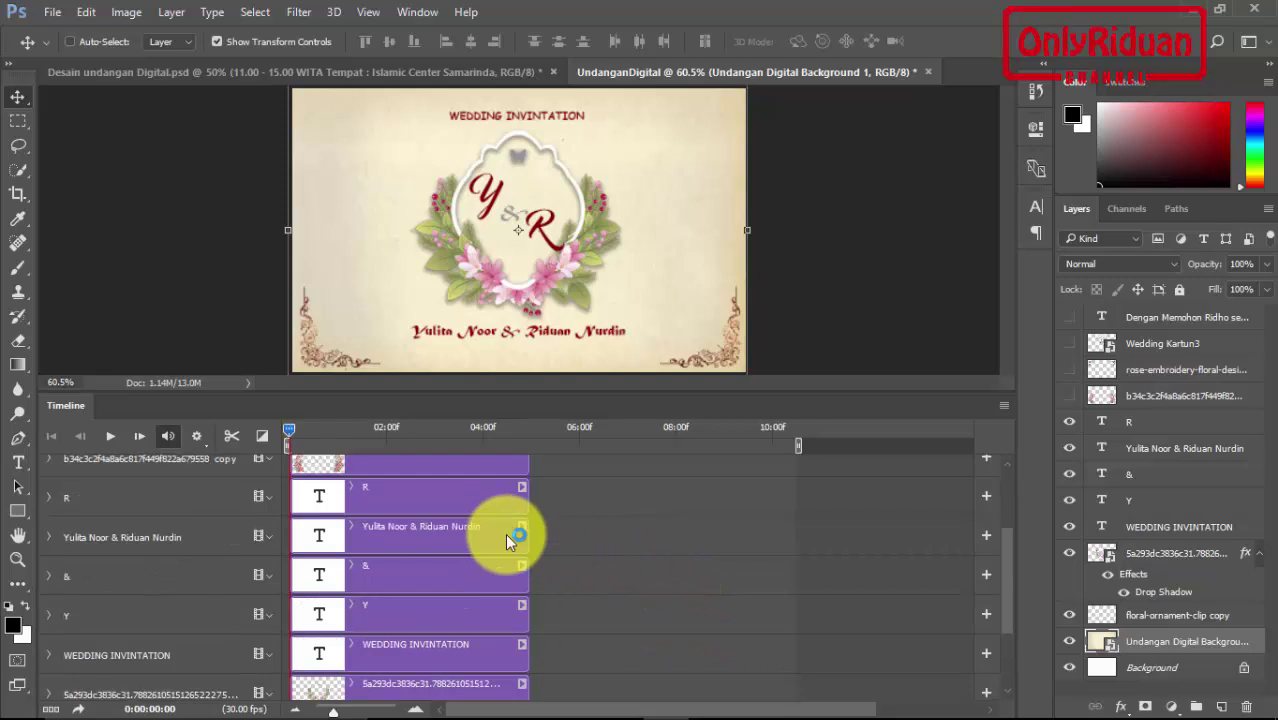
{"action": "scroll", "coordinate": [500, 535], "scroll_direction": "up", "scroll_amount": 1}
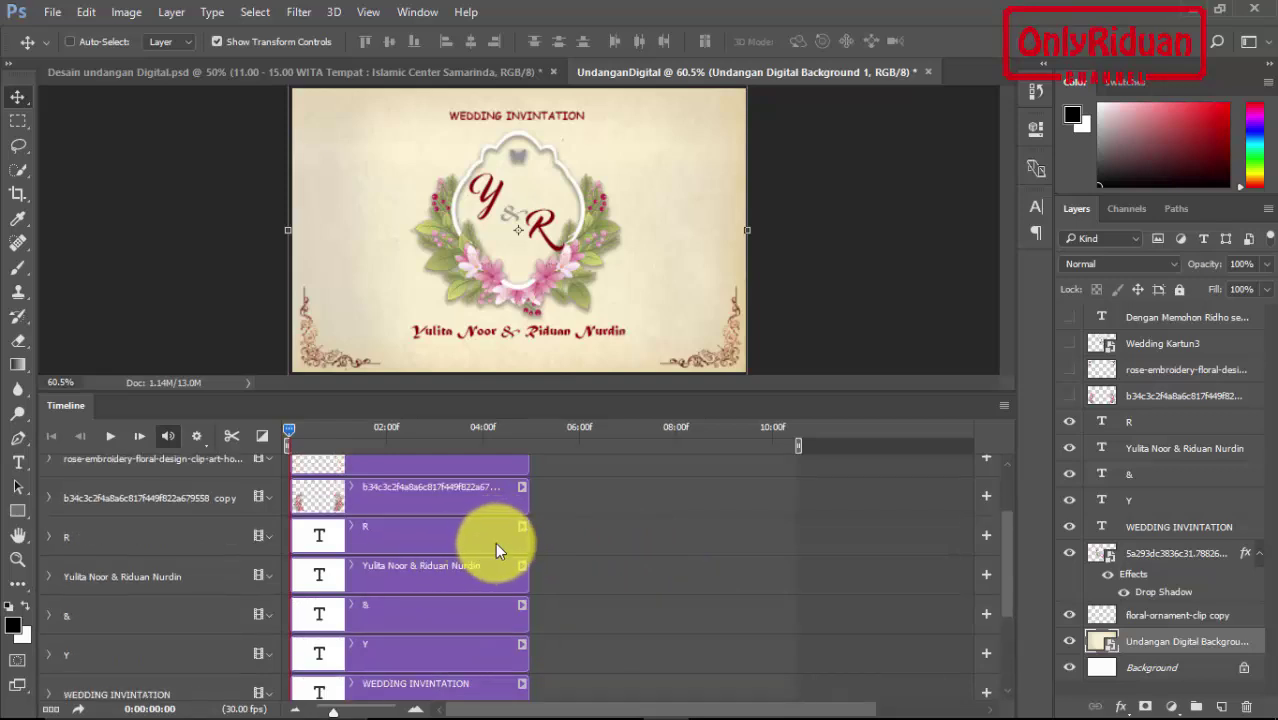
Step: Move the couple's names track above the R track
{"action": "left_click", "coordinate": [401, 536]}
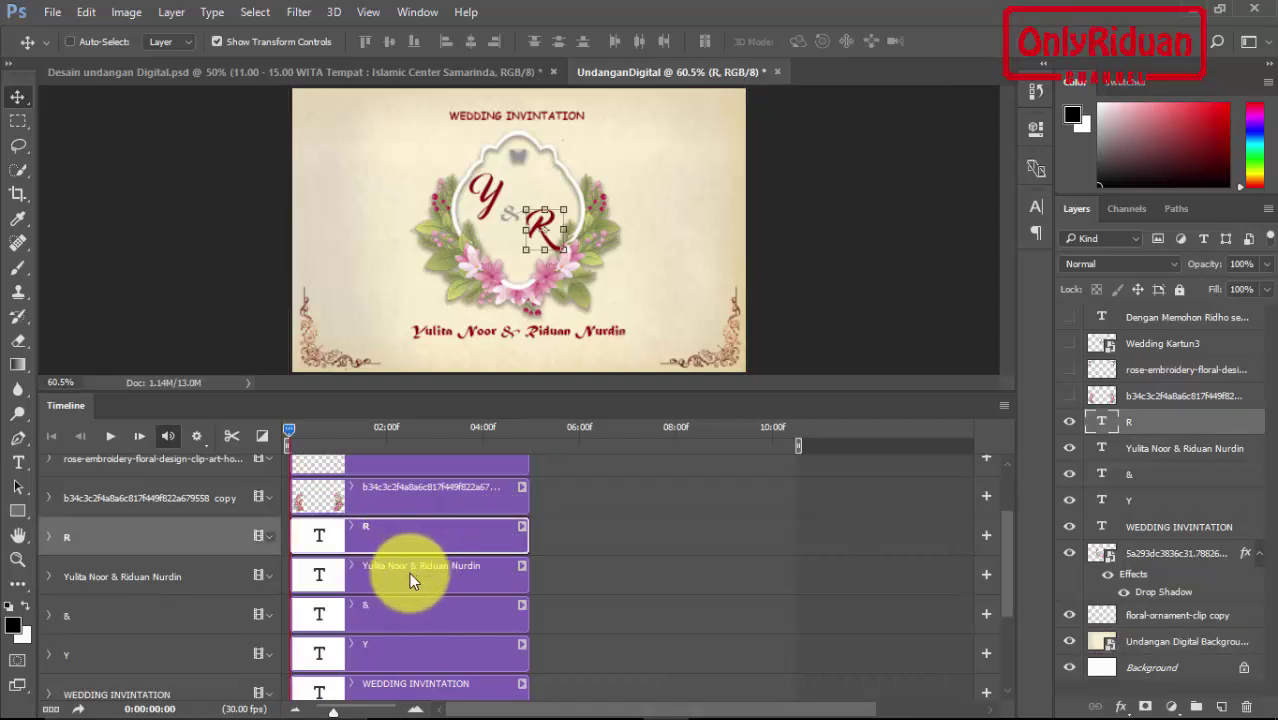
{"action": "left_click", "coordinate": [411, 575]}
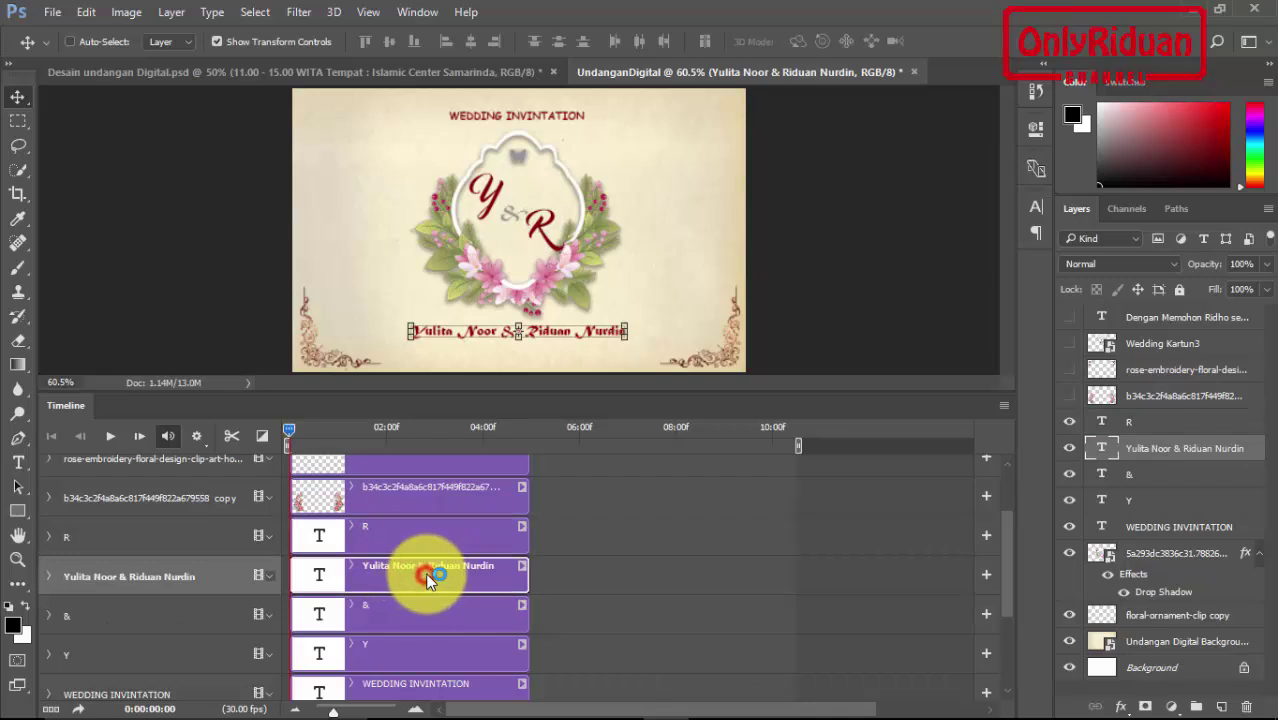
{"action": "left_click_drag", "start_coordinate": [425, 574], "coordinate": [413, 519]}
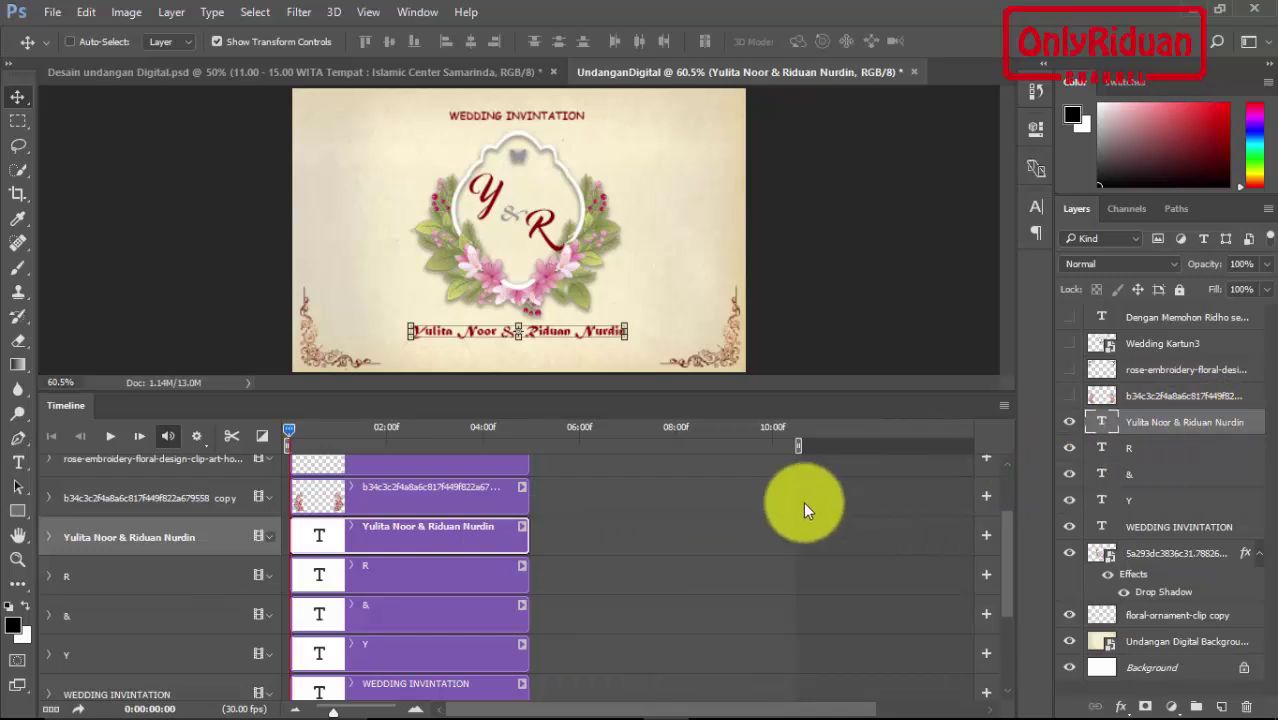
{"action": "left_click", "coordinate": [1006, 572]}
{"action": "left_click_drag", "start_coordinate": [1006, 572], "coordinate": [998, 513]}
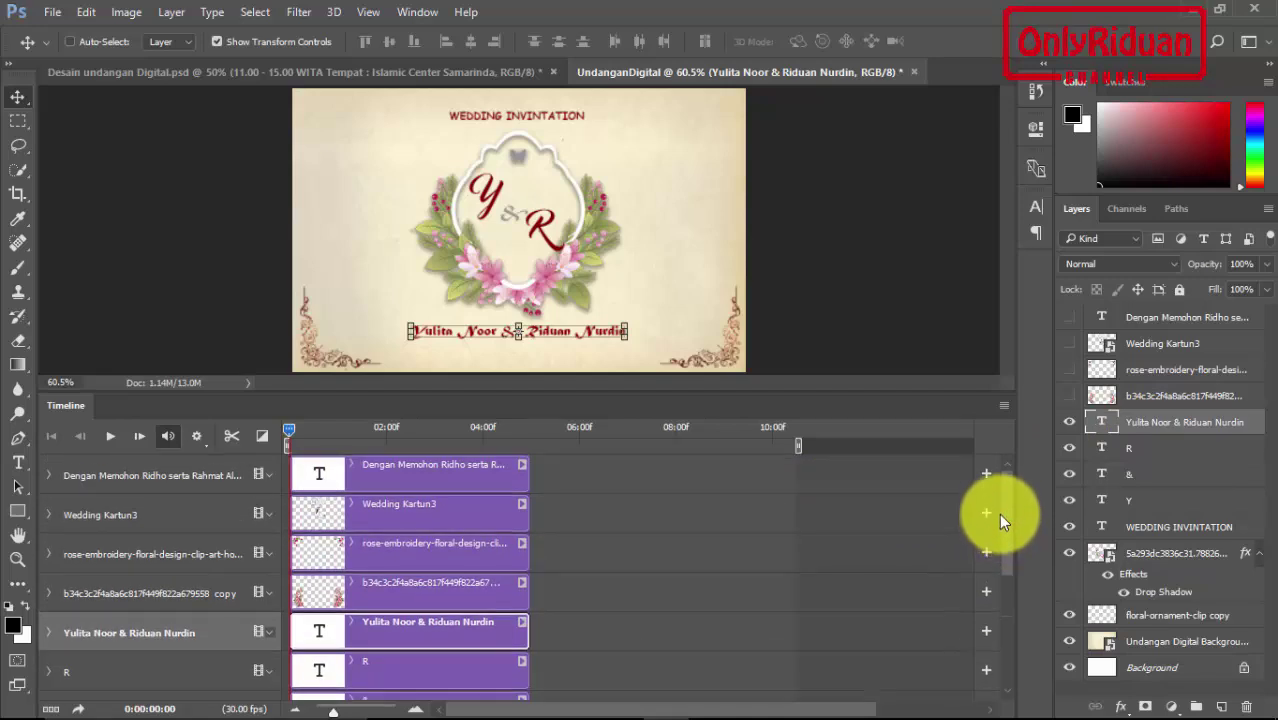
Step: Shift the greeting, Wedding Kartun3 and two rose clips to start around 3.4 seconds
{"action": "left_click", "coordinate": [443, 467]}
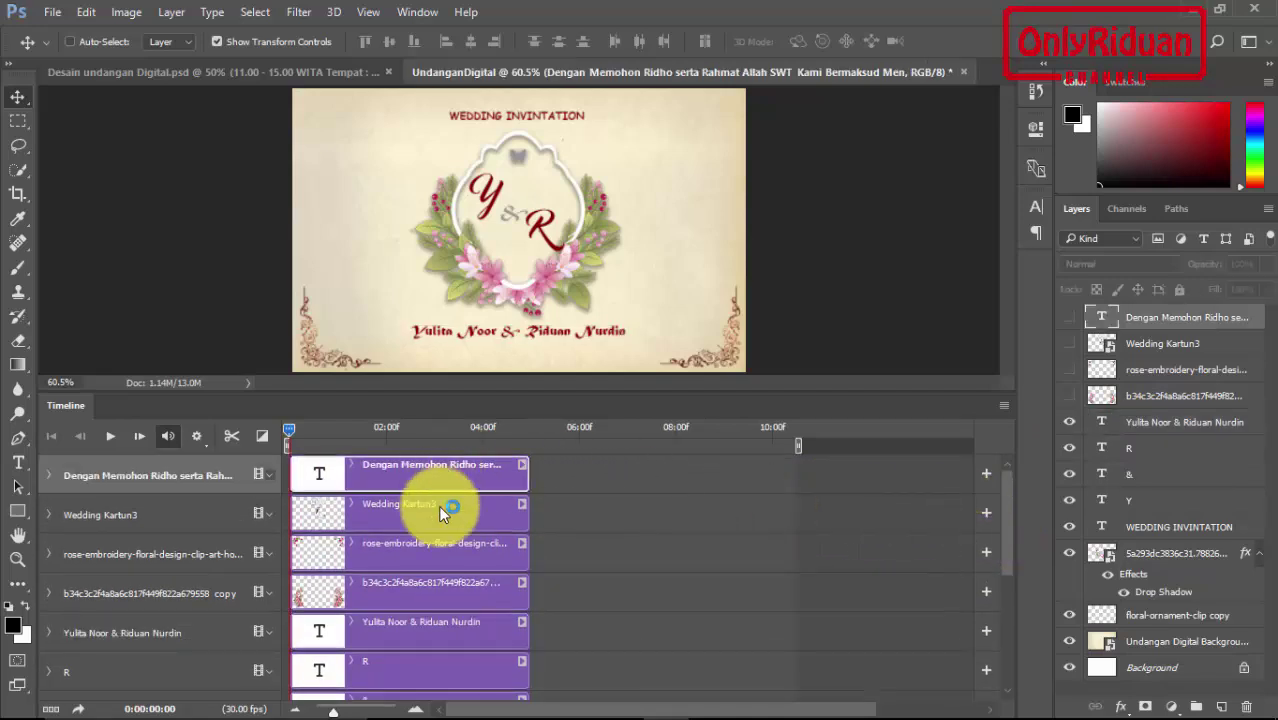
{"action": "left_click", "coordinate": [438, 505], "text": "shift"}
{"action": "left_click", "coordinate": [437, 544], "text": "shift"}
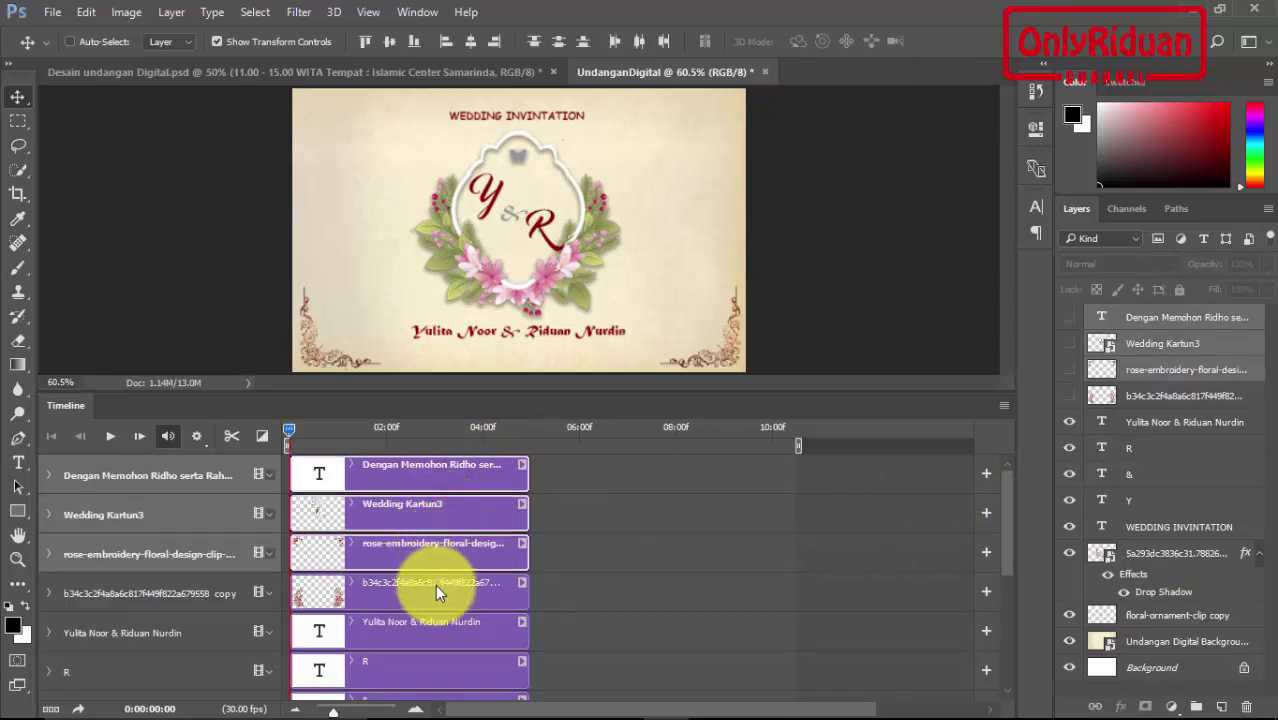
{"action": "left_click", "coordinate": [435, 586], "text": "shift"}
{"action": "left_click_drag", "start_coordinate": [365, 480], "coordinate": [546, 491]}
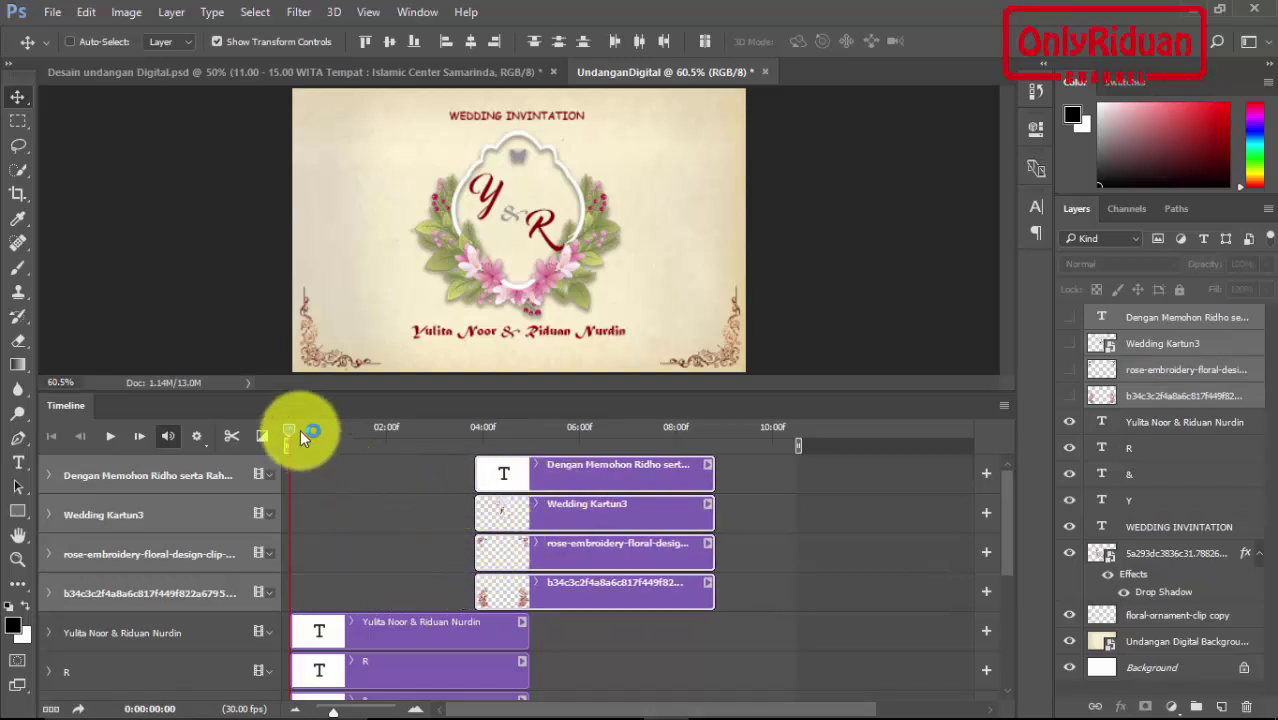
Step: Make the two rose layers, couple illustration and greeting text visible again
{"action": "left_click", "coordinate": [1069, 395]}
{"action": "left_click", "coordinate": [1069, 369]}
{"action": "left_click", "coordinate": [1069, 343]}
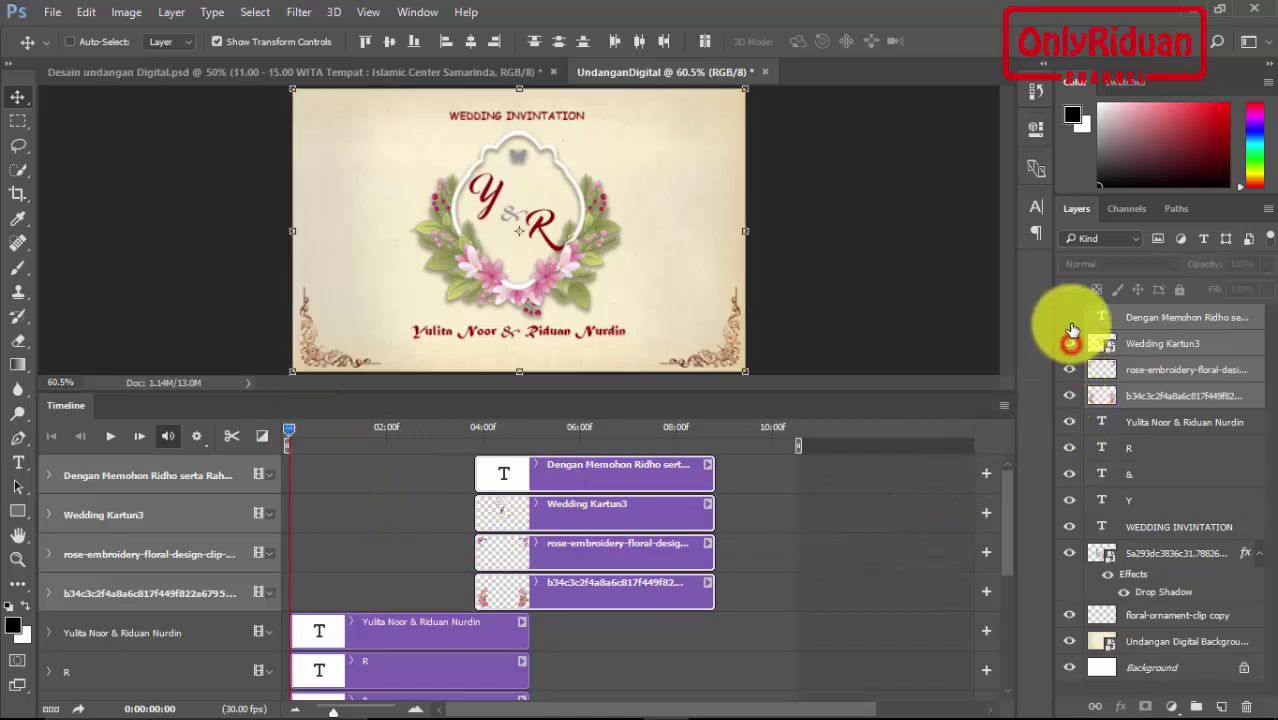
{"action": "left_click", "coordinate": [1069, 317]}
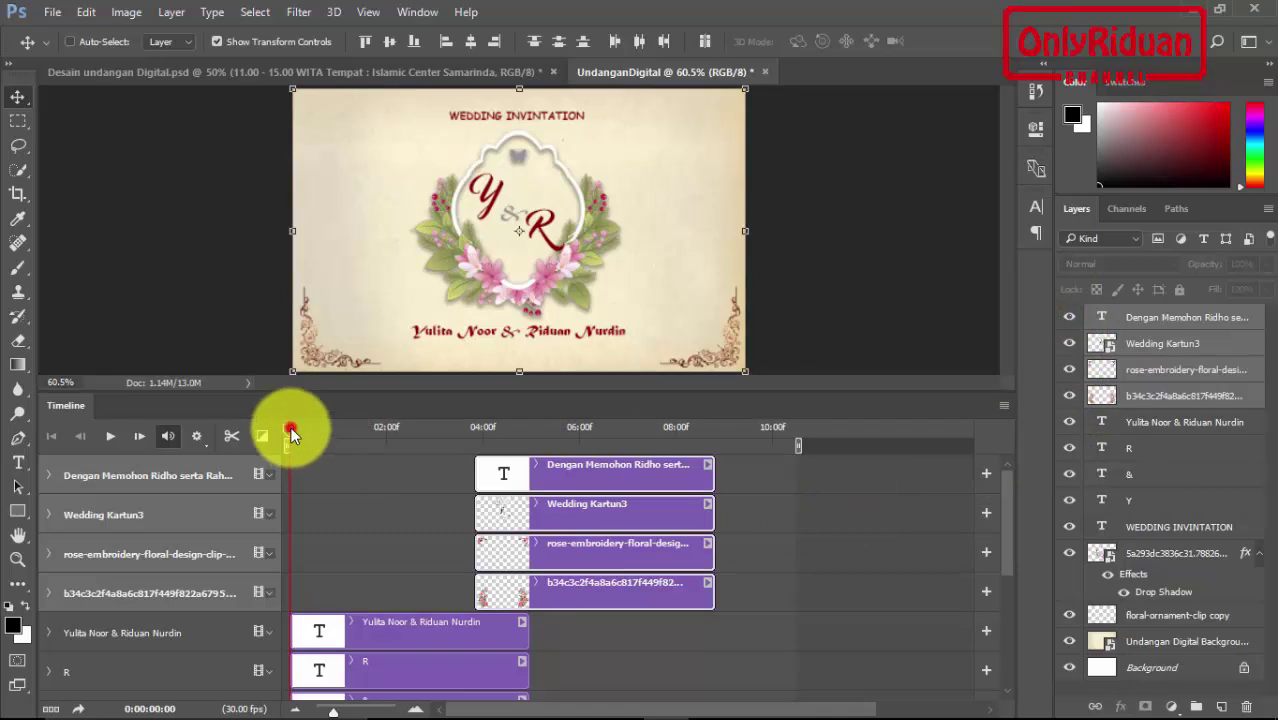
Step: Scrub through the page switch, then return the playhead to the first frame
{"action": "left_click_drag", "start_coordinate": [291, 433], "coordinate": [521, 459]}
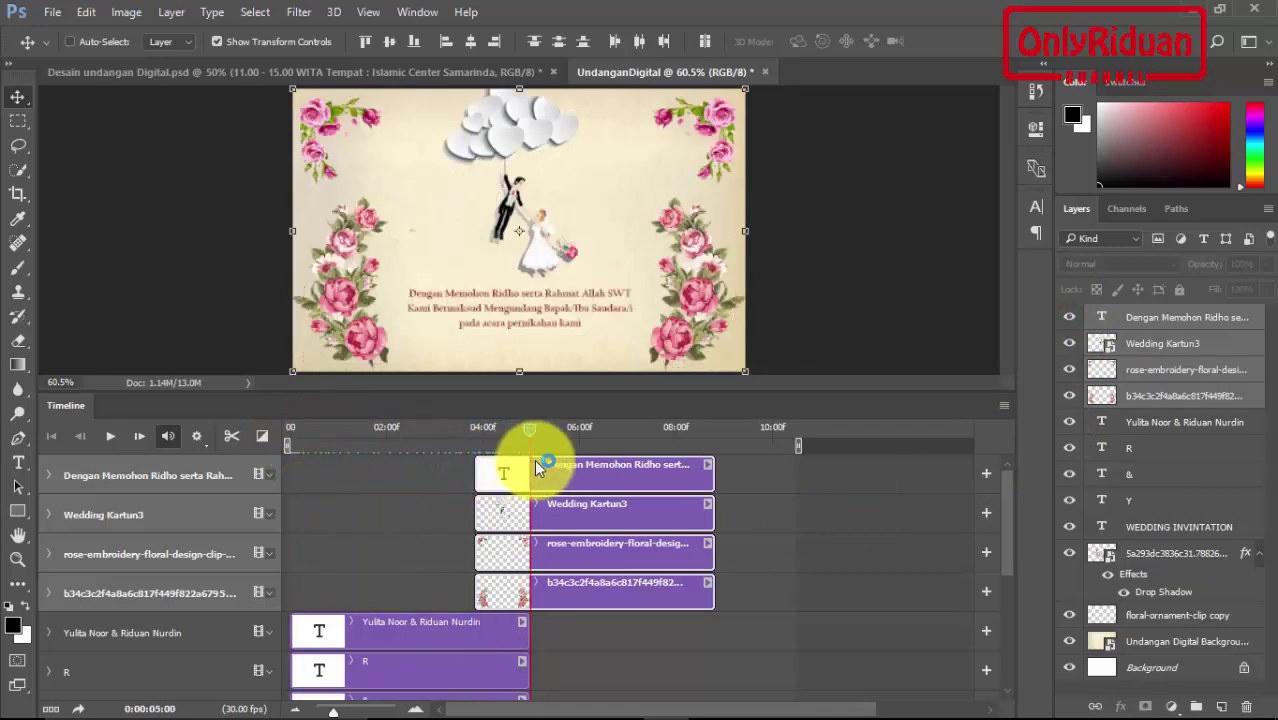
{"action": "left_click_drag", "start_coordinate": [521, 459], "coordinate": [421, 466]}
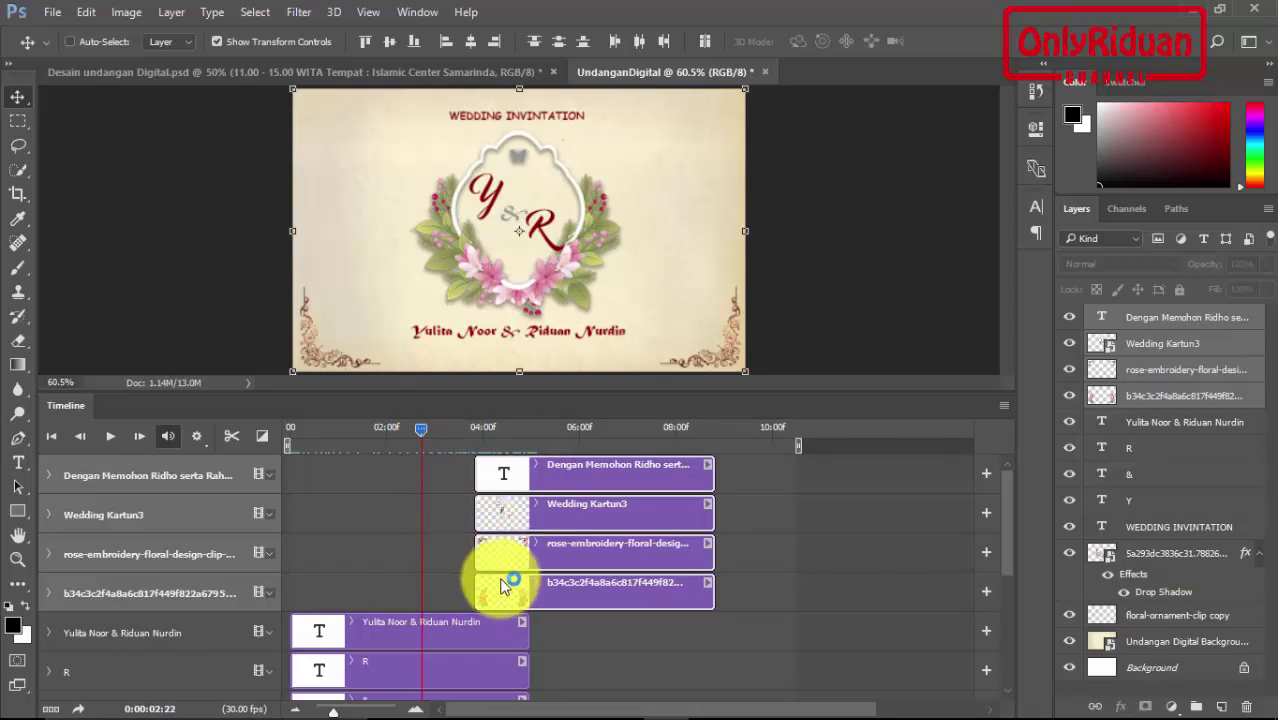
{"action": "left_click_drag", "start_coordinate": [490, 585], "coordinate": [498, 570]}
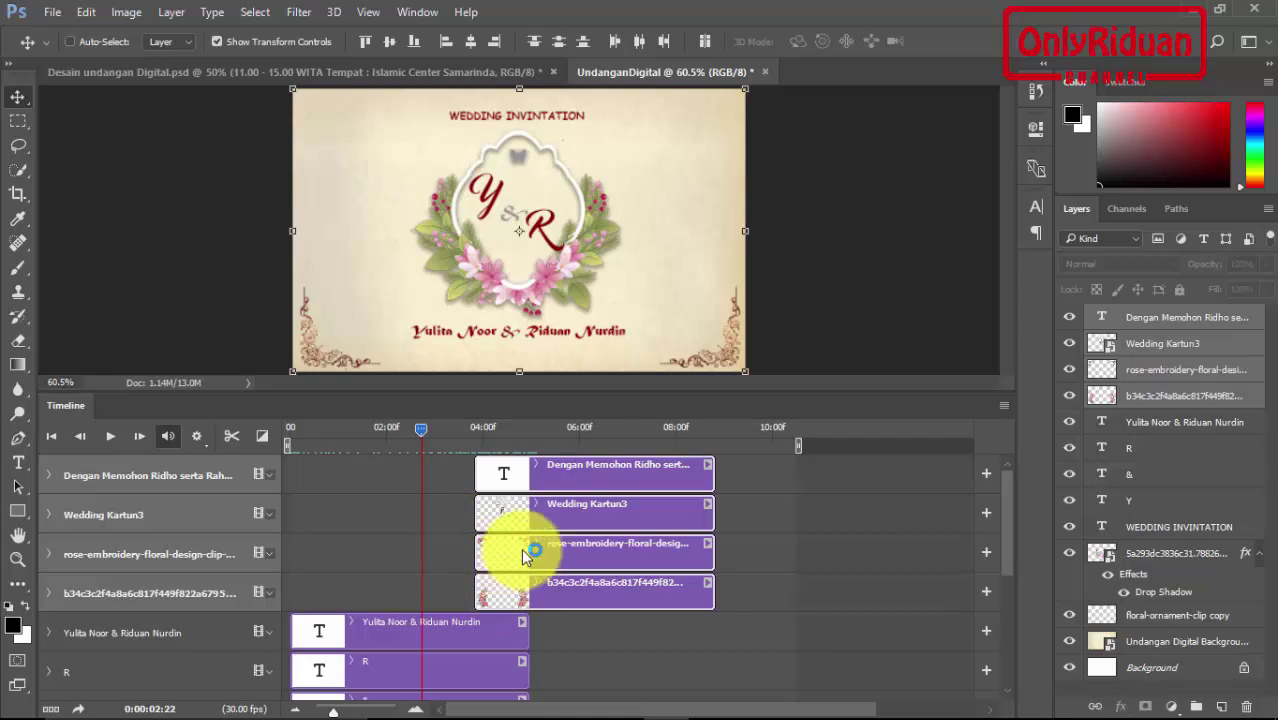
{"action": "left_click_drag", "start_coordinate": [421, 432], "coordinate": [288, 434]}
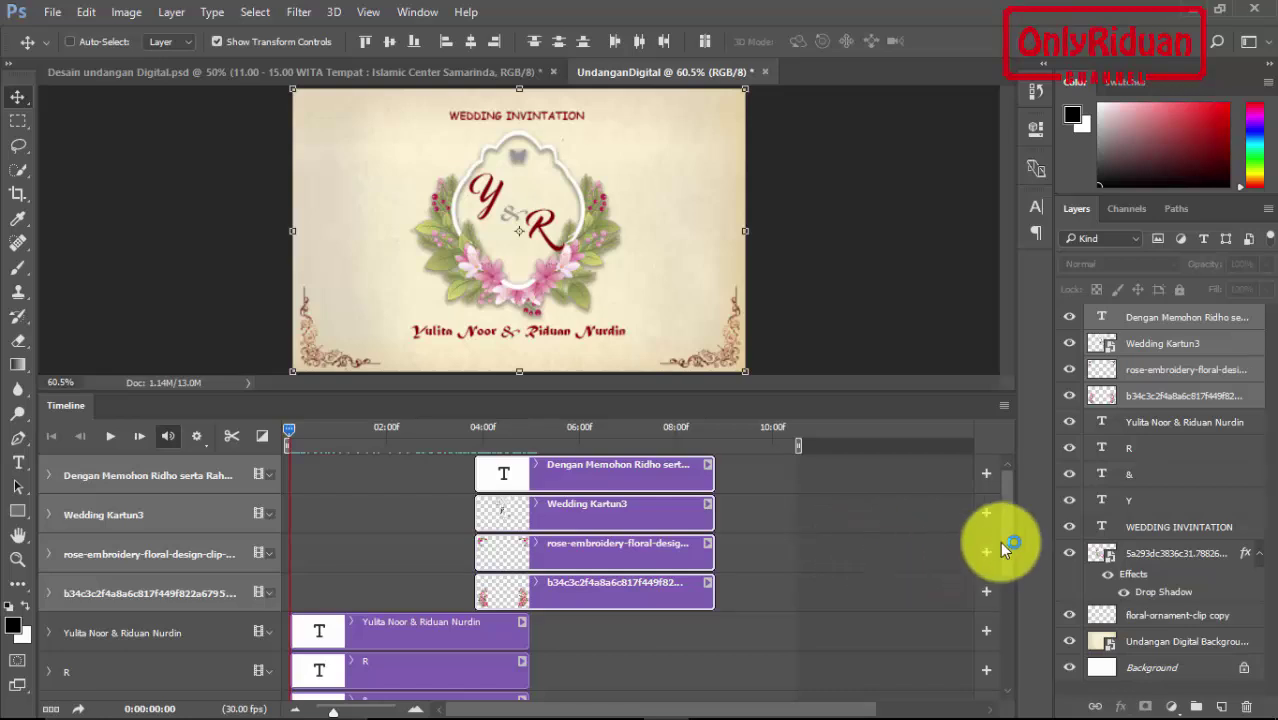
{"action": "left_click_drag", "start_coordinate": [1007, 518], "coordinate": [1021, 640]}
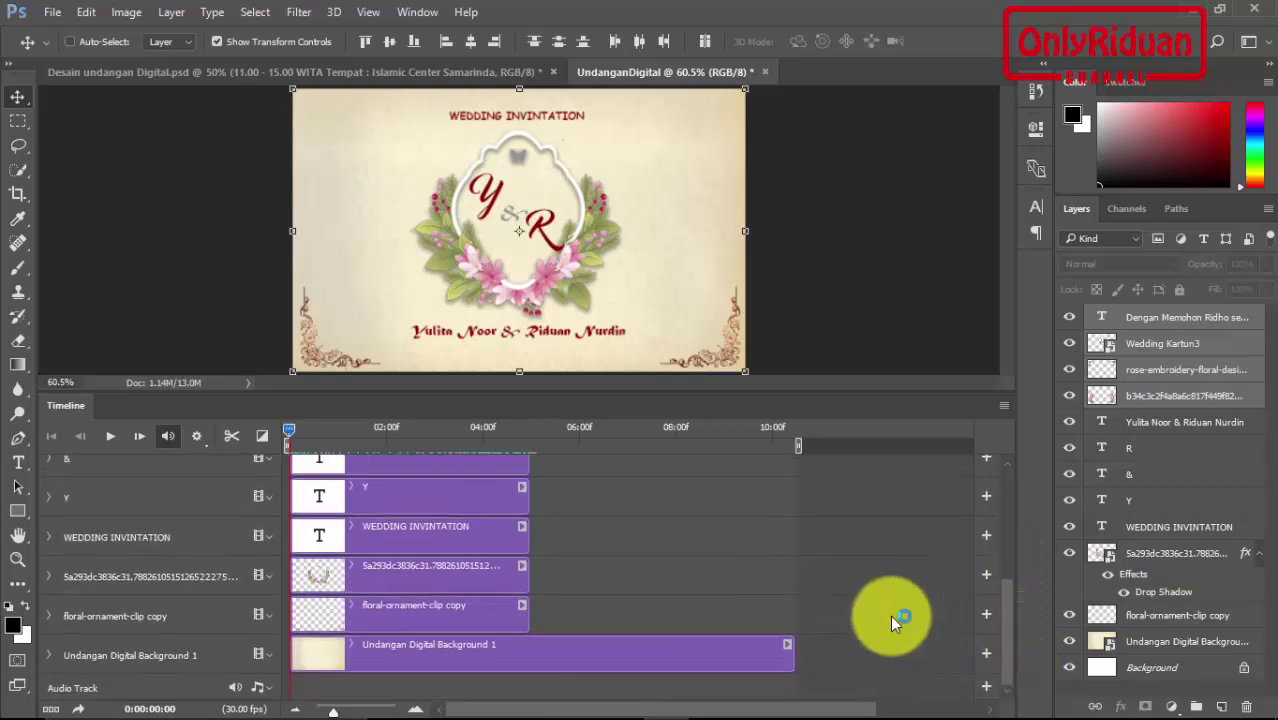
Step: Select floral-ornament-clip copy and expand its track to list Position, Opacity and Style
{"action": "left_click", "coordinate": [485, 610]}
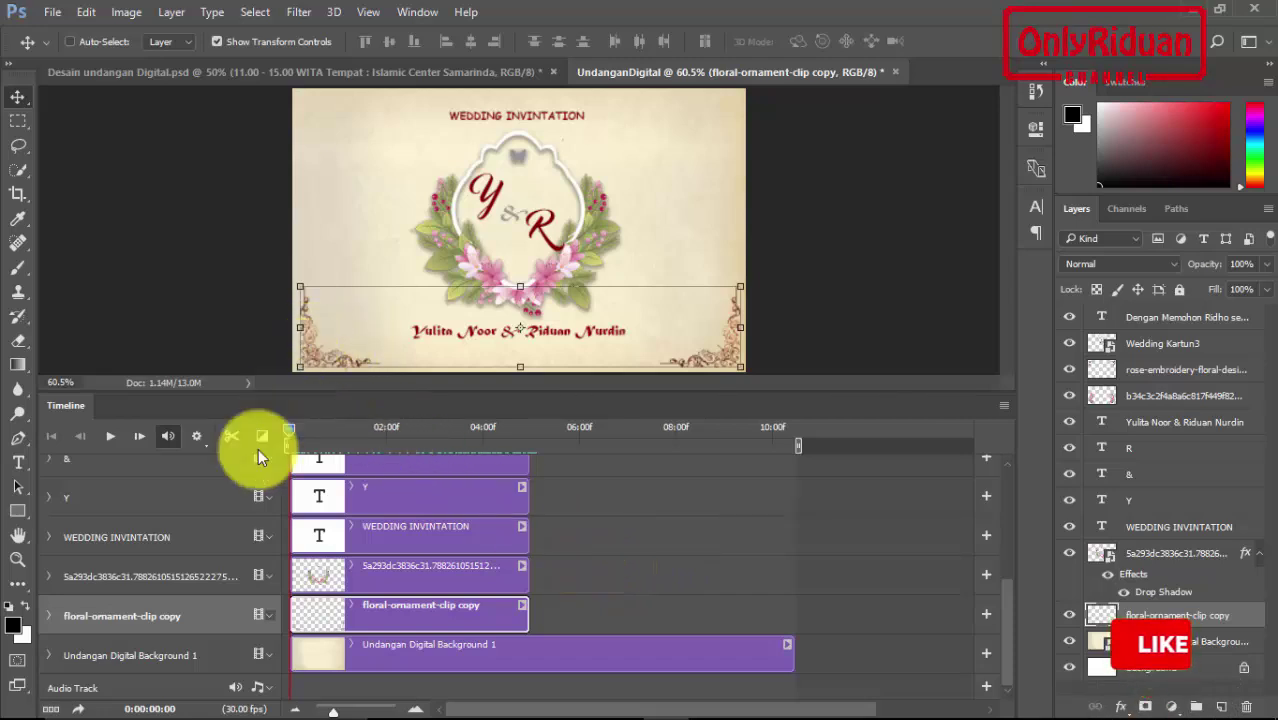
{"action": "left_click", "coordinate": [425, 622]}
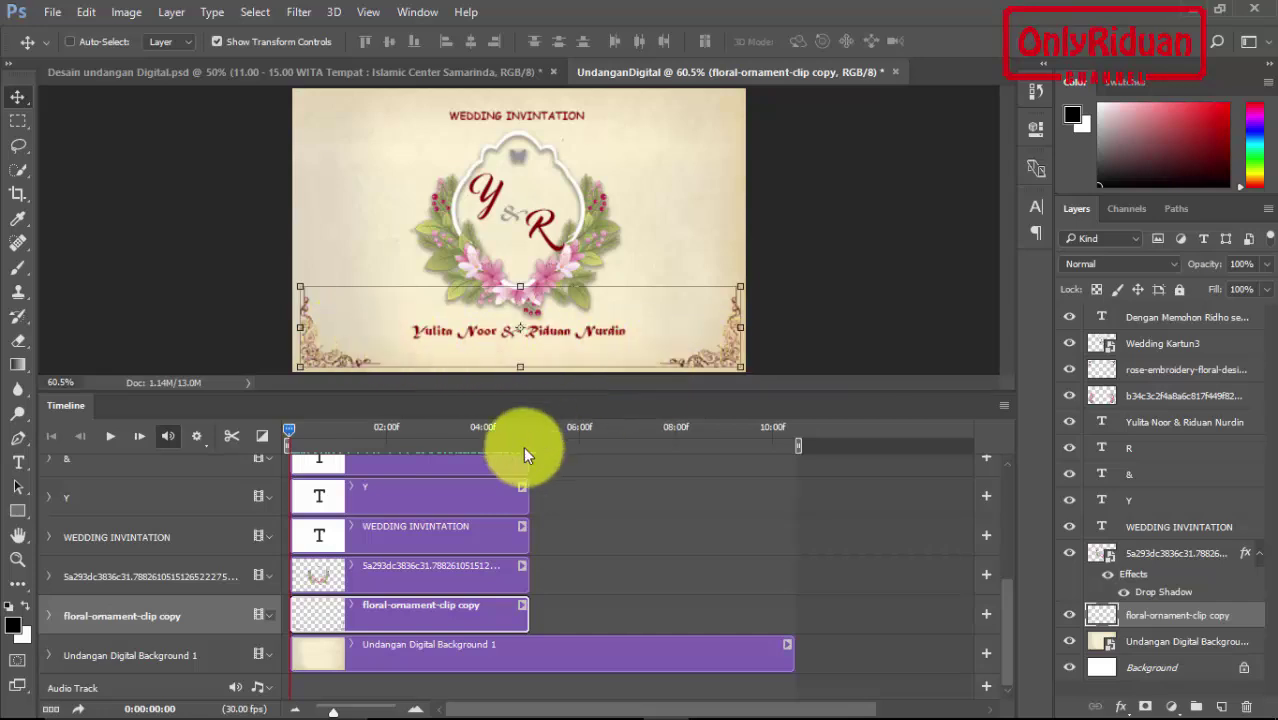
{"action": "scroll", "coordinate": [523, 446], "scroll_direction": "up", "scroll_amount": 1}
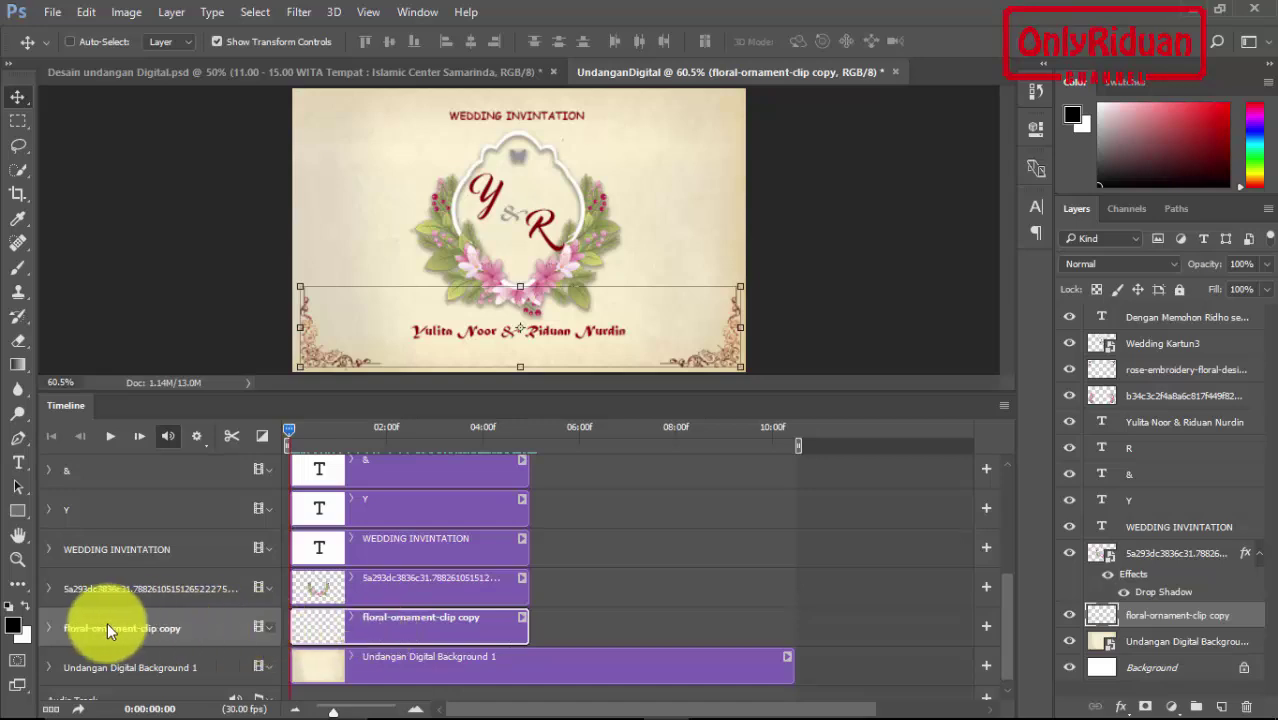
{"action": "left_click", "coordinate": [49, 627]}
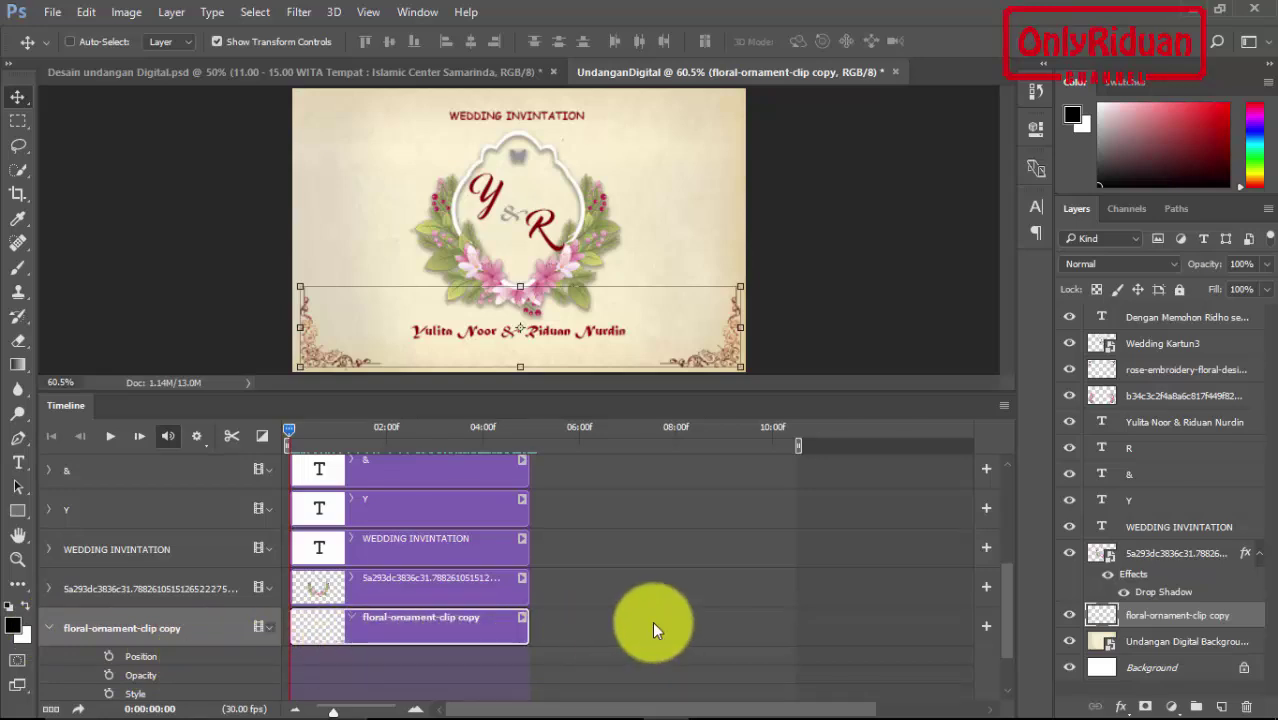
{"action": "scroll", "coordinate": [661, 619], "scroll_direction": "down", "scroll_amount": 1}
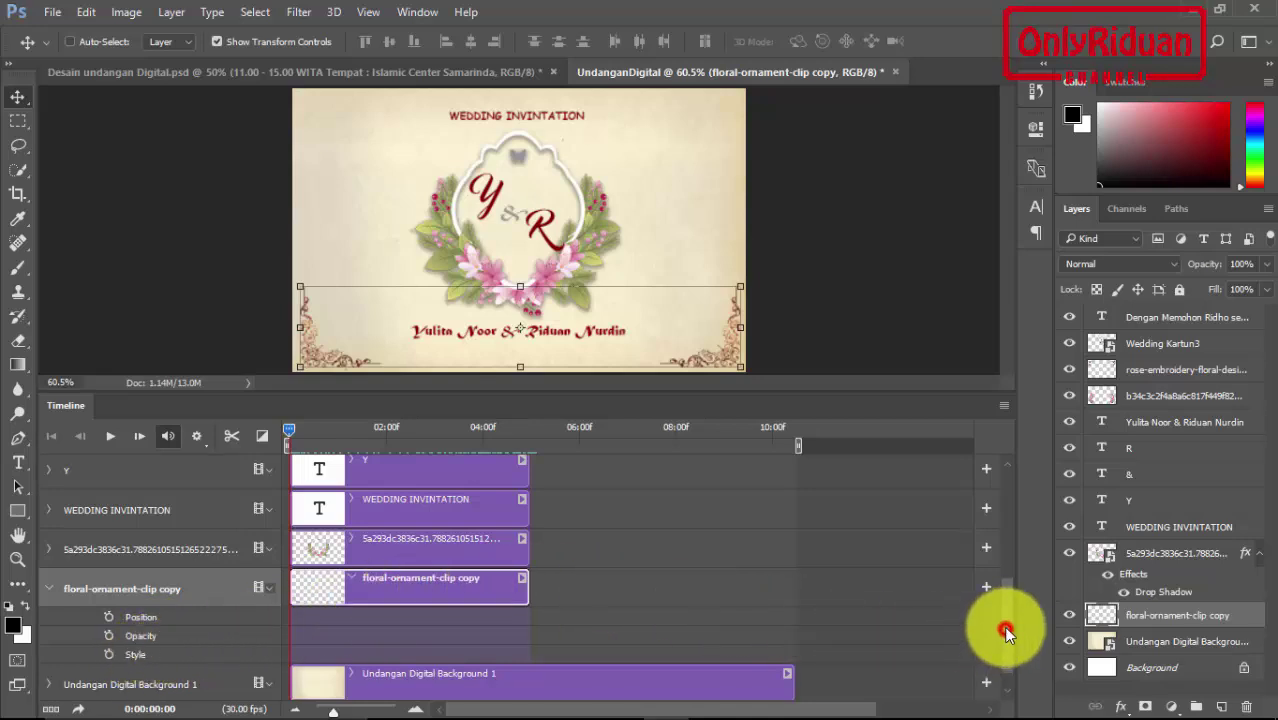
Step: Delay the wreath ornament, WEDDING INVINTATION, Y and & clips so they start in sequence
{"action": "left_click_drag", "start_coordinate": [998, 623], "coordinate": [997, 600]}
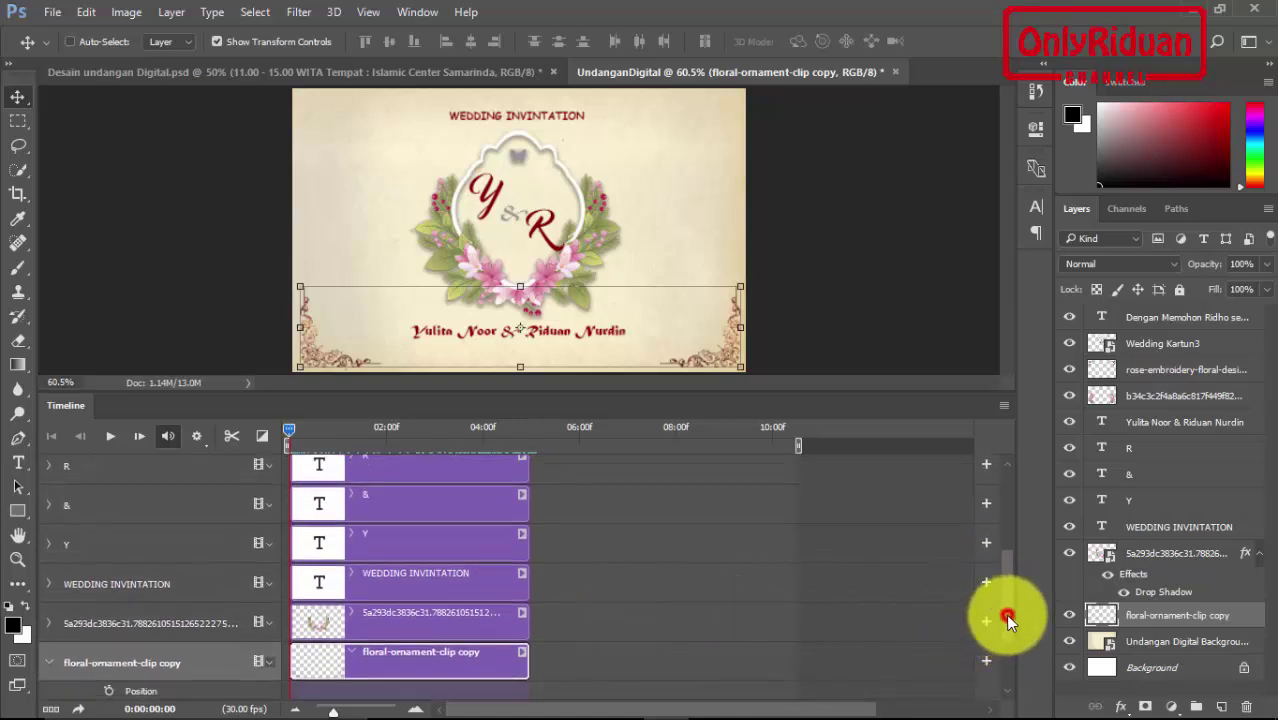
{"action": "left_click_drag", "start_coordinate": [1005, 614], "coordinate": [1003, 606]}
{"action": "mouse_move", "coordinate": [412, 632]}
{"action": "left_mouse_down"}
{"action": "mouse_move", "coordinate": [460, 635]}
{"action": "mouse_move", "coordinate": [437, 635]}
{"action": "left_mouse_up"}
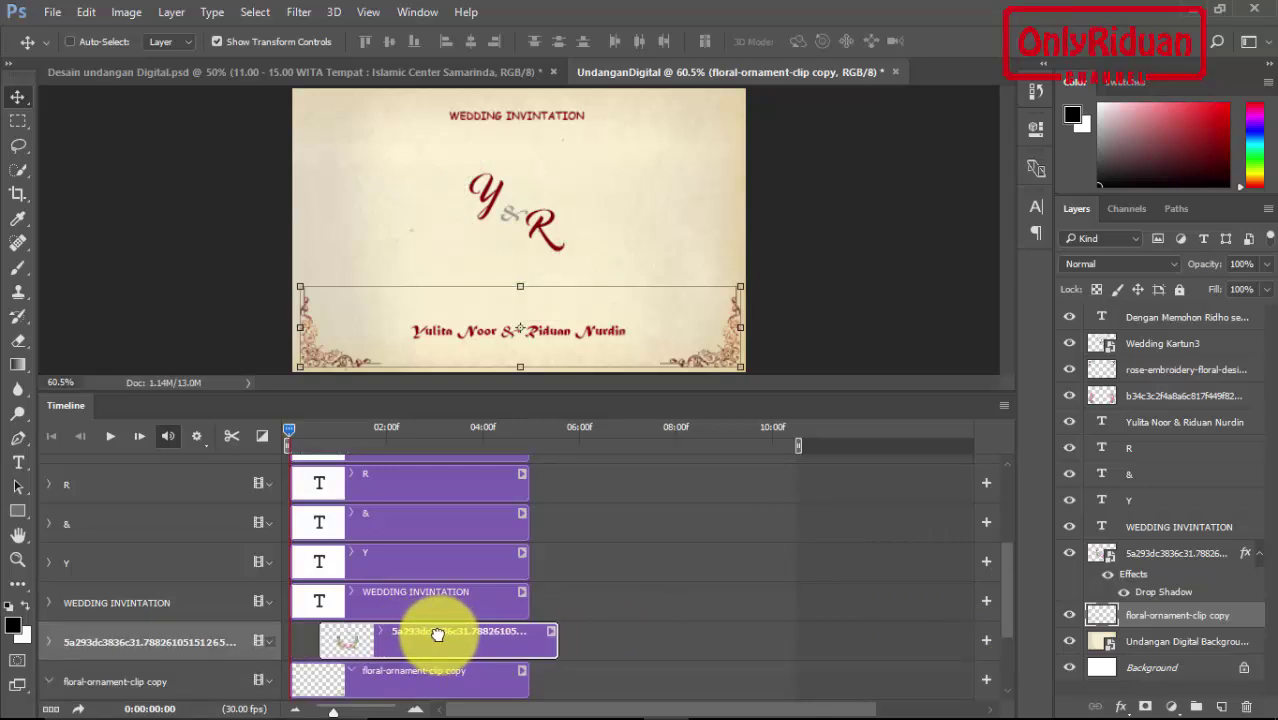
{"action": "left_click_drag", "start_coordinate": [380, 594], "coordinate": [428, 599]}
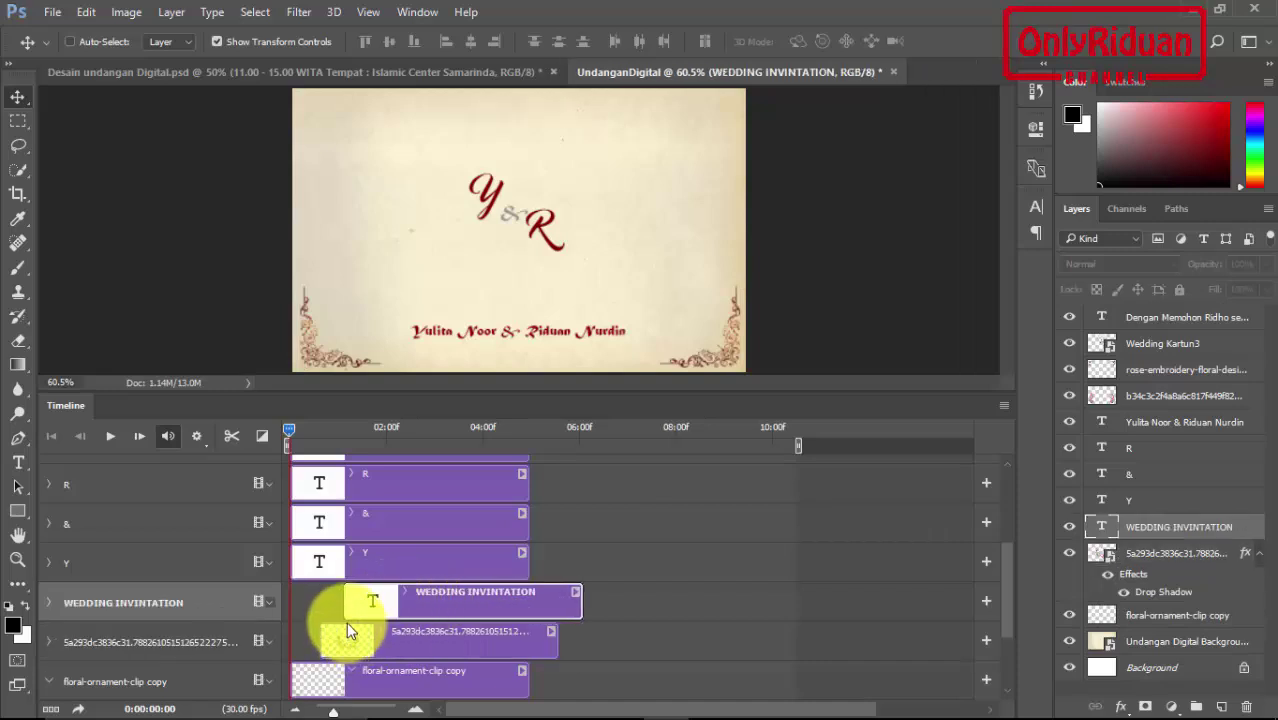
{"action": "left_click_drag", "start_coordinate": [370, 567], "coordinate": [448, 562]}
{"action": "left_click", "coordinate": [448, 562]}
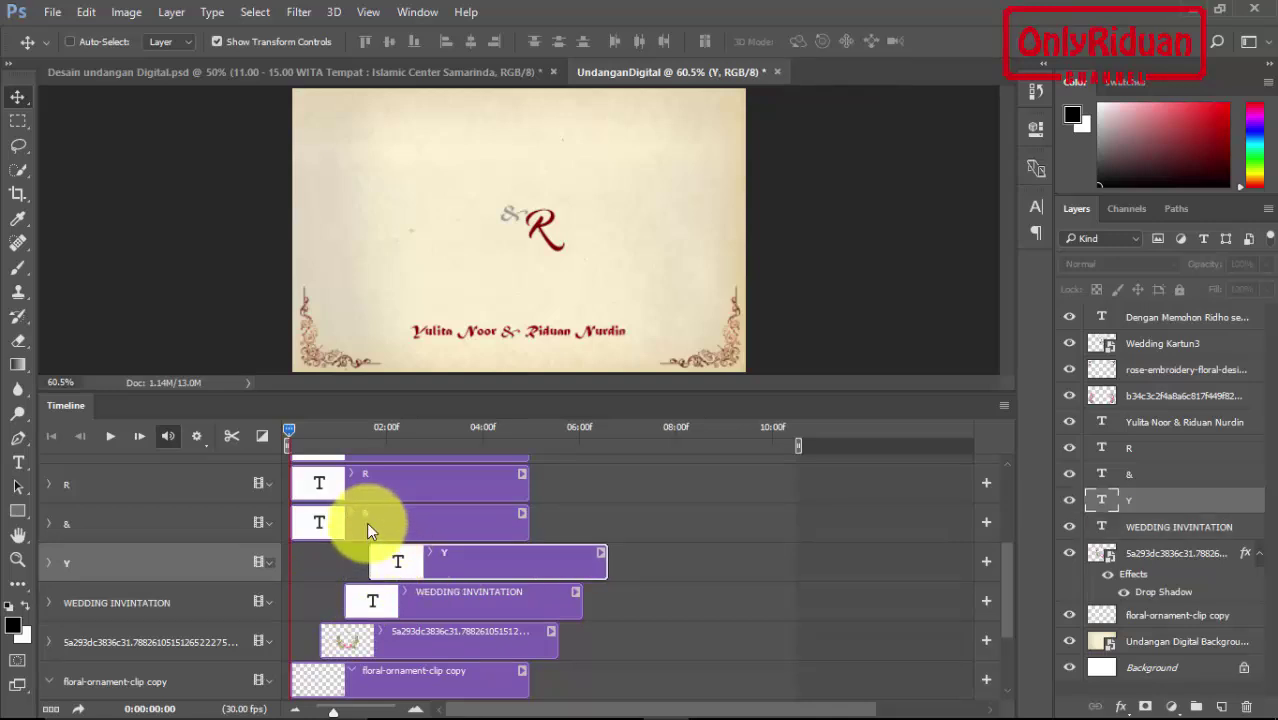
{"action": "left_click", "coordinate": [367, 522]}
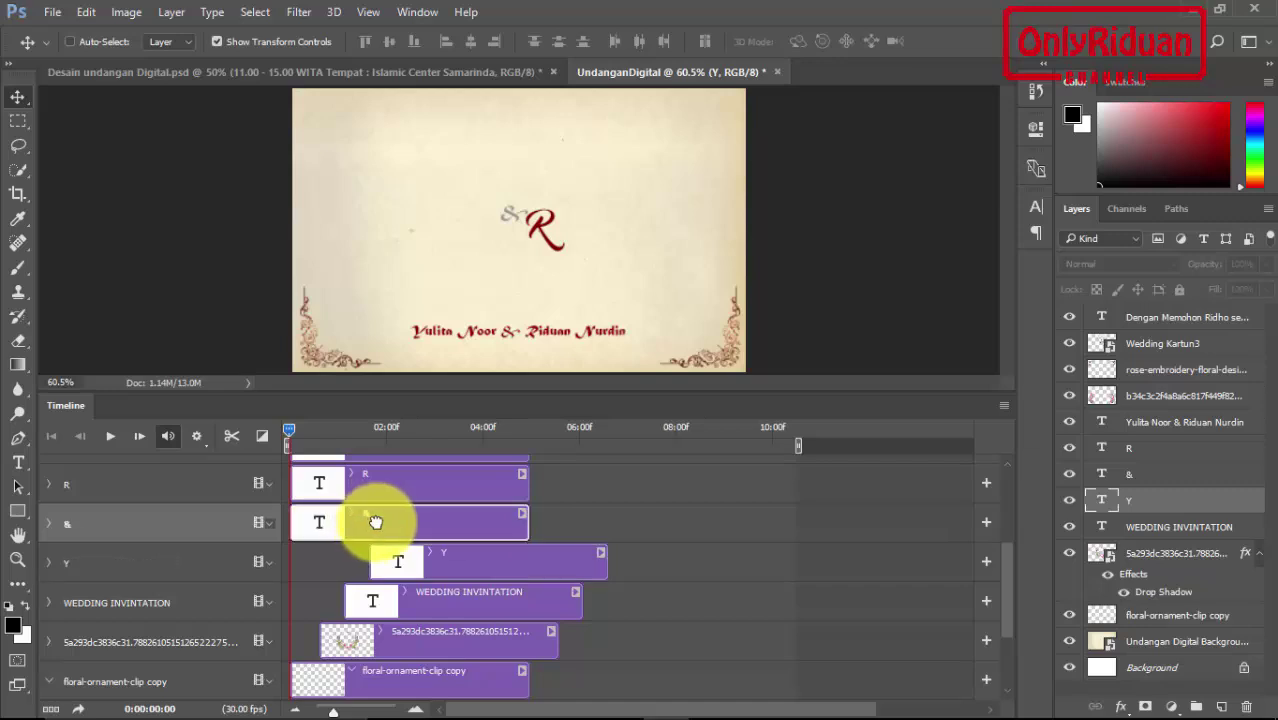
{"action": "left_click_drag", "start_coordinate": [373, 521], "coordinate": [417, 530]}
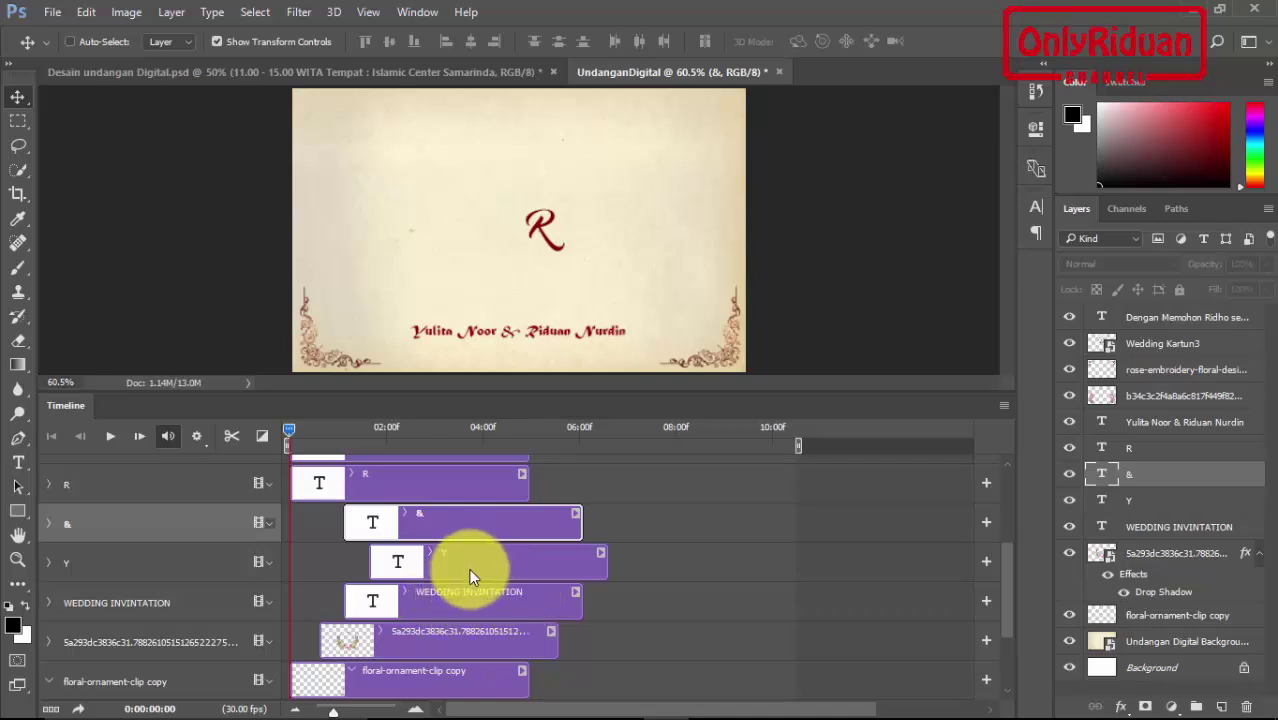
Step: Undo the accidental Video Group, separating & and Y back into their own layers
{"action": "left_click", "coordinate": [460, 566]}
{"action": "left_click_drag", "start_coordinate": [455, 572], "coordinate": [443, 540]}
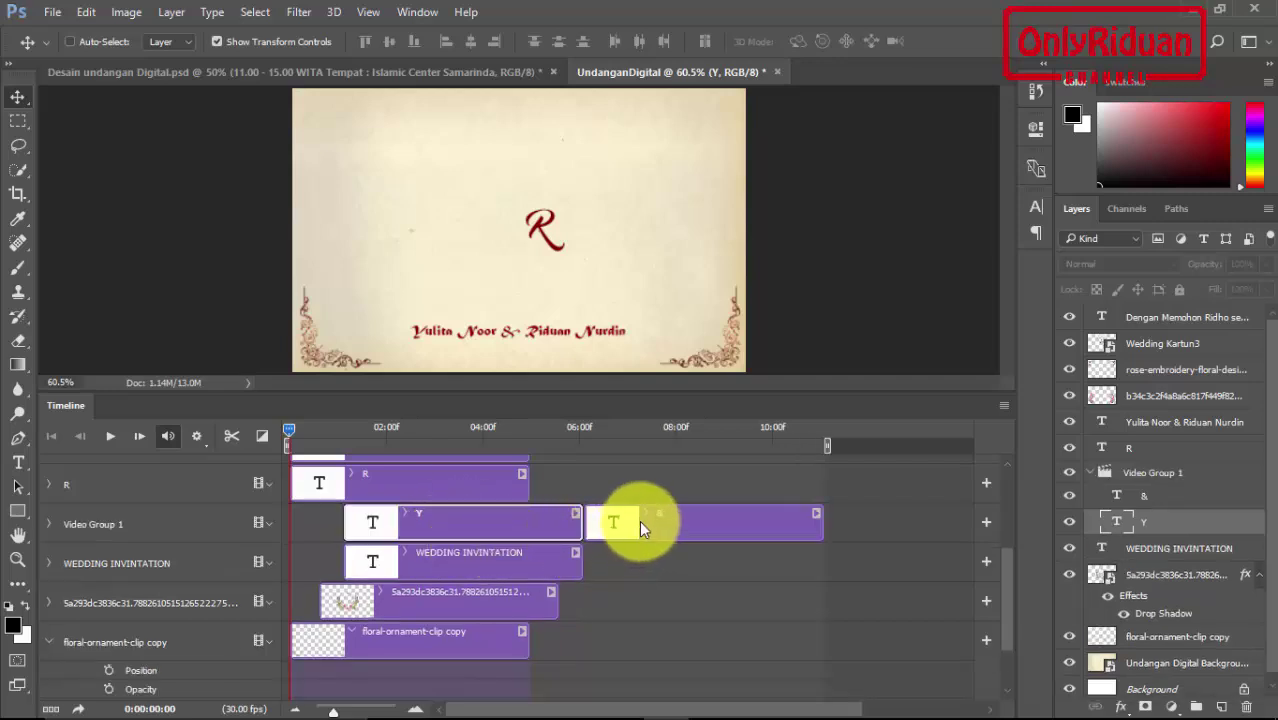
{"action": "left_click_drag", "start_coordinate": [642, 523], "coordinate": [339, 499]}
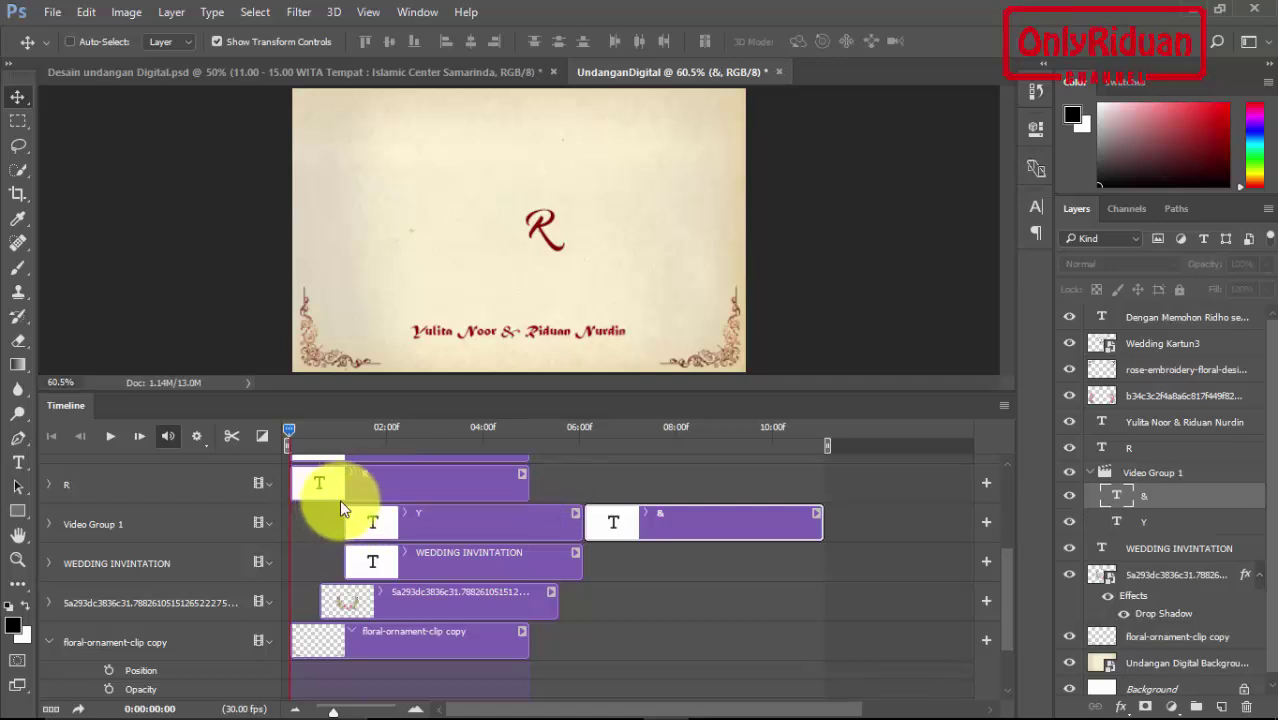
{"action": "left_click", "coordinate": [1173, 501]}
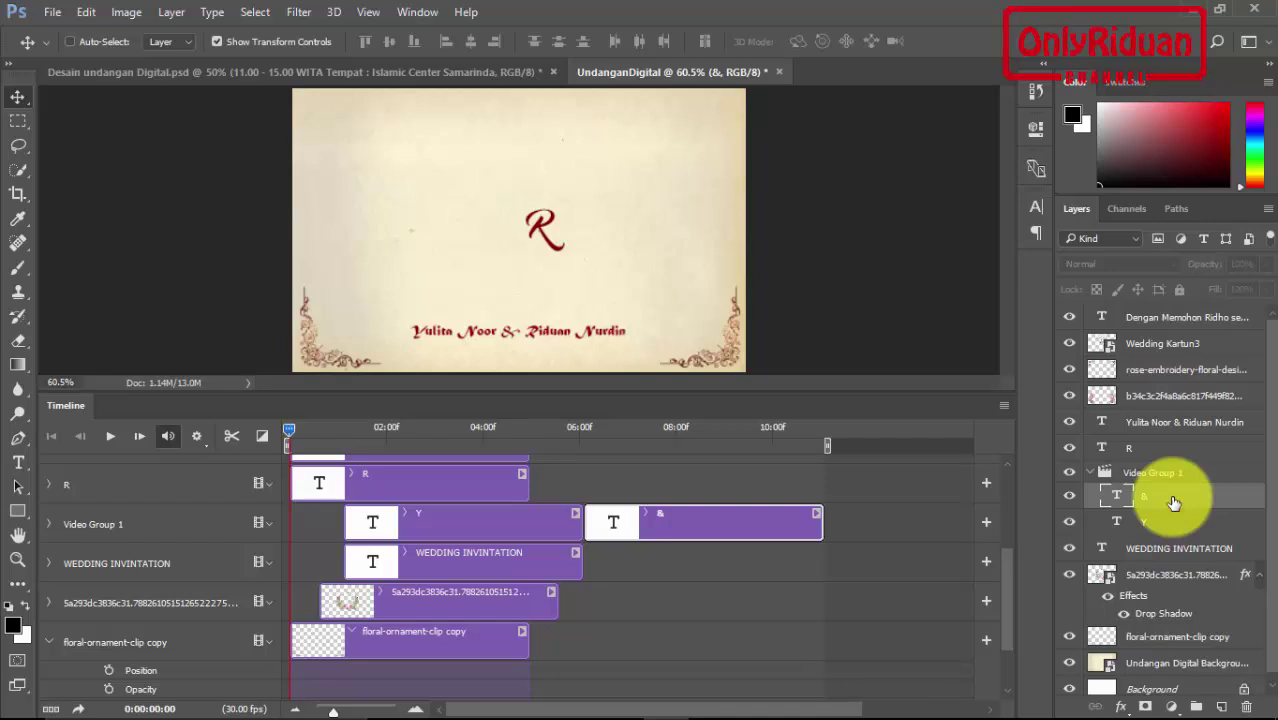
{"action": "left_click_drag", "start_coordinate": [1173, 502], "coordinate": [1176, 507]}
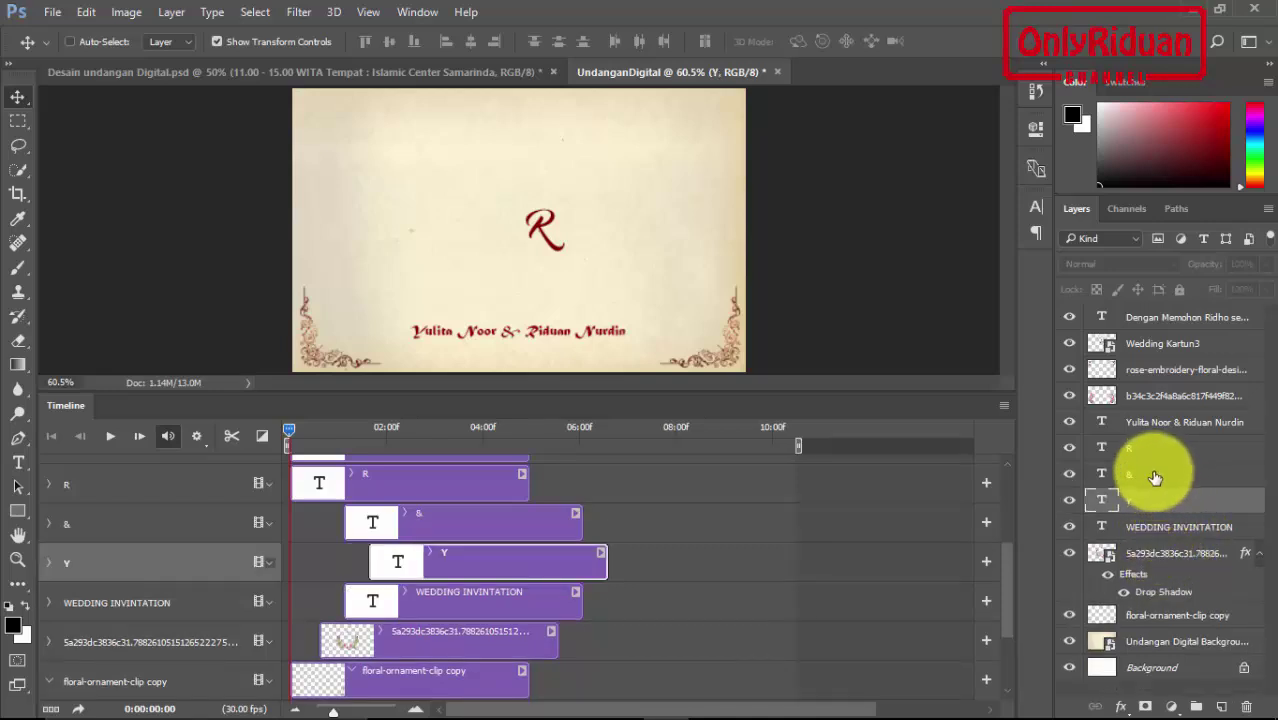
Step: Move the & layer below Y and delay the R clip's start
{"action": "left_click", "coordinate": [1156, 476]}
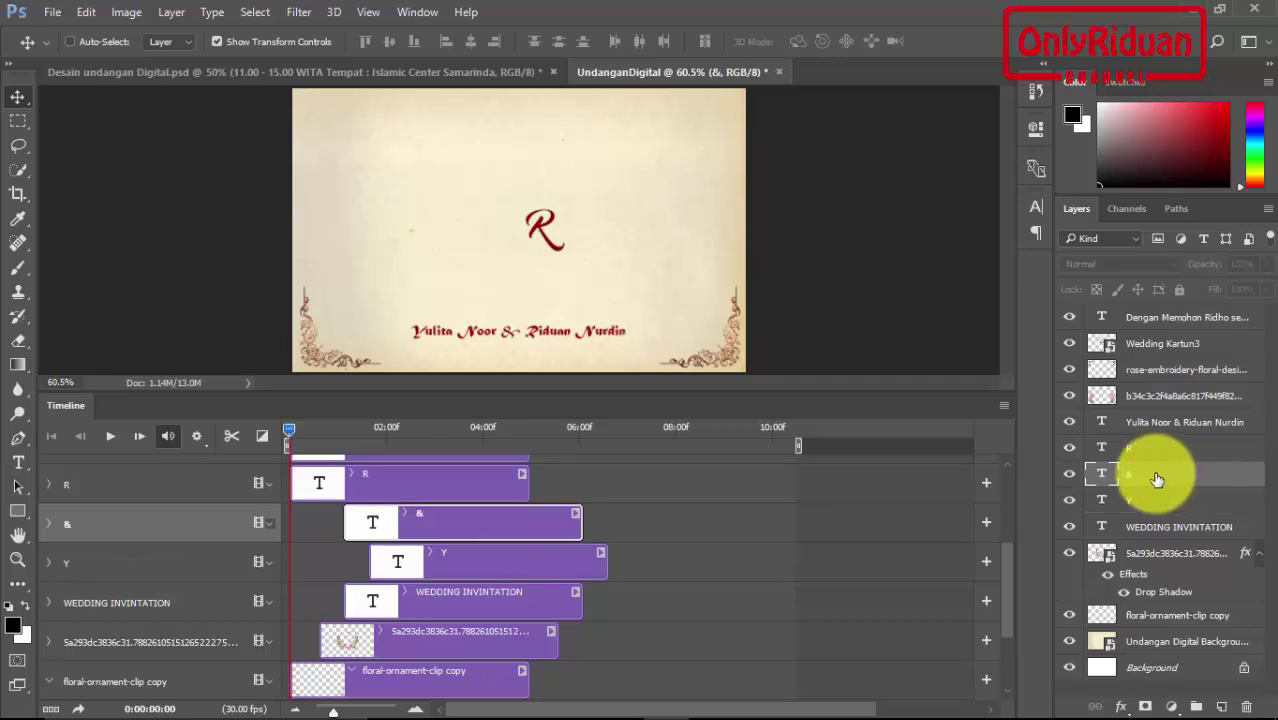
{"action": "left_click_drag", "start_coordinate": [1156, 478], "coordinate": [1148, 508]}
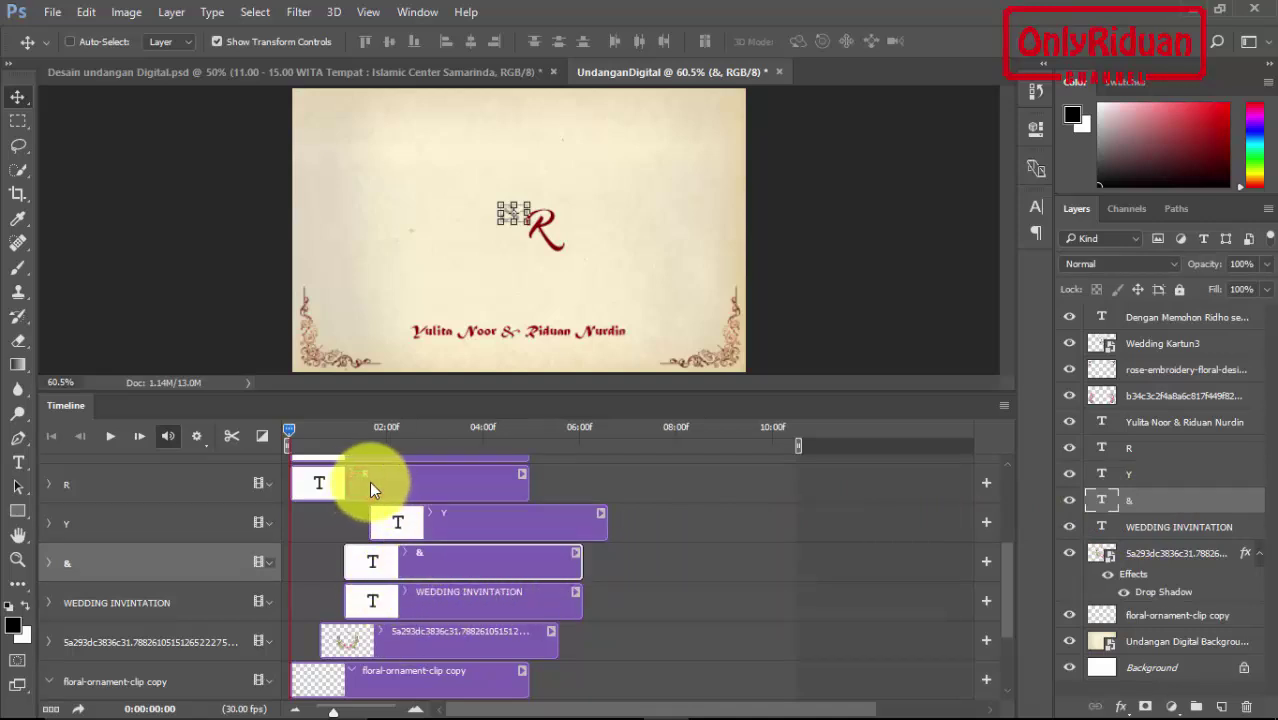
{"action": "left_click_drag", "start_coordinate": [369, 481], "coordinate": [451, 488]}
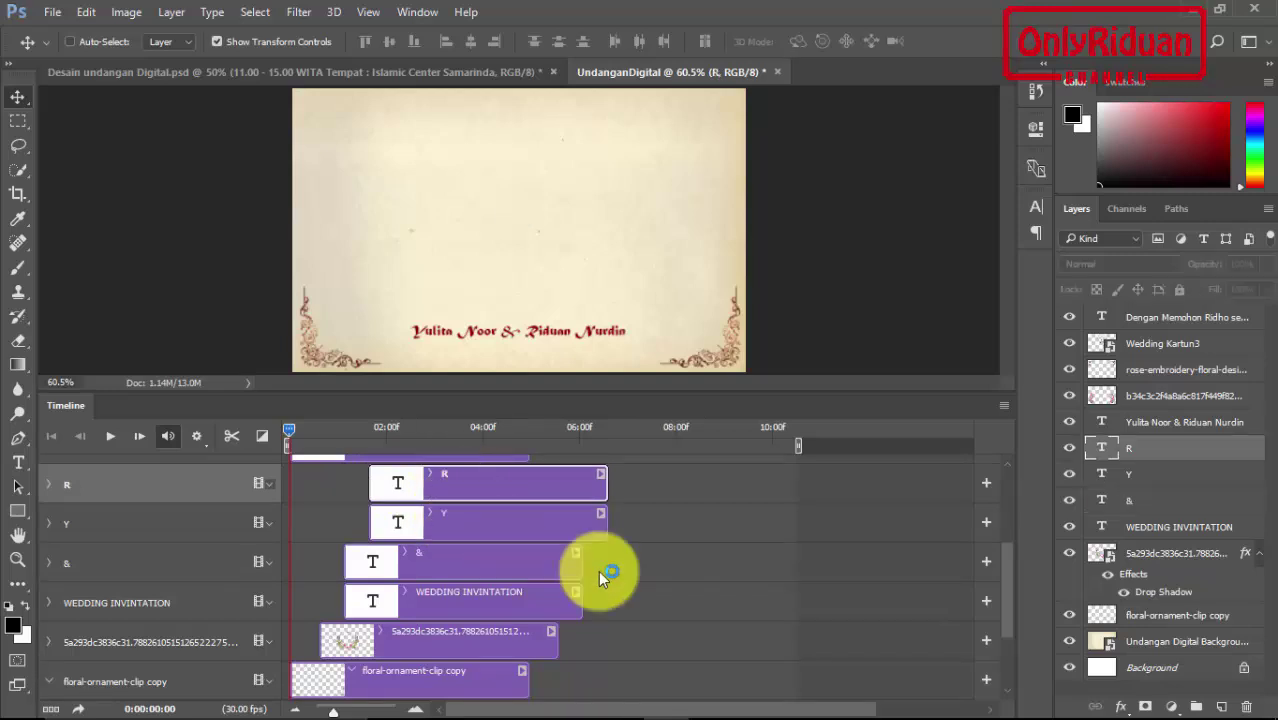
{"action": "left_click_drag", "start_coordinate": [1004, 599], "coordinate": [1004, 577]}
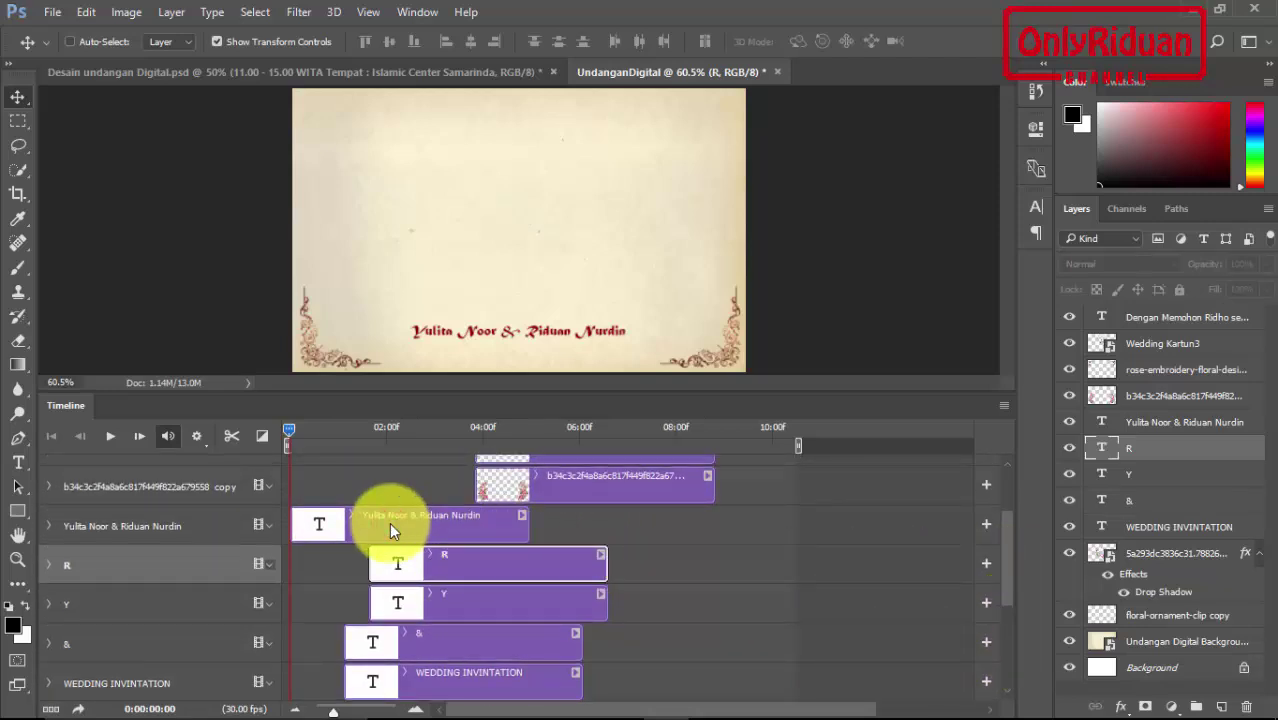
{"action": "left_click_drag", "start_coordinate": [393, 521], "coordinate": [498, 532]}
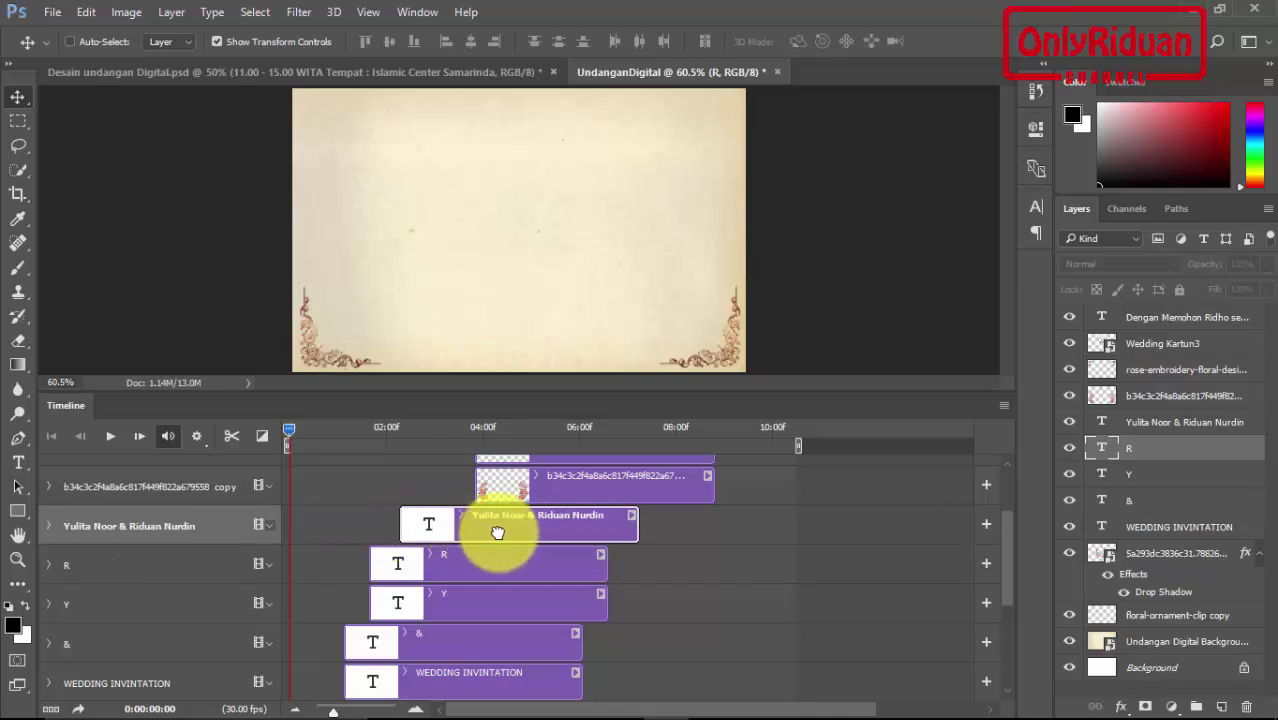
{"action": "left_click_drag", "start_coordinate": [1002, 580], "coordinate": [996, 538]}
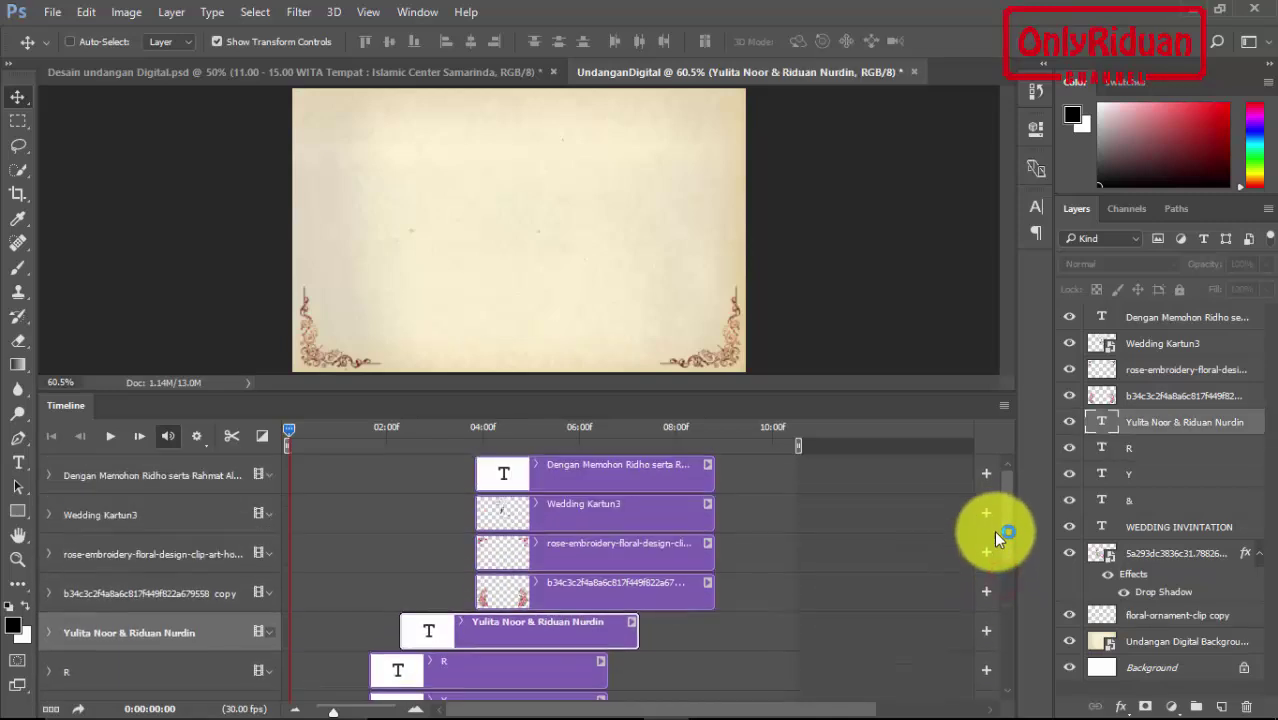
Step: Shift the greeting, Wedding Kartun3 and both rose clips to start at 06:00
{"action": "left_click", "coordinate": [610, 473]}
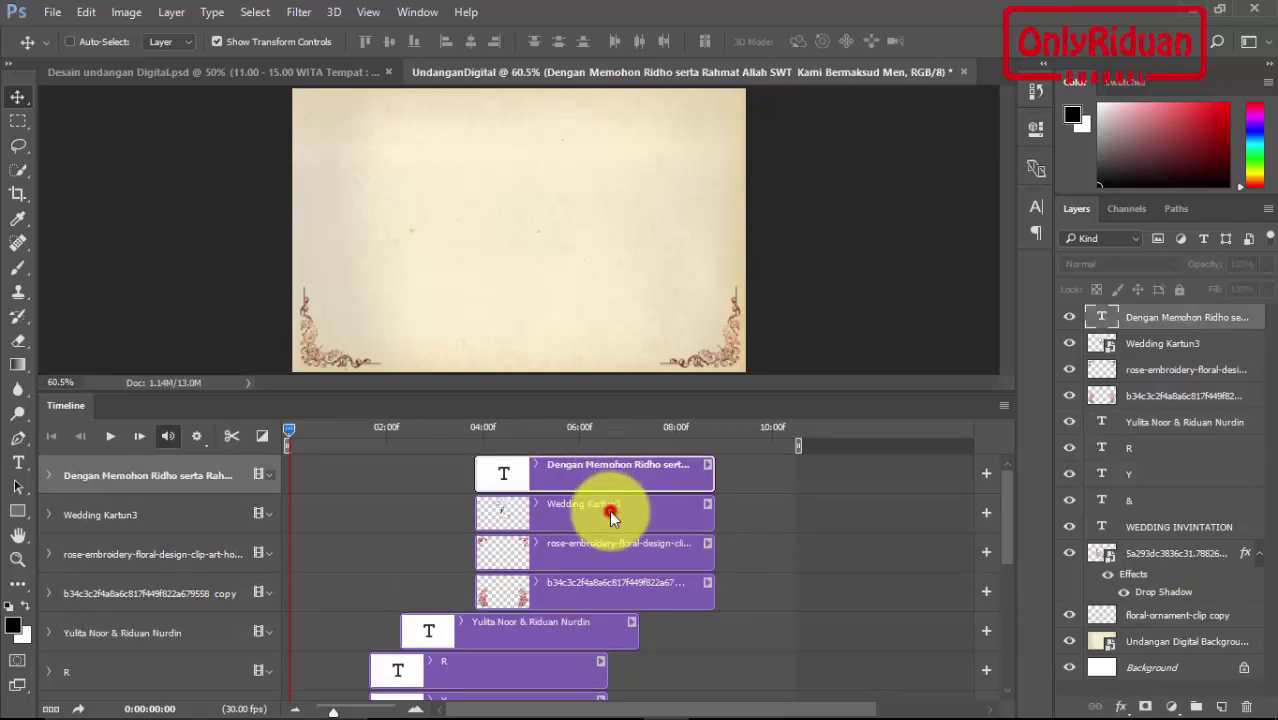
{"action": "left_click", "coordinate": [610, 515], "text": "shift"}
{"action": "left_click", "coordinate": [610, 552], "text": "shift"}
{"action": "left_click", "coordinate": [620, 591], "text": "shift"}
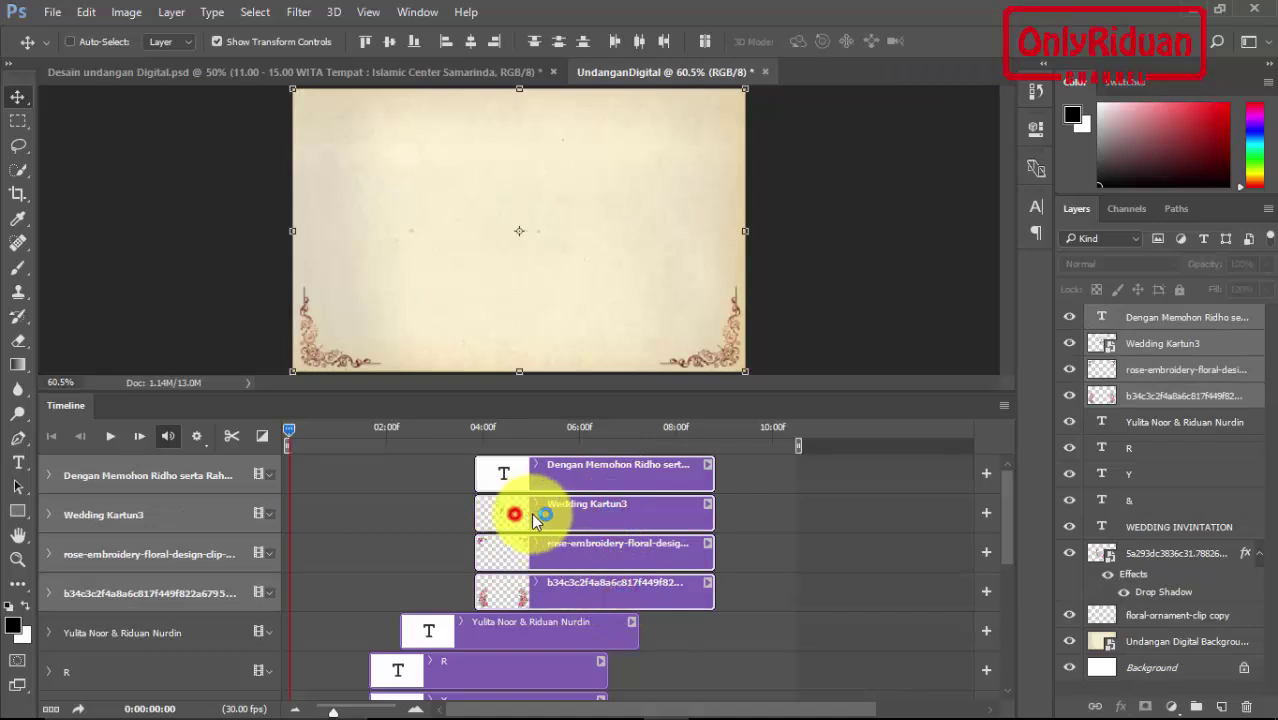
{"action": "left_click_drag", "start_coordinate": [533, 519], "coordinate": [625, 527]}
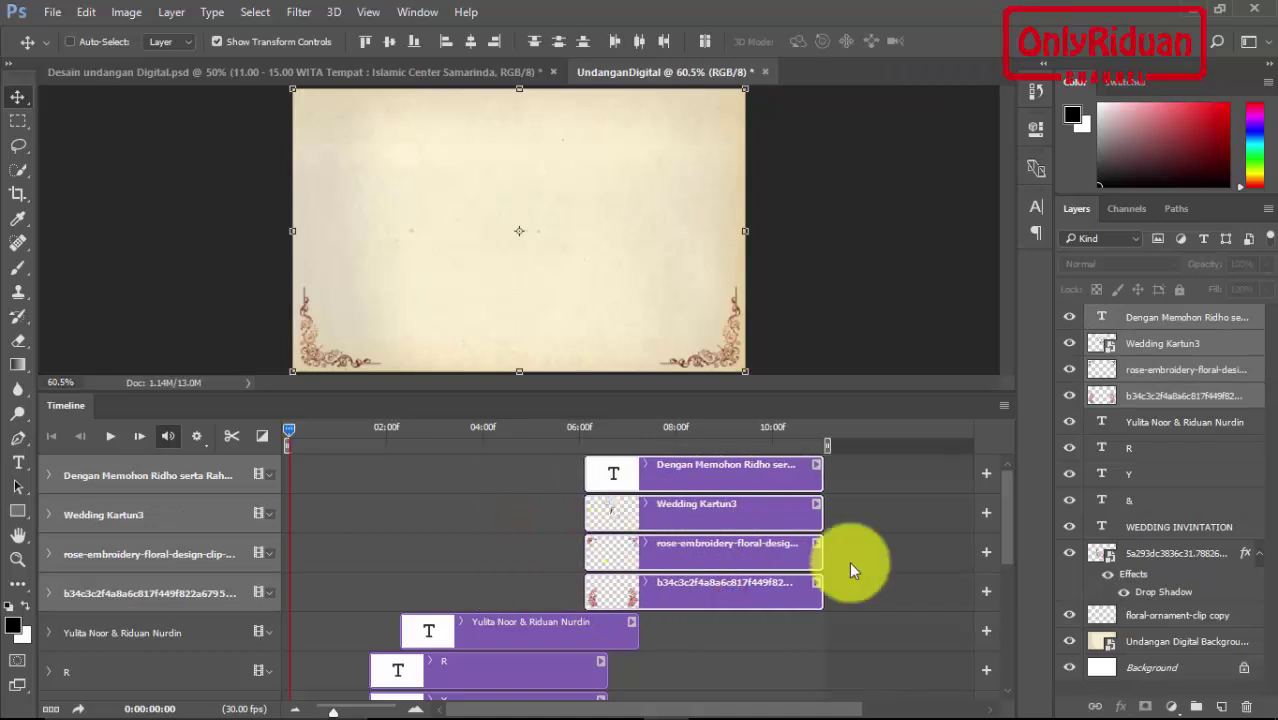
{"action": "mouse_move", "coordinate": [1006, 508]}
{"action": "left_mouse_down"}
{"action": "mouse_move", "coordinate": [1028, 602]}
{"action": "mouse_move", "coordinate": [1003, 575]}
{"action": "left_mouse_up"}
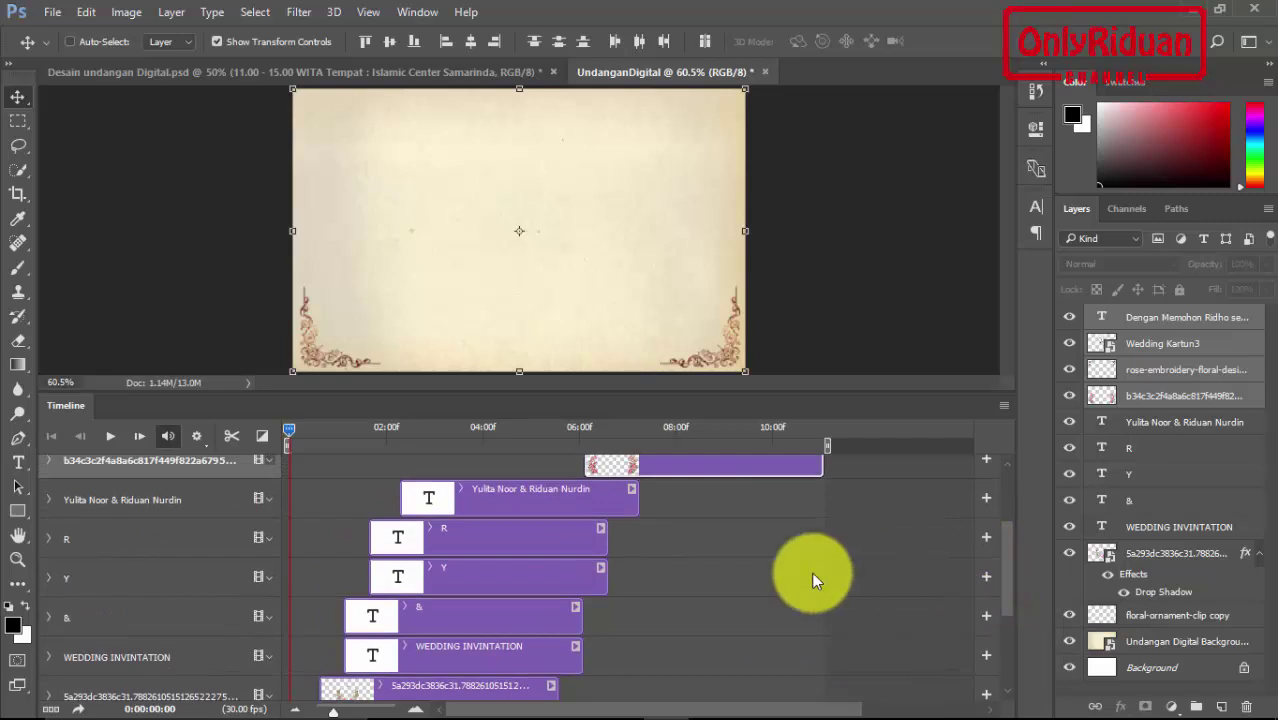
Step: Extend the R, &, WEDDING INVINTATION, floral wreath and floral ornament clips to end near 07:08
{"action": "mouse_move", "coordinate": [603, 537]}
{"action": "left_mouse_down"}
{"action": "mouse_move", "coordinate": [634, 540]}
{"action": "mouse_move", "coordinate": [636, 575]}
{"action": "left_mouse_up"}
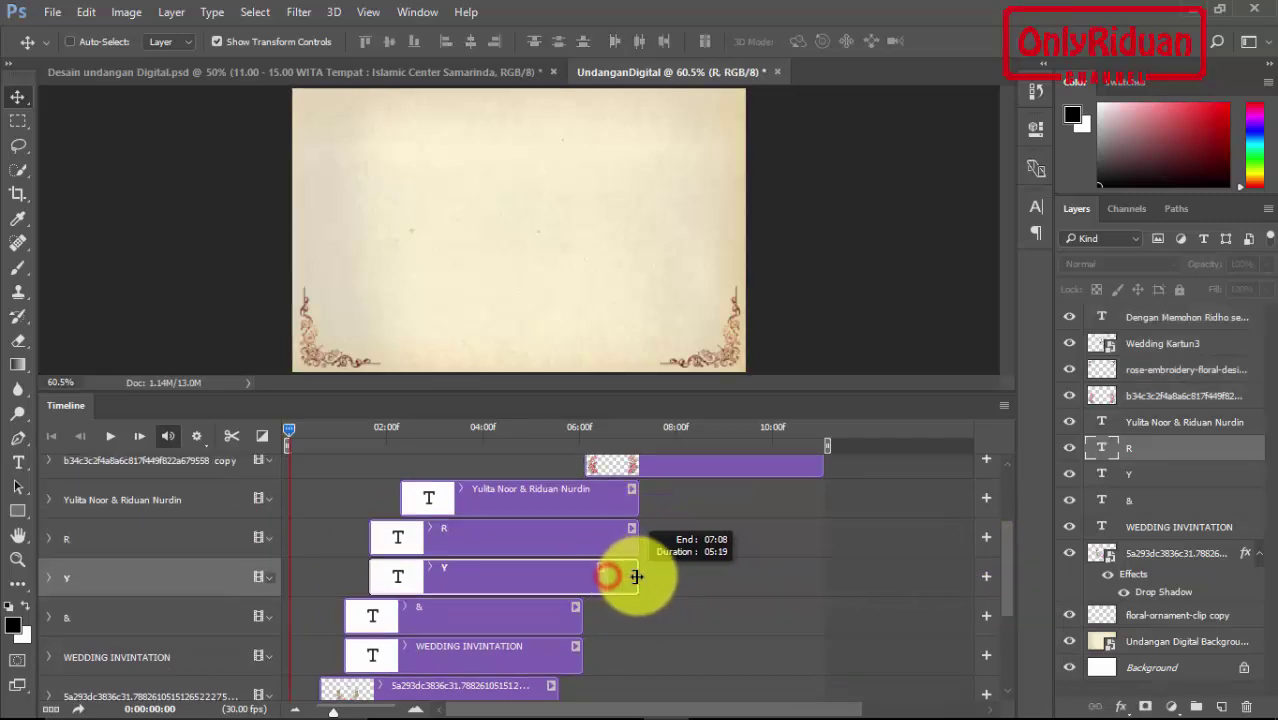
{"action": "left_click_drag", "start_coordinate": [579, 613], "coordinate": [634, 610]}
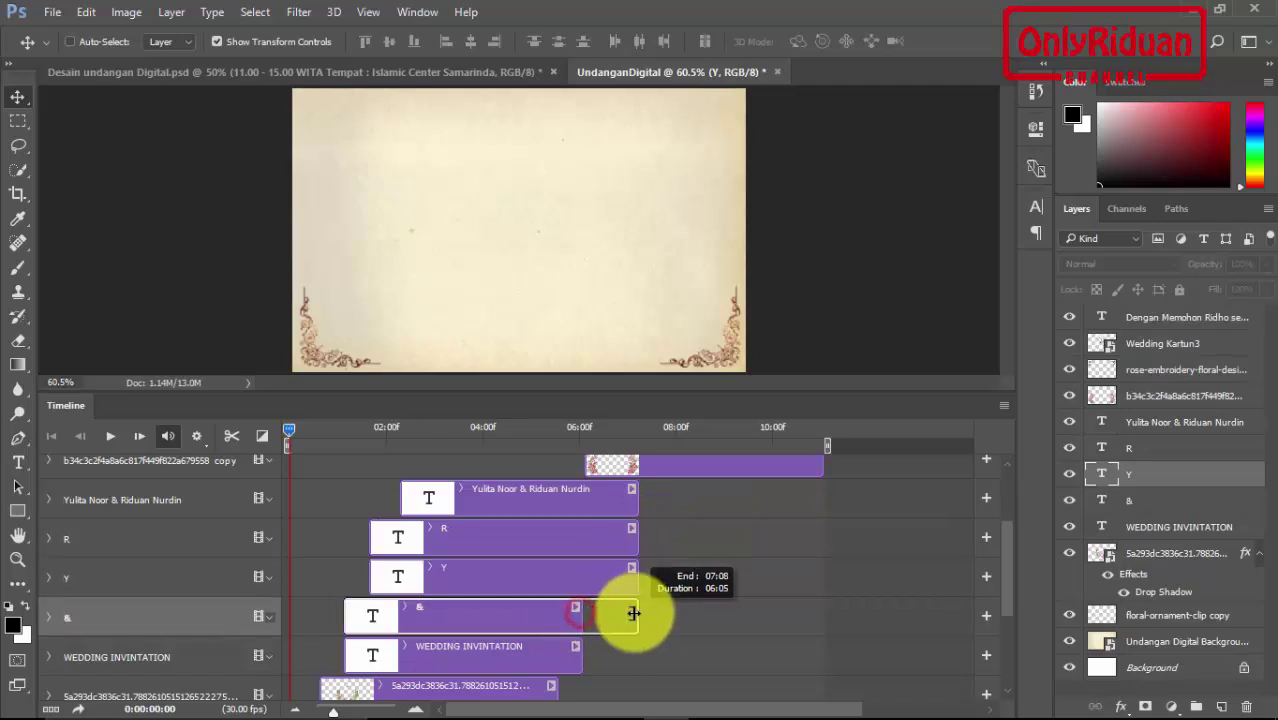
{"action": "scroll", "coordinate": [1005, 568], "scroll_direction": "down", "scroll_amount": 3}
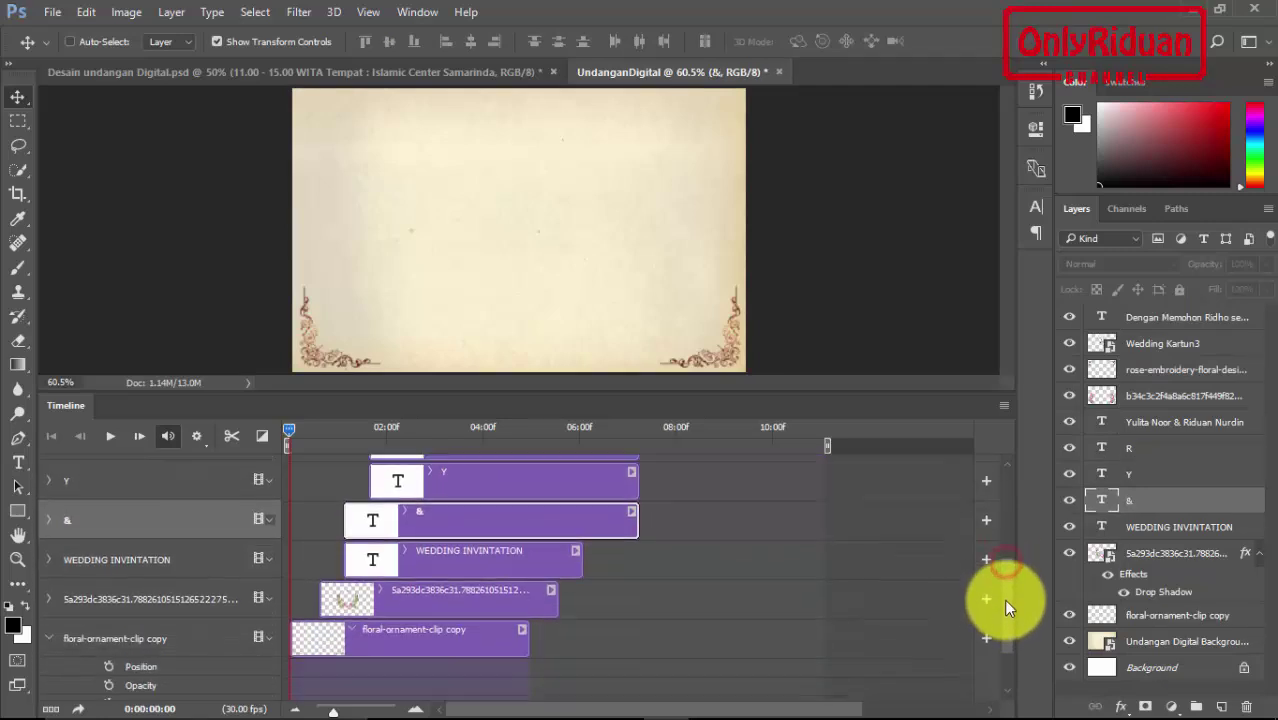
{"action": "left_click", "coordinate": [582, 553]}
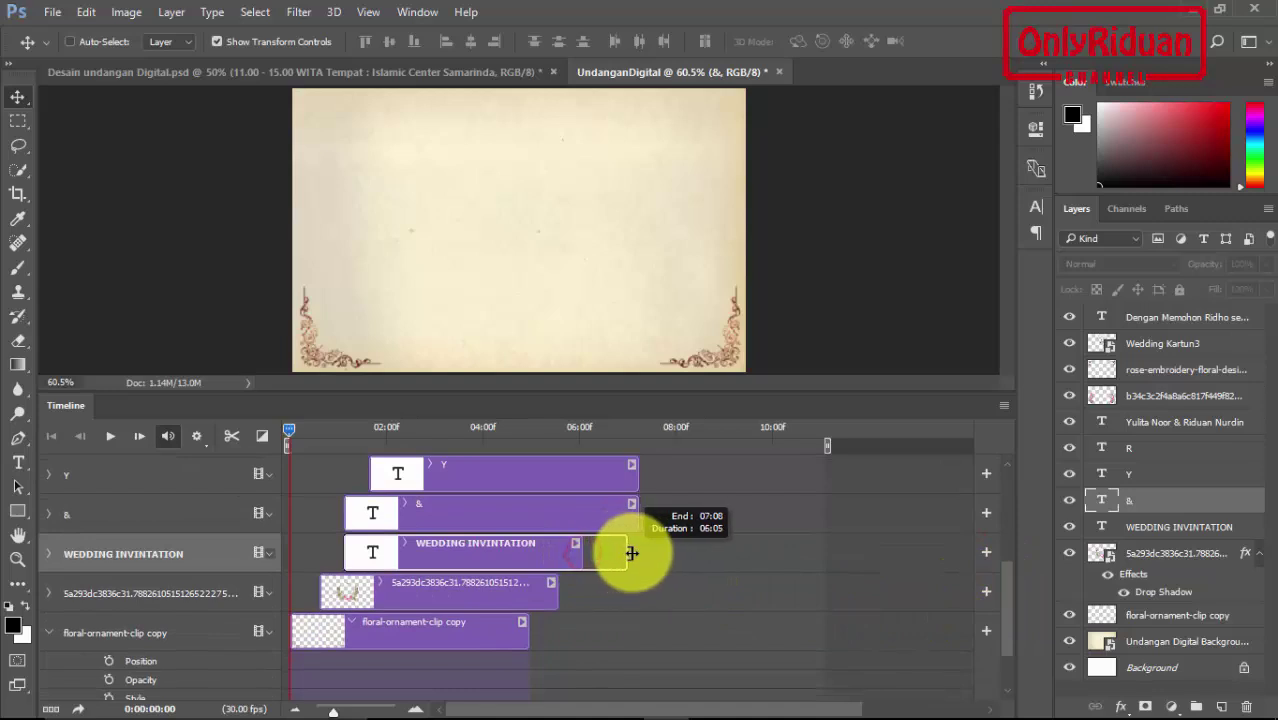
{"action": "left_click_drag", "start_coordinate": [582, 553], "coordinate": [634, 552]}
{"action": "left_click", "coordinate": [557, 590]}
{"action": "left_click_drag", "start_coordinate": [557, 590], "coordinate": [634, 590]}
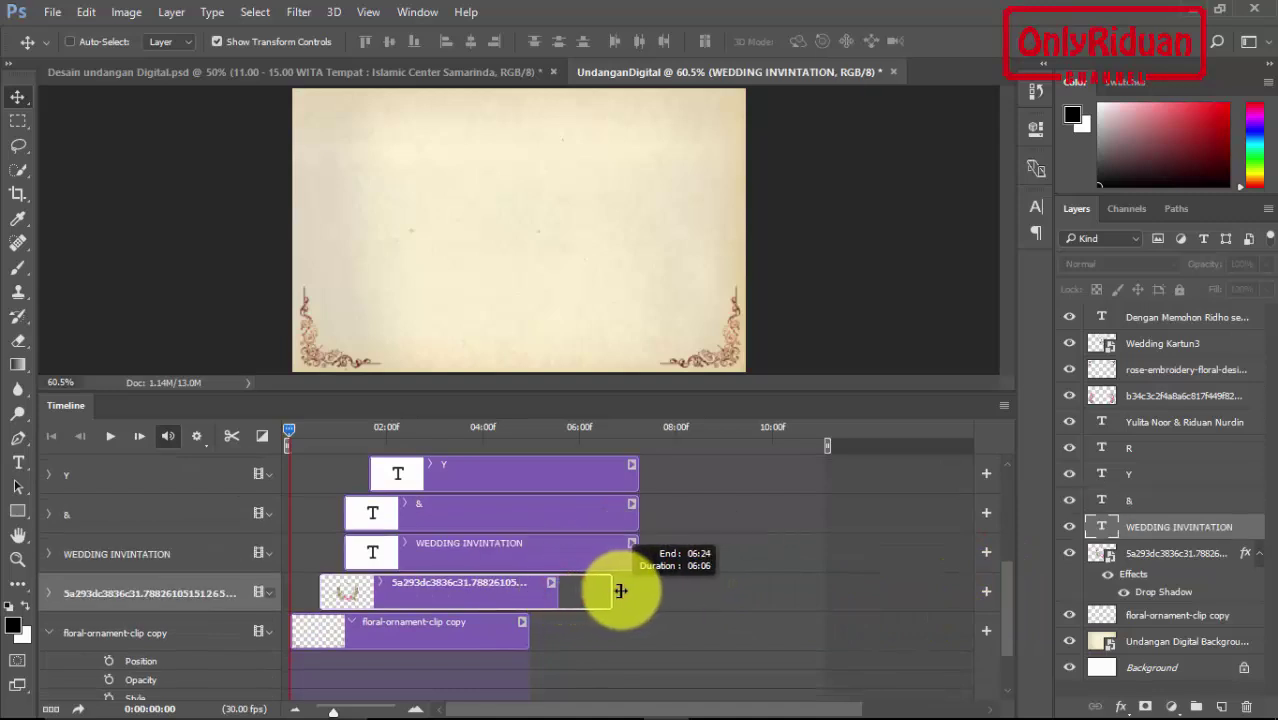
{"action": "left_click_drag", "start_coordinate": [527, 627], "coordinate": [634, 628]}
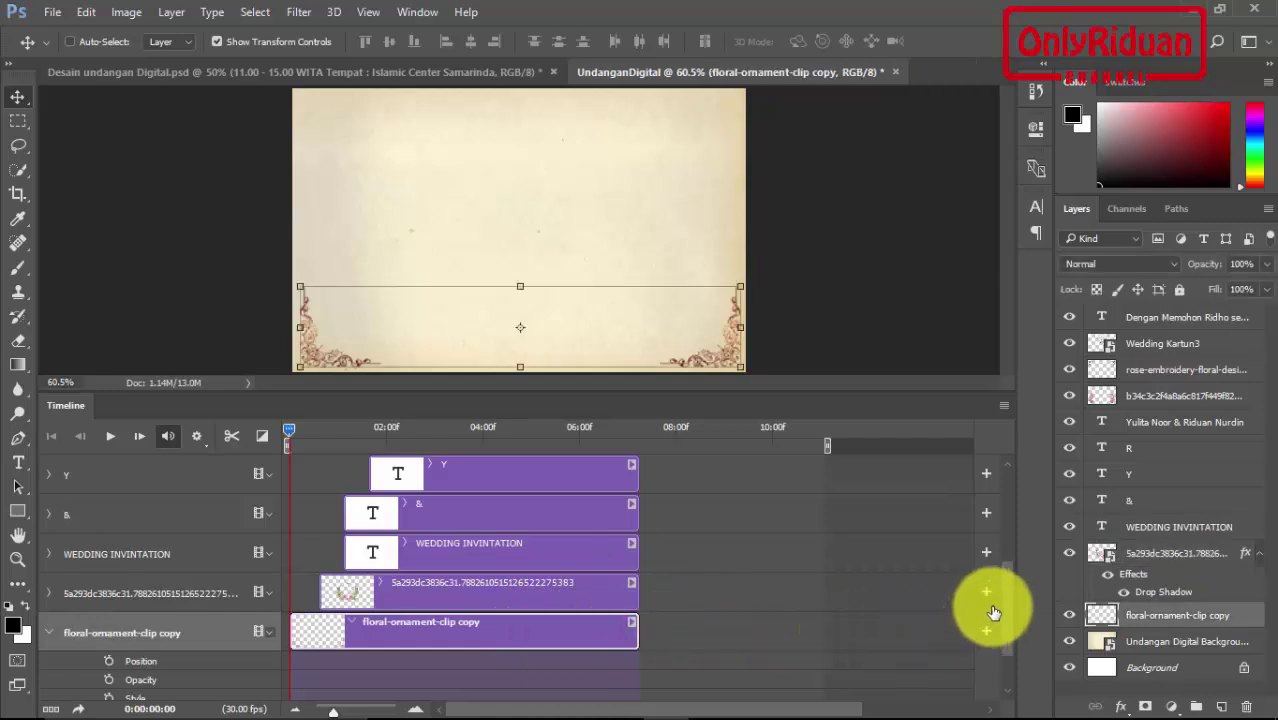
{"action": "left_click_drag", "start_coordinate": [1004, 597], "coordinate": [1004, 623]}
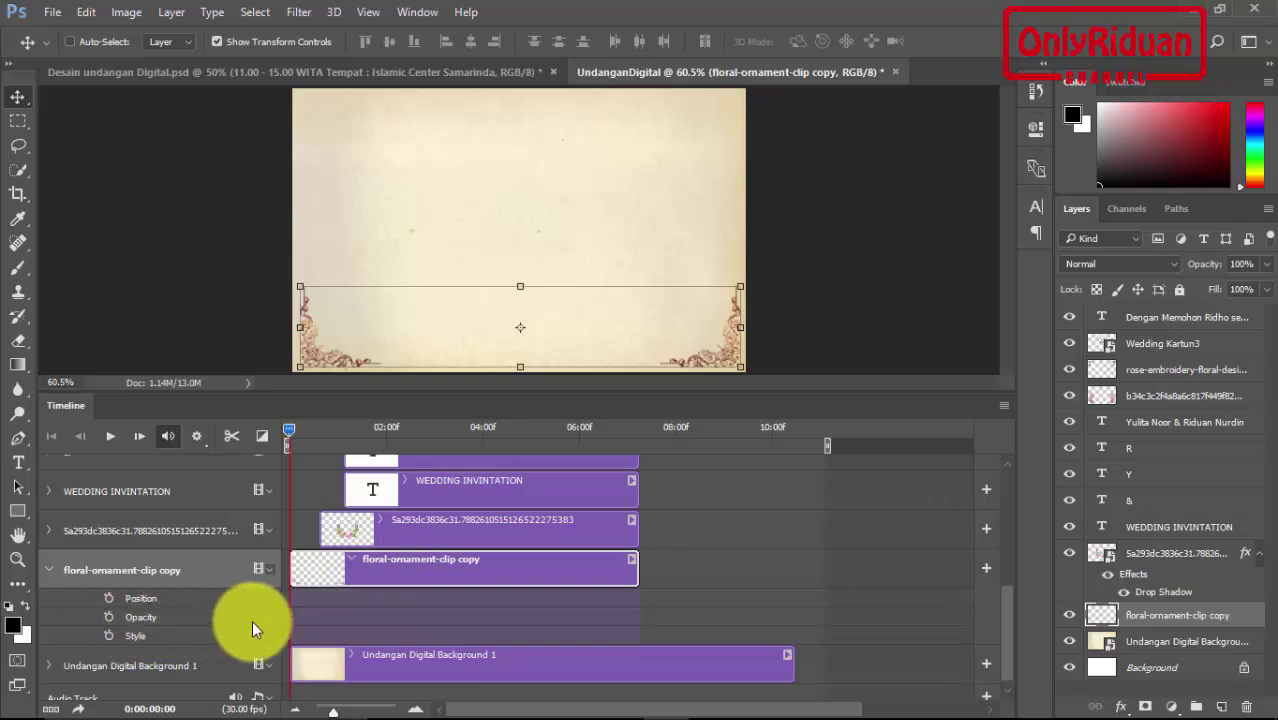
Step: Enable opacity keyframing on the floral ornament and set it to 0% at the first frame
{"action": "left_click", "coordinate": [109, 617]}
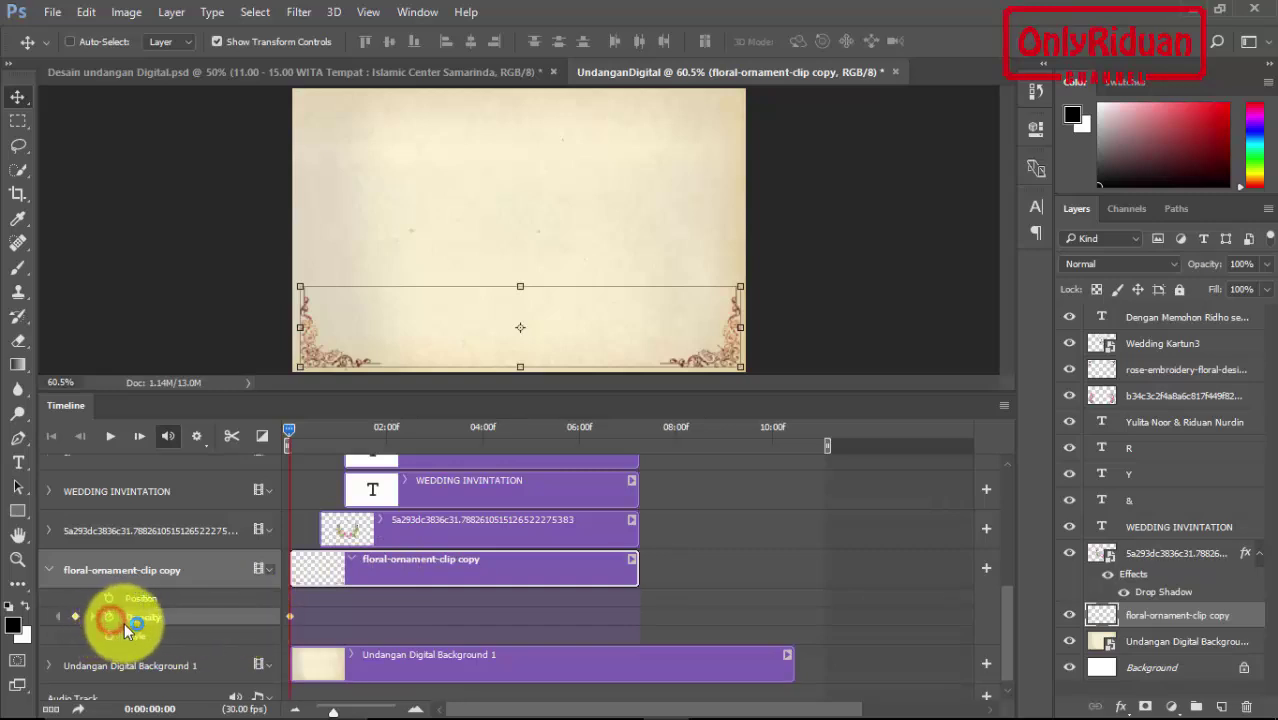
{"action": "left_click", "coordinate": [288, 617]}
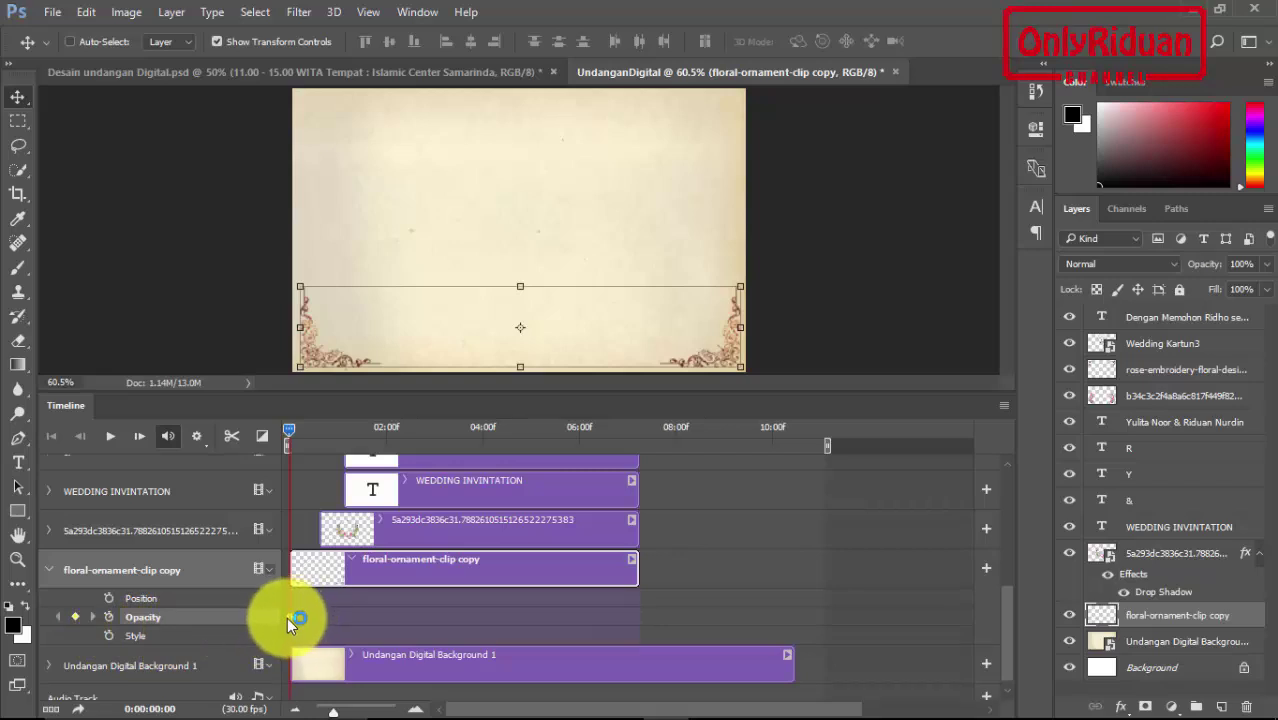
{"action": "left_click", "coordinate": [1267, 264]}
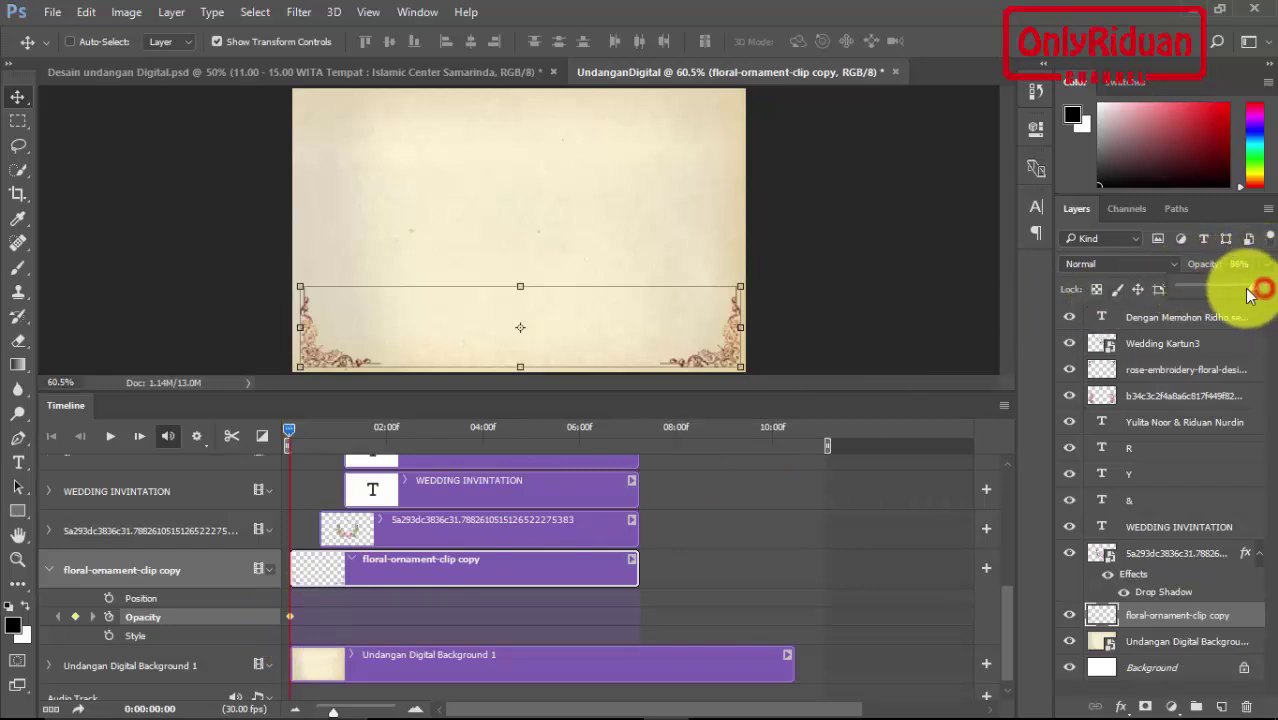
{"action": "left_click_drag", "start_coordinate": [1264, 287], "coordinate": [1164, 288]}
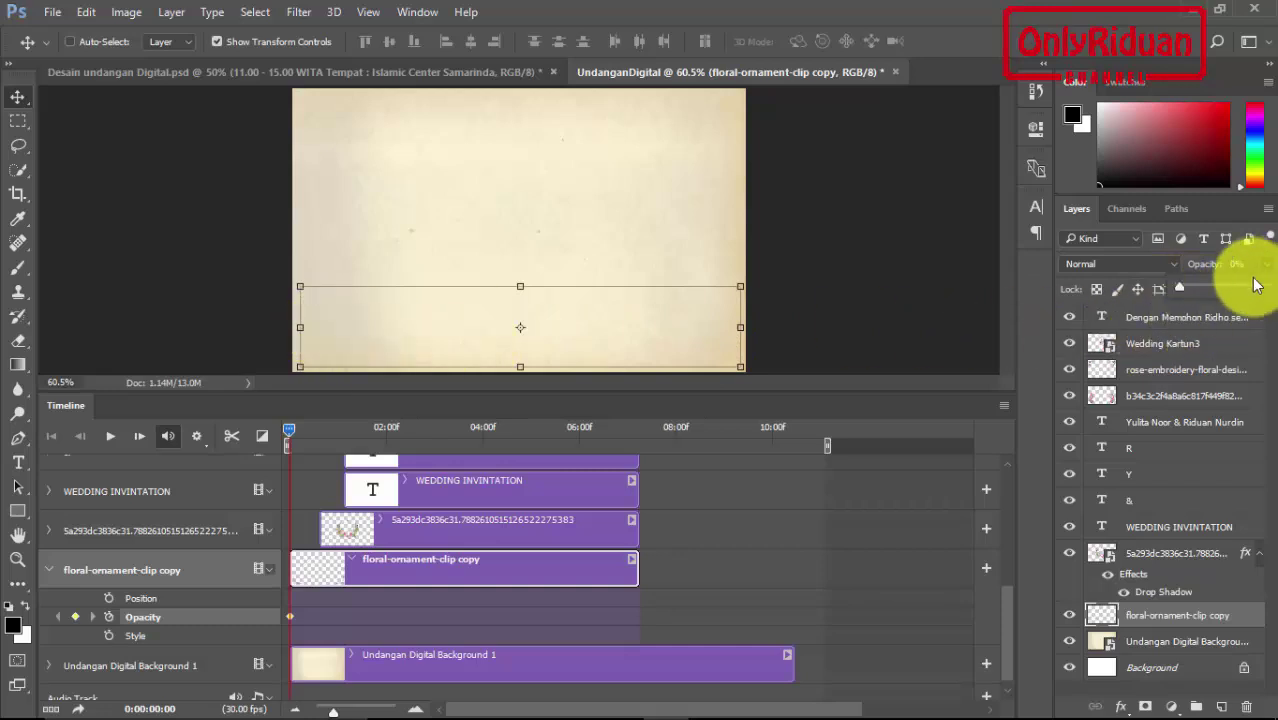
Step: Add a 100% opacity keyframe around frame 19 to complete the fade-in
{"action": "left_click_drag", "start_coordinate": [289, 430], "coordinate": [320, 437]}
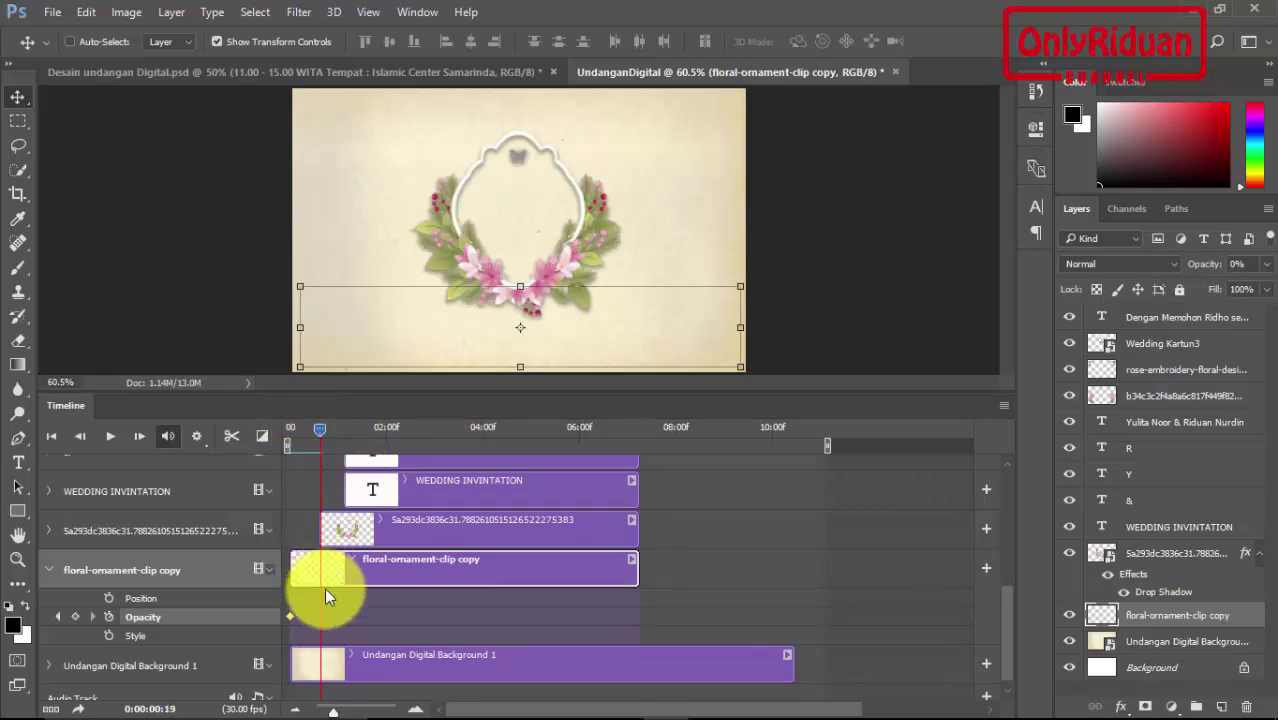
{"action": "left_click", "coordinate": [75, 616]}
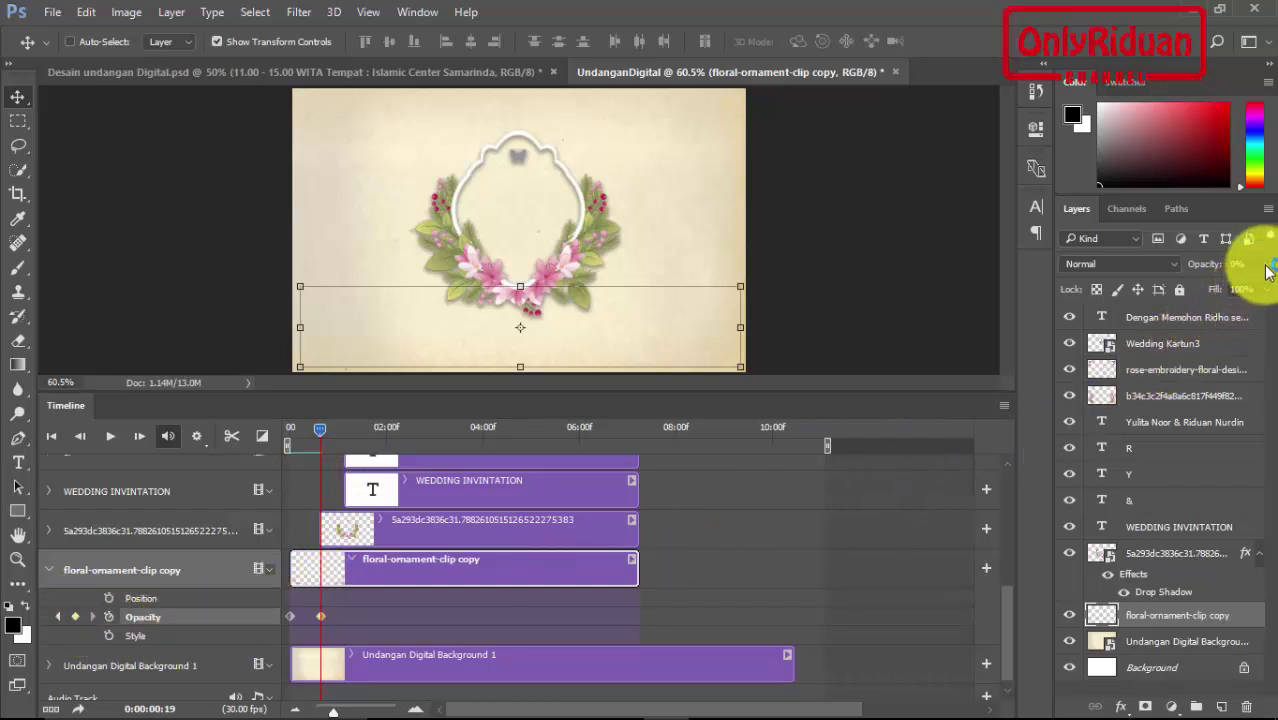
{"action": "left_click", "coordinate": [1266, 264]}
{"action": "left_click_drag", "start_coordinate": [1180, 287], "coordinate": [1272, 298]}
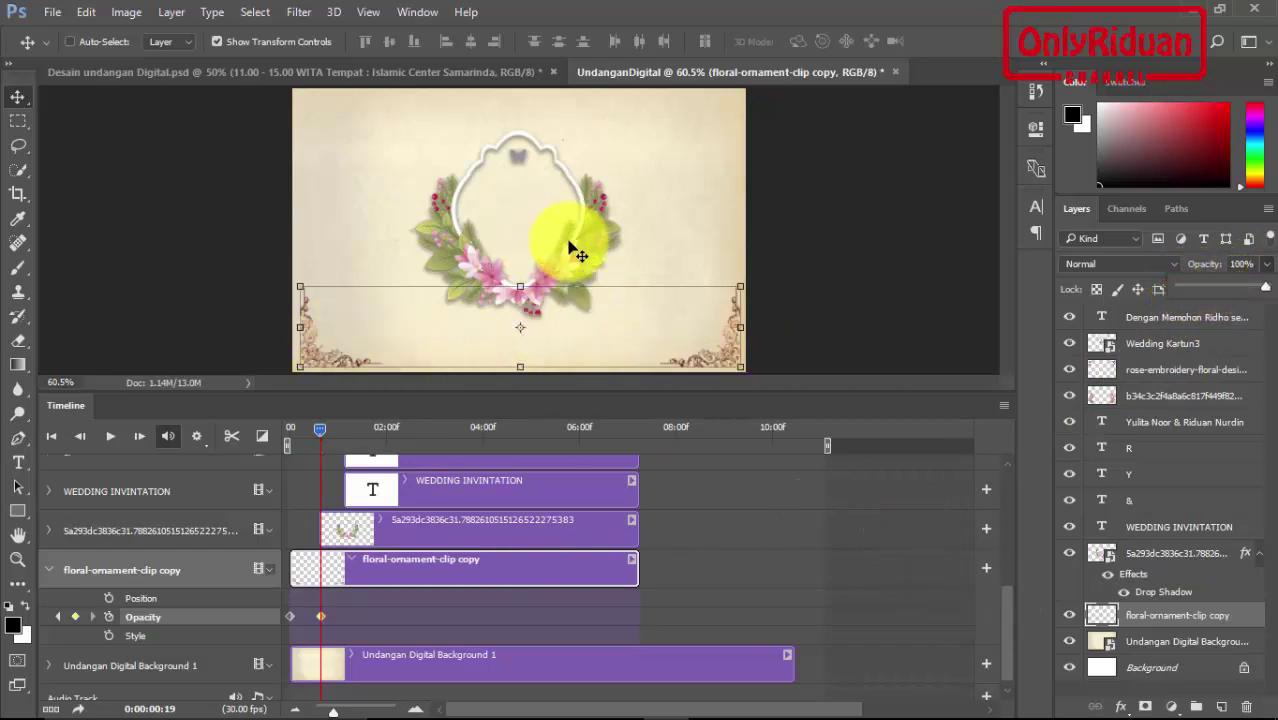
{"action": "left_click", "coordinate": [410, 529]}
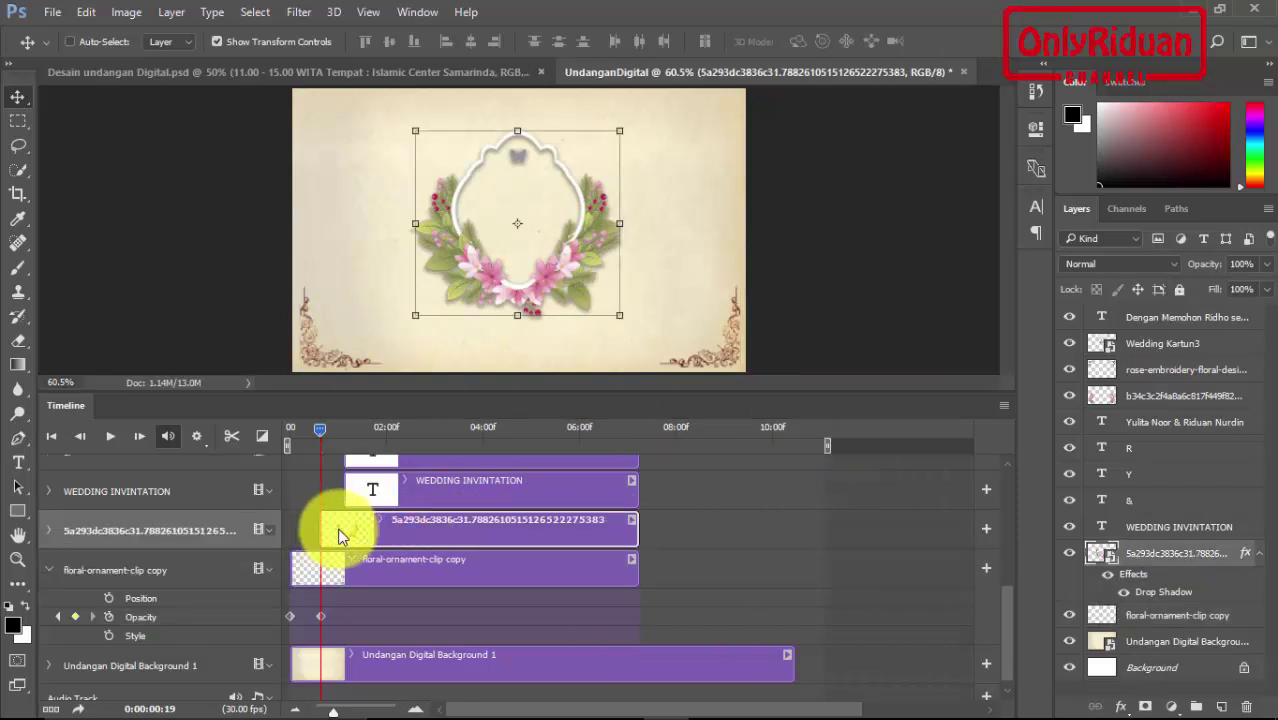
{"action": "left_click_drag", "start_coordinate": [1005, 609], "coordinate": [1006, 608]}
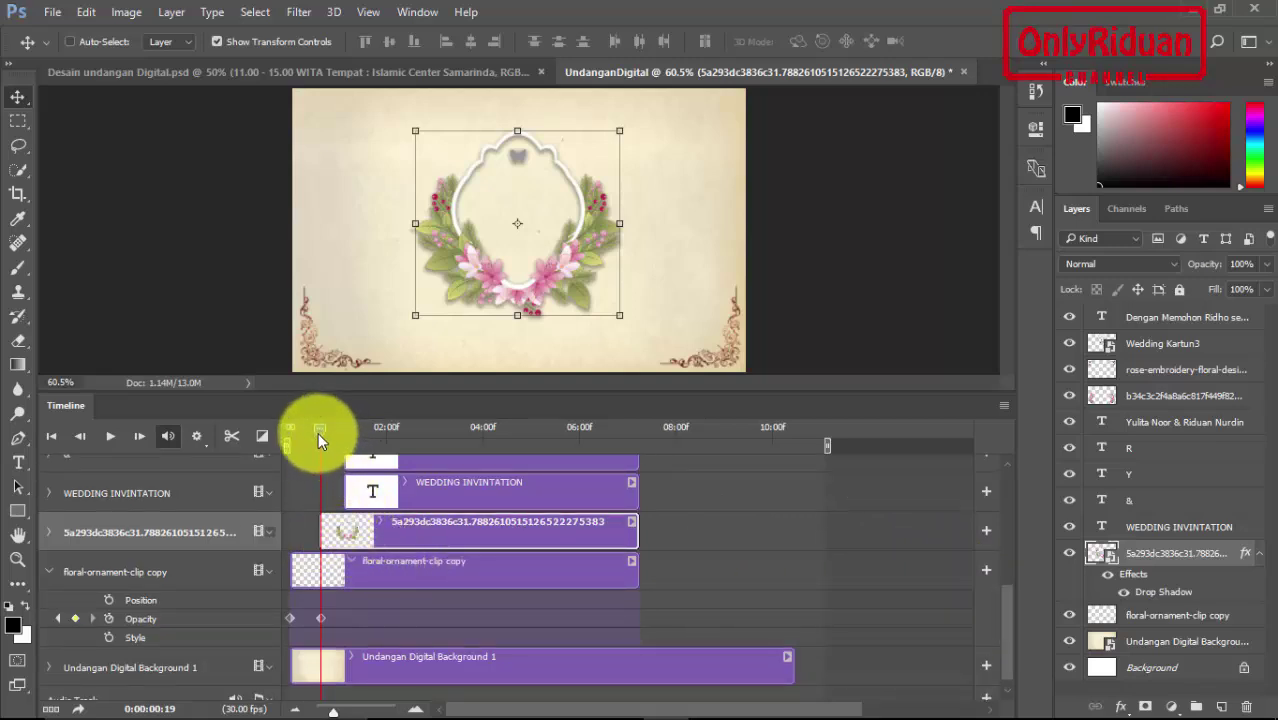
{"action": "left_click", "coordinate": [407, 577]}
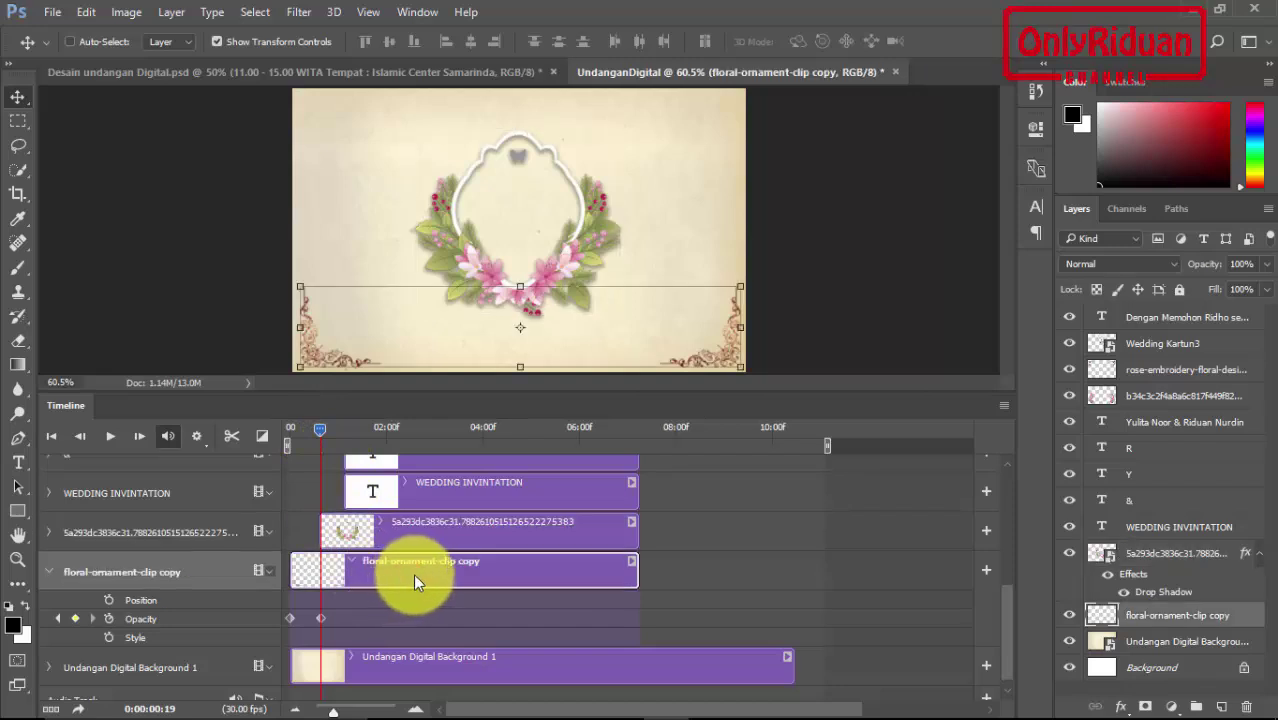
Step: Scrub forward to preview the fade-in and stop at 06:04
{"action": "left_click", "coordinate": [321, 430]}
{"action": "left_click_drag", "start_coordinate": [321, 430], "coordinate": [577, 463]}
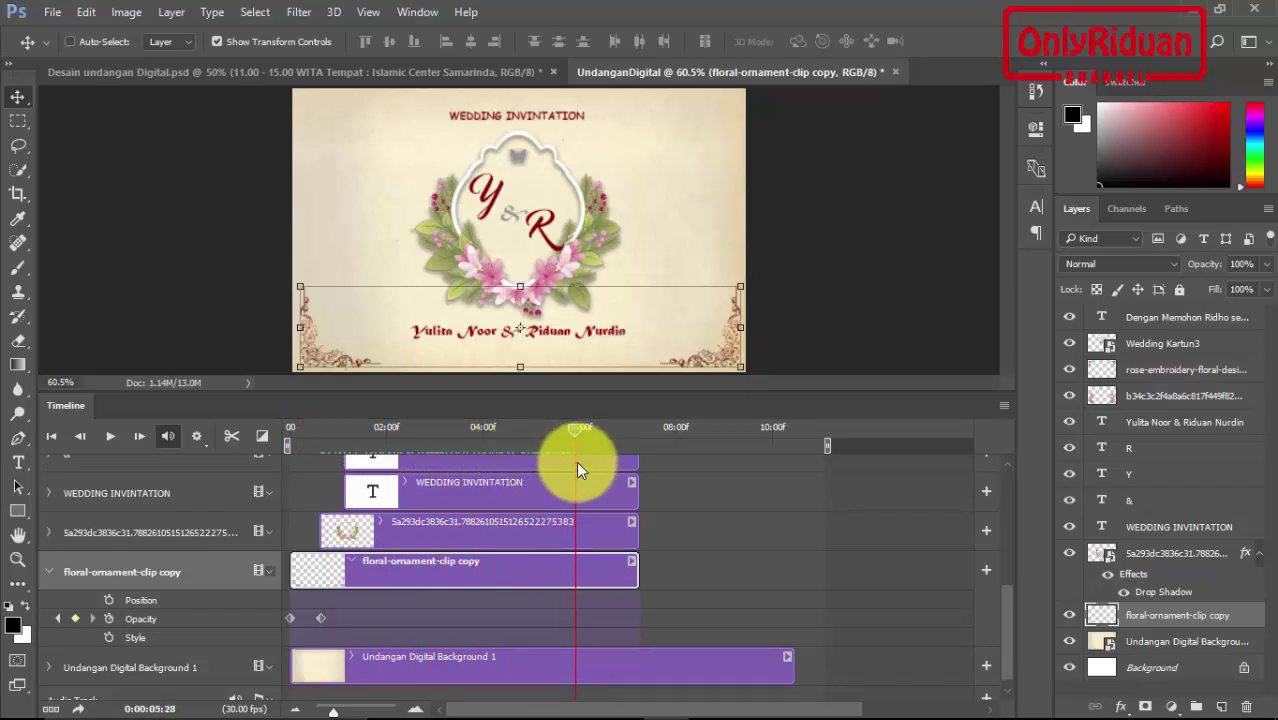
{"action": "left_click_drag", "start_coordinate": [1008, 617], "coordinate": [1005, 545]}
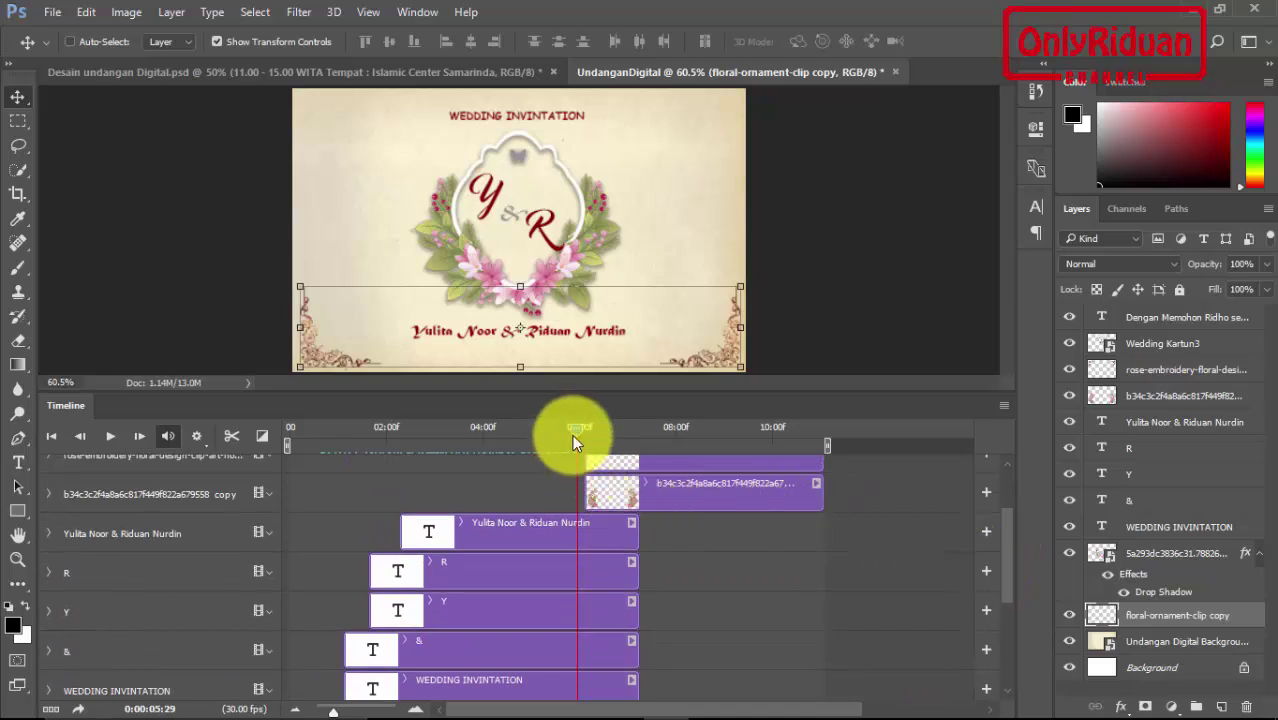
{"action": "left_click_drag", "start_coordinate": [574, 437], "coordinate": [586, 439]}
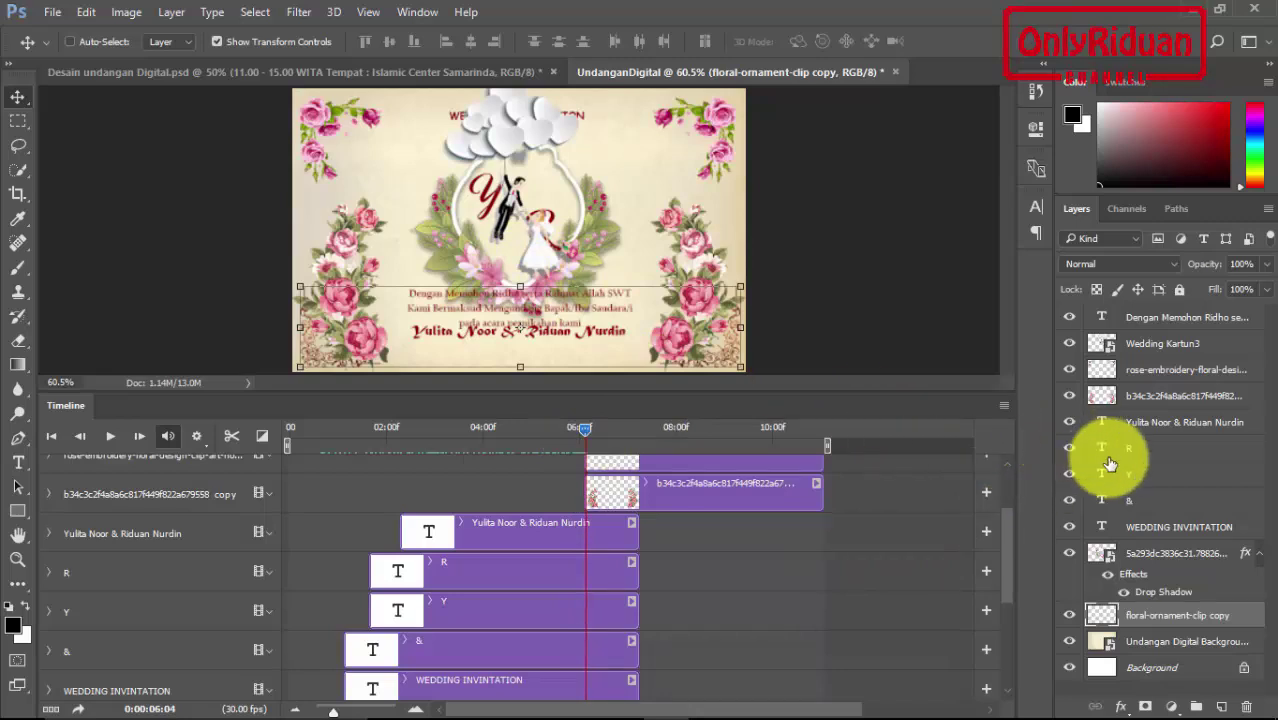
Step: Hide the greeting text, Wedding Kartun3 and both rose layers
{"action": "left_click", "coordinate": [1069, 395]}
{"action": "left_click", "coordinate": [1069, 369]}
{"action": "left_click", "coordinate": [1069, 343]}
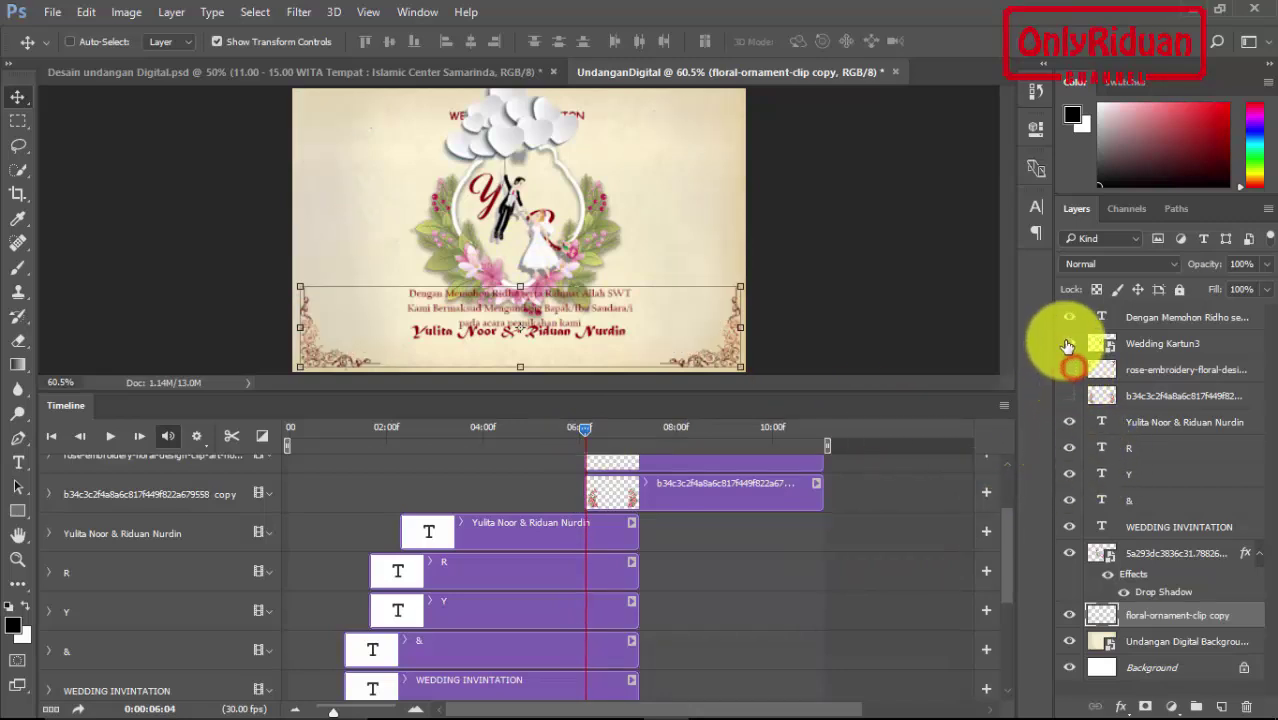
{"action": "left_click", "coordinate": [1069, 317]}
{"action": "scroll", "coordinate": [1005, 550], "scroll_direction": "down", "scroll_amount": 1}
{"action": "scroll", "coordinate": [1003, 585], "scroll_direction": "down", "scroll_amount": 3}
{"action": "scroll", "coordinate": [1006, 620], "scroll_direction": "down", "scroll_amount": 1}
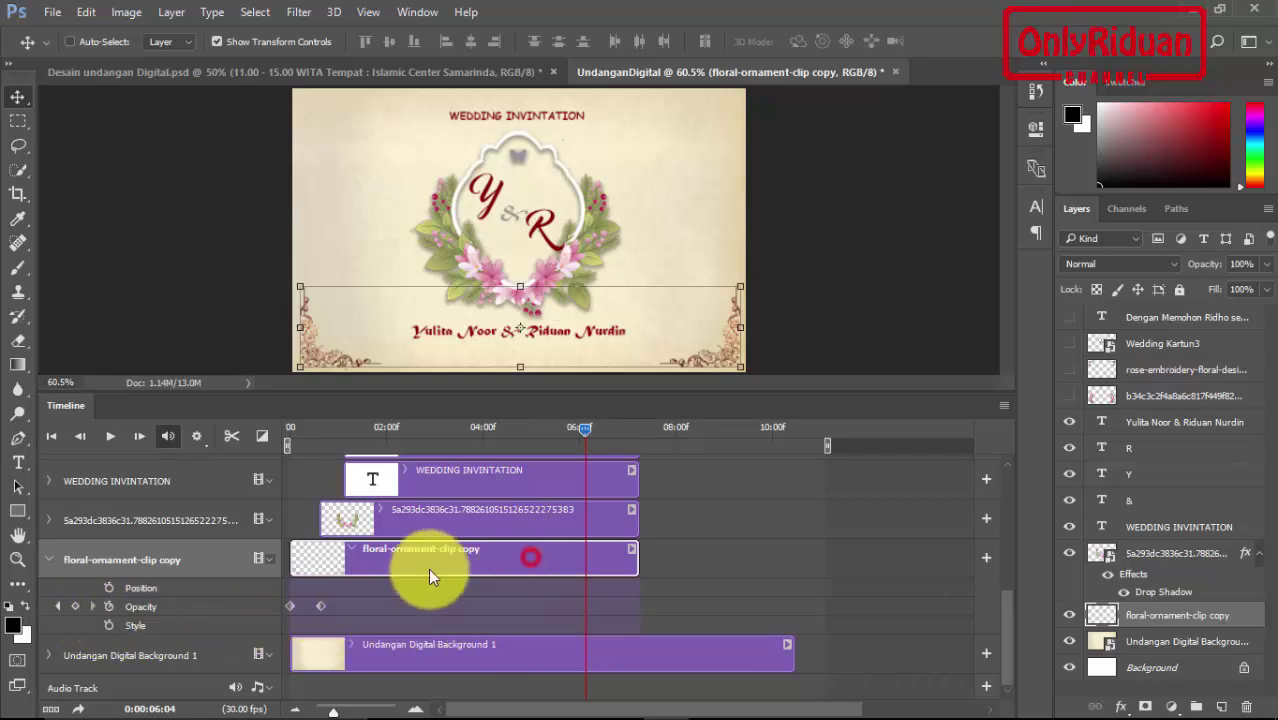
Step: Keyframe the ornament's opacity at 06:04 and drop it to 0% at 07:07
{"action": "left_click", "coordinate": [75, 605]}
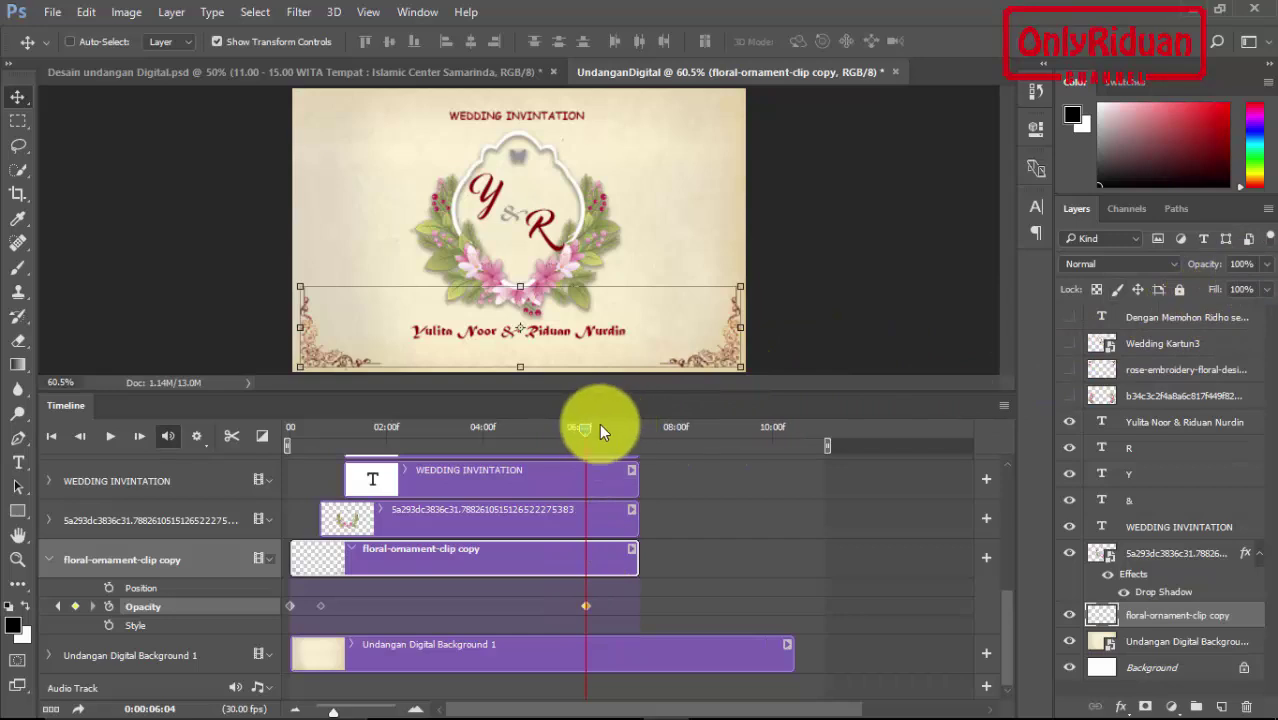
{"action": "left_click_drag", "start_coordinate": [585, 428], "coordinate": [637, 431]}
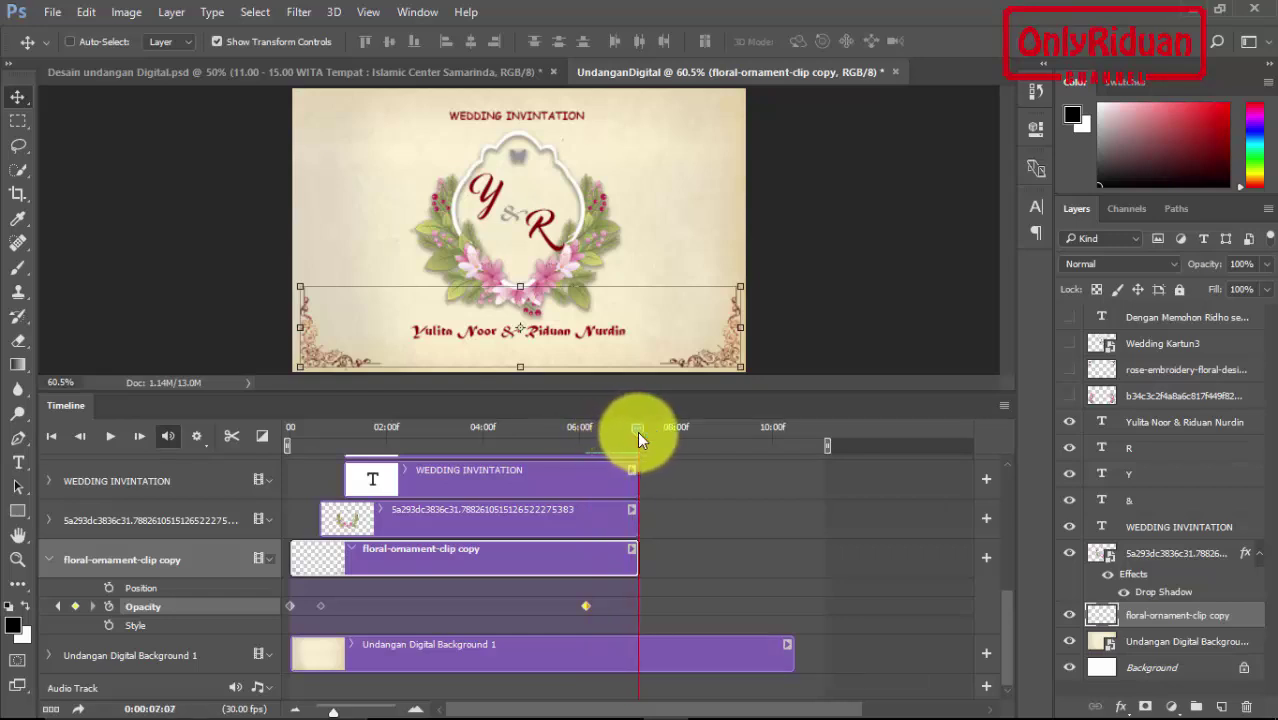
{"action": "left_click", "coordinate": [1267, 265]}
{"action": "left_click_drag", "start_coordinate": [1250, 287], "coordinate": [1180, 290]}
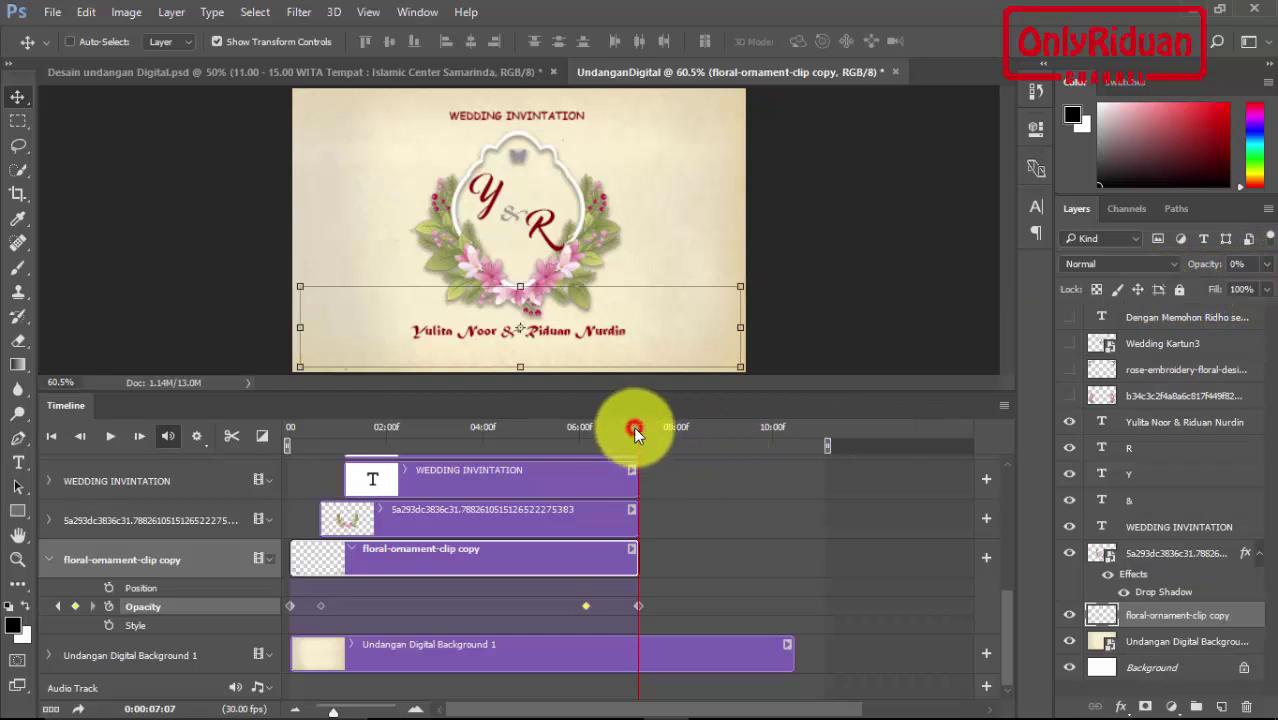
{"action": "left_click_drag", "start_coordinate": [633, 427], "coordinate": [521, 440]}
{"action": "left_click_drag", "start_coordinate": [354, 441], "coordinate": [281, 438]}
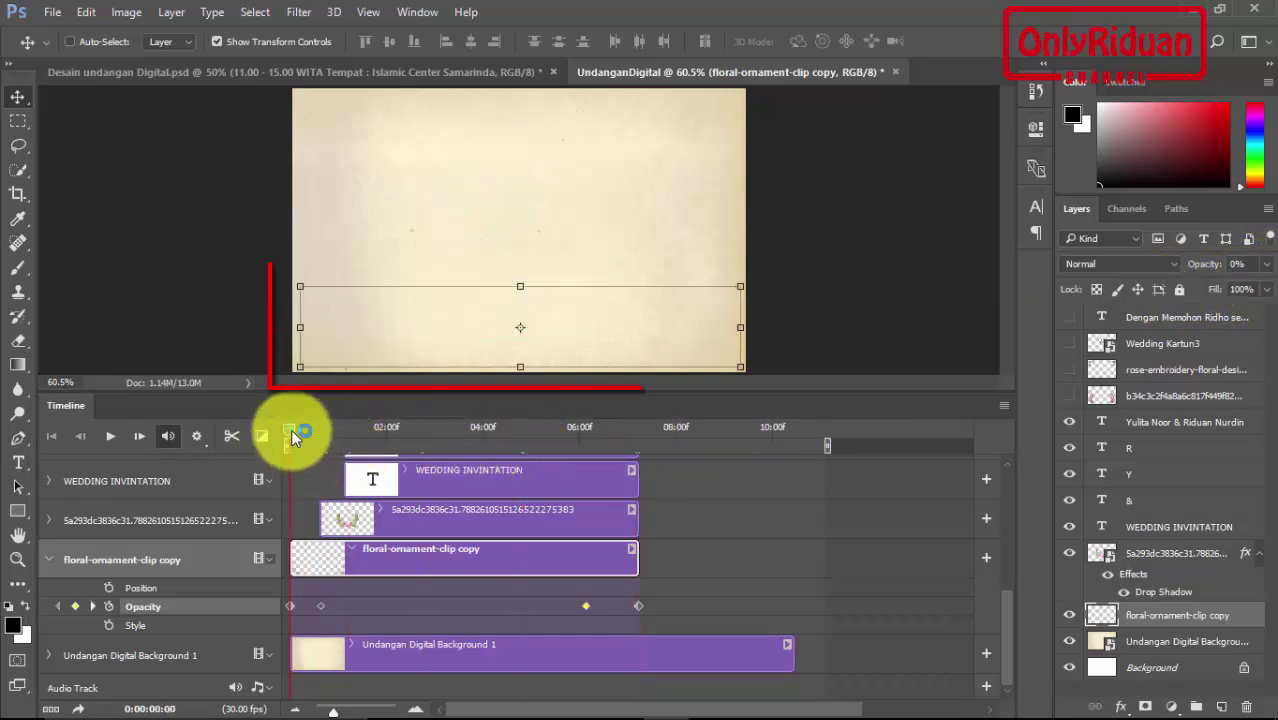
Step: Preview the corner ornament mid-fade at 64% near 06:16, then collapse its property rows
{"action": "mouse_move", "coordinate": [293, 427]}
{"action": "left_mouse_down"}
{"action": "mouse_move", "coordinate": [415, 444]}
{"action": "mouse_move", "coordinate": [633, 445]}
{"action": "mouse_move", "coordinate": [605, 448]}
{"action": "left_mouse_up"}
{"action": "left_click_drag", "start_coordinate": [1007, 630], "coordinate": [1000, 598]}
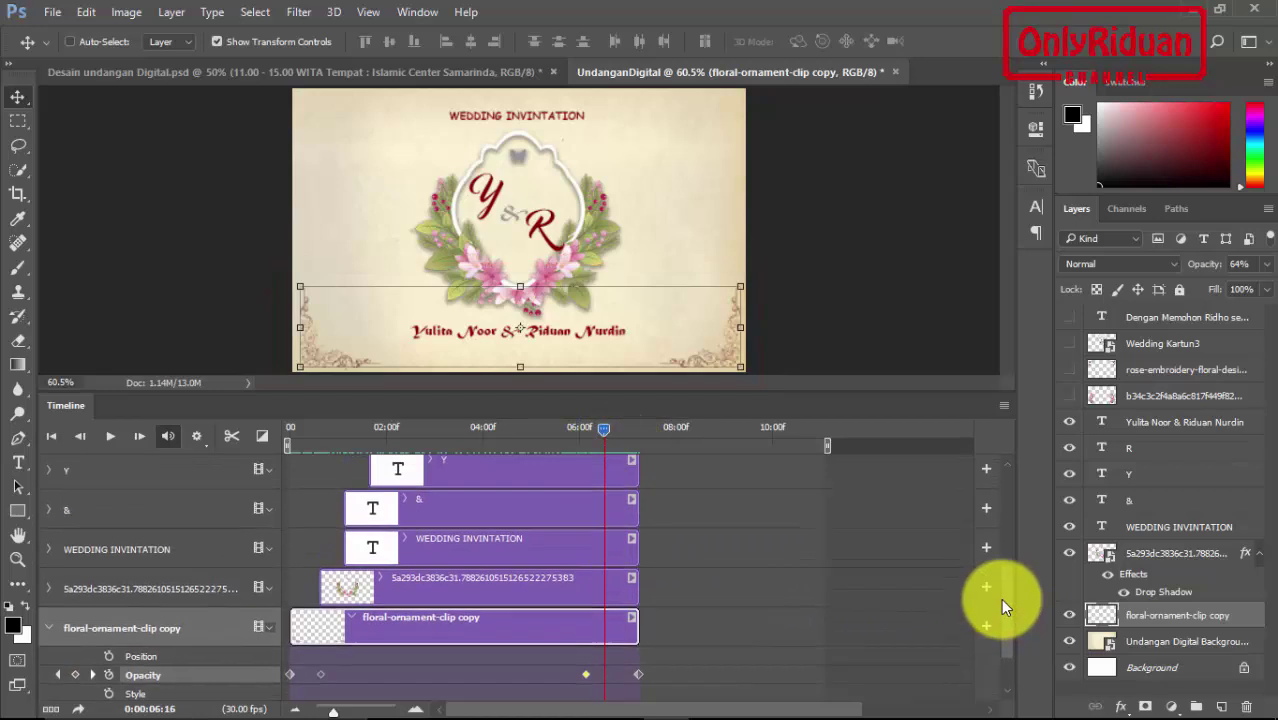
{"action": "left_click", "coordinate": [47, 629]}
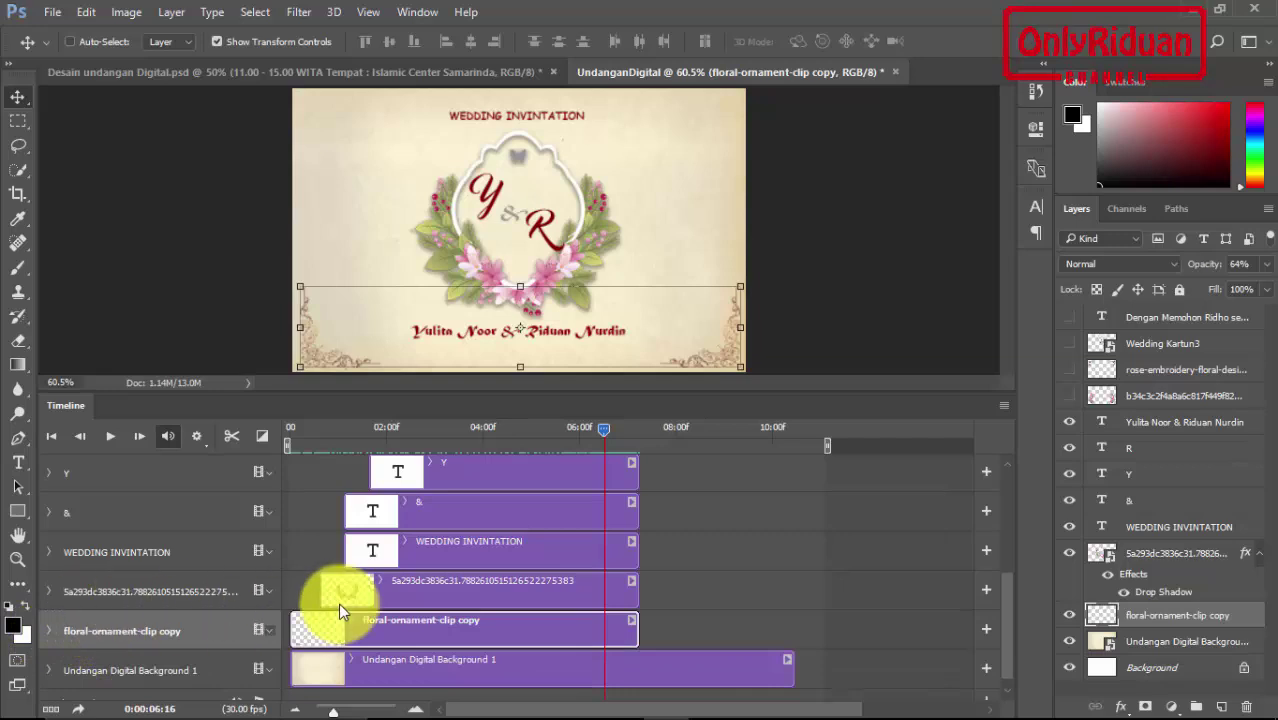
Step: Key the floral wreath clip's opacity at 0% near its start
{"action": "left_click", "coordinate": [434, 593]}
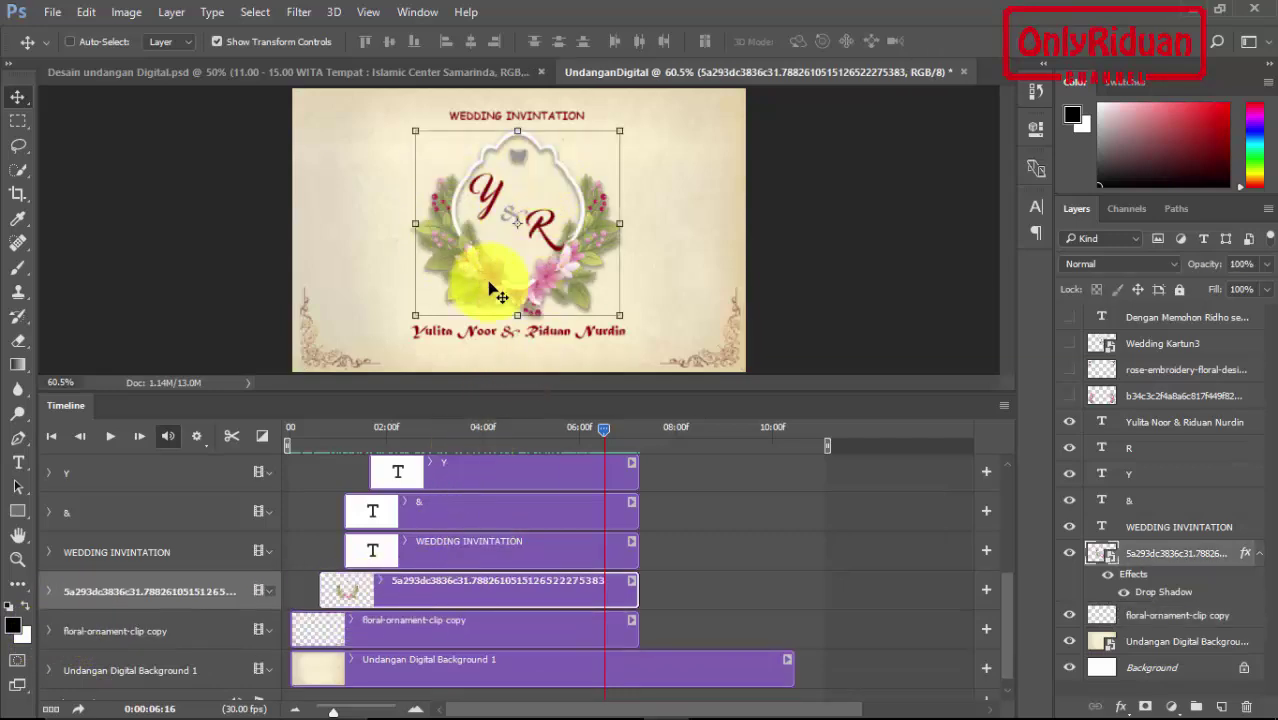
{"action": "left_click_drag", "start_coordinate": [602, 428], "coordinate": [320, 456]}
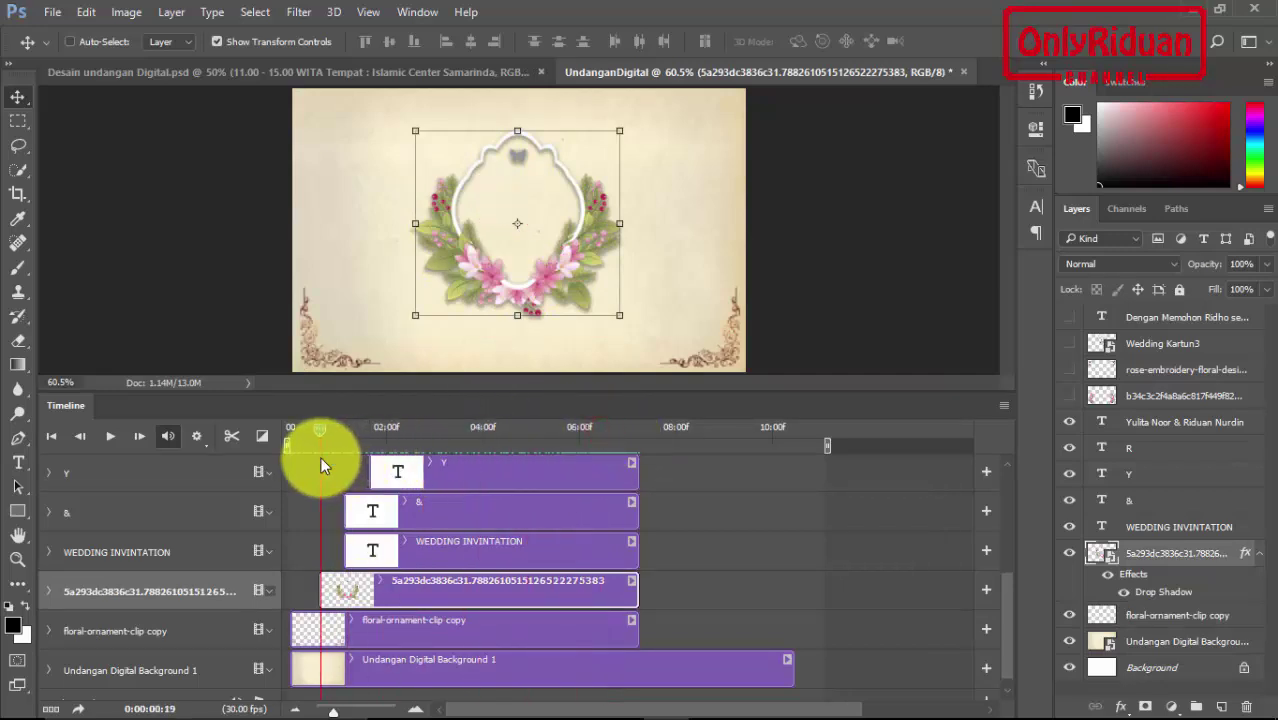
{"action": "left_click", "coordinate": [48, 591]}
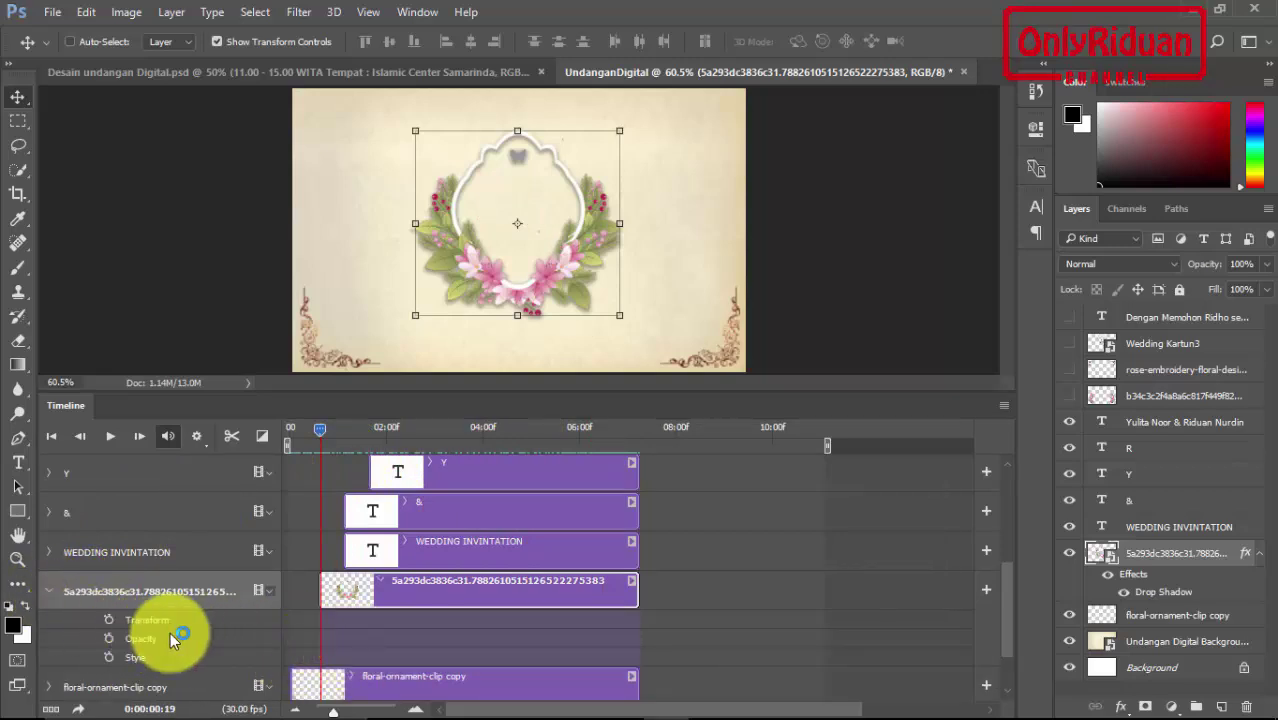
{"action": "left_click", "coordinate": [109, 638]}
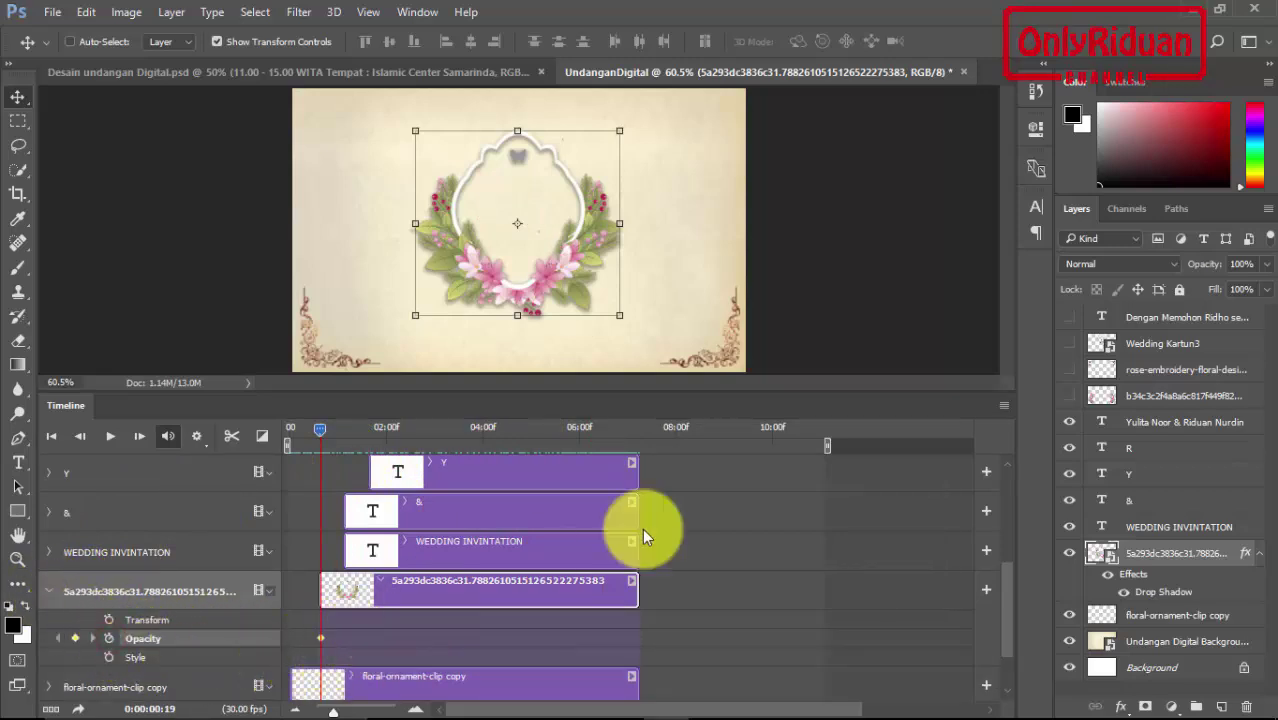
{"action": "left_click", "coordinate": [1267, 264]}
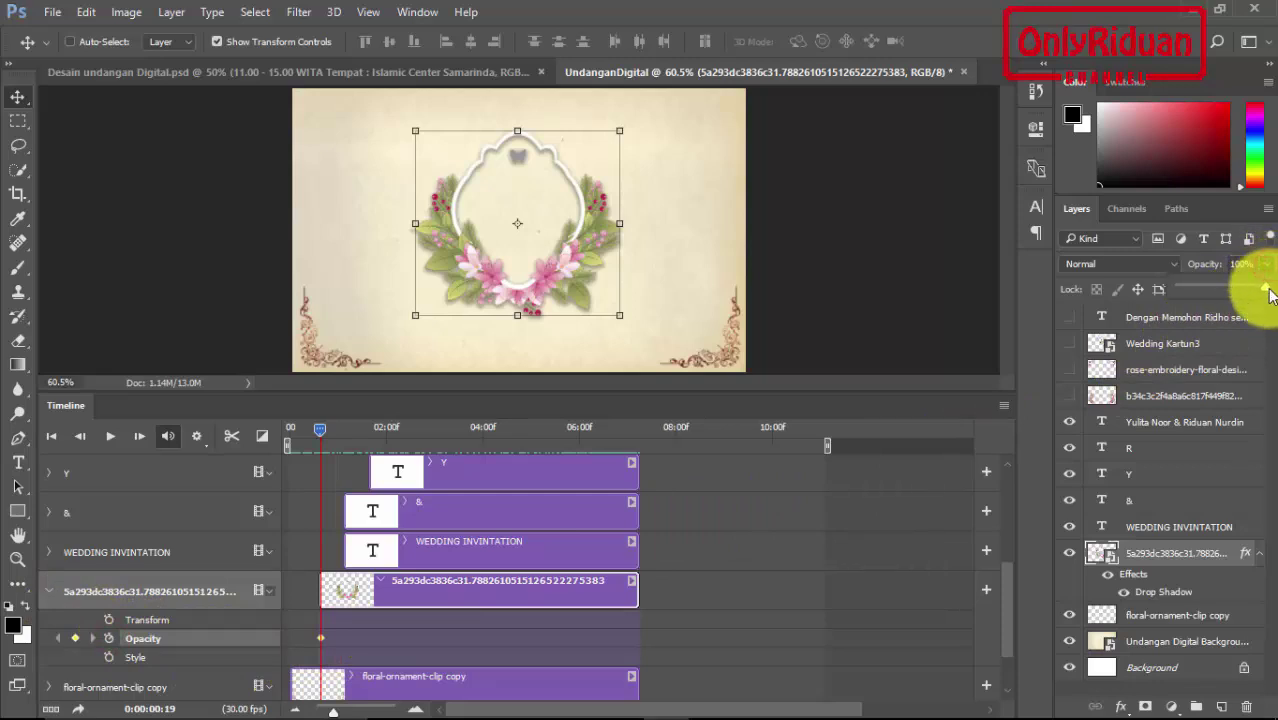
{"action": "left_click_drag", "start_coordinate": [1262, 289], "coordinate": [1165, 302]}
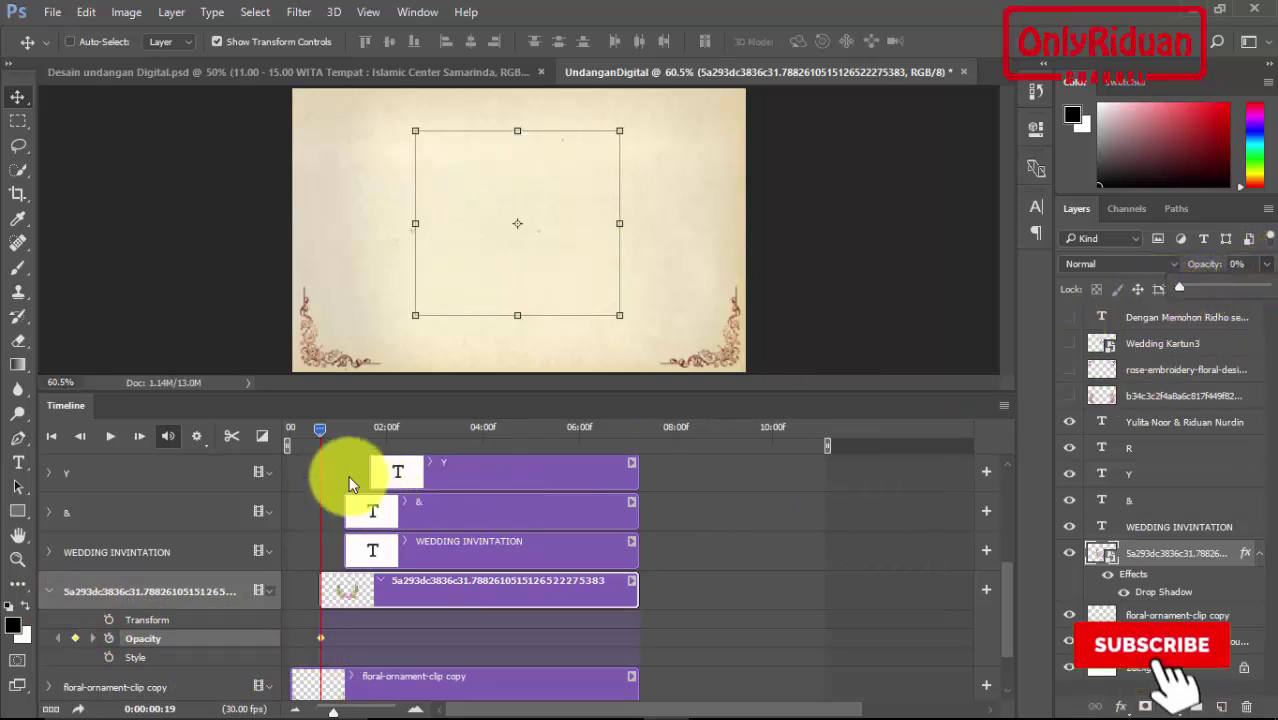
Step: Key the floral wreath to 100% opacity at about 01:04 and preview the fade
{"action": "left_click_drag", "start_coordinate": [326, 427], "coordinate": [343, 434]}
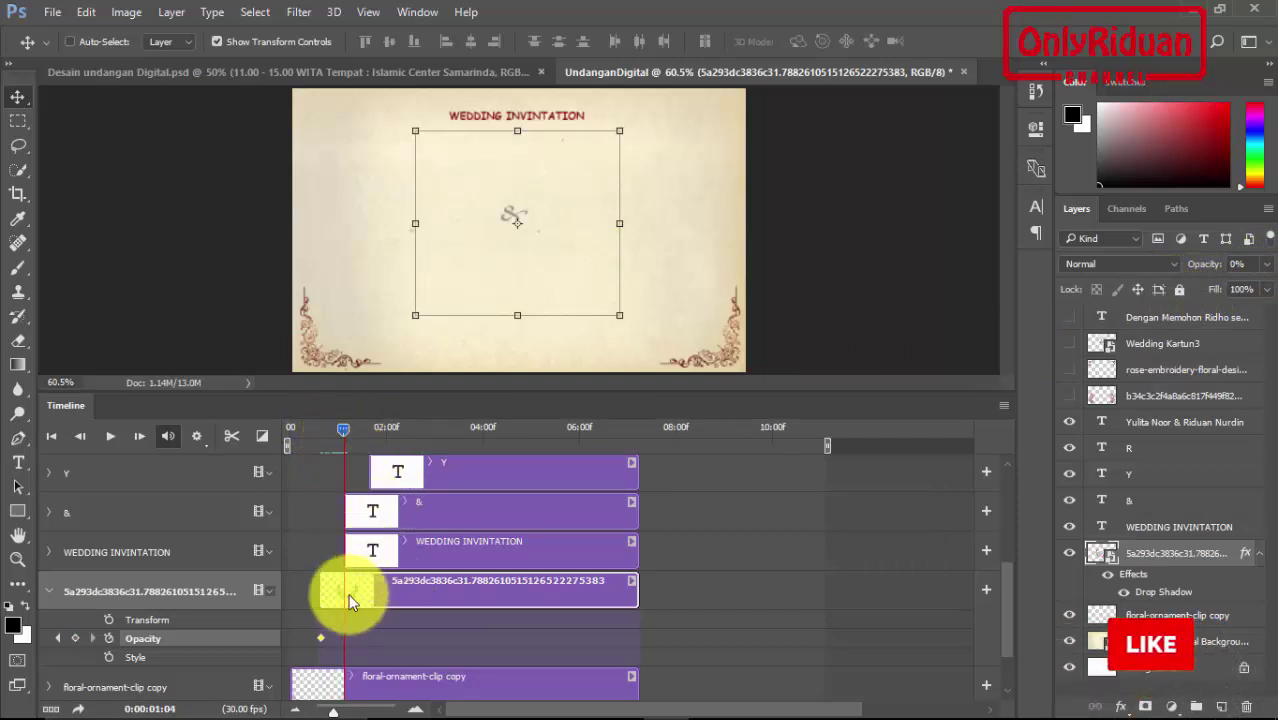
{"action": "left_click", "coordinate": [76, 637]}
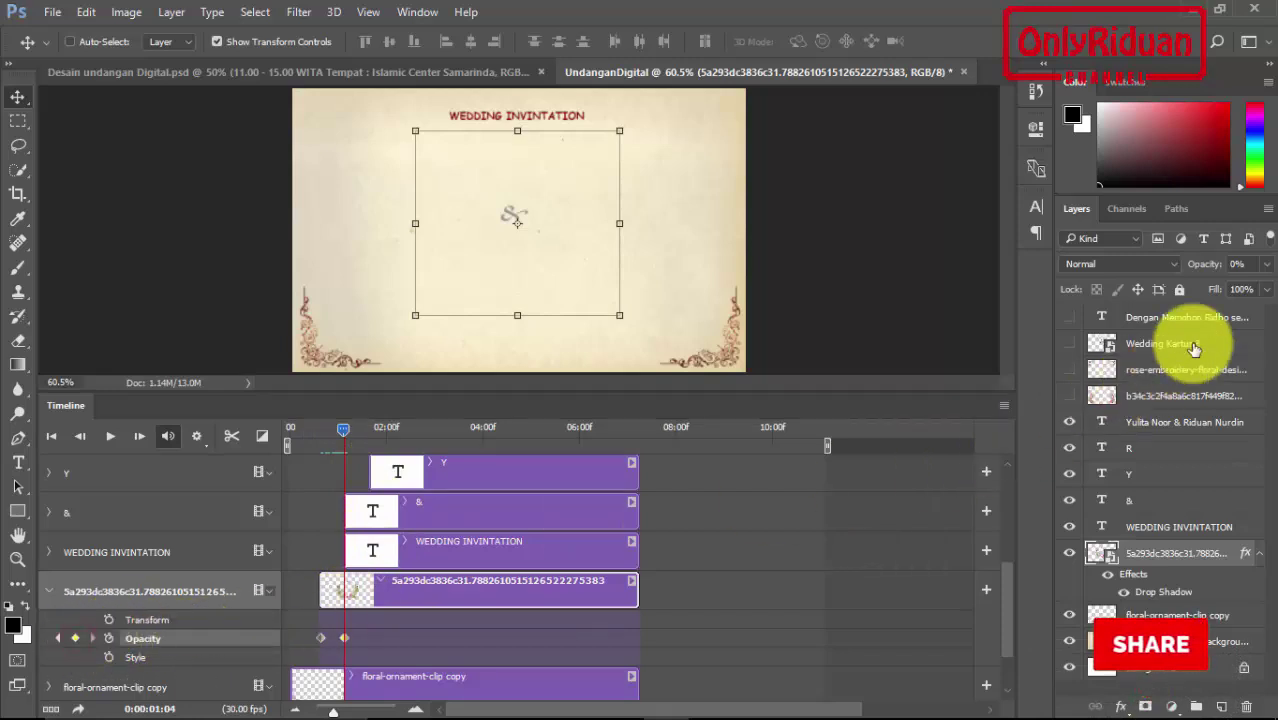
{"action": "left_click", "coordinate": [1268, 264]}
{"action": "left_click_drag", "start_coordinate": [1179, 287], "coordinate": [1265, 287]}
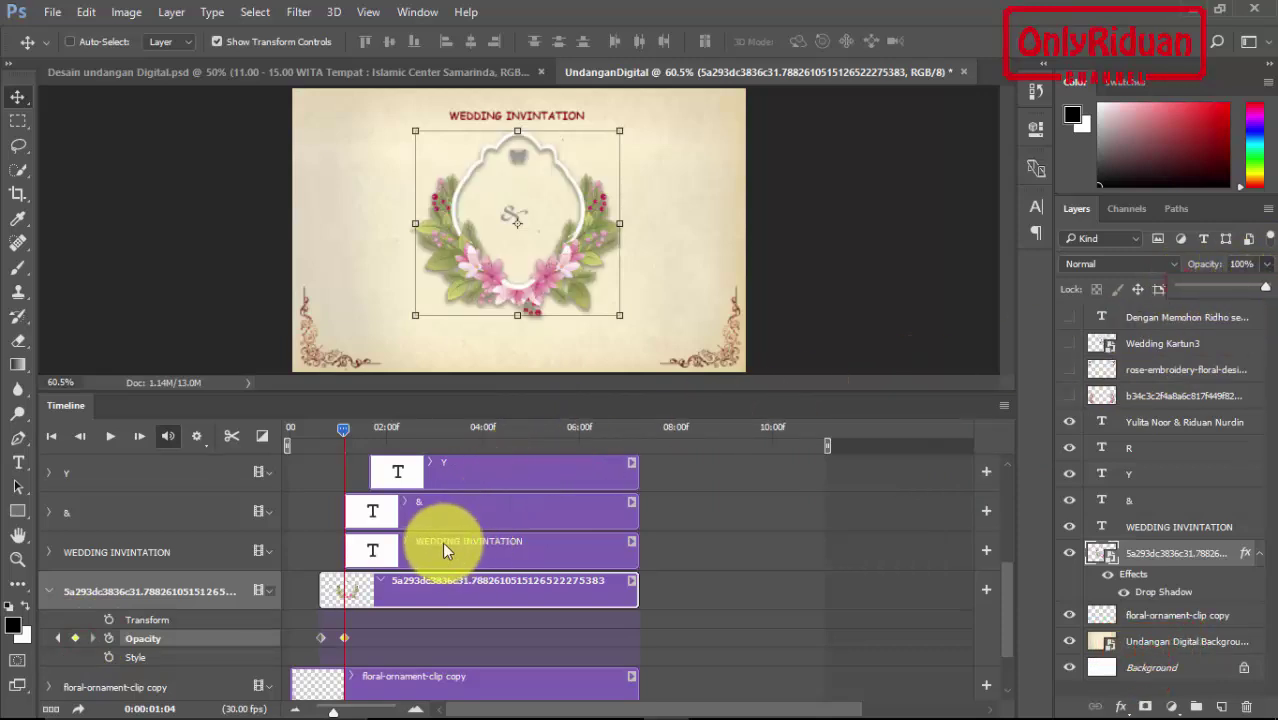
{"action": "left_click_drag", "start_coordinate": [344, 428], "coordinate": [572, 465]}
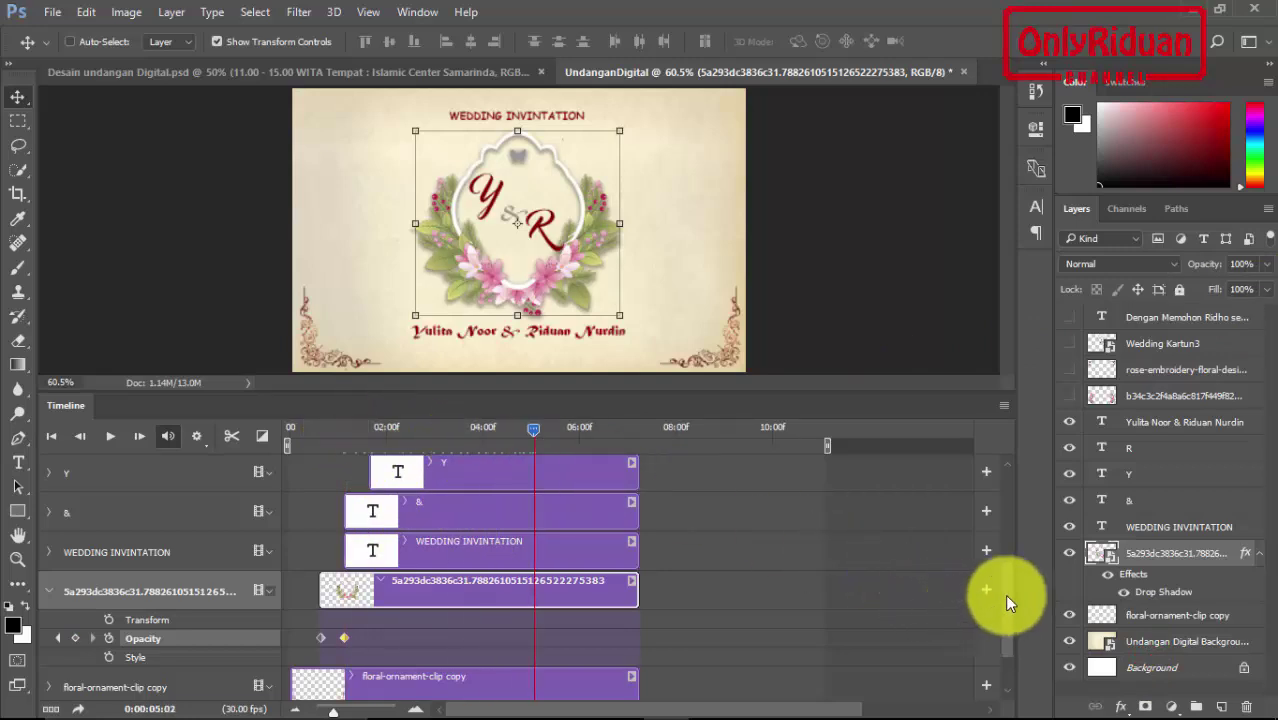
{"action": "left_click_drag", "start_coordinate": [1004, 594], "coordinate": [1008, 621]}
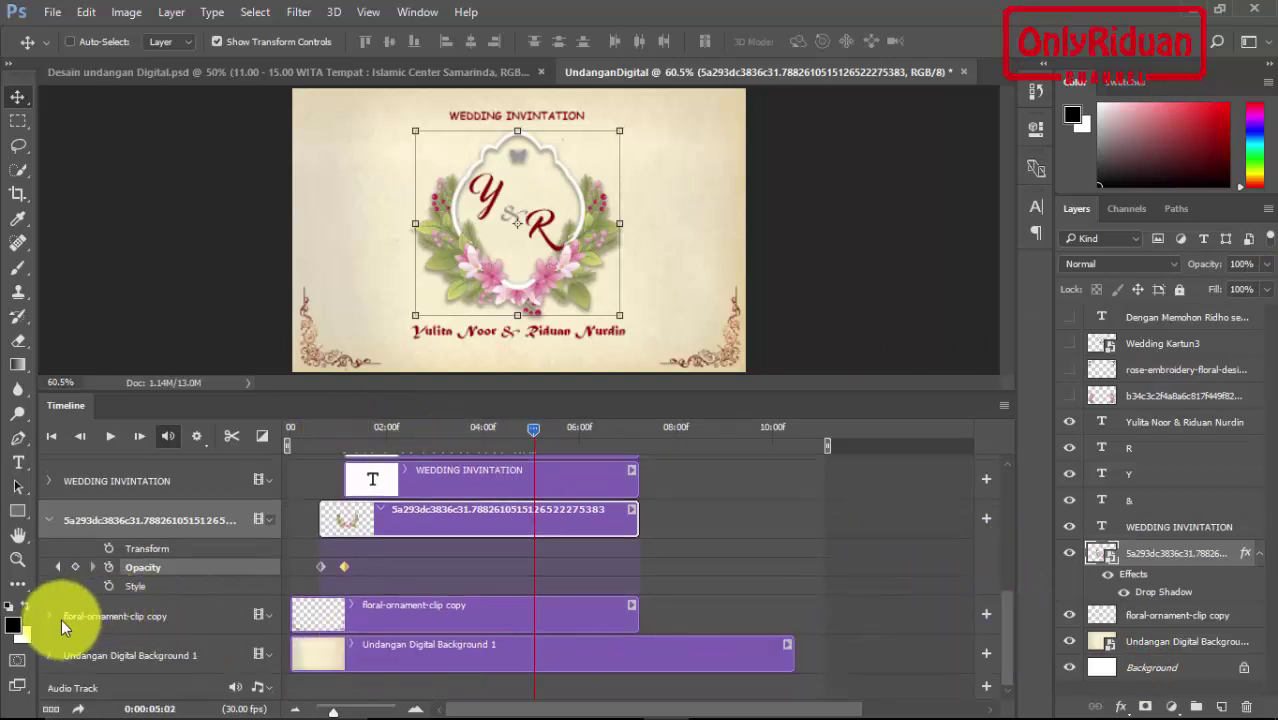
Step: Add a full-opacity keyframe to the floral frame at about 06:05
{"action": "left_click", "coordinate": [48, 614]}
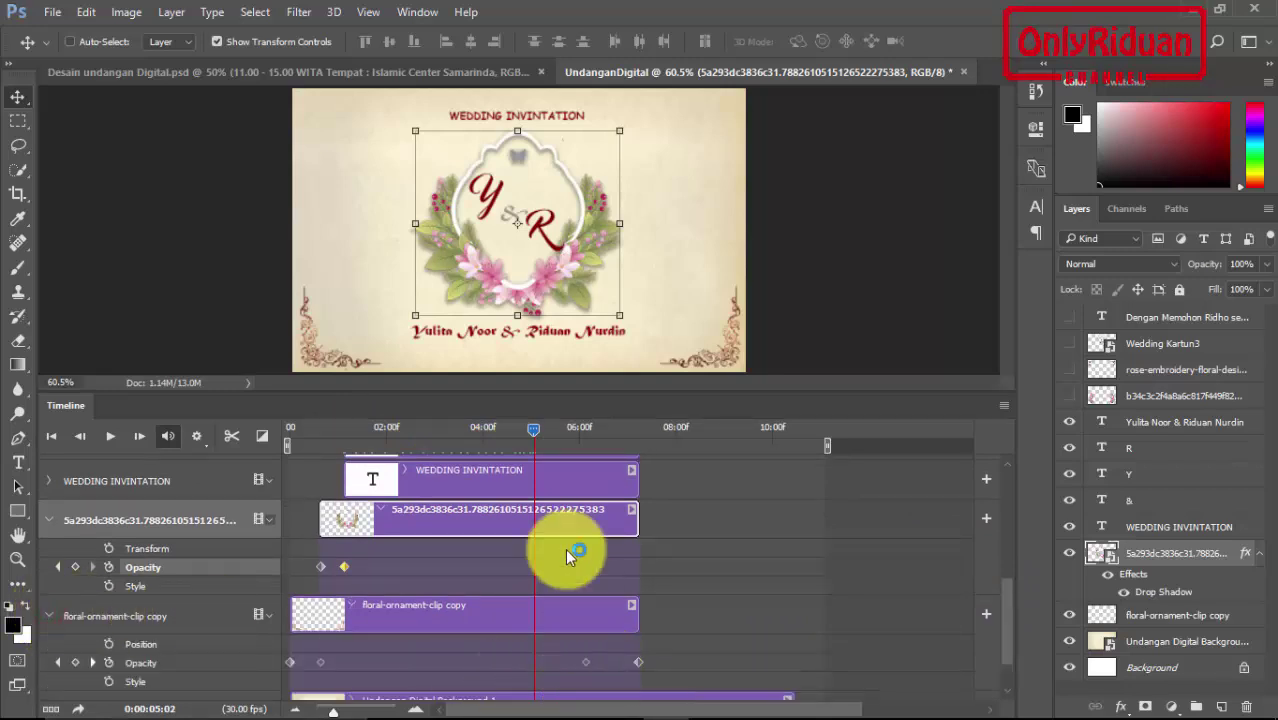
{"action": "left_click", "coordinate": [533, 428]}
{"action": "left_click_drag", "start_coordinate": [547, 431], "coordinate": [586, 448]}
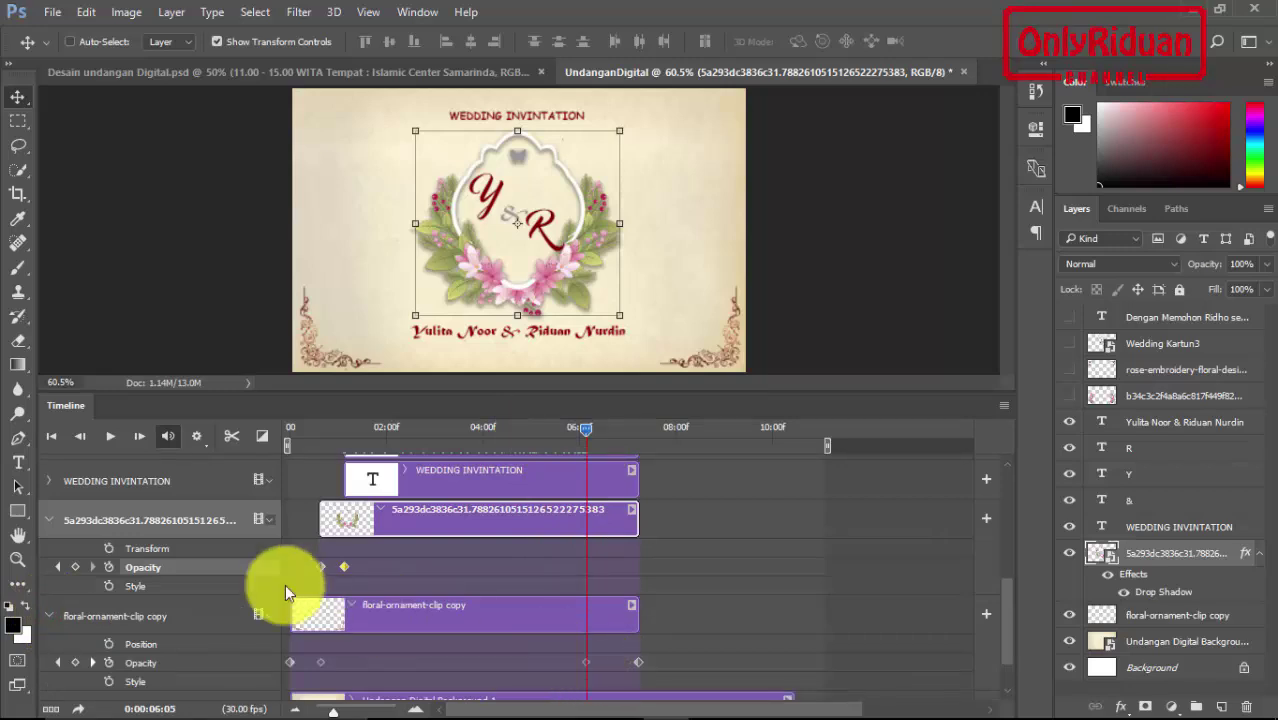
{"action": "left_click", "coordinate": [75, 567]}
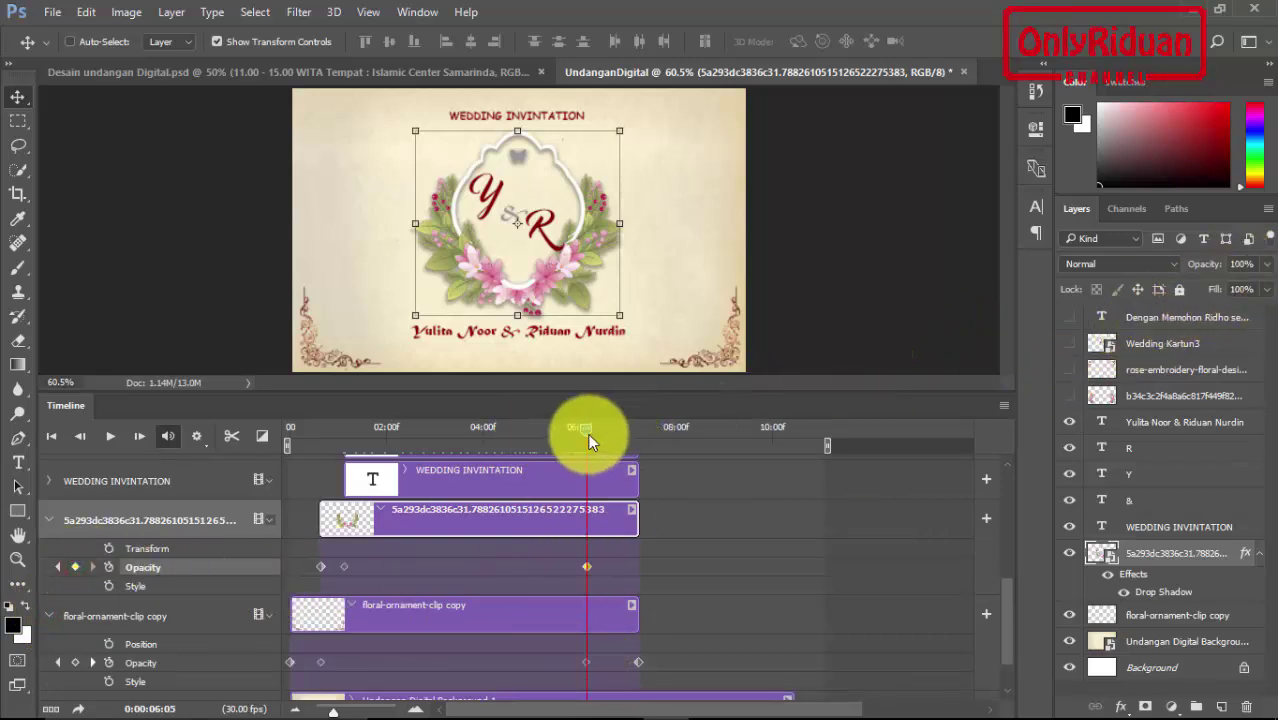
Step: Key the floral frame to 0% opacity at the clip end, 07:07
{"action": "left_click_drag", "start_coordinate": [585, 427], "coordinate": [637, 437]}
{"action": "left_click", "coordinate": [1267, 264]}
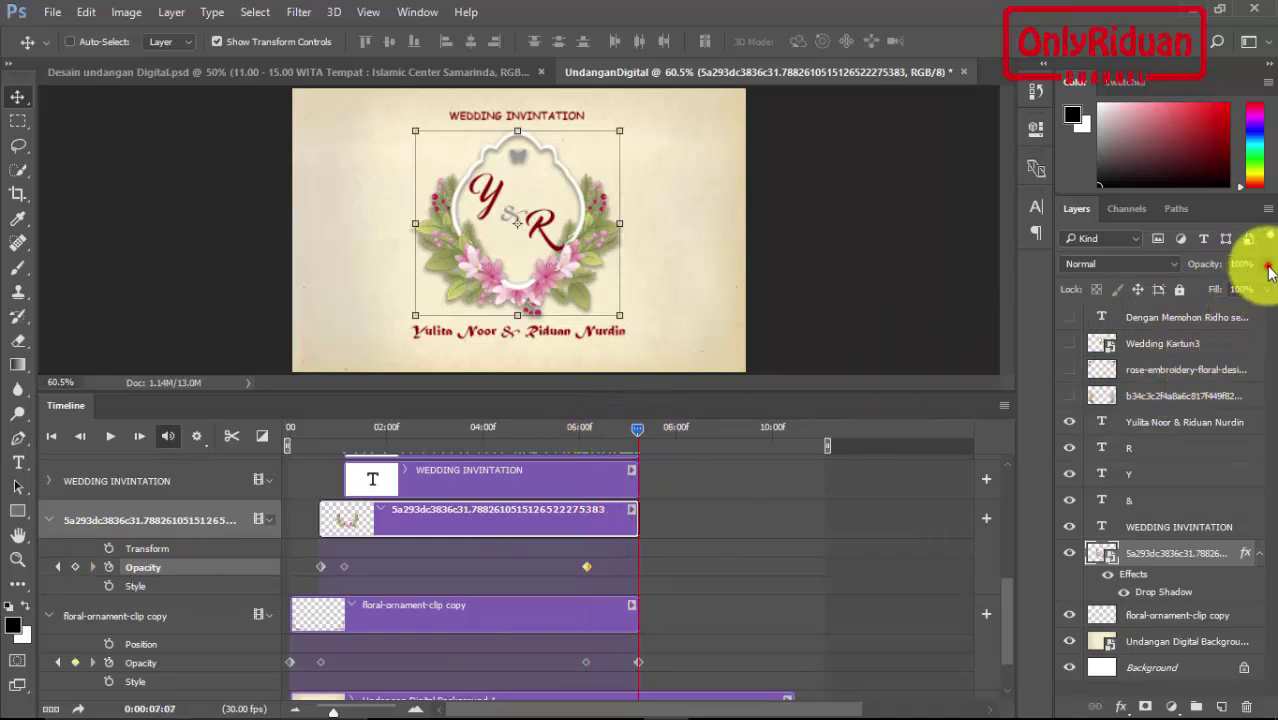
{"action": "left_click_drag", "start_coordinate": [1266, 287], "coordinate": [1152, 287]}
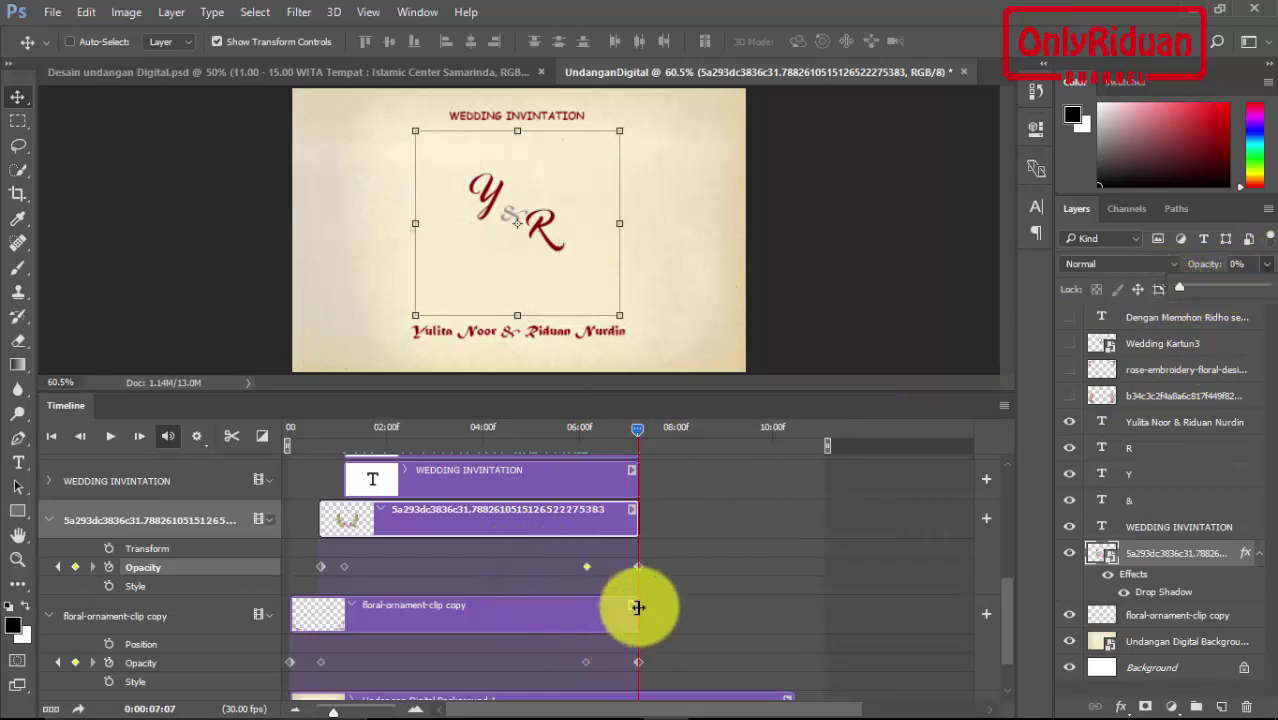
{"action": "left_click", "coordinate": [586, 568]}
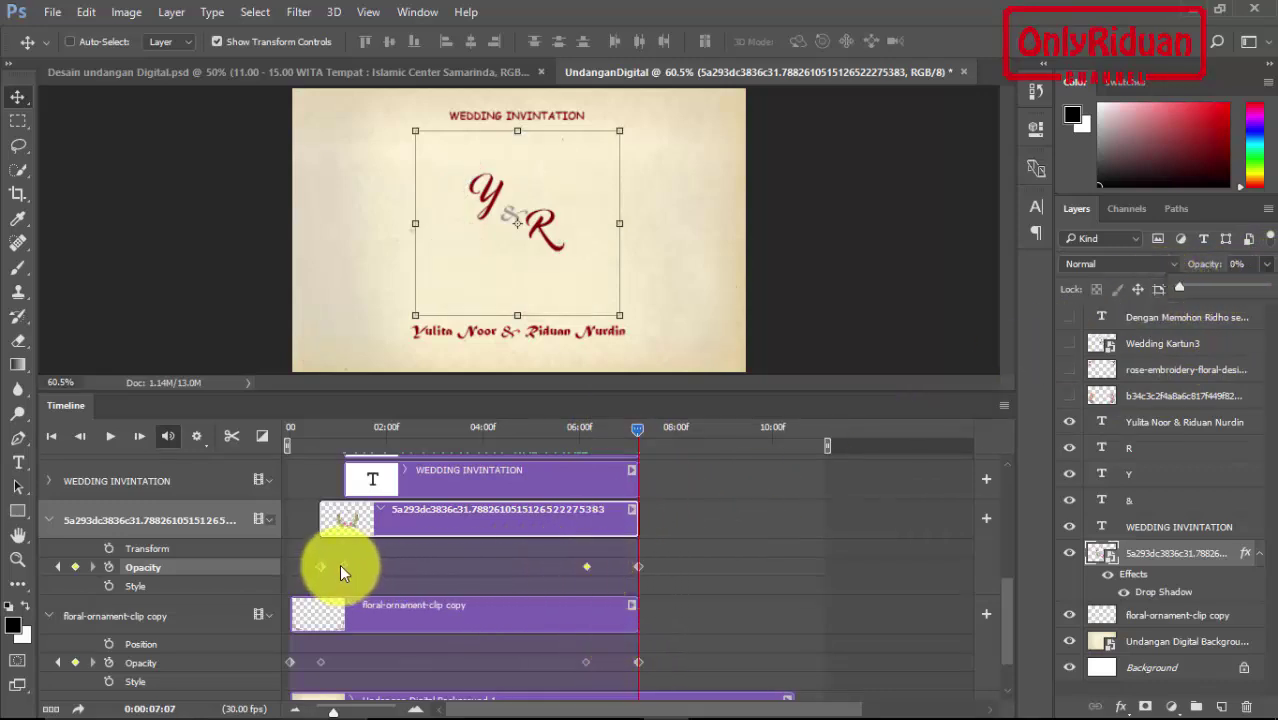
{"action": "scroll", "coordinate": [1000, 589], "scroll_direction": "up", "scroll_amount": 2}
{"action": "scroll", "coordinate": [999, 577], "scroll_direction": "up", "scroll_amount": 1}
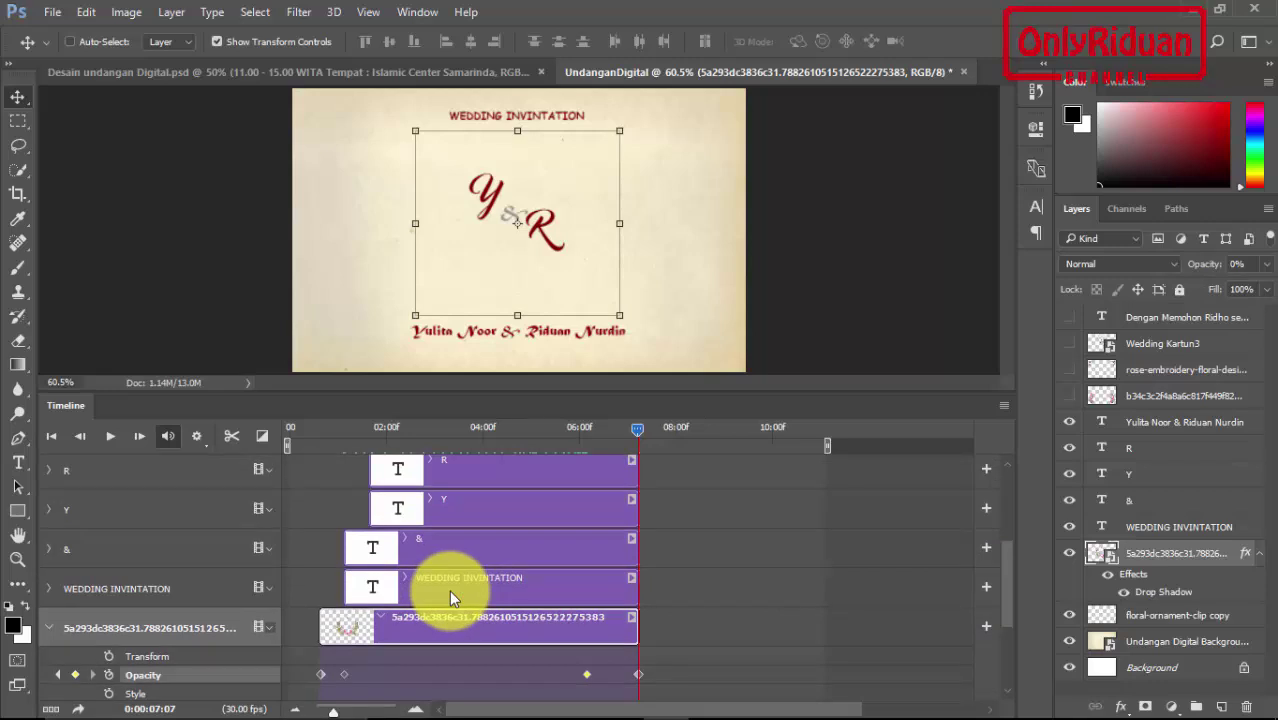
Step: Key the WEDDING INVINTATION title to 0% opacity at about one second
{"action": "left_click", "coordinate": [48, 588]}
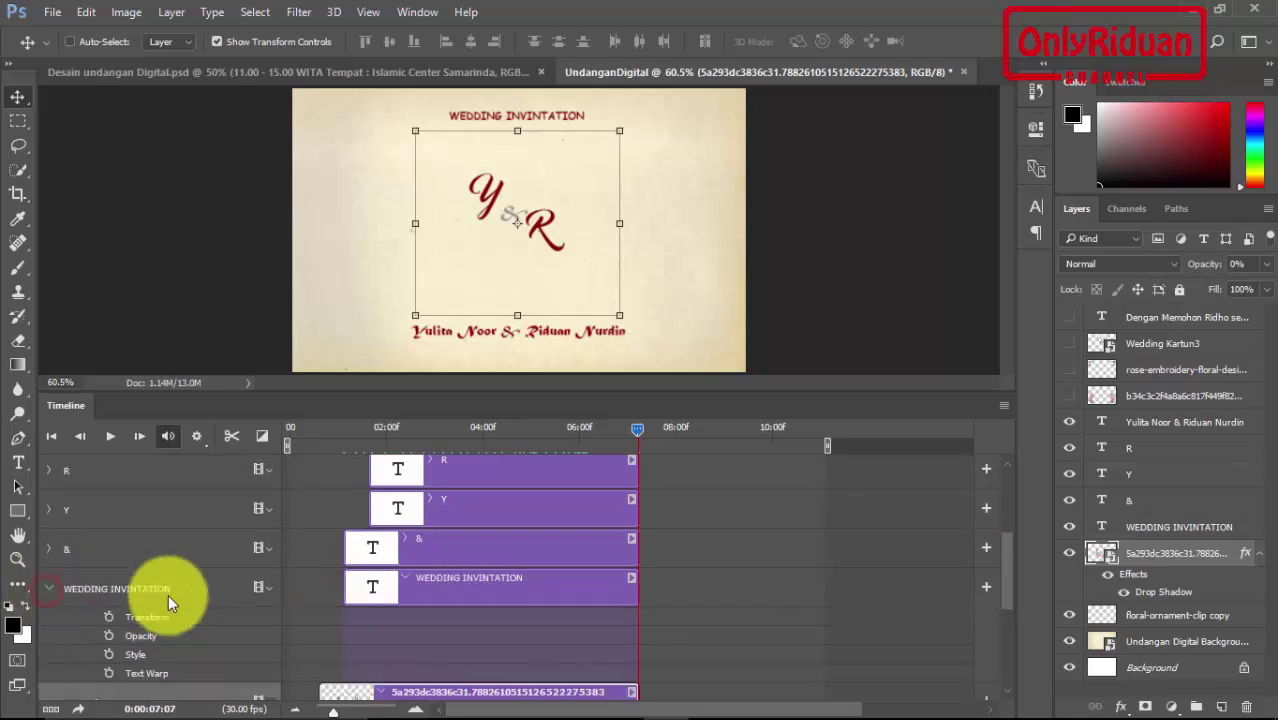
{"action": "left_click", "coordinate": [508, 576]}
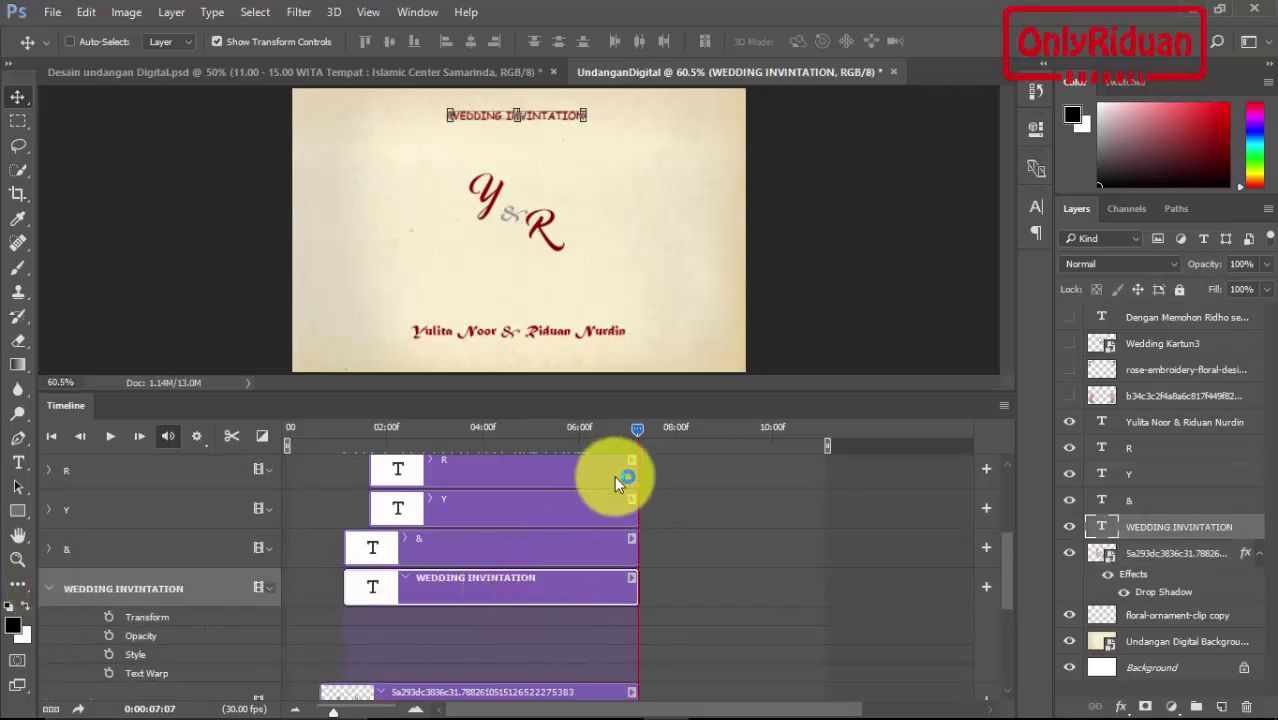
{"action": "left_click_drag", "start_coordinate": [636, 428], "coordinate": [343, 432]}
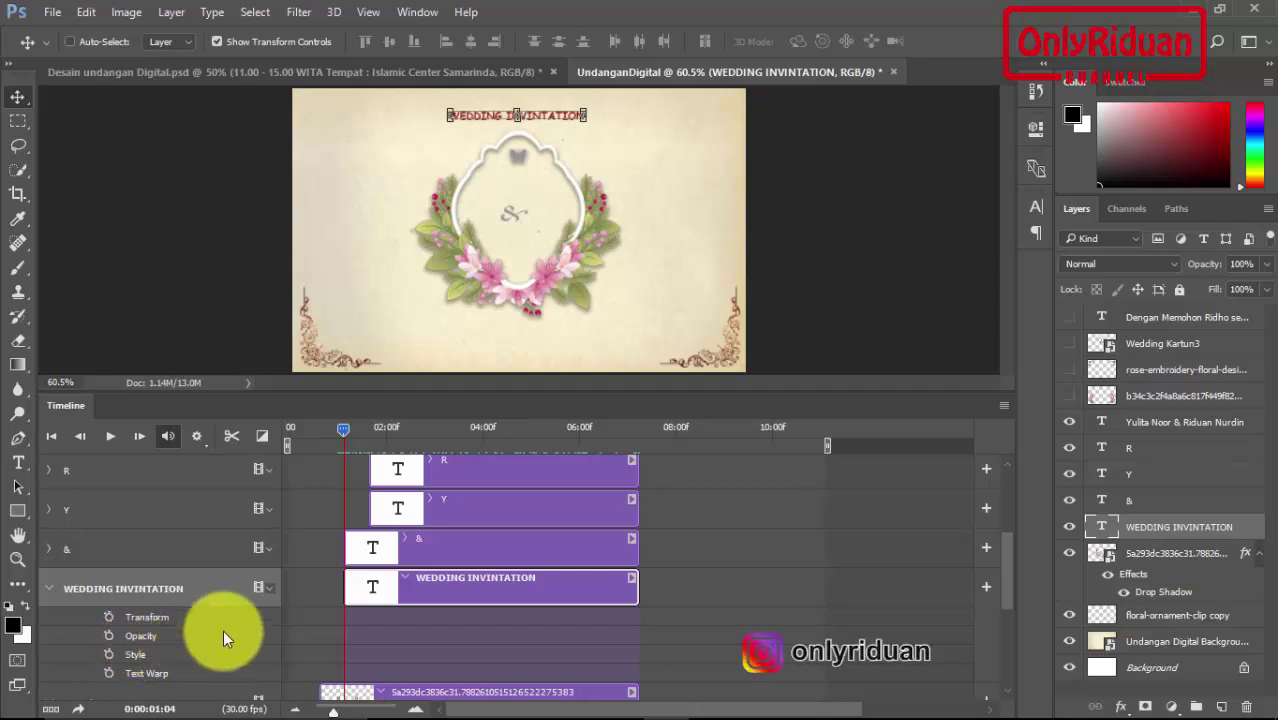
{"action": "left_click", "coordinate": [443, 606]}
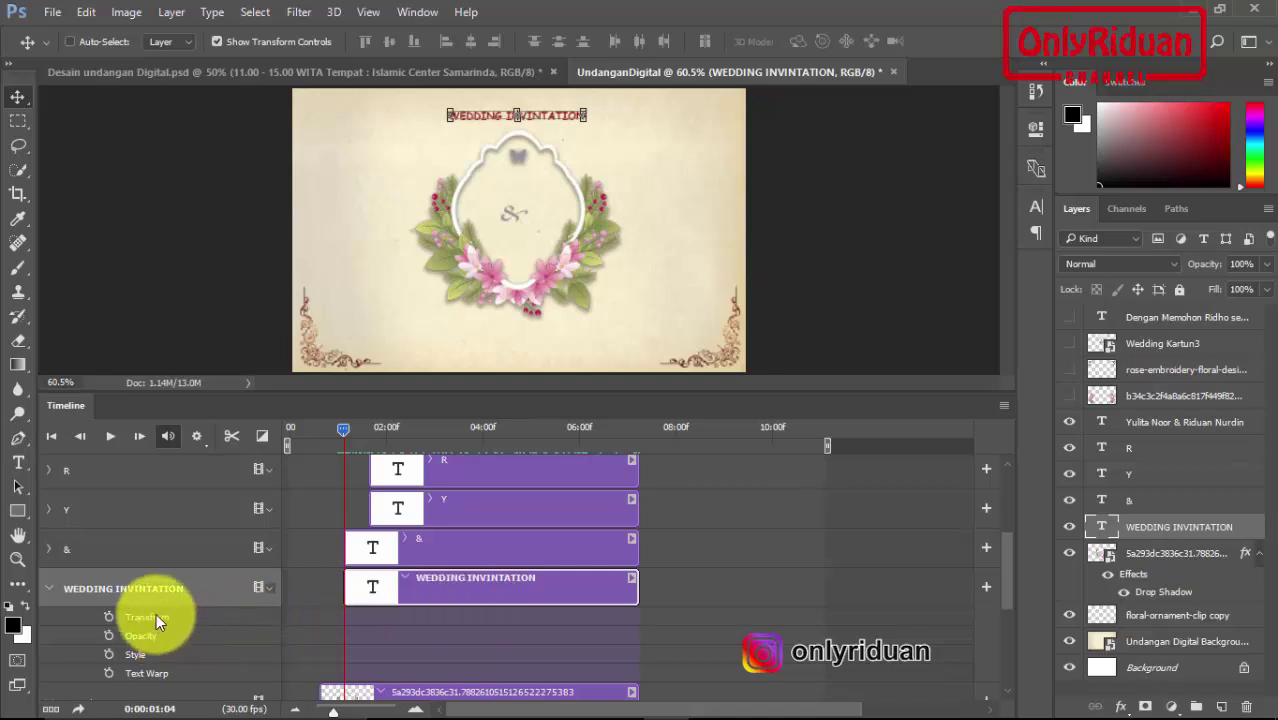
{"action": "left_click", "coordinate": [109, 636]}
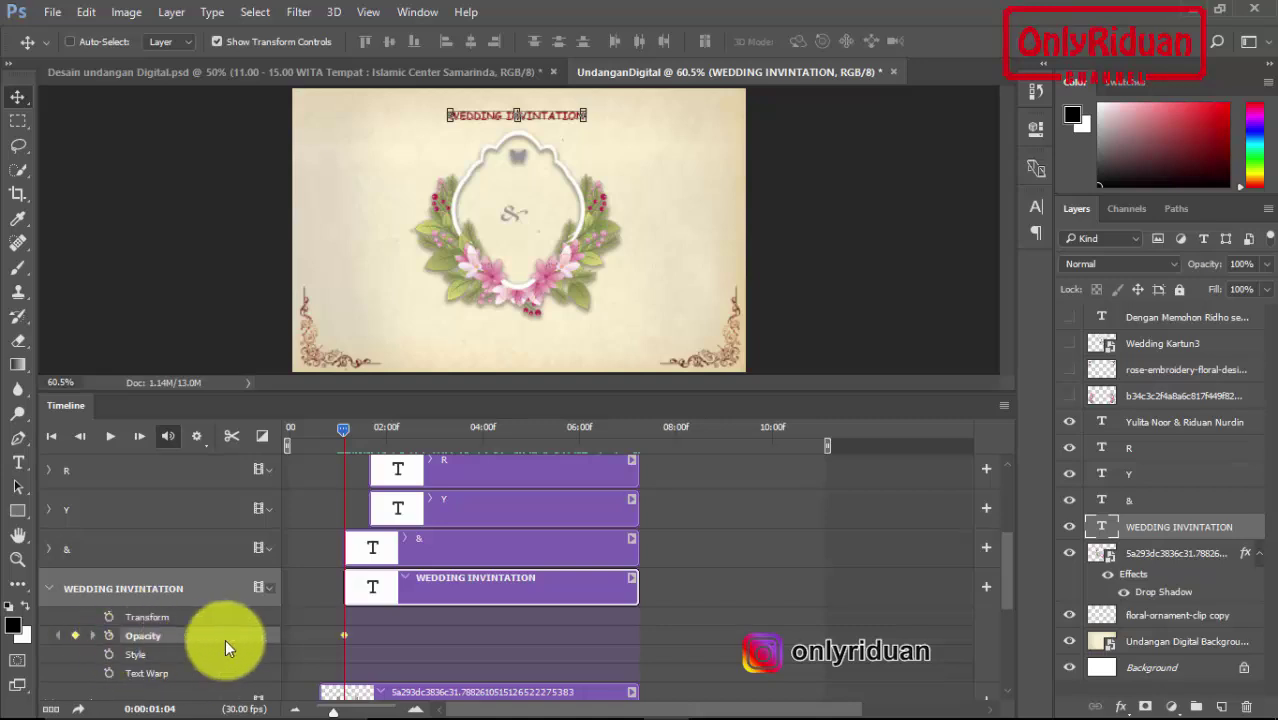
{"action": "left_click", "coordinate": [1270, 266]}
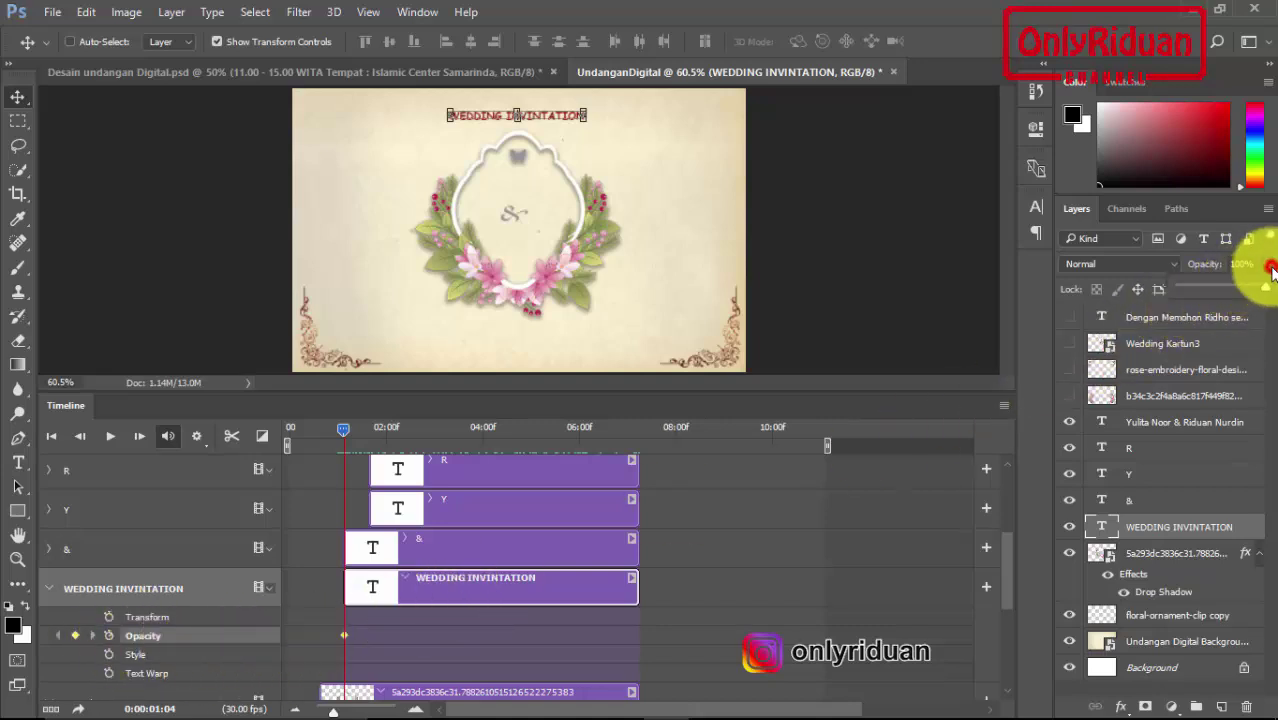
{"action": "left_click_drag", "start_coordinate": [1265, 287], "coordinate": [1179, 287]}
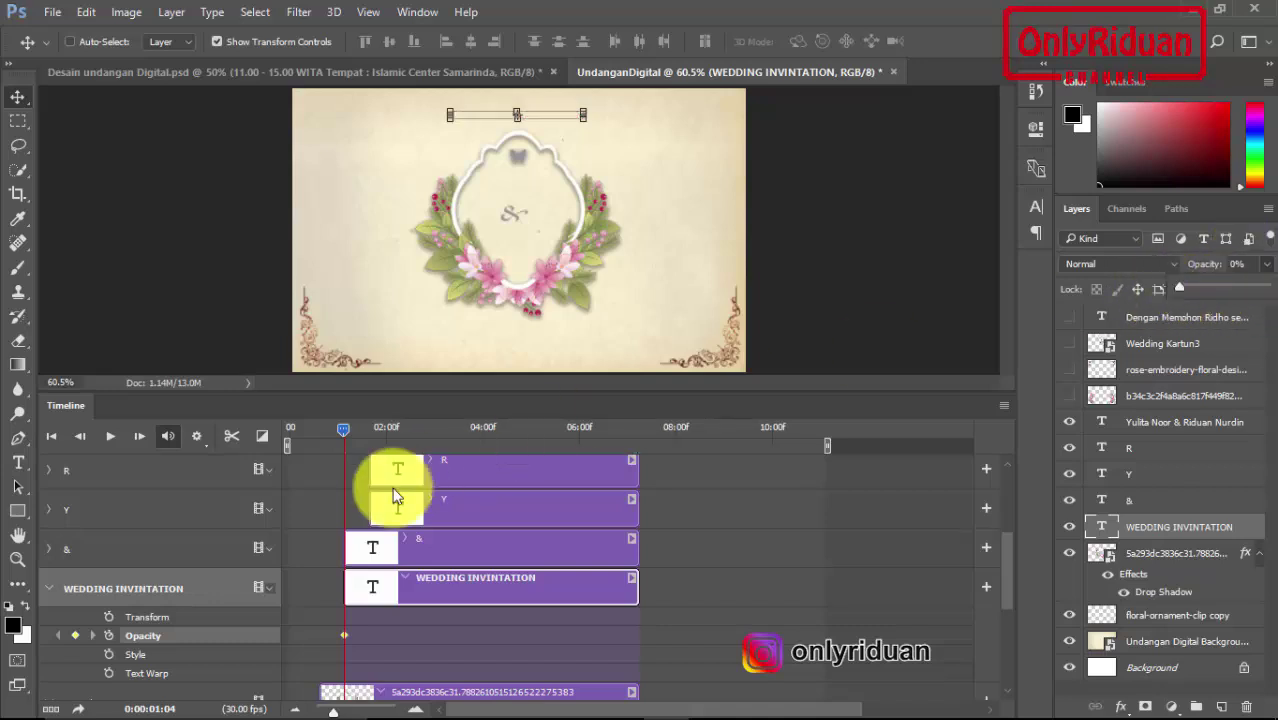
{"action": "left_click", "coordinate": [342, 426]}
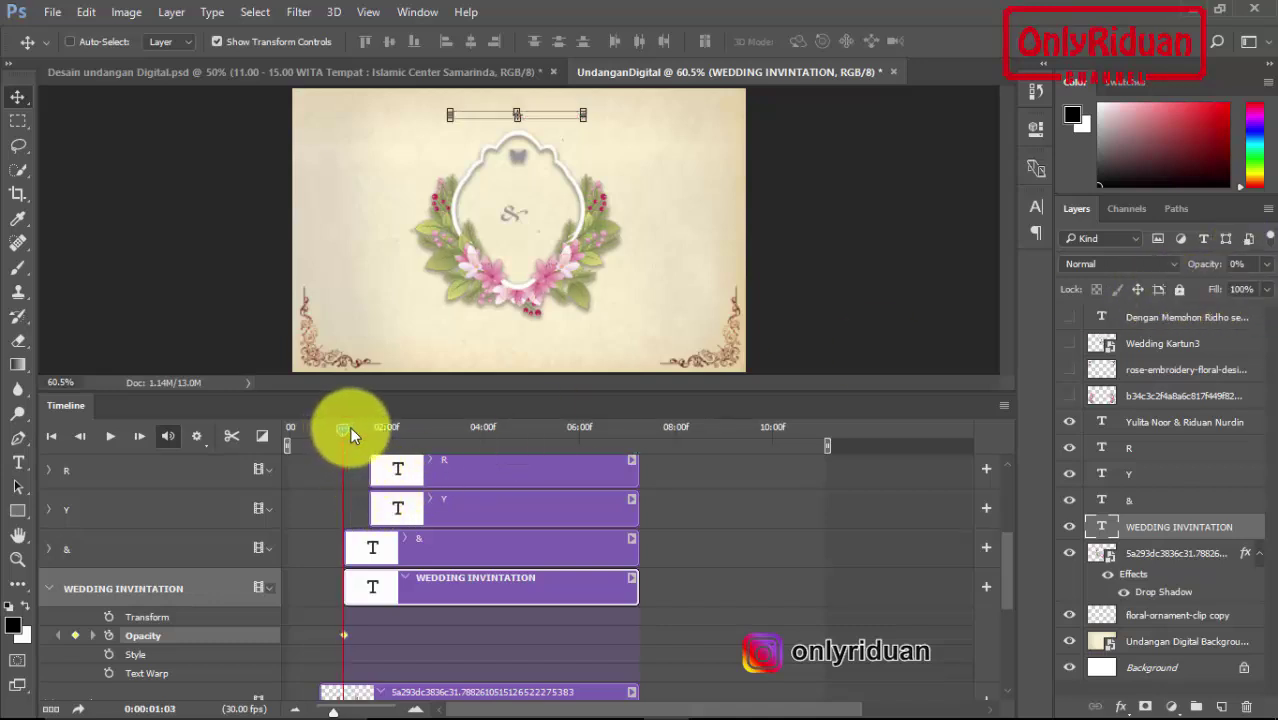
Step: Bring the title to 100% opacity with a keyframe at 01:20
{"action": "left_click_drag", "start_coordinate": [349, 428], "coordinate": [369, 430]}
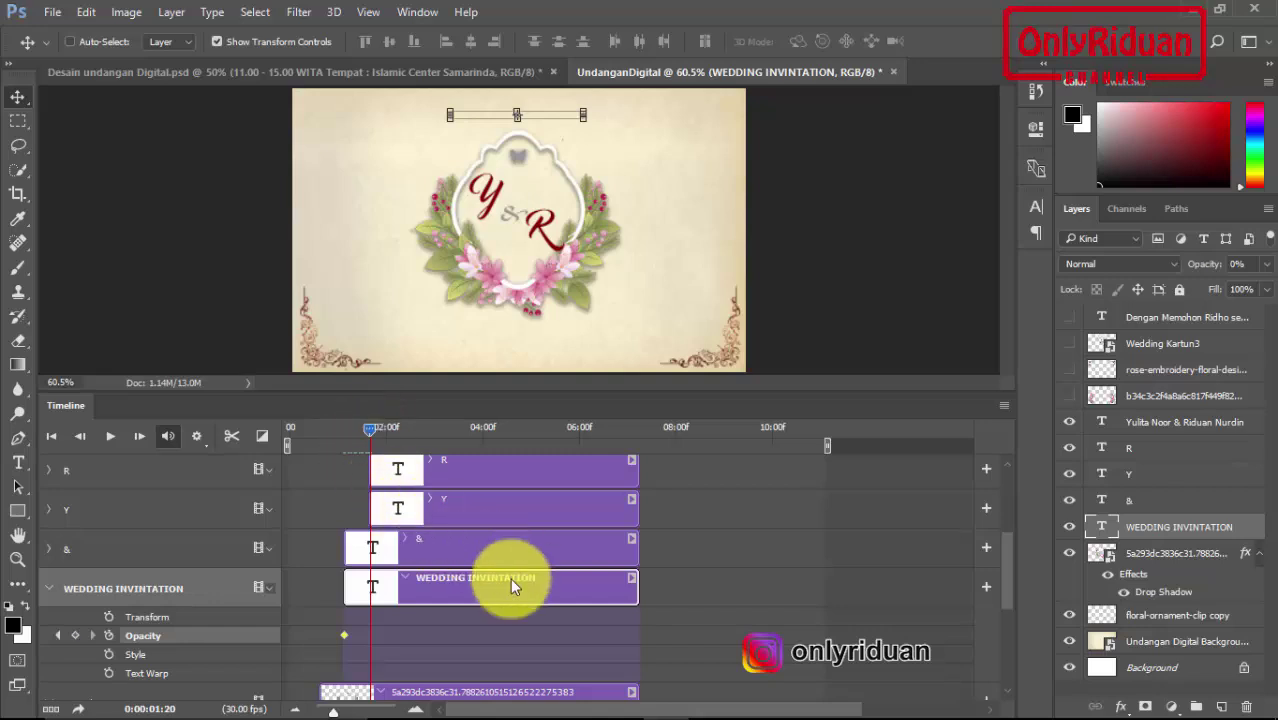
{"action": "left_click", "coordinate": [77, 635]}
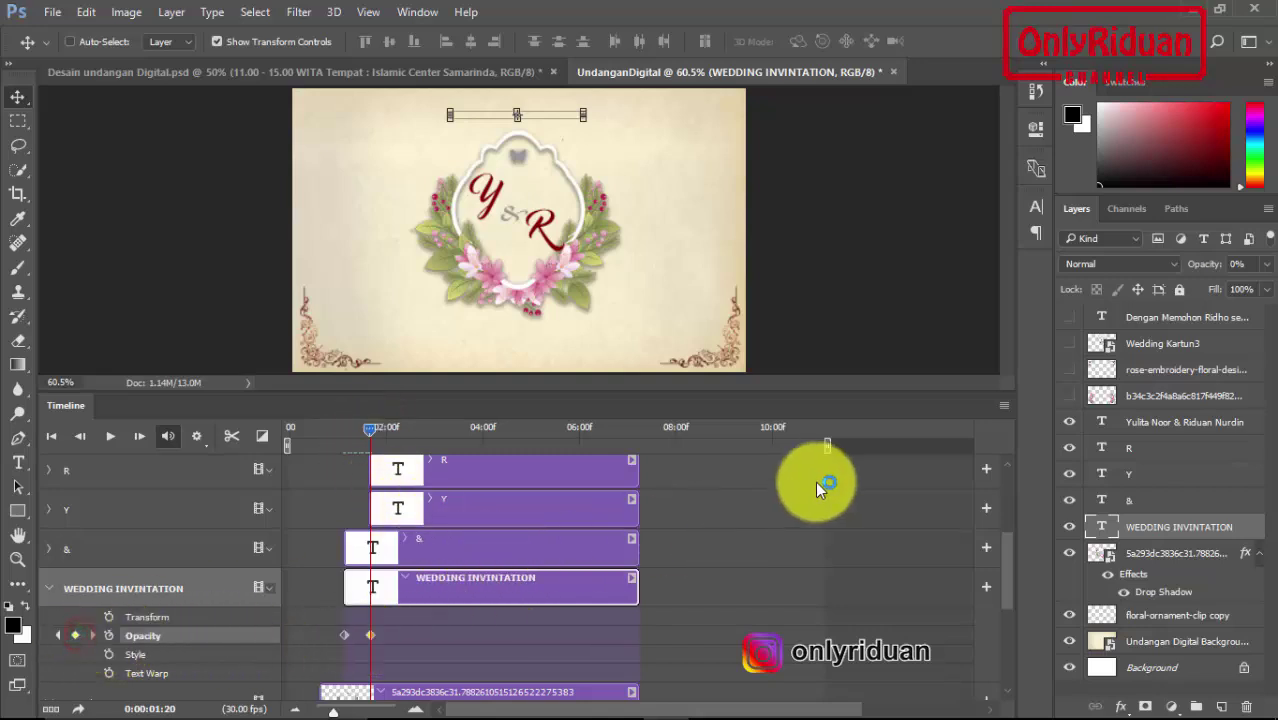
{"action": "left_click", "coordinate": [1266, 264]}
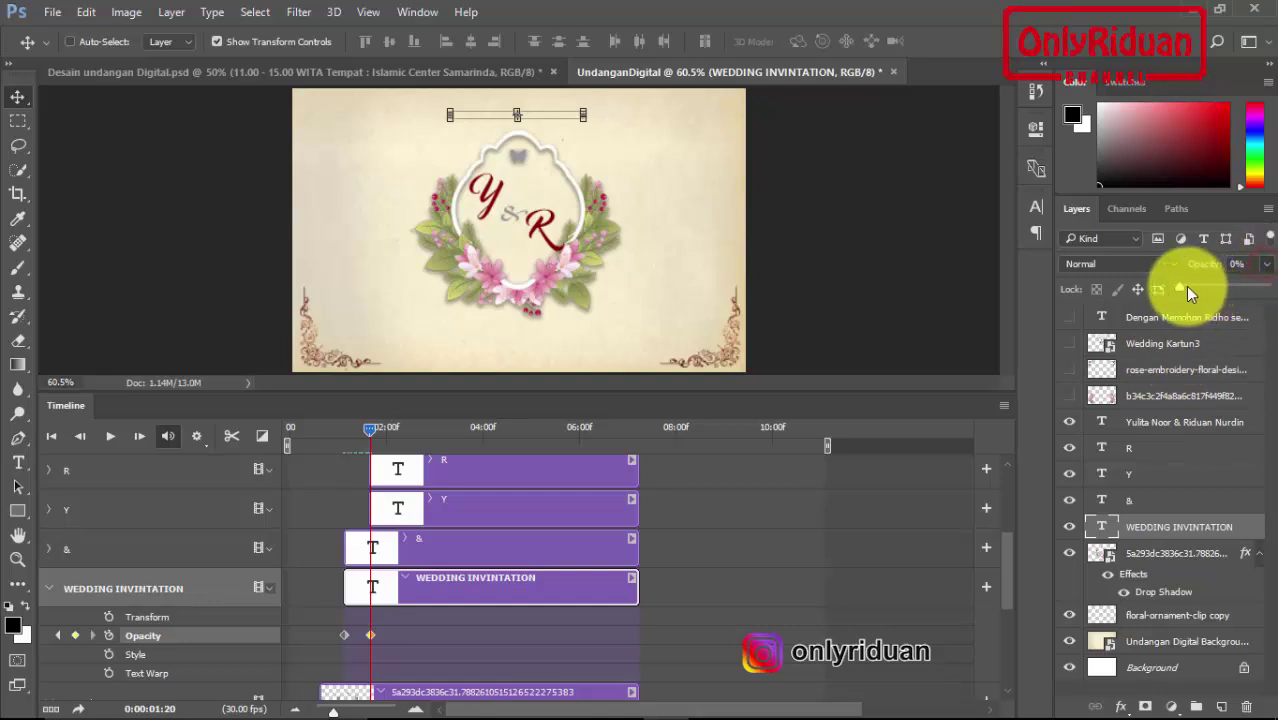
{"action": "left_click_drag", "start_coordinate": [1183, 287], "coordinate": [1265, 287]}
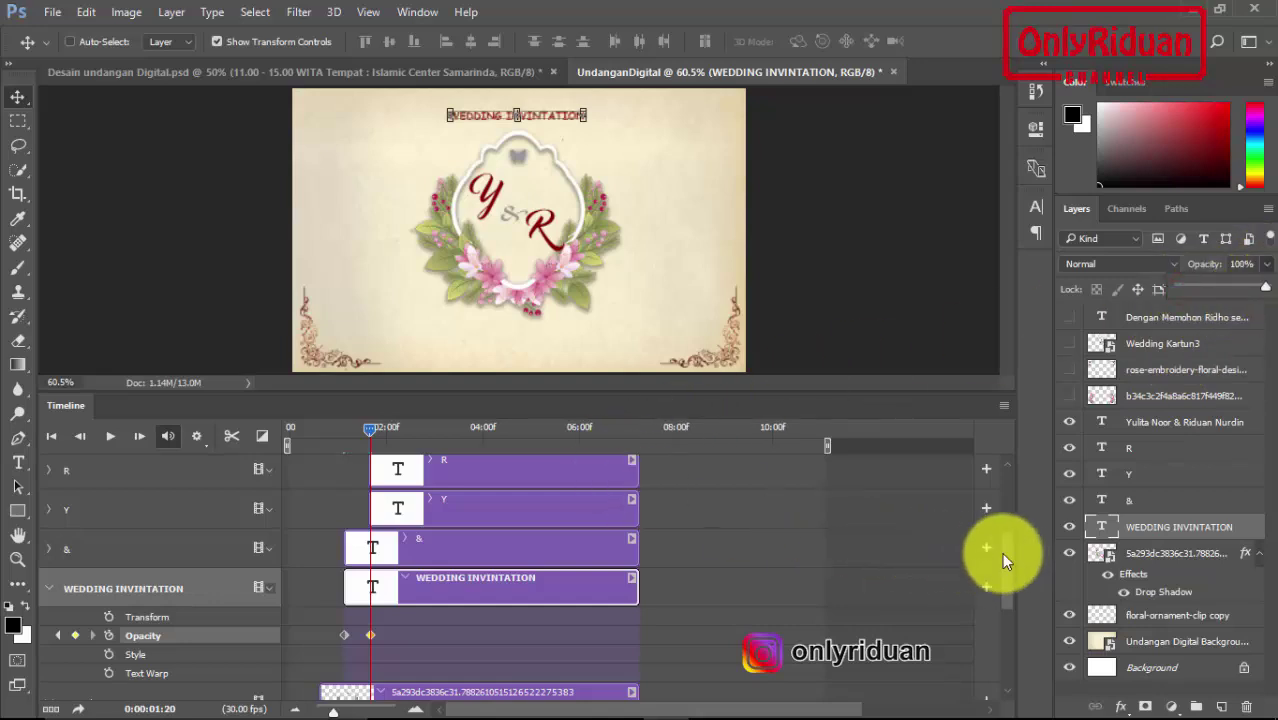
{"action": "left_click_drag", "start_coordinate": [1004, 556], "coordinate": [1010, 578]}
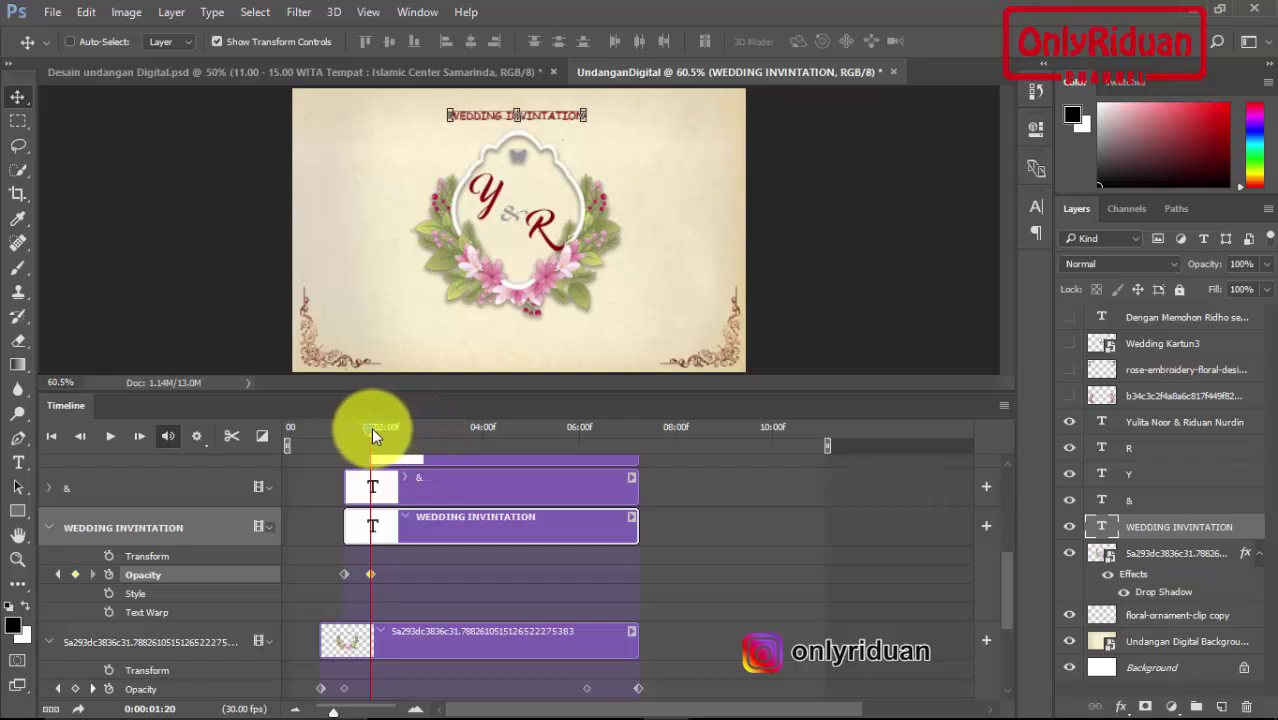
Step: Hold the title at full opacity at 6:04 and fade it to 0% at its clip end
{"action": "mouse_move", "coordinate": [371, 427]}
{"action": "left_mouse_down"}
{"action": "mouse_move", "coordinate": [567, 437]}
{"action": "mouse_move", "coordinate": [585, 469]}
{"action": "left_mouse_up"}
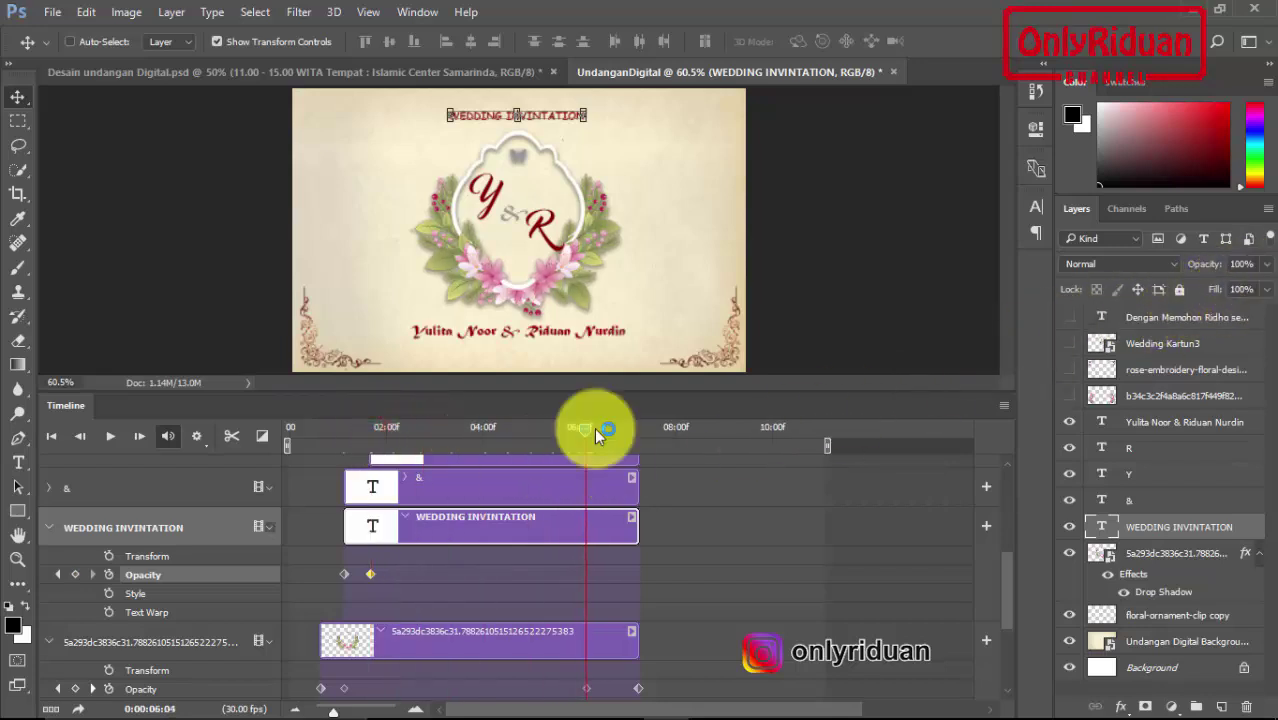
{"action": "left_click", "coordinate": [77, 574]}
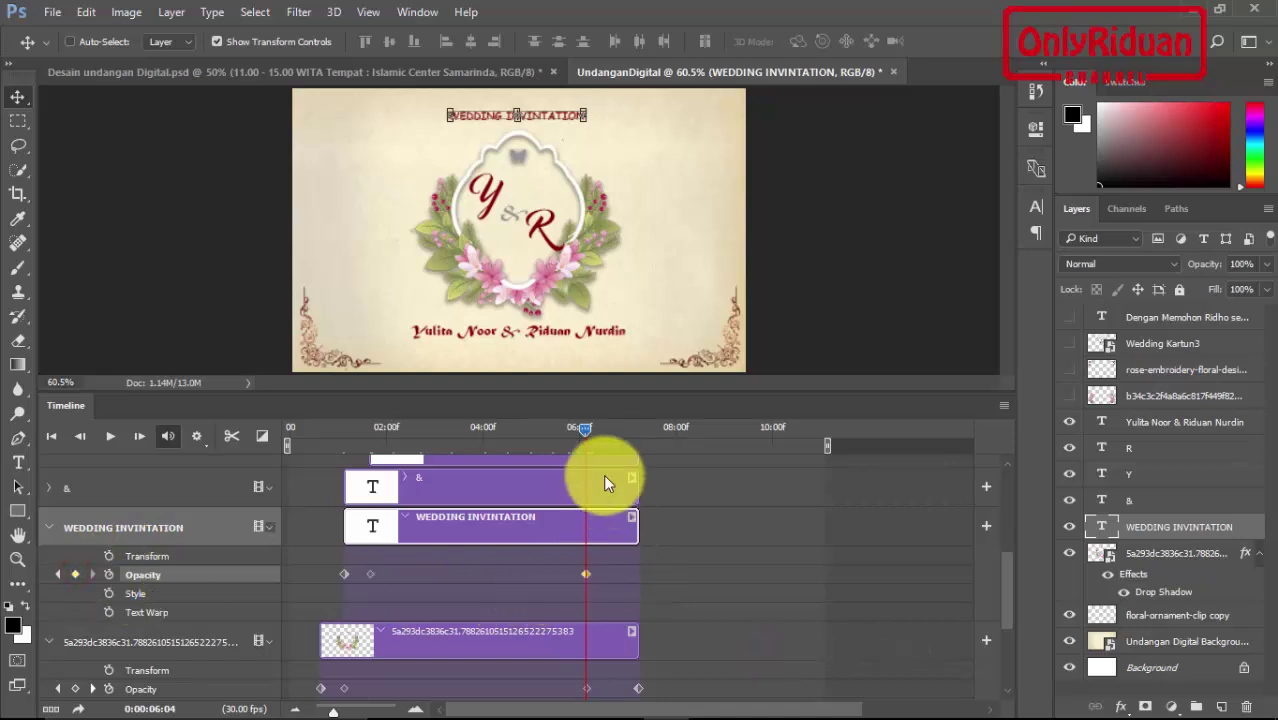
{"action": "left_click_drag", "start_coordinate": [581, 430], "coordinate": [637, 439]}
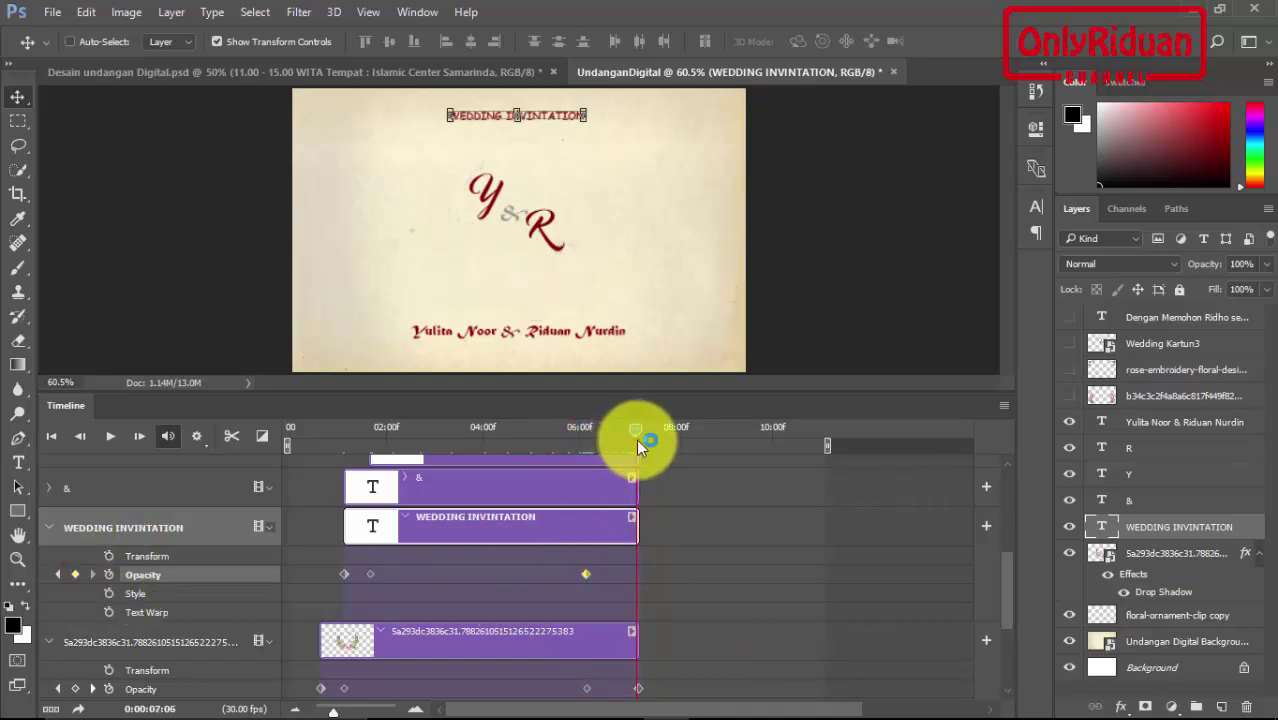
{"action": "left_click", "coordinate": [1267, 264]}
{"action": "left_click_drag", "start_coordinate": [1265, 289], "coordinate": [1165, 290]}
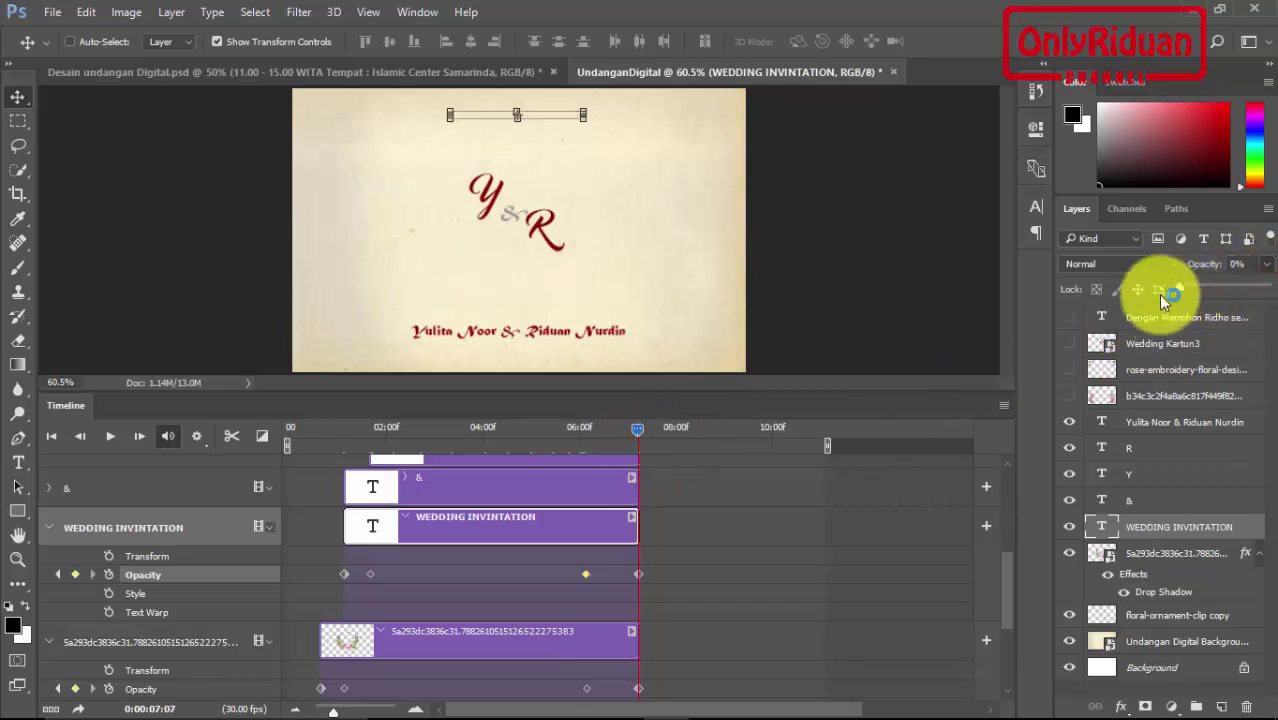
{"action": "left_click_drag", "start_coordinate": [1007, 575], "coordinate": [1007, 550]}
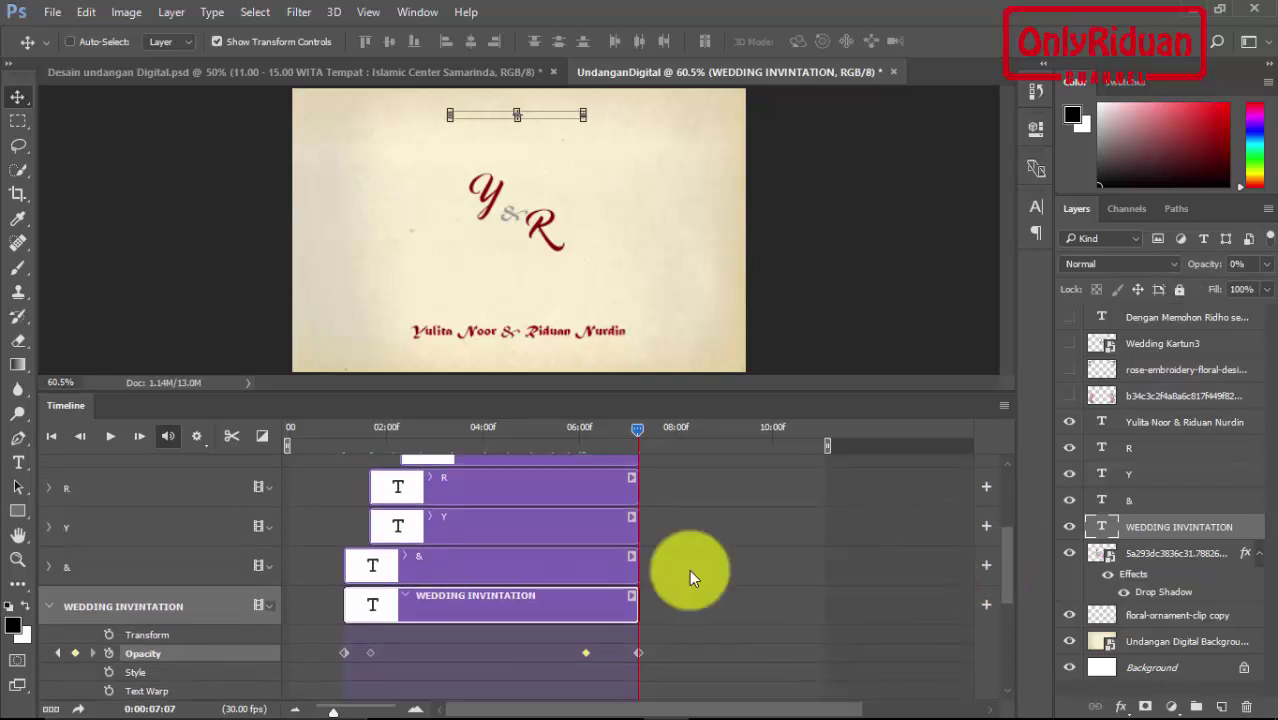
Step: Key the & text layer to 0% opacity at 01:03
{"action": "left_click", "coordinate": [449, 561]}
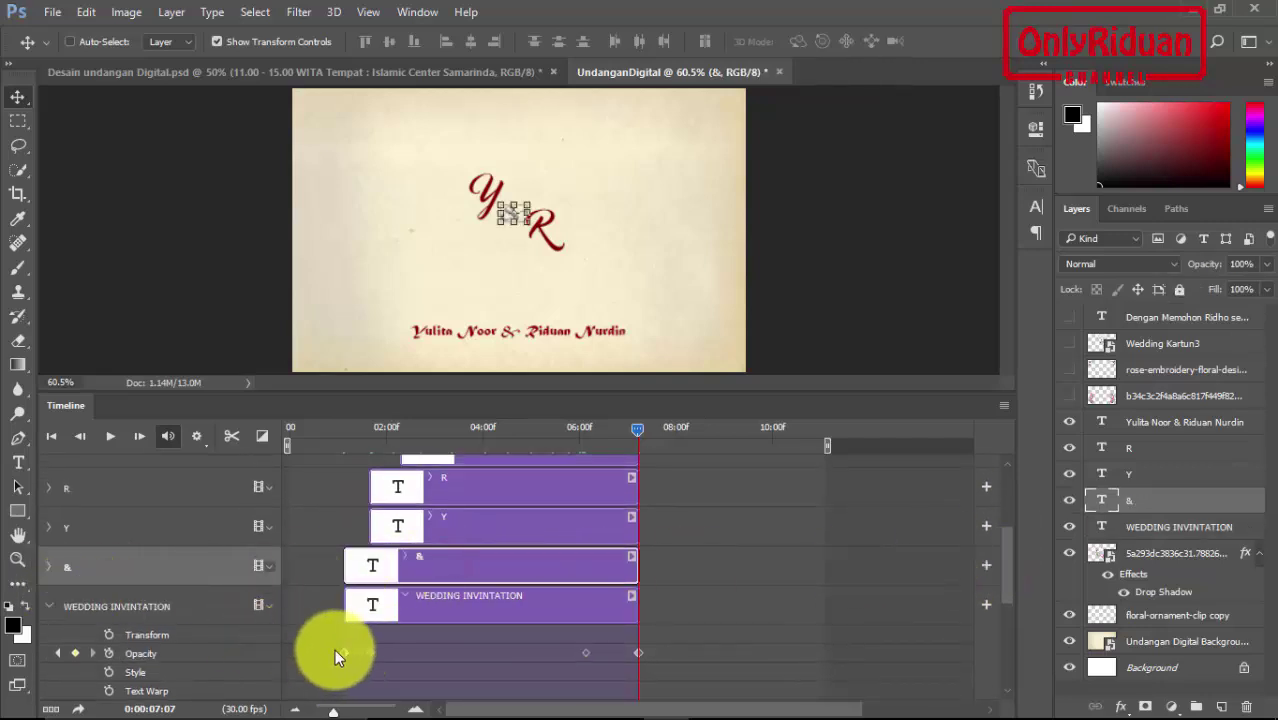
{"action": "left_click", "coordinate": [77, 590]}
{"action": "left_click", "coordinate": [47, 567]}
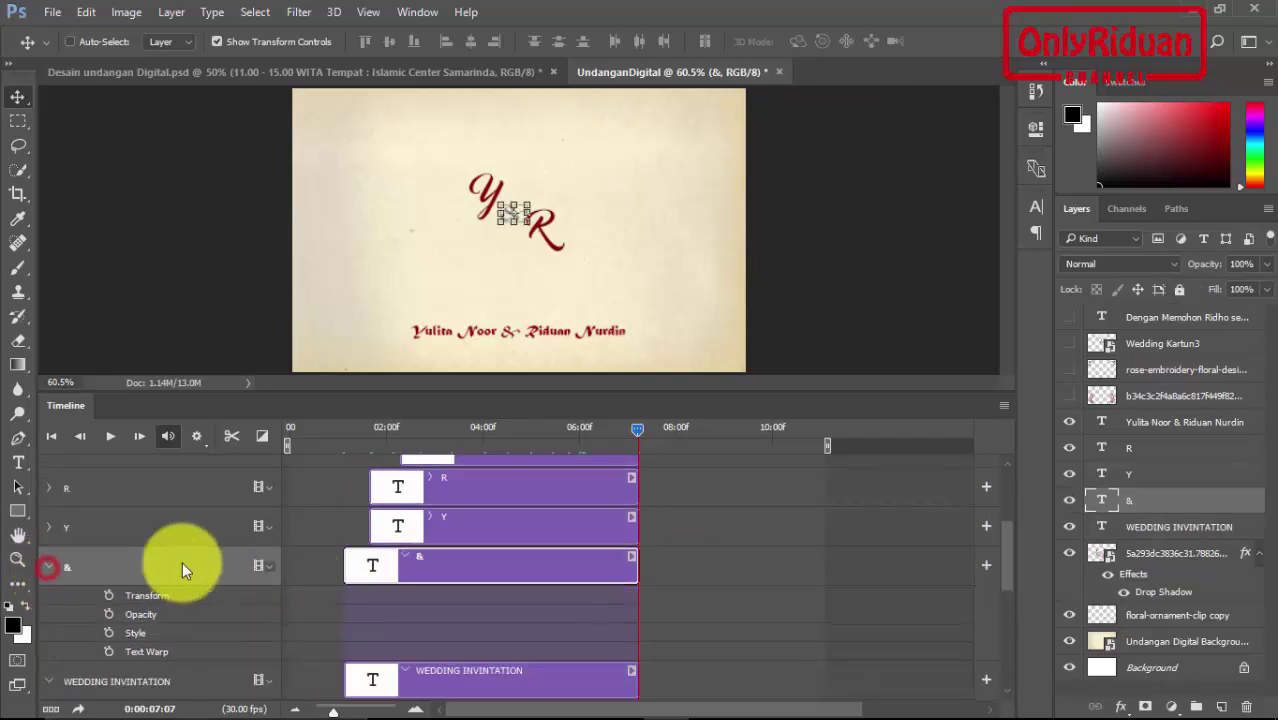
{"action": "left_click_drag", "start_coordinate": [644, 430], "coordinate": [341, 441]}
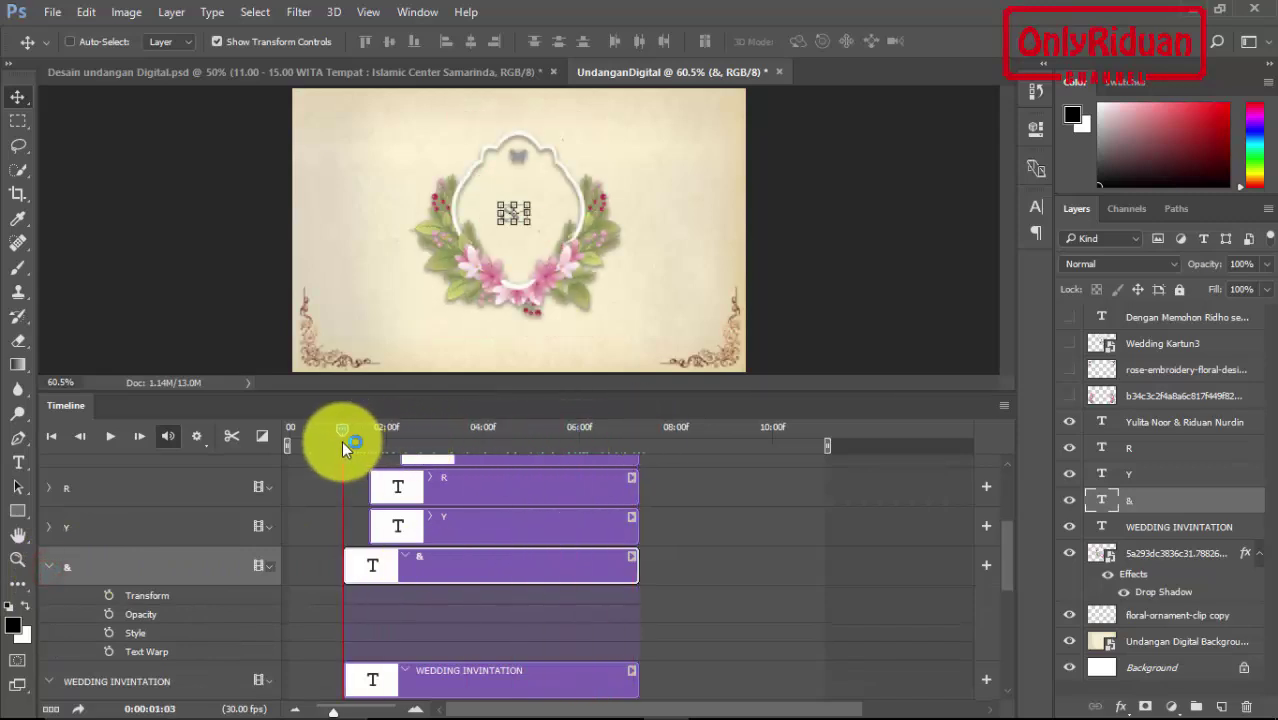
{"action": "left_click", "coordinate": [436, 564]}
{"action": "left_click", "coordinate": [108, 614]}
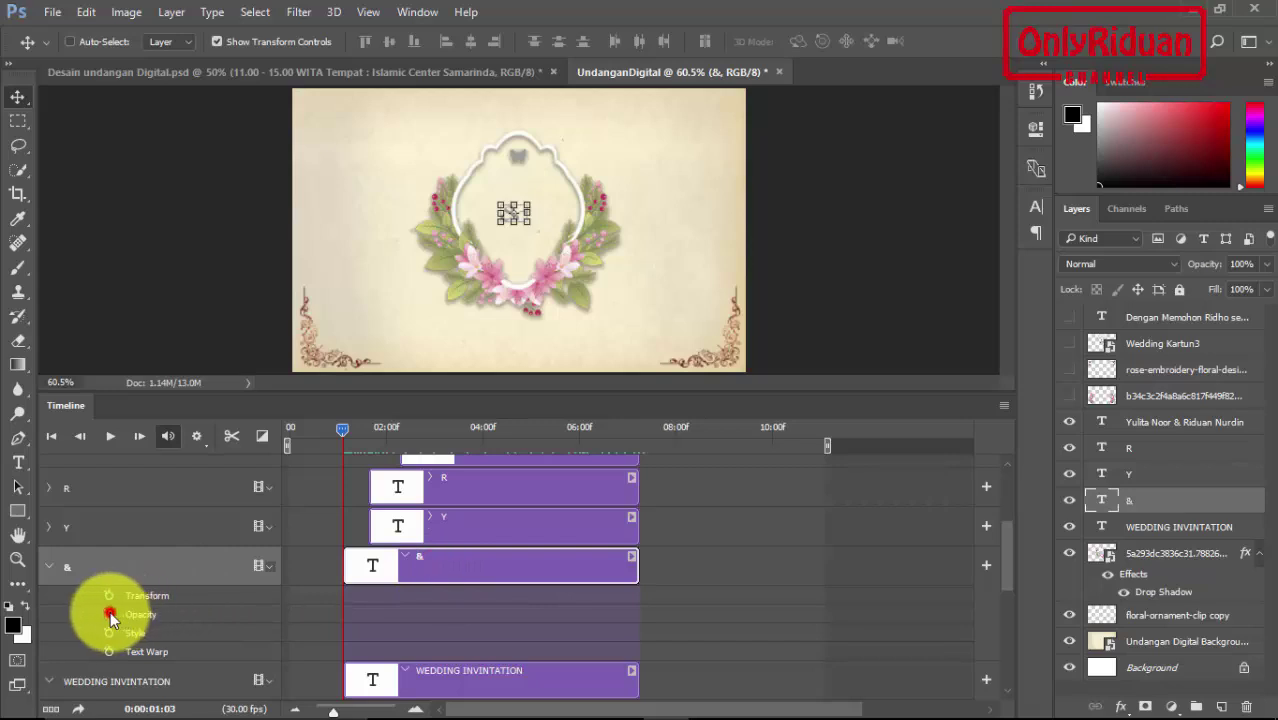
{"action": "left_click", "coordinate": [1267, 264]}
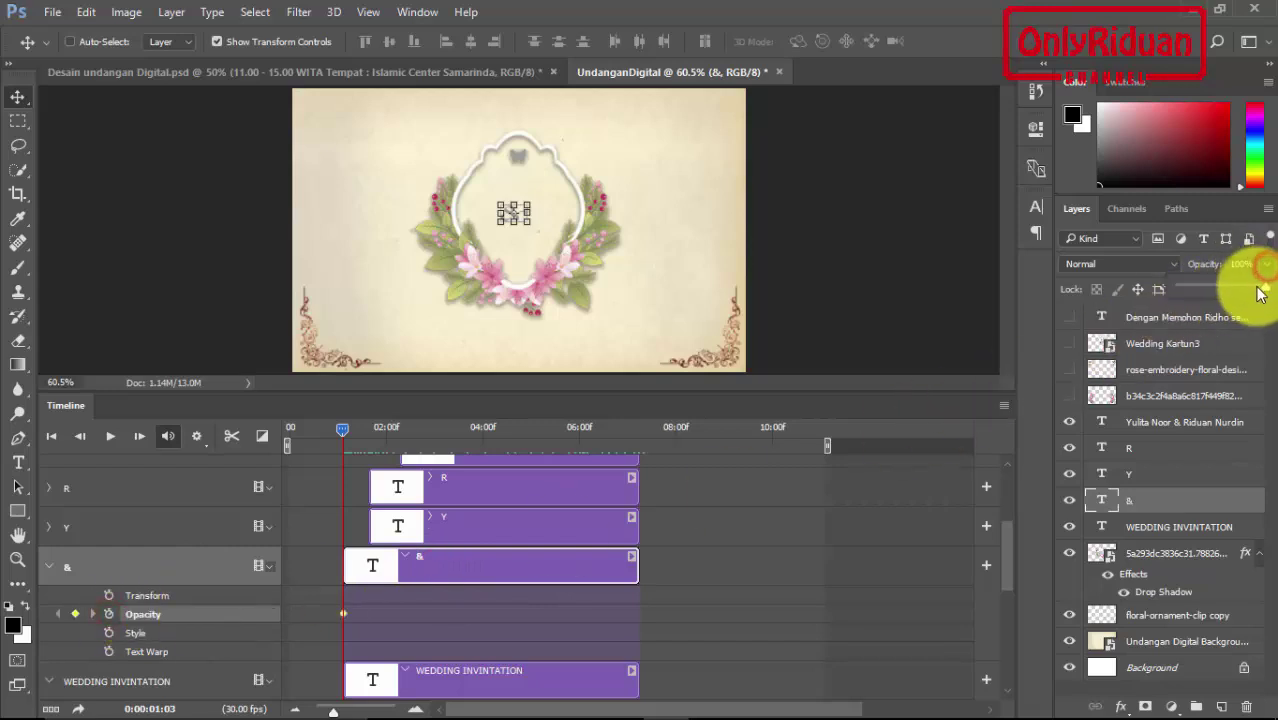
{"action": "left_click_drag", "start_coordinate": [1248, 288], "coordinate": [1127, 299]}
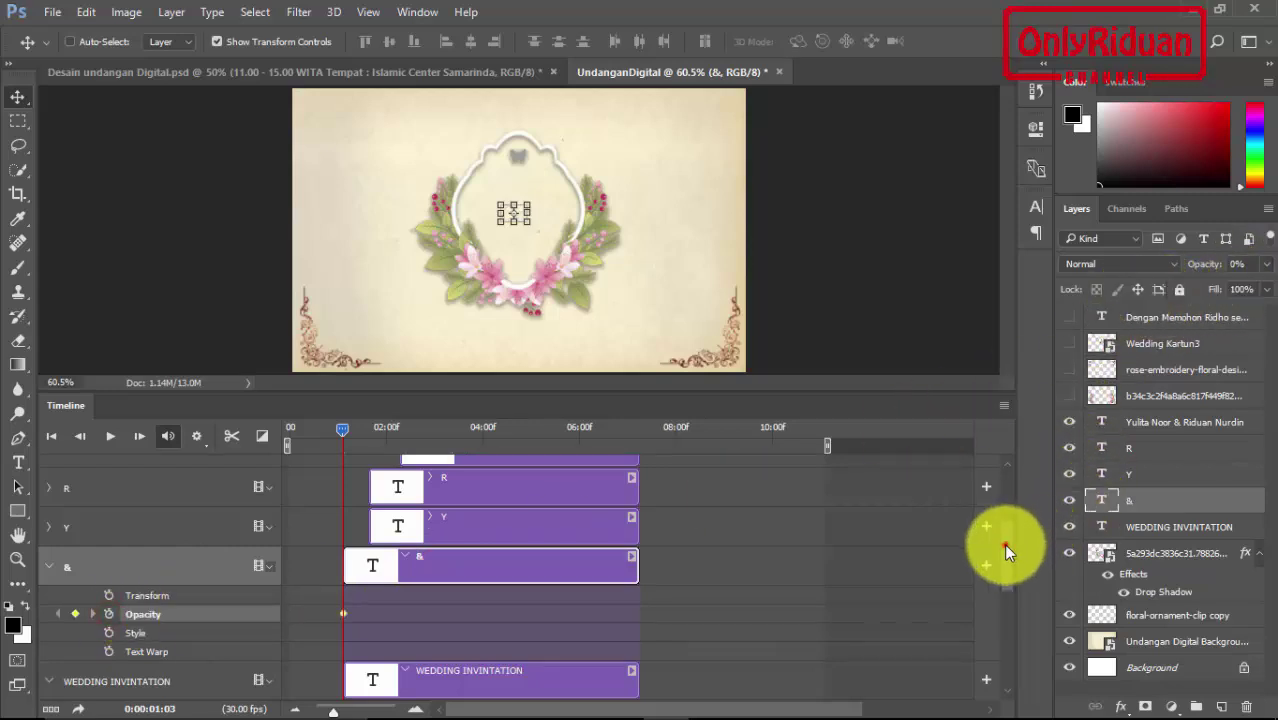
{"action": "left_click_drag", "start_coordinate": [1004, 547], "coordinate": [1007, 553]}
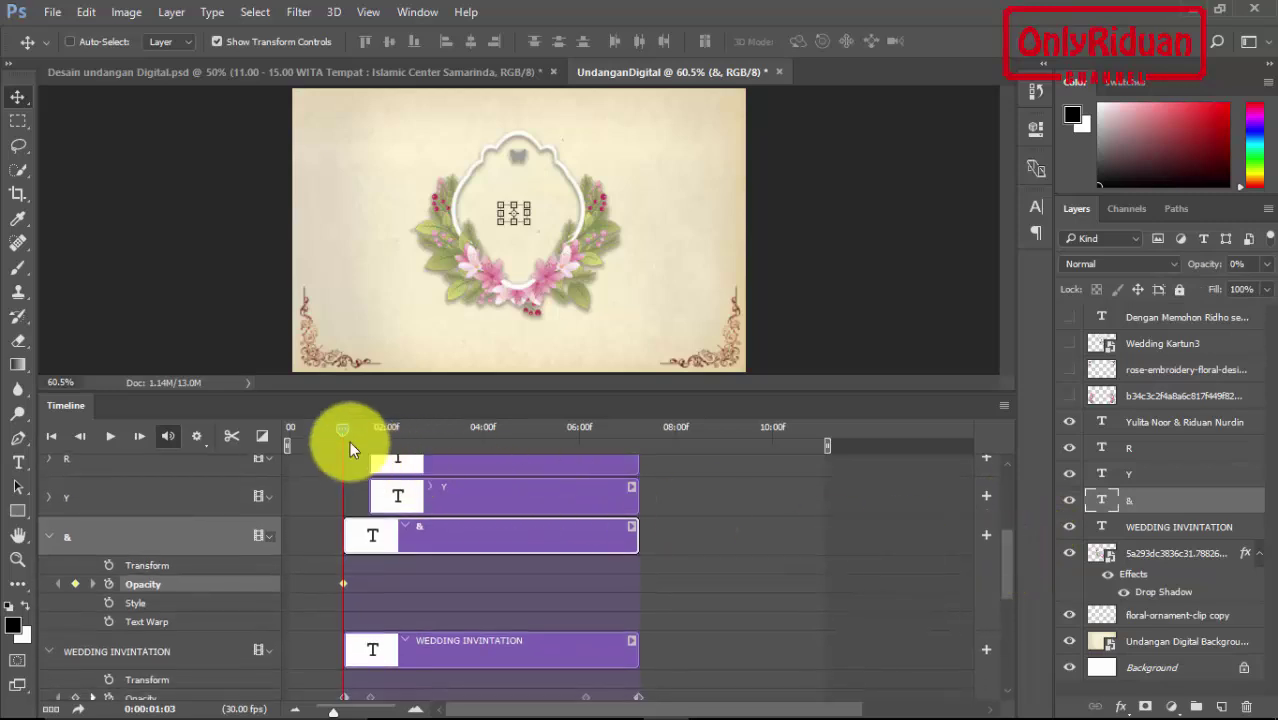
Step: Raise the & text to 100% opacity with a keyframe at 01:20
{"action": "left_click_drag", "start_coordinate": [343, 429], "coordinate": [370, 434]}
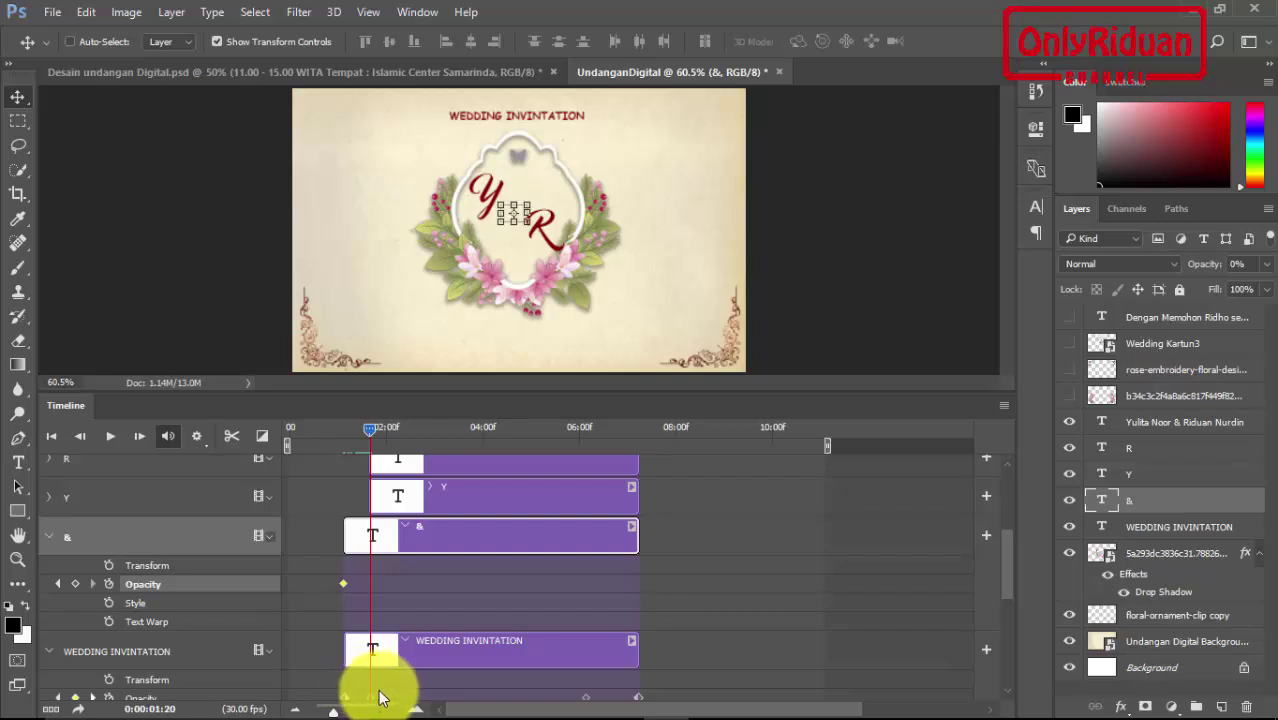
{"action": "left_click", "coordinate": [75, 584]}
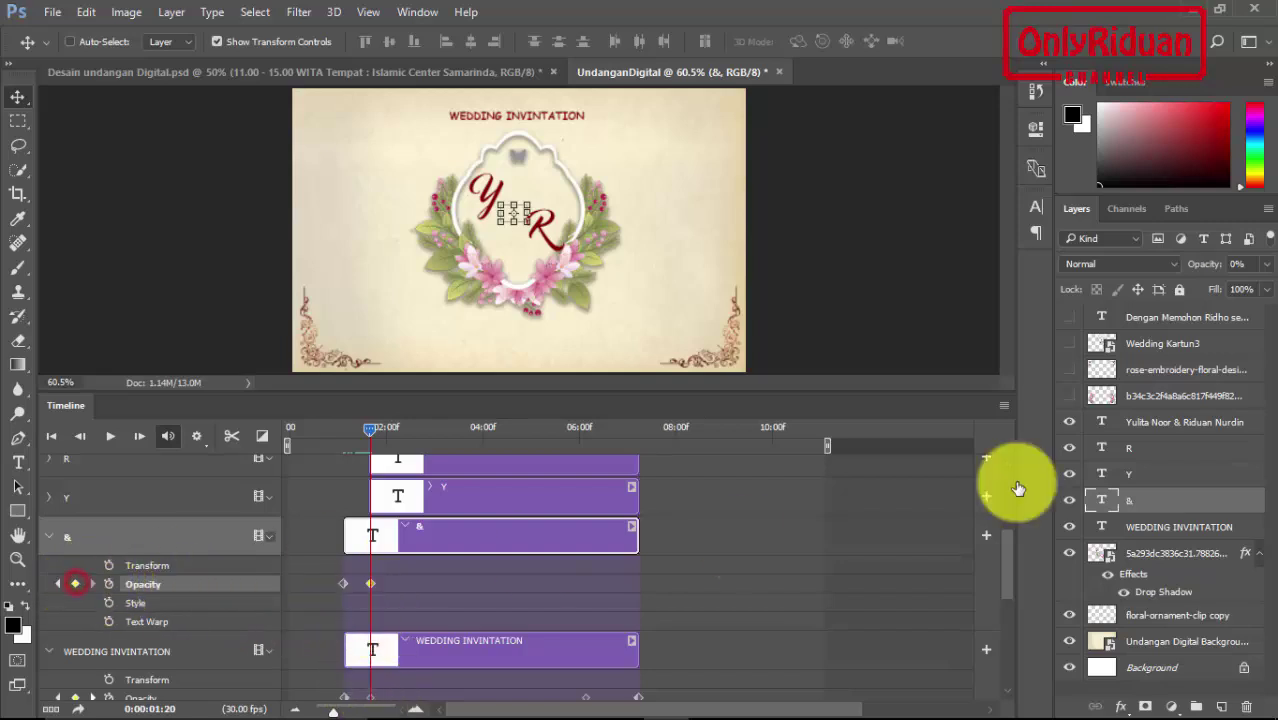
{"action": "left_click", "coordinate": [1267, 264]}
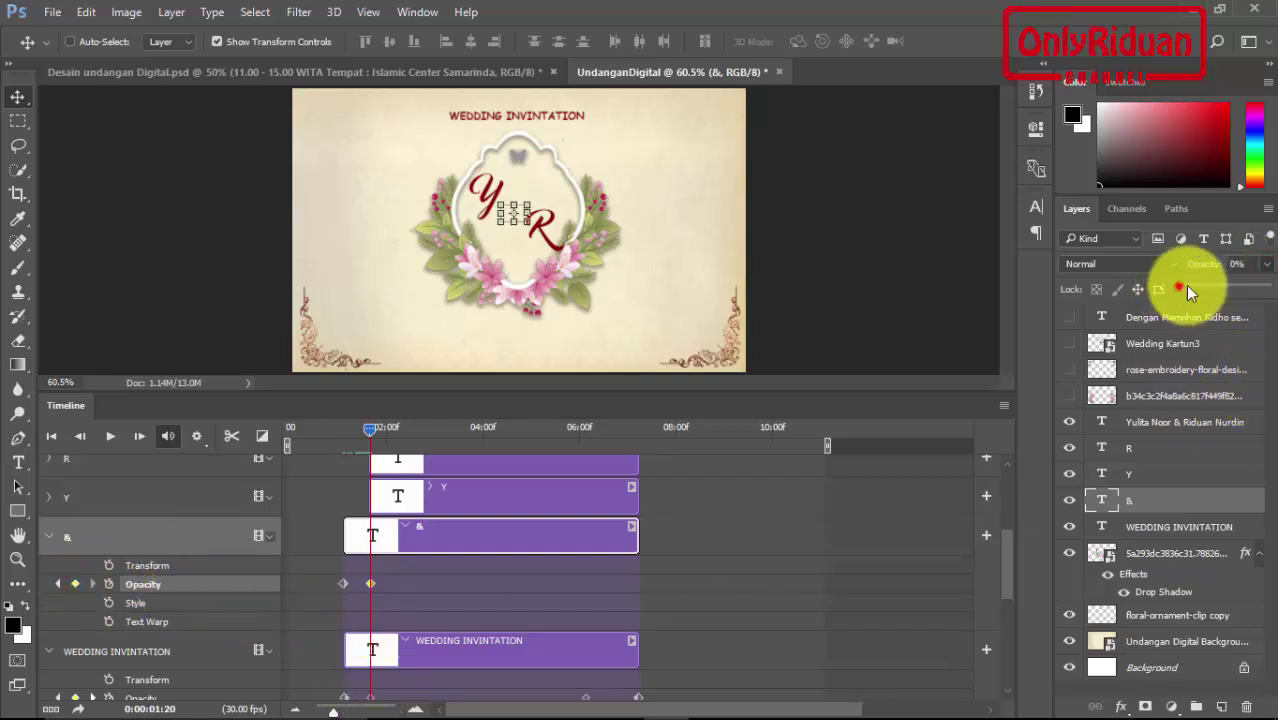
{"action": "left_click_drag", "start_coordinate": [1180, 289], "coordinate": [1265, 287]}
Step: Hold the & at 100% at 6:05 and fade it to 0% at its clip end
{"action": "left_click_drag", "start_coordinate": [371, 436], "coordinate": [586, 471]}
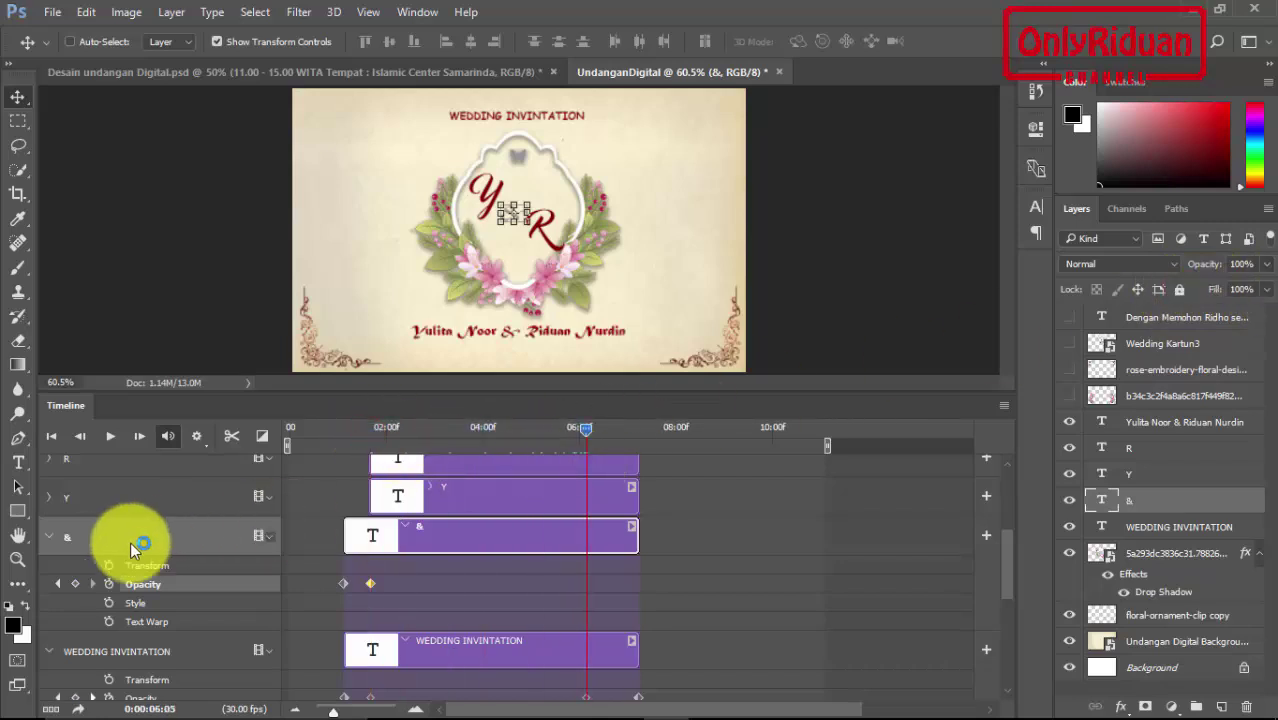
{"action": "left_click", "coordinate": [75, 583]}
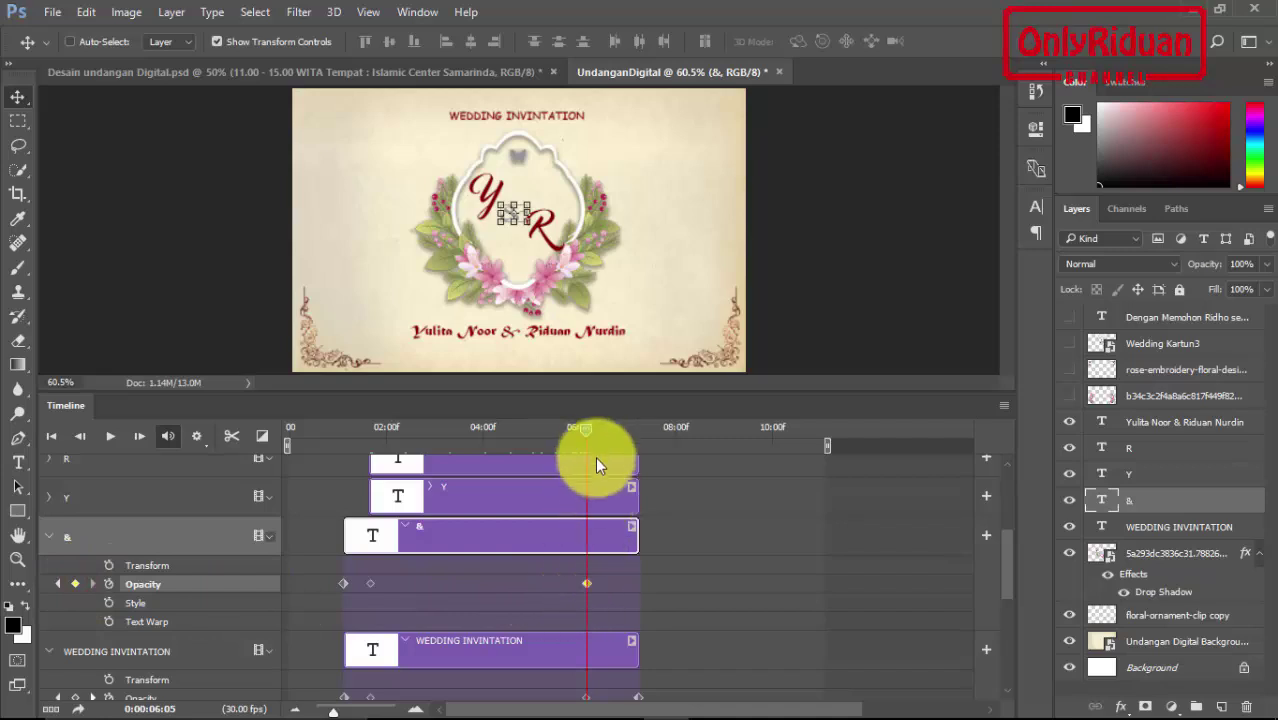
{"action": "left_click_drag", "start_coordinate": [587, 427], "coordinate": [639, 437]}
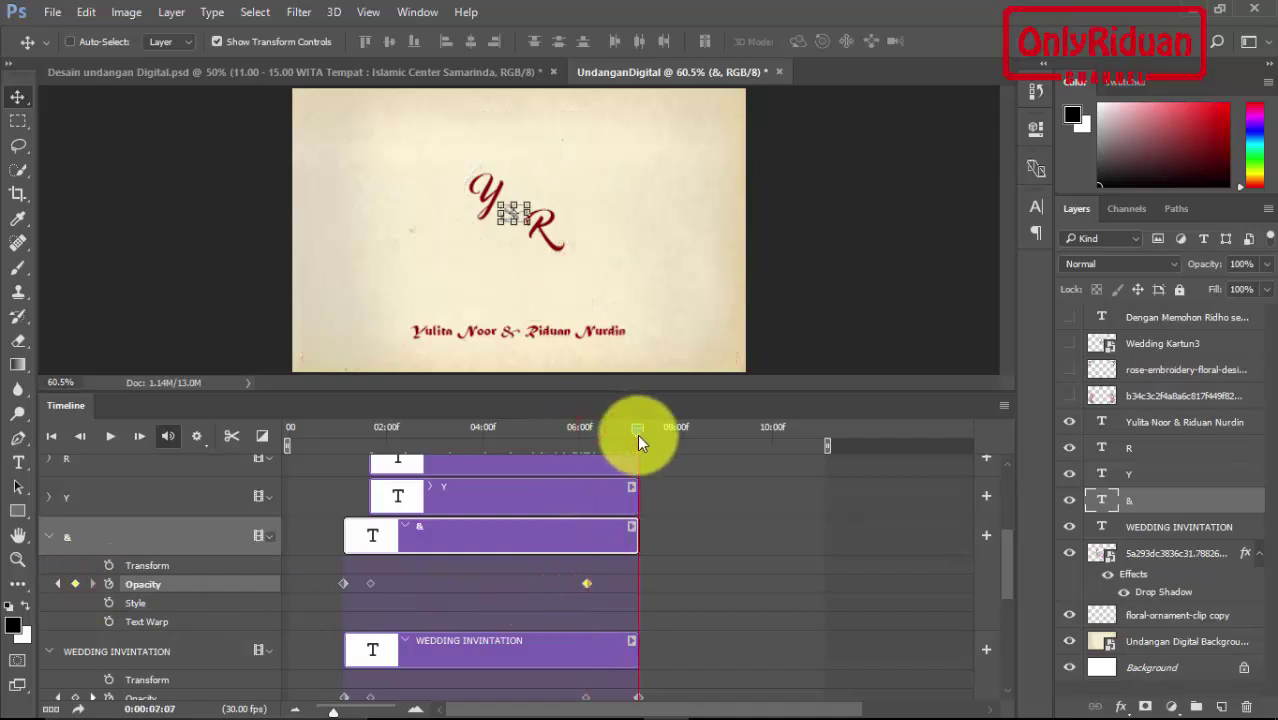
{"action": "left_click", "coordinate": [75, 583]}
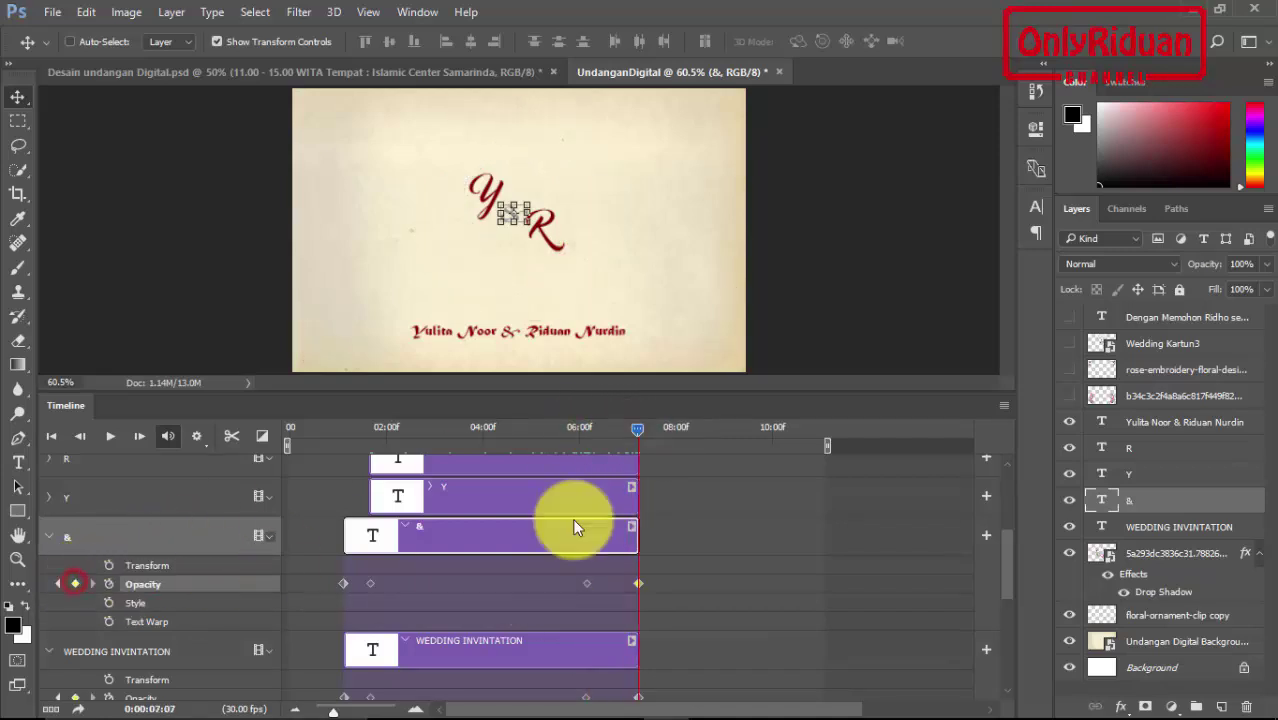
{"action": "left_click", "coordinate": [1266, 264]}
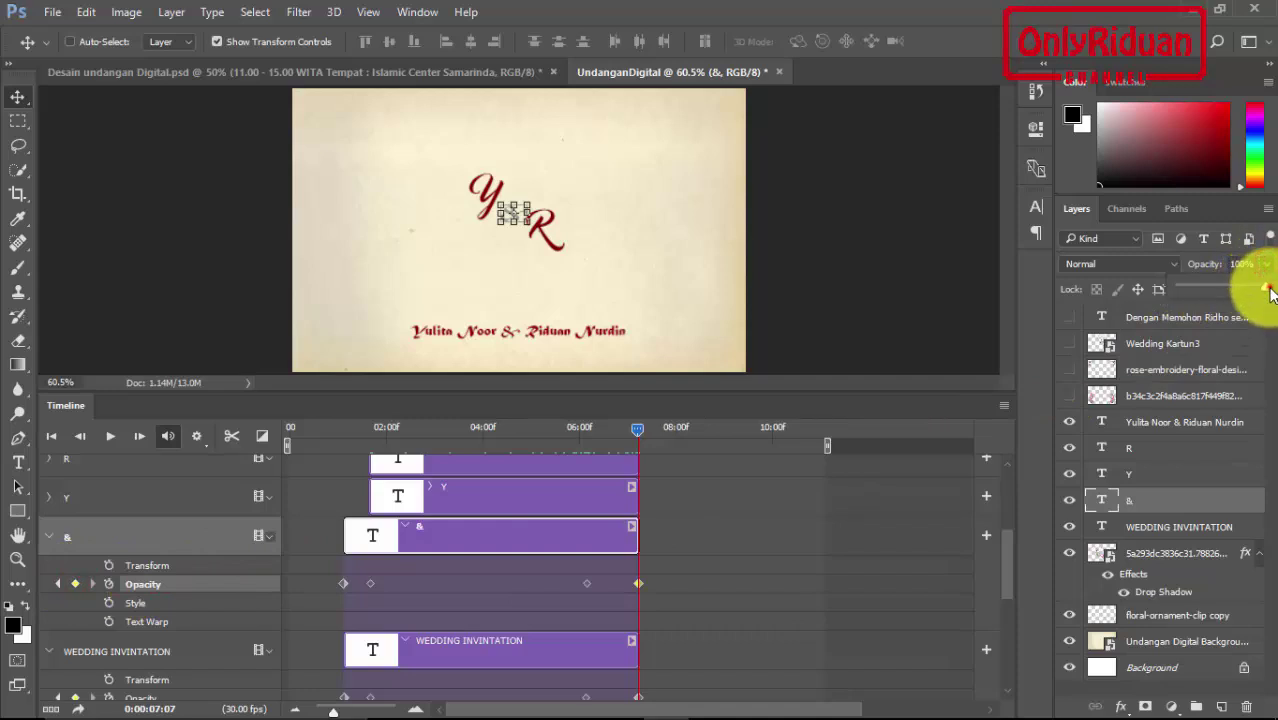
{"action": "left_click_drag", "start_coordinate": [1266, 288], "coordinate": [1176, 288]}
{"action": "scroll", "coordinate": [1005, 560], "scroll_direction": "up", "scroll_amount": 1}
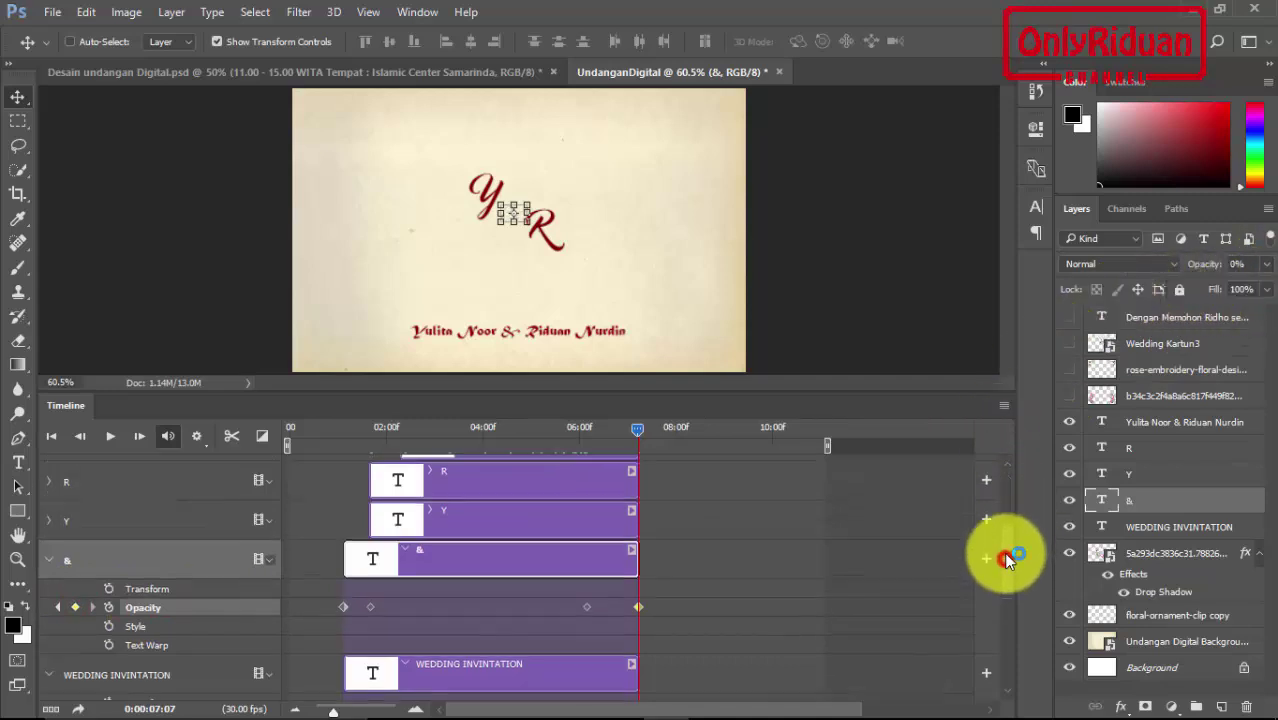
Step: Play the animation from 00:00 to check the fades, then park the playhead at 01:20
{"action": "left_click_drag", "start_coordinate": [638, 432], "coordinate": [248, 437]}
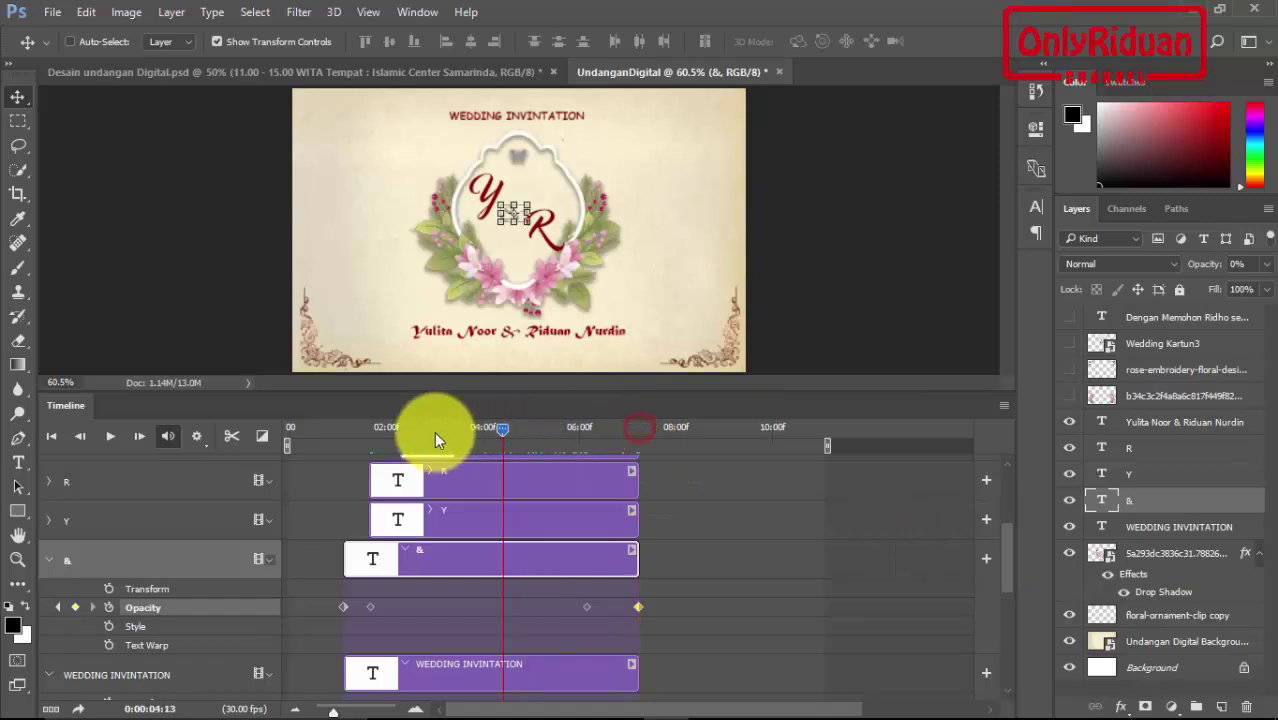
{"action": "left_click", "coordinate": [110, 436]}
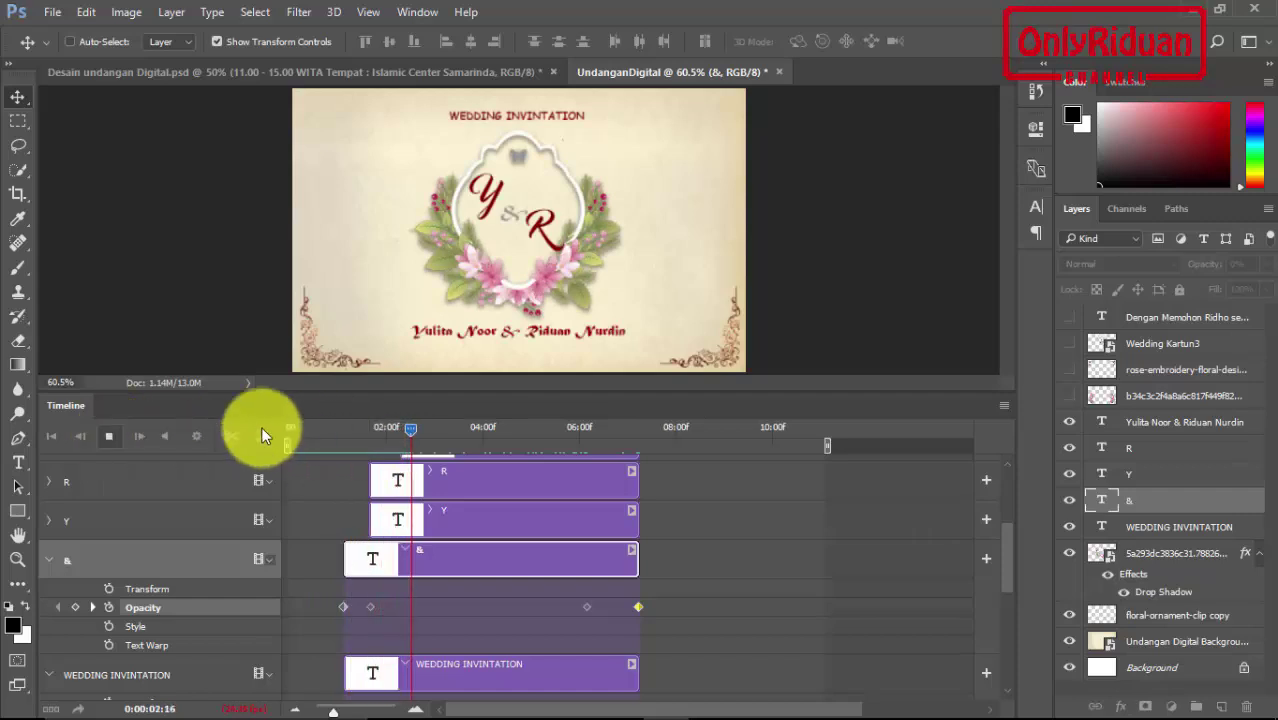
{"action": "left_click", "coordinate": [110, 436]}
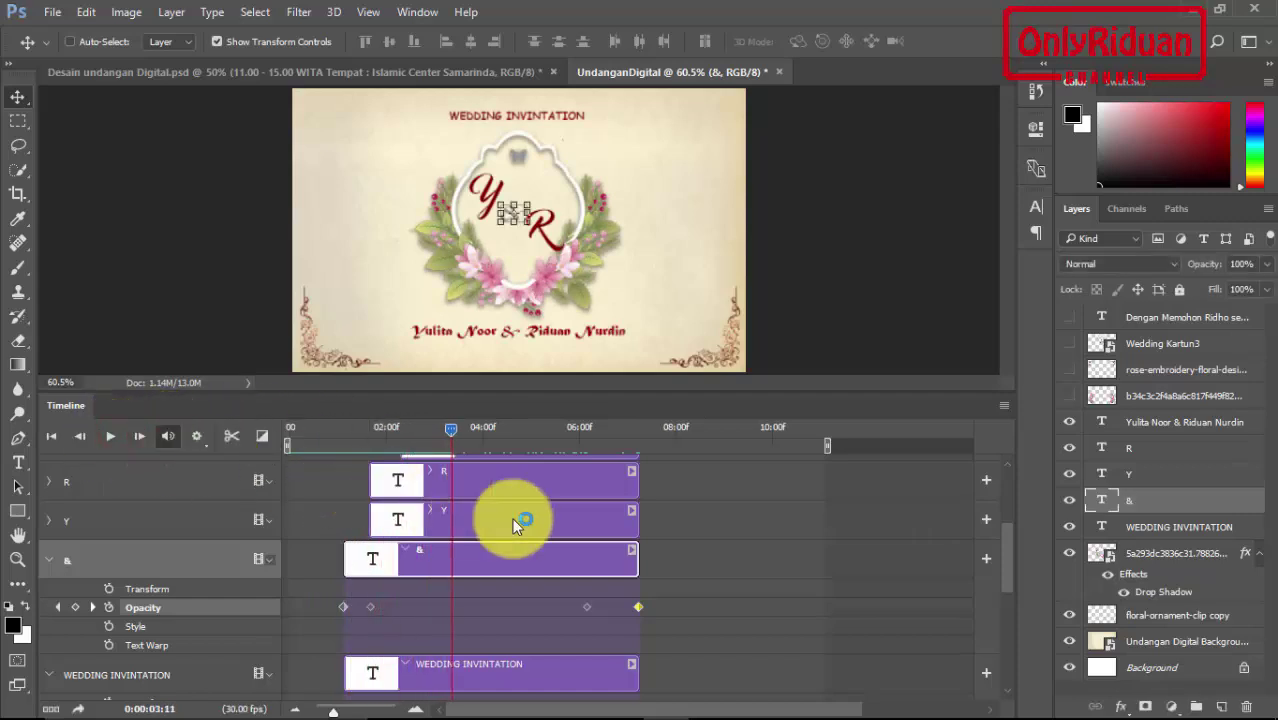
{"action": "scroll", "coordinate": [1002, 558], "scroll_direction": "up", "scroll_amount": 1}
{"action": "scroll", "coordinate": [1006, 555], "scroll_direction": "up", "scroll_amount": 1}
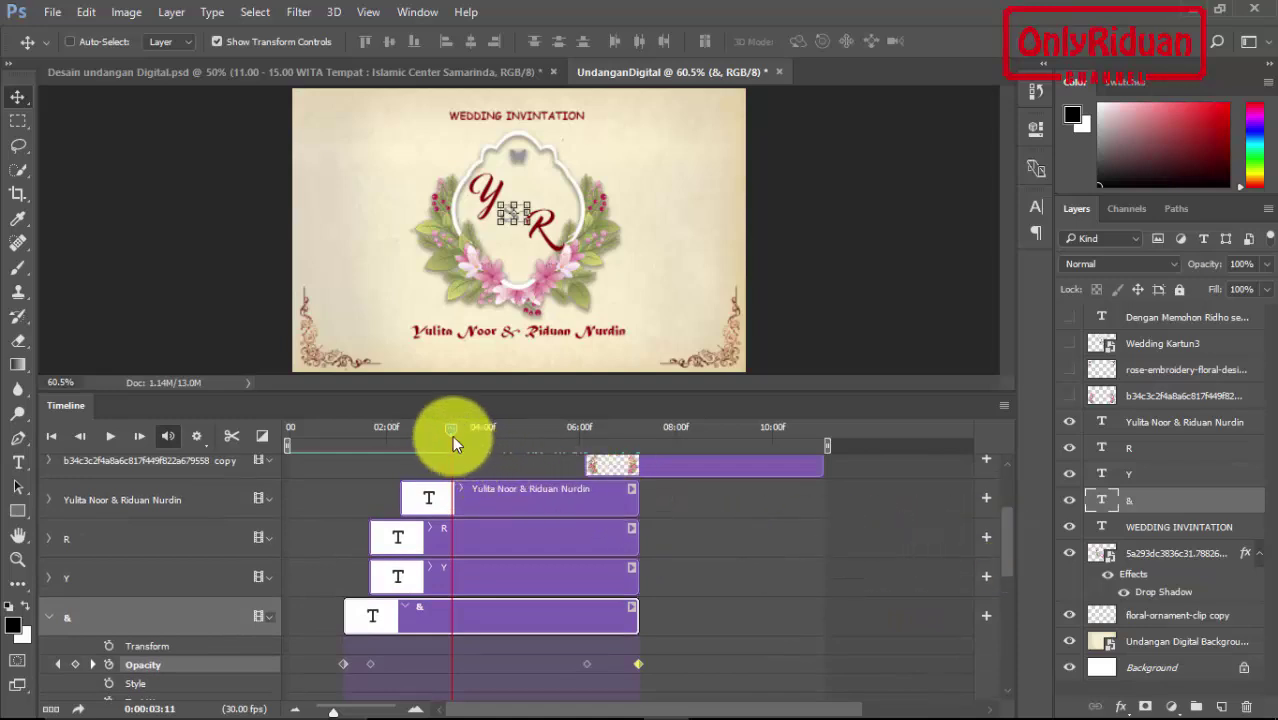
{"action": "left_click_drag", "start_coordinate": [452, 434], "coordinate": [391, 444]}
{"action": "left_click_drag", "start_coordinate": [371, 439], "coordinate": [367, 439]}
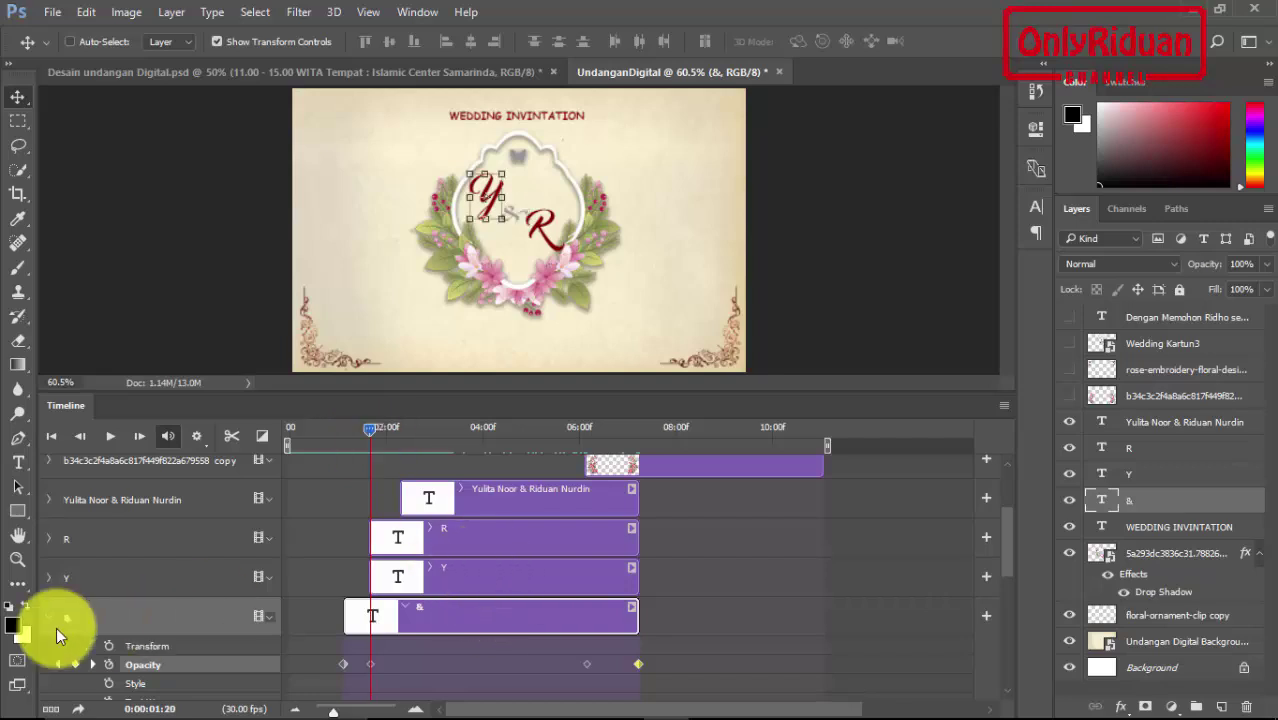
Step: Key the Y monogram's opacity at 0% around 01:20
{"action": "left_click", "coordinate": [110, 568]}
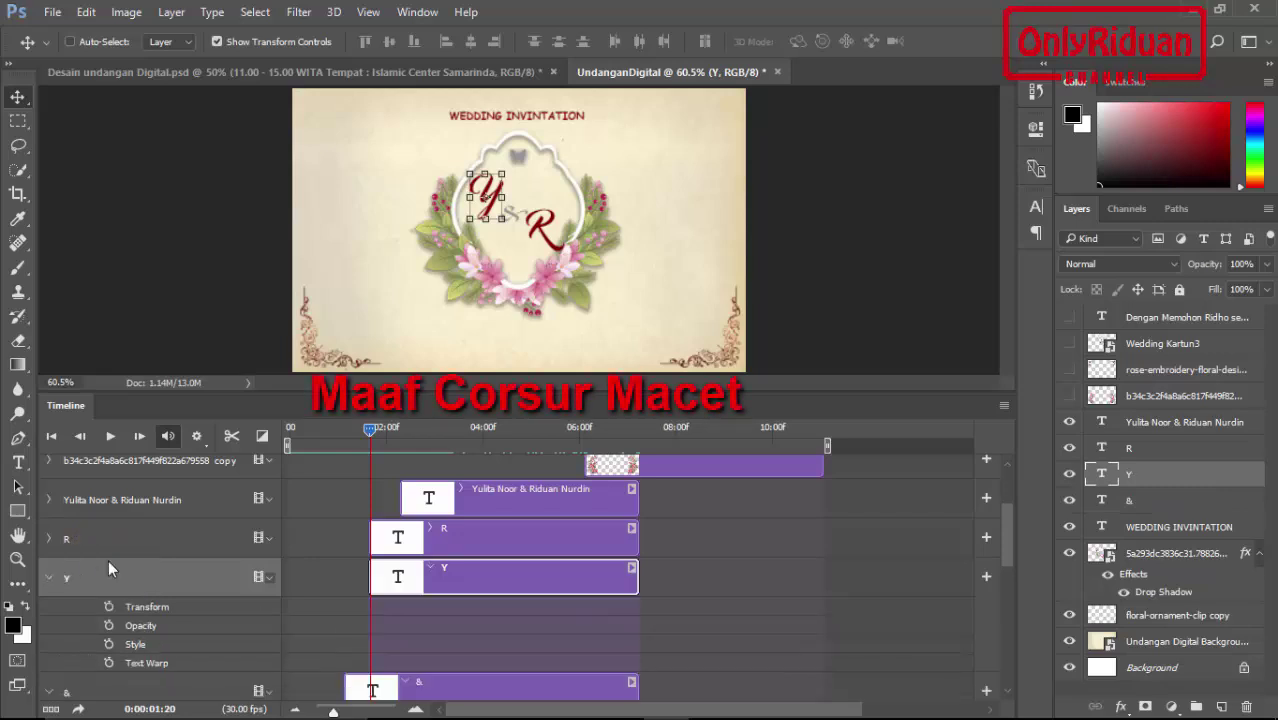
{"action": "left_click", "coordinate": [108, 625]}
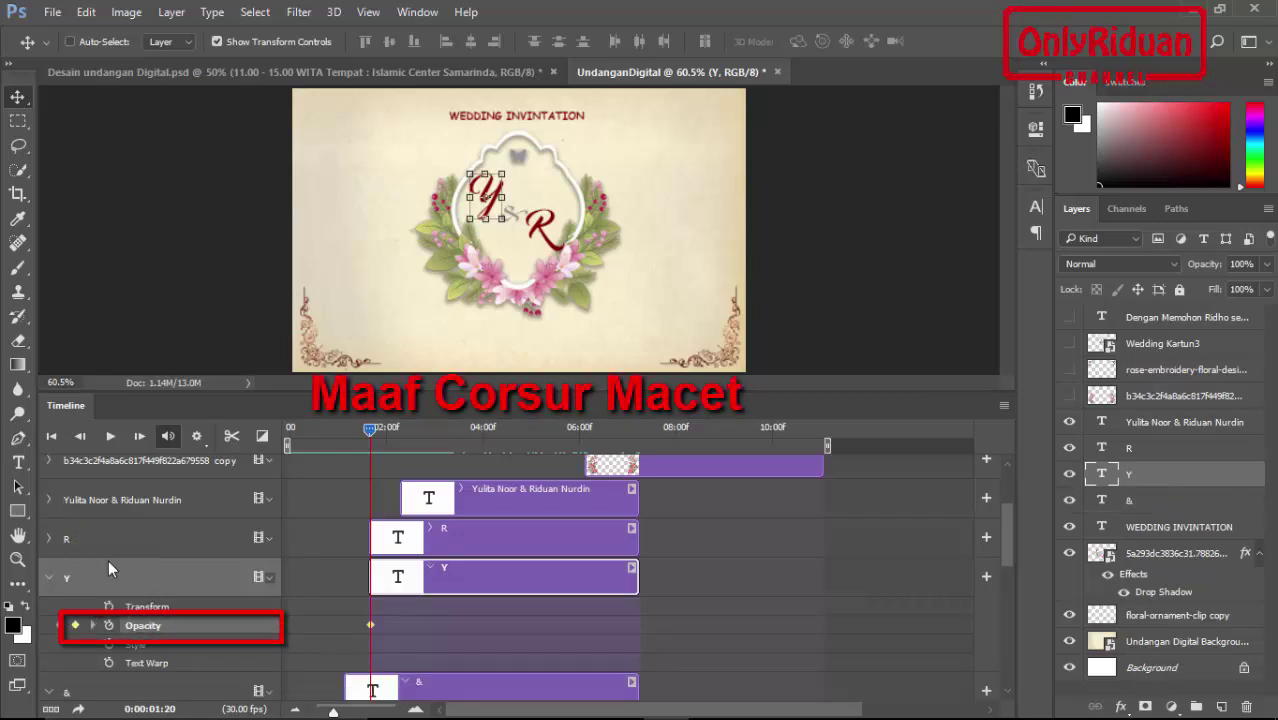
{"action": "left_click", "coordinate": [1267, 264]}
{"action": "left_click_drag", "start_coordinate": [1240, 287], "coordinate": [1179, 287]}
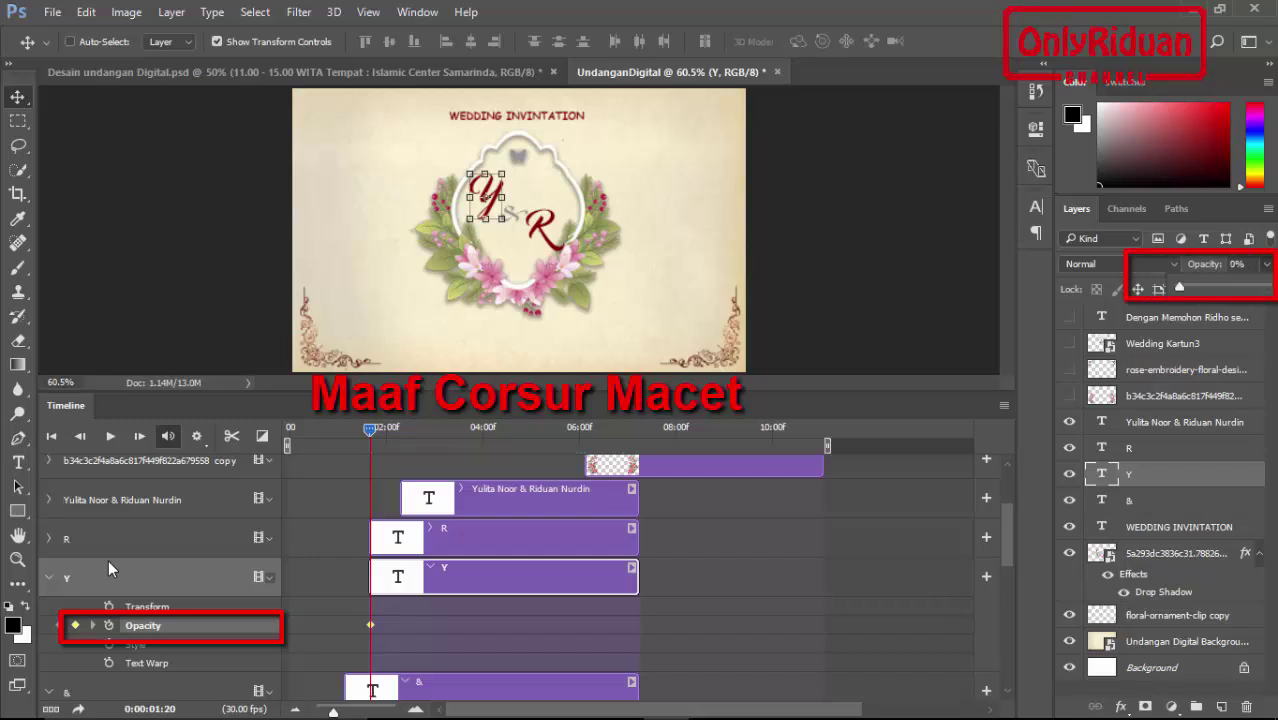
{"action": "key", "text": "Return"}
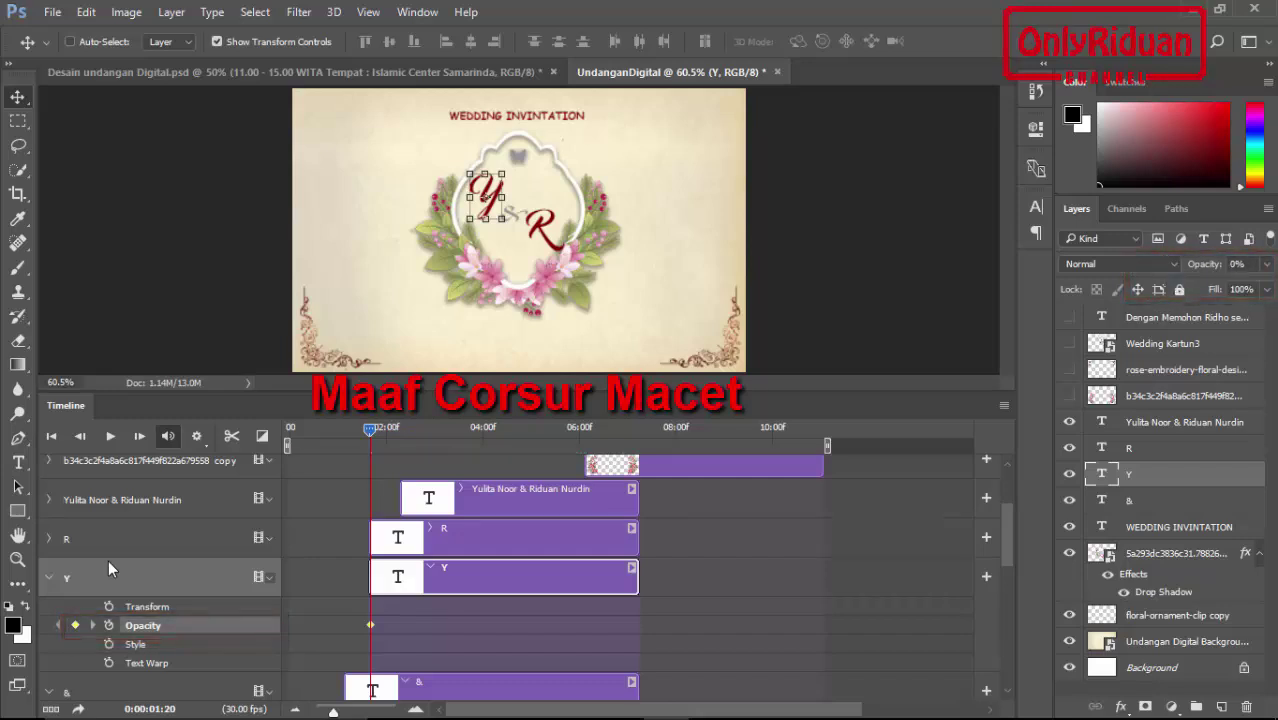
{"action": "key", "text": "Left"}
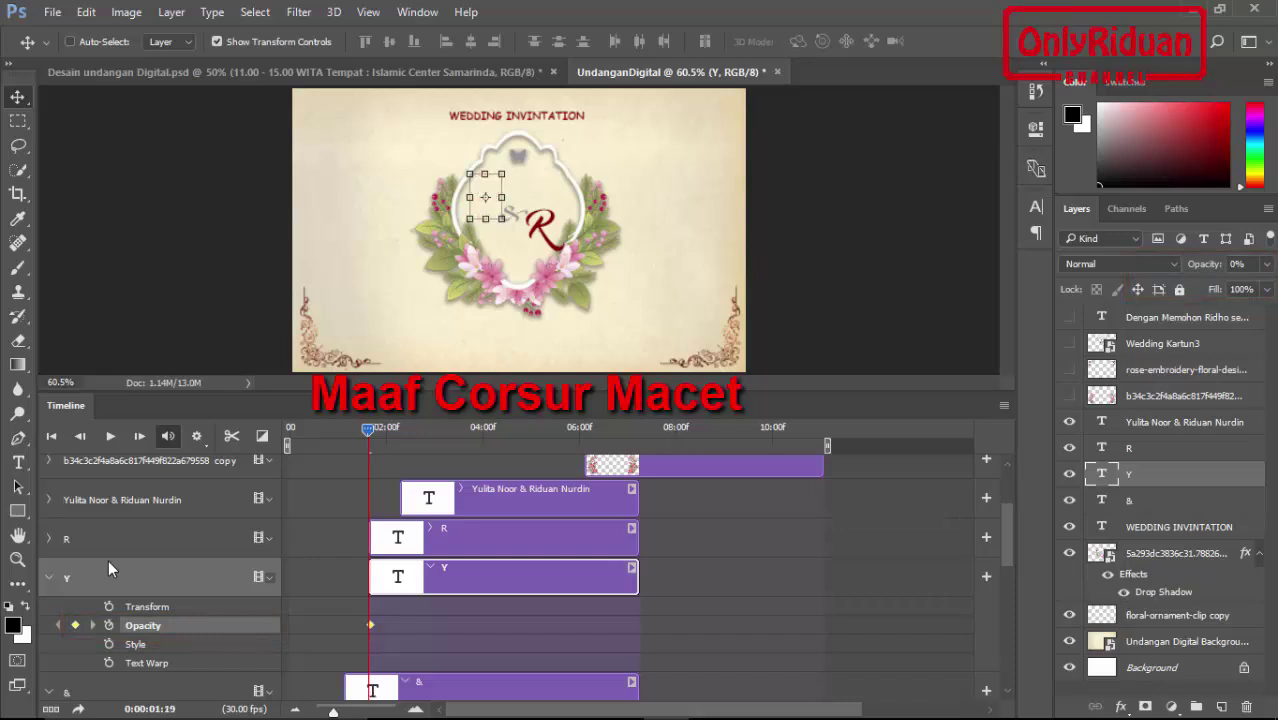
Step: Key the Y monogram to 100% opacity at 2:08
{"action": "left_click_drag", "start_coordinate": [368, 428], "coordinate": [398, 428]}
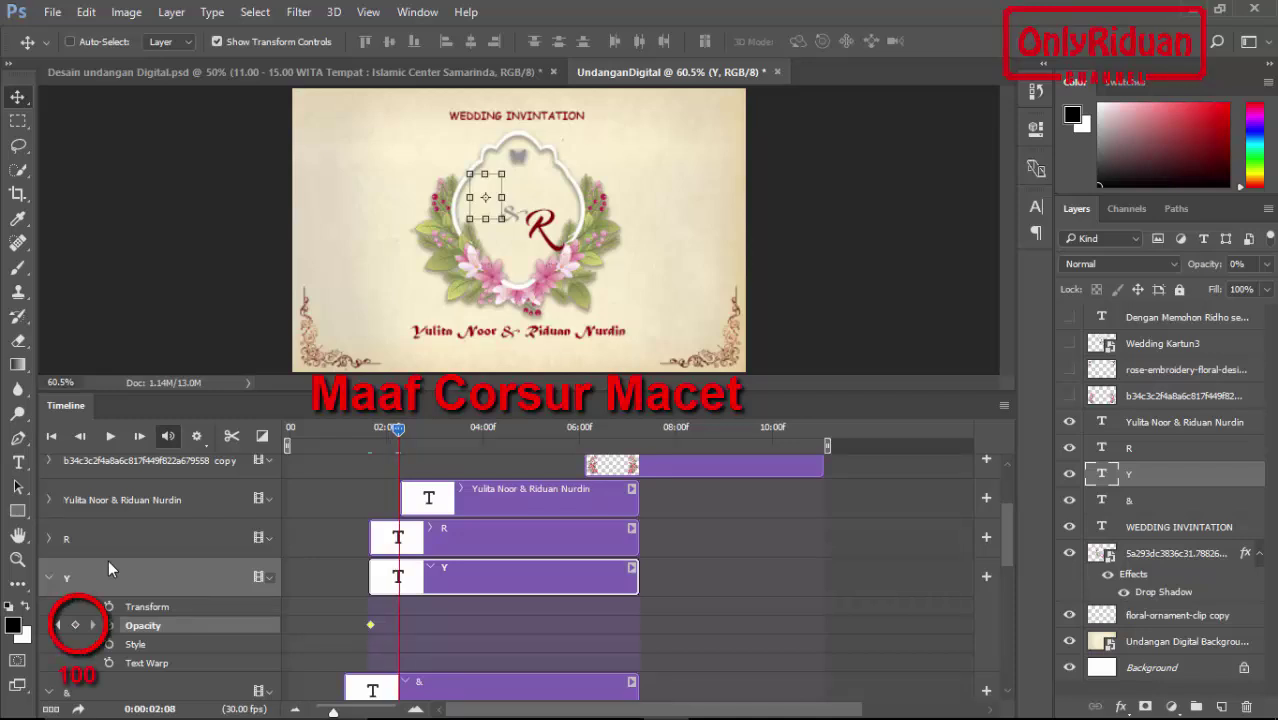
{"action": "left_click", "coordinate": [75, 625]}
{"action": "left_click", "coordinate": [1266, 264]}
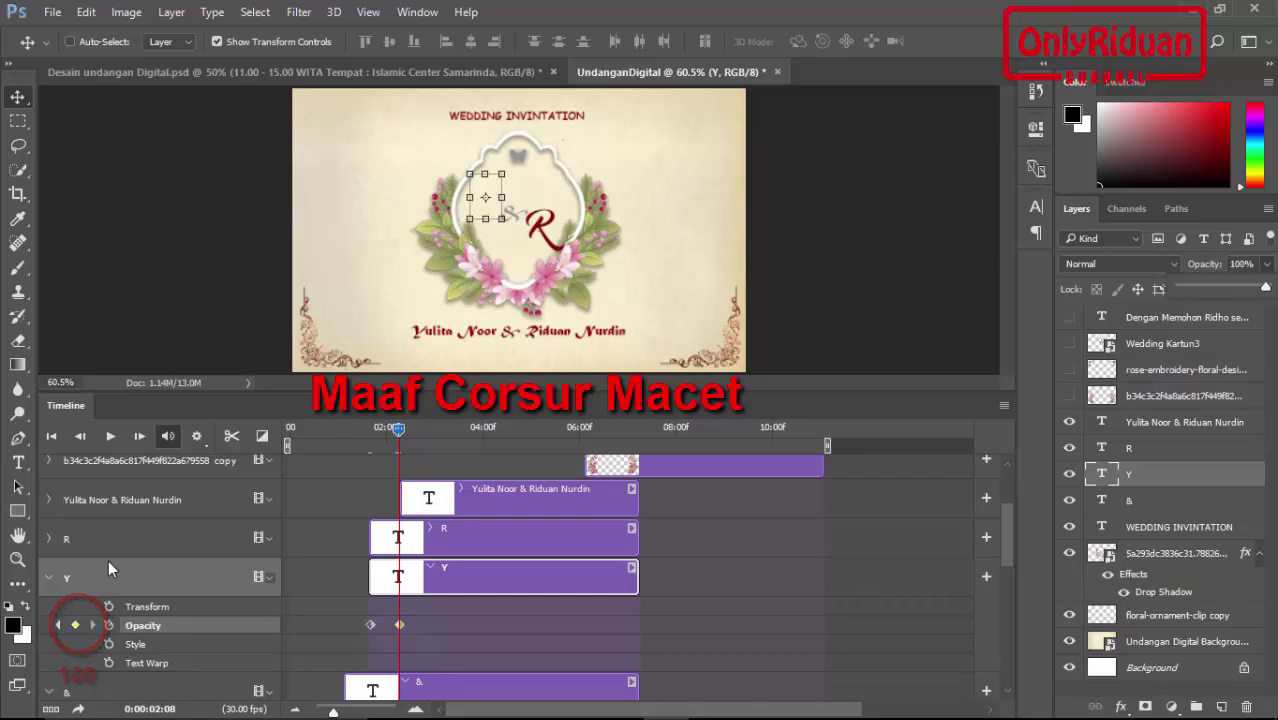
{"action": "left_click_drag", "start_coordinate": [1179, 287], "coordinate": [1265, 287]}
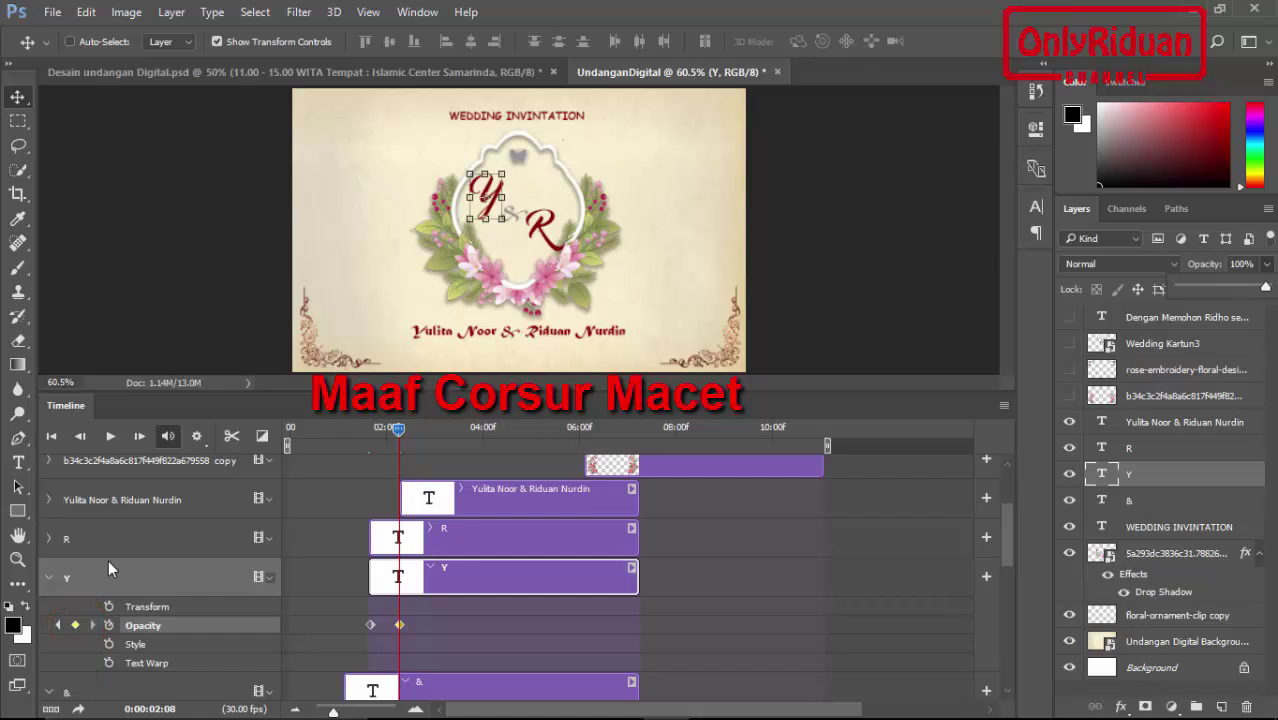
Step: Hold Y at 100% at 6:04 and drop it to 0% at 7:07
{"action": "left_click_drag", "start_coordinate": [398, 428], "coordinate": [585, 428]}
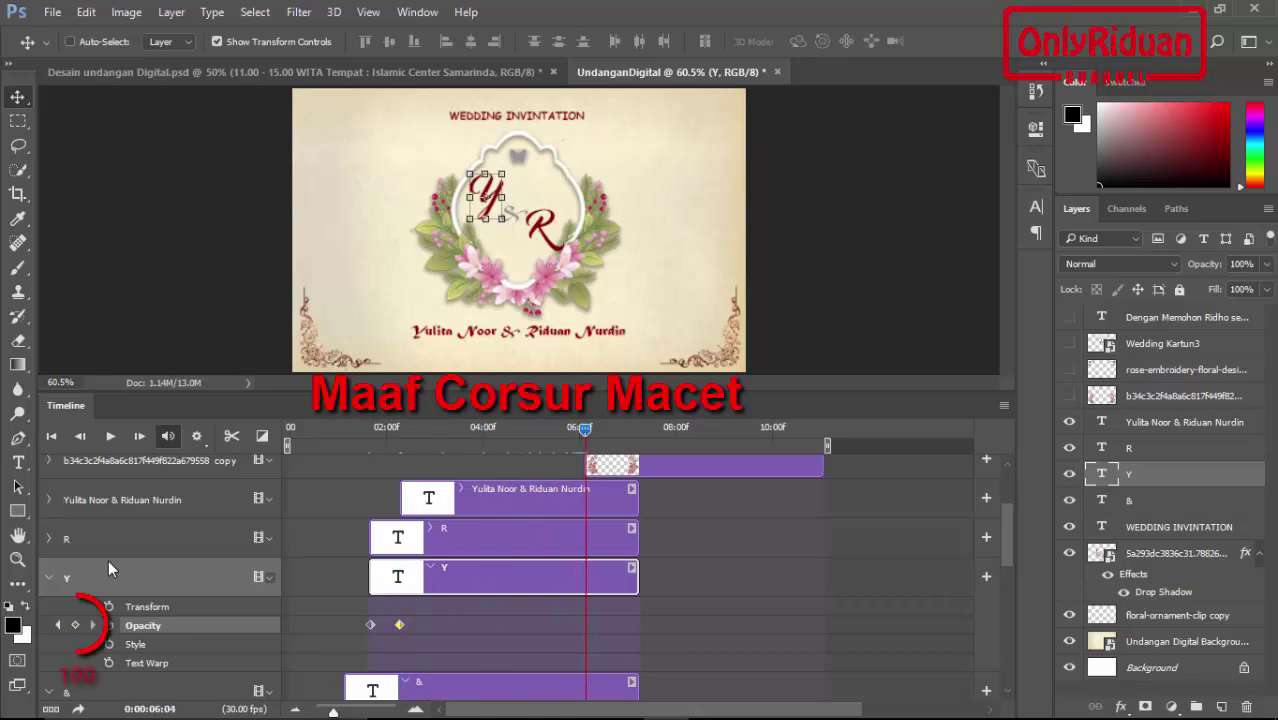
{"action": "left_click", "coordinate": [75, 625]}
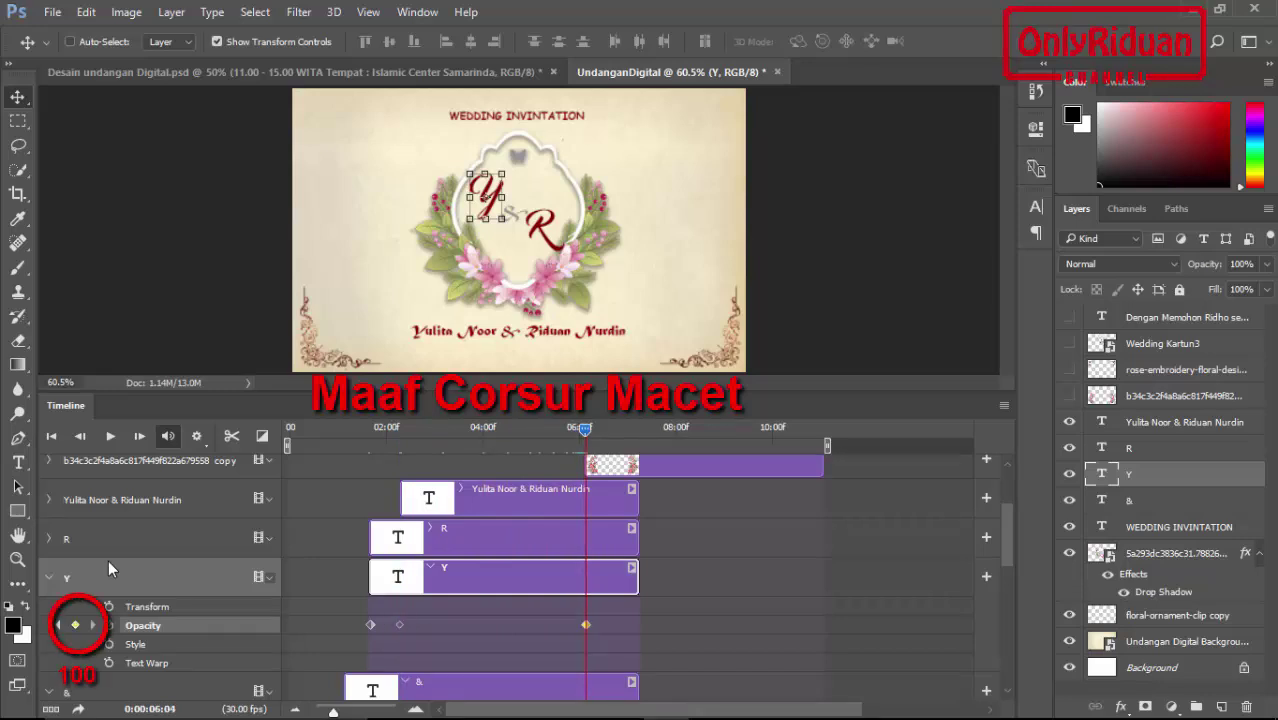
{"action": "left_click_drag", "start_coordinate": [585, 428], "coordinate": [635, 428]}
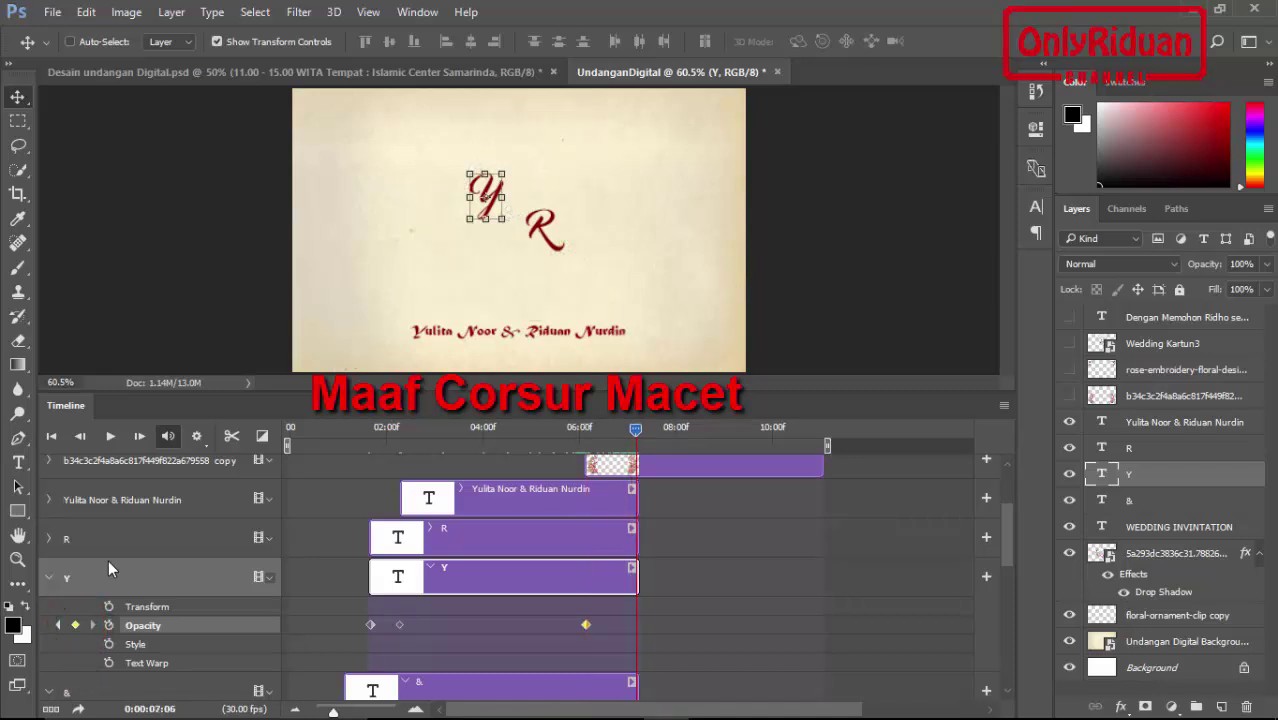
{"action": "left_click_drag", "start_coordinate": [635, 428], "coordinate": [637, 428]}
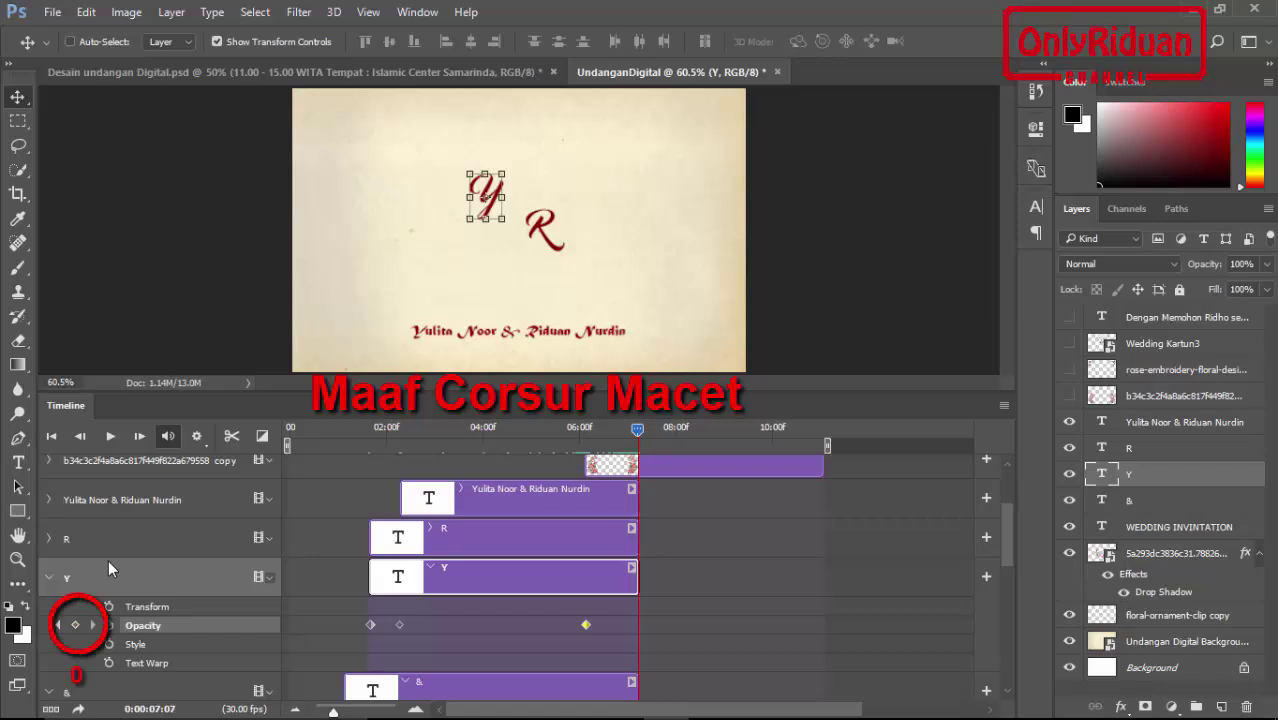
{"action": "left_click", "coordinate": [75, 625]}
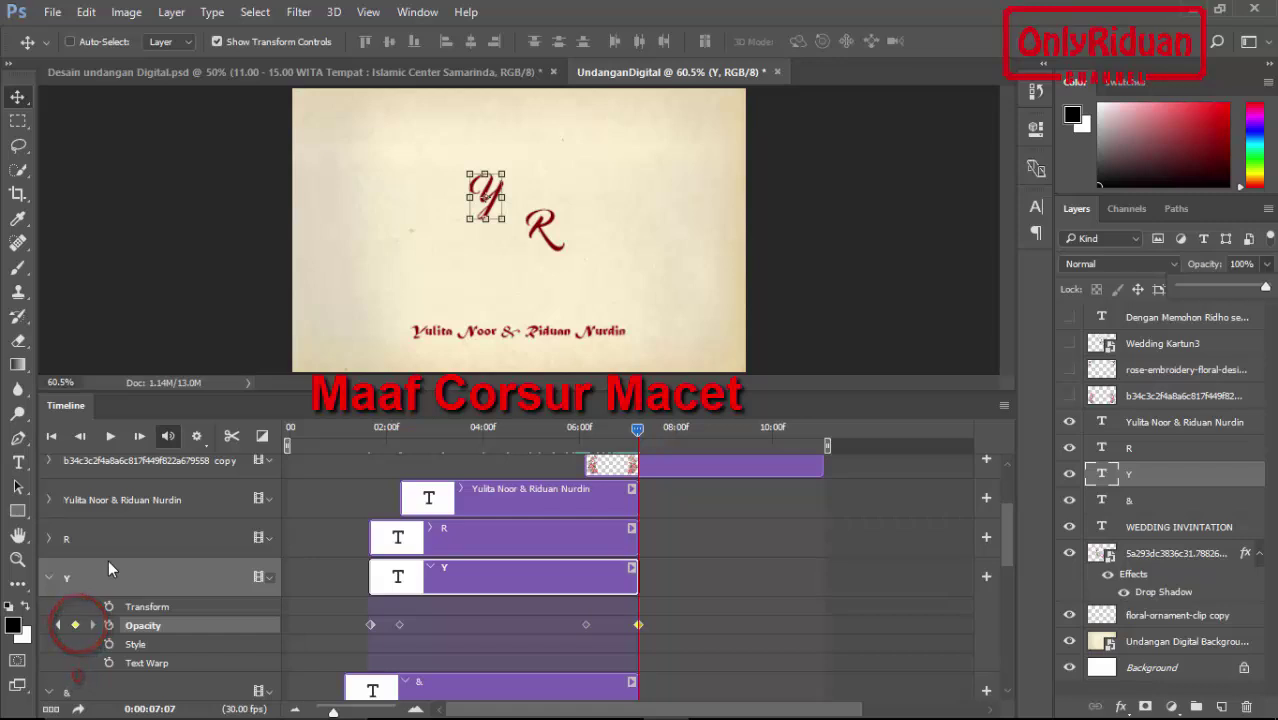
{"action": "left_click_drag", "start_coordinate": [1265, 287], "coordinate": [1179, 287]}
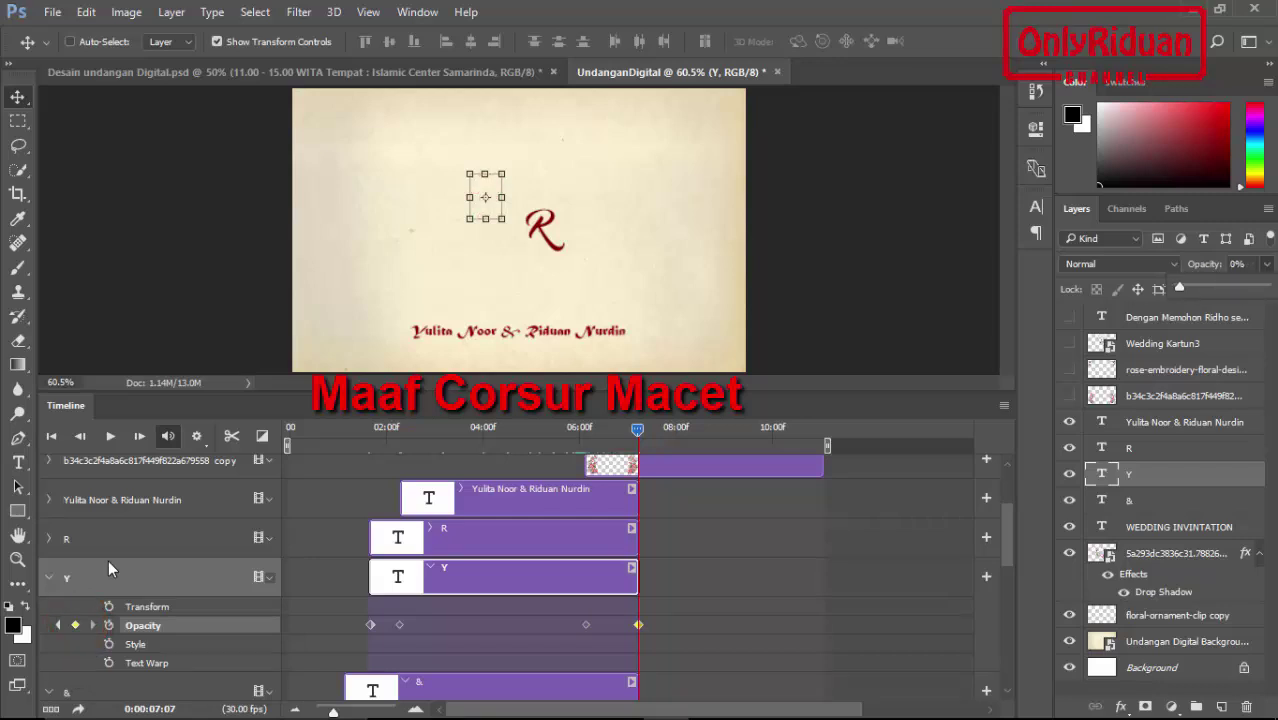
{"action": "left_click_drag", "start_coordinate": [637, 428], "coordinate": [369, 428]}
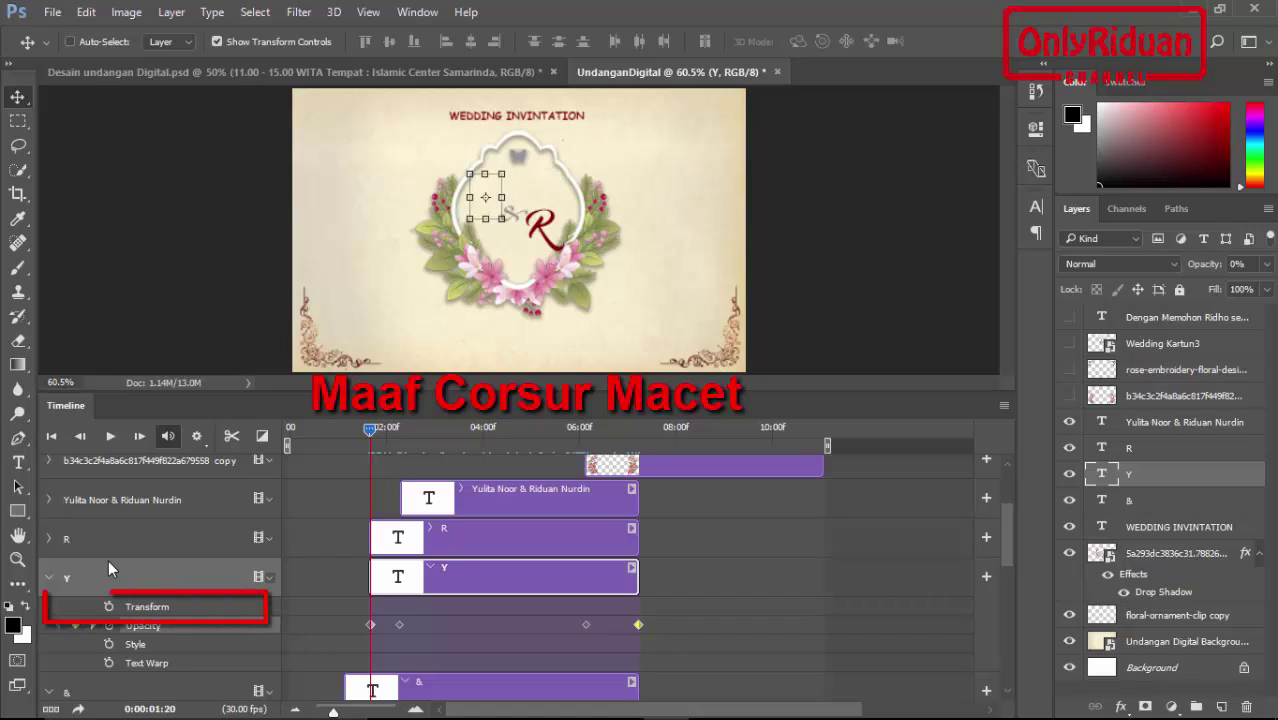
Step: Key the Y monogram's transform enlarged to about 160% at 1:20
{"action": "left_click", "coordinate": [109, 606]}
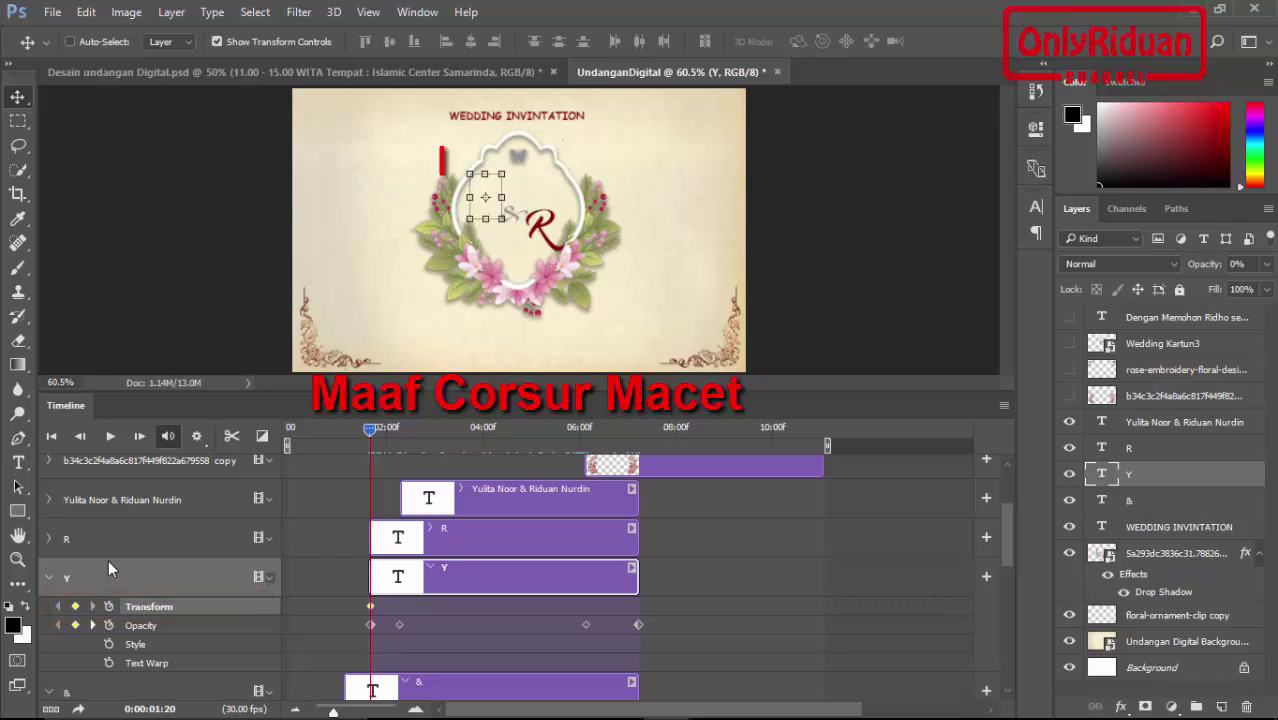
{"action": "key", "text": "ctrl+t"}
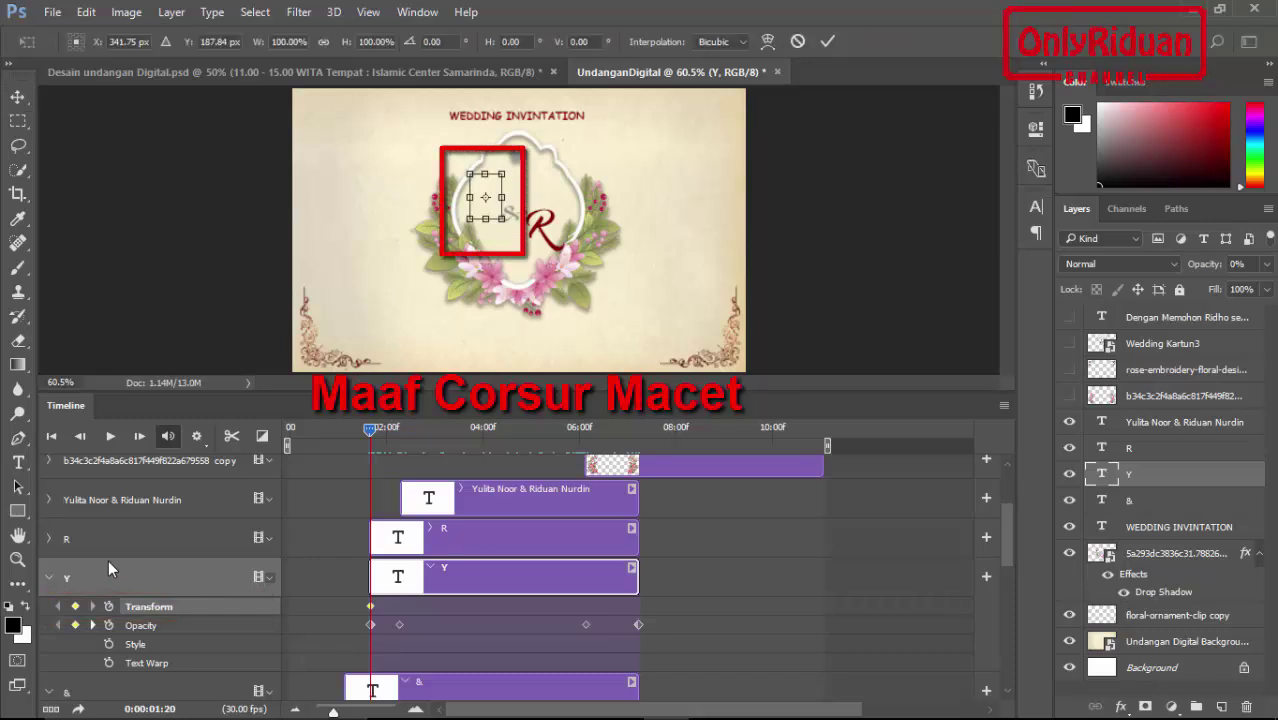
{"action": "left_click_drag", "start_coordinate": [501, 174], "coordinate": [513, 155]}
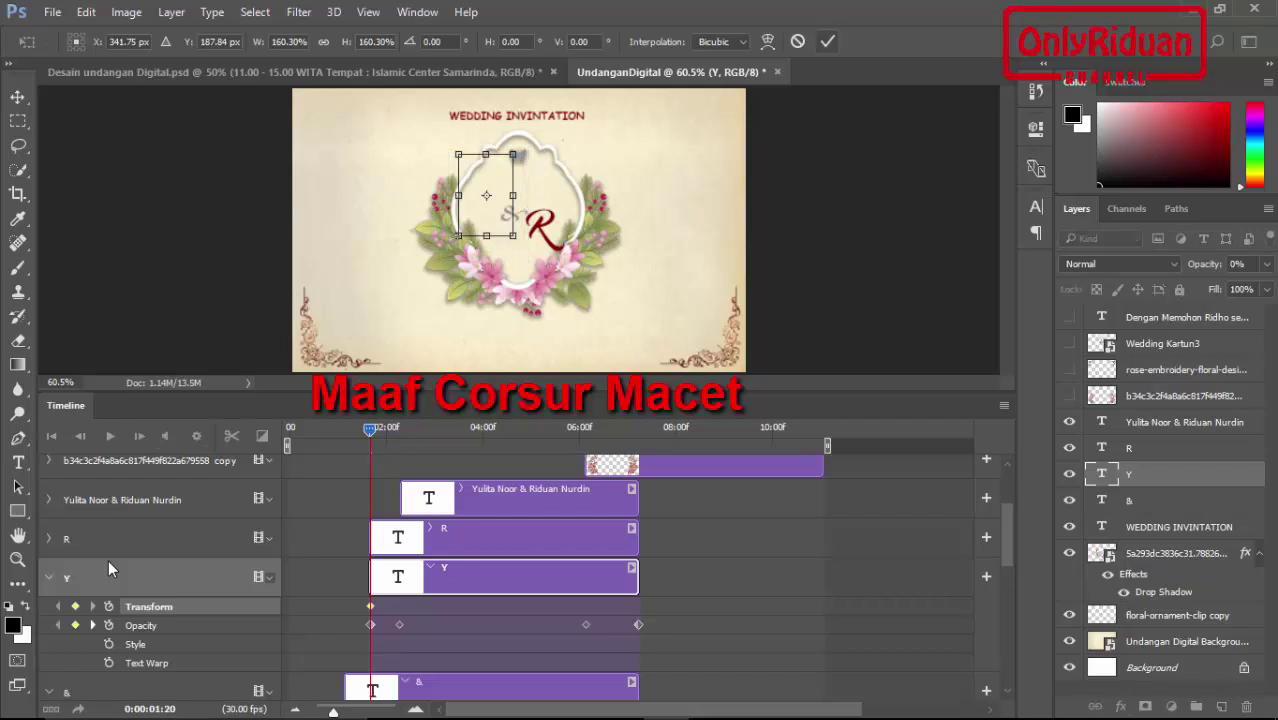
{"action": "left_click", "coordinate": [827, 41]}
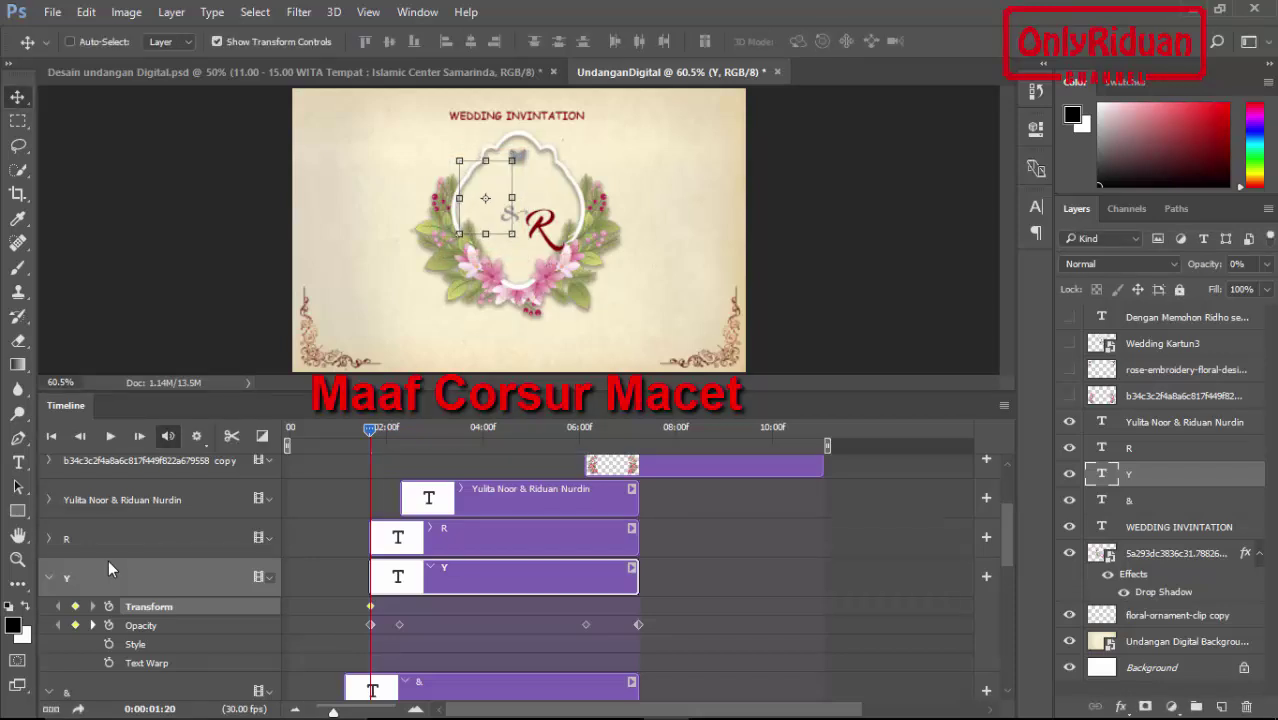
Step: Scale the Y monogram back to normal size with a transform keyframe at 2:08
{"action": "left_click_drag", "start_coordinate": [370, 428], "coordinate": [398, 428]}
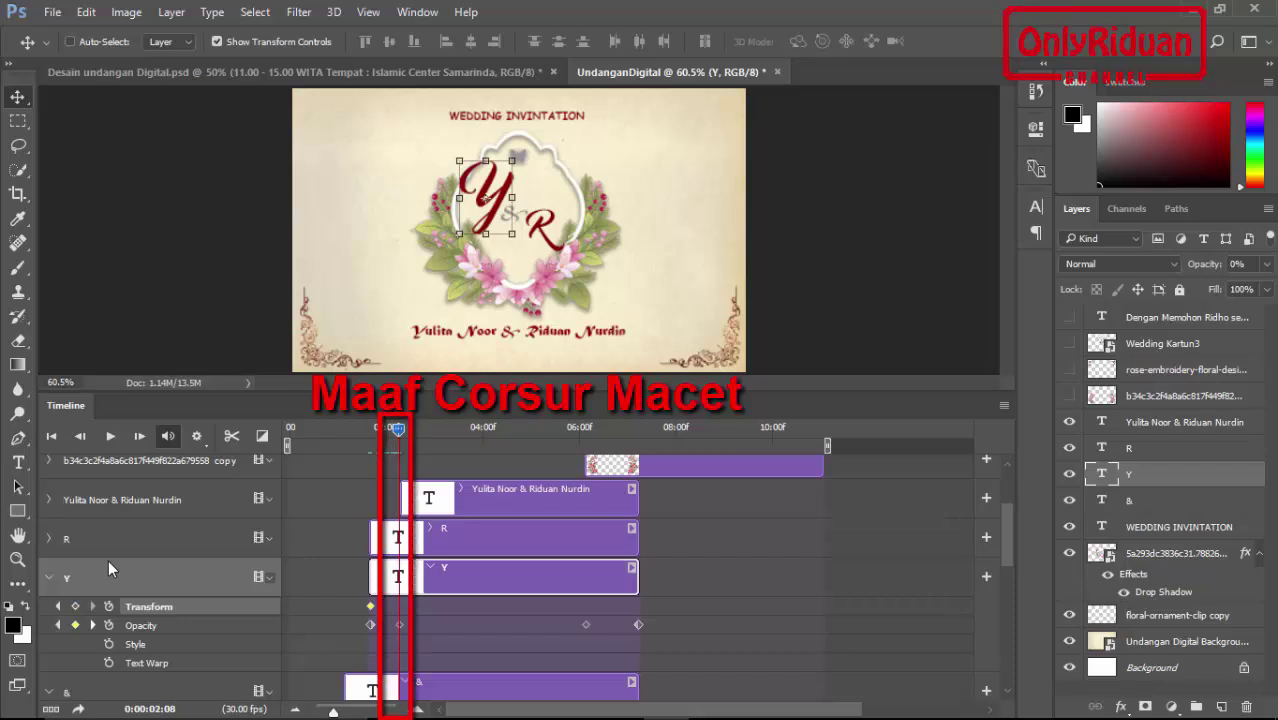
{"action": "left_click", "coordinate": [75, 606]}
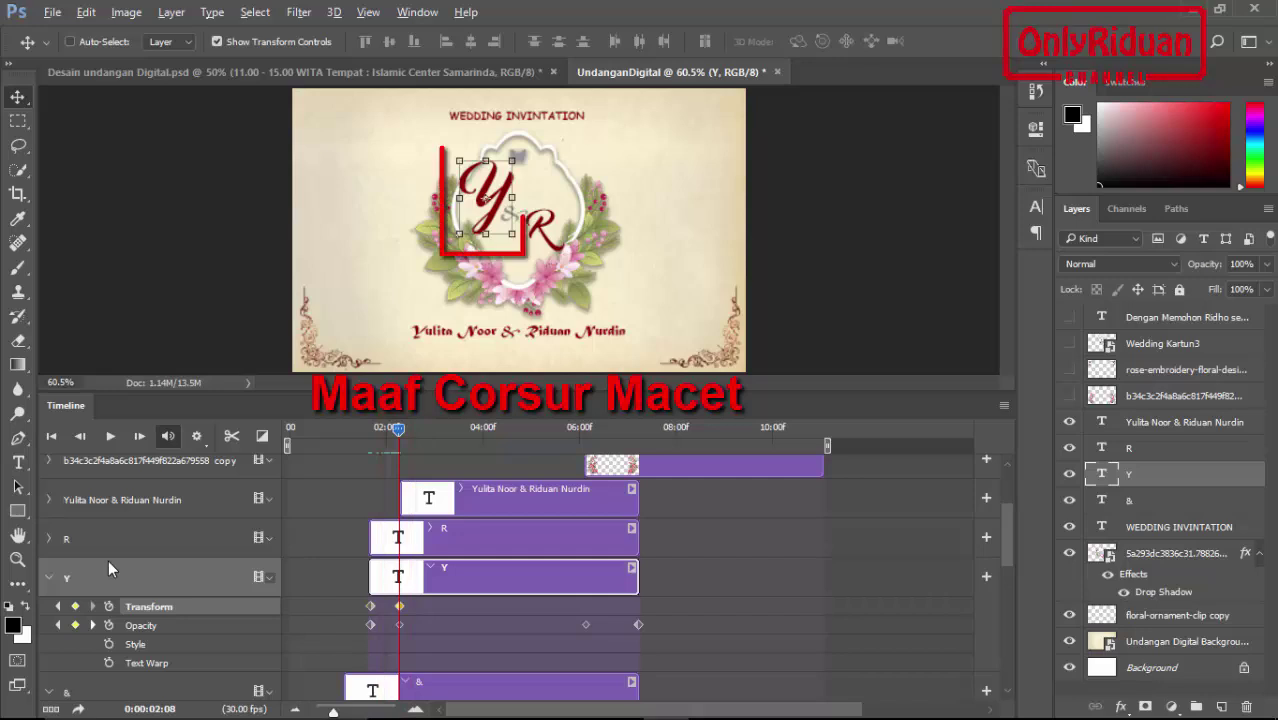
{"action": "key", "text": "ctrl+t"}
{"action": "left_click_drag", "start_coordinate": [512, 160], "coordinate": [500, 172]}
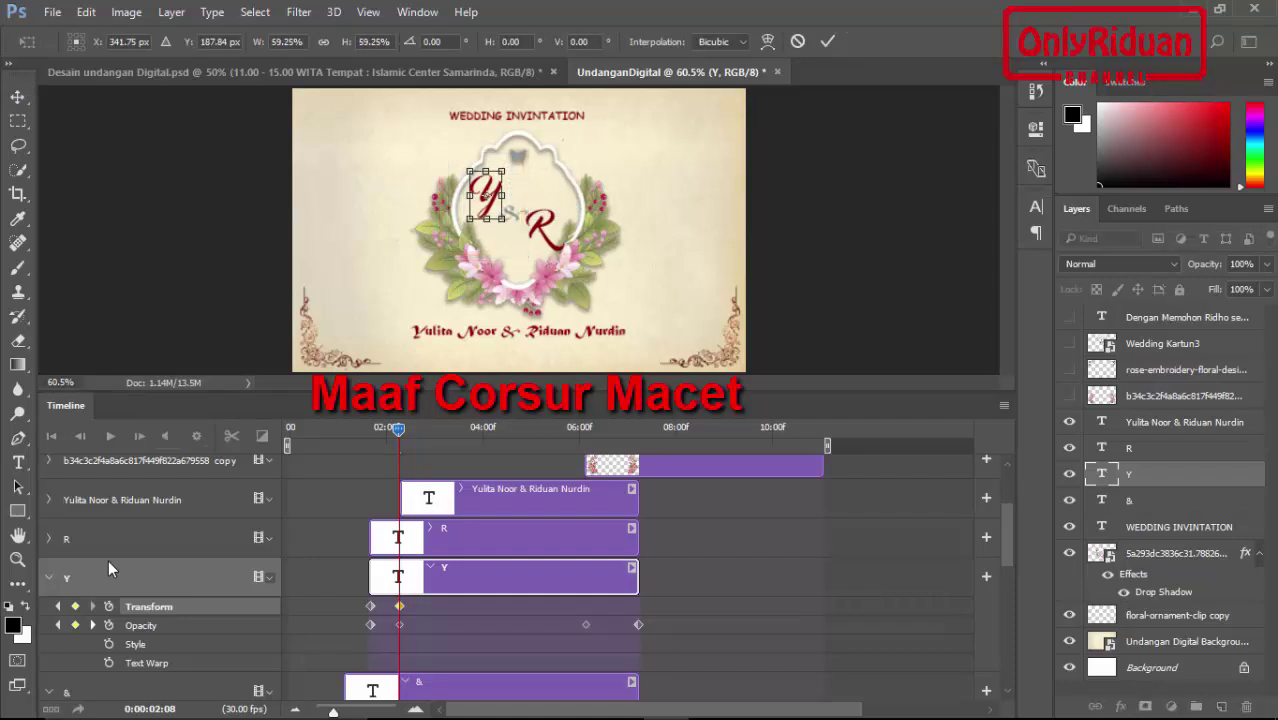
{"action": "key", "text": "Return"}
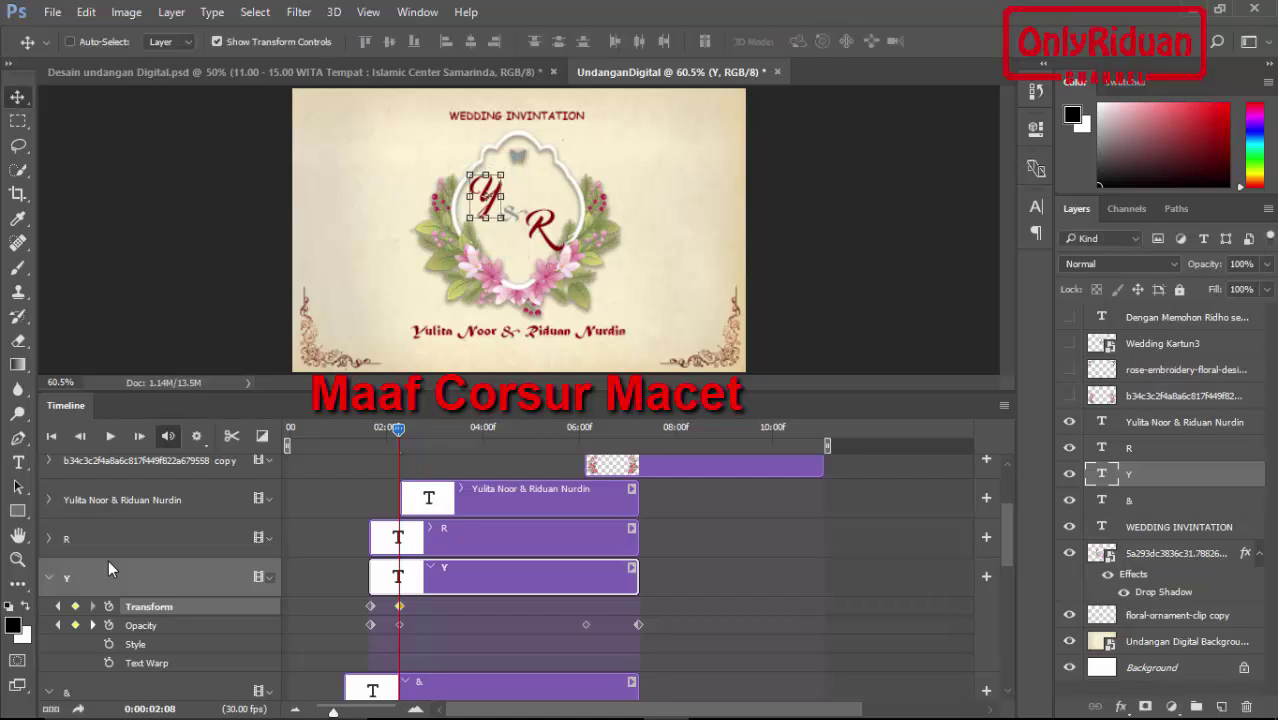
Step: Add Y transform keyframes at 6:04 and 7:07, then expand the R layer's properties
{"action": "left_click_drag", "start_coordinate": [399, 428], "coordinate": [585, 428]}
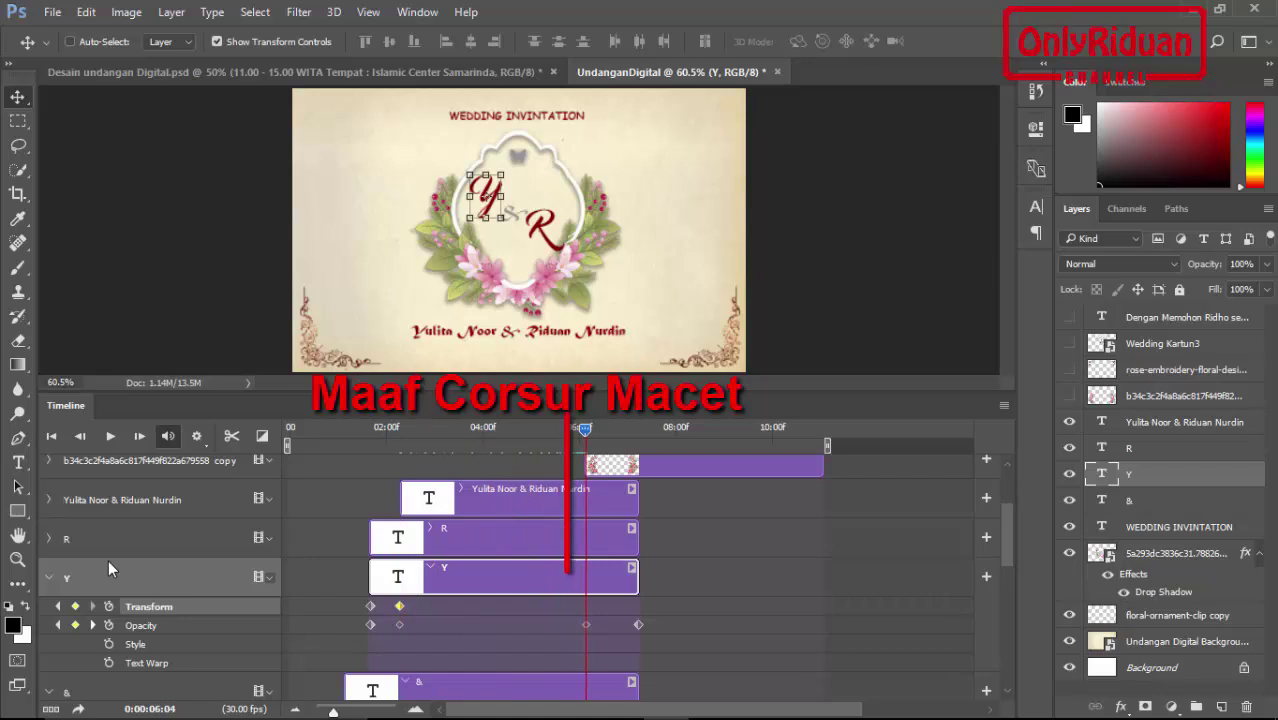
{"action": "left_click", "coordinate": [75, 606]}
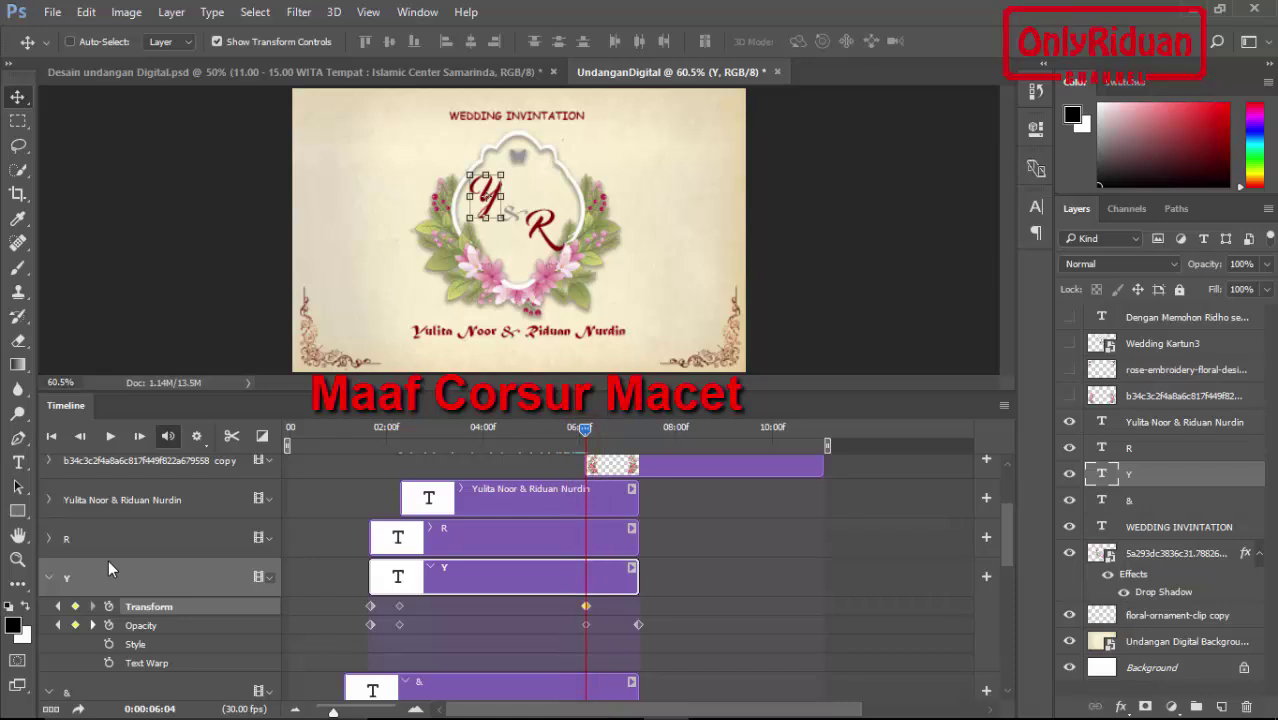
{"action": "left_click_drag", "start_coordinate": [585, 428], "coordinate": [637, 428]}
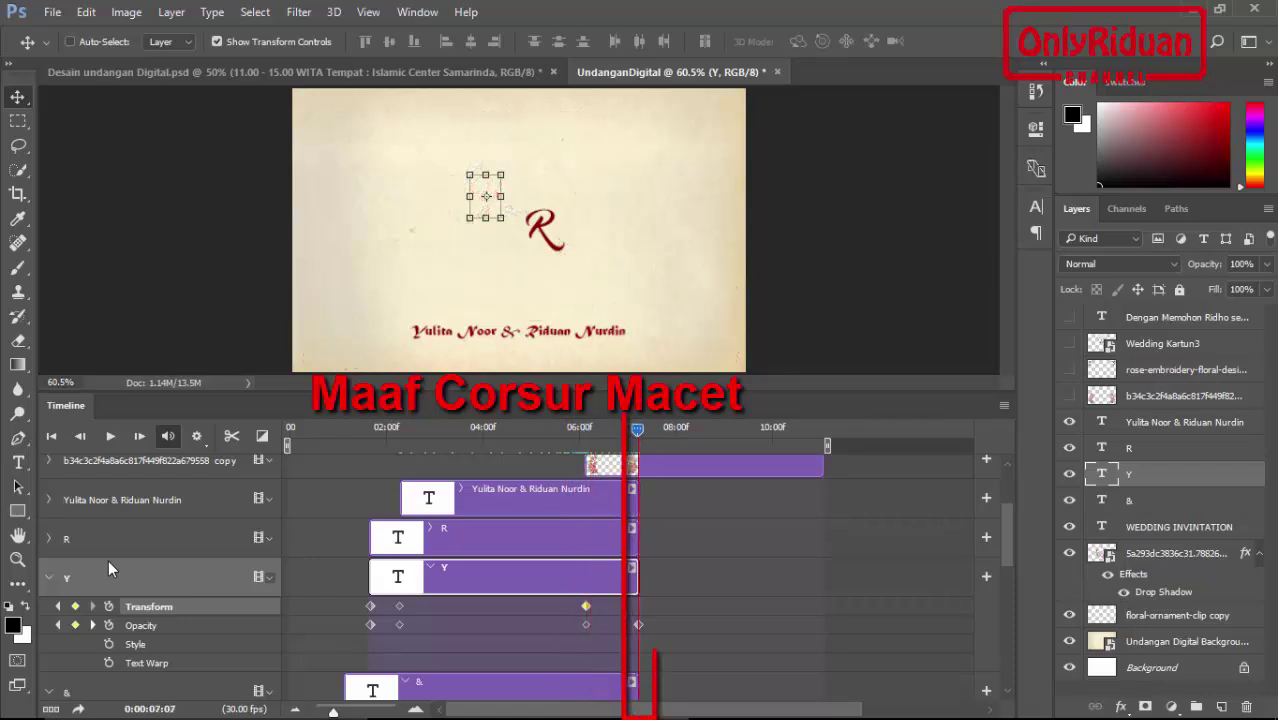
{"action": "left_click", "coordinate": [75, 606]}
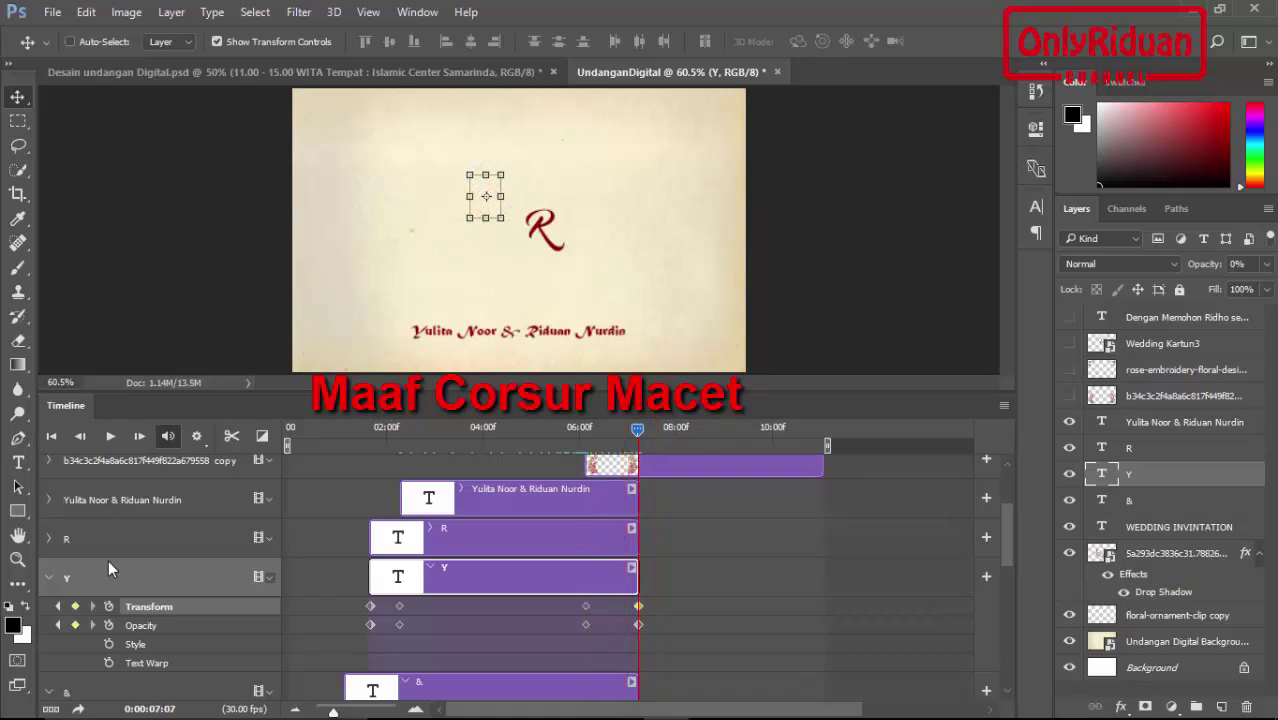
{"action": "left_click", "coordinate": [150, 538]}
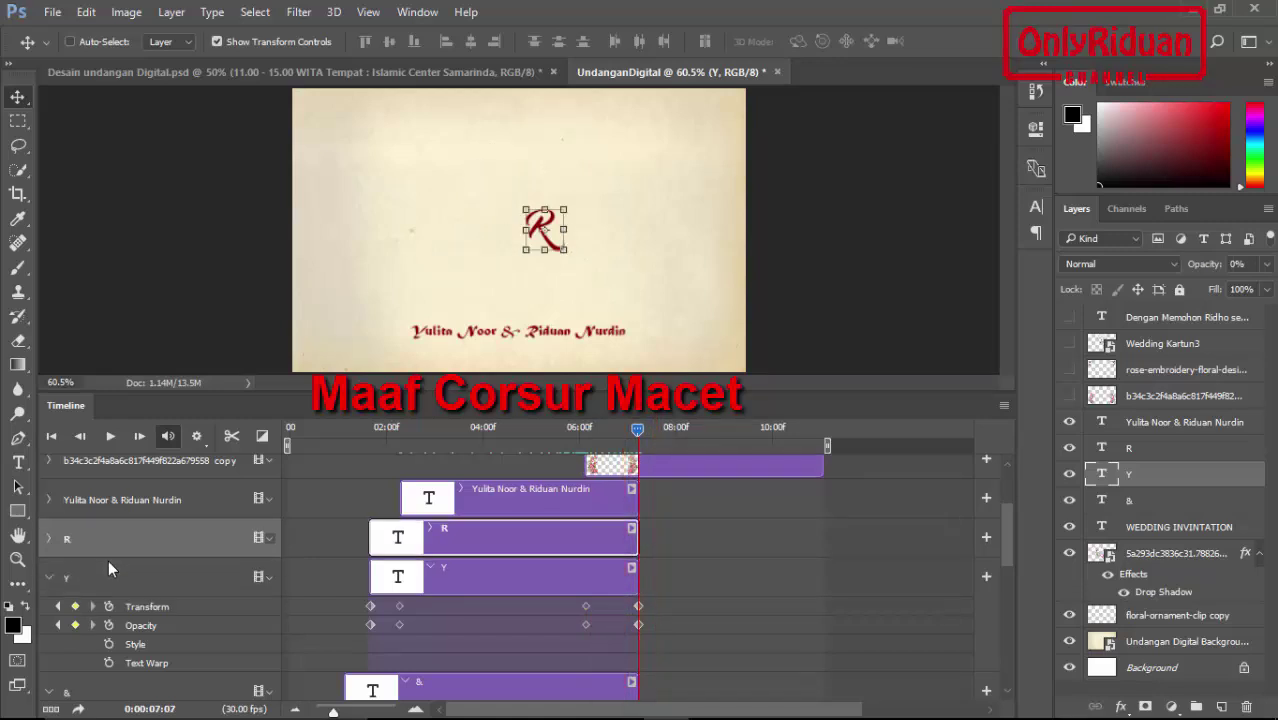
{"action": "left_click", "coordinate": [48, 538]}
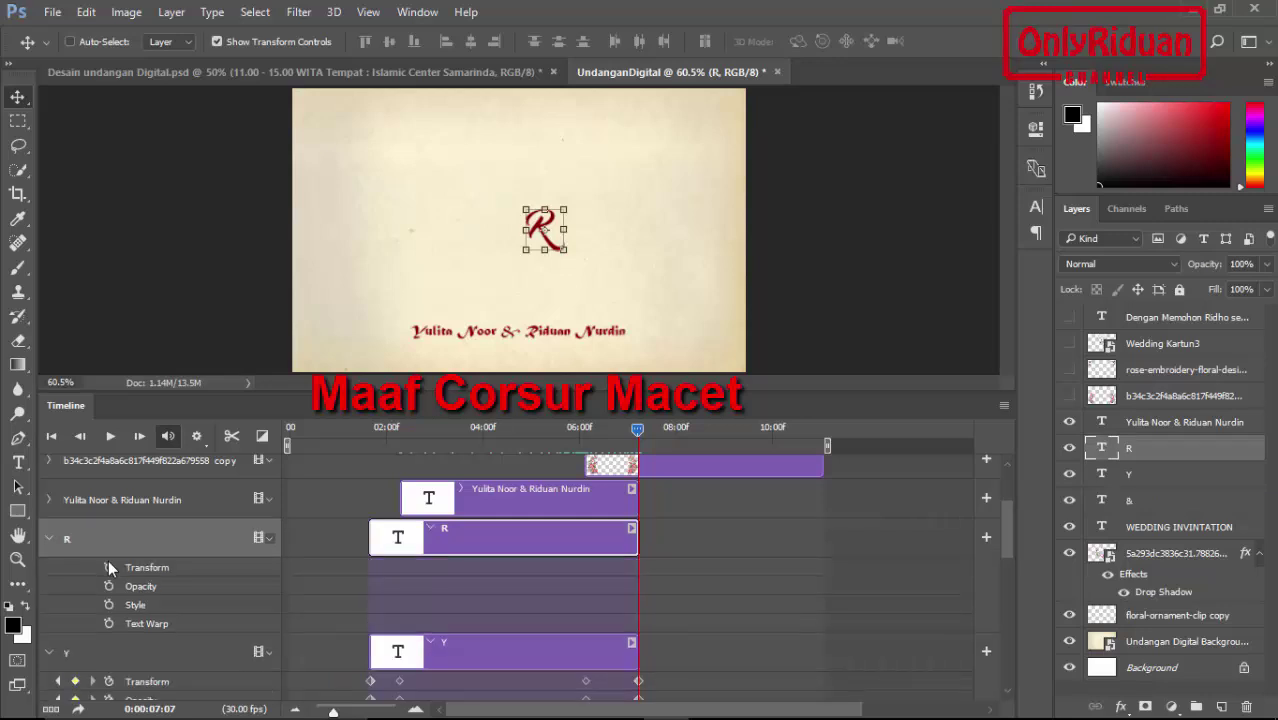
Step: Key the R letter's opacity at 0% at 01:19
{"action": "left_click_drag", "start_coordinate": [637, 428], "coordinate": [370, 428]}
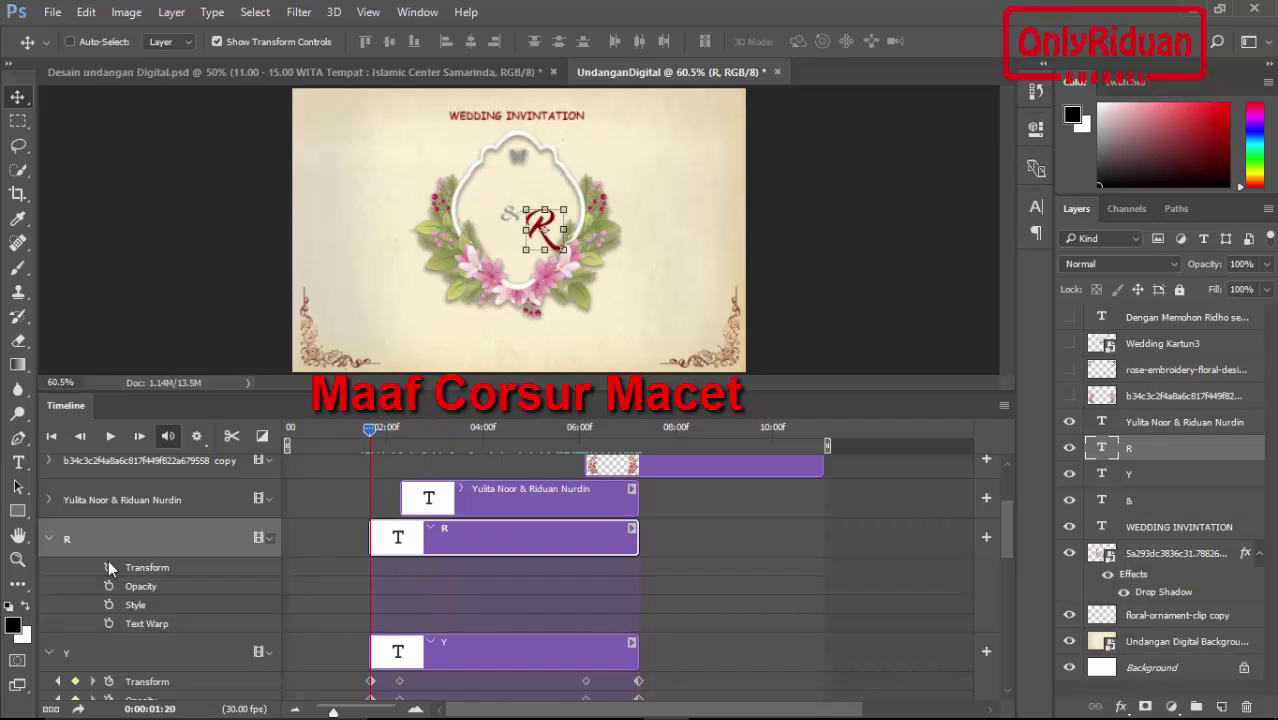
{"action": "key", "text": "Left"}
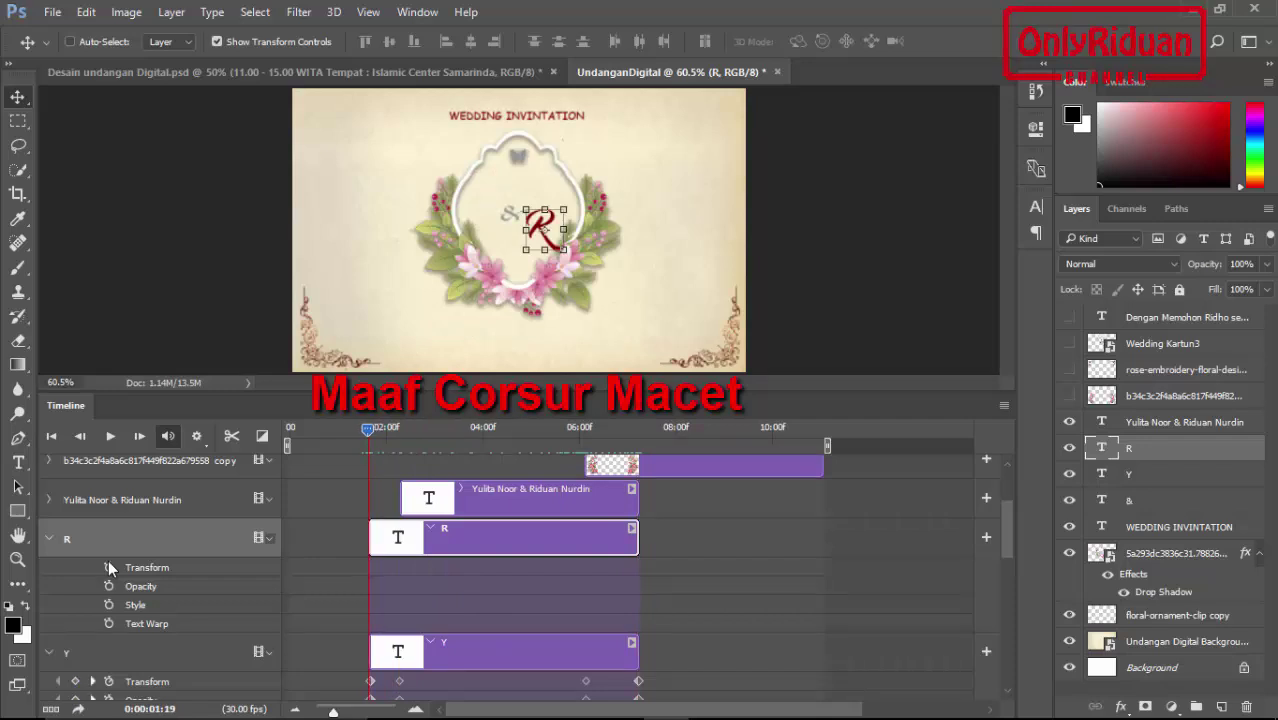
{"action": "left_click", "coordinate": [108, 586]}
{"action": "left_click", "coordinate": [1266, 264]}
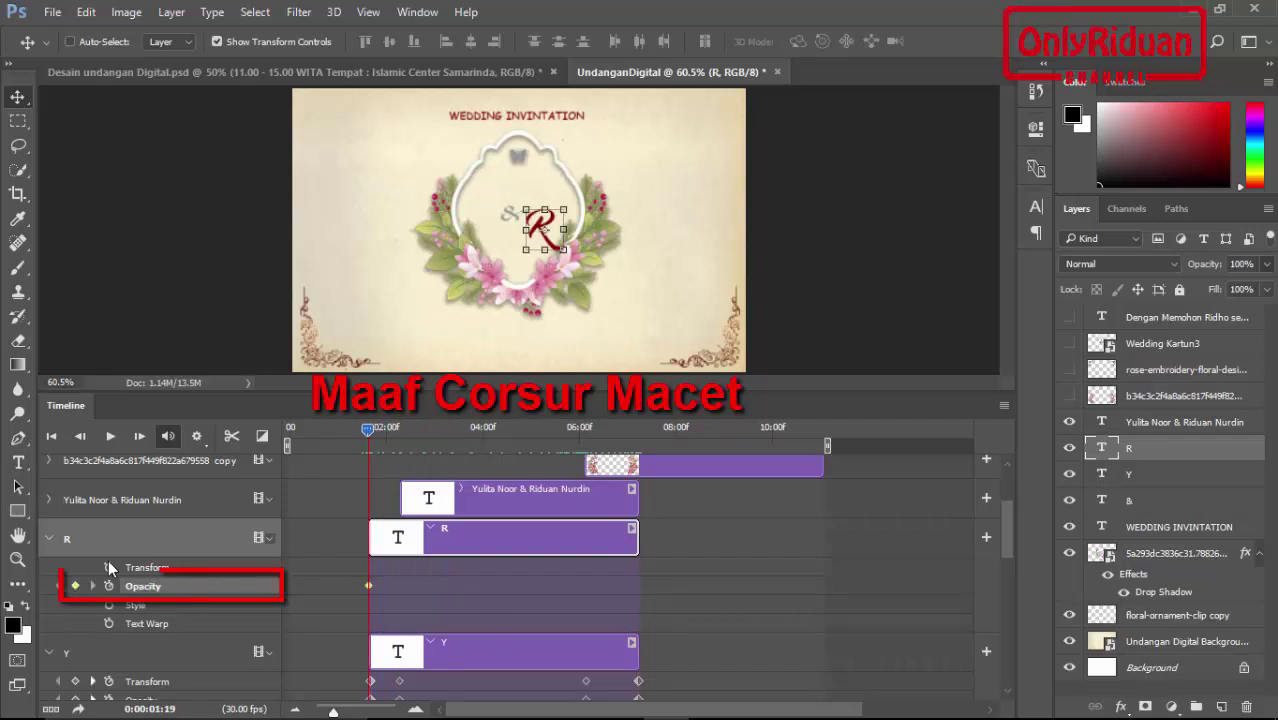
{"action": "left_click_drag", "start_coordinate": [1257, 287], "coordinate": [1177, 287]}
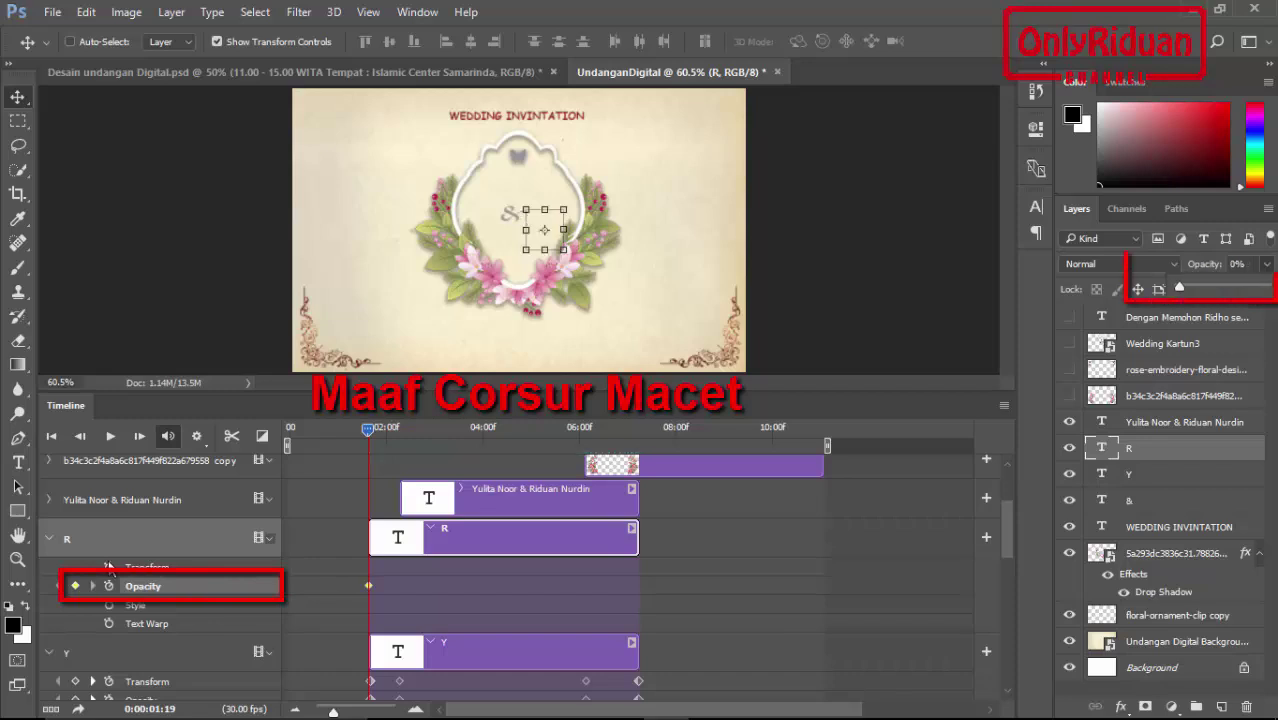
Step: Key the R letter to 100% opacity at 02:09
{"action": "left_click_drag", "start_coordinate": [368, 428], "coordinate": [399, 428]}
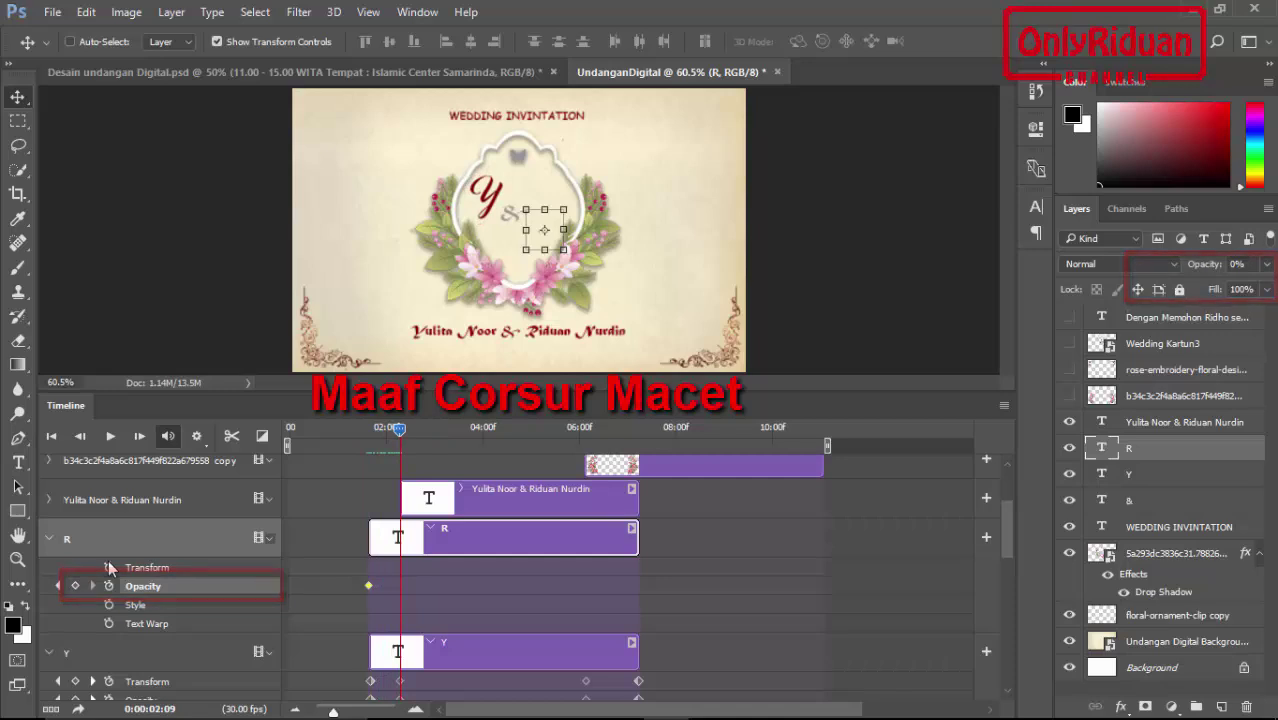
{"action": "left_click", "coordinate": [75, 585]}
{"action": "left_click", "coordinate": [1267, 264]}
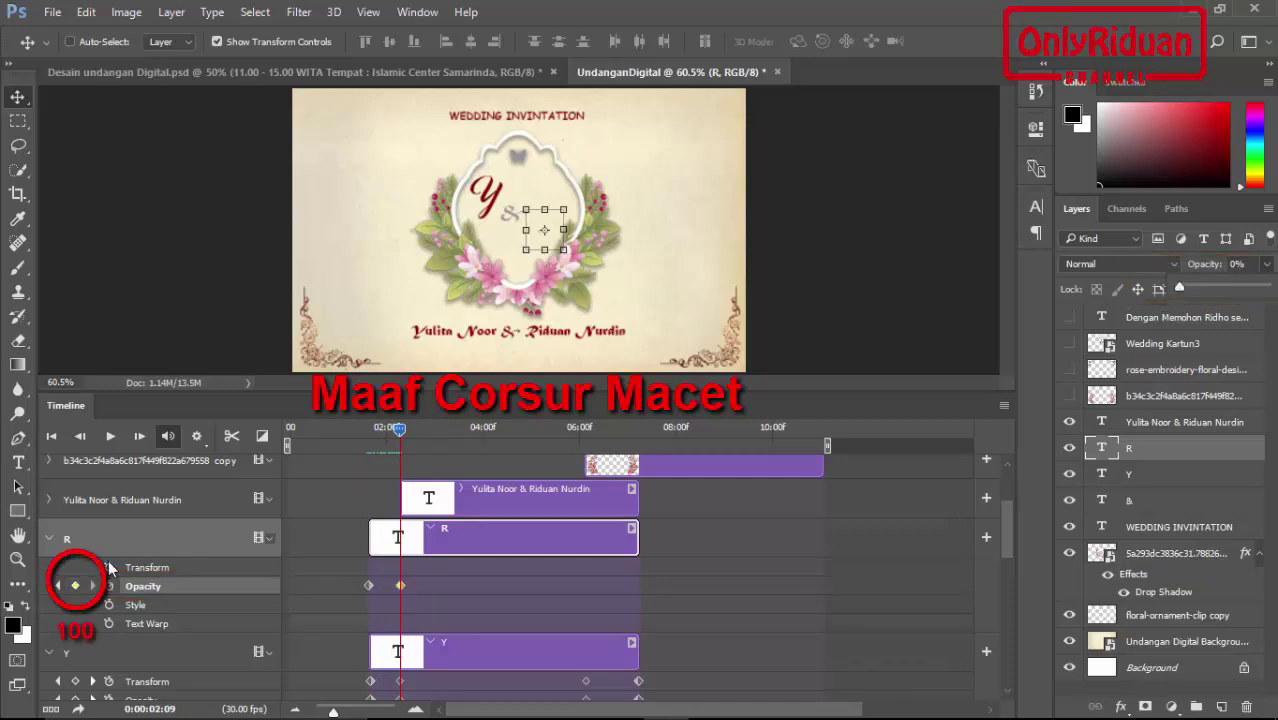
{"action": "left_click_drag", "start_coordinate": [1179, 287], "coordinate": [1266, 287]}
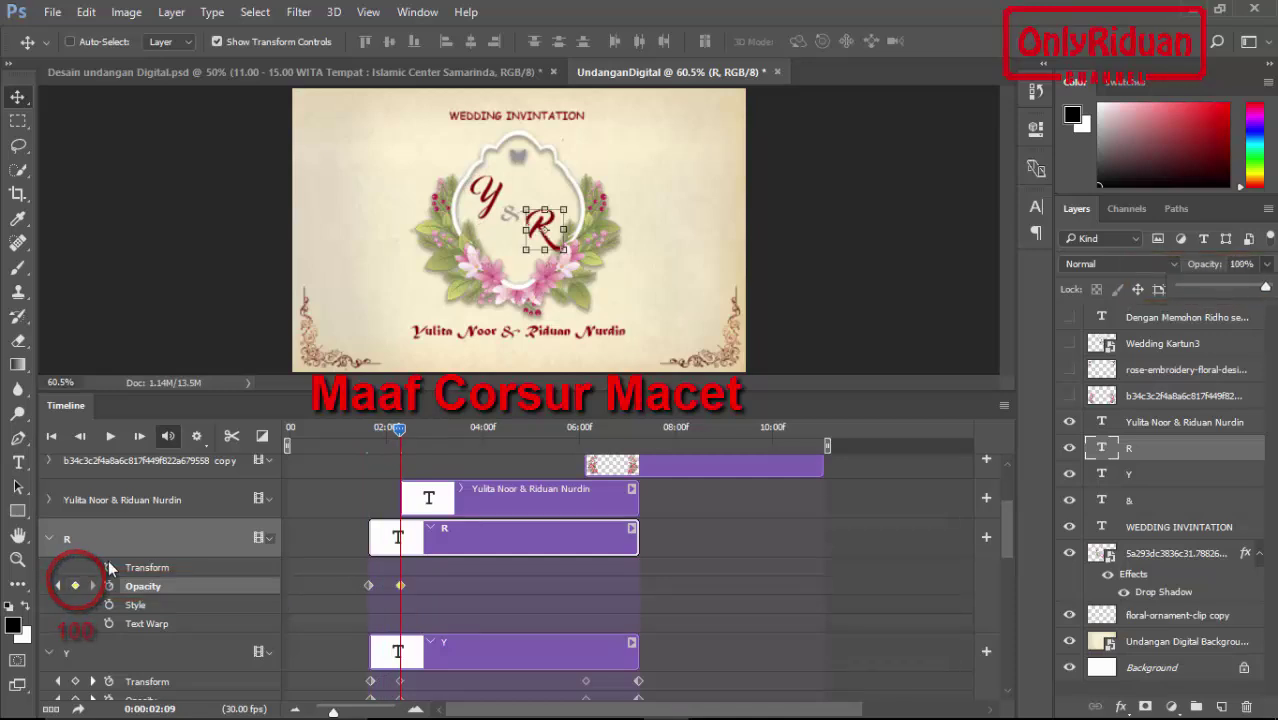
Step: Hold R at 100% at 06:05 and fade it to 0% at 07:07
{"action": "left_click_drag", "start_coordinate": [399, 428], "coordinate": [586, 428]}
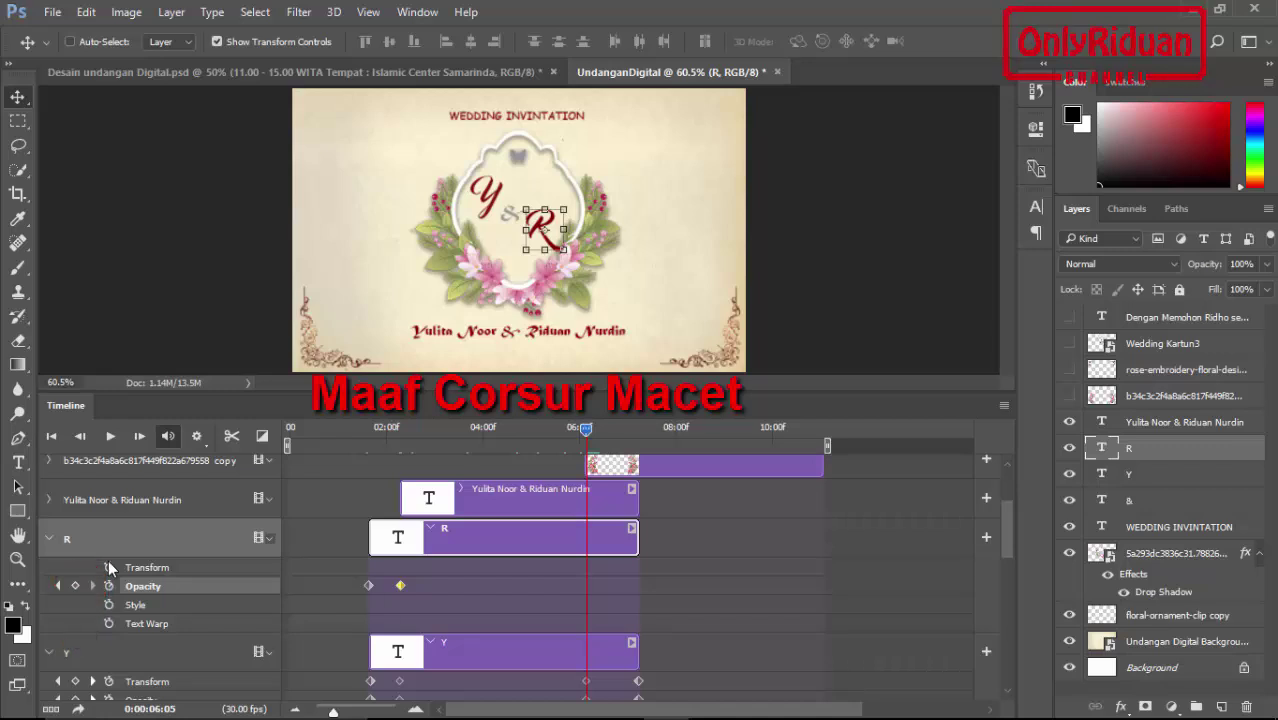
{"action": "left_click", "coordinate": [75, 585]}
{"action": "key", "text": "space"}
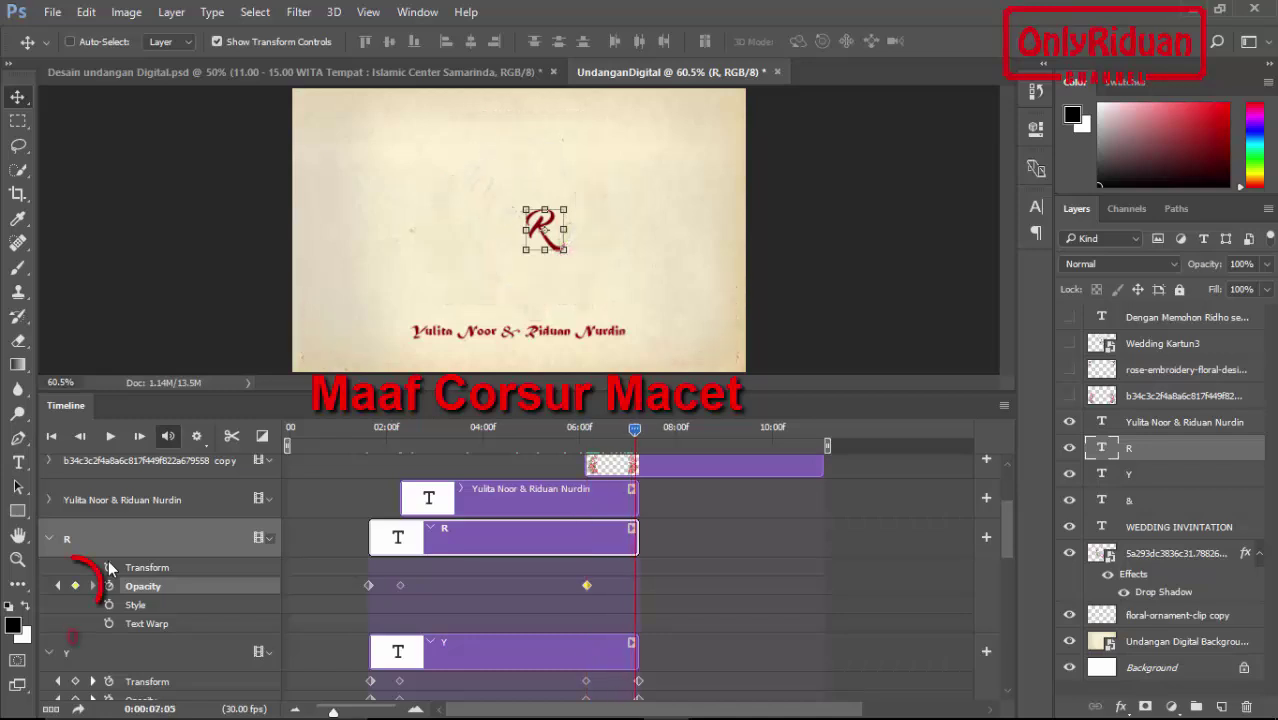
{"action": "key", "text": "space"}
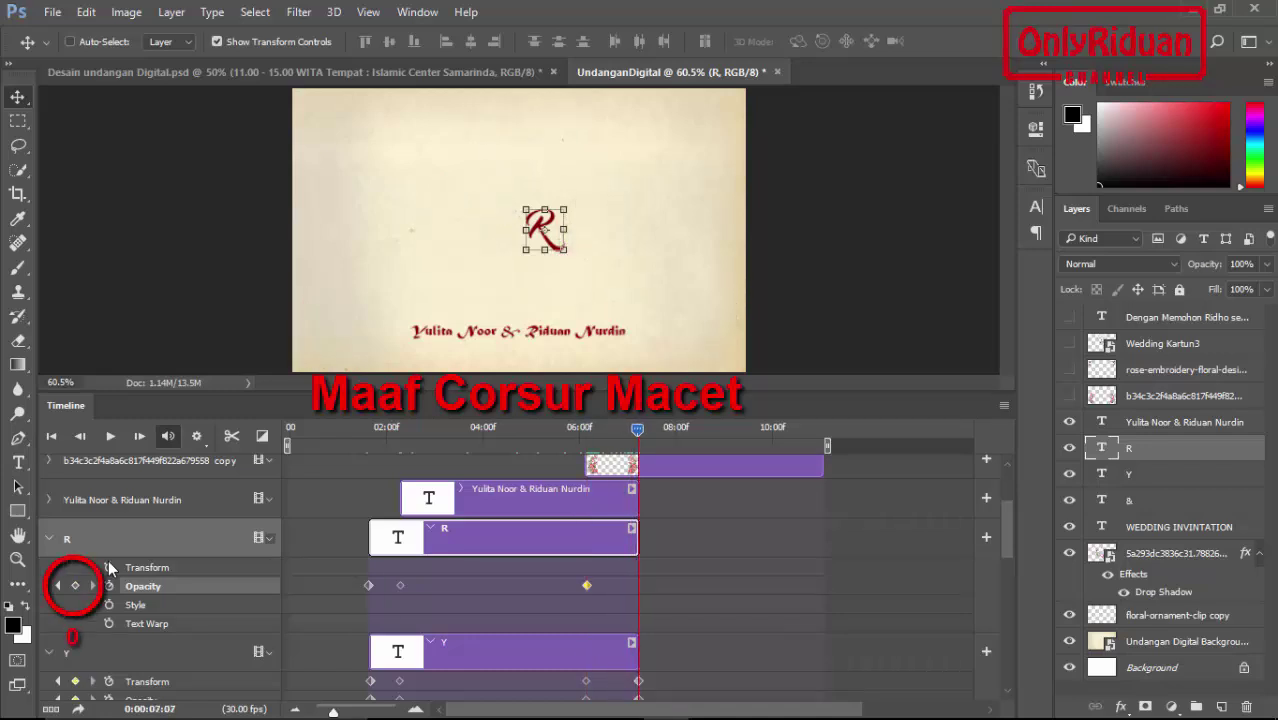
{"action": "left_click", "coordinate": [75, 585]}
{"action": "left_click", "coordinate": [1266, 264]}
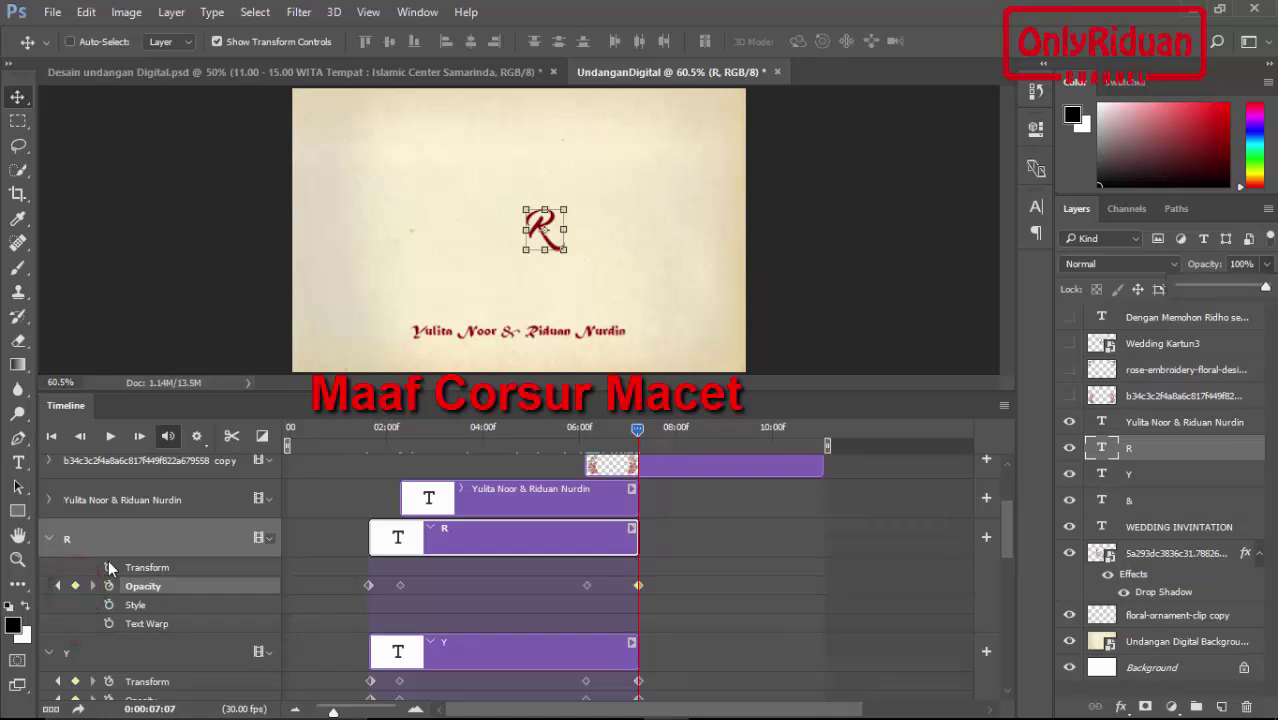
{"action": "left_click_drag", "start_coordinate": [1265, 287], "coordinate": [1179, 287]}
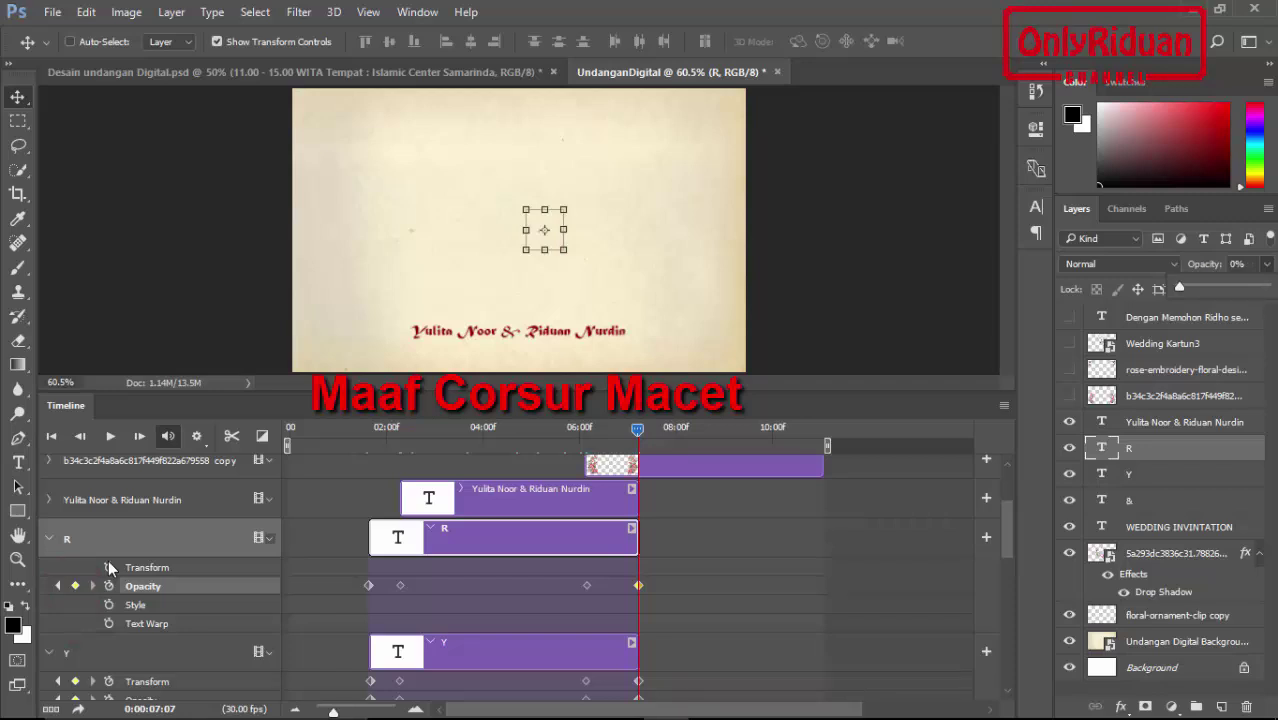
Step: Enable Transform keyframing on the R layer at 01:19
{"action": "left_click_drag", "start_coordinate": [637, 428], "coordinate": [365, 428]}
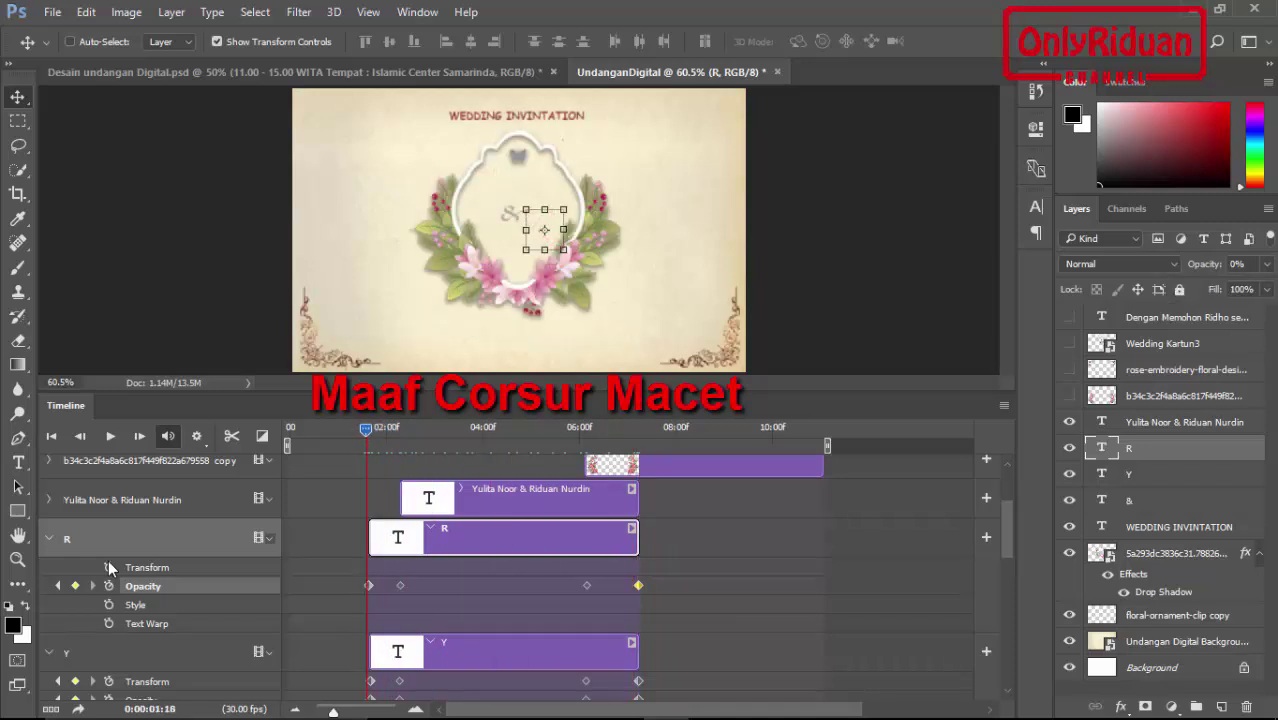
{"action": "key", "text": "Right"}
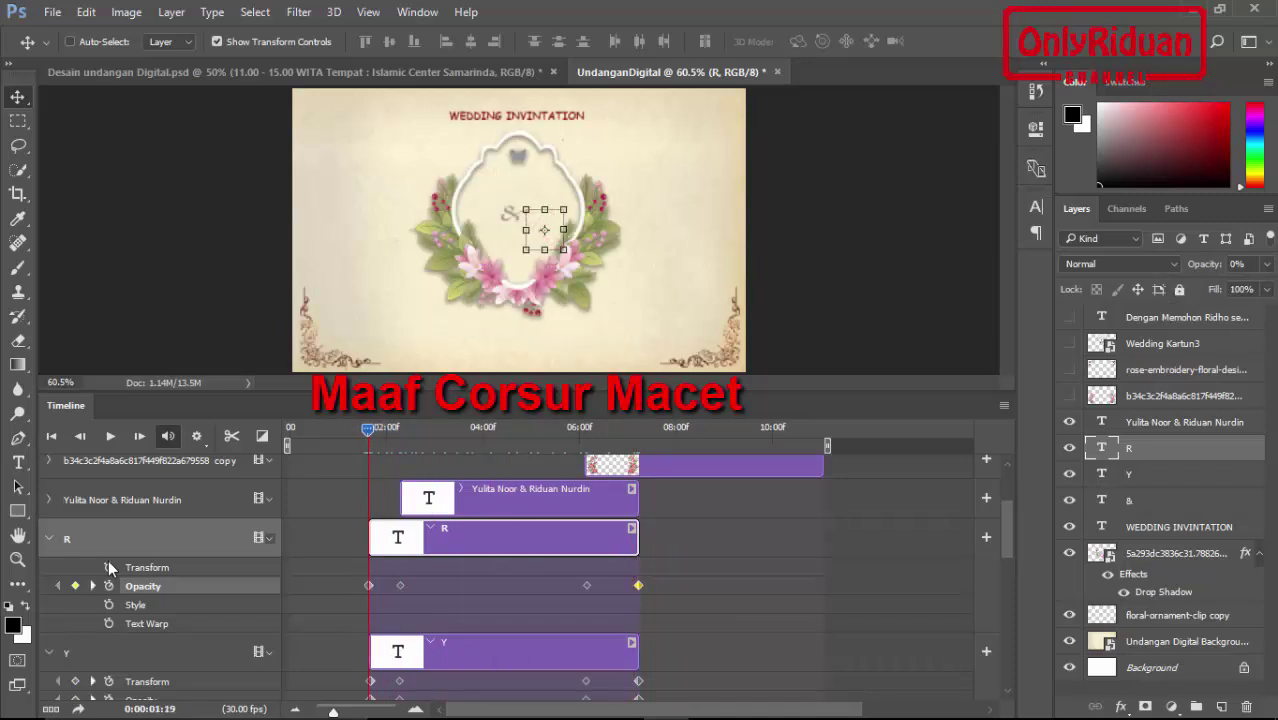
{"action": "left_click", "coordinate": [109, 567]}
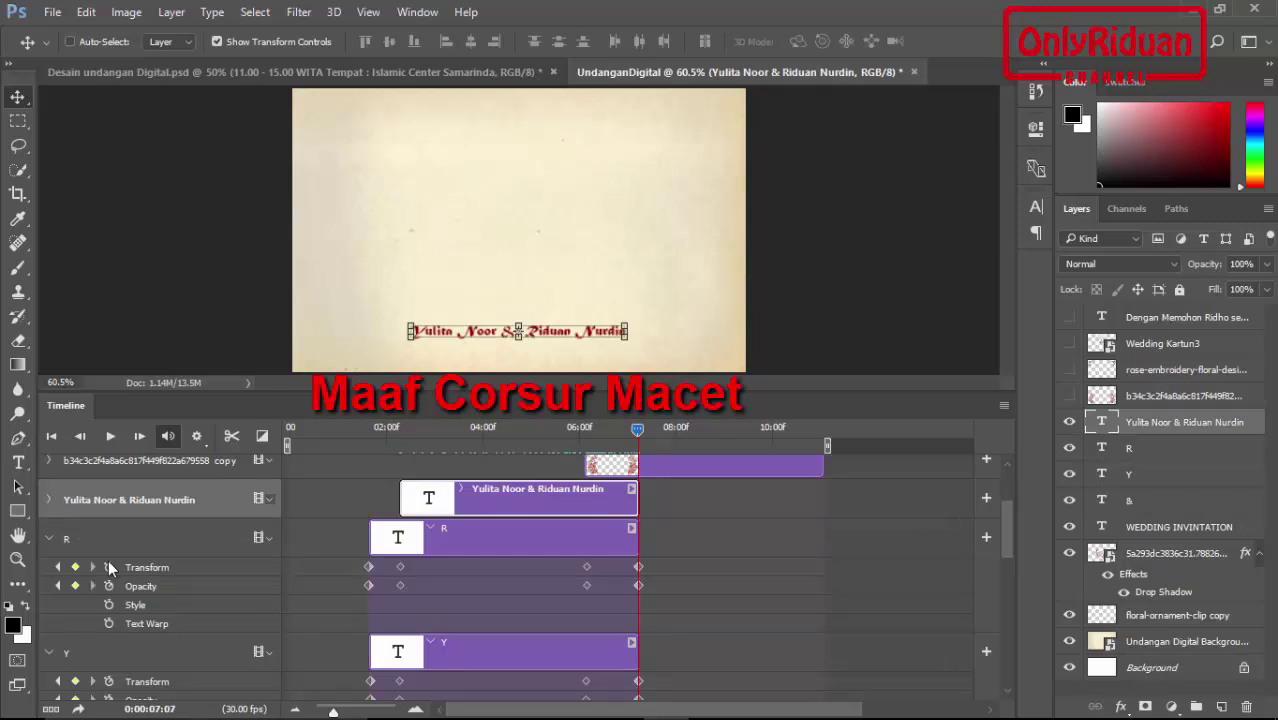
Step: Key the couple's names layer to 0% opacity at 02:08
{"action": "left_click", "coordinate": [48, 499]}
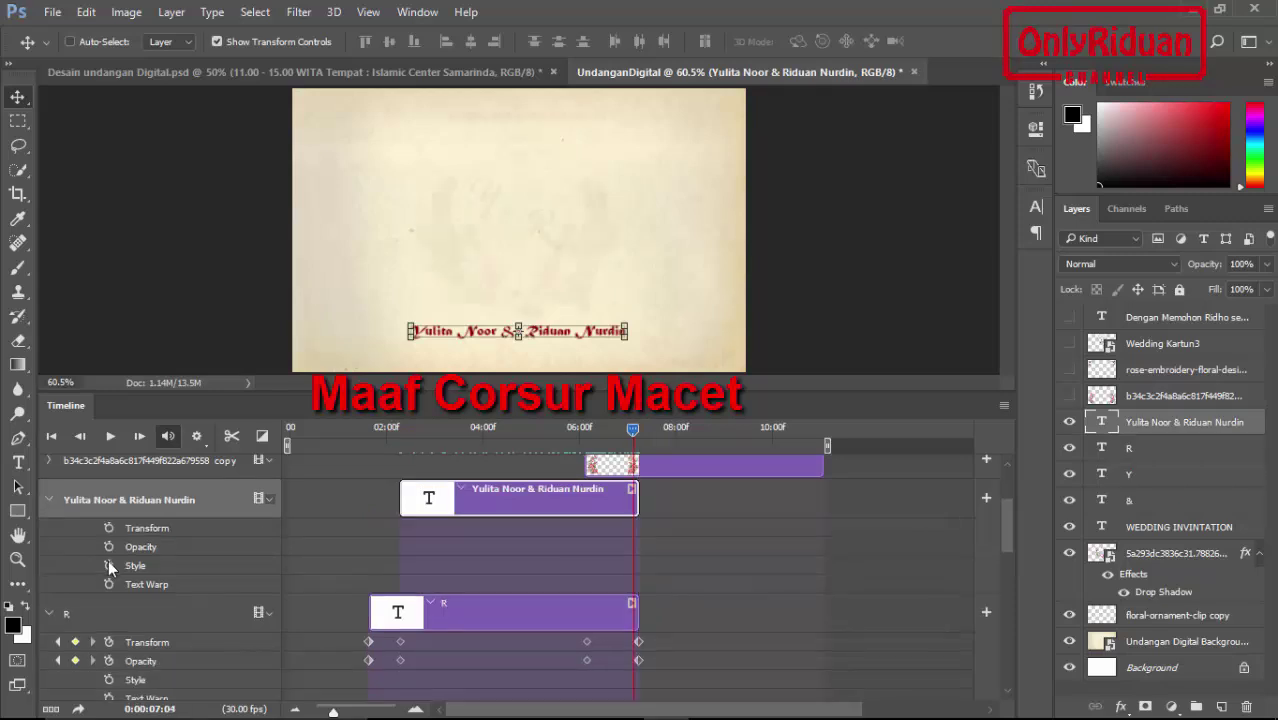
{"action": "left_click_drag", "start_coordinate": [637, 428], "coordinate": [398, 428]}
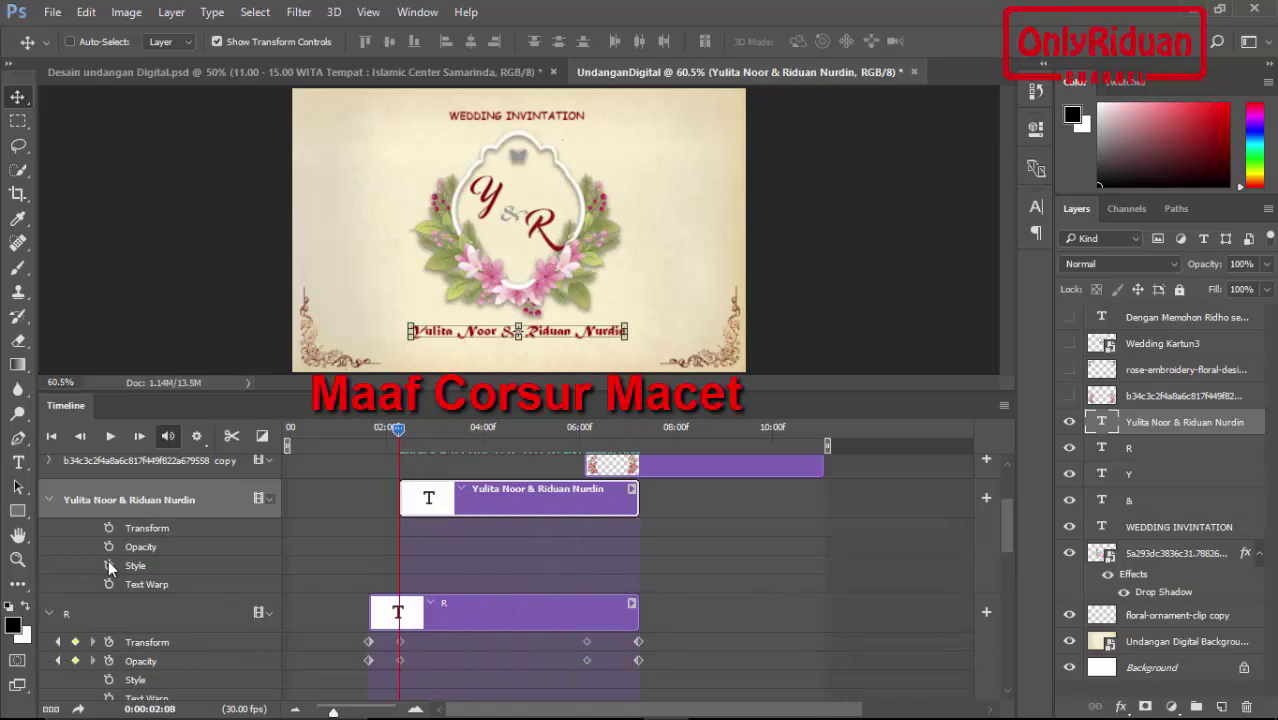
{"action": "left_click", "coordinate": [109, 546]}
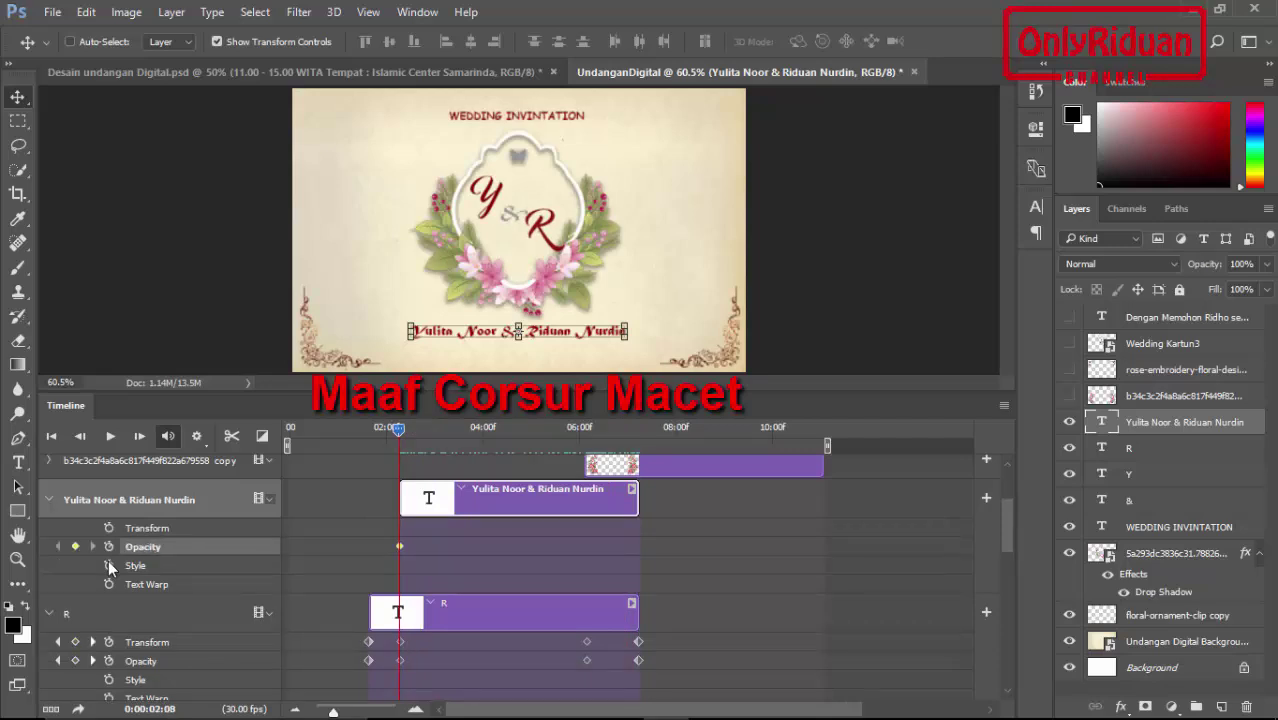
{"action": "left_click", "coordinate": [1266, 264]}
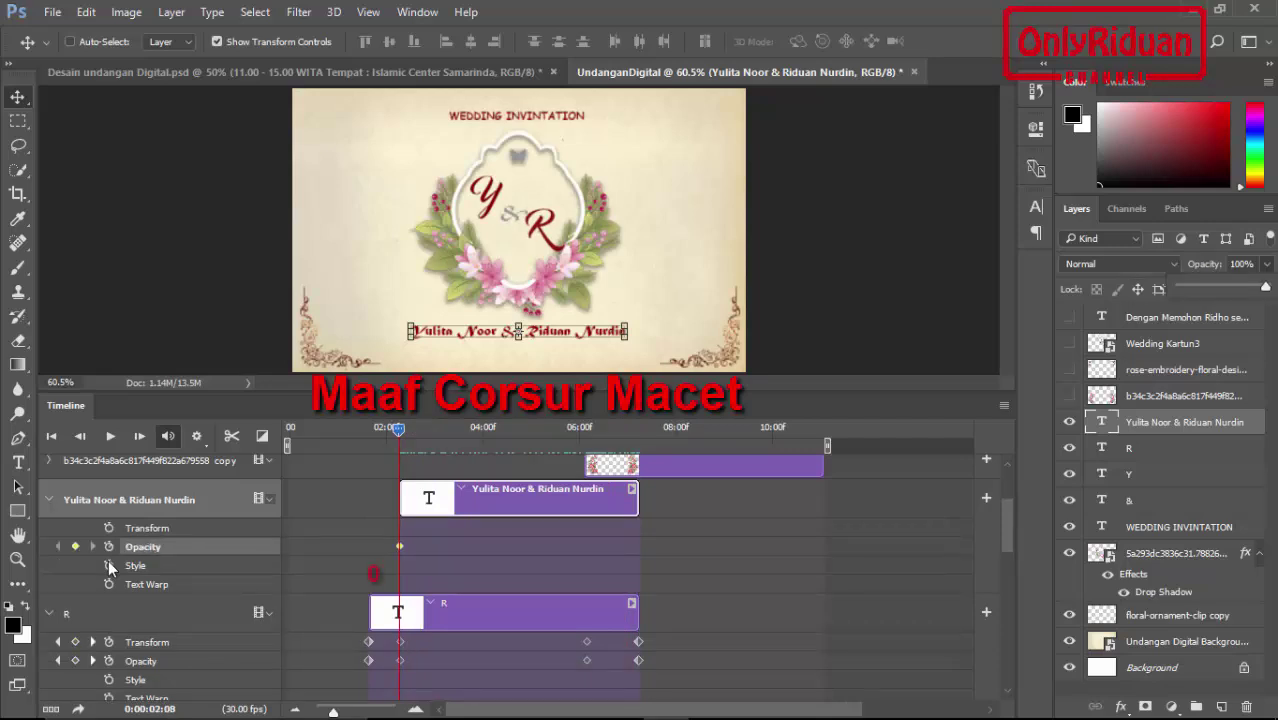
{"action": "left_click_drag", "start_coordinate": [1265, 287], "coordinate": [1179, 287]}
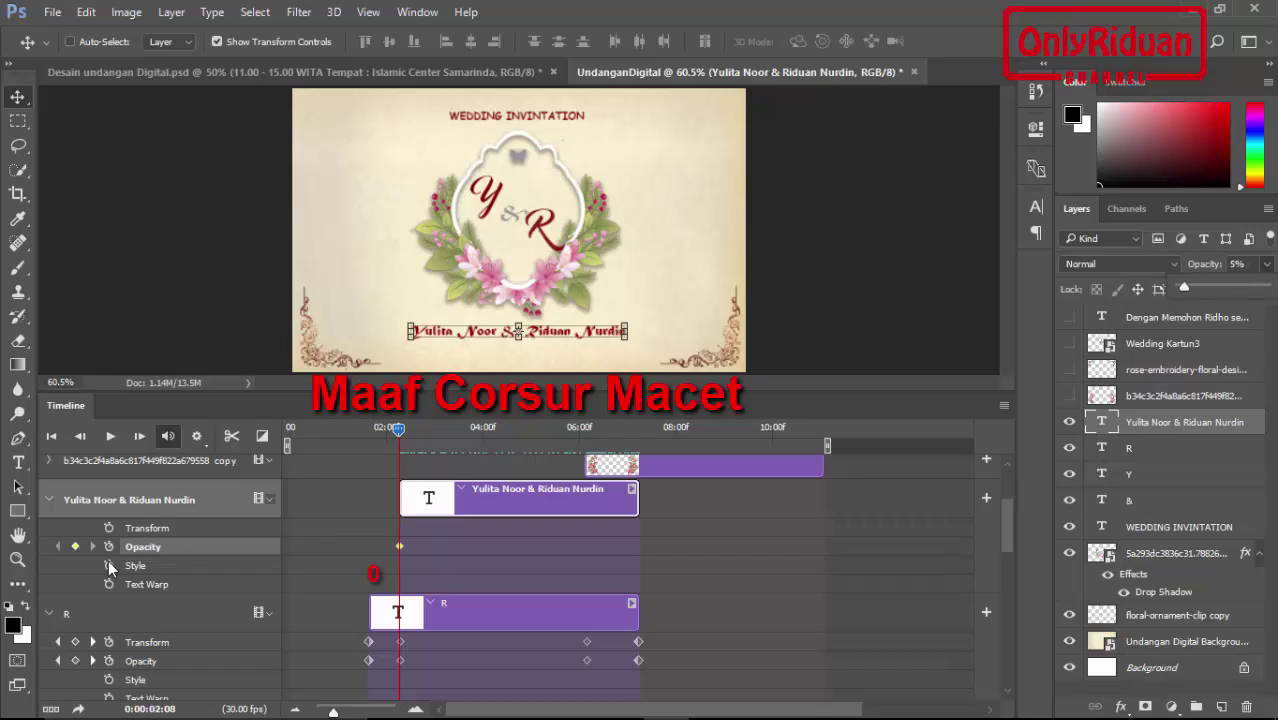
{"action": "left_click", "coordinate": [373, 574]}
Step: Bring the names to full opacity at 02:27 and key 100% again at 06:04
{"action": "left_click_drag", "start_coordinate": [398, 428], "coordinate": [428, 428]}
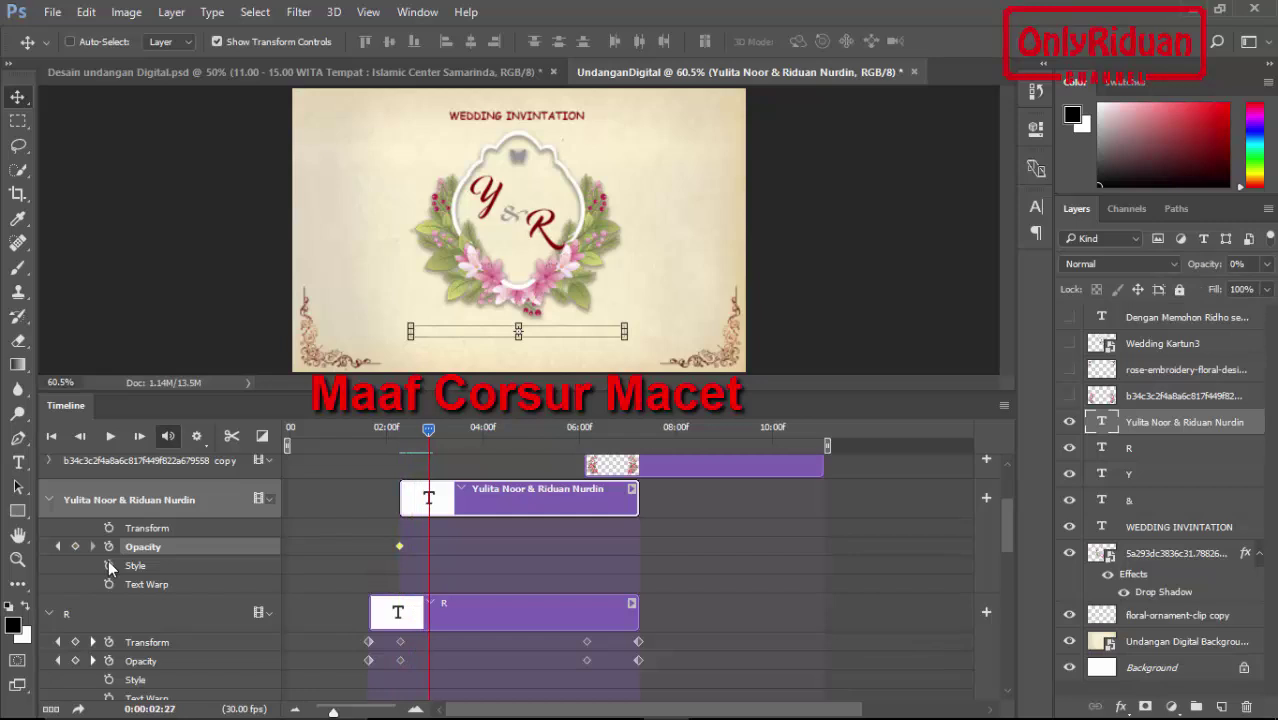
{"action": "left_click", "coordinate": [75, 546]}
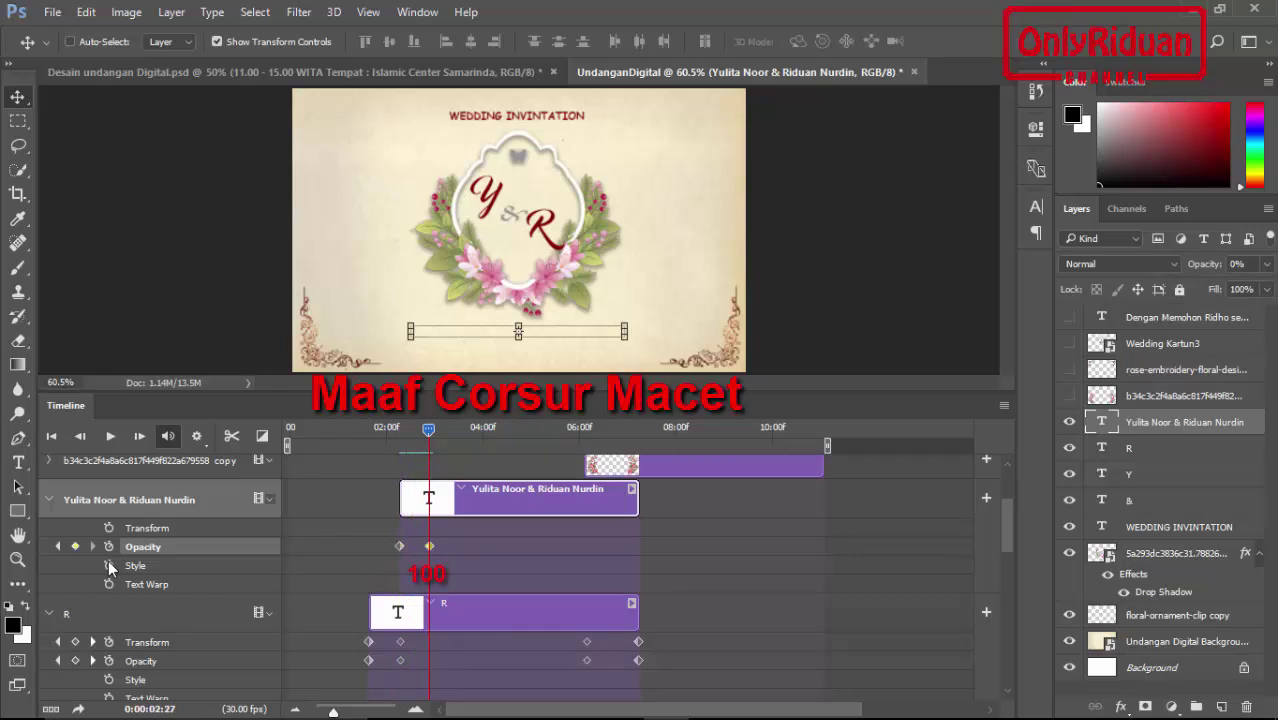
{"action": "left_click", "coordinate": [1266, 264]}
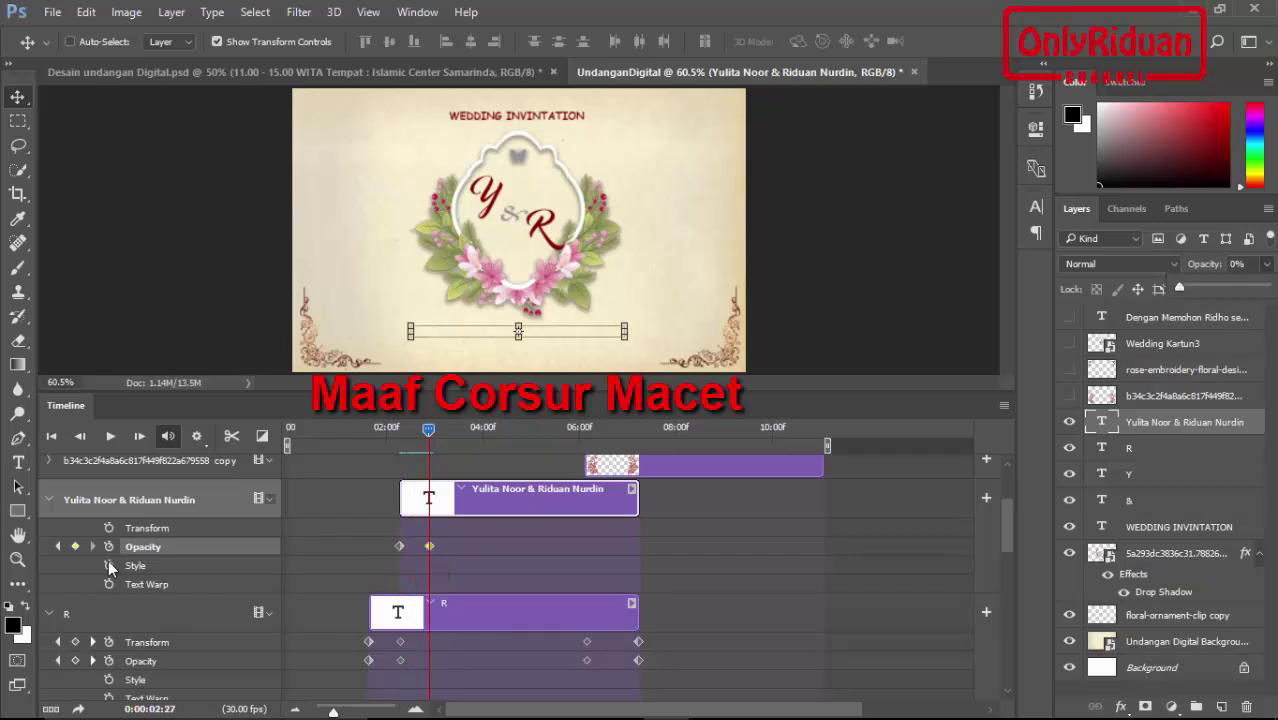
{"action": "left_click_drag", "start_coordinate": [1179, 287], "coordinate": [1227, 287]}
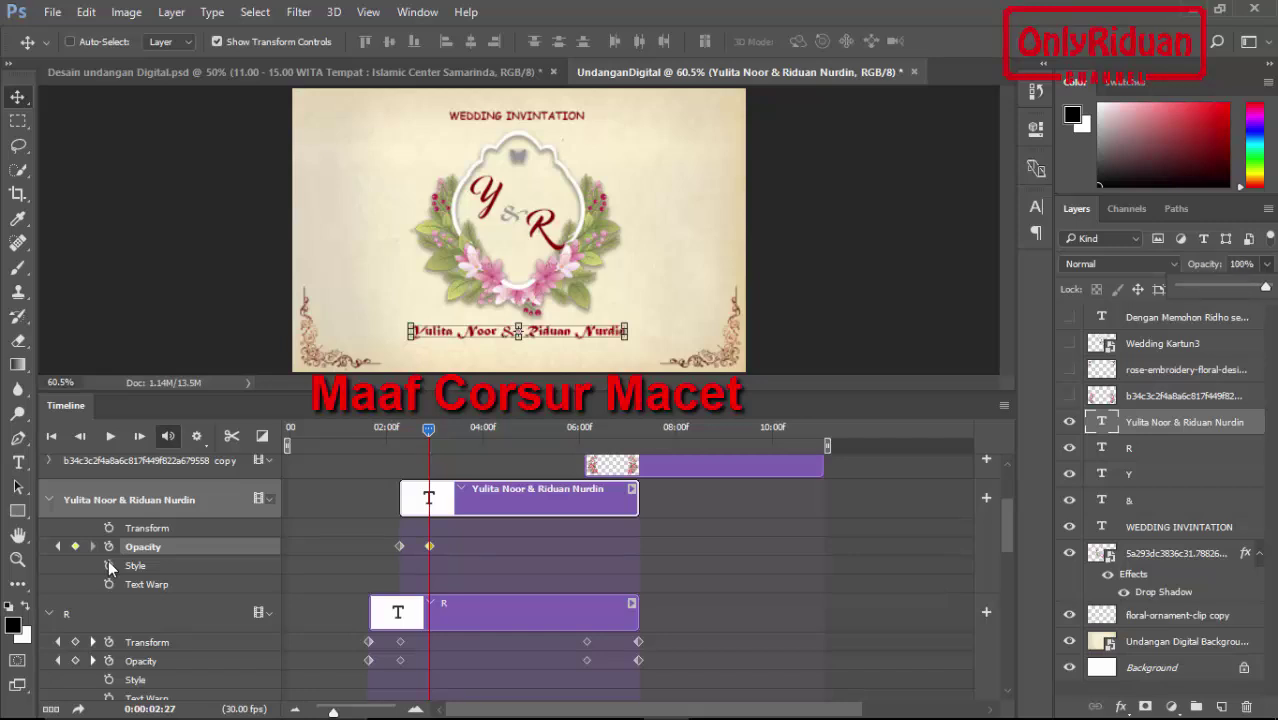
{"action": "left_click_drag", "start_coordinate": [428, 428], "coordinate": [585, 428]}
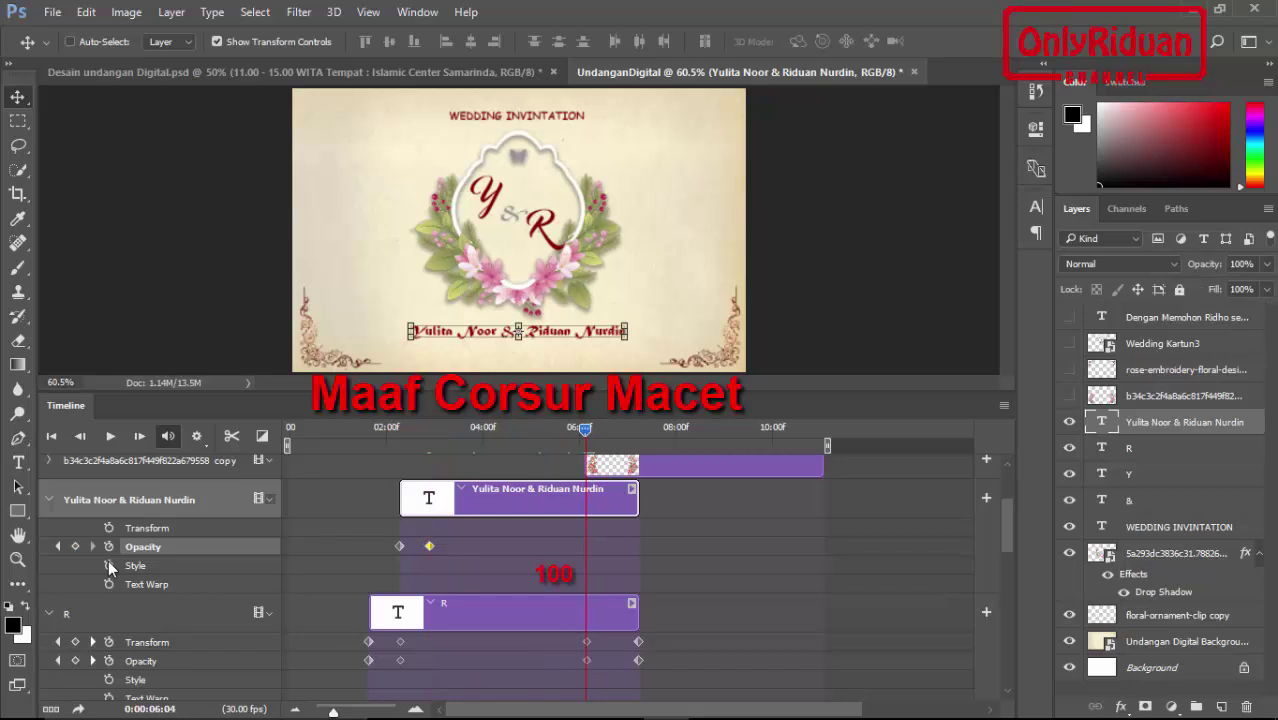
{"action": "left_click", "coordinate": [1241, 264]}
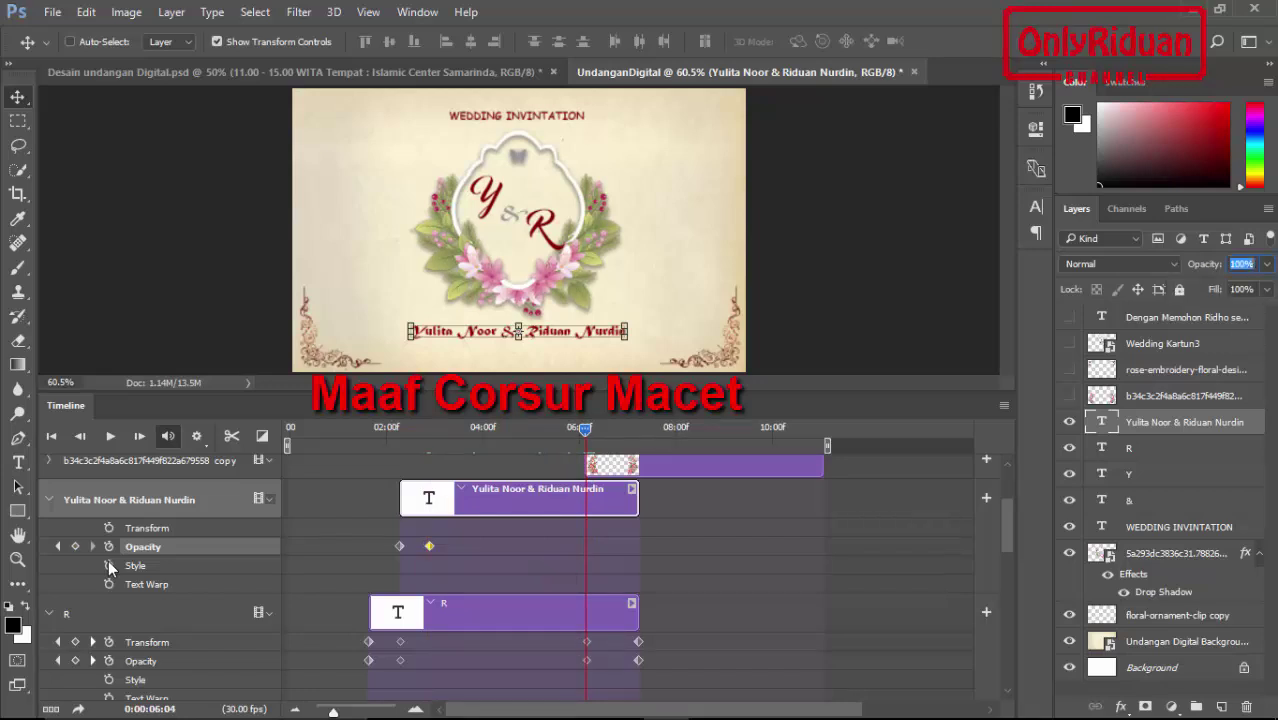
{"action": "type", "text": "100"}
{"action": "key", "text": "Return"}
Step: Fade the names to 0% opacity with a keyframe at 07:07
{"action": "left_click_drag", "start_coordinate": [585, 428], "coordinate": [637, 428]}
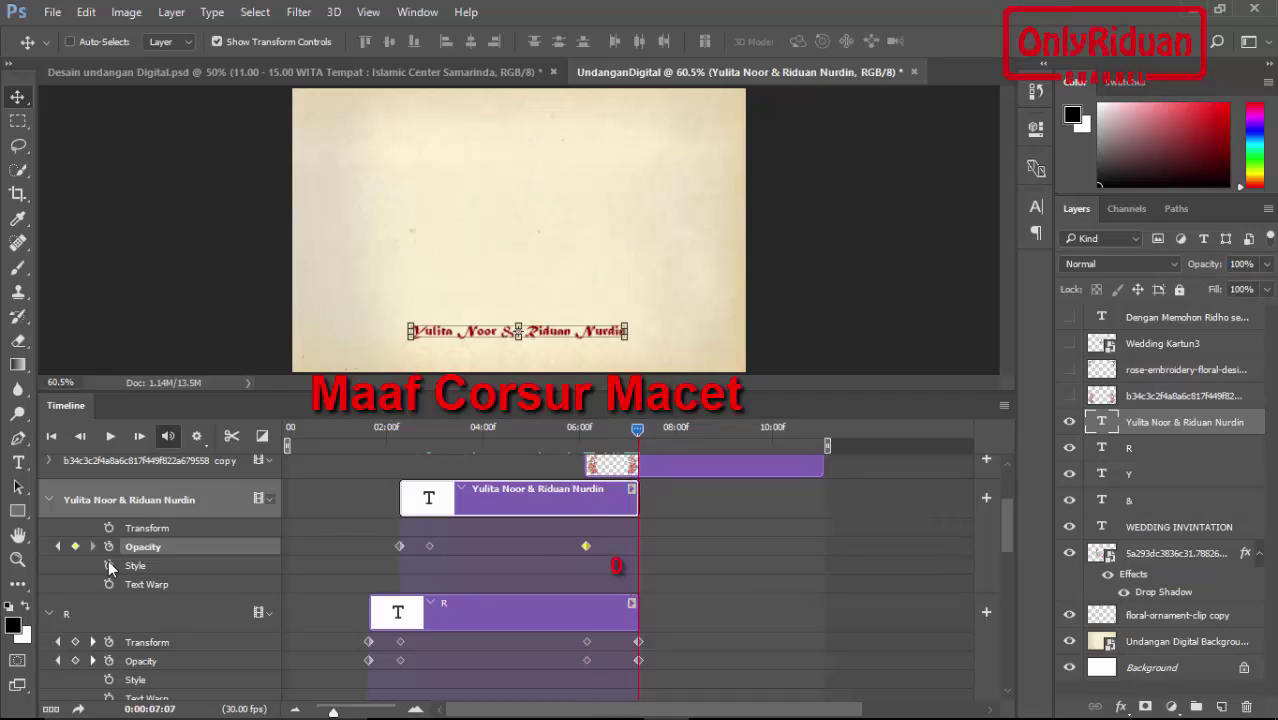
{"action": "key", "text": "Return"}
{"action": "left_click", "coordinate": [1266, 264]}
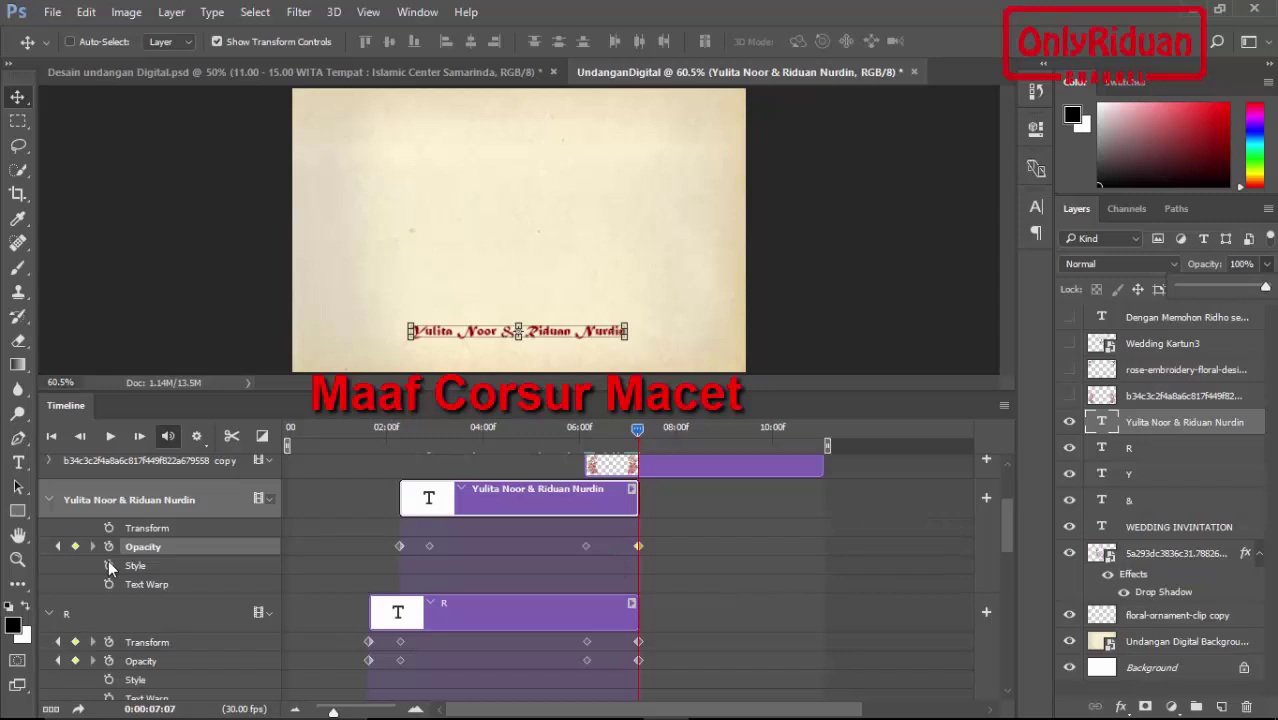
{"action": "left_click_drag", "start_coordinate": [1266, 287], "coordinate": [1179, 287]}
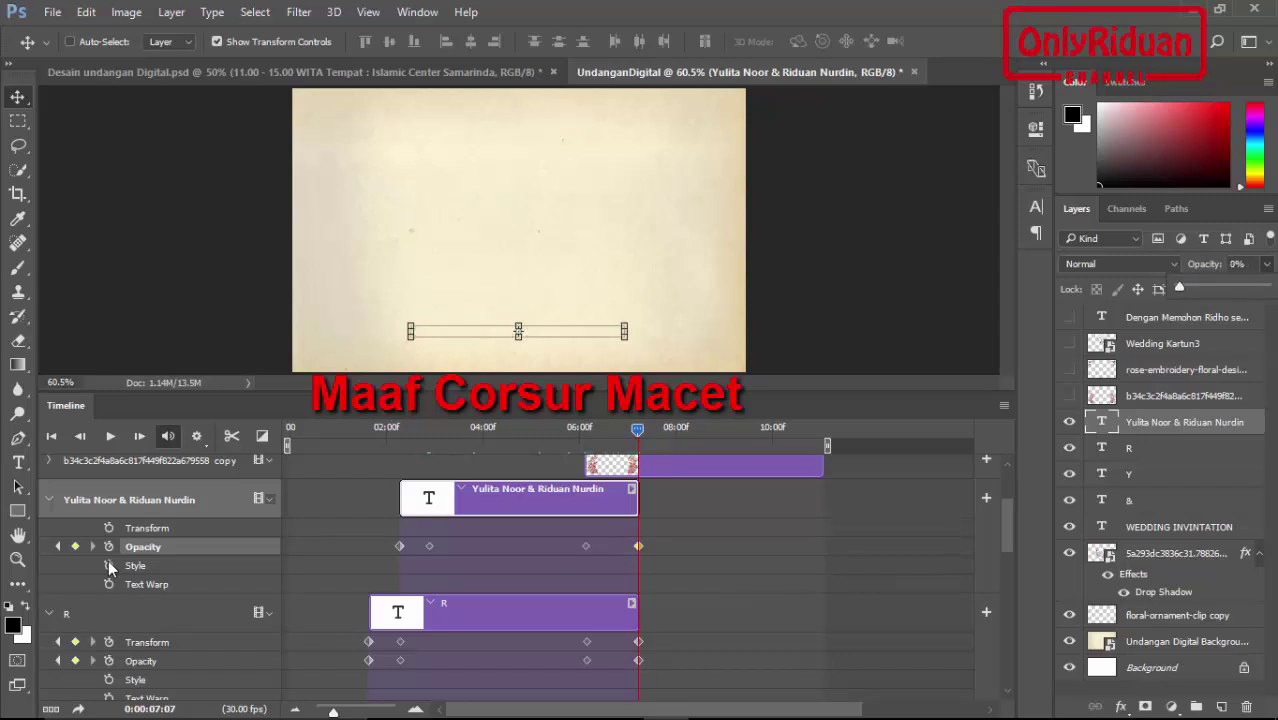
Step: Rewind to the start and play the animation to preview the opacity fades
{"action": "scroll", "coordinate": [110, 567], "scroll_direction": "up", "scroll_amount": 3}
{"action": "scroll", "coordinate": [110, 567], "scroll_direction": "up", "scroll_amount": 1}
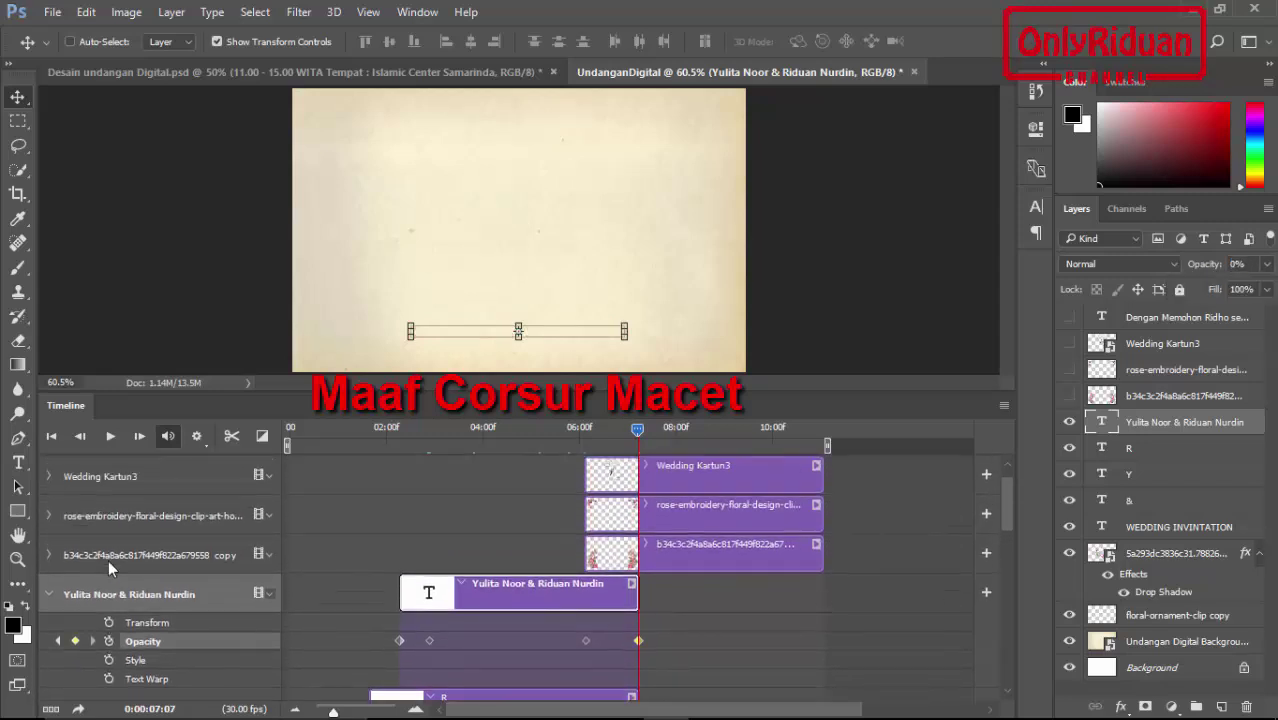
{"action": "left_click_drag", "start_coordinate": [637, 429], "coordinate": [288, 429]}
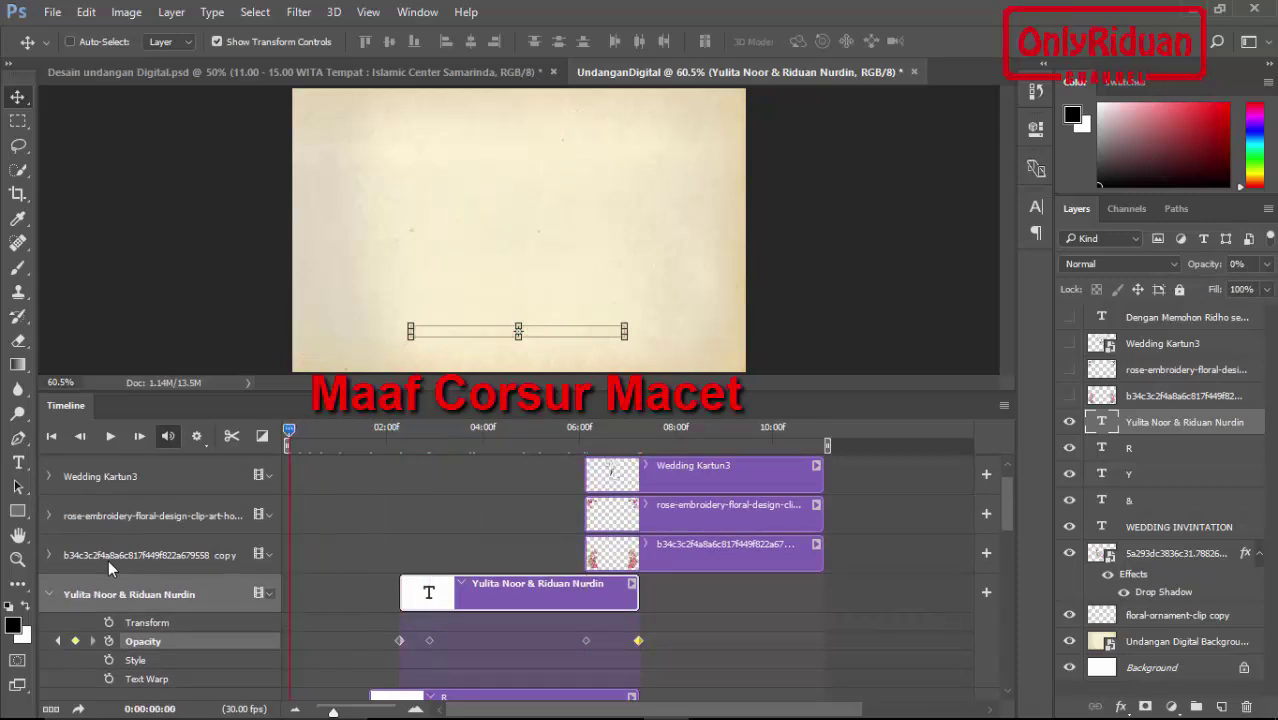
{"action": "key", "text": "space"}
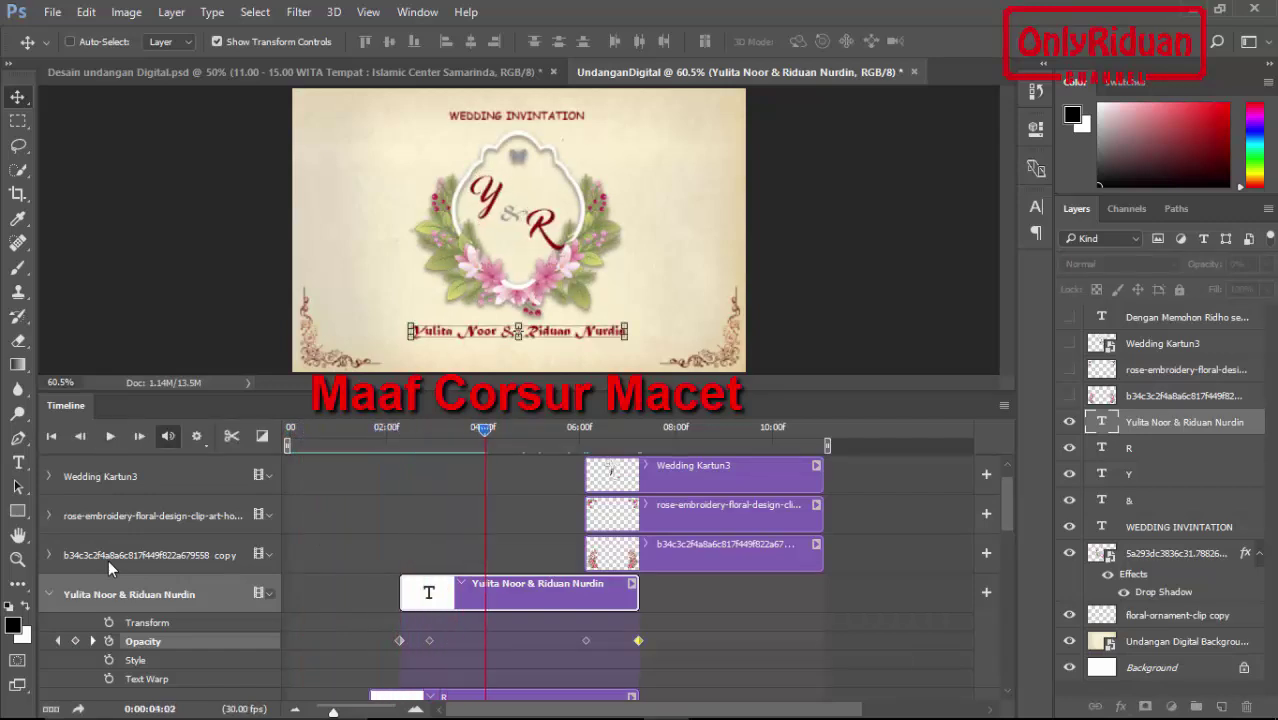
{"action": "key", "text": "space"}
Step: Make Wedding Kartun3, rose-embroidery and b34c… layers visible, then select the top greeting text layer
{"action": "scroll", "coordinate": [110, 568], "scroll_direction": "up", "scroll_amount": 1}
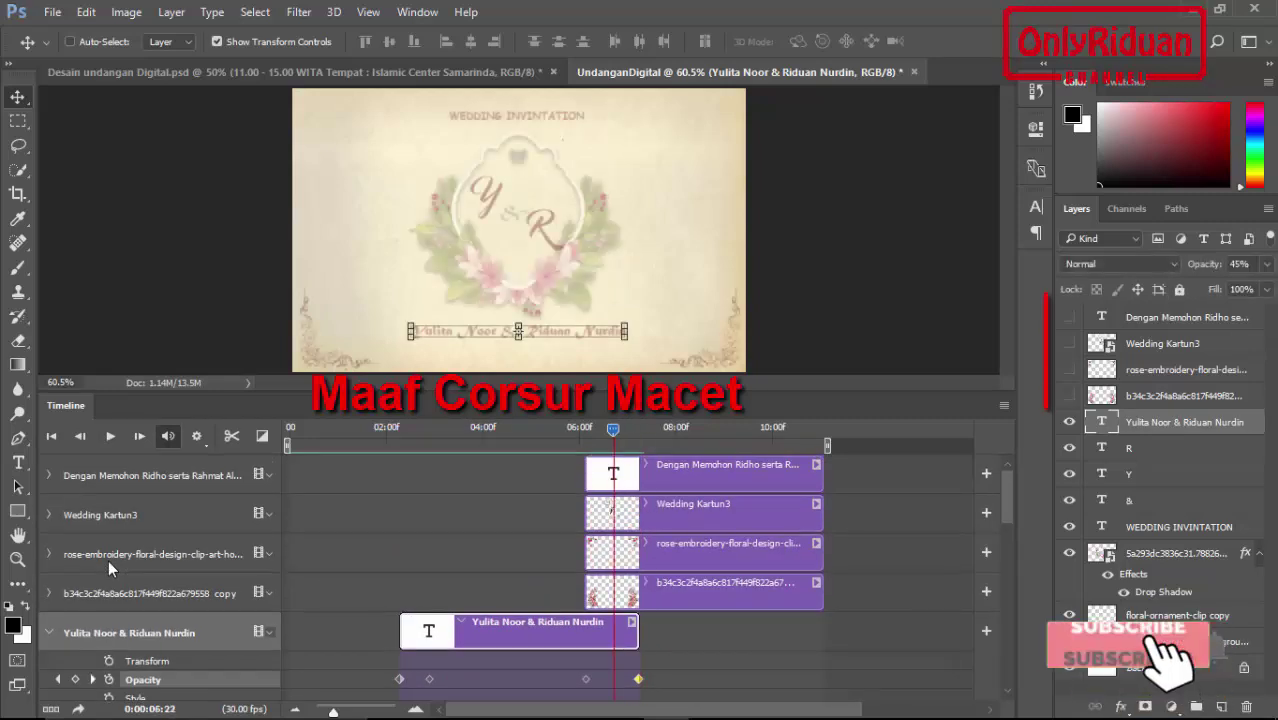
{"action": "left_click_drag", "start_coordinate": [1069, 343], "coordinate": [1069, 395]}
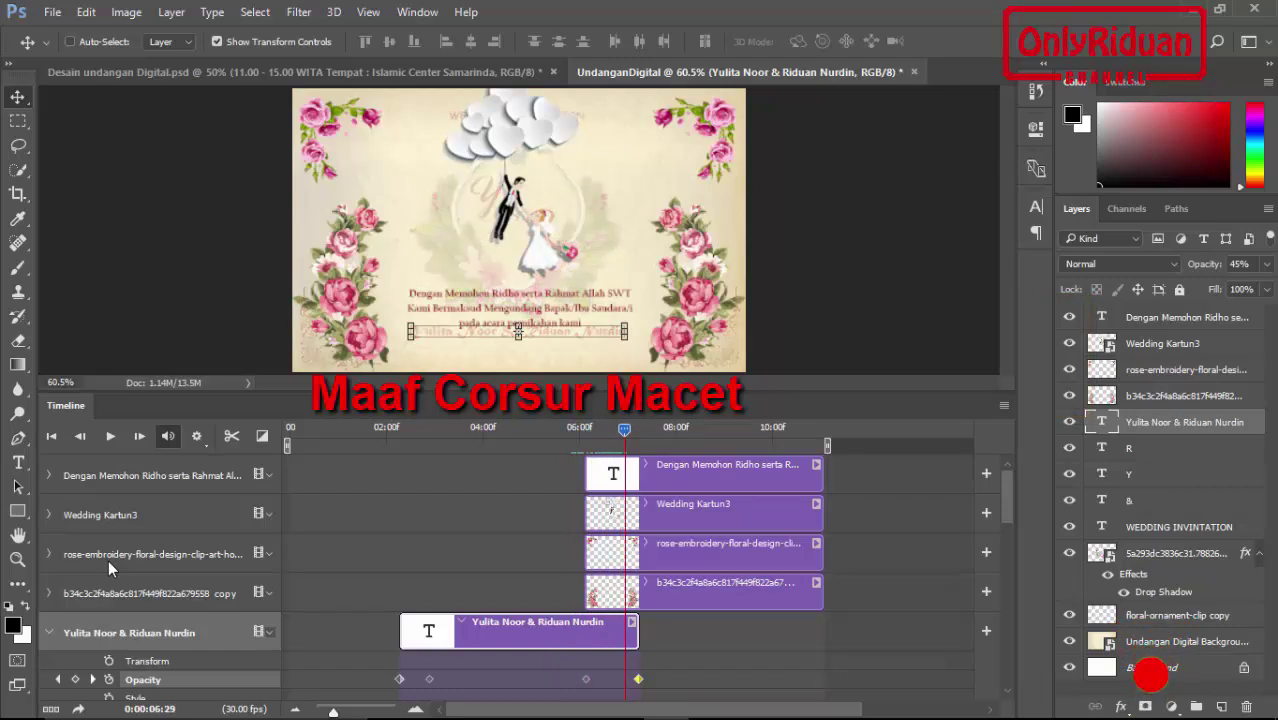
{"action": "key", "text": "ctrl+alt+a"}
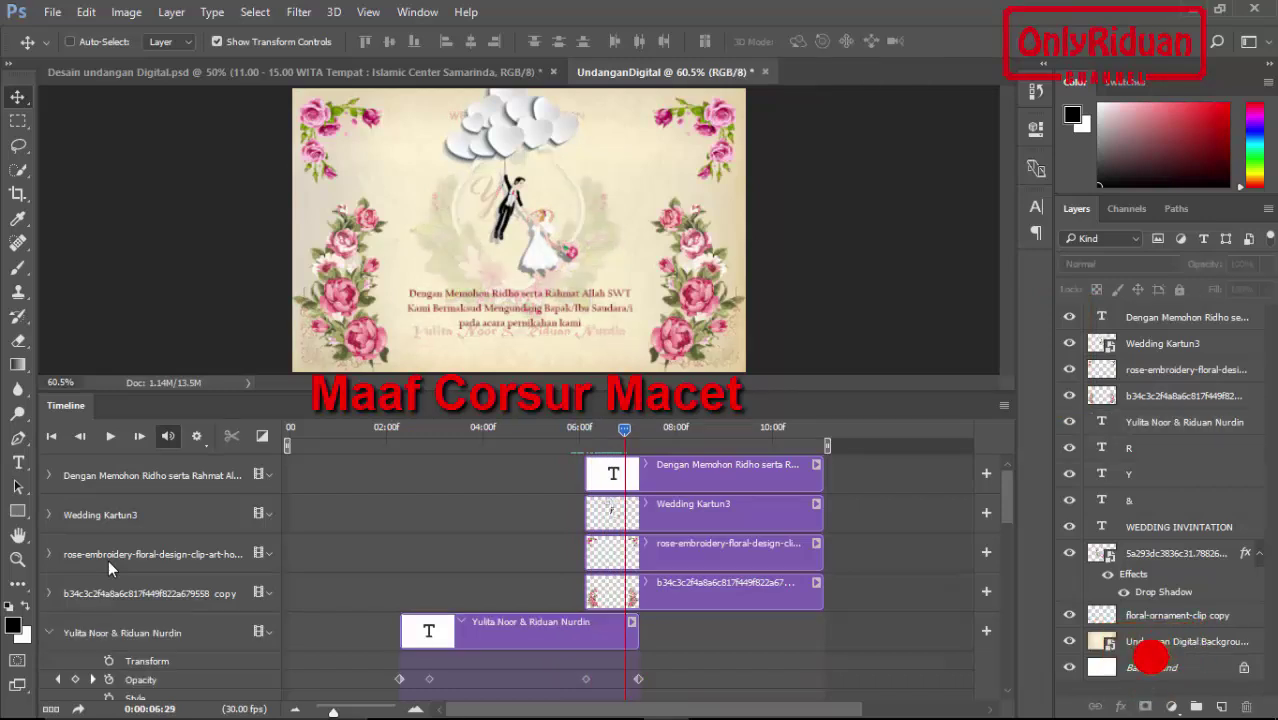
{"action": "key", "text": "alt+period"}
Step: Shift the greeting, couple and two rose clips together later on the timeline
{"action": "key", "text": "alt+shift+bracketleft"}
{"action": "key", "text": "alt+shift+bracketleft"}
{"action": "key", "text": "alt+shift+bracketleft"}
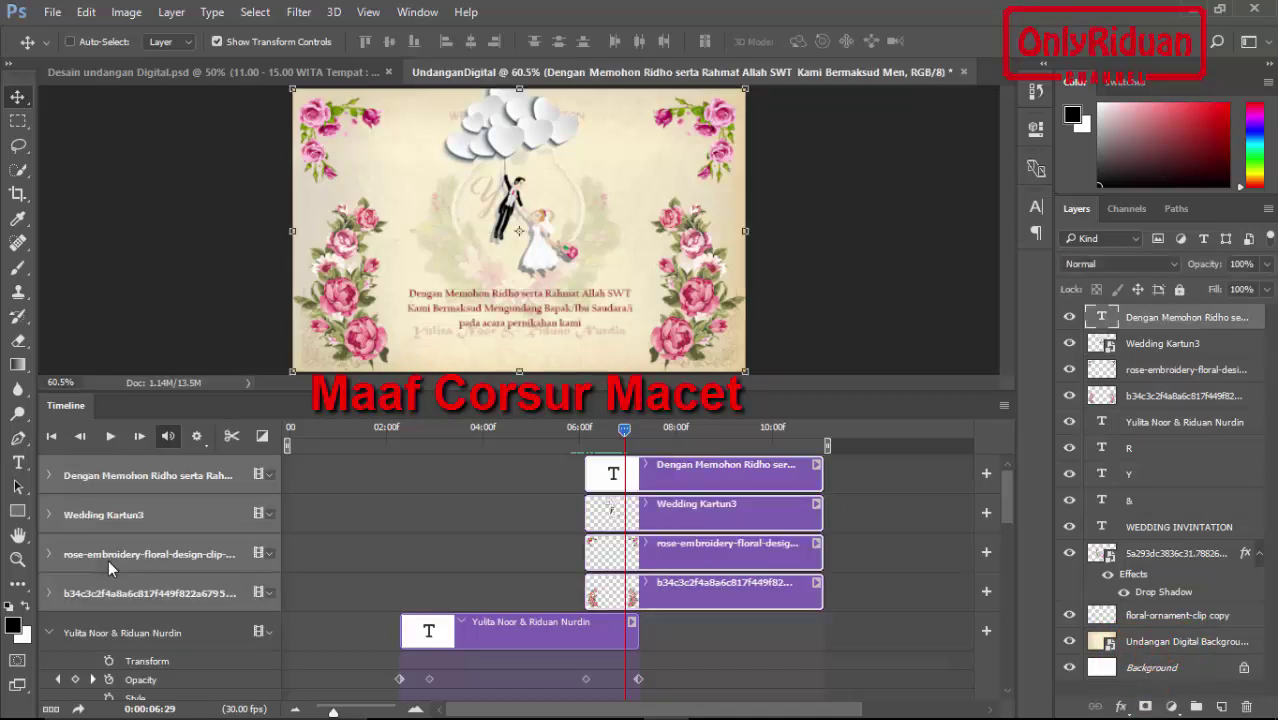
{"action": "left_click_drag", "start_coordinate": [700, 480], "coordinate": [727, 480]}
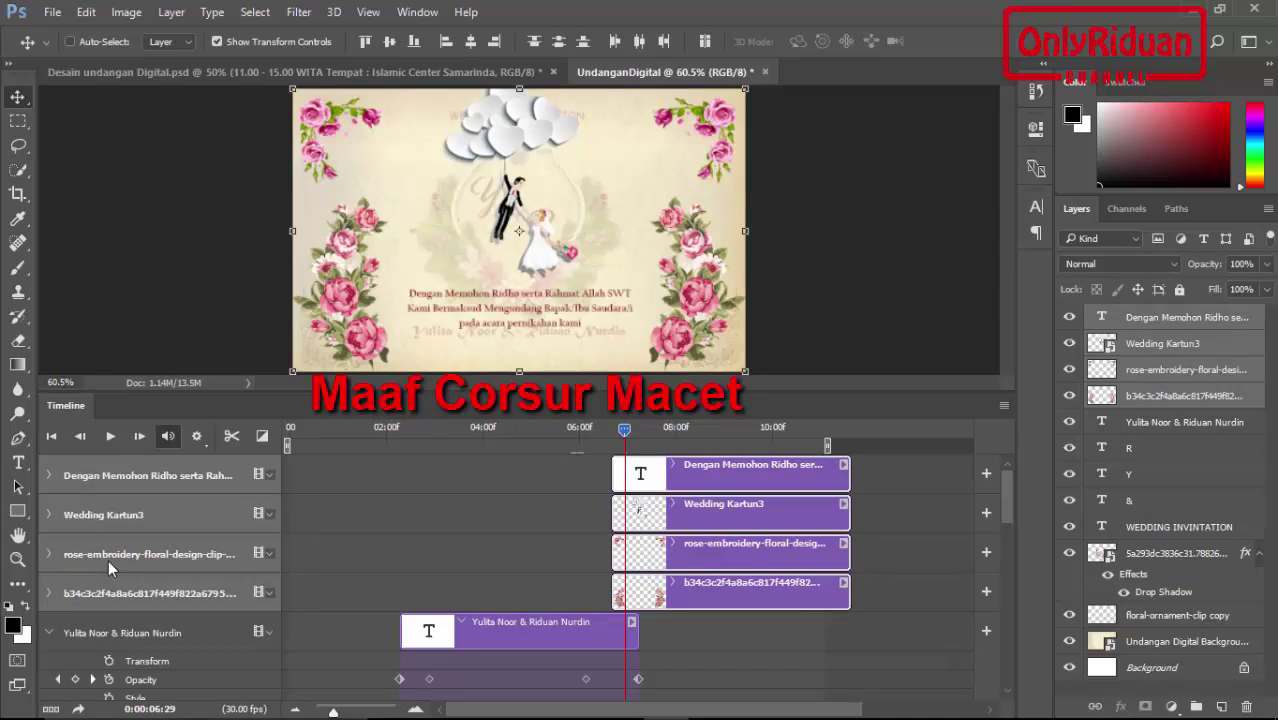
{"action": "key", "text": "Left"}
{"action": "key", "text": "Left"}
{"action": "key", "text": "Left"}
{"action": "key", "text": "Left"}
{"action": "key", "text": "Left"}
{"action": "key", "text": "Left"}
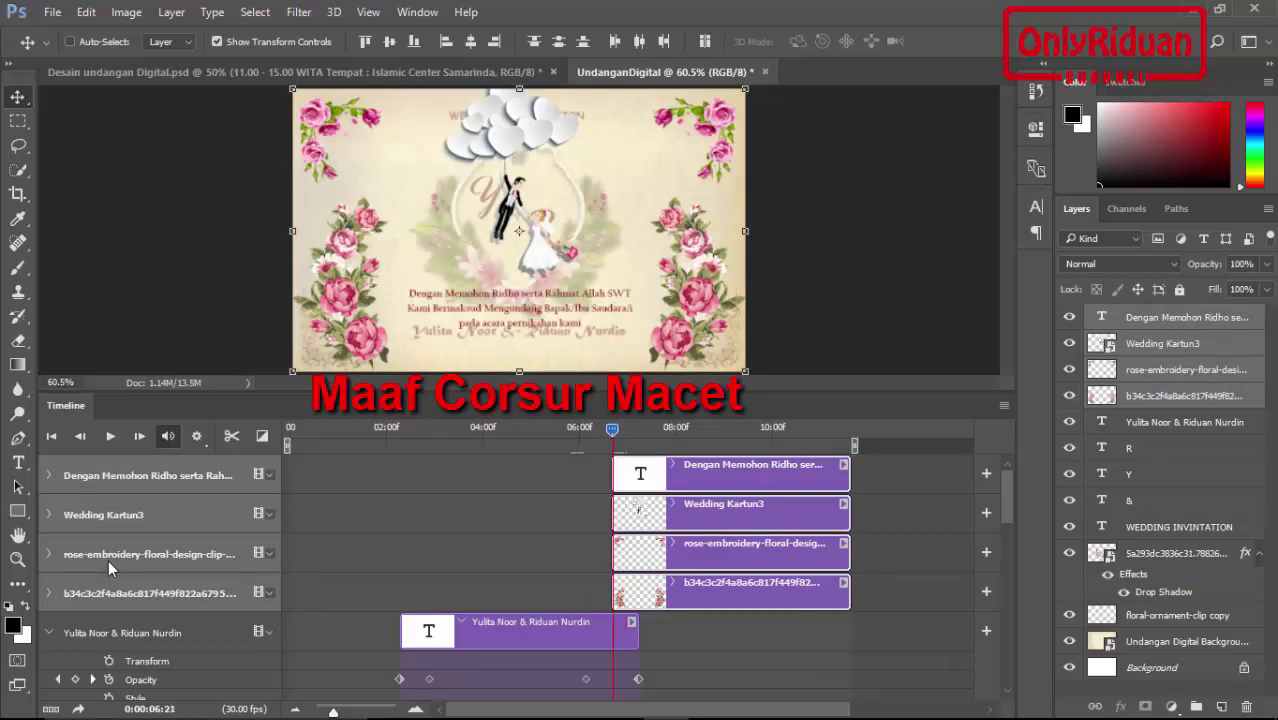
{"action": "key", "text": "Left"}
{"action": "key", "text": "Left"}
{"action": "key", "text": "Left"}
{"action": "key", "text": "Left"}
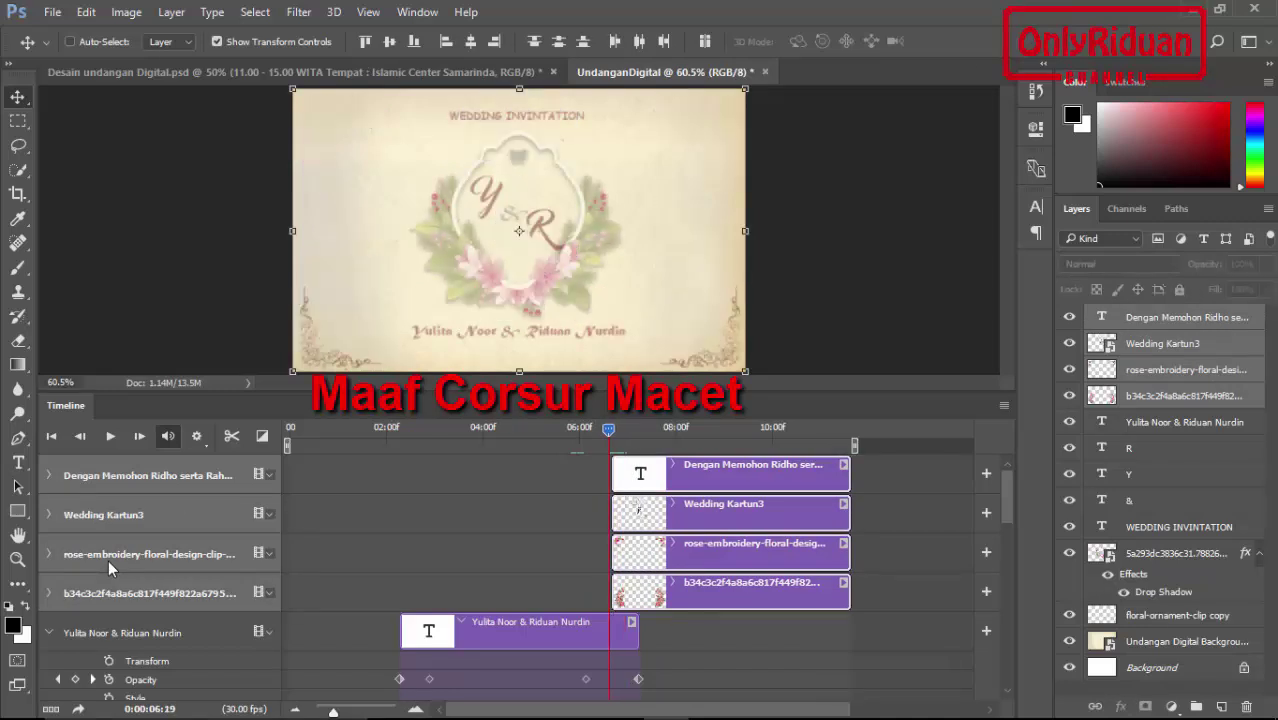
Step: Expand the greeting text track's properties and look over the layer tracks
{"action": "left_click", "coordinate": [148, 475]}
{"action": "left_click", "coordinate": [48, 475]}
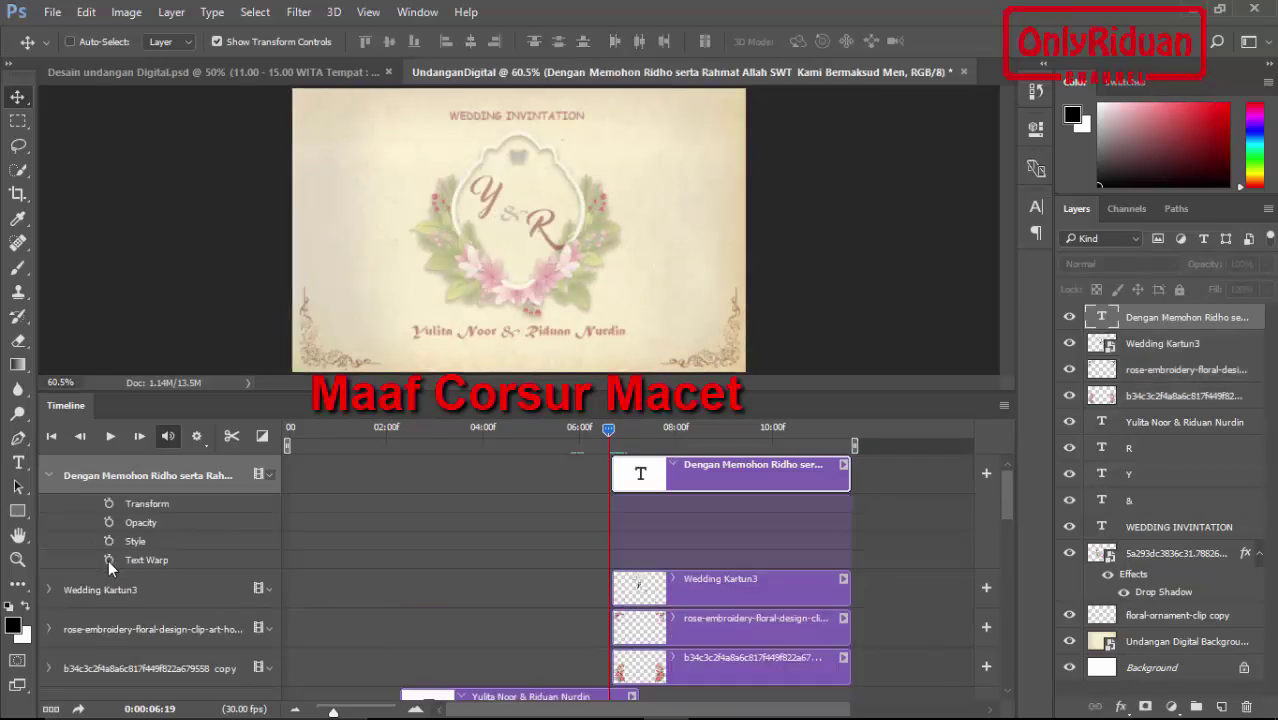
{"action": "scroll", "coordinate": [110, 567], "scroll_direction": "down", "scroll_amount": 3}
{"action": "scroll", "coordinate": [110, 567], "scroll_direction": "up", "scroll_amount": 2}
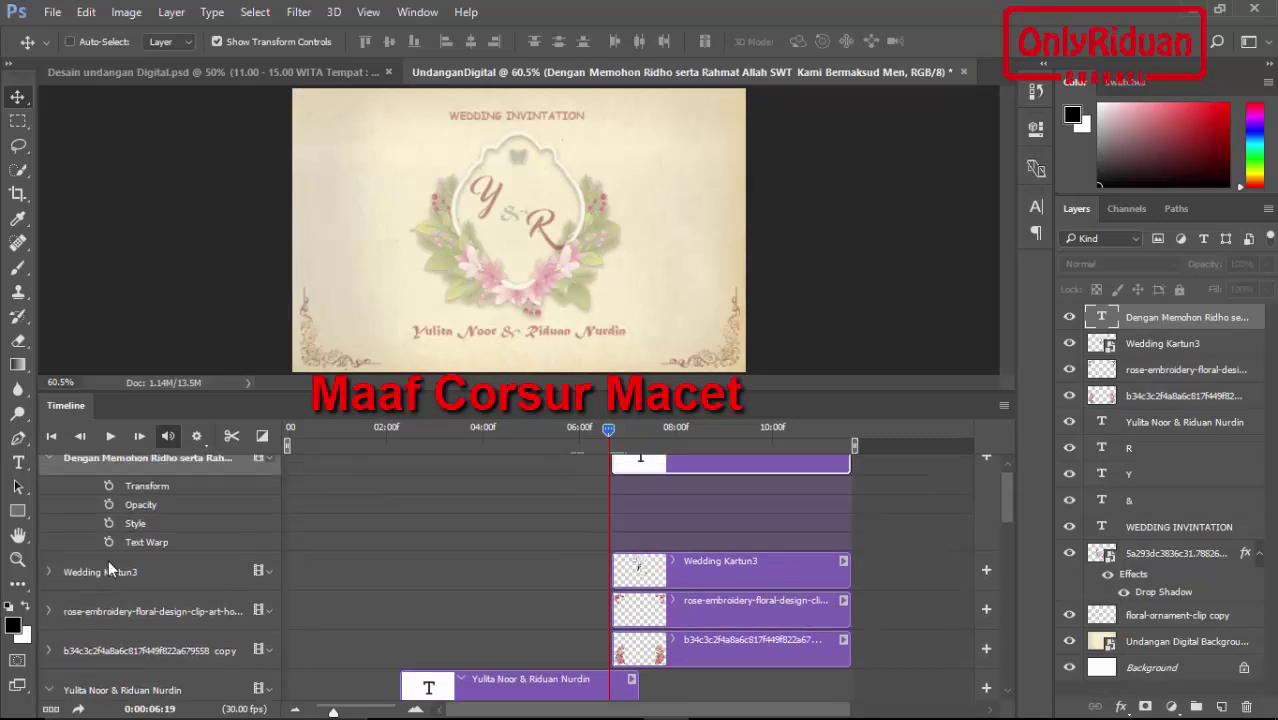
{"action": "scroll", "coordinate": [110, 568], "scroll_direction": "down", "scroll_amount": 4}
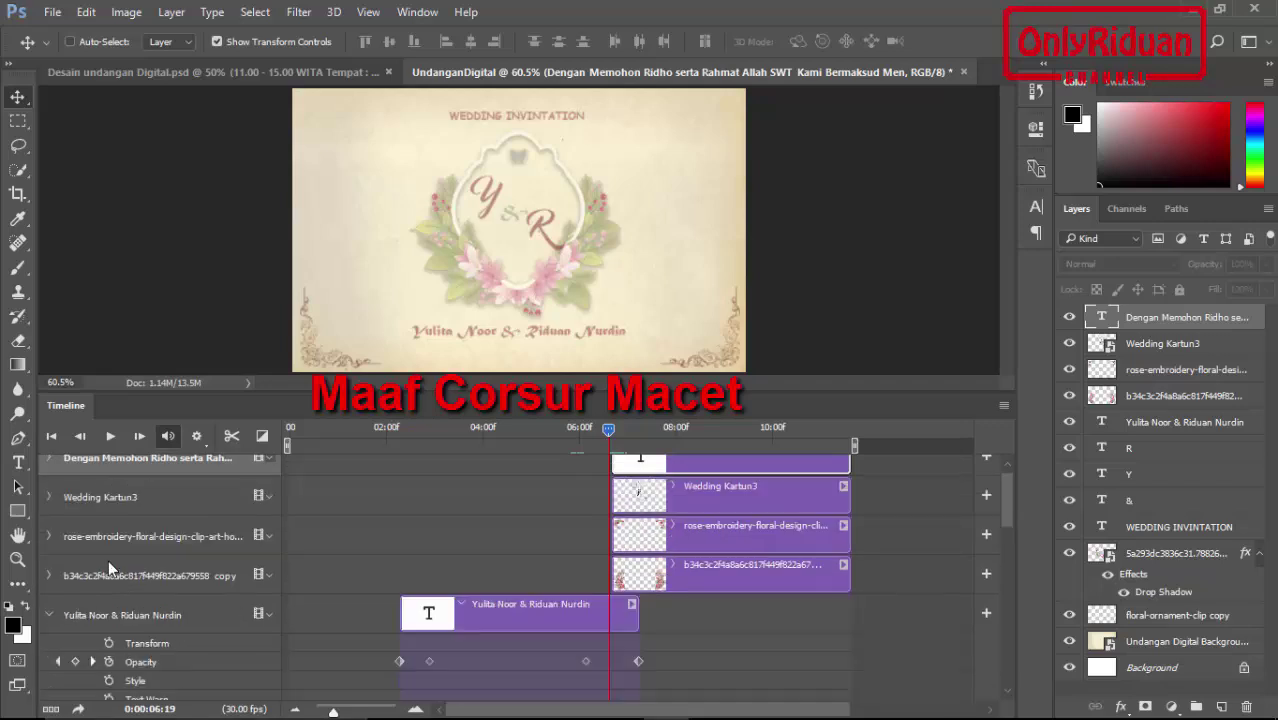
{"action": "scroll", "coordinate": [110, 568], "scroll_direction": "up", "scroll_amount": 1}
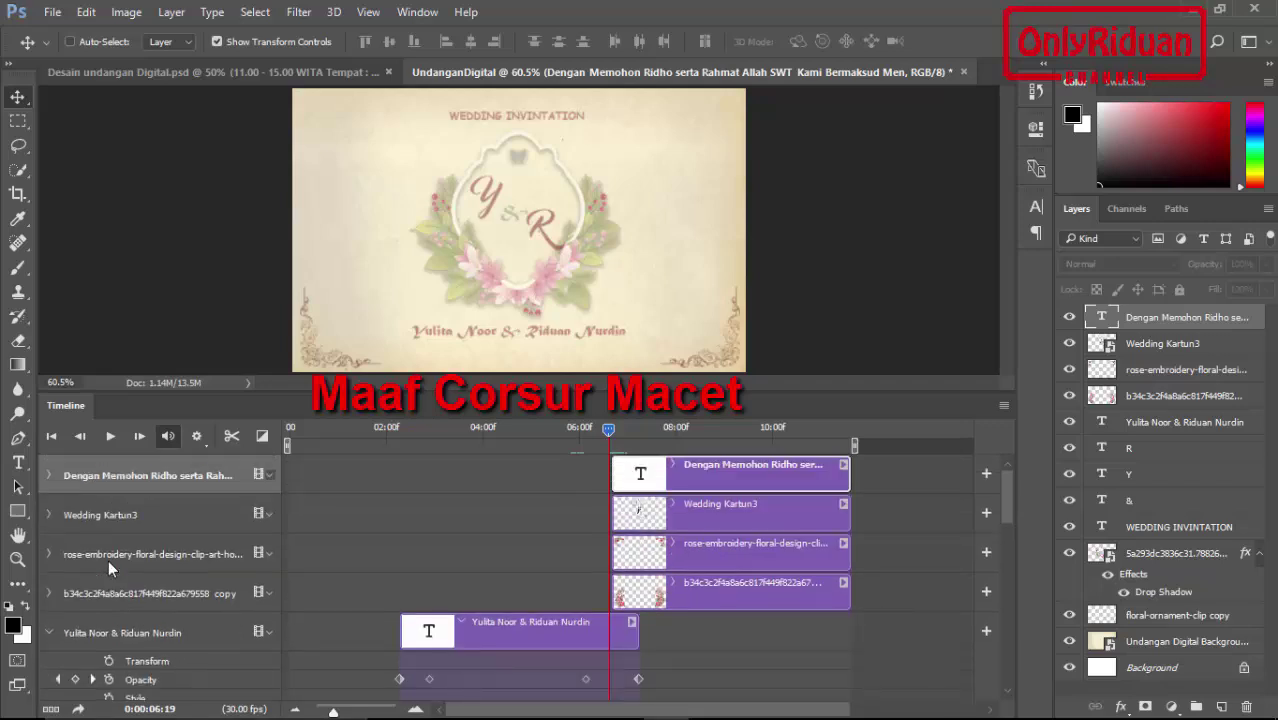
Step: Stagger the clip starts: rose-embroidery first, then Wedding Kartun3, then the greeting text
{"action": "left_click", "coordinate": [110, 567]}
{"action": "left_click_drag", "start_coordinate": [730, 560], "coordinate": [759, 560]}
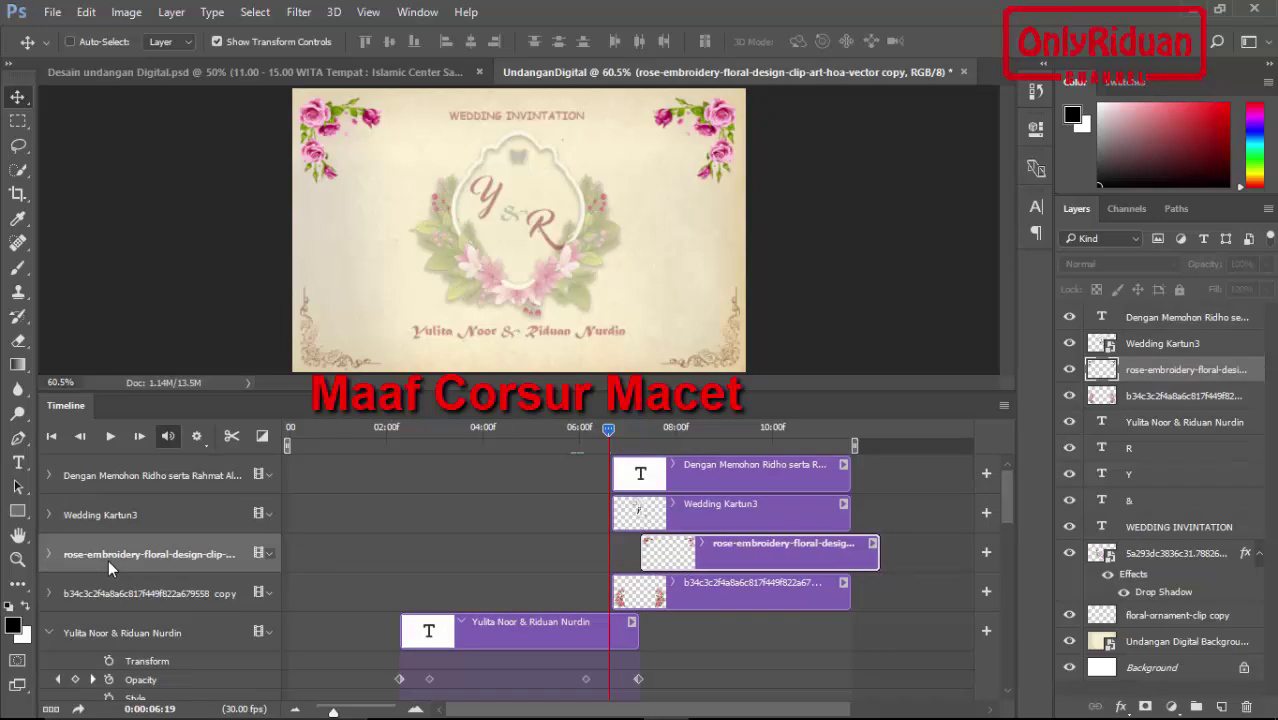
{"action": "left_click_drag", "start_coordinate": [730, 513], "coordinate": [784, 513]}
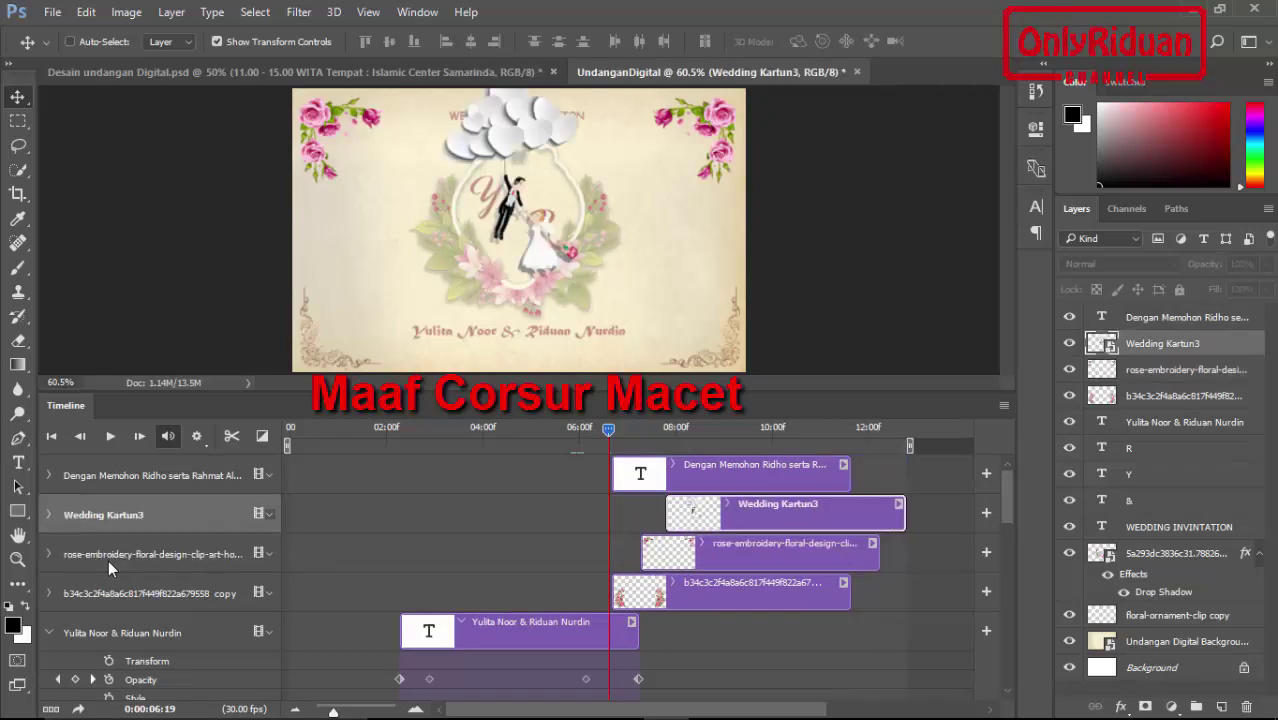
{"action": "left_click_drag", "start_coordinate": [730, 474], "coordinate": [810, 474]}
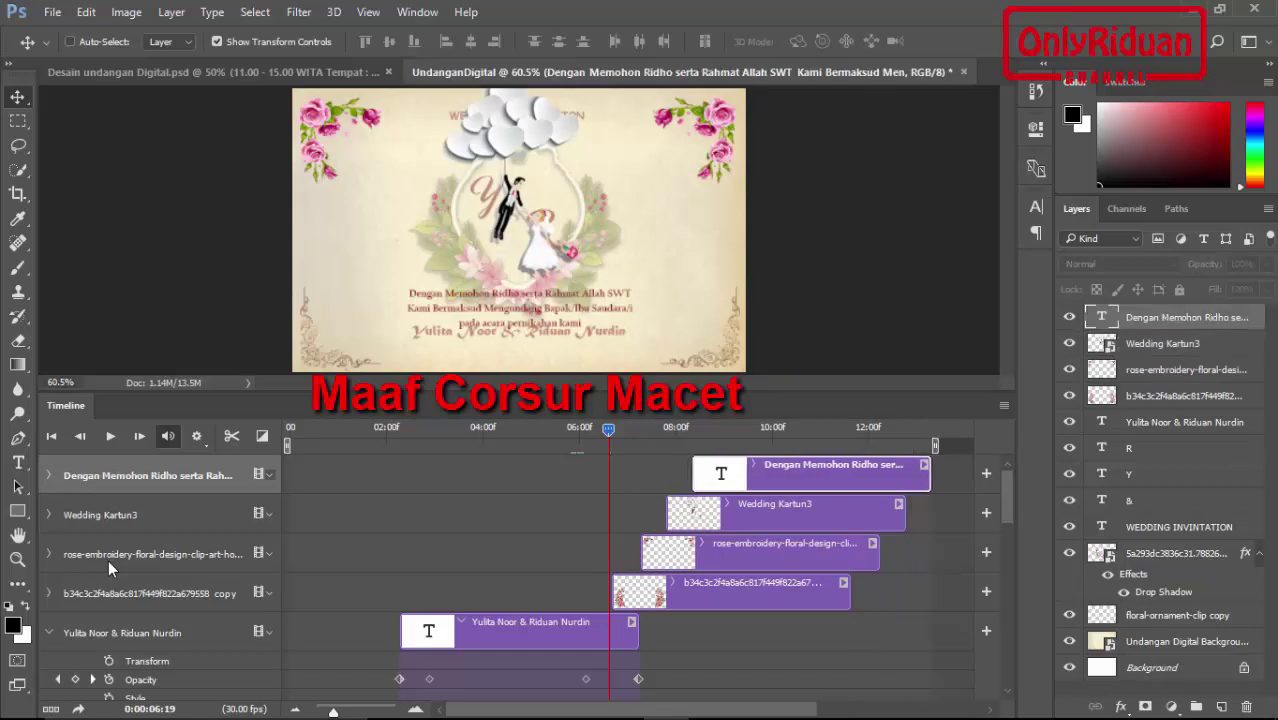
Step: Extend the Wedding Kartun3, rose-embroidery and second rose clips to end at 13:10
{"action": "left_click_drag", "start_coordinate": [904, 513], "coordinate": [930, 513]}
{"action": "left_click_drag", "start_coordinate": [879, 552], "coordinate": [930, 552]}
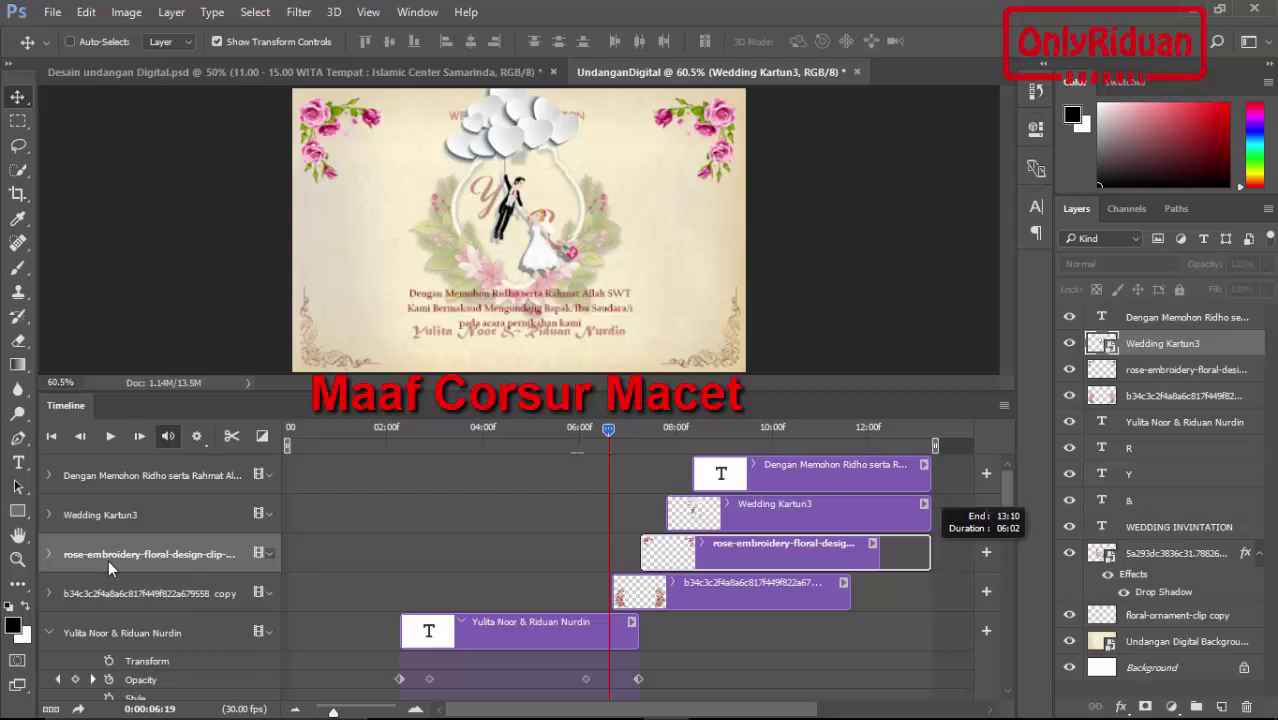
{"action": "left_click_drag", "start_coordinate": [849, 591], "coordinate": [930, 591]}
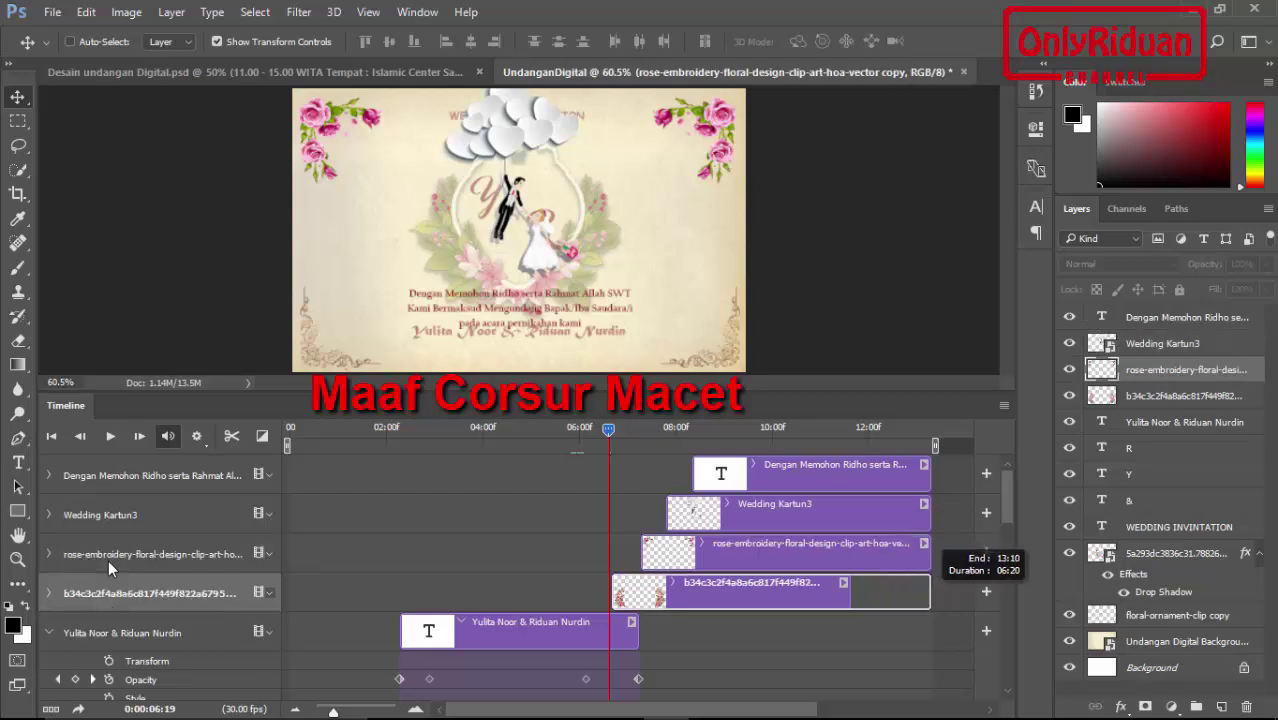
Step: Extend the Undangan Digital Background 1 clip to end at 13:10
{"action": "scroll", "coordinate": [110, 568], "scroll_direction": "down", "scroll_amount": 3}
{"action": "scroll", "coordinate": [110, 568], "scroll_direction": "down", "scroll_amount": 3}
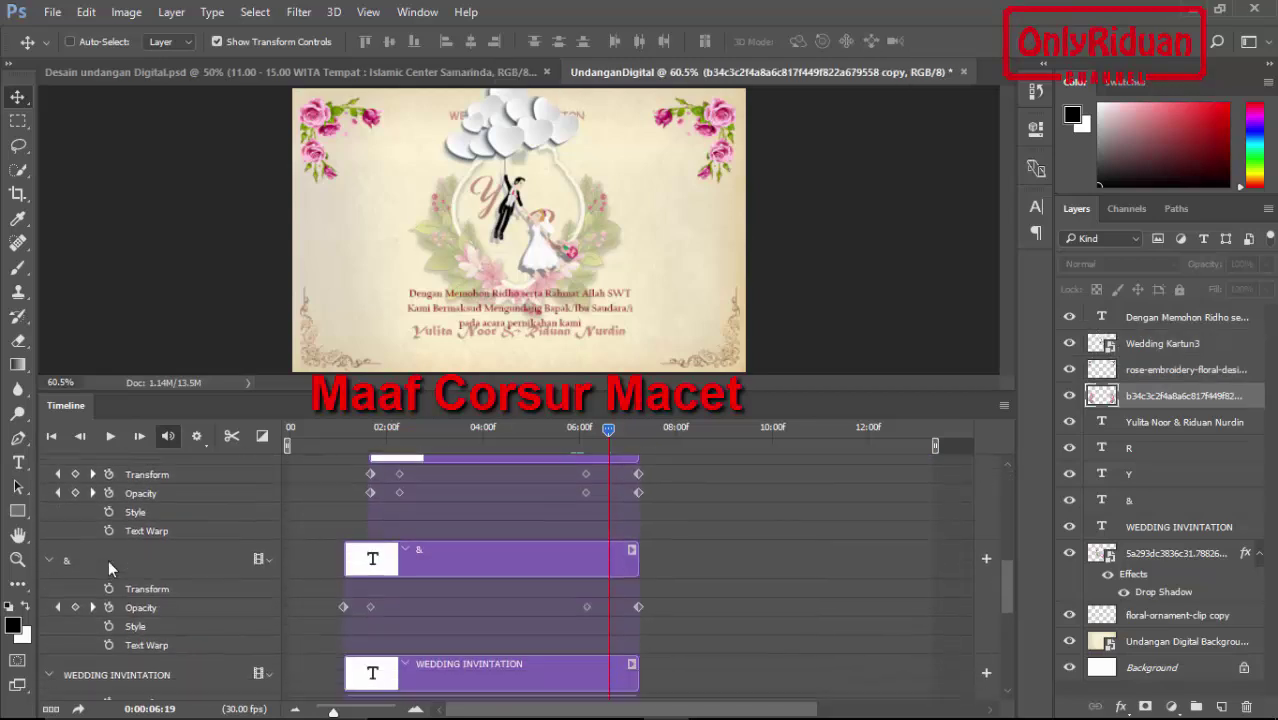
{"action": "scroll", "coordinate": [110, 568], "scroll_direction": "down", "scroll_amount": 3}
{"action": "scroll", "coordinate": [110, 568], "scroll_direction": "down", "scroll_amount": 3}
{"action": "scroll", "coordinate": [110, 568], "scroll_direction": "down", "scroll_amount": 1}
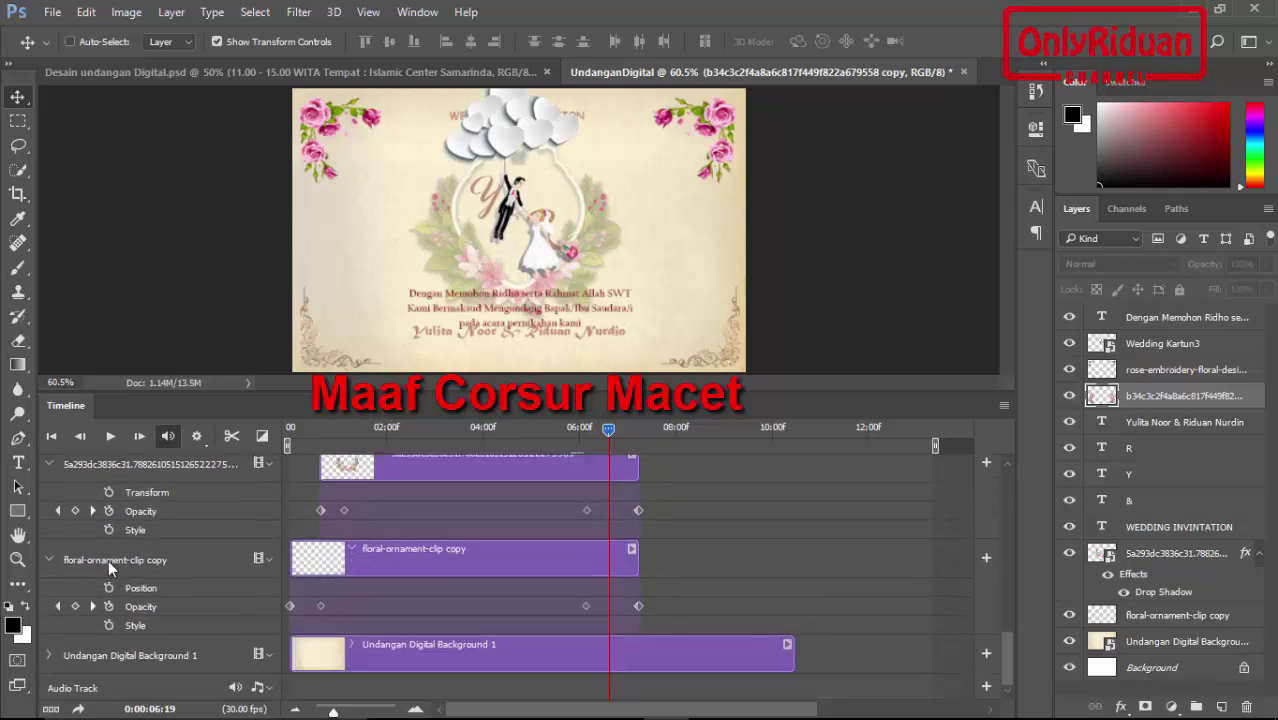
{"action": "left_click_drag", "start_coordinate": [792, 654], "coordinate": [930, 654]}
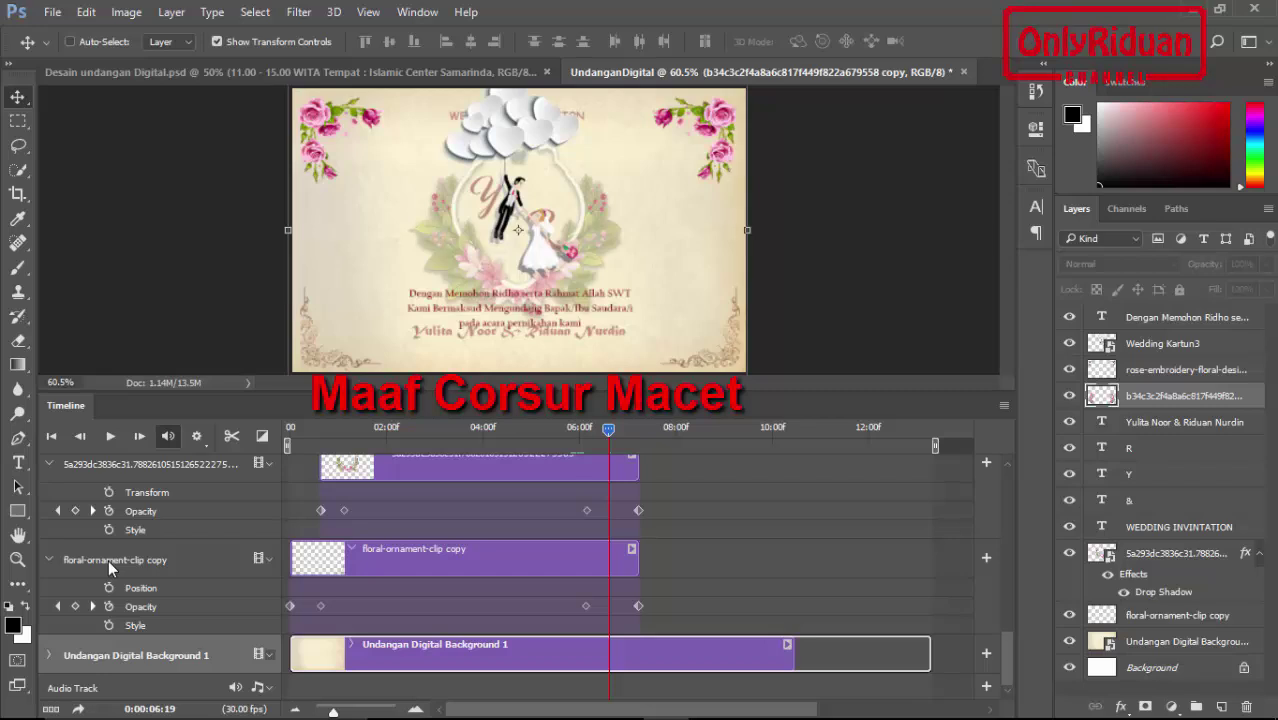
Step: Put the playhead at 06:21 and expand the second rose layer's properties
{"action": "scroll", "coordinate": [110, 568], "scroll_direction": "up", "scroll_amount": 3}
{"action": "scroll", "coordinate": [110, 568], "scroll_direction": "up", "scroll_amount": 3}
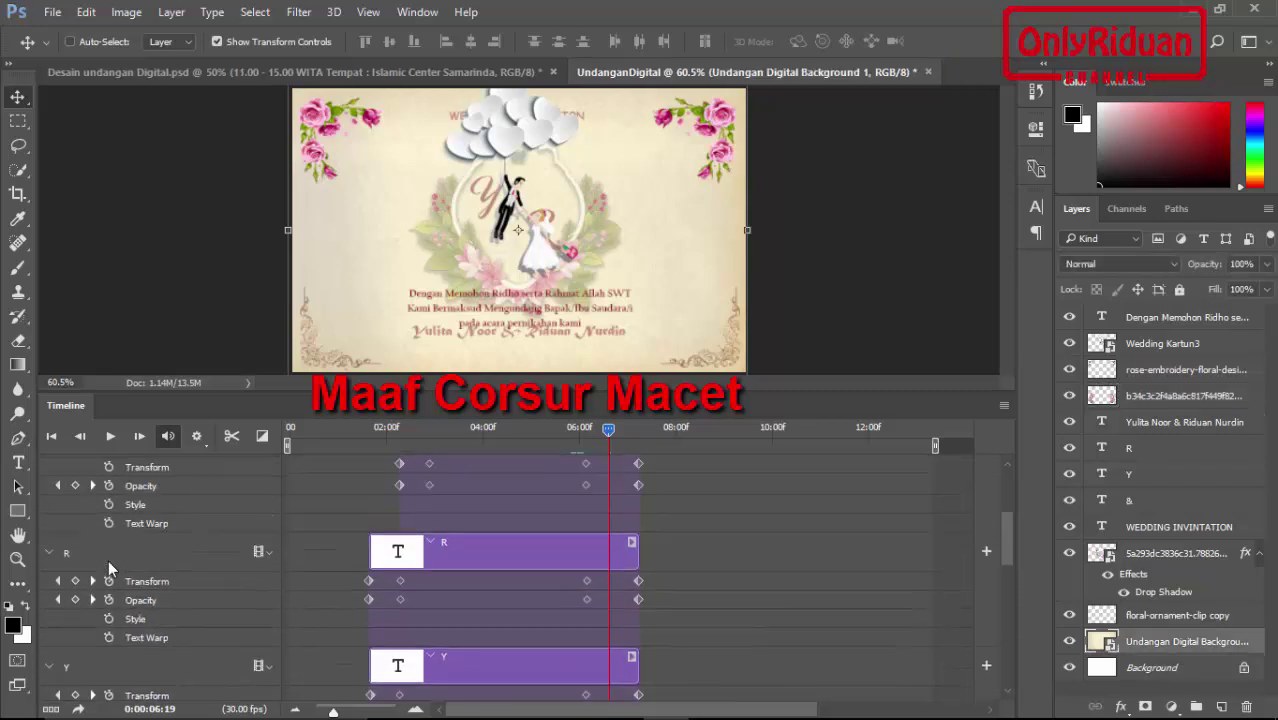
{"action": "scroll", "coordinate": [110, 568], "scroll_direction": "up", "scroll_amount": 3}
{"action": "scroll", "coordinate": [110, 568], "scroll_direction": "up", "scroll_amount": 3}
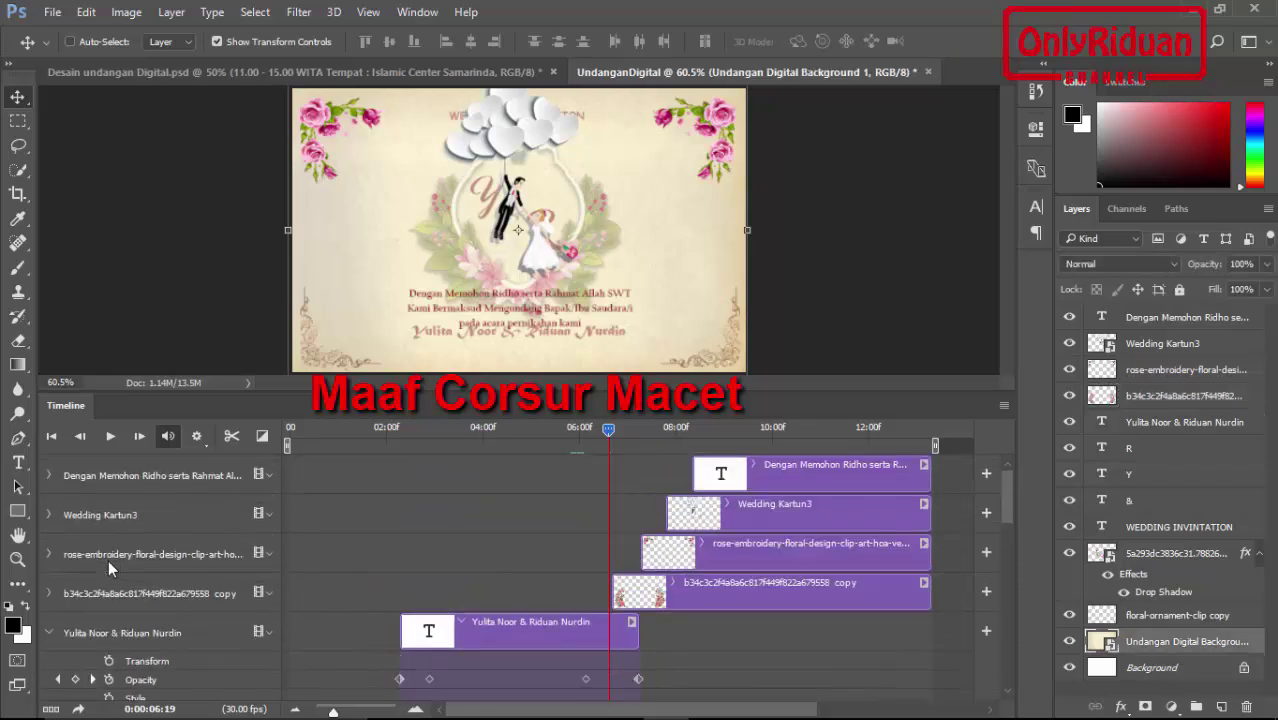
{"action": "left_click", "coordinate": [612, 428]}
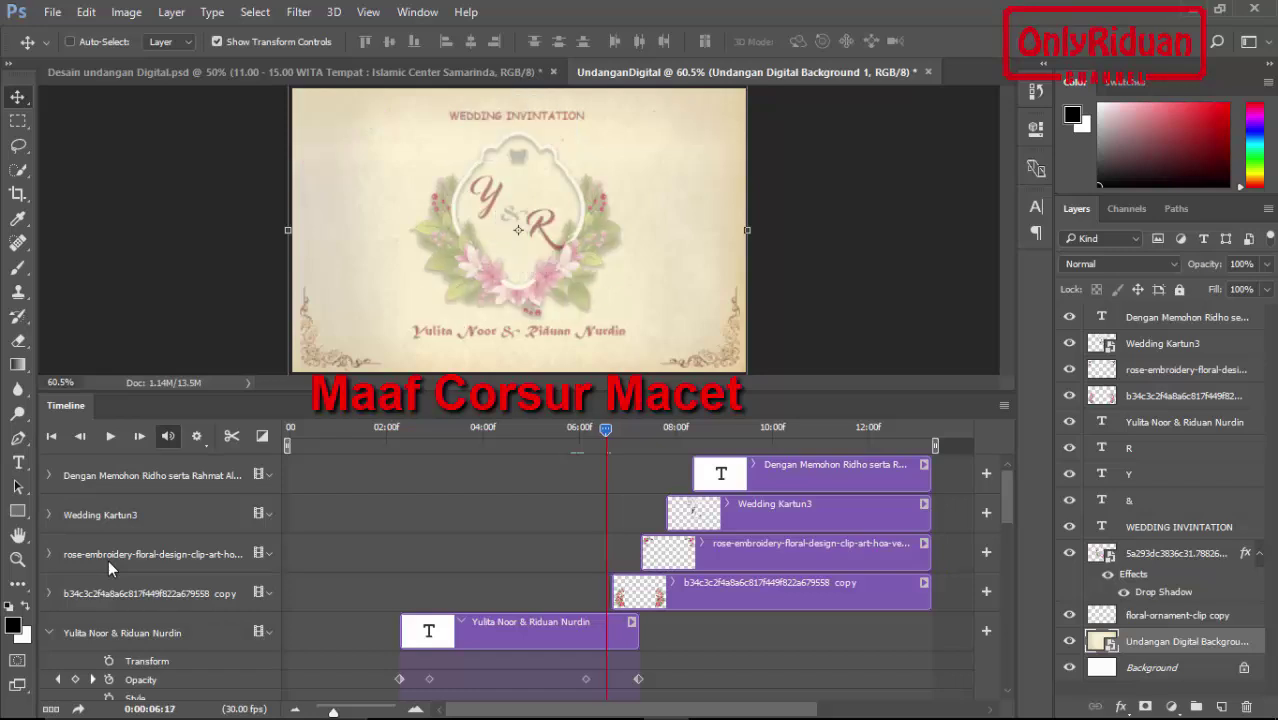
{"action": "left_click", "coordinate": [48, 593]}
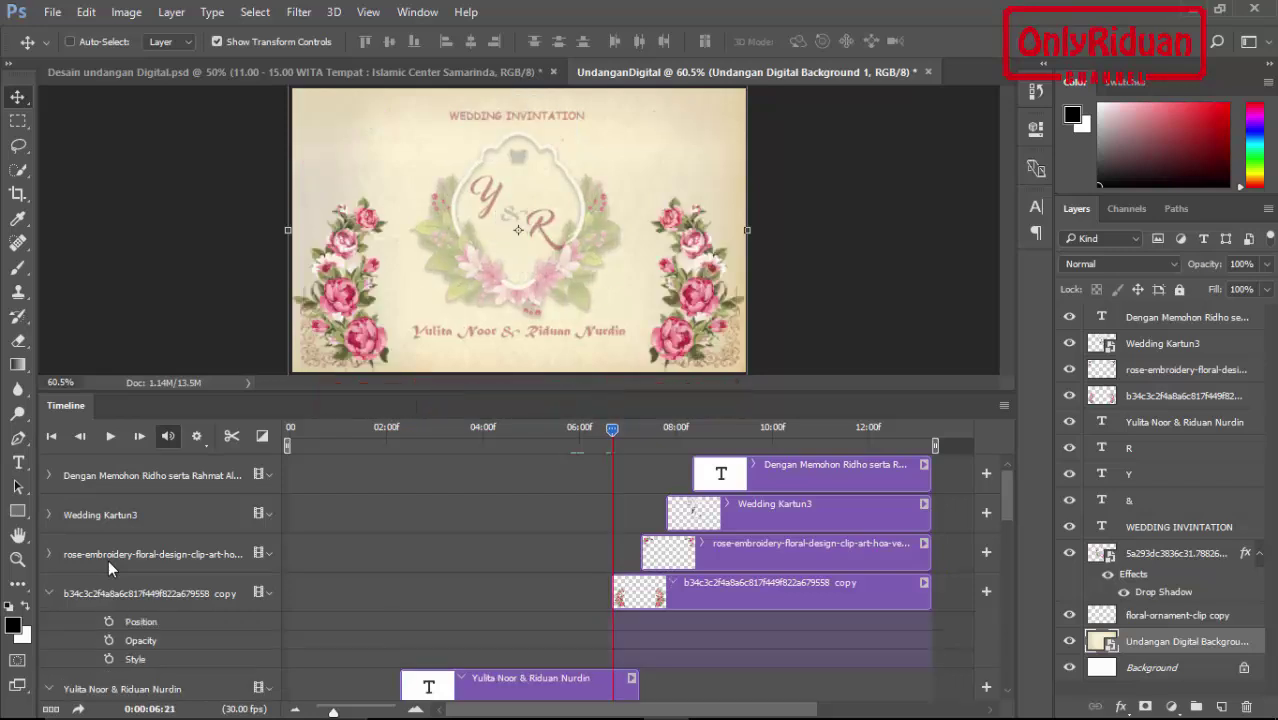
Step: Start opacity keyframes on the second rose layer, with a keyframe set to 100% opacity
{"action": "left_click", "coordinate": [108, 640]}
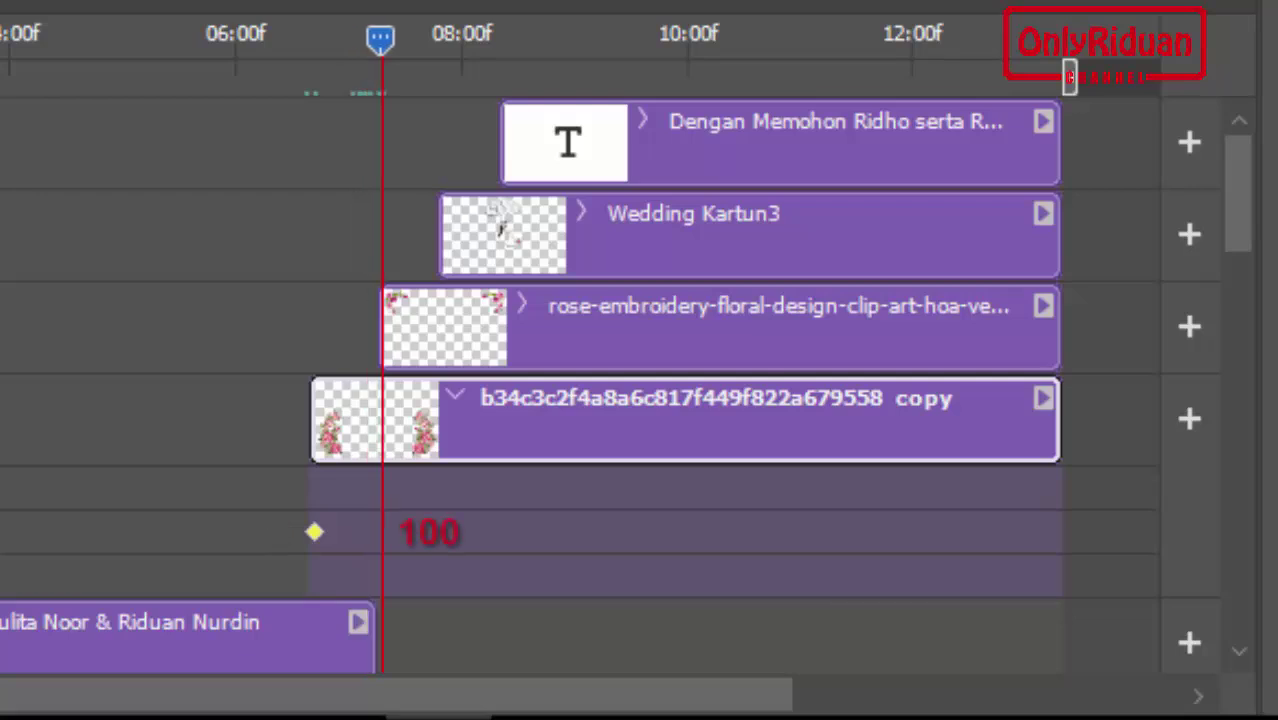
{"action": "key", "text": "0"}
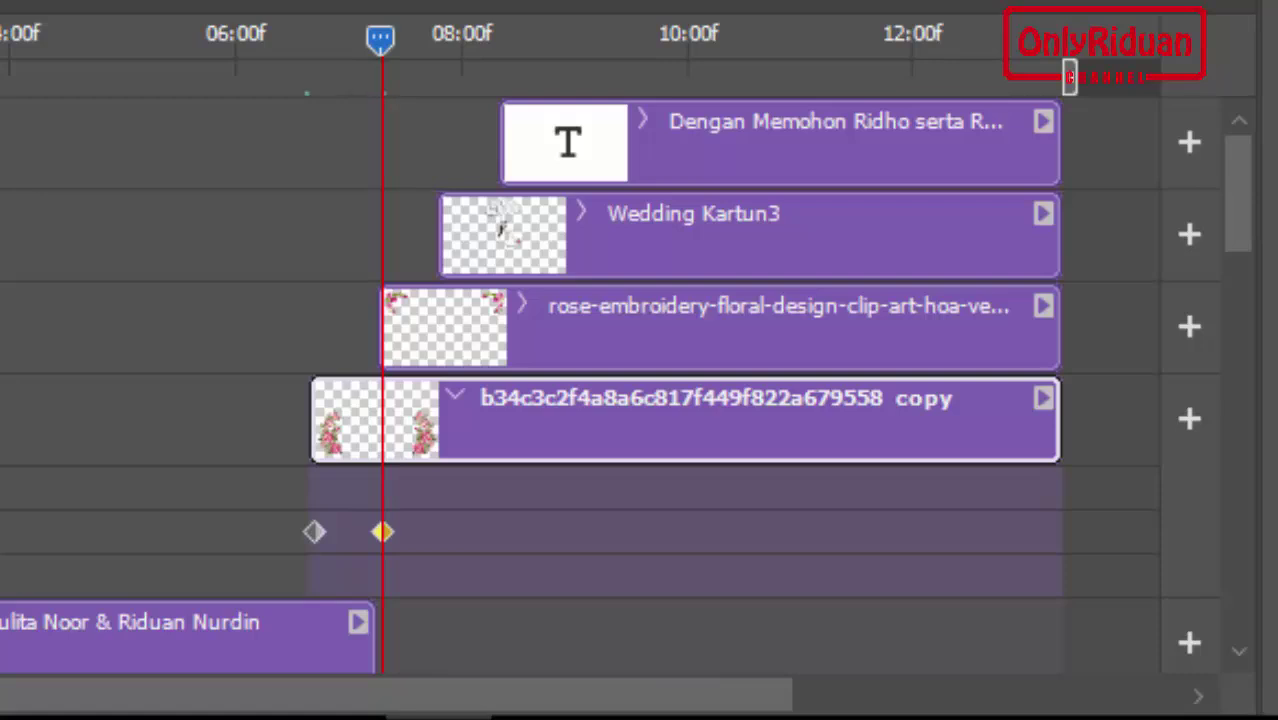
{"action": "key", "text": "space"}
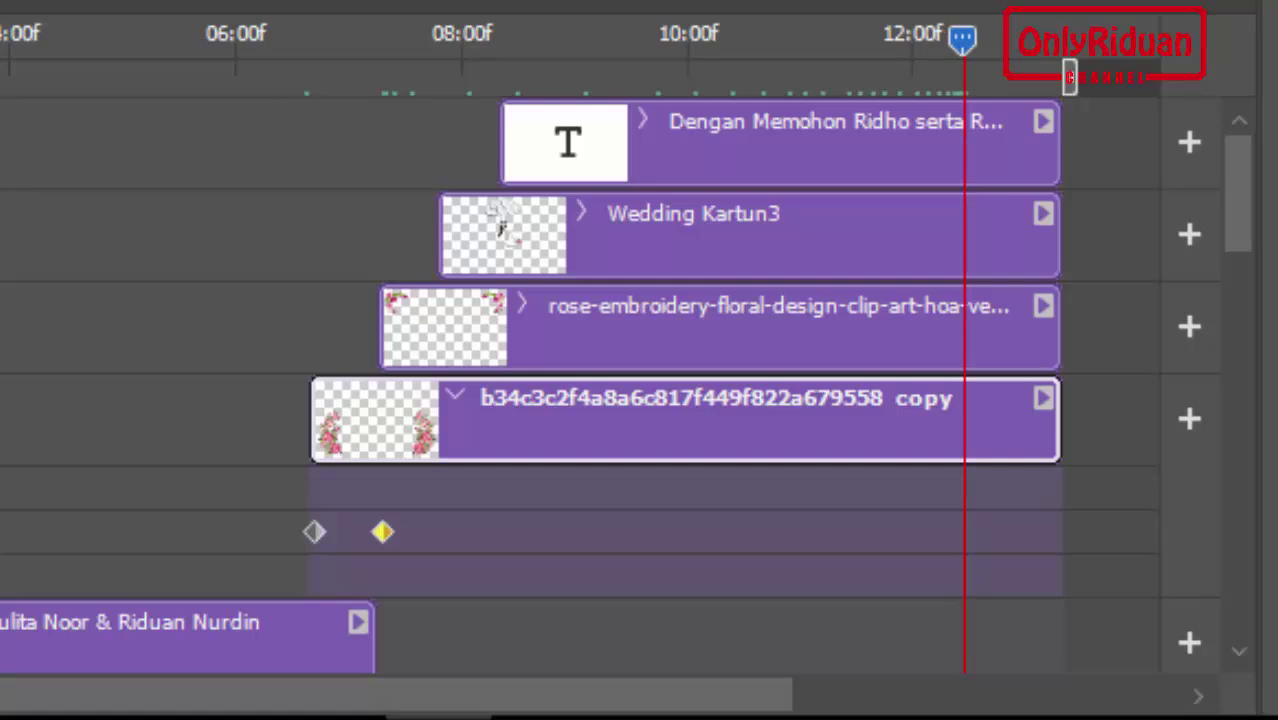
{"action": "scroll", "coordinate": [600, 380], "scroll_direction": "down", "scroll_amount": 2}
{"action": "scroll", "coordinate": [600, 380], "scroll_direction": "down", "scroll_amount": 2}
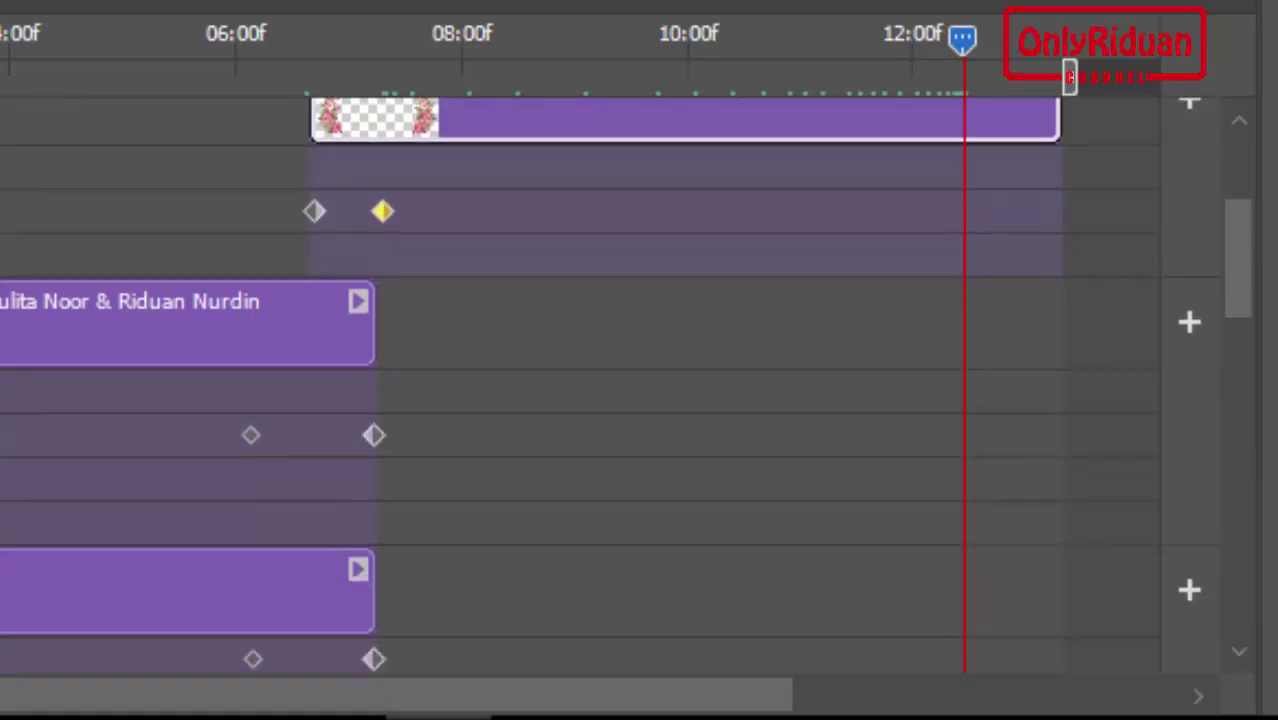
{"action": "key", "text": "Left"}
{"action": "key", "text": "Left"}
{"action": "key", "text": "Left"}
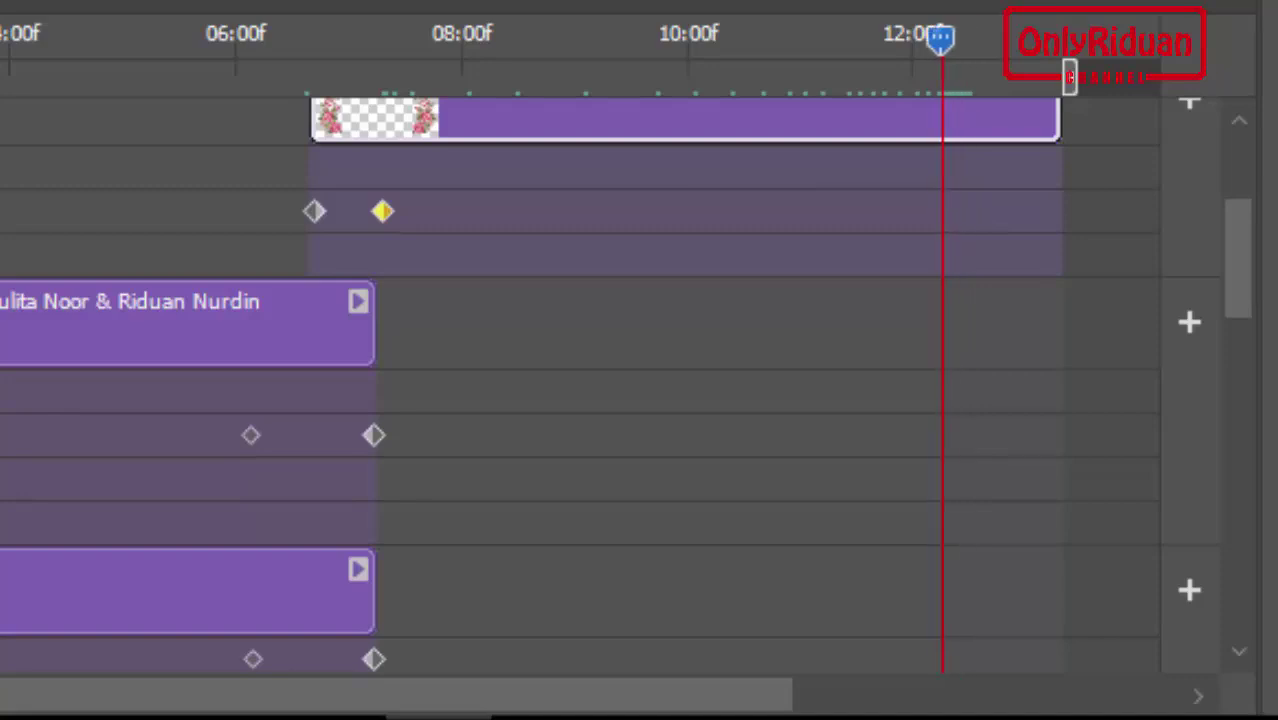
{"action": "key", "text": "Left"}
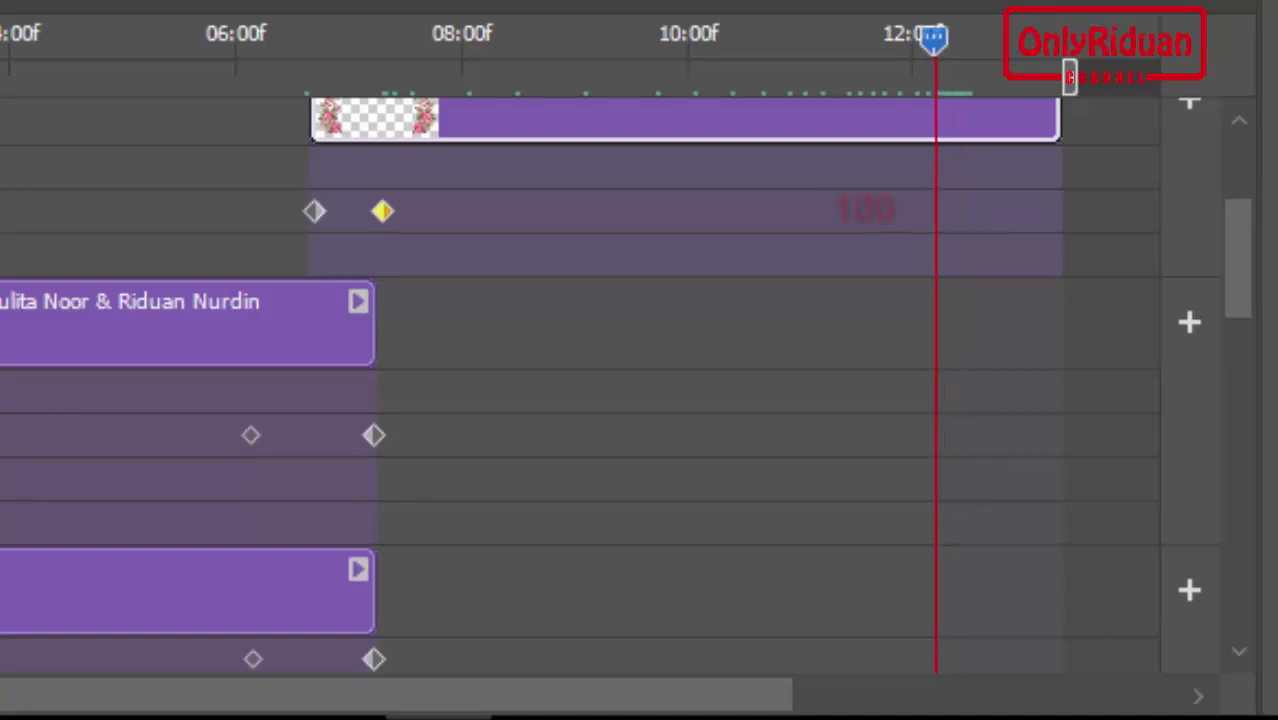
{"action": "type", "text": "100"}
{"action": "key", "text": "Return"}
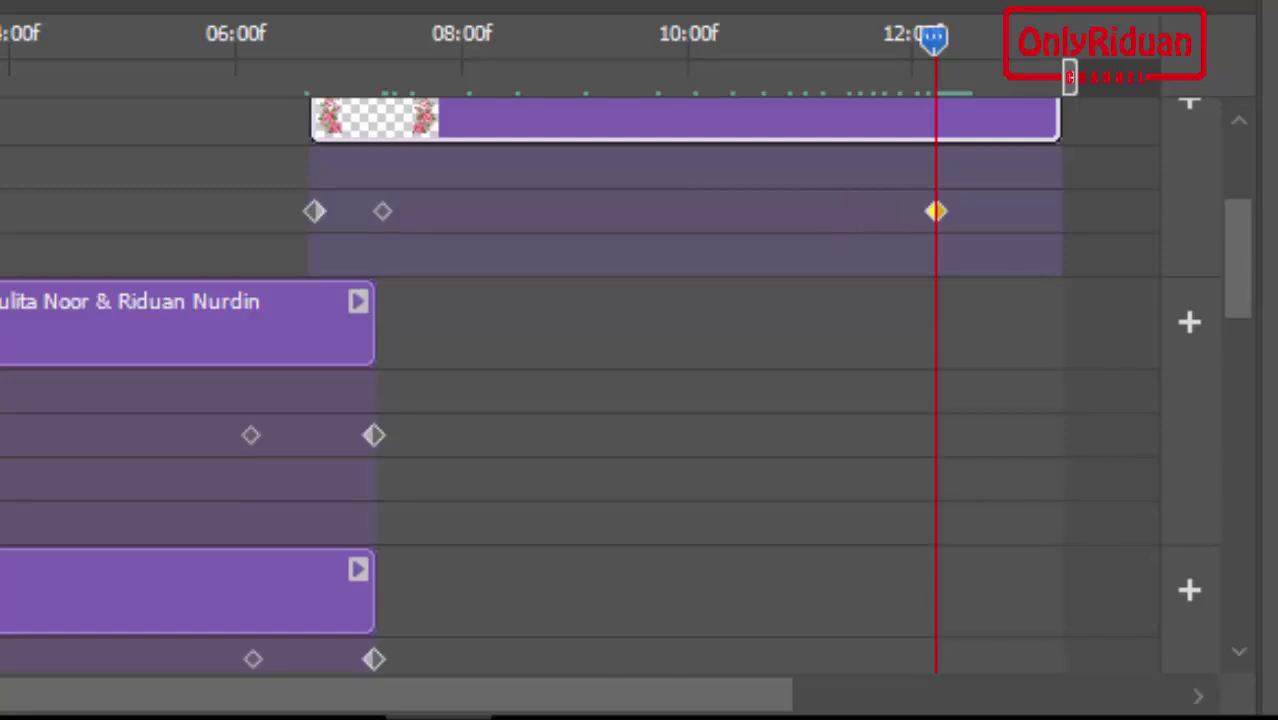
Step: Add a 0% opacity keyframe at the floral clip's last frame, 13:10
{"action": "left_click_drag", "start_coordinate": [933, 38], "coordinate": [1058, 38]}
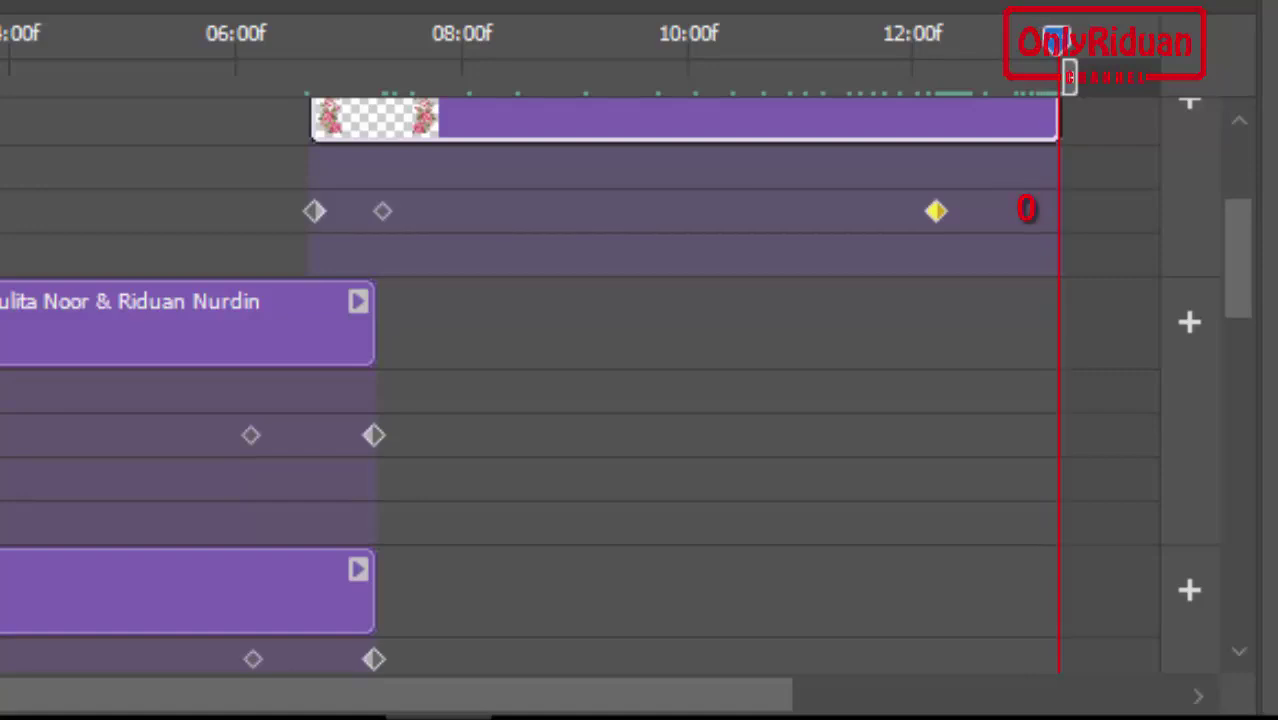
{"action": "key", "text": "Return"}
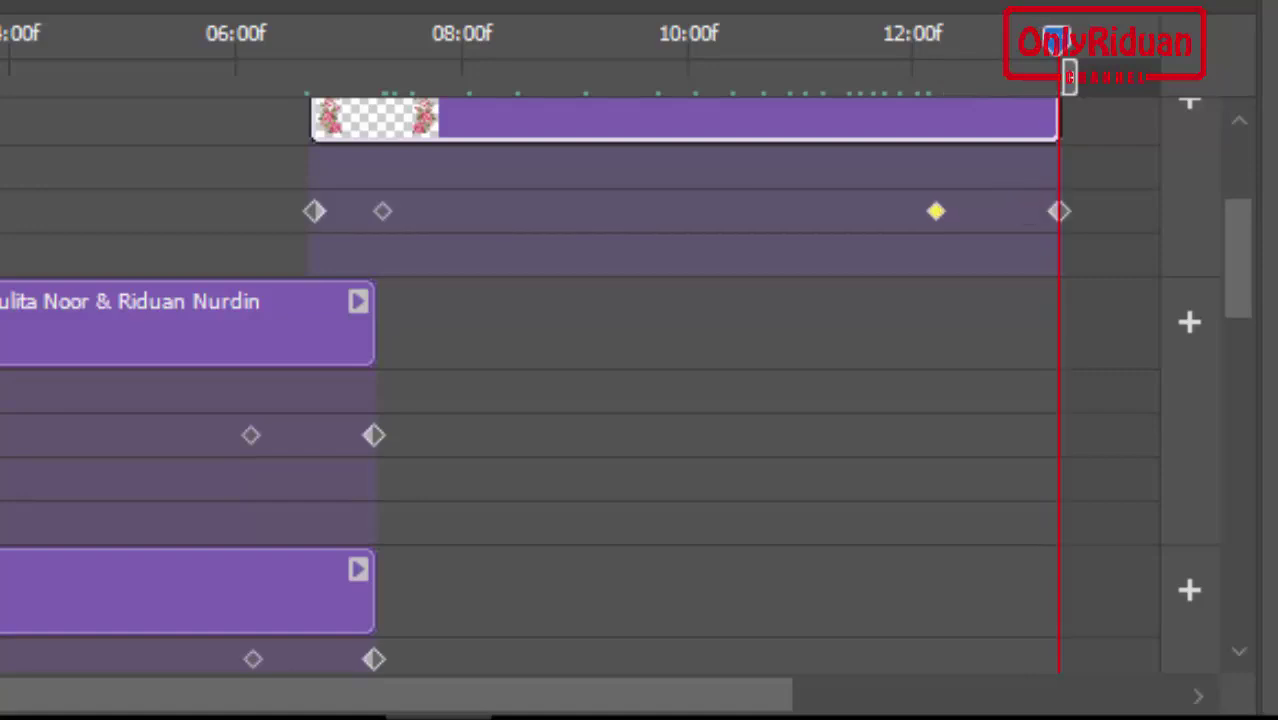
{"action": "scroll", "coordinate": [600, 380], "scroll_direction": "up", "scroll_amount": 3}
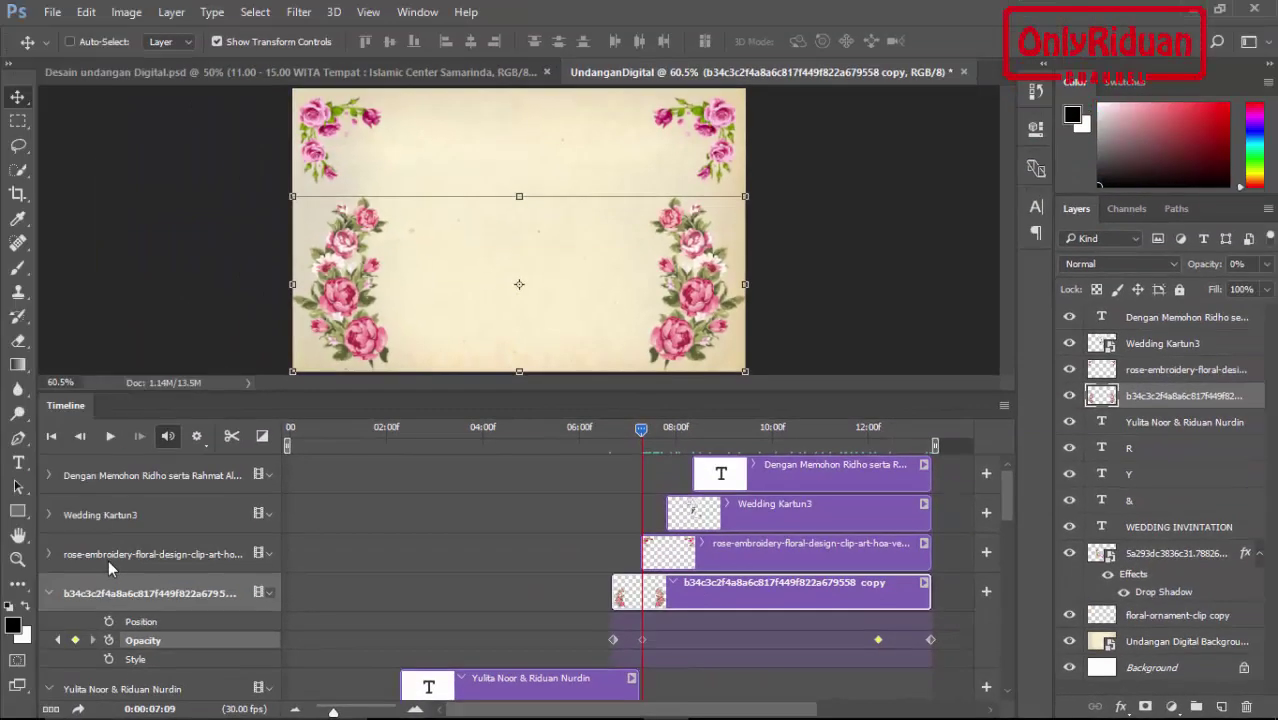
Step: Fade in the rose-embroidery layer: 0% opacity at its start, 100% at 07:25
{"action": "left_click", "coordinate": [110, 560]}
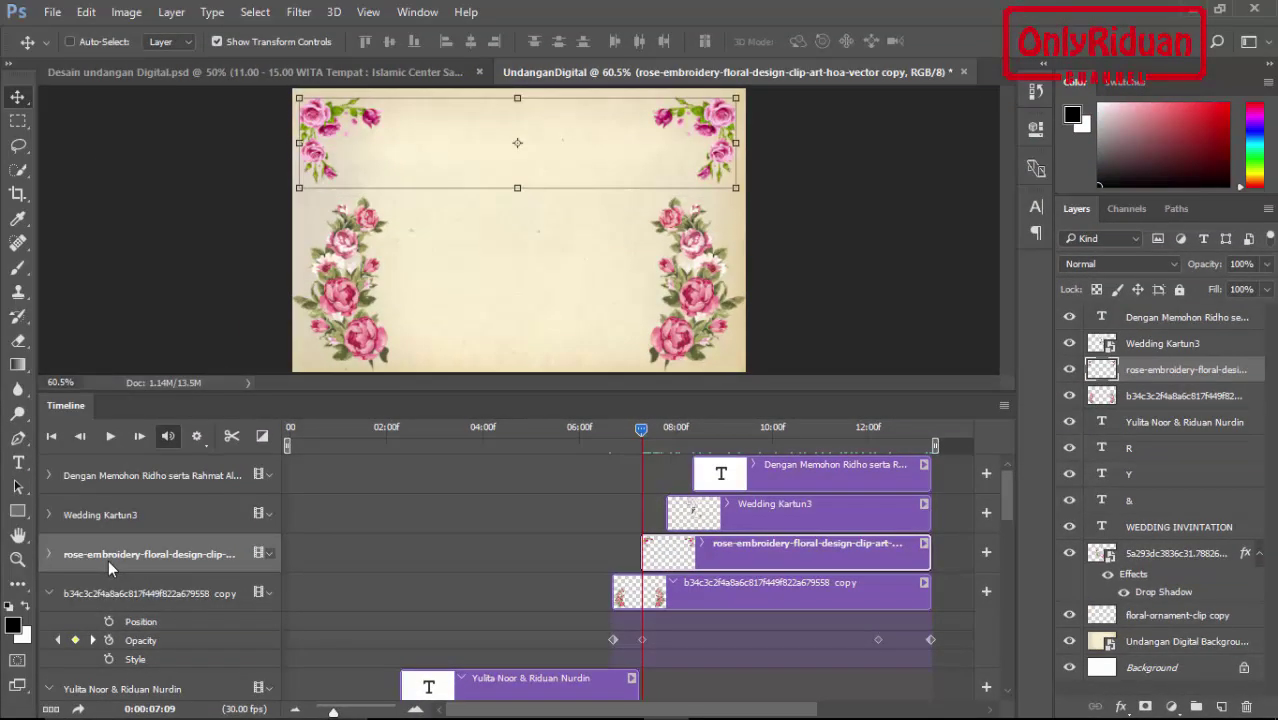
{"action": "left_click", "coordinate": [48, 553]}
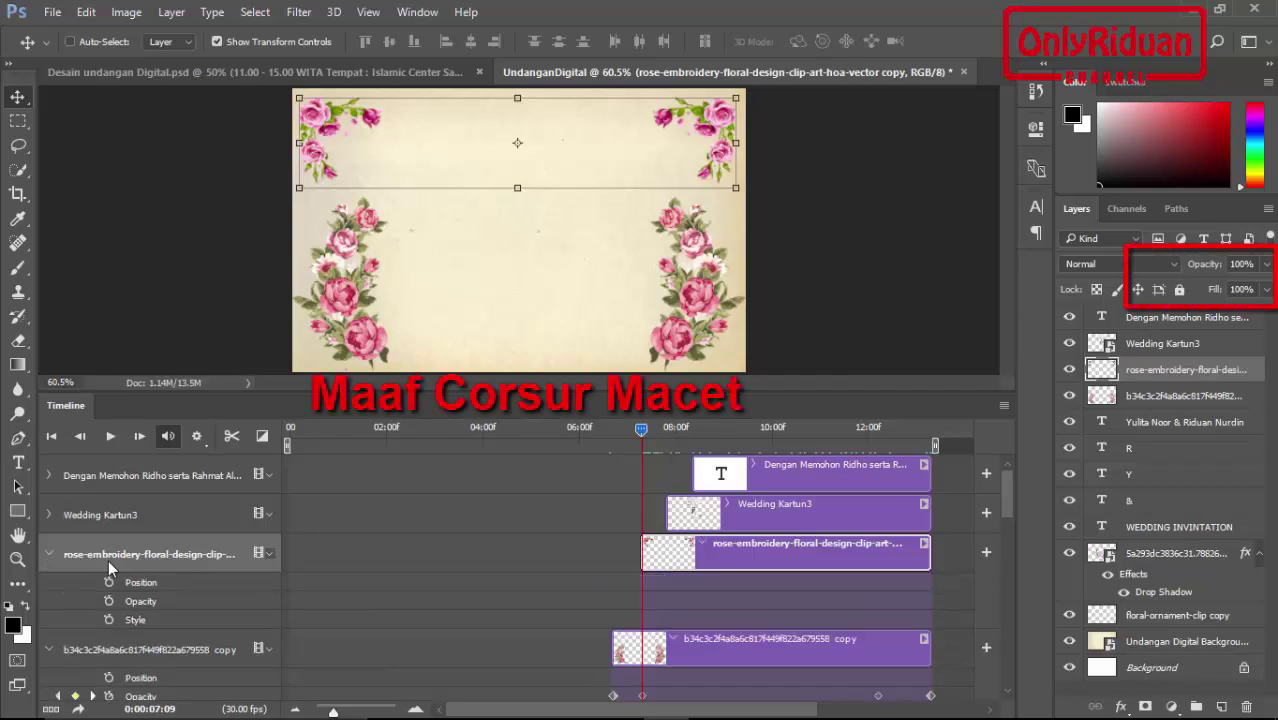
{"action": "left_click", "coordinate": [109, 601]}
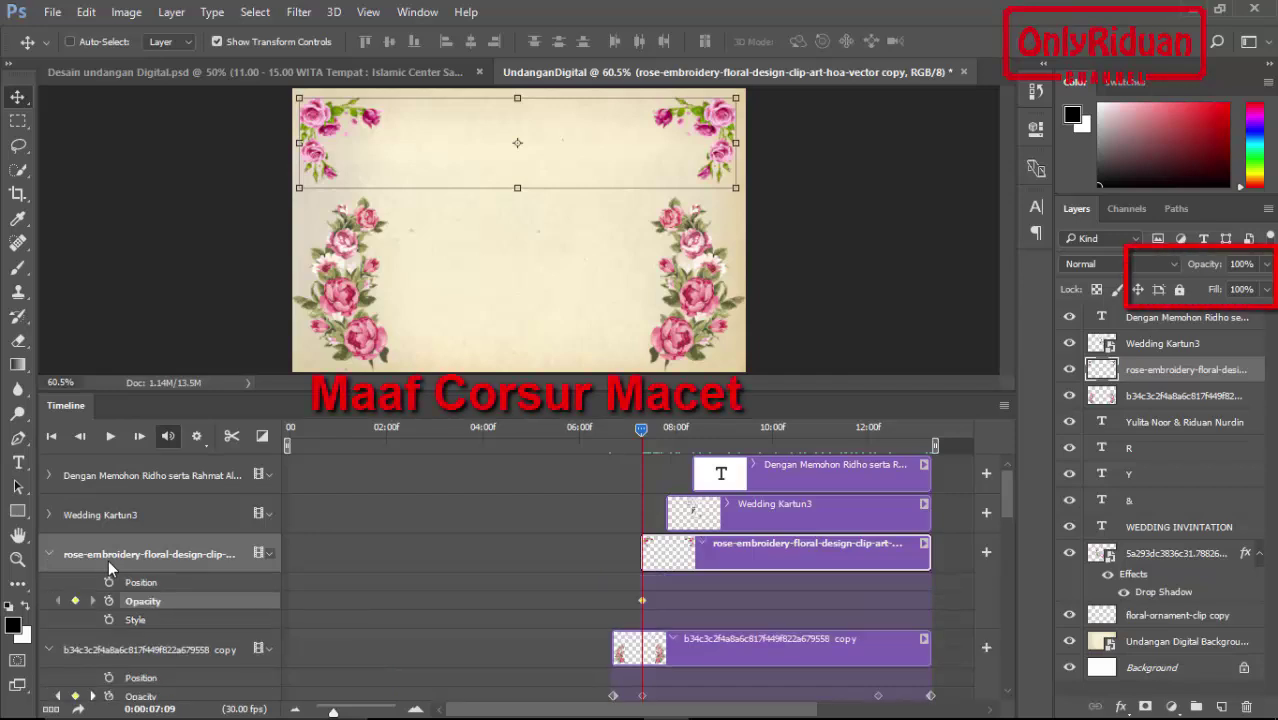
{"action": "left_click", "coordinate": [1267, 264]}
{"action": "left_click_drag", "start_coordinate": [1264, 287], "coordinate": [1179, 287]}
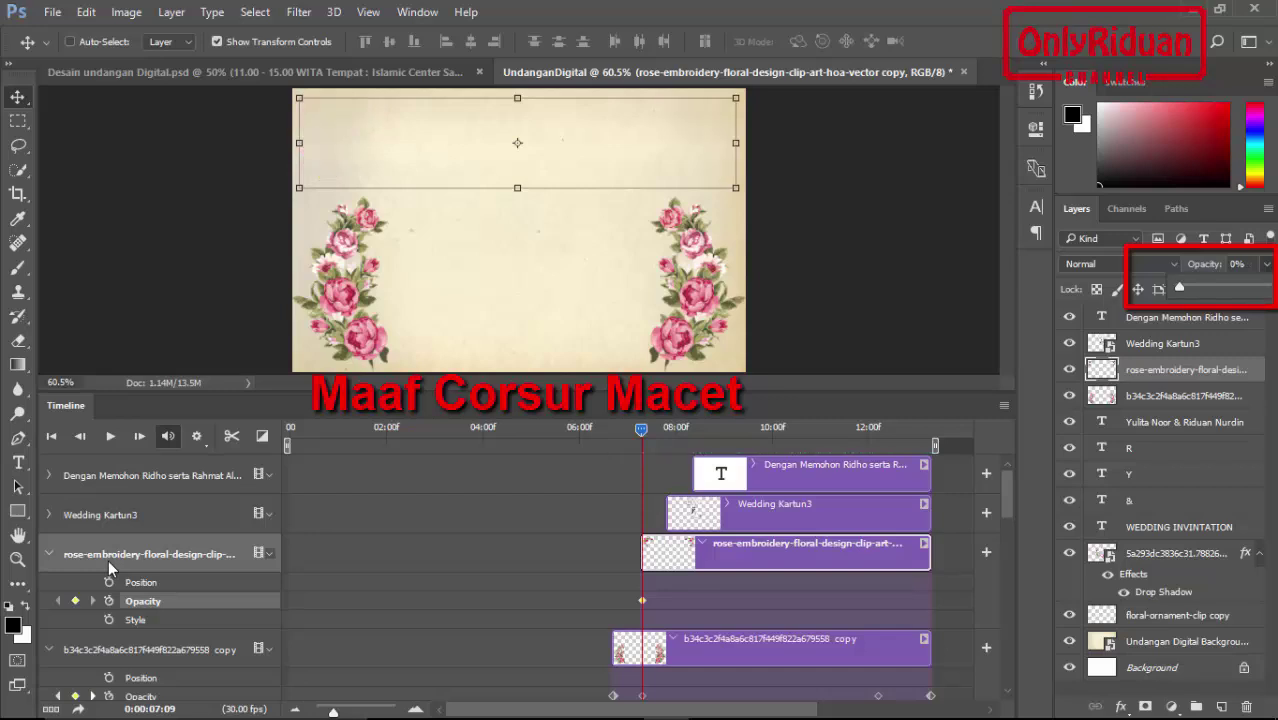
{"action": "key", "text": "Return"}
{"action": "key", "text": "space"}
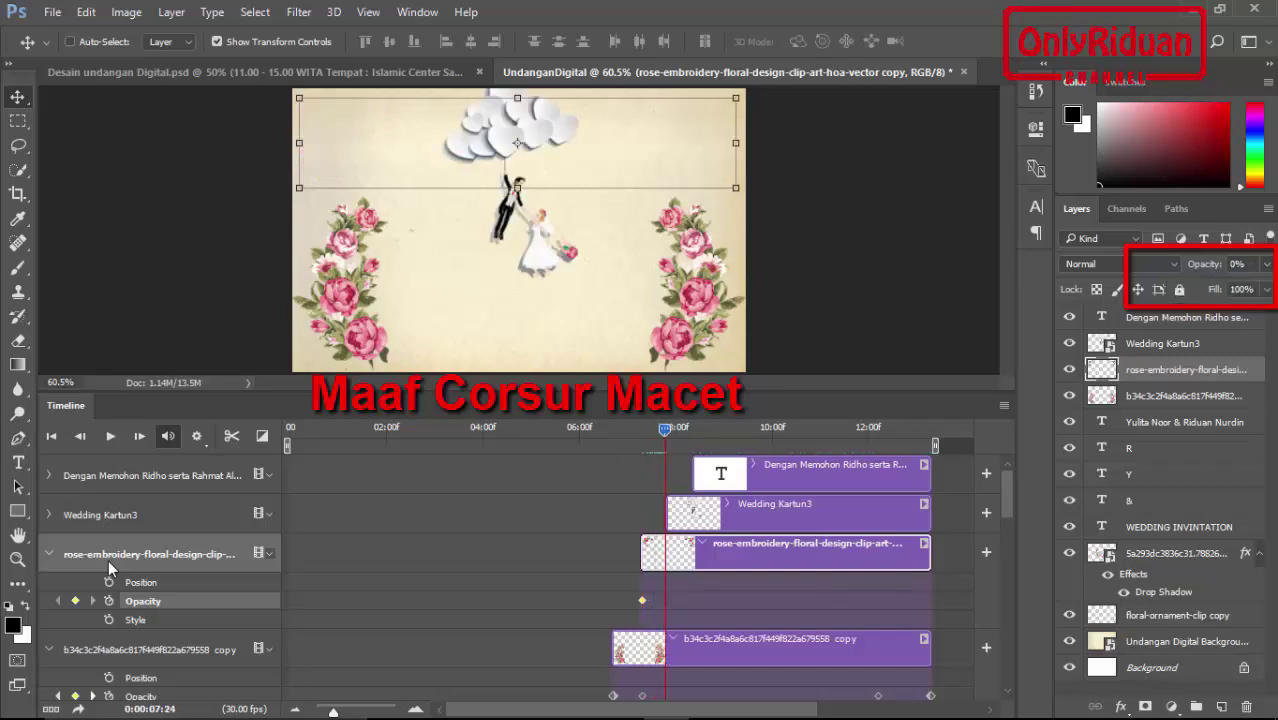
{"action": "left_click", "coordinate": [75, 600]}
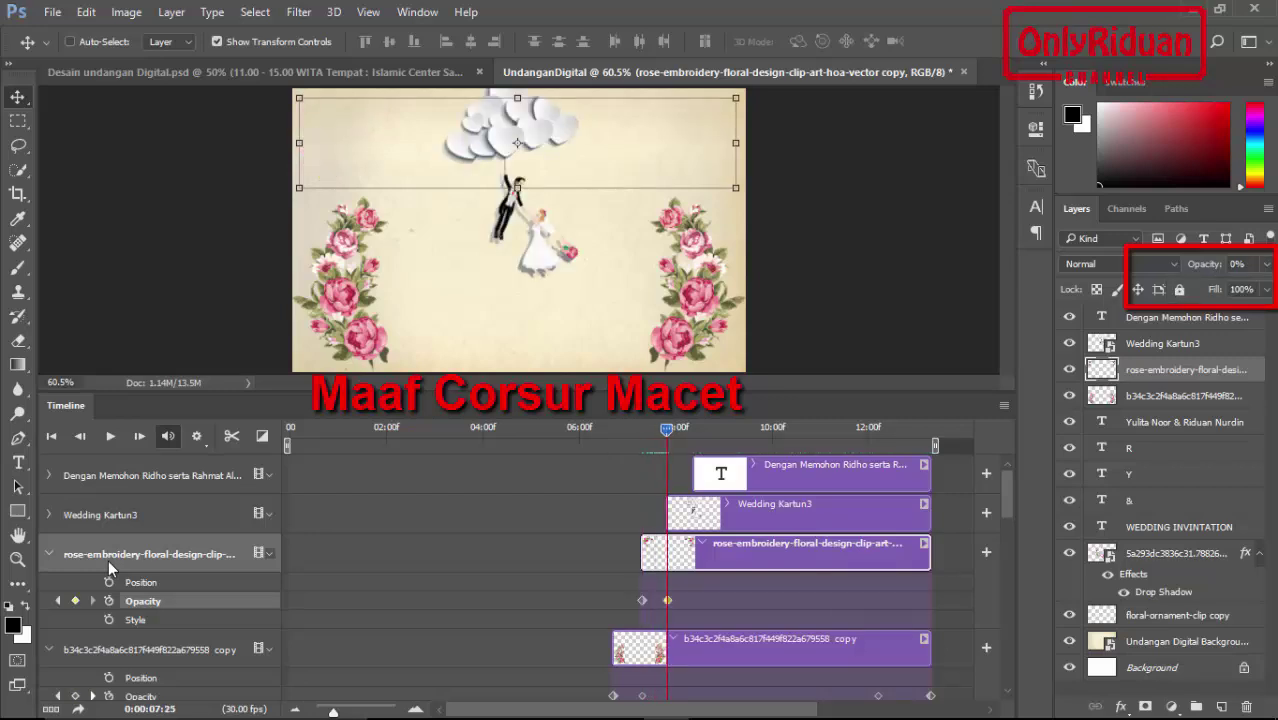
{"action": "left_click", "coordinate": [1267, 264]}
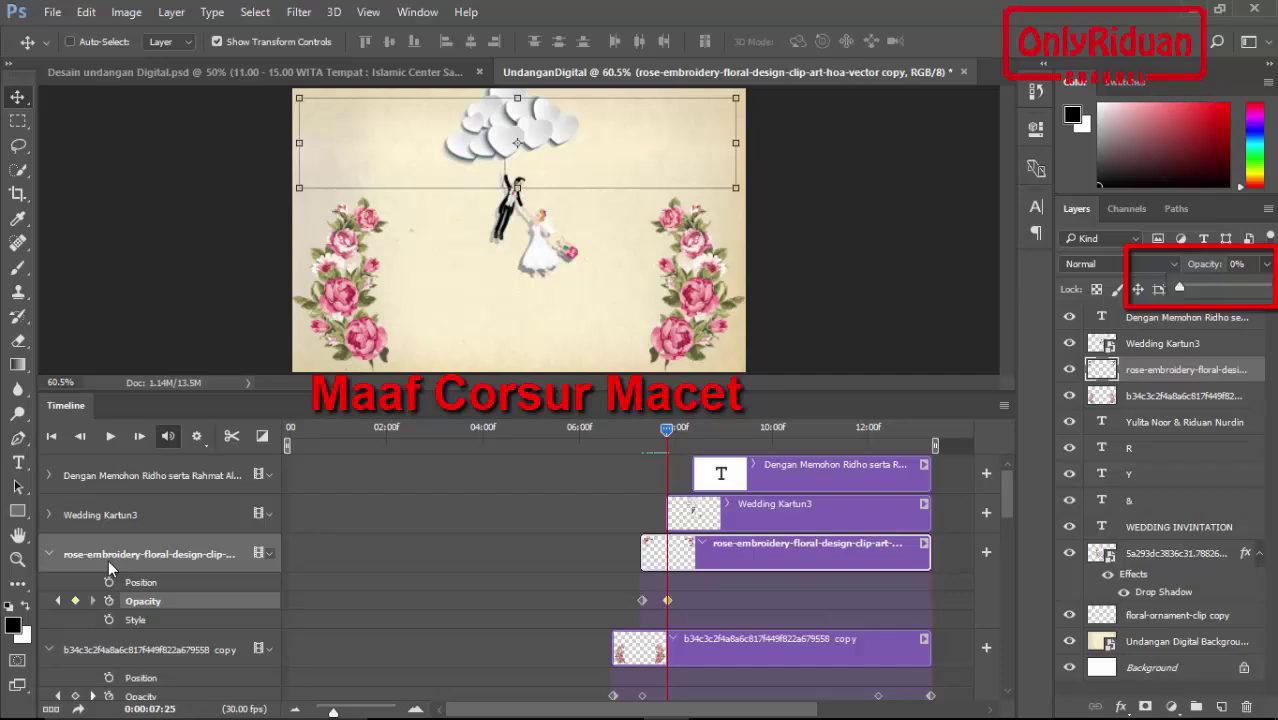
{"action": "left_click_drag", "start_coordinate": [1179, 287], "coordinate": [1265, 287]}
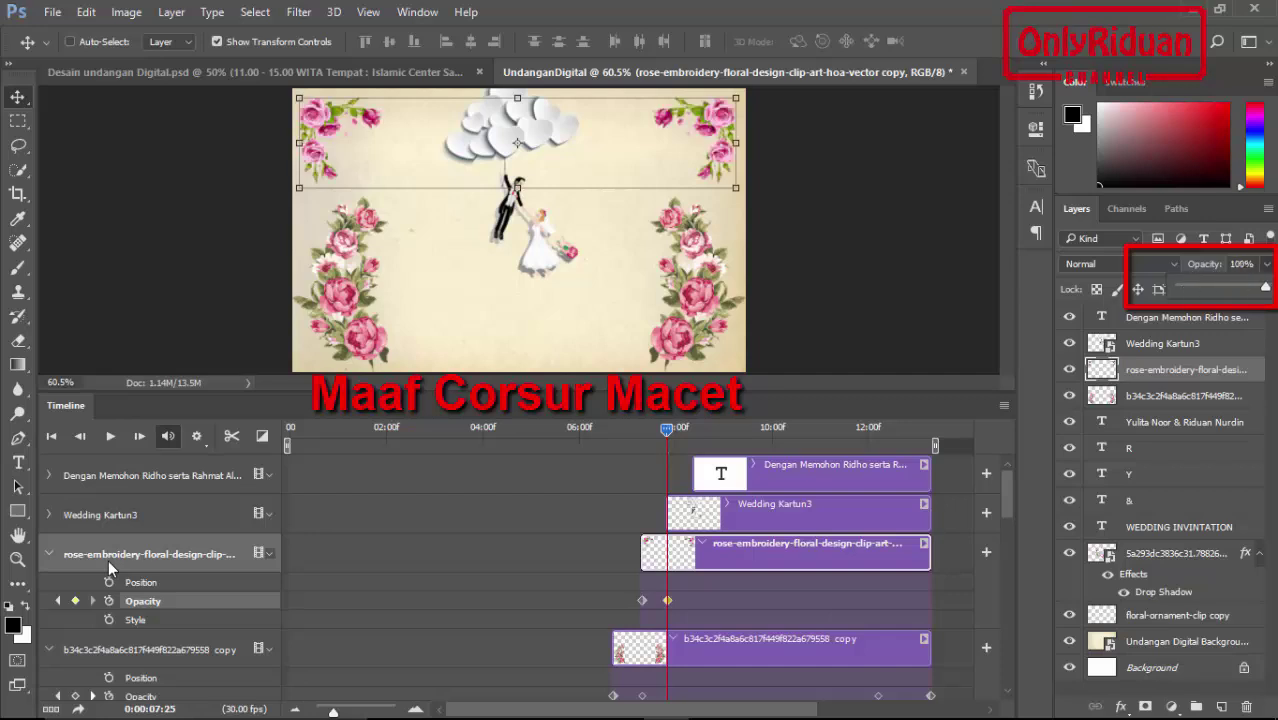
Step: Hold the rose-embroidery at 100% until near the end, then 0% at its last frame
{"action": "left_click_drag", "start_coordinate": [667, 428], "coordinate": [876, 428]}
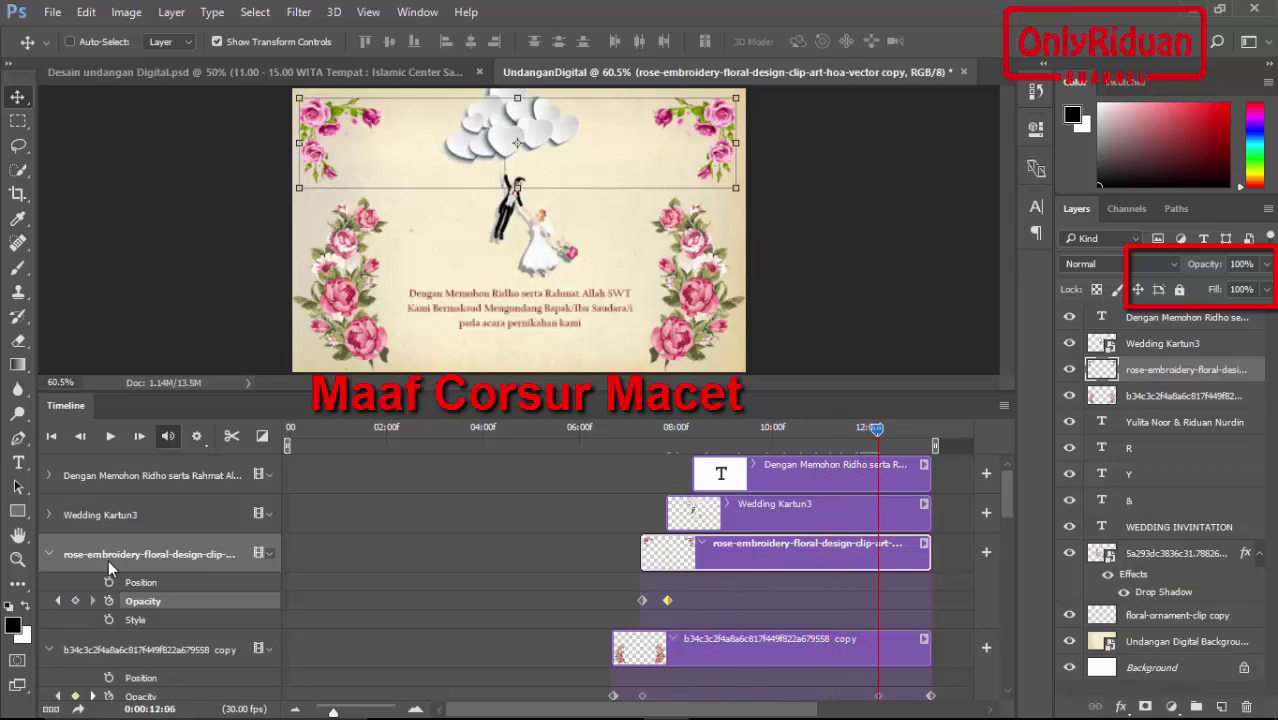
{"action": "left_click", "coordinate": [75, 600]}
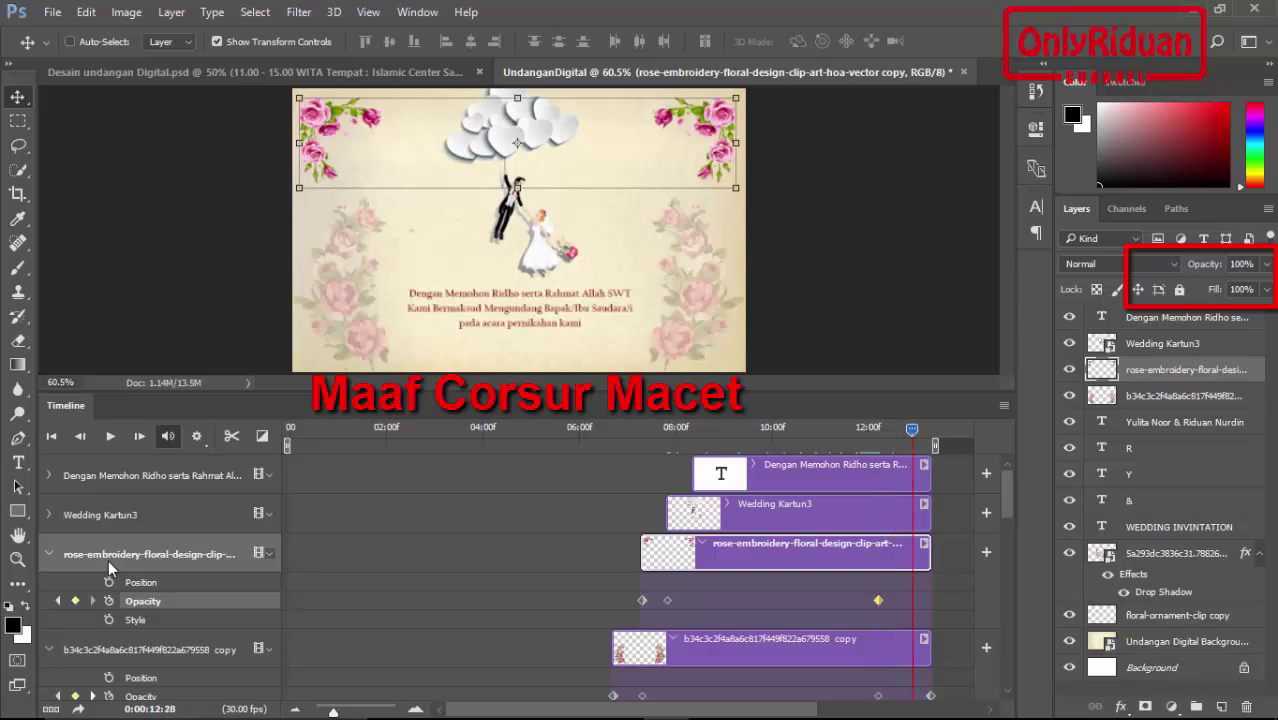
{"action": "left_click_drag", "start_coordinate": [876, 428], "coordinate": [930, 428]}
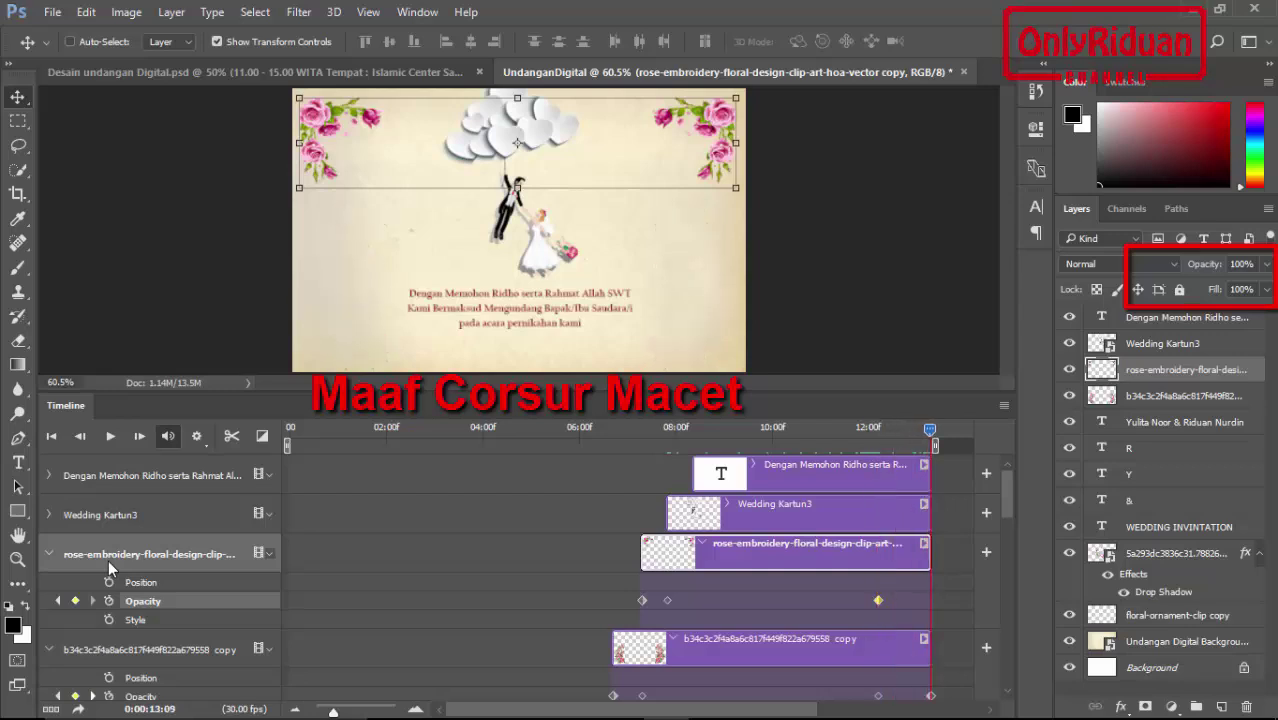
{"action": "left_click", "coordinate": [75, 600]}
{"action": "left_click", "coordinate": [1266, 264]}
{"action": "left_click_drag", "start_coordinate": [1264, 288], "coordinate": [1178, 288]}
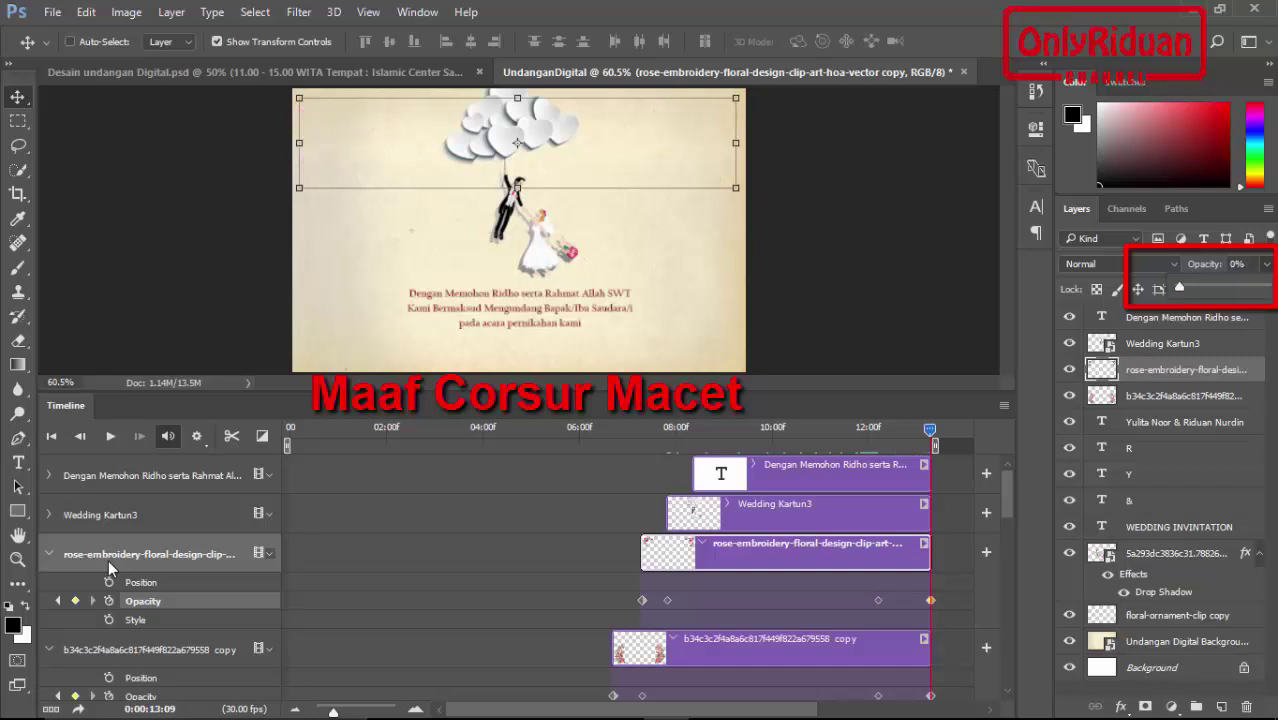
Step: Fade in Wedding Kartun3: 0% opacity at about 07:24, rising to 100% at 08:11
{"action": "left_click", "coordinate": [48, 514]}
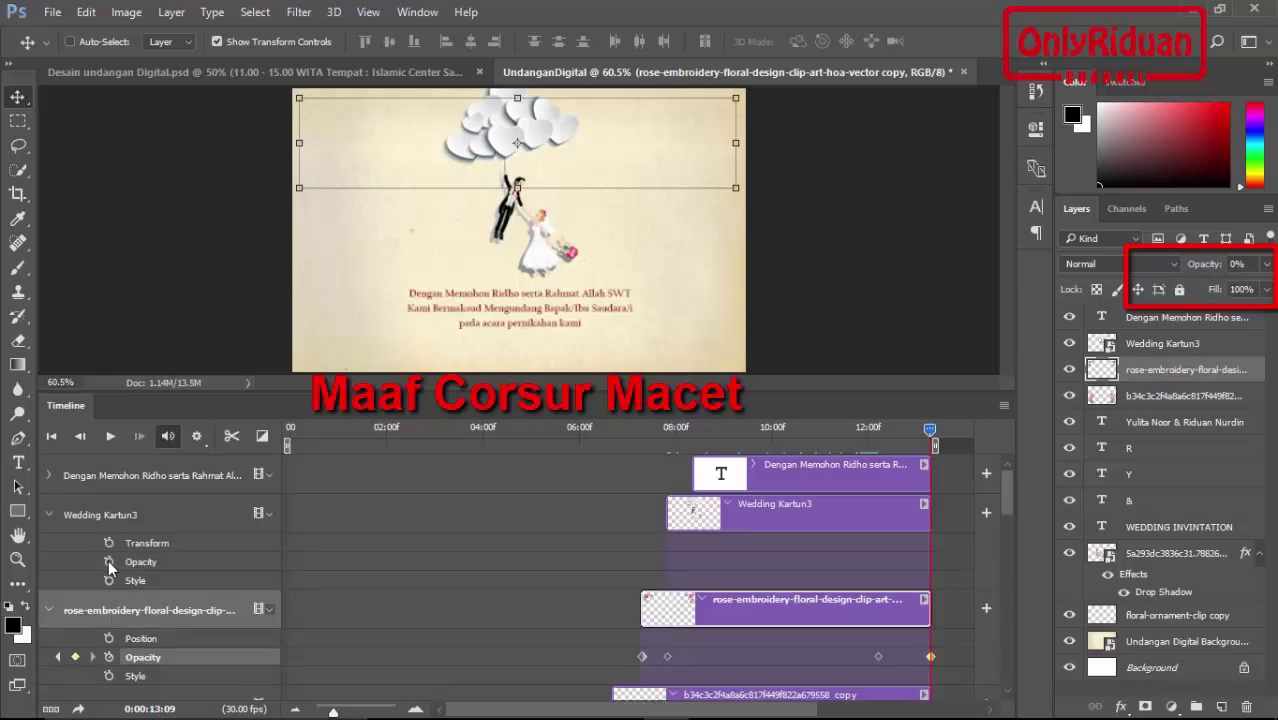
{"action": "left_click_drag", "start_coordinate": [930, 428], "coordinate": [665, 428]}
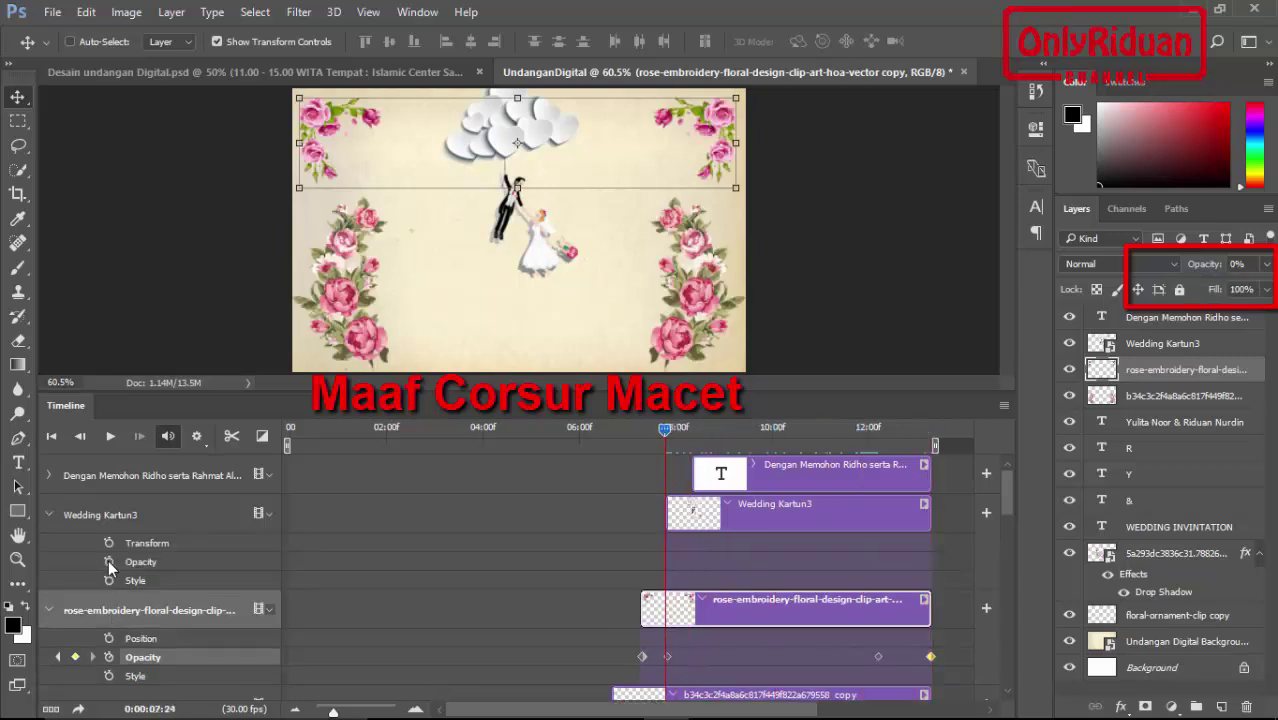
{"action": "left_click", "coordinate": [109, 561]}
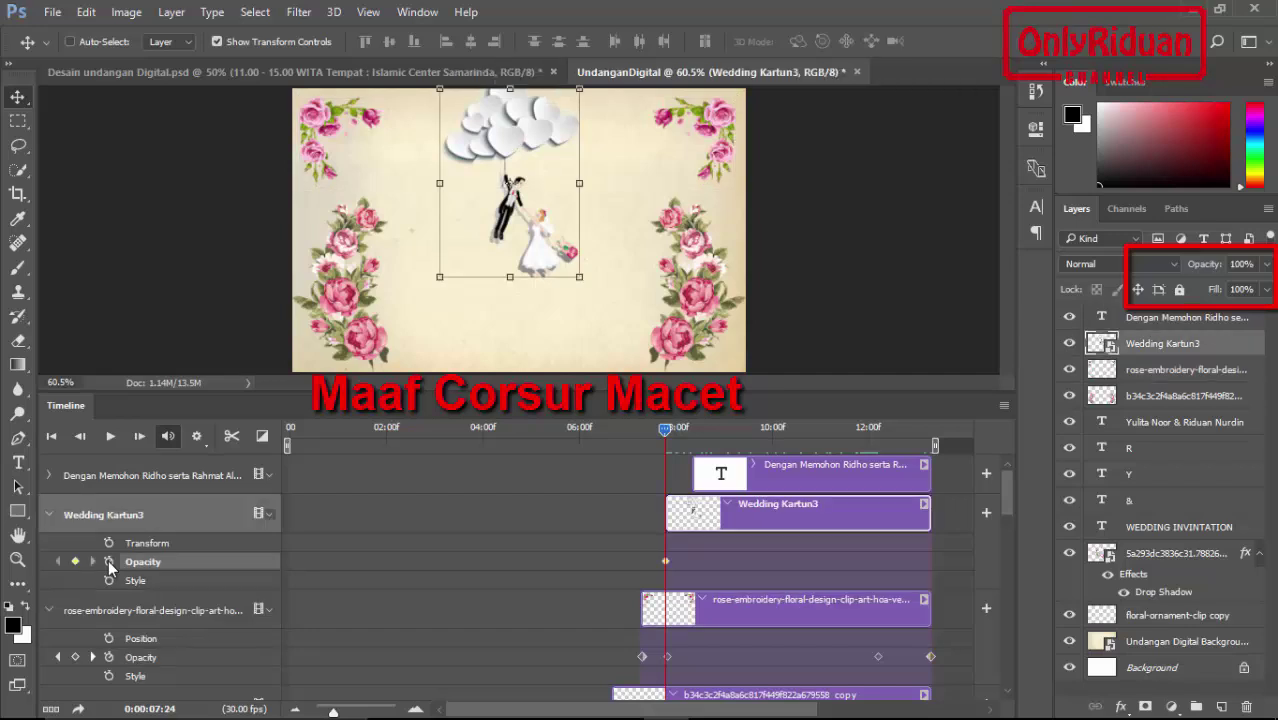
{"action": "left_click", "coordinate": [1267, 264]}
{"action": "left_click_drag", "start_coordinate": [1265, 288], "coordinate": [1179, 288]}
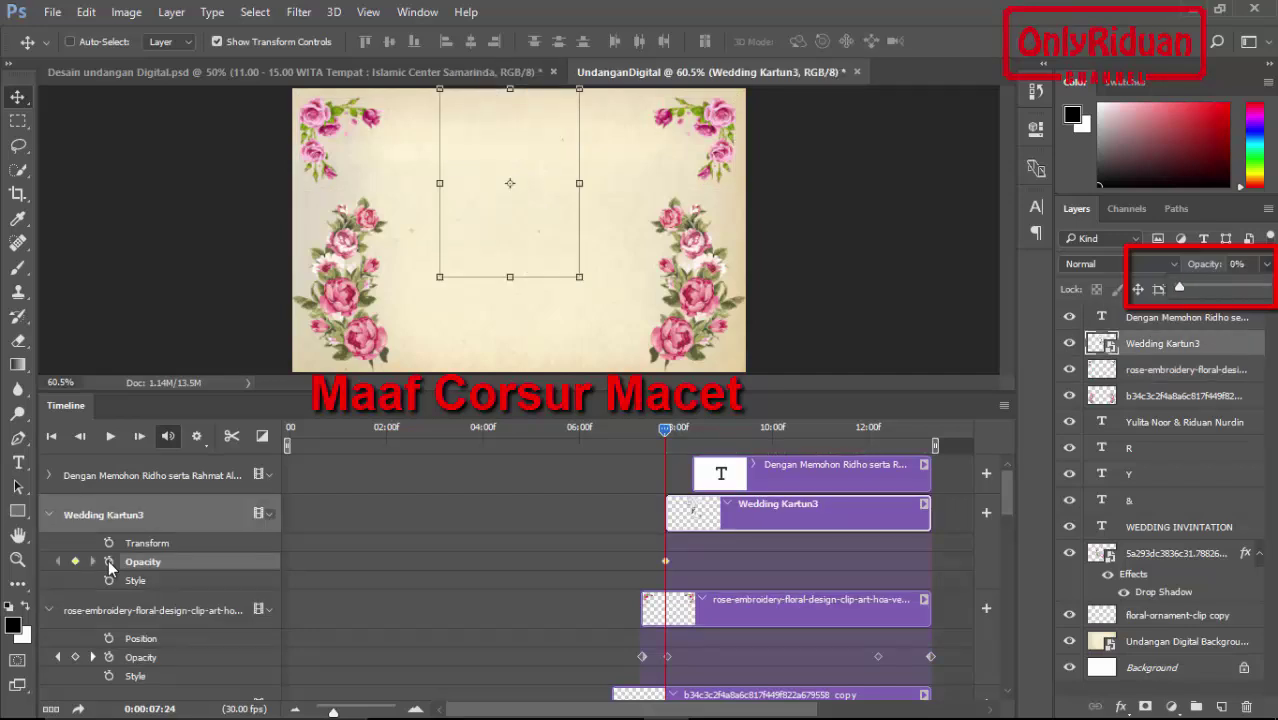
{"action": "left_click_drag", "start_coordinate": [665, 428], "coordinate": [692, 428]}
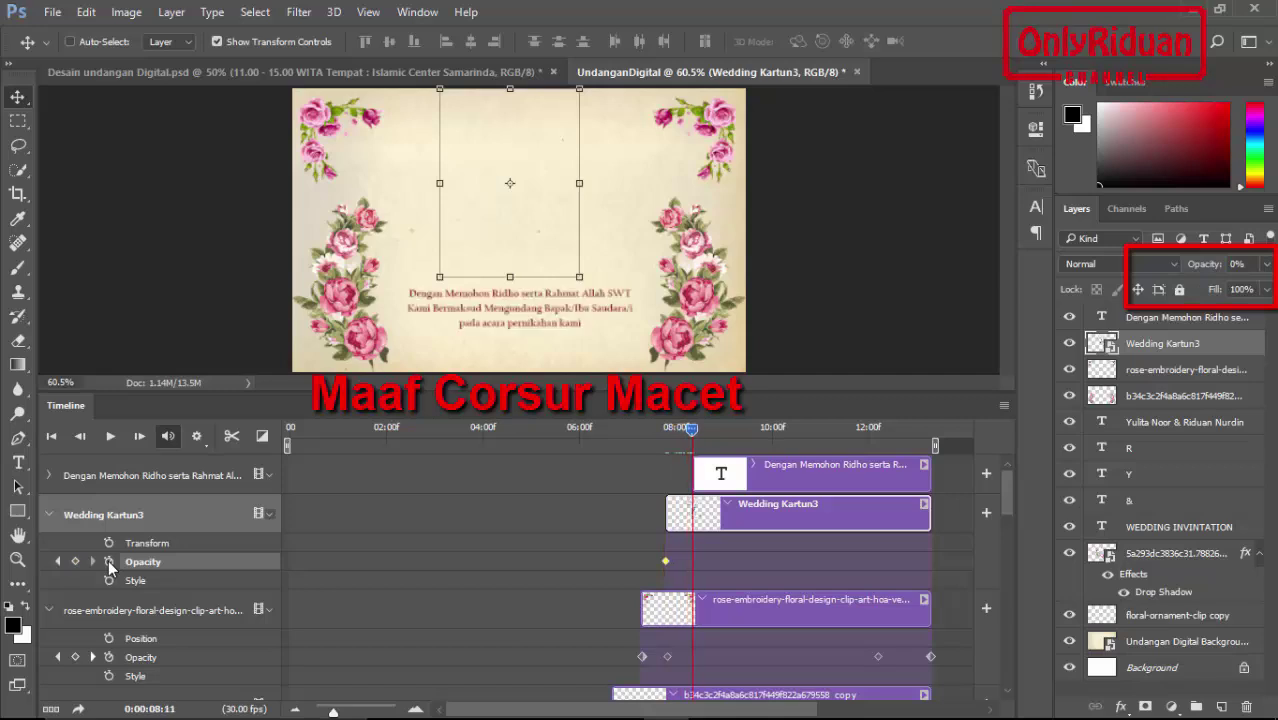
{"action": "left_click", "coordinate": [75, 561]}
{"action": "left_click", "coordinate": [1267, 264]}
{"action": "left_click_drag", "start_coordinate": [1178, 288], "coordinate": [1265, 288]}
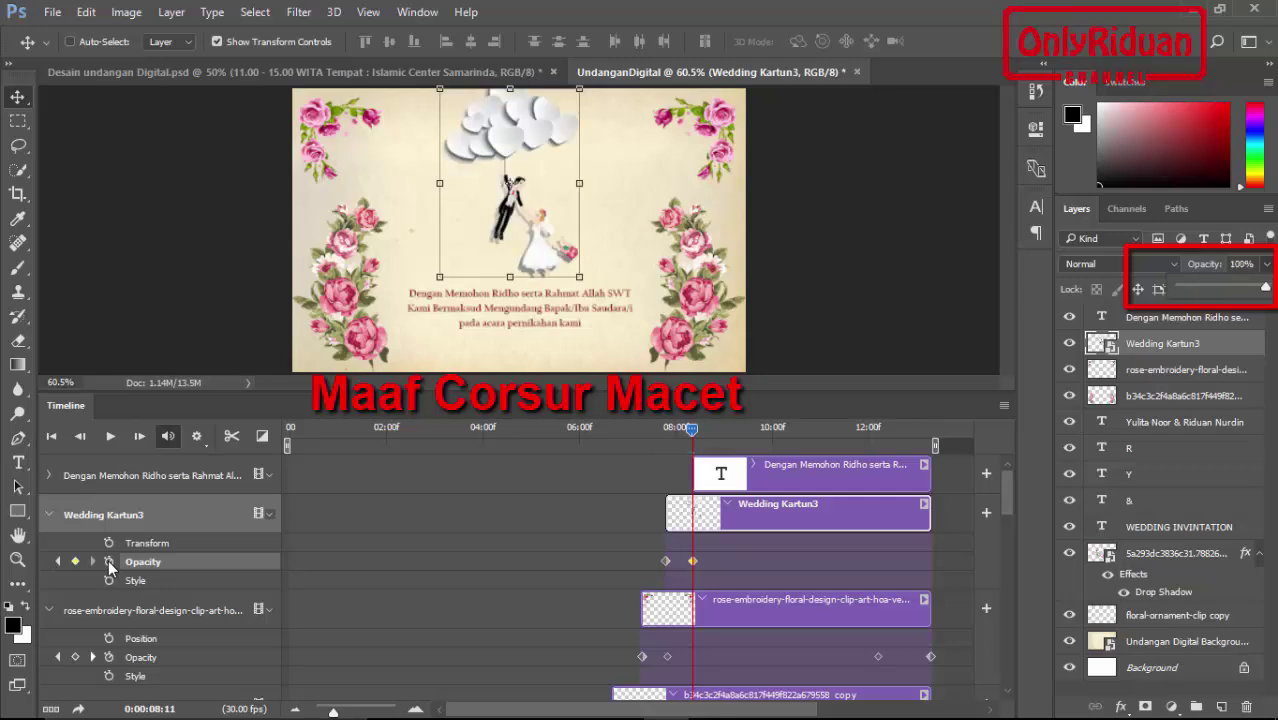
Step: Hold the couple at 100% until near the end, then fade it to 0% at the clip's end
{"action": "left_click_drag", "start_coordinate": [692, 428], "coordinate": [877, 428]}
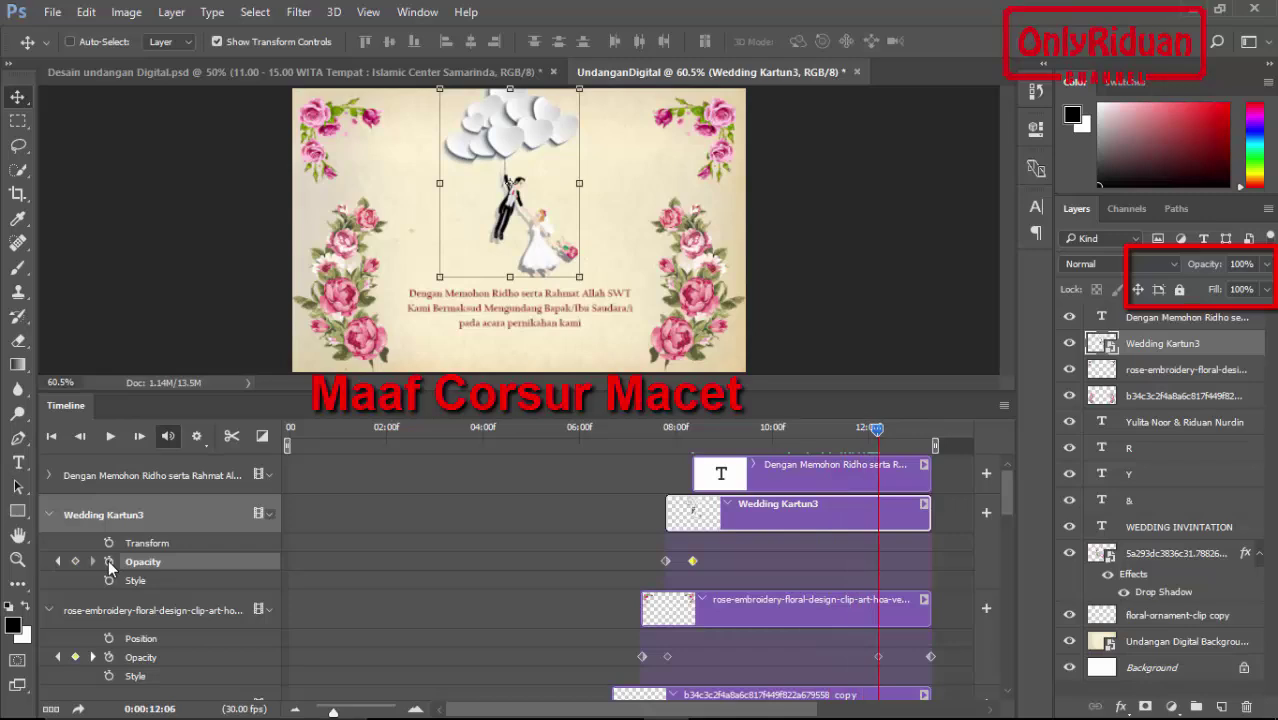
{"action": "left_click", "coordinate": [75, 561]}
{"action": "left_click_drag", "start_coordinate": [877, 428], "coordinate": [930, 428]}
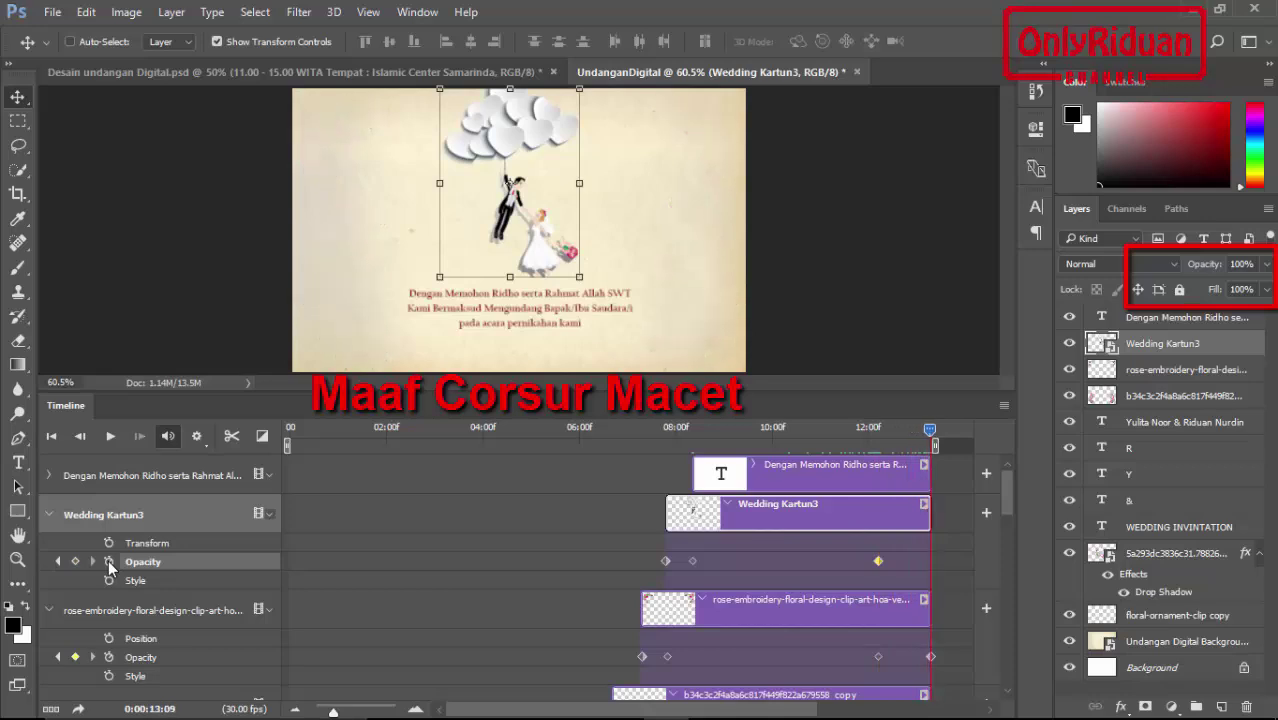
{"action": "left_click", "coordinate": [75, 561]}
{"action": "left_click", "coordinate": [1267, 264]}
{"action": "left_click_drag", "start_coordinate": [1192, 287], "coordinate": [1179, 287]}
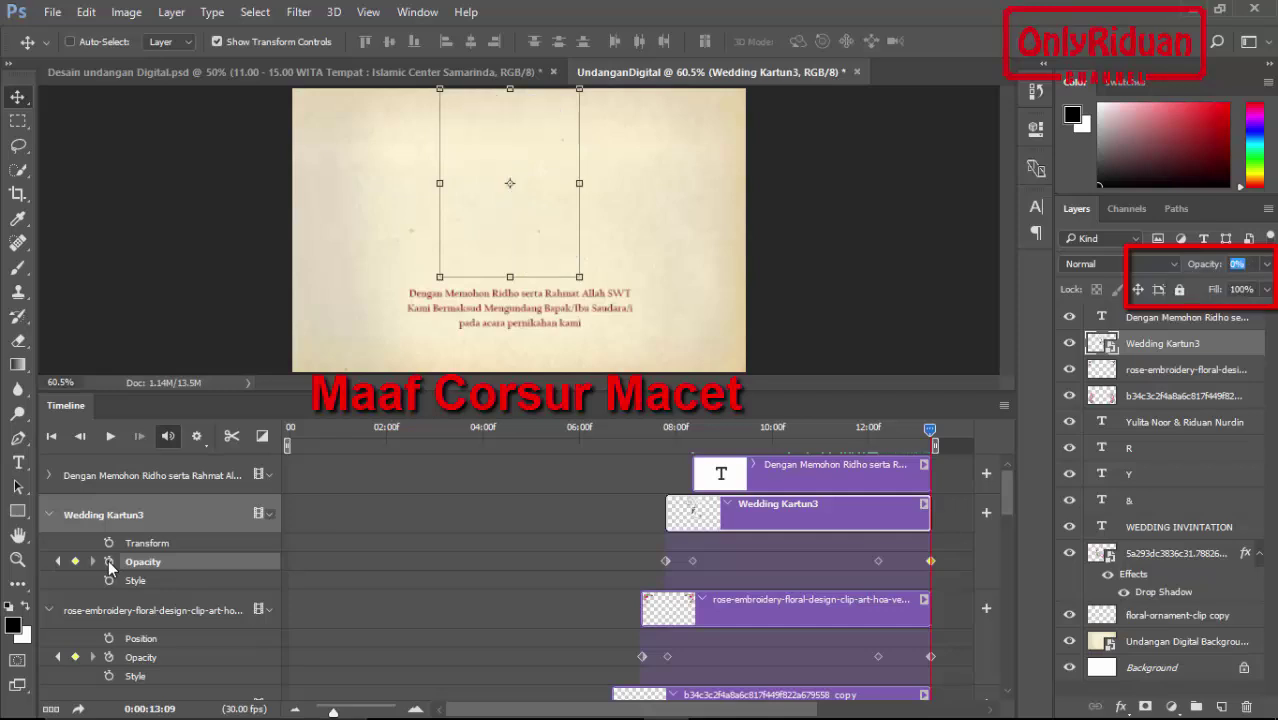
{"action": "left_click", "coordinate": [48, 475]}
{"action": "left_click_drag", "start_coordinate": [930, 428], "coordinate": [692, 428]}
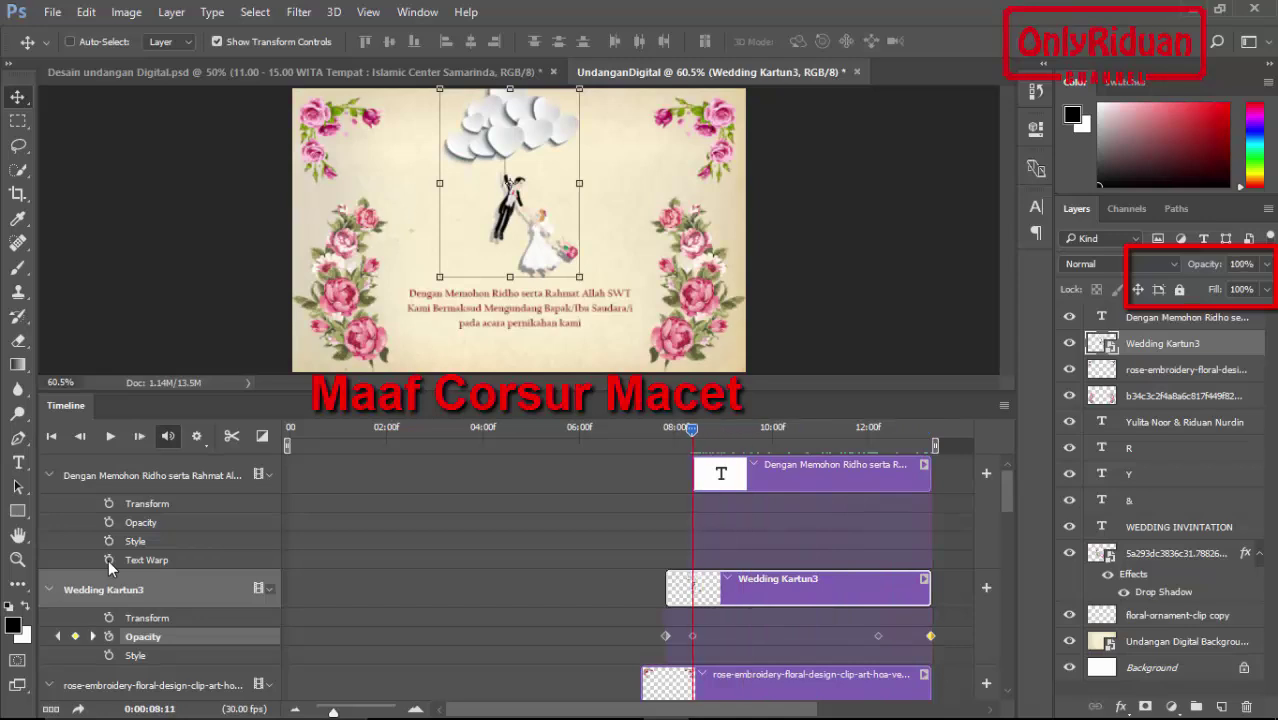
Step: Keyframe the greeting text's opacity from 08:11, reaching 100% at about 08:29
{"action": "left_click", "coordinate": [109, 522]}
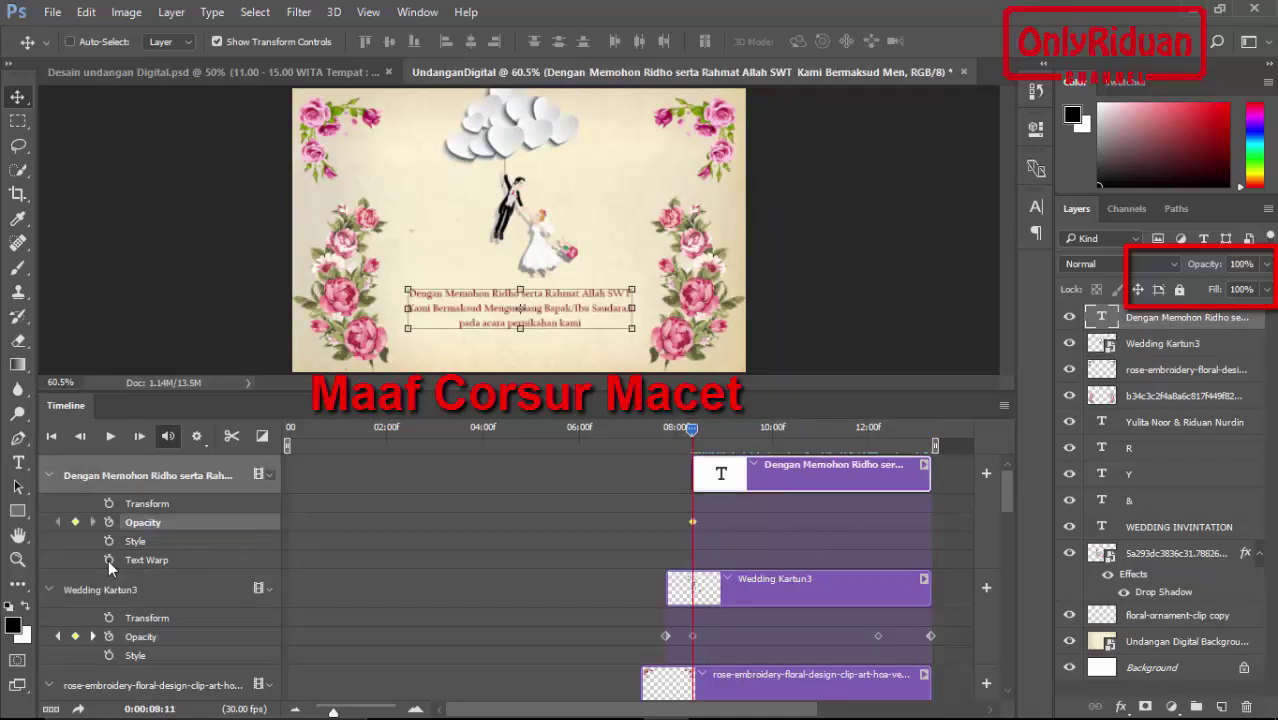
{"action": "left_click", "coordinate": [75, 522]}
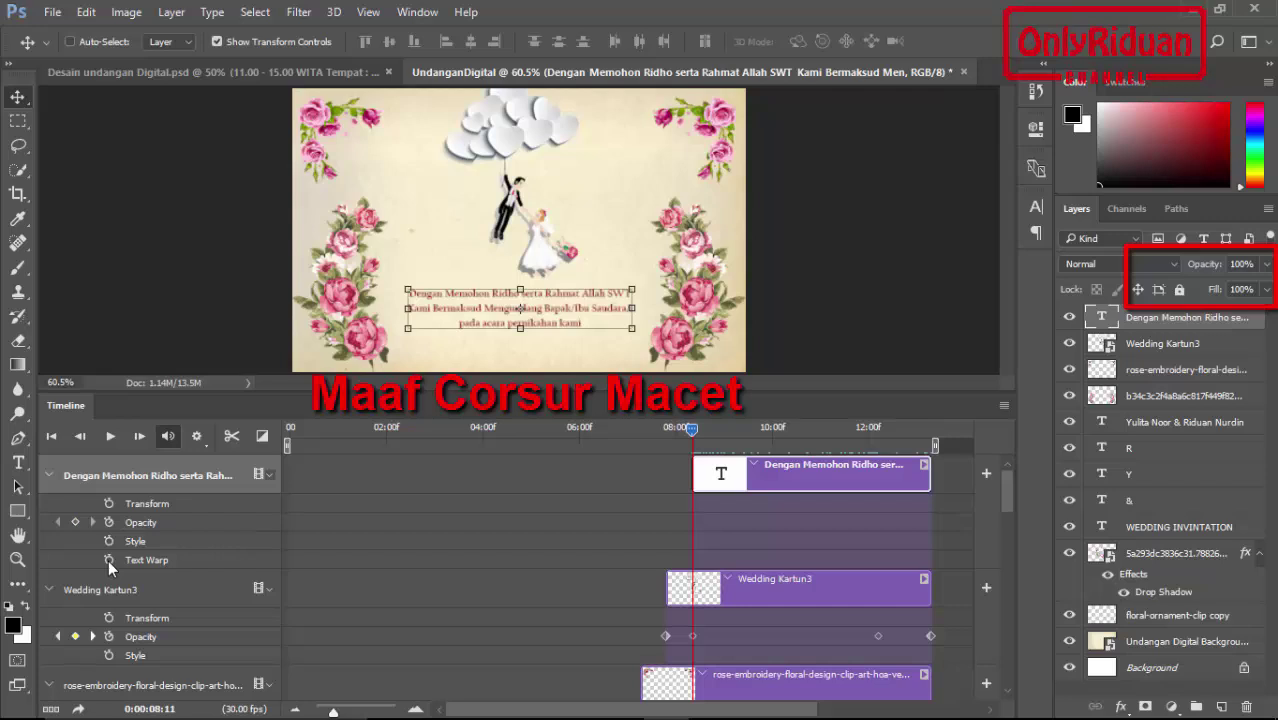
{"action": "left_click", "coordinate": [75, 522]}
{"action": "left_click", "coordinate": [1266, 264]}
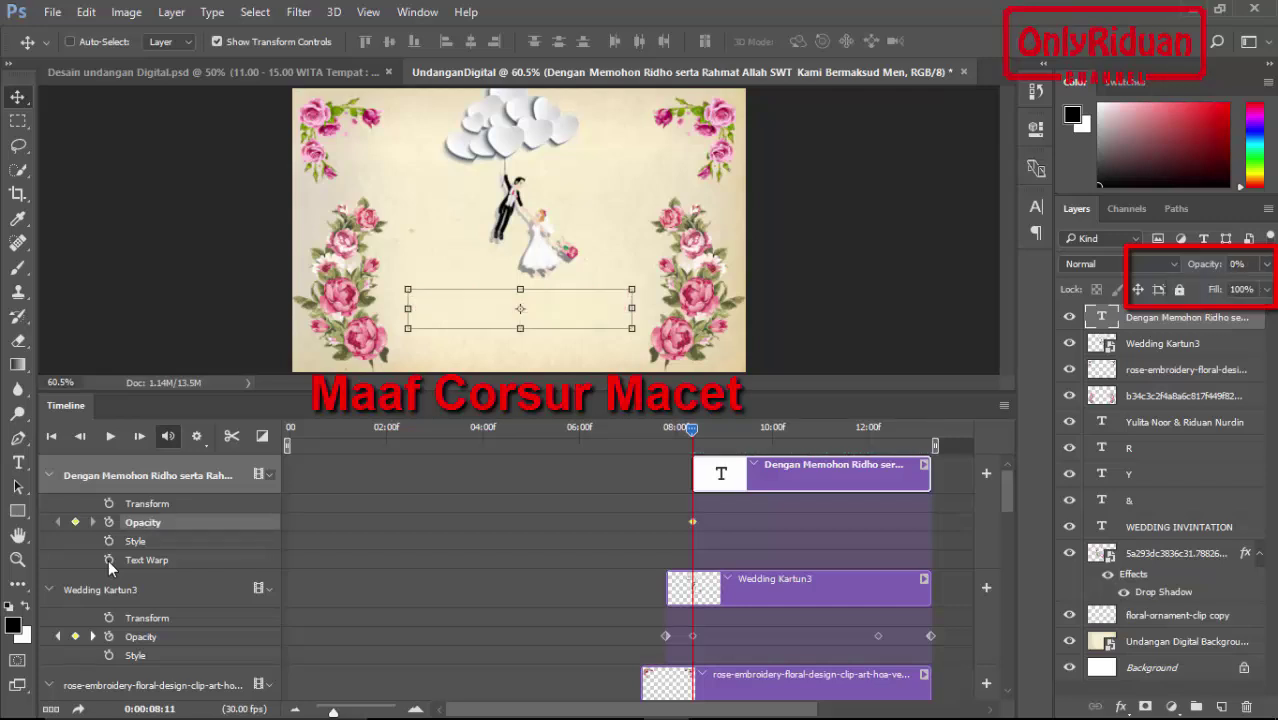
{"action": "left_click_drag", "start_coordinate": [692, 428], "coordinate": [721, 428]}
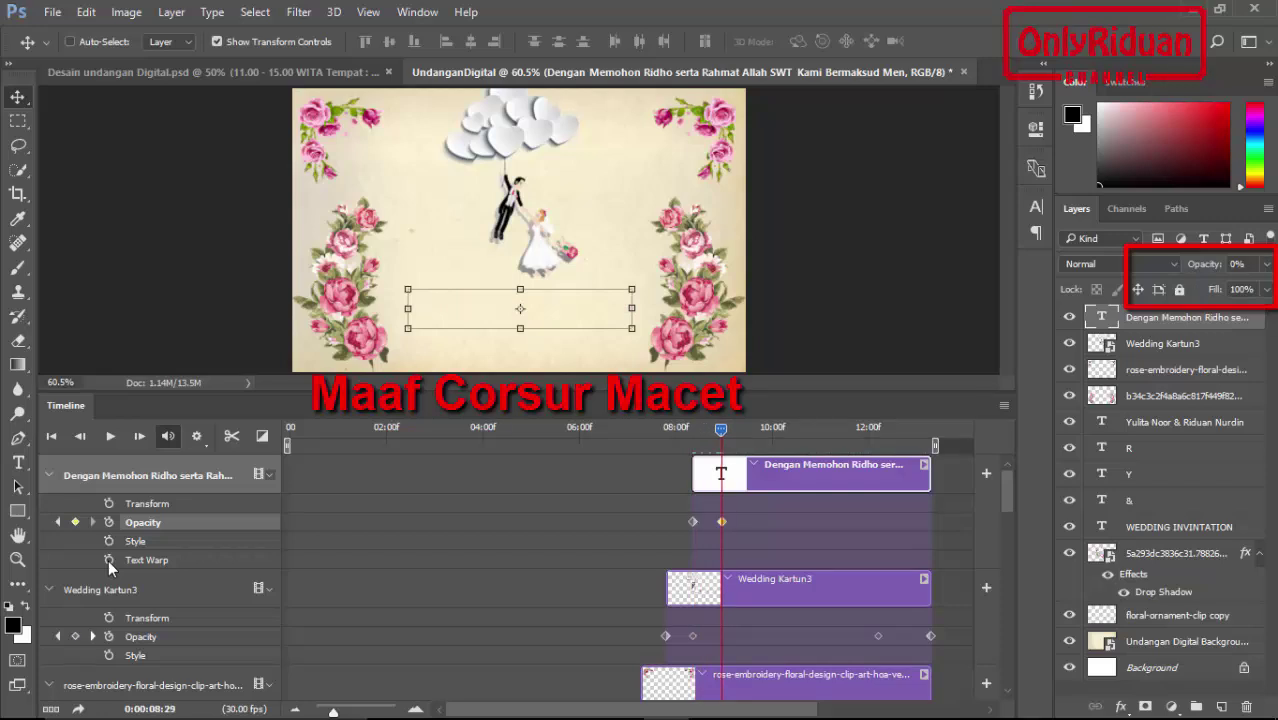
{"action": "left_click", "coordinate": [1266, 264]}
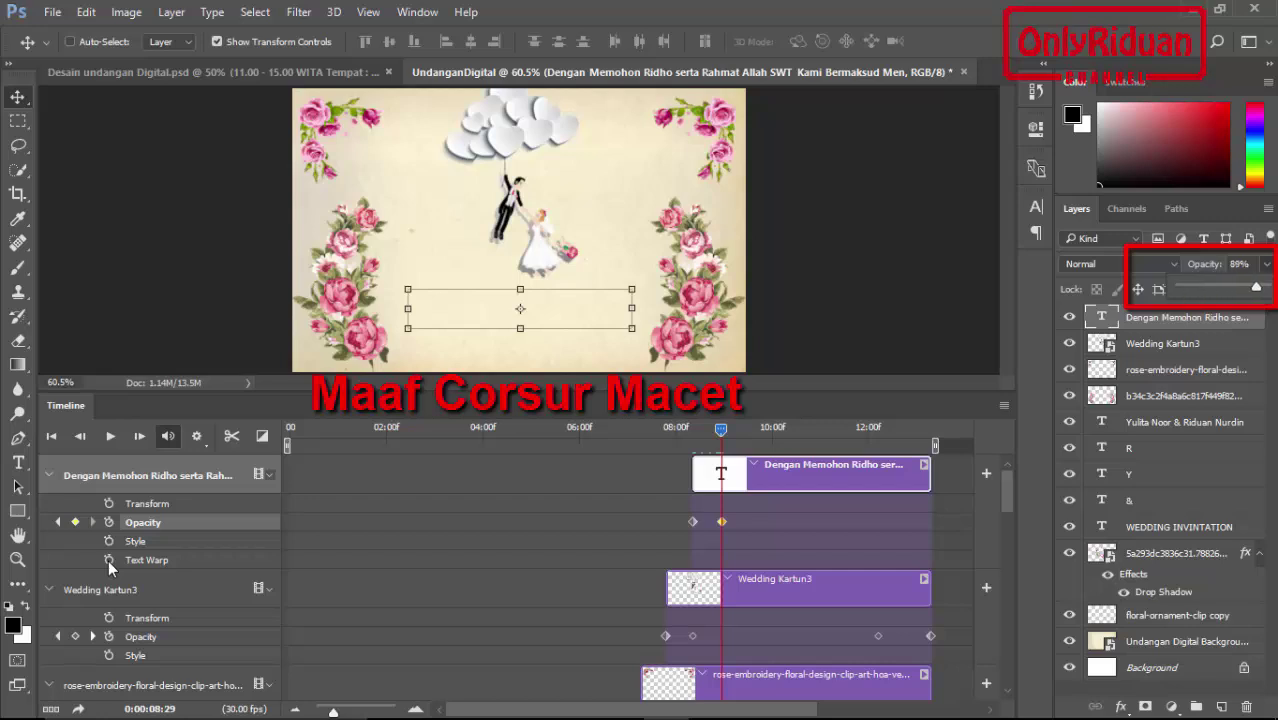
{"action": "left_click_drag", "start_coordinate": [1256, 287], "coordinate": [1265, 287]}
Step: Fade the greeting text to 0% opacity at its clip's end, 13:09
{"action": "left_click_drag", "start_coordinate": [721, 428], "coordinate": [878, 428]}
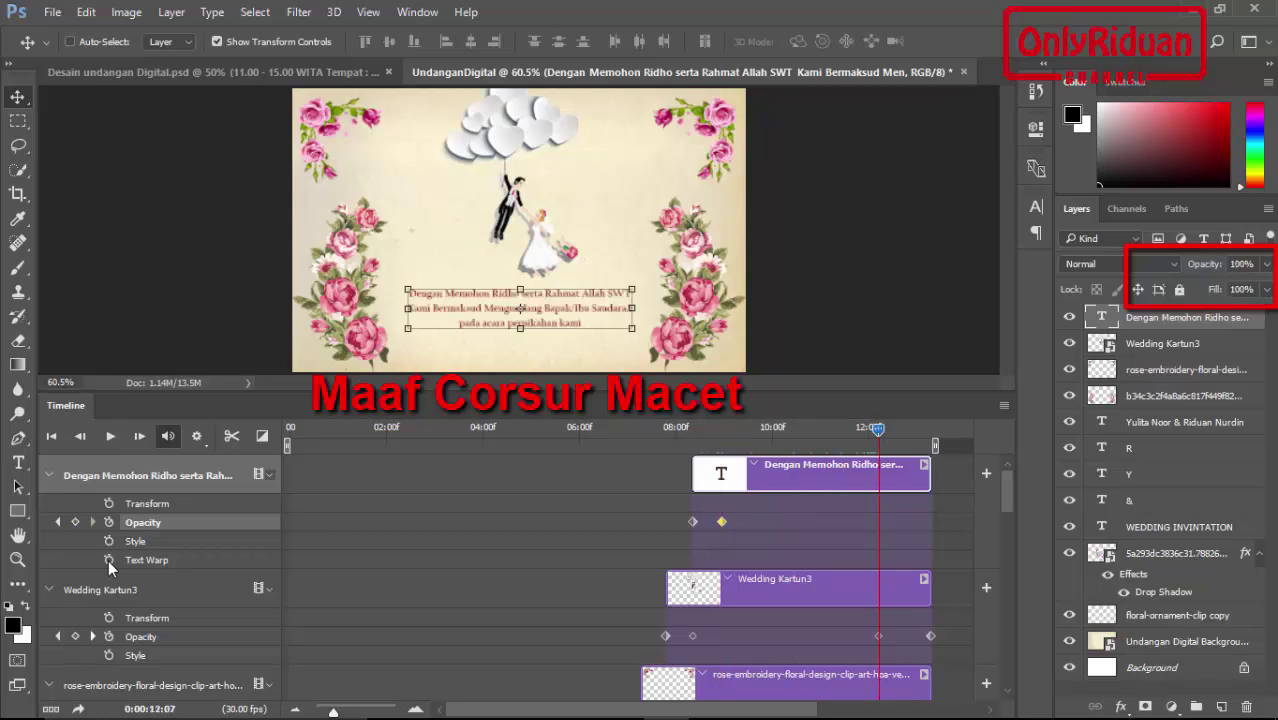
{"action": "key", "text": "space"}
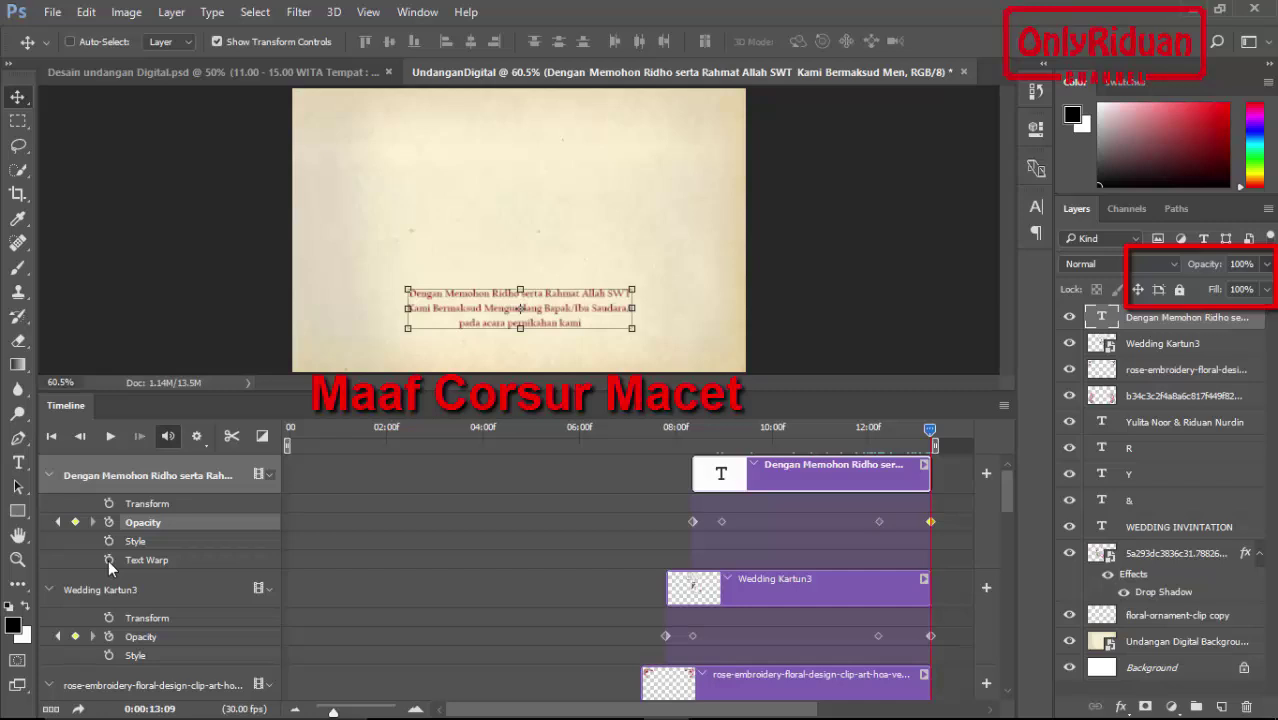
{"action": "left_click", "coordinate": [1267, 264]}
{"action": "left_click_drag", "start_coordinate": [1247, 287], "coordinate": [1179, 287]}
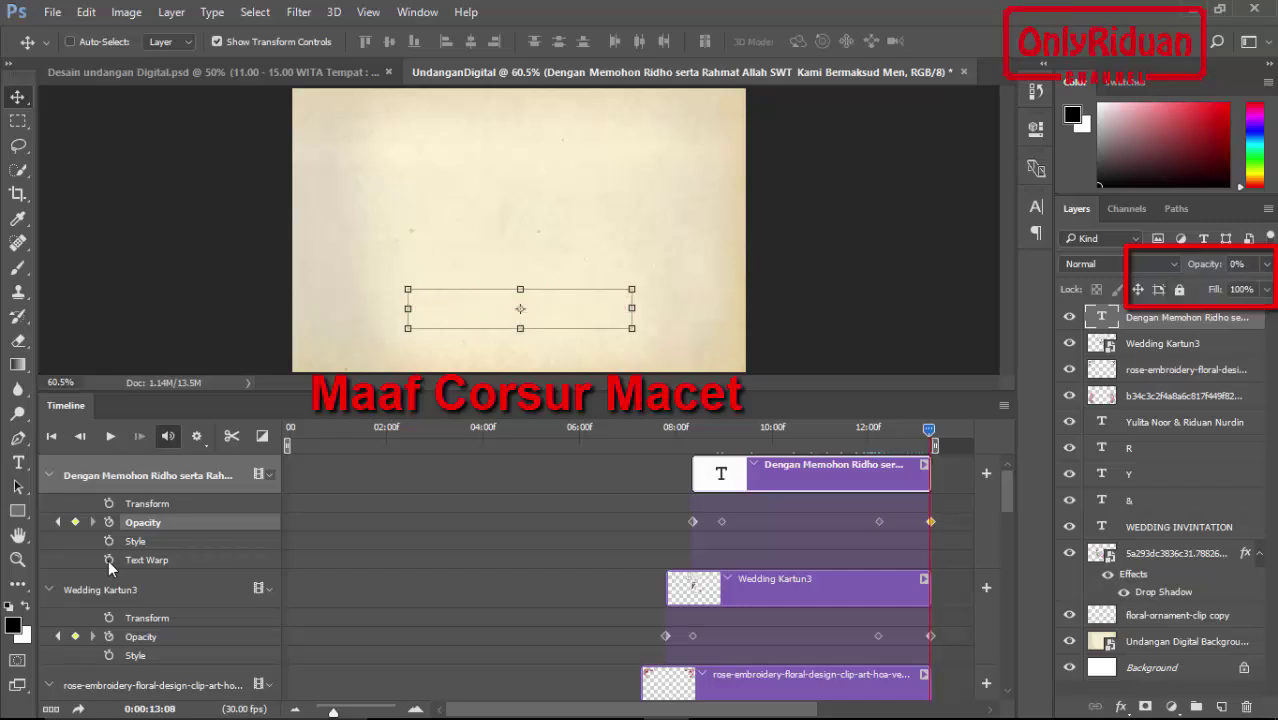
{"action": "left_click_drag", "start_coordinate": [930, 430], "coordinate": [289, 430]}
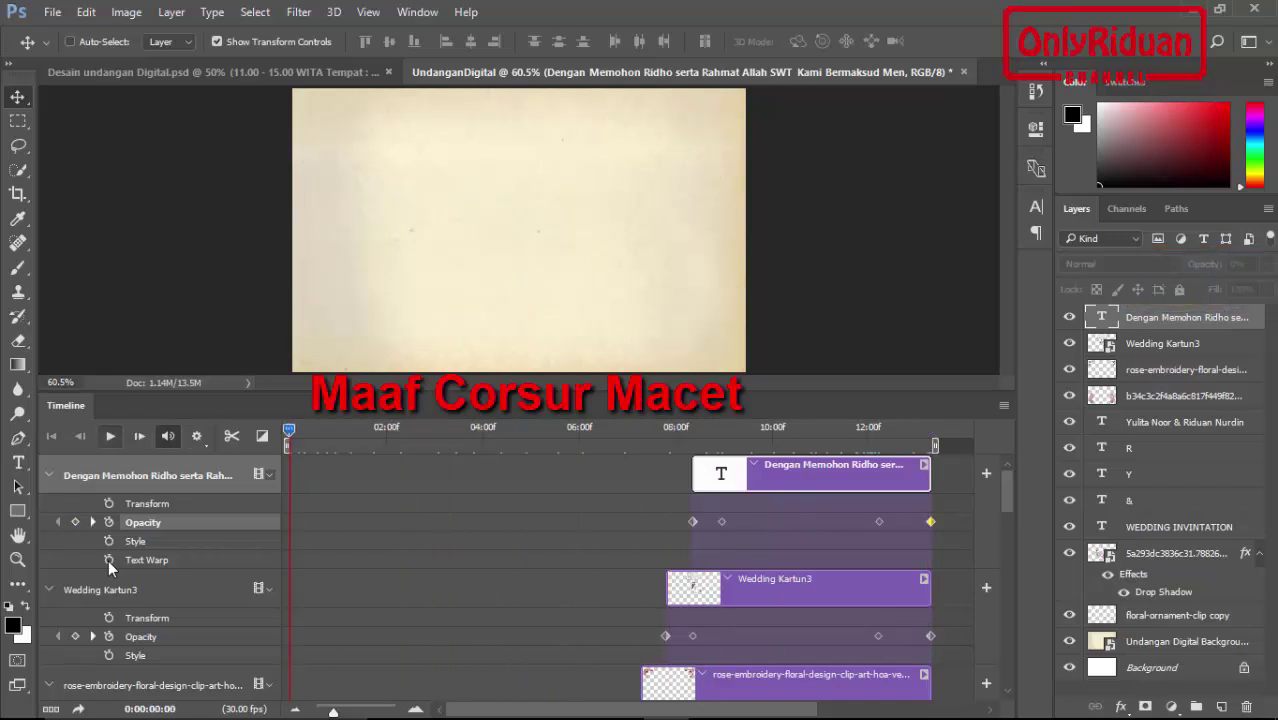
Step: Play the full animation preview, then scroll the Timeline down to the Audio Track
{"action": "key", "text": "space"}
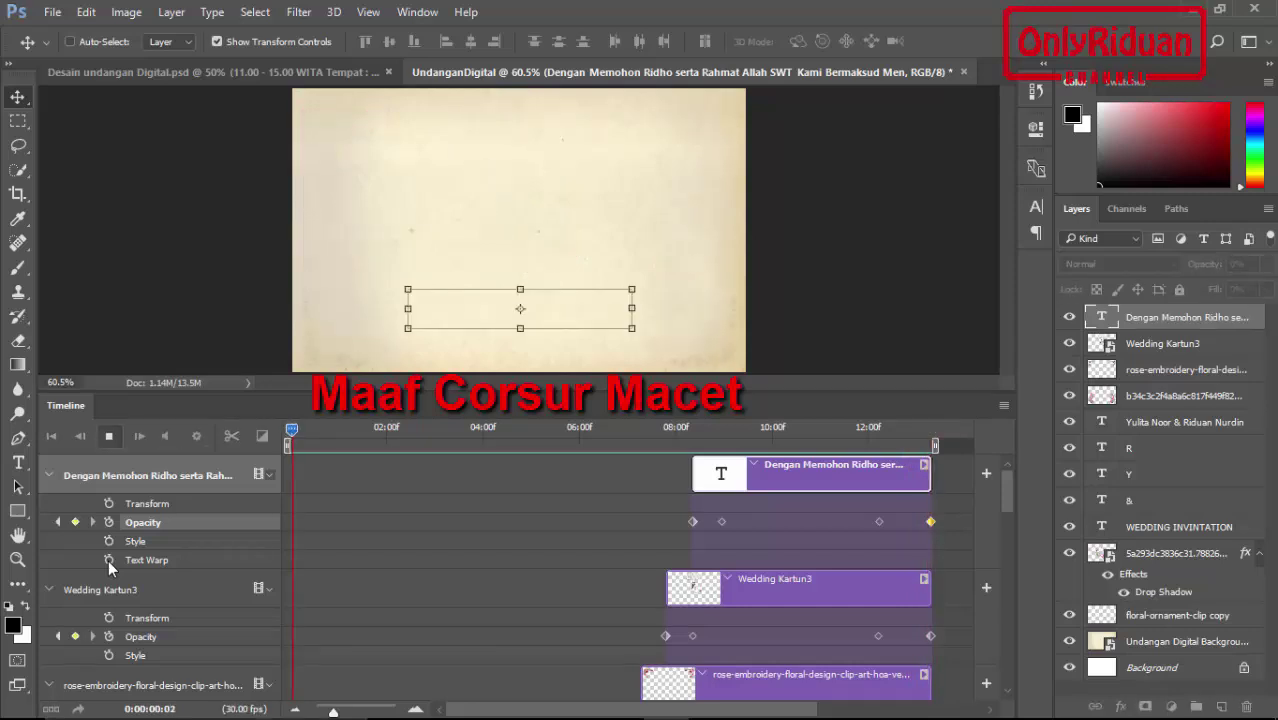
{"action": "key", "text": "space"}
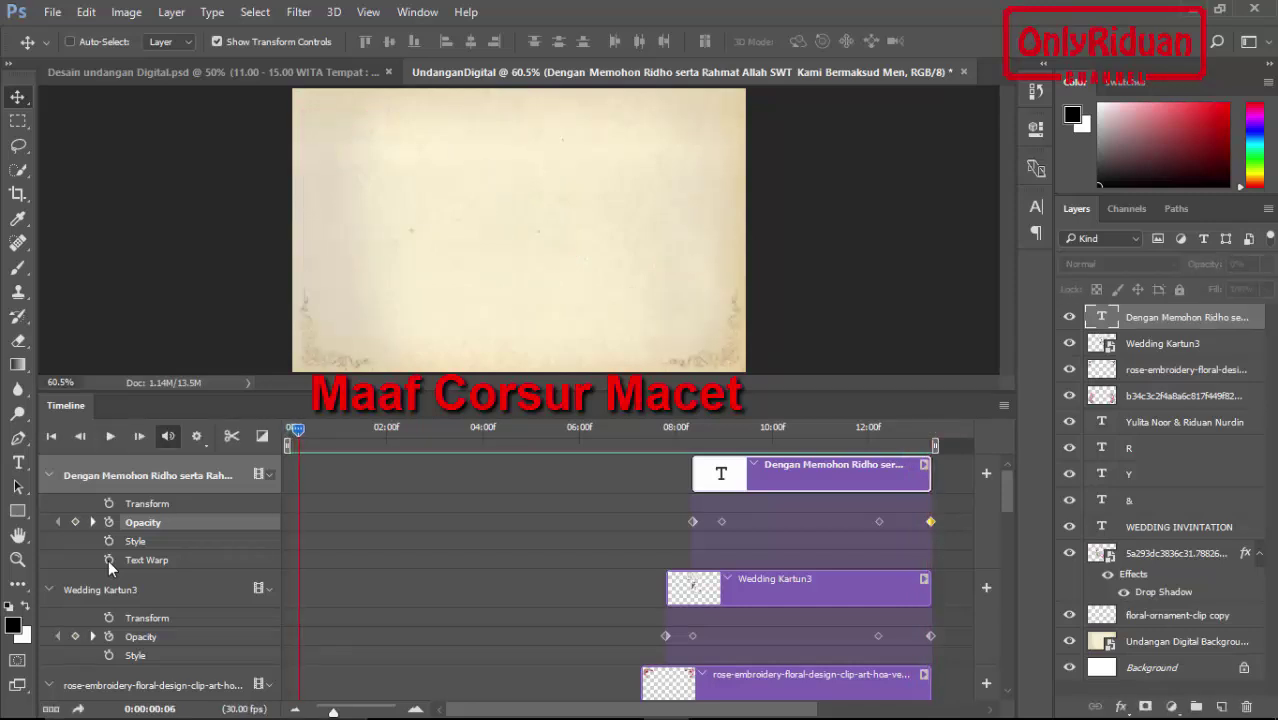
{"action": "scroll", "coordinate": [110, 567], "scroll_direction": "down", "scroll_amount": 1}
{"action": "scroll", "coordinate": [110, 567], "scroll_direction": "down", "scroll_amount": 5}
{"action": "scroll", "coordinate": [110, 567], "scroll_direction": "down", "scroll_amount": 2}
{"action": "scroll", "coordinate": [110, 567], "scroll_direction": "down", "scroll_amount": 2}
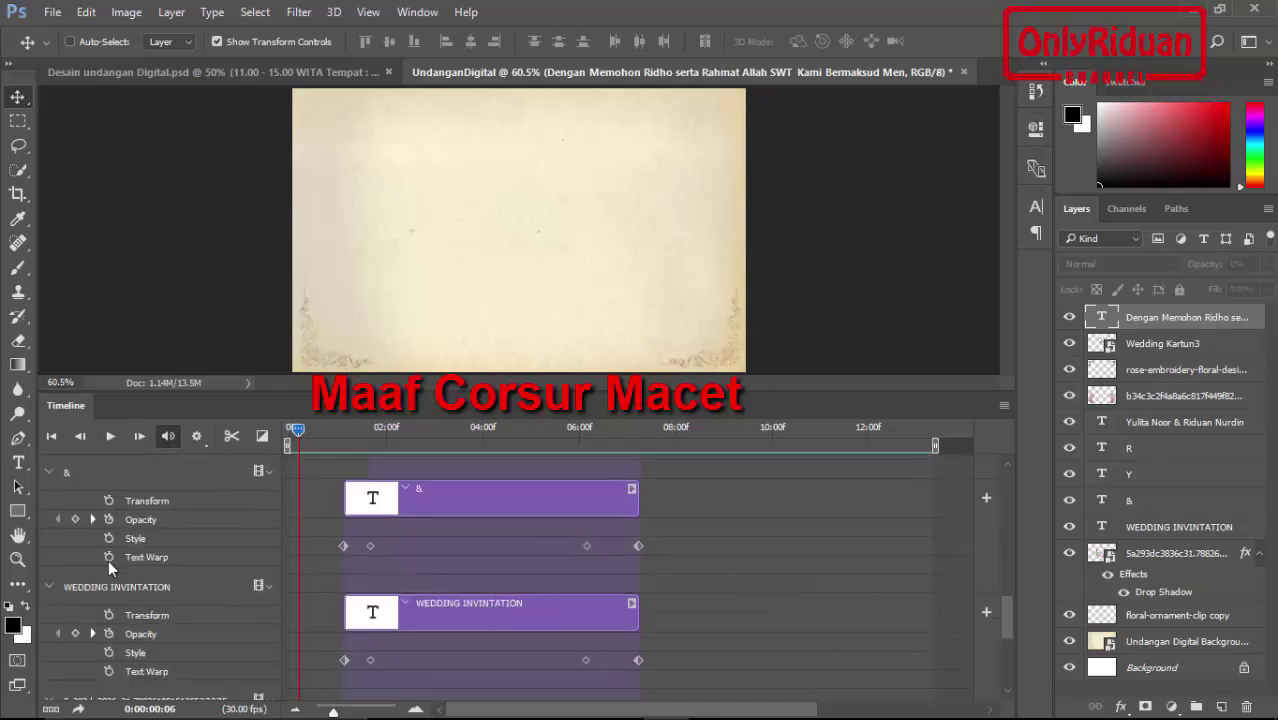
{"action": "scroll", "coordinate": [110, 567], "scroll_direction": "down", "scroll_amount": 5}
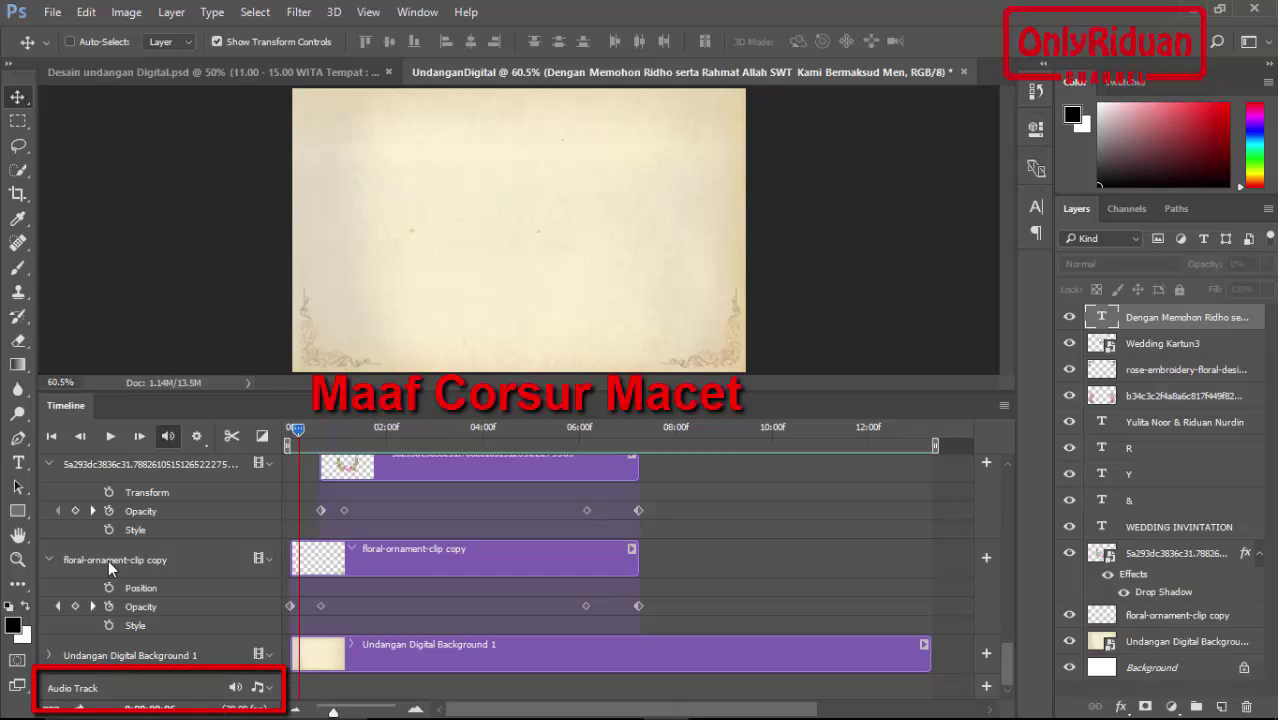
Step: Add the 'Instrumental A thousand years' MP3 to the Audio Track via Add Audio
{"action": "left_click", "coordinate": [262, 687]}
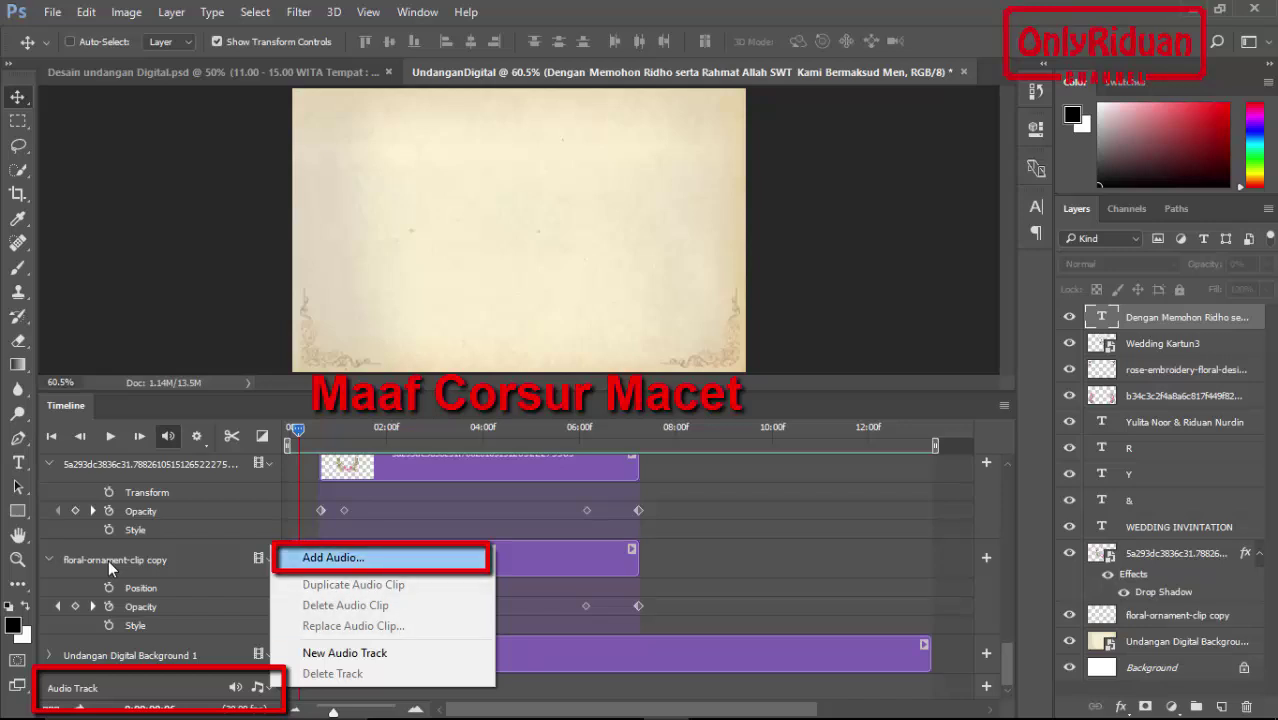
{"action": "left_click", "coordinate": [333, 557]}
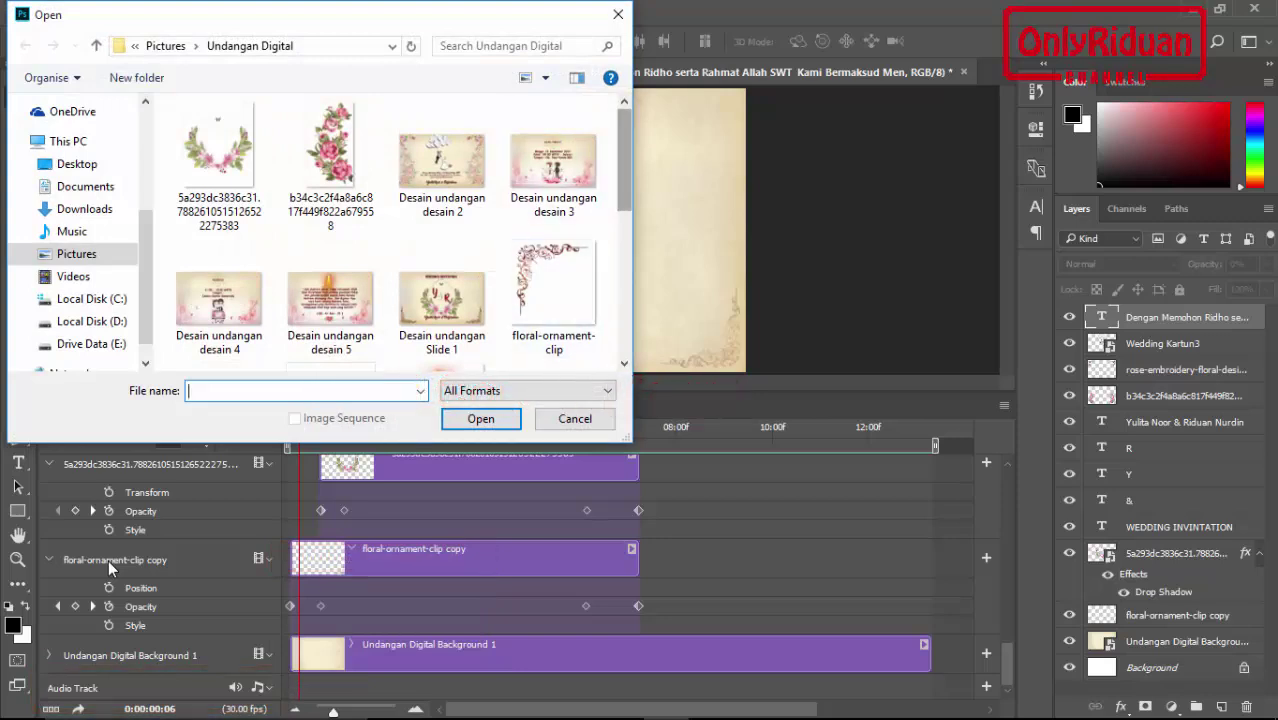
{"action": "scroll", "coordinate": [442, 235], "scroll_direction": "down", "scroll_amount": 3}
{"action": "scroll", "coordinate": [442, 235], "scroll_direction": "down", "scroll_amount": 3}
{"action": "left_click", "coordinate": [330, 130]}
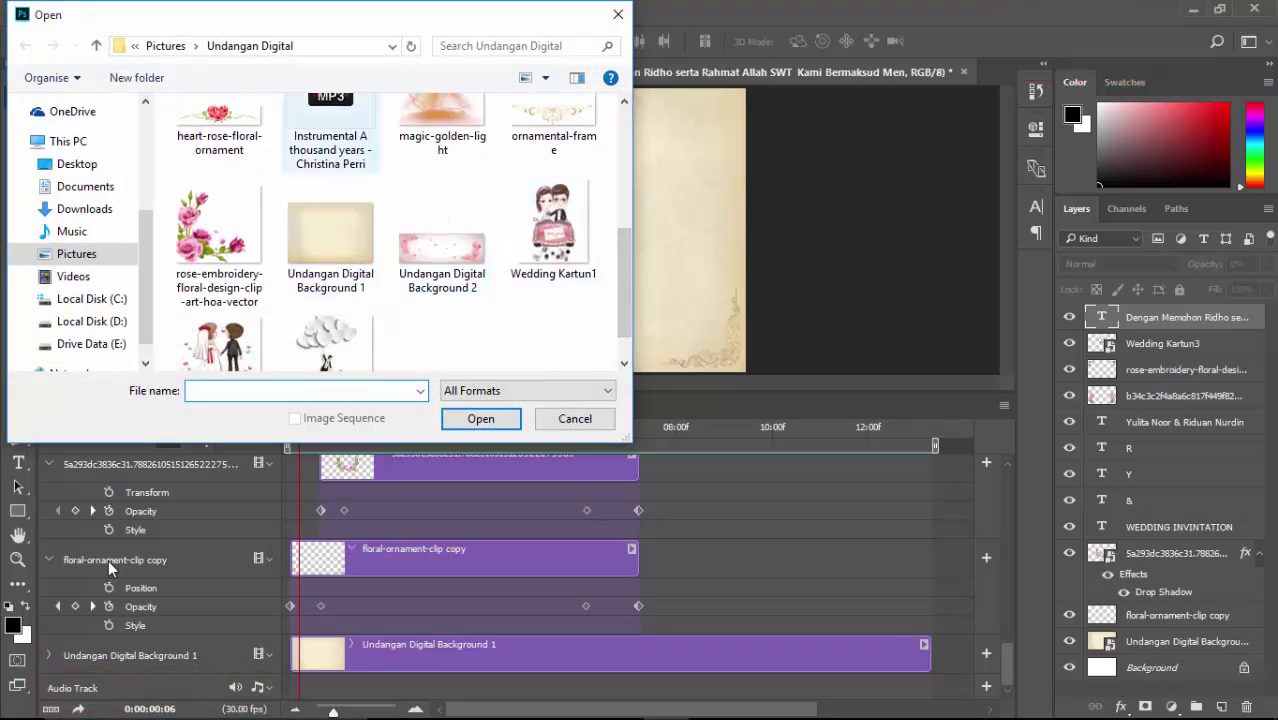
{"action": "left_click", "coordinate": [481, 418]}
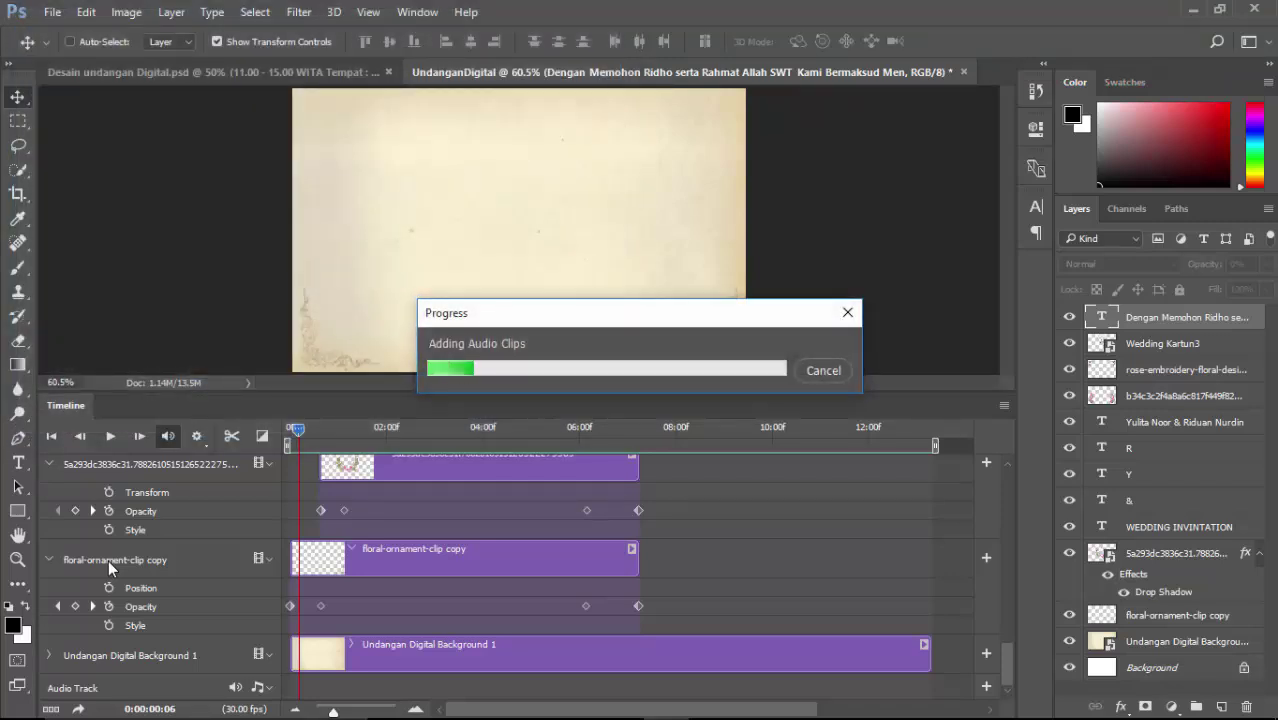
{"action": "scroll", "coordinate": [110, 568], "scroll_direction": "down", "scroll_amount": 3}
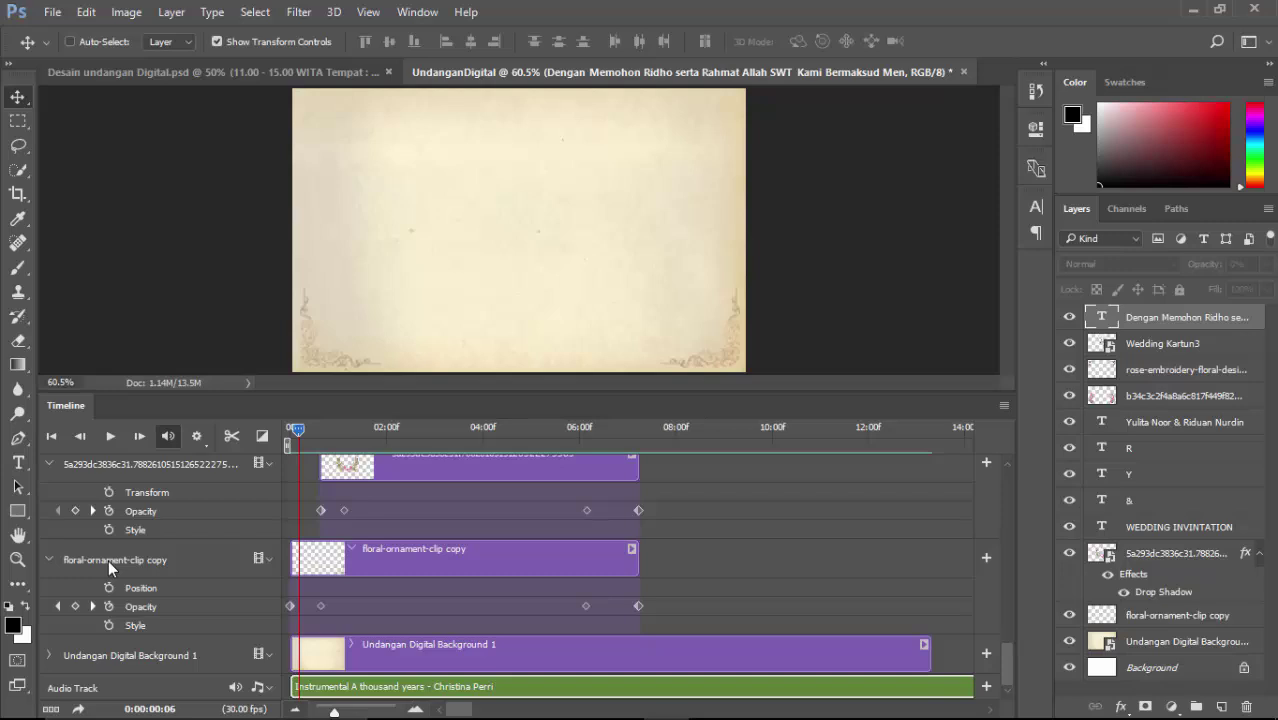
{"action": "scroll", "coordinate": [110, 568], "scroll_direction": "down", "scroll_amount": 1}
{"action": "scroll", "coordinate": [110, 568], "scroll_direction": "down", "scroll_amount": 1}
{"action": "scroll", "coordinate": [110, 568], "scroll_direction": "down", "scroll_amount": 1}
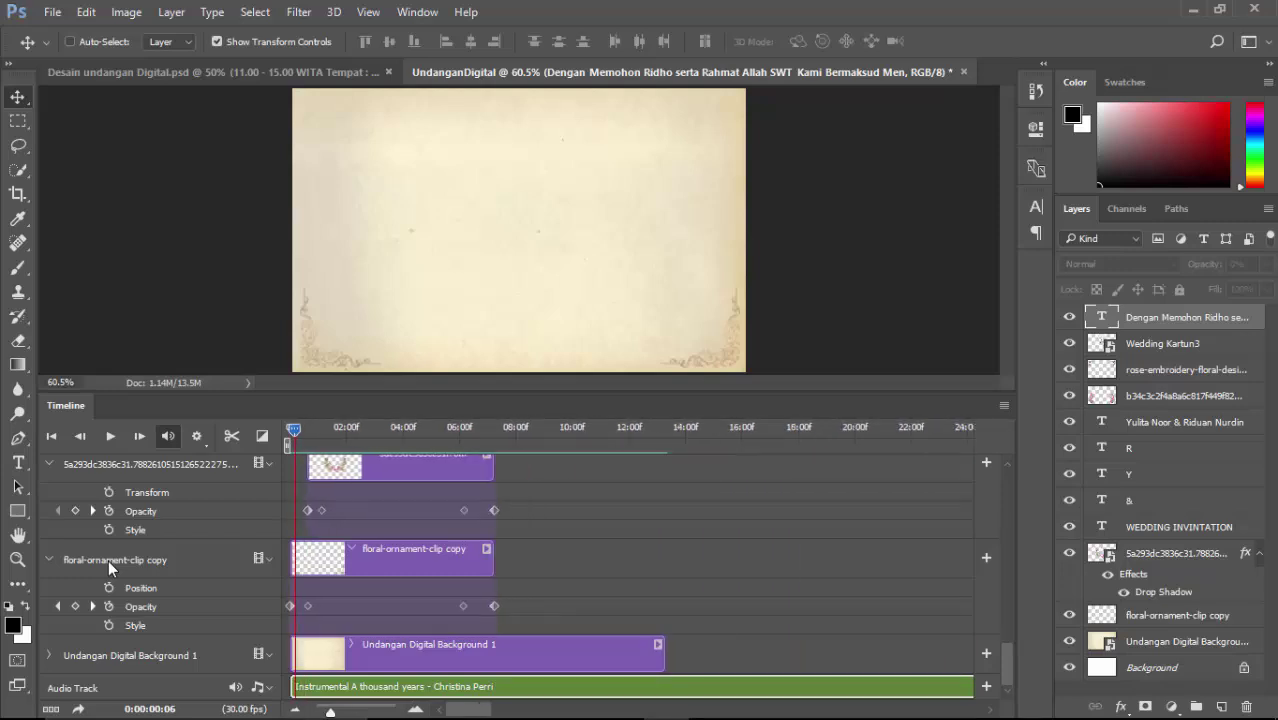
Step: Delete the music after 13:09 and preview the trimmed animation with its audio
{"action": "key", "text": "space"}
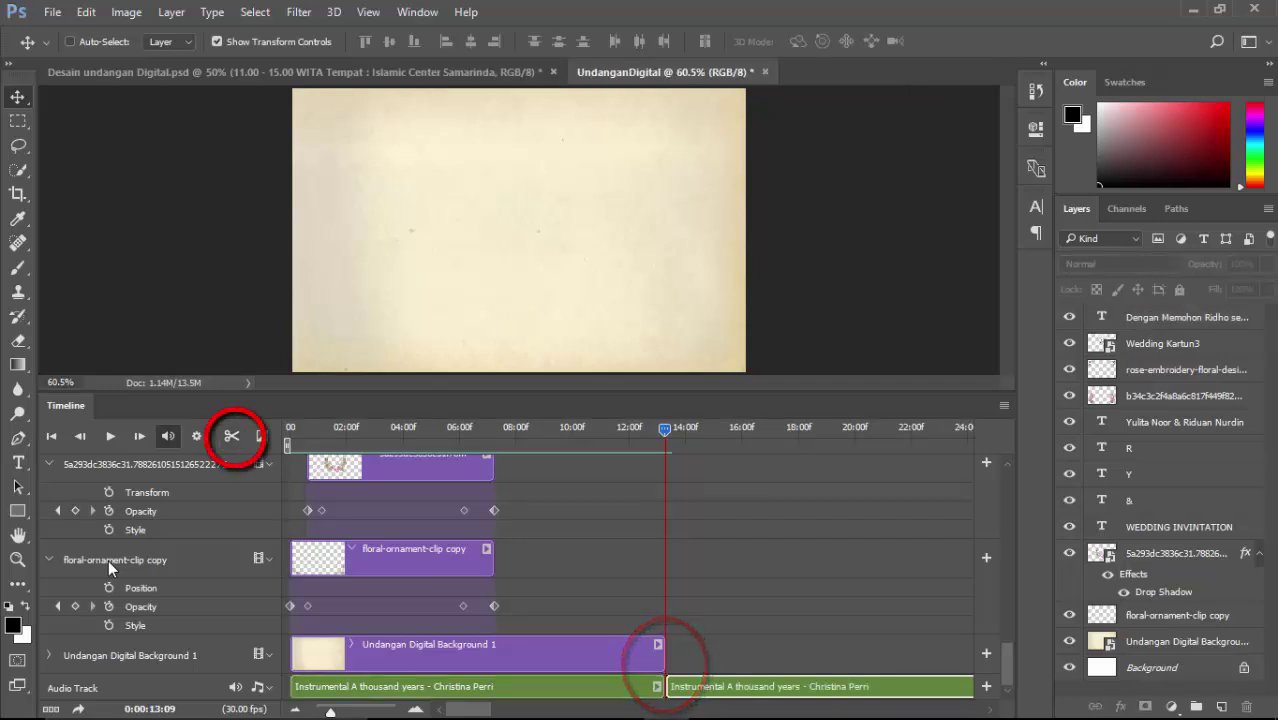
{"action": "key", "text": "Delete"}
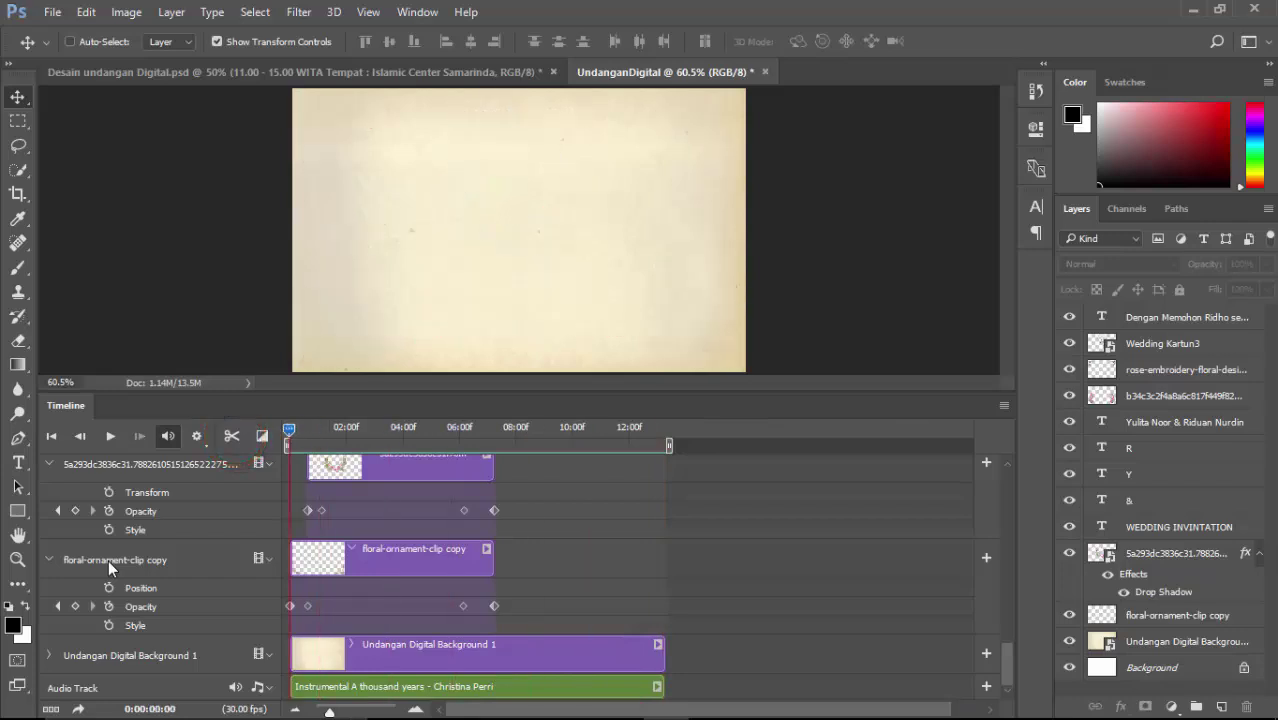
{"action": "key", "text": "space"}
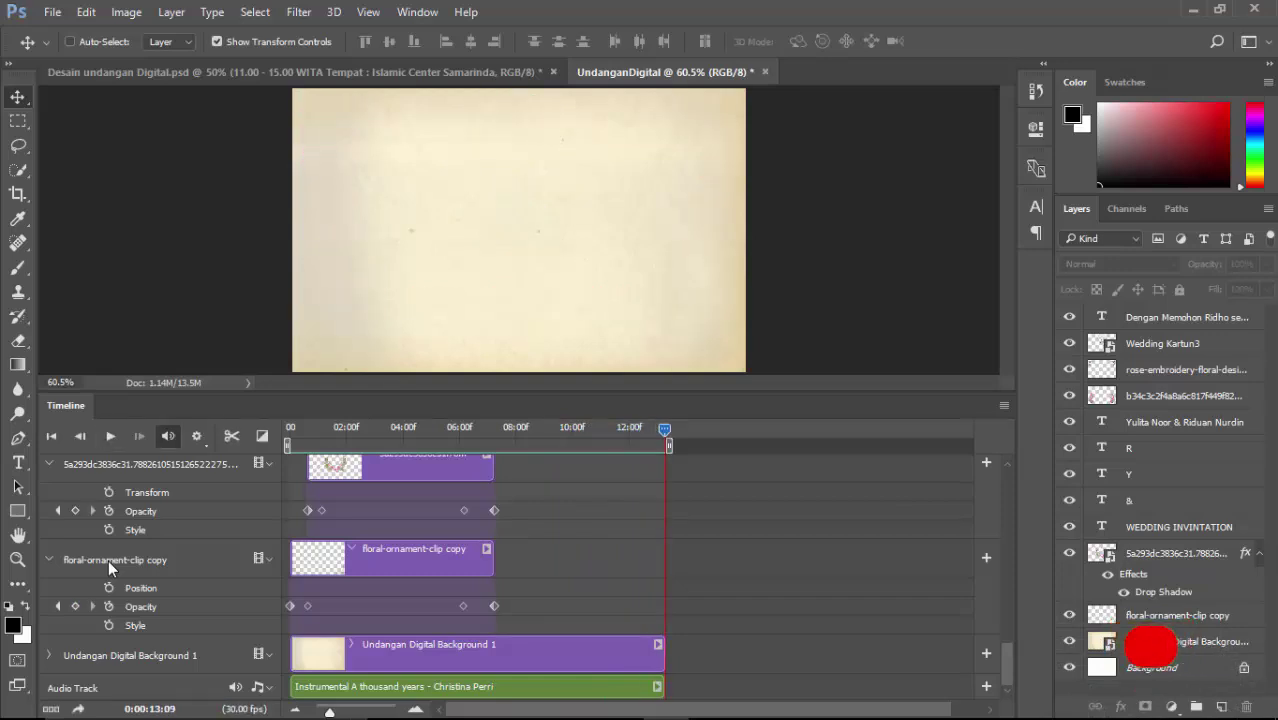
{"action": "scroll", "coordinate": [110, 568], "scroll_direction": "up", "scroll_amount": 2}
{"action": "scroll", "coordinate": [110, 568], "scroll_direction": "up", "scroll_amount": 3}
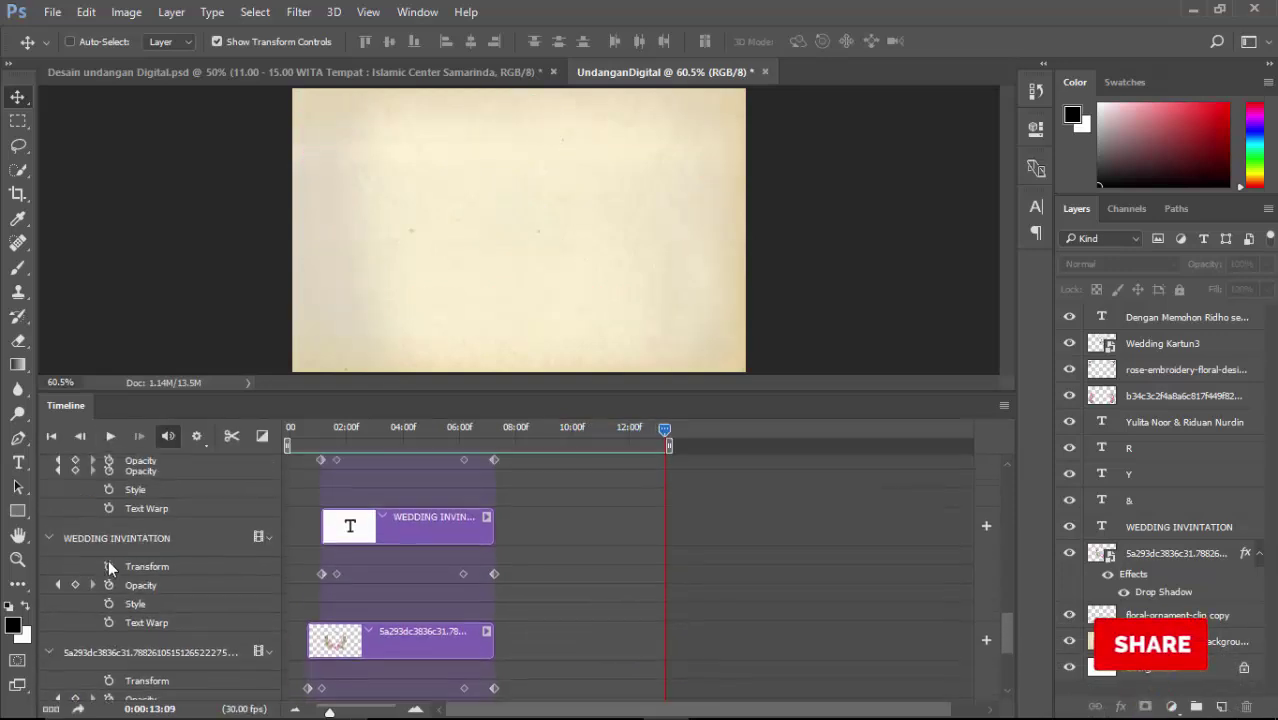
{"action": "scroll", "coordinate": [110, 568], "scroll_direction": "up", "scroll_amount": 3}
{"action": "scroll", "coordinate": [110, 568], "scroll_direction": "up", "scroll_amount": 5}
{"action": "scroll", "coordinate": [110, 568], "scroll_direction": "up", "scroll_amount": 1}
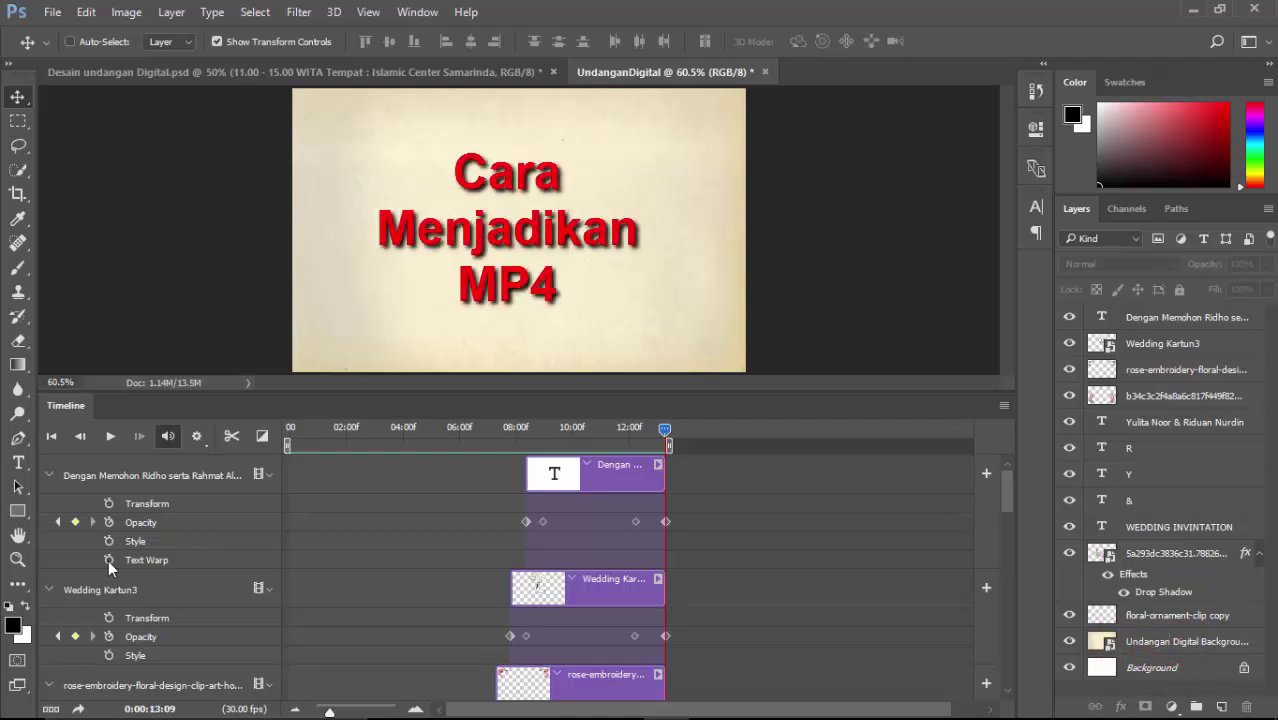
Step: Open Render Video for UndanganDigital.mp4 as H.264 High Quality, 800×500, 30 fps, all 400 frames
{"action": "key", "text": "alt+f"}
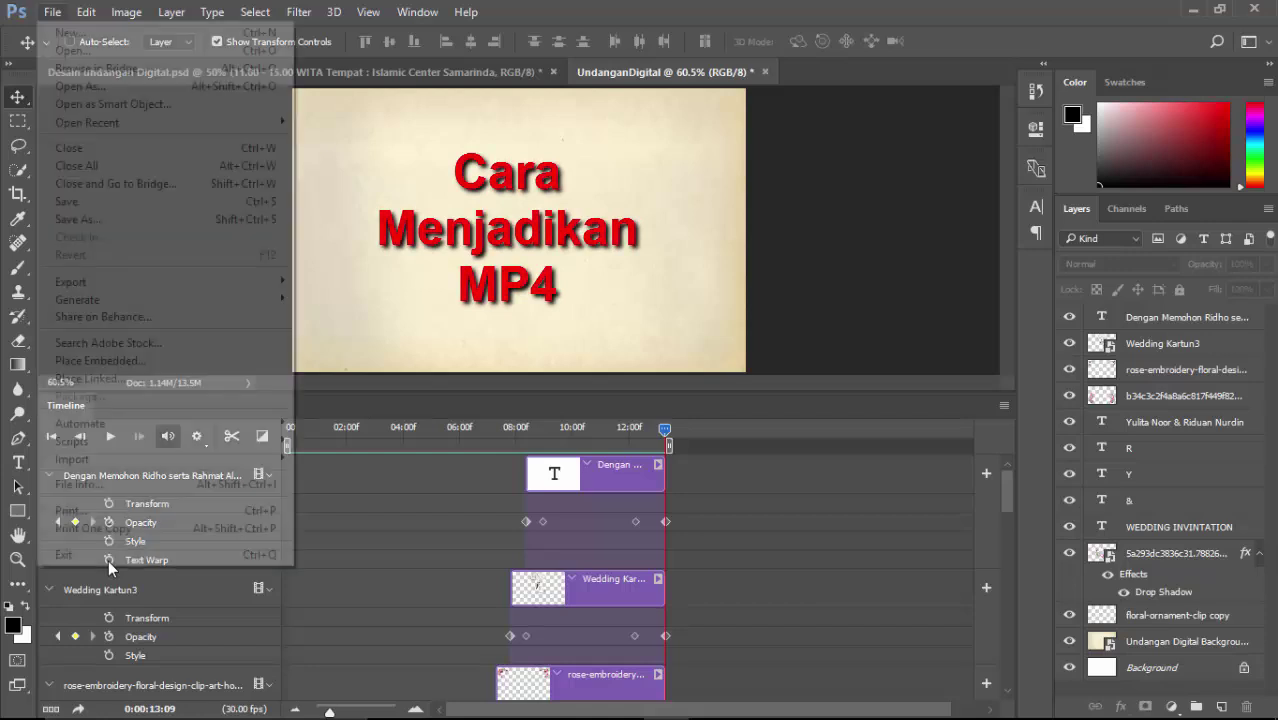
{"action": "key", "text": "Down"}
{"action": "key", "text": "Down"}
{"action": "key", "text": "Down"}
{"action": "key", "text": "Down"}
{"action": "key", "text": "Down"}
{"action": "key", "text": "Down"}
{"action": "key", "text": "Right"}
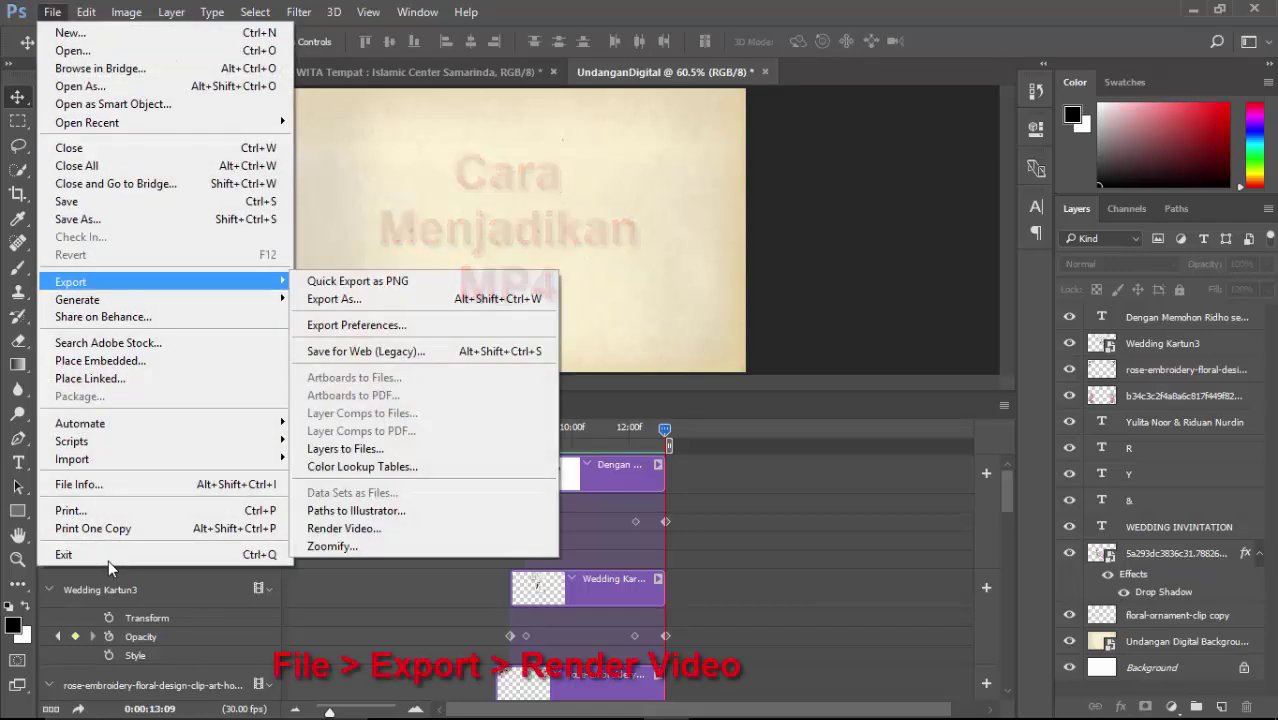
{"action": "key", "text": "Down"}
{"action": "key", "text": "Down"}
{"action": "key", "text": "Down"}
{"action": "key", "text": "Down"}
{"action": "key", "text": "Down"}
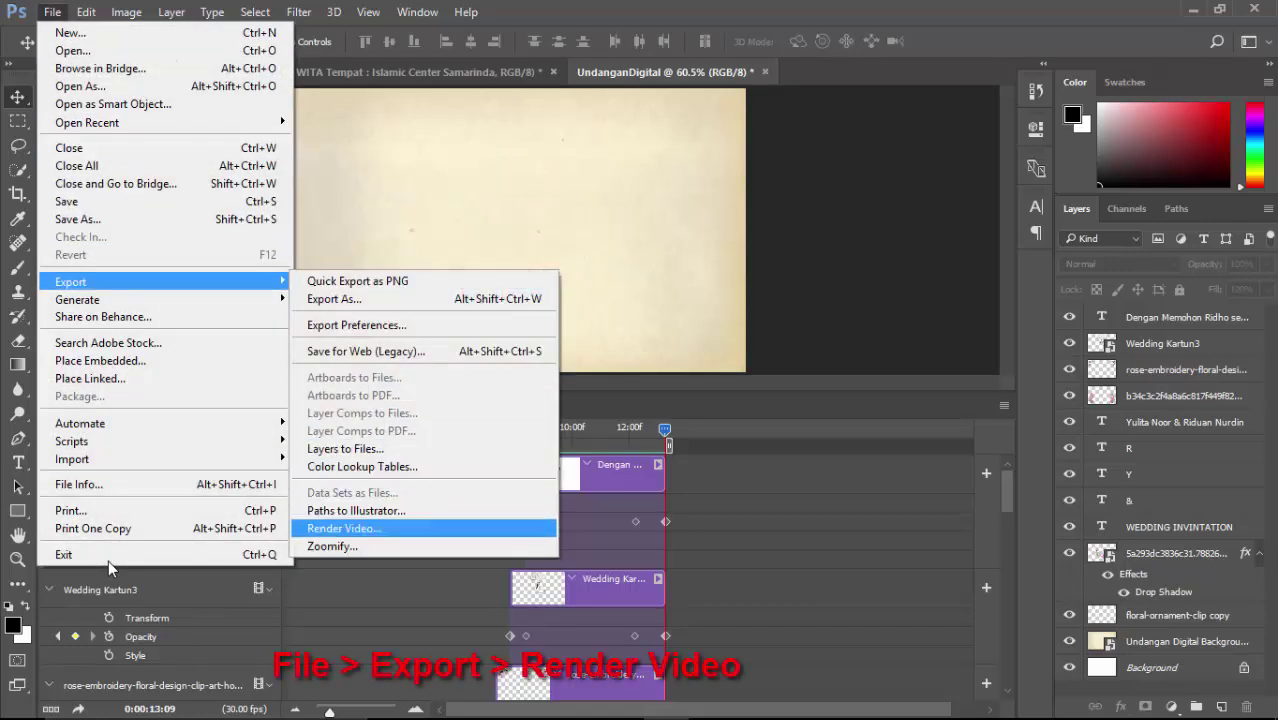
{"action": "key", "text": "Return"}
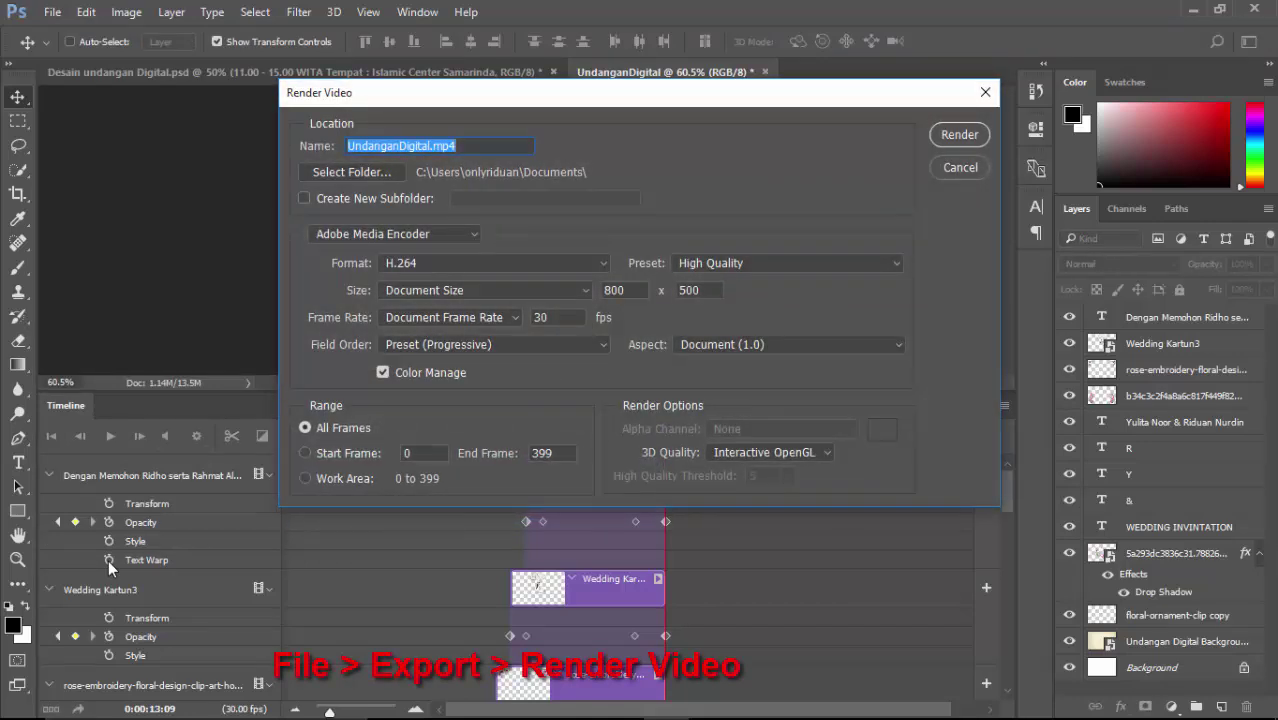
{"action": "key", "text": "End"}
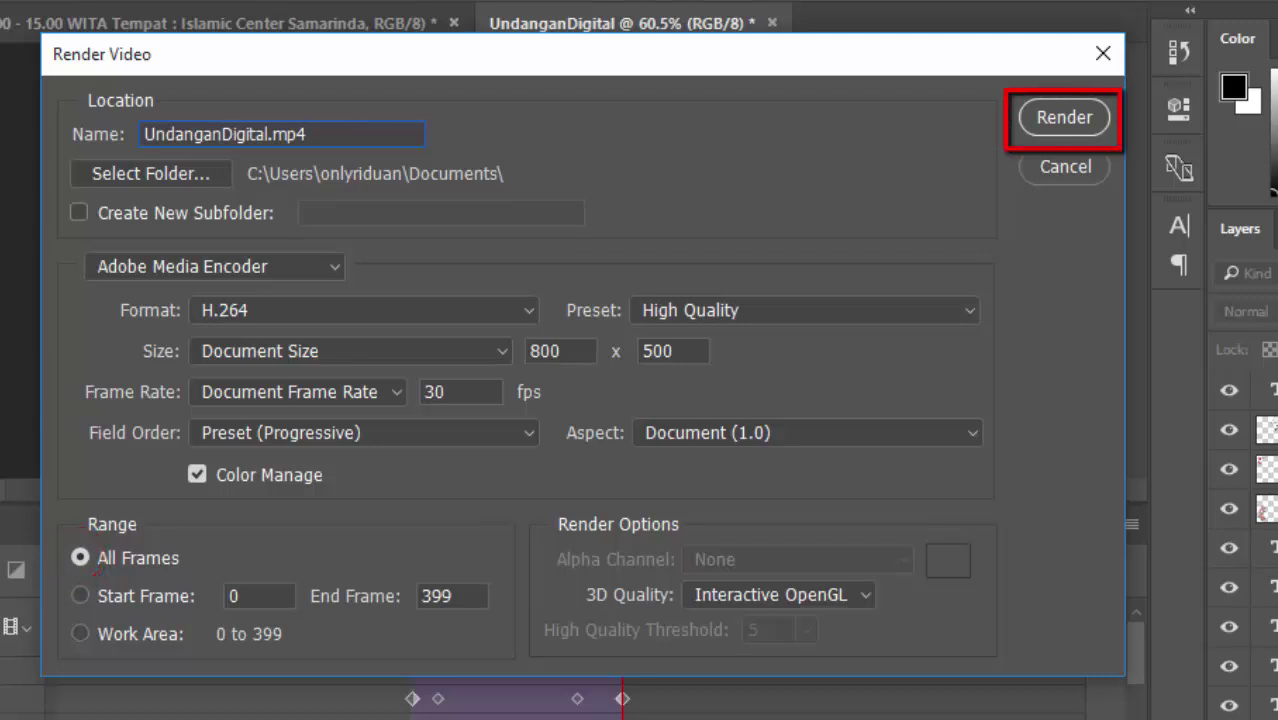
Step: Render the invitation and its music to a 6,690 KB UndanganDigital.mp4 in Documents
{"action": "key", "text": "Return"}
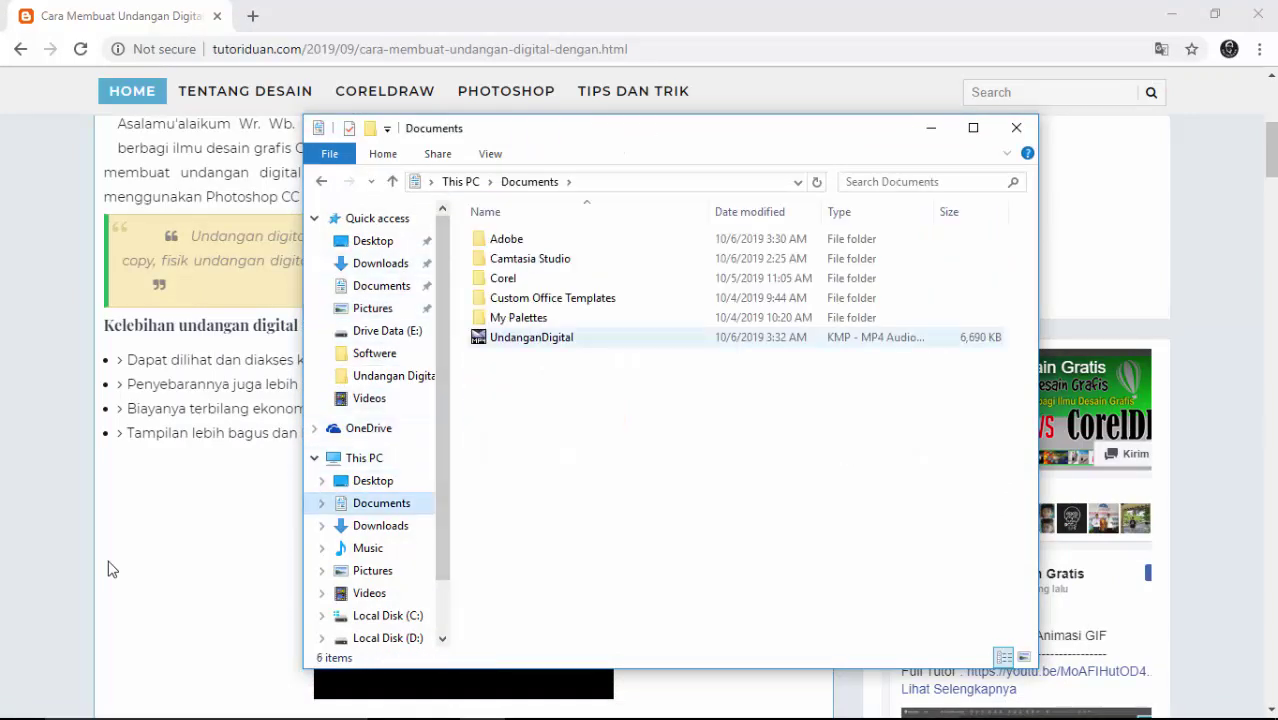
Step: Select the rendered UndanganDigital MP4, about 6.5 MB, in the Documents folder
{"action": "left_click", "coordinate": [531, 337]}
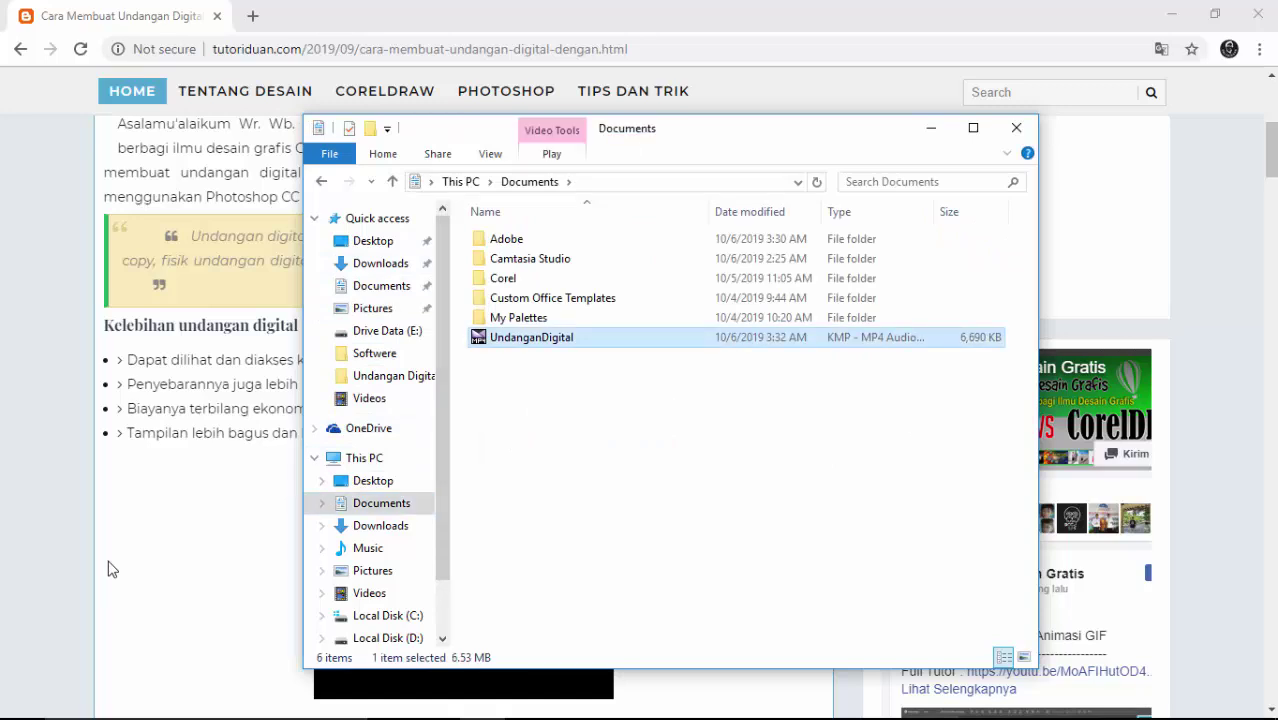